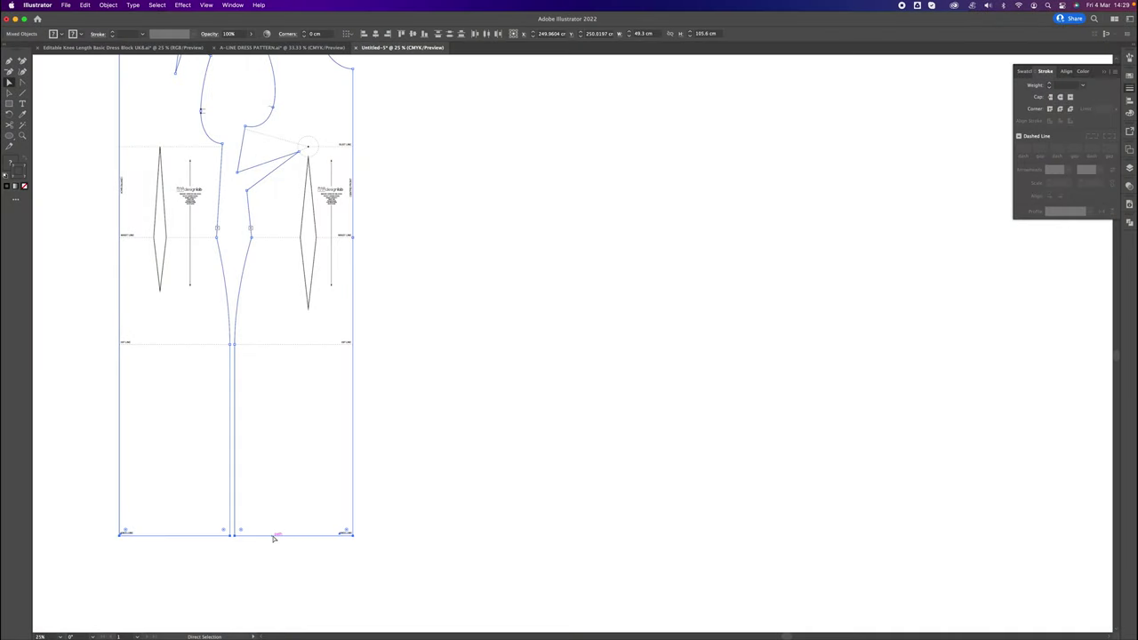
left_click_drag(275, 539, 298, 389)
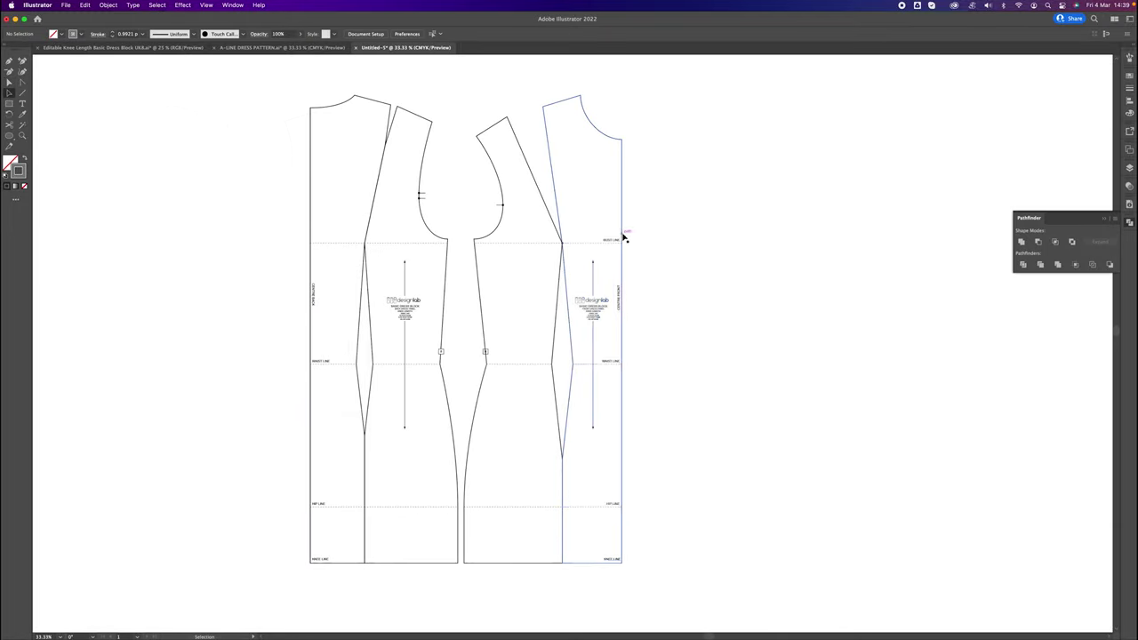
left_click(562, 242)
left_click_drag(551, 244, 513, 276)
left_click(427, 252)
left_click(366, 243)
left_click(343, 241)
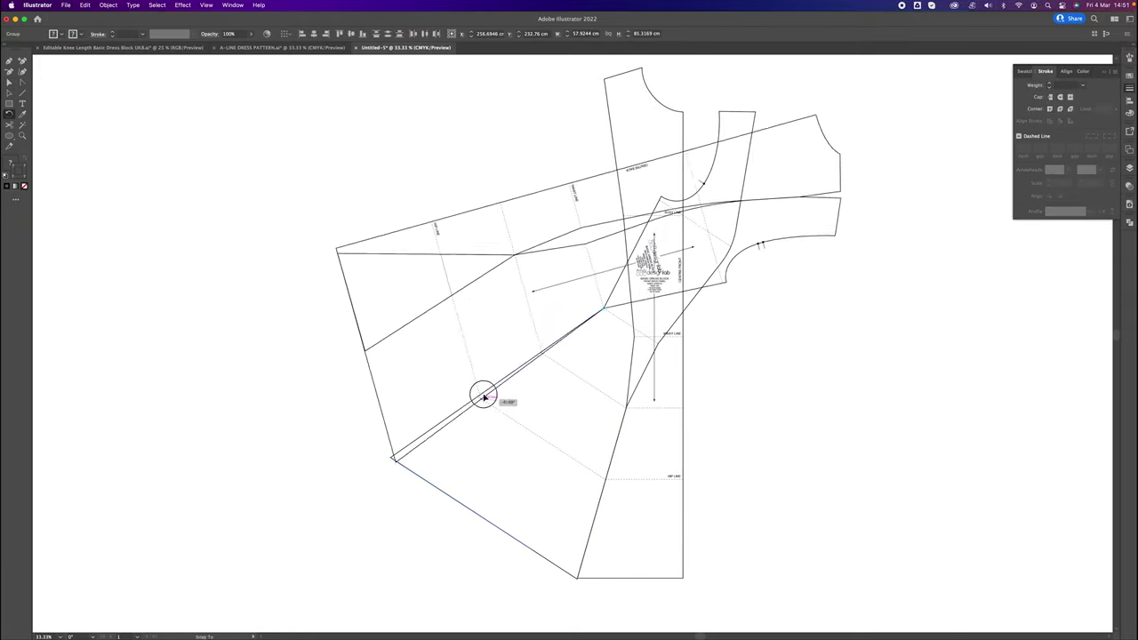
left_click_drag(483, 394, 433, 250)
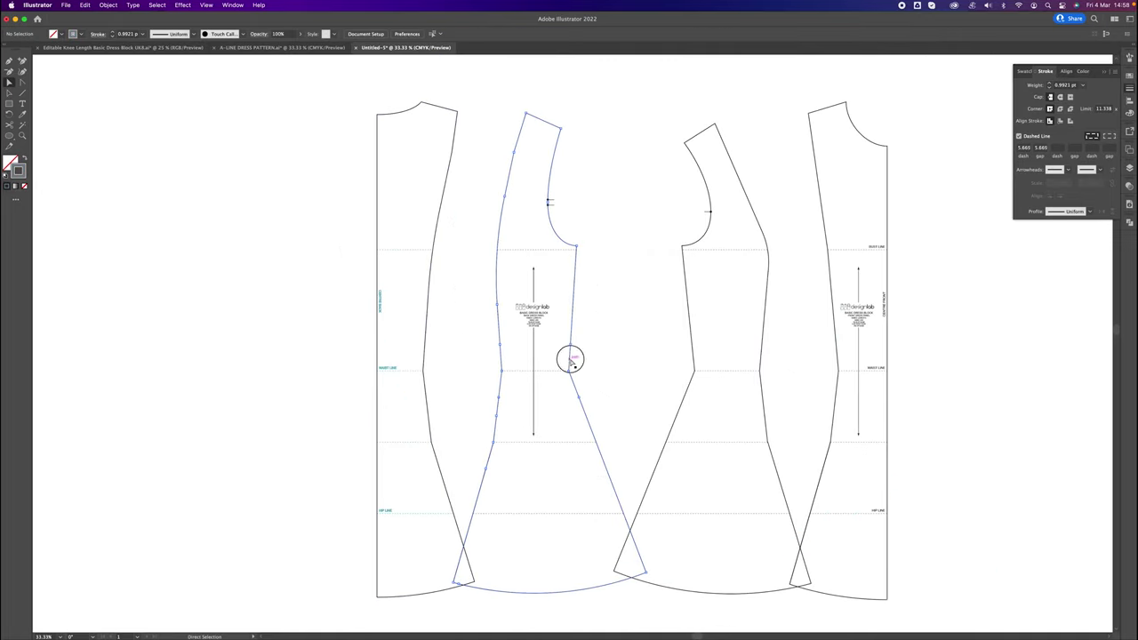
left_click(572, 360)
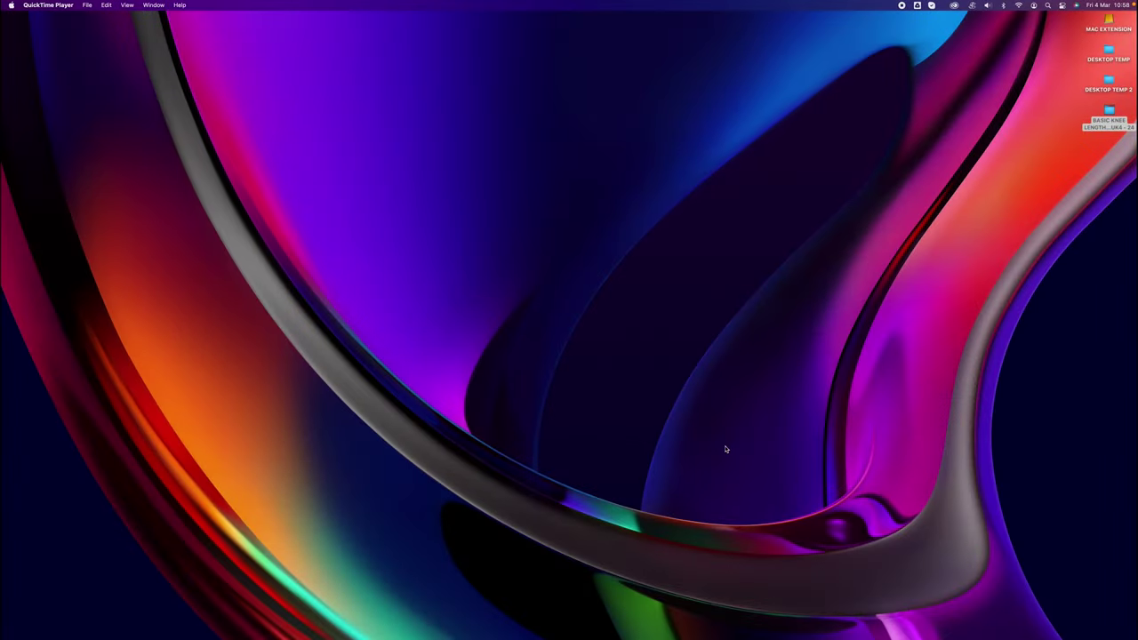
Step: Move the basic knee length dress block folder away from the other desktop icons and open it
left_click(945, 214)
left_click_drag(1115, 112, 843, 172)
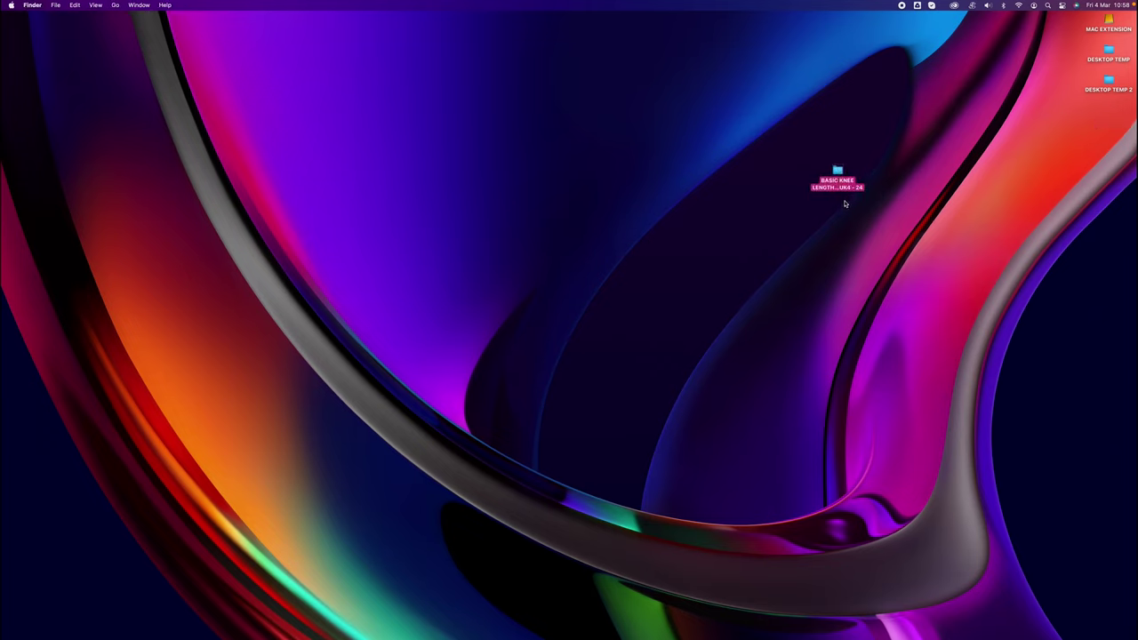
left_click(845, 203)
left_click_drag(839, 176, 839, 207)
left_click(902, 169)
left_click(836, 202)
double_click(837, 202)
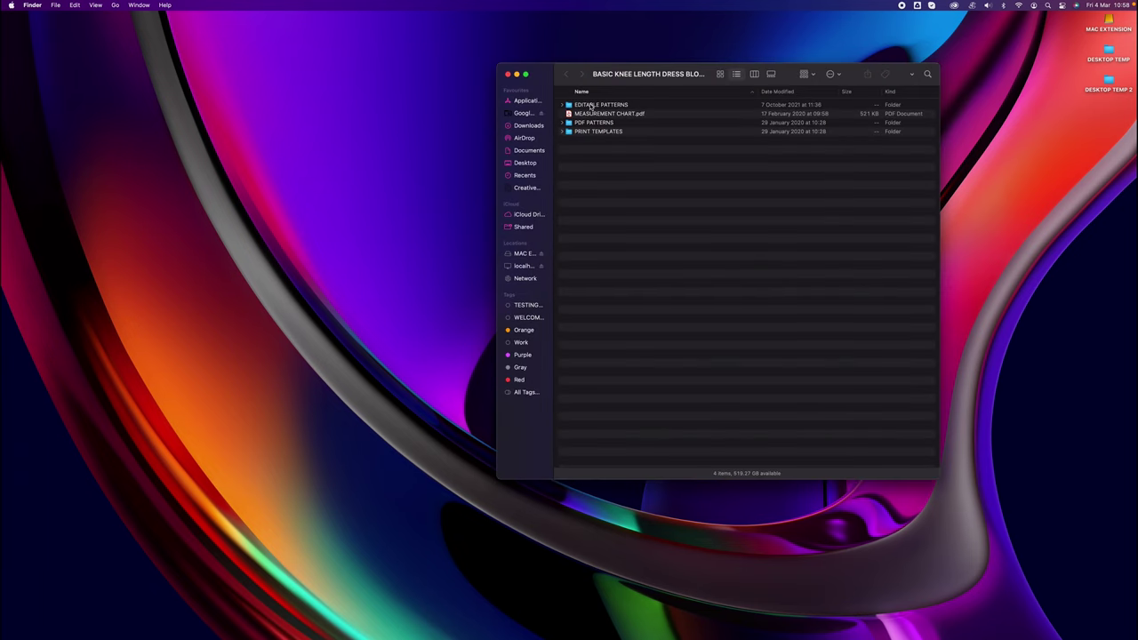
Step: Open "Editable Knee Length Basic Dress Block UK8.ai" from the ADOBE ILLUSTRATOR FORMAT folder inside EDITABLE PATTERNS
double_click(591, 105)
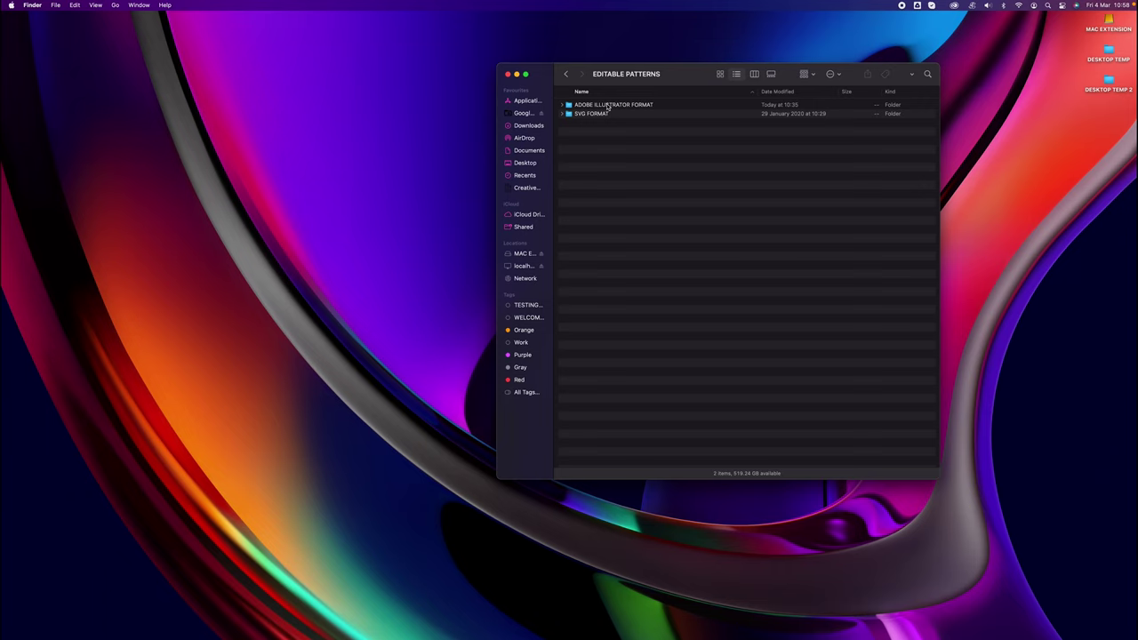
double_click(610, 104)
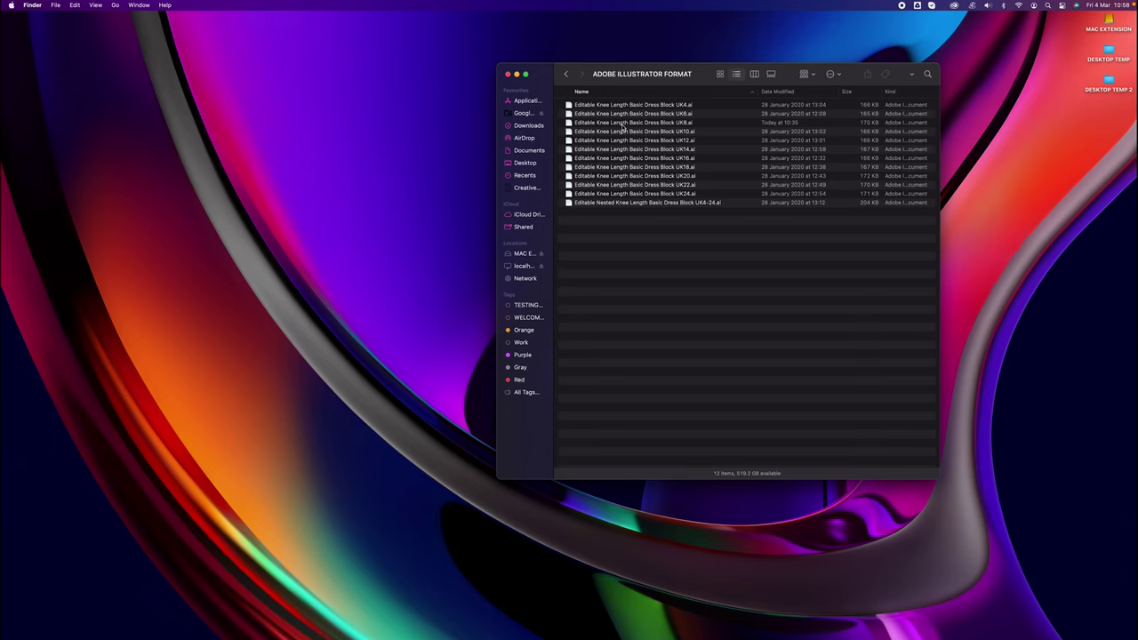
double_click(671, 123)
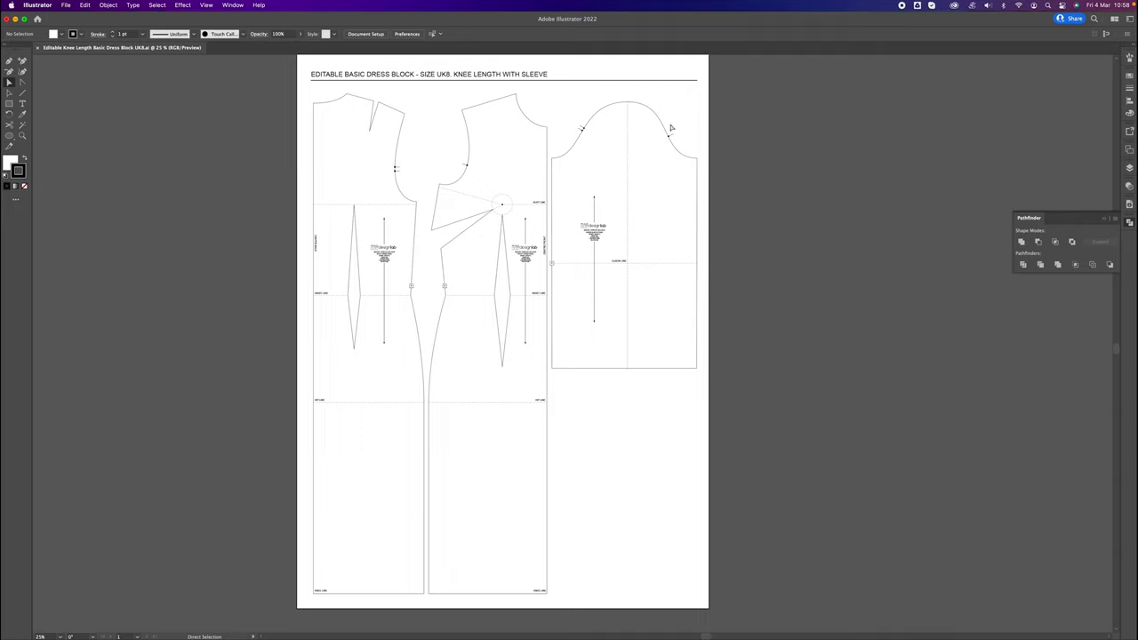
Step: Select the front and back dress panels without the sleeve and copy them
left_click(10, 93)
left_click_drag(289, 94, 550, 602)
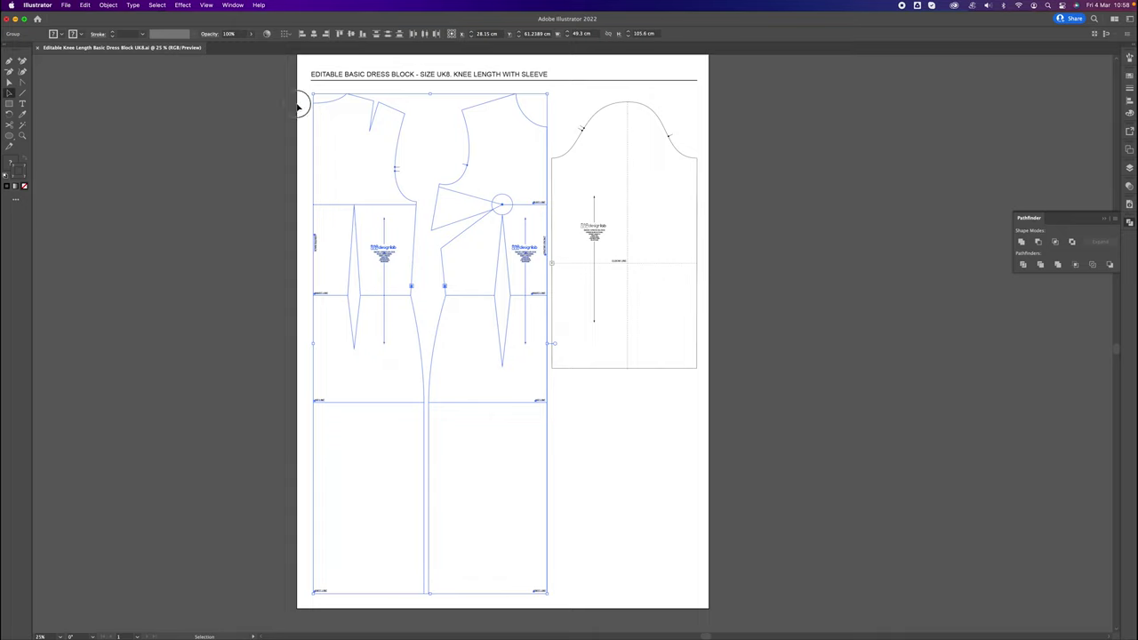
left_click(271, 92)
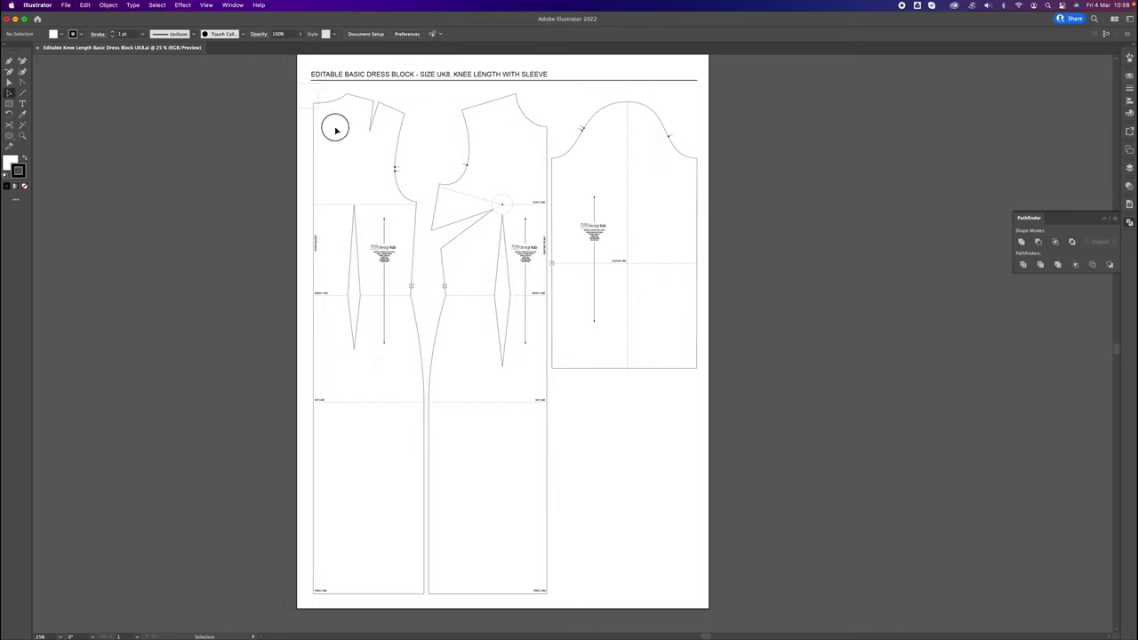
left_click_drag(548, 614, 307, 87)
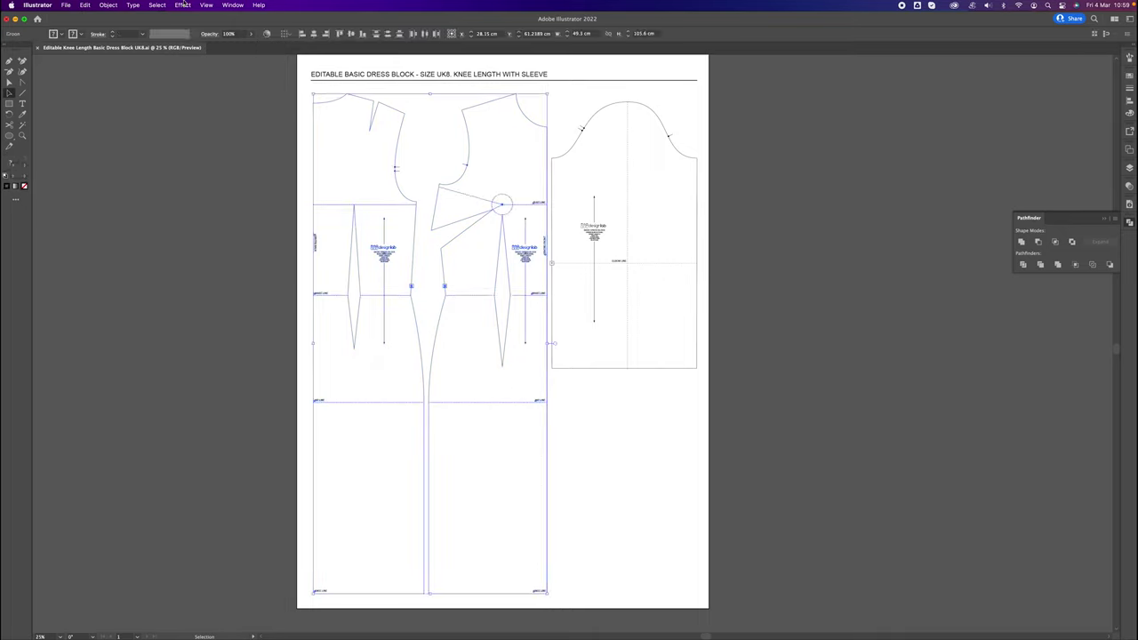
left_click(86, 8)
left_click(85, 8)
Step: Create a new 500 x 500 cm print document in centimetres with CMYK colour
left_click(68, 8)
left_click(68, 18)
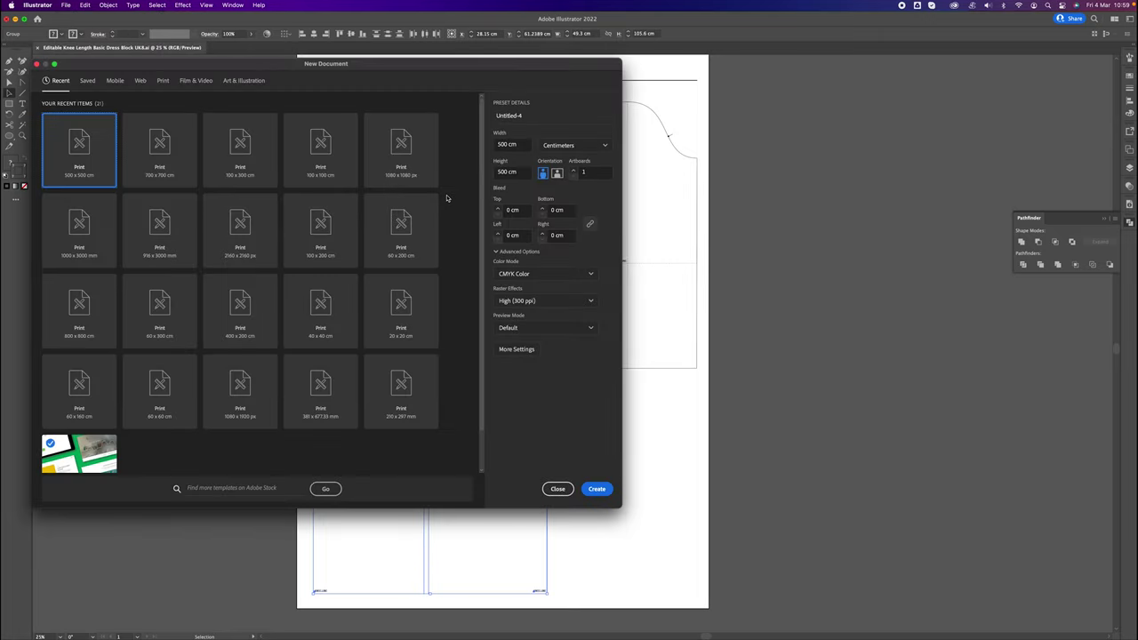
left_click(498, 145)
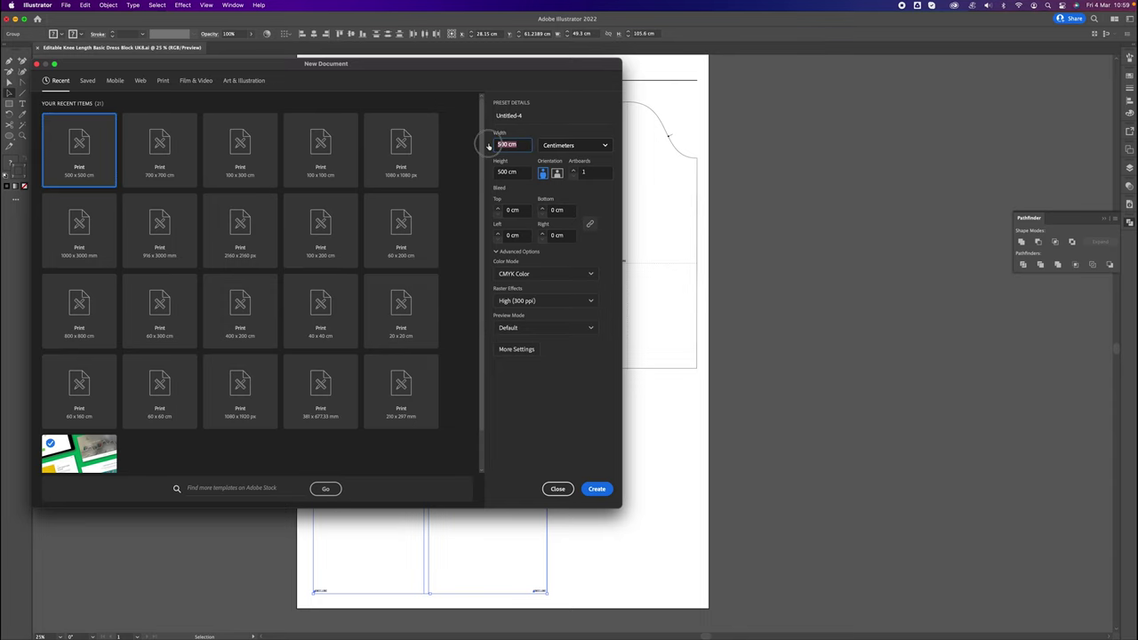
left_click_drag(587, 64, 693, 355)
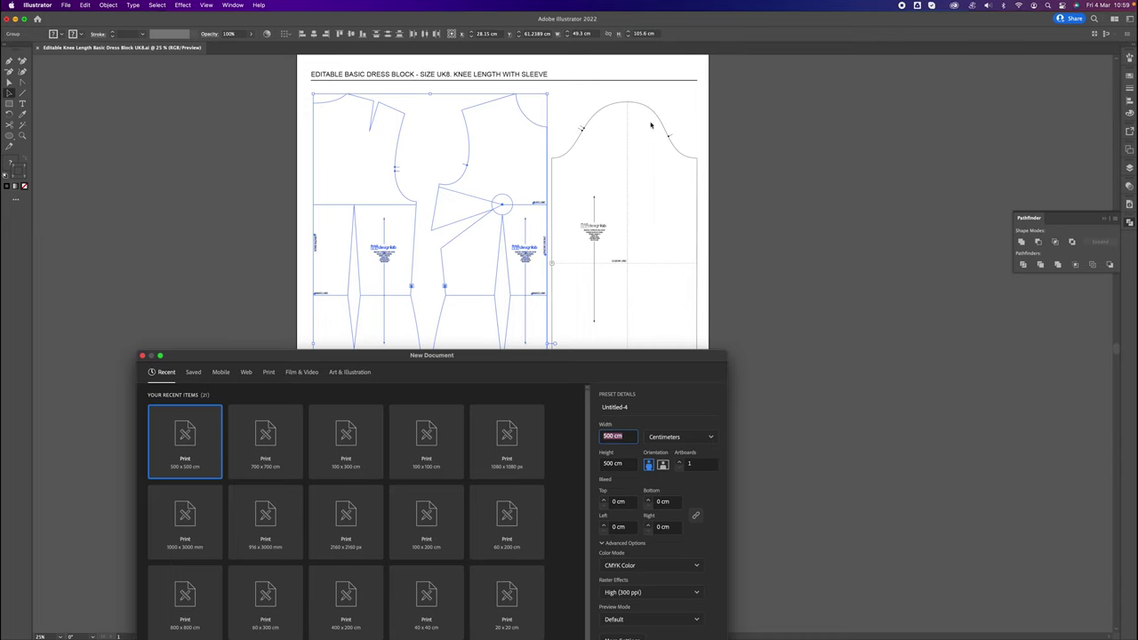
left_click_drag(499, 355, 511, 87)
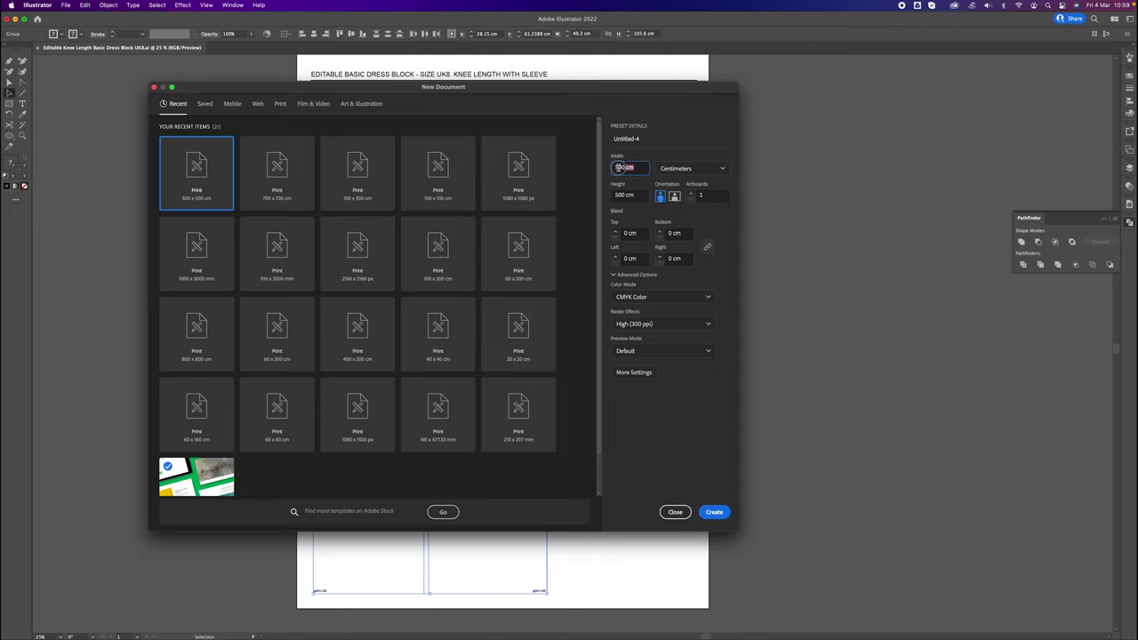
left_click(680, 170)
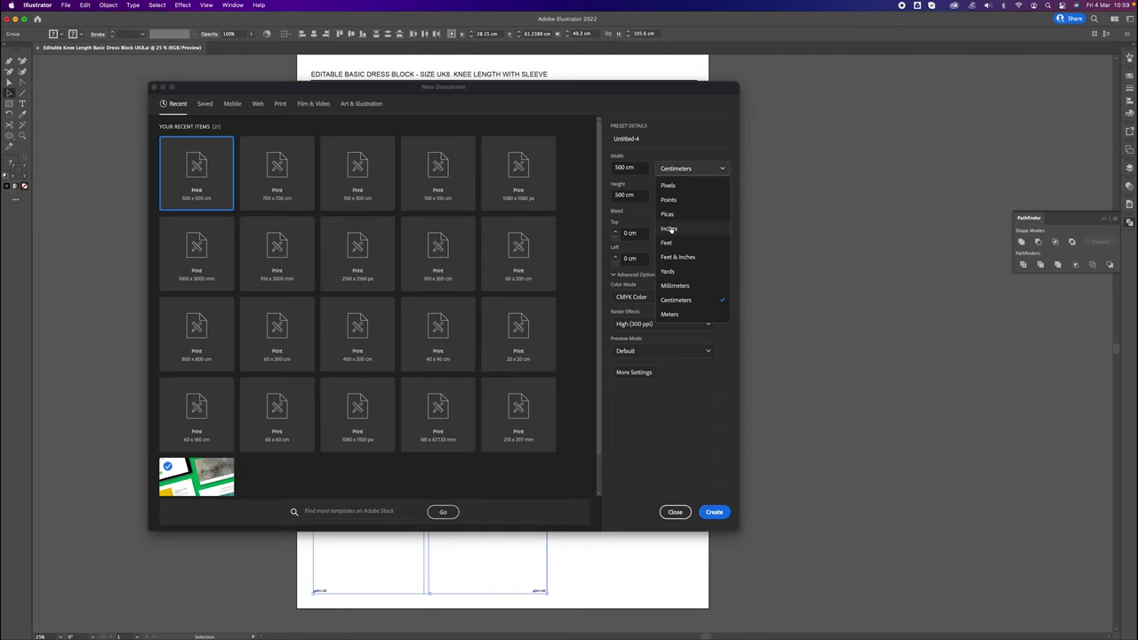
left_click(672, 147)
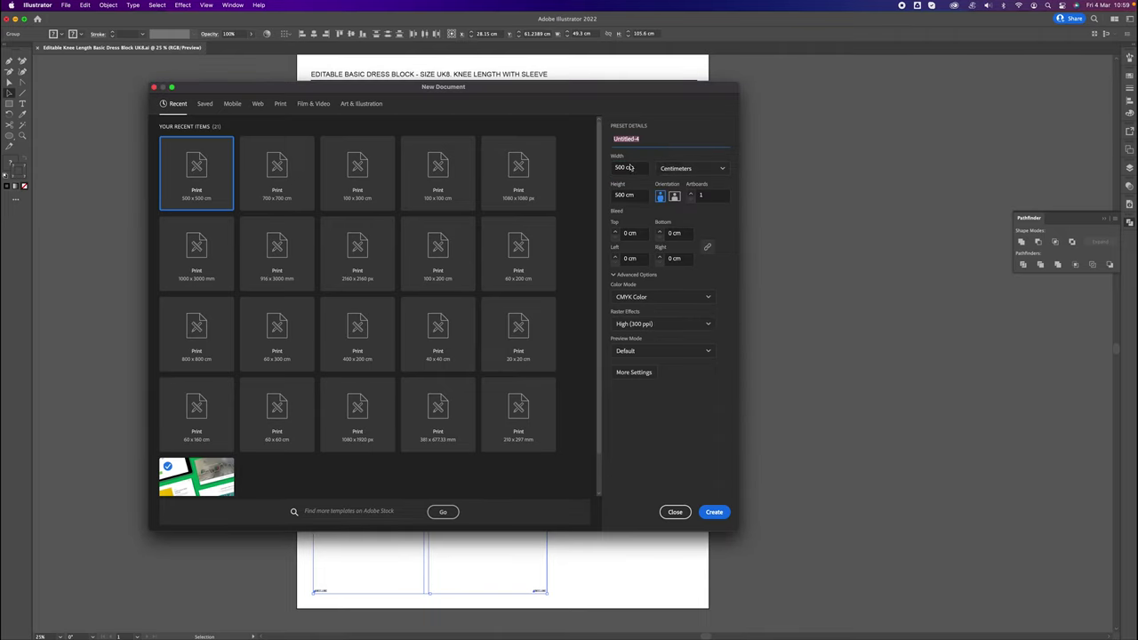
left_click(709, 511)
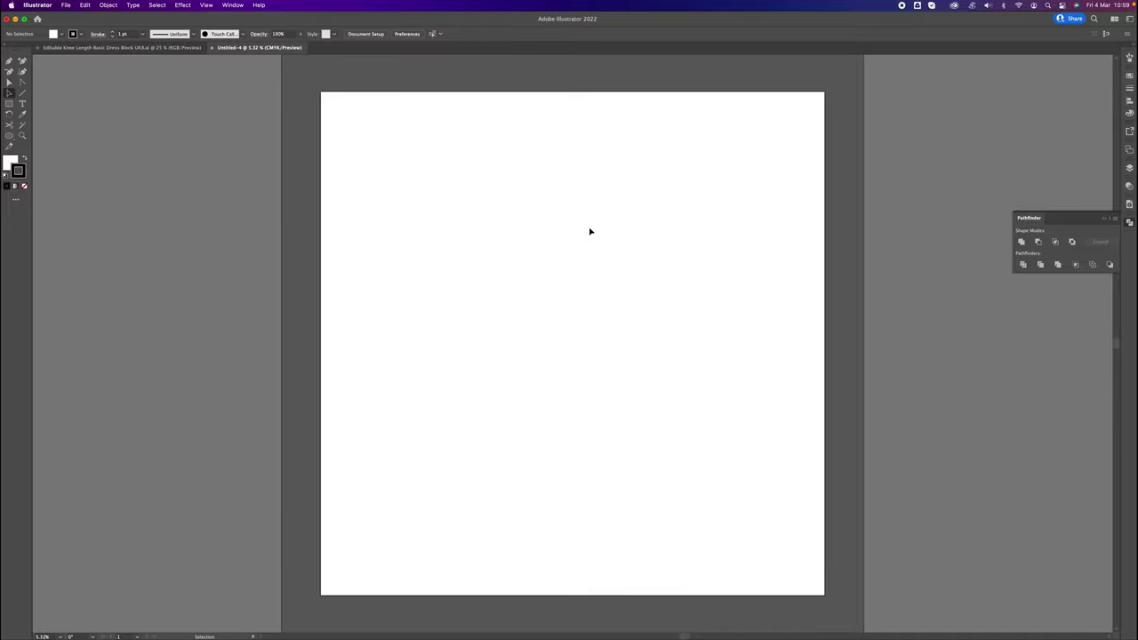
Step: Paste the copied front and back dress panels into the new document and collapse the Pathfinder panel
mouse_move(619, 180)
left_mouse_down()
mouse_move(612, 226)
mouse_move(606, 197)
left_mouse_up()
left_click_drag(615, 318, 622, 313)
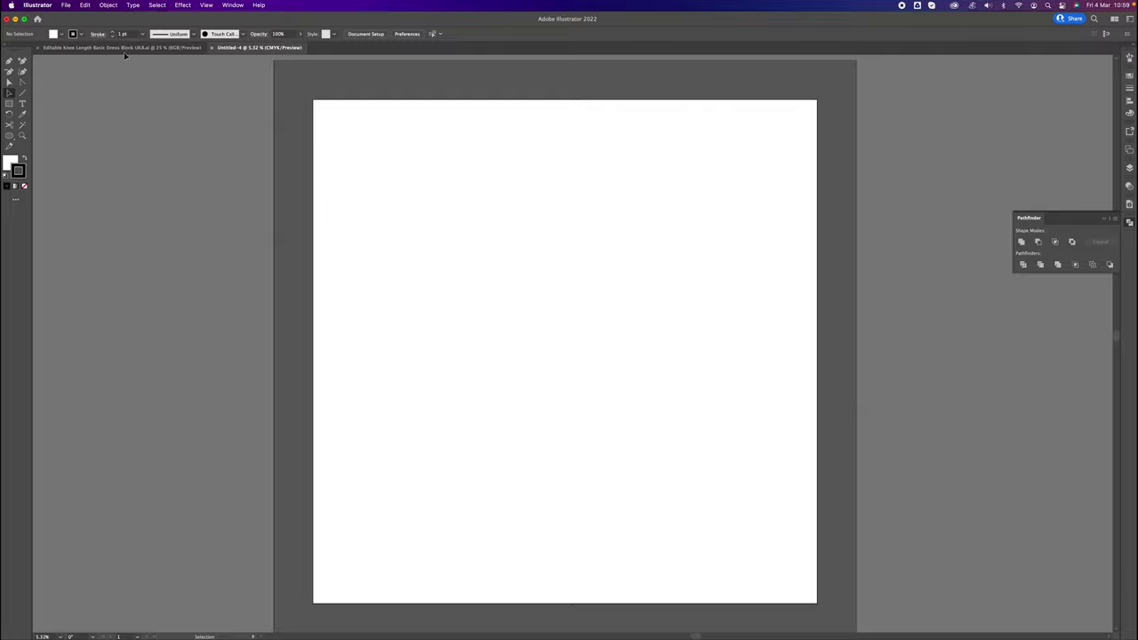
left_click(66, 5)
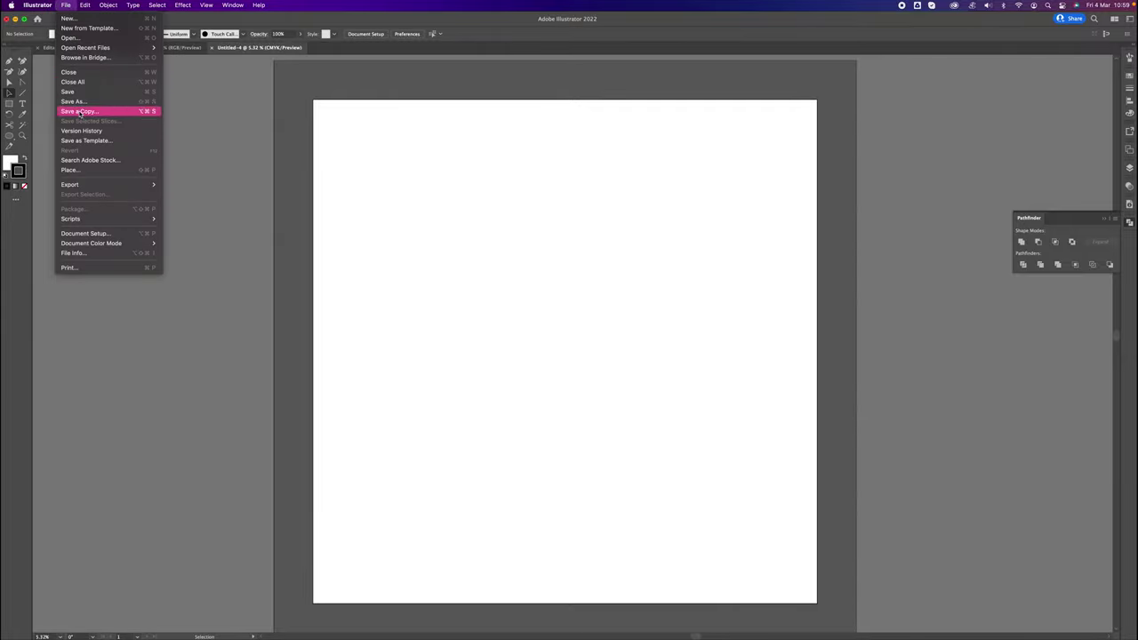
mouse_move(86, 5)
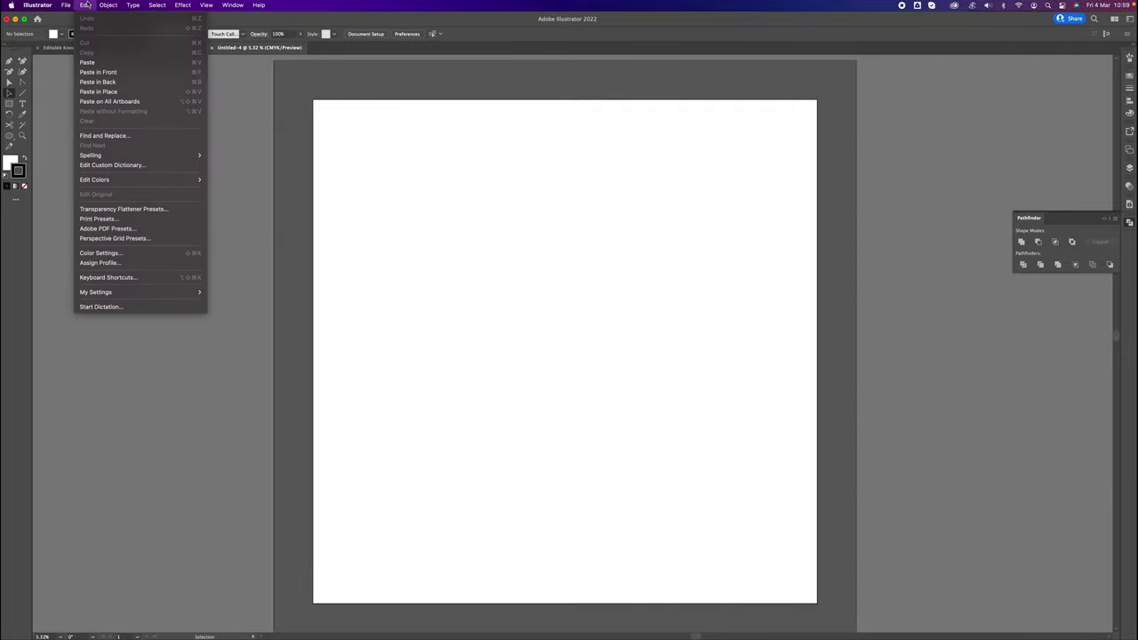
left_click(87, 62)
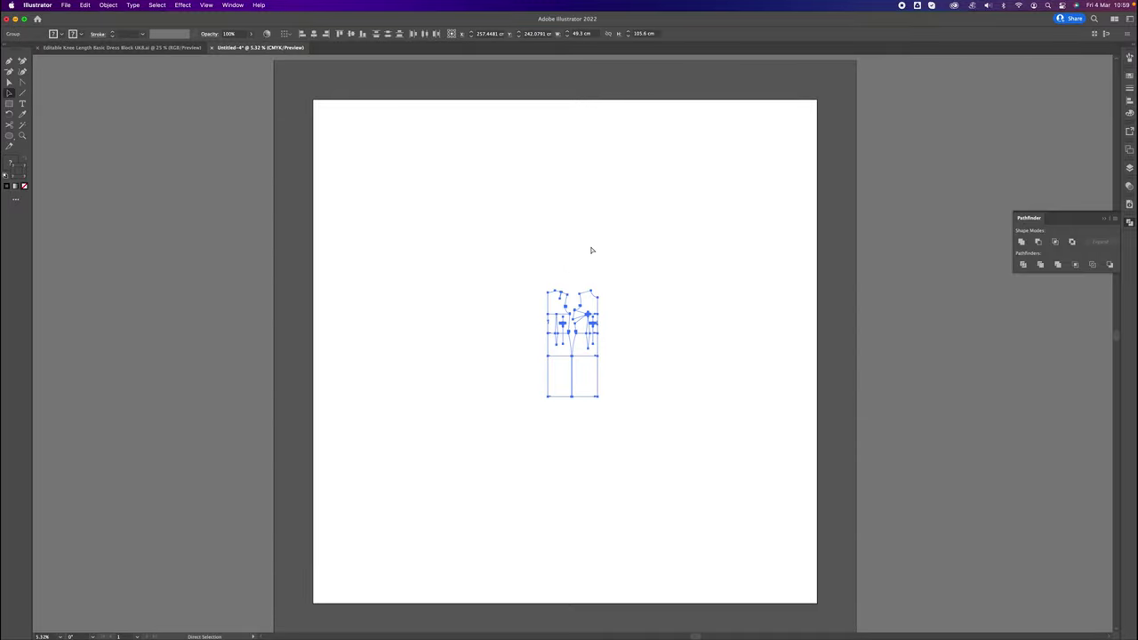
key("super+equal")
key("super+equal")
key("super+equal")
key("super+equal")
key("super+equal")
left_click(755, 217)
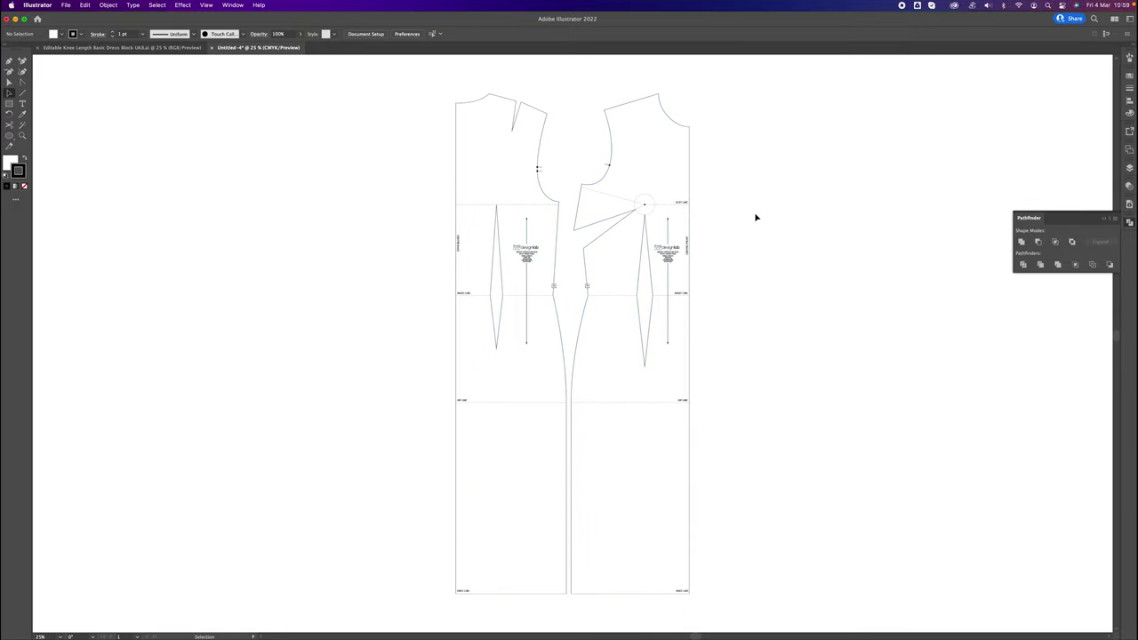
left_click(1106, 221)
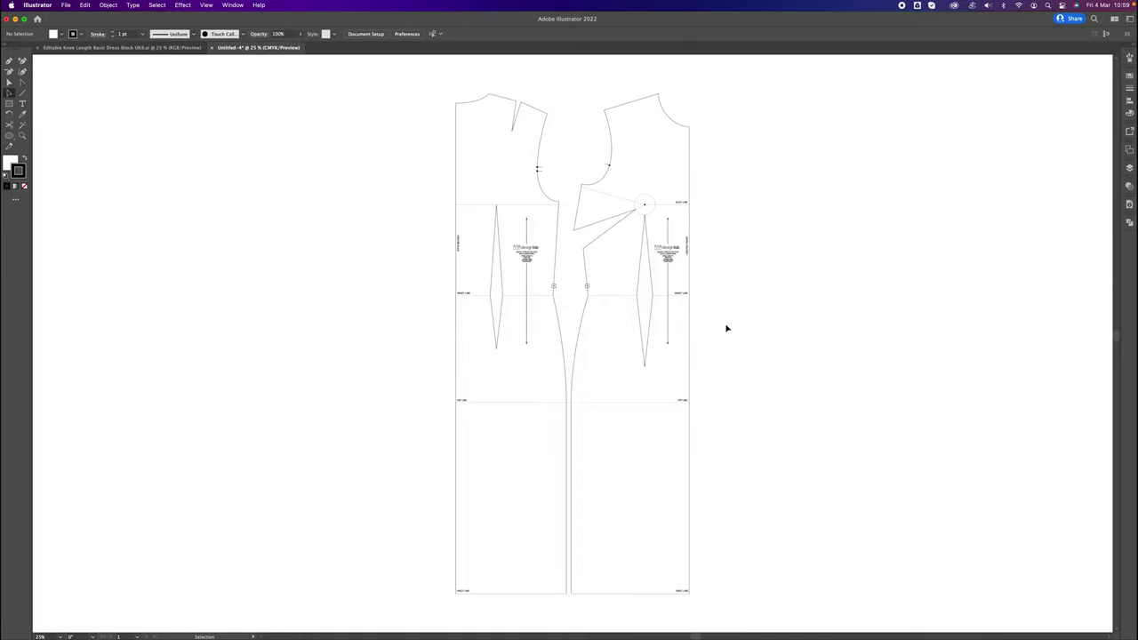
Step: Examine the pasted front and back panels from neckline to hem, including the darts, piece labels and waist, hip and knee lines
left_click_drag(734, 292, 514, 293)
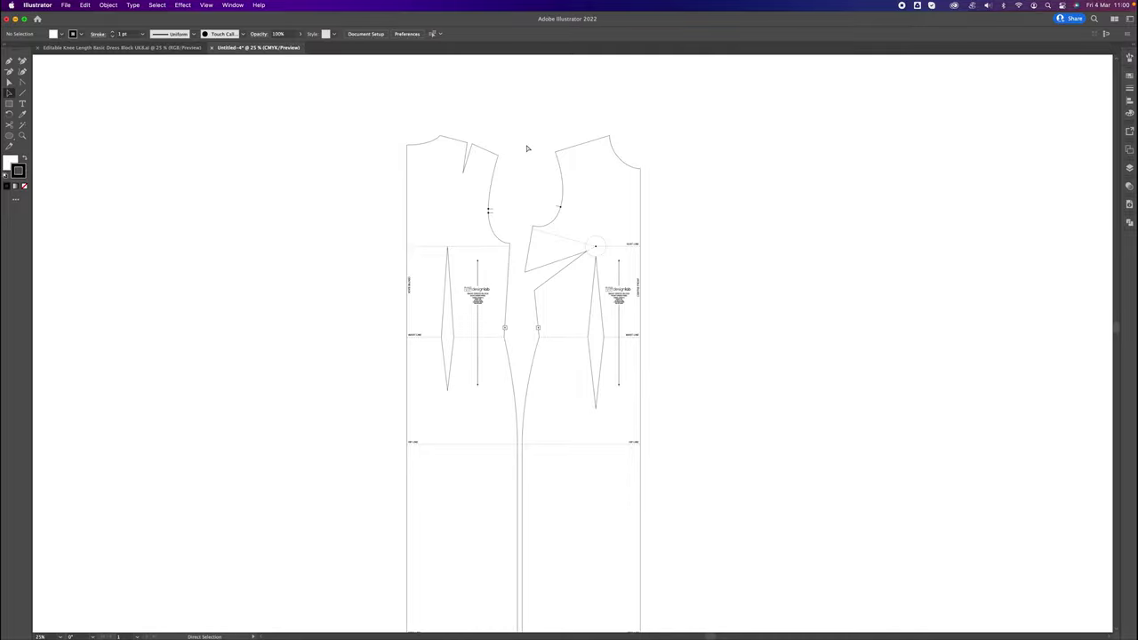
key("super+equal")
key("super+equal")
key("super+equal")
key("super+equal")
key("super+equal")
key("super+equal")
key("super+equal")
key("super+equal")
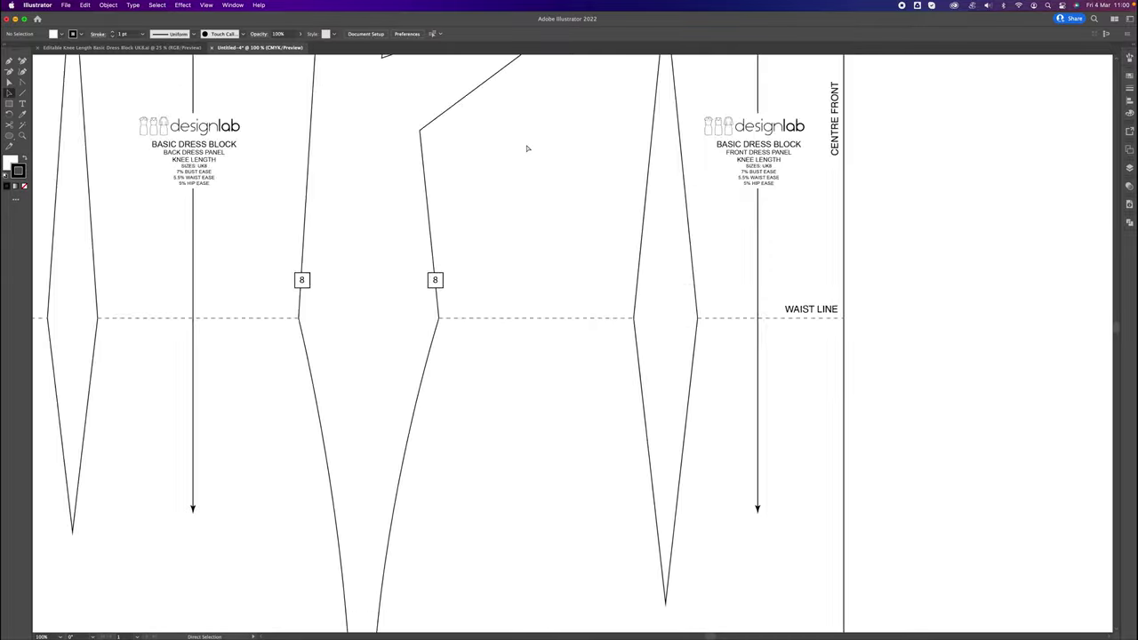
key("super+minus")
key("super+minus")
key("super+minus")
key("super+minus")
key("super+minus")
key("super+minus")
key("super+minus")
key("super+minus")
key("super+minus")
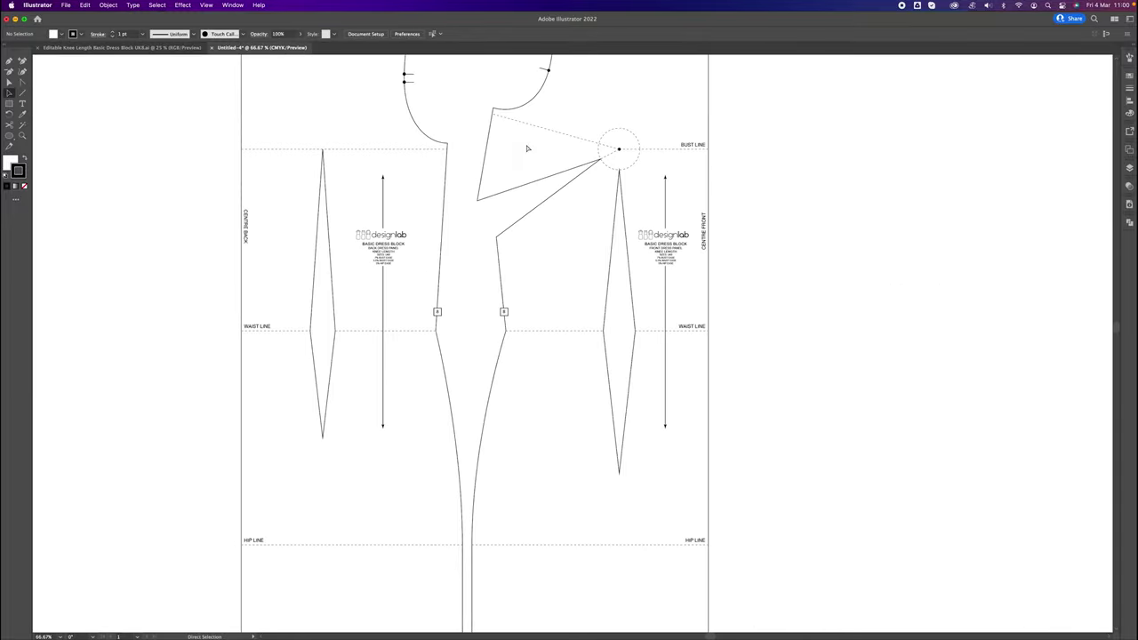
key("super+equal")
key("super+equal")
key("super+equal")
key("space")
left_click_drag(528, 148, 522, 272)
key("super+equal")
key("super+equal")
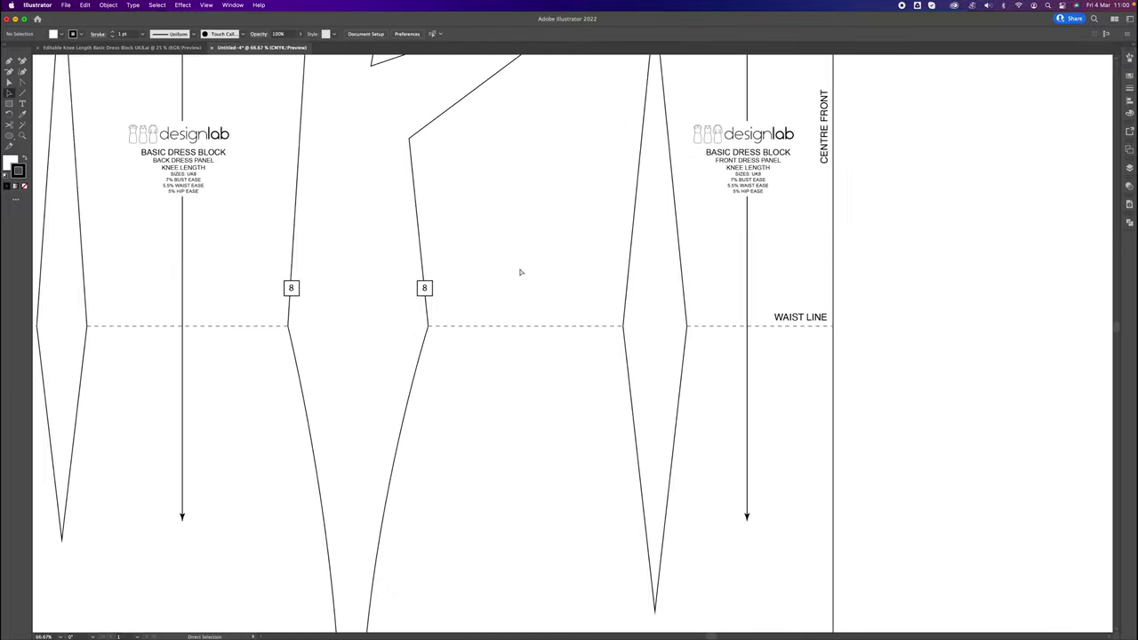
key("super+minus")
key("super+minus")
left_click_drag(489, 242, 454, 198)
key("super+minus")
key("super+minus")
left_click_drag(640, 234, 658, 346)
key("super+equal")
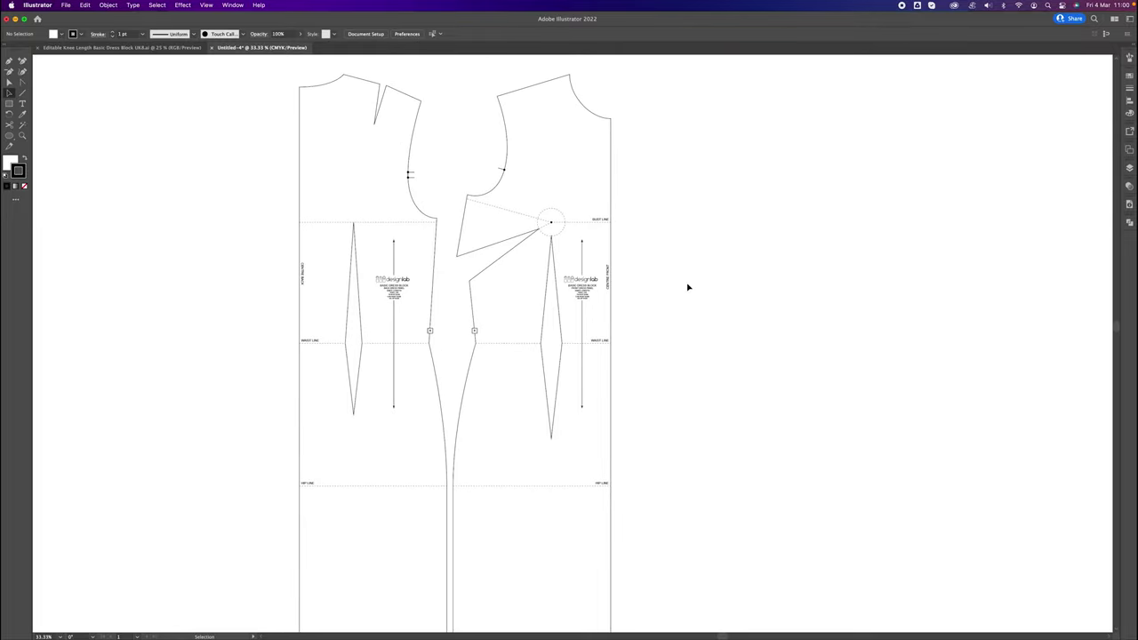
scroll(452, 293, "down", 3)
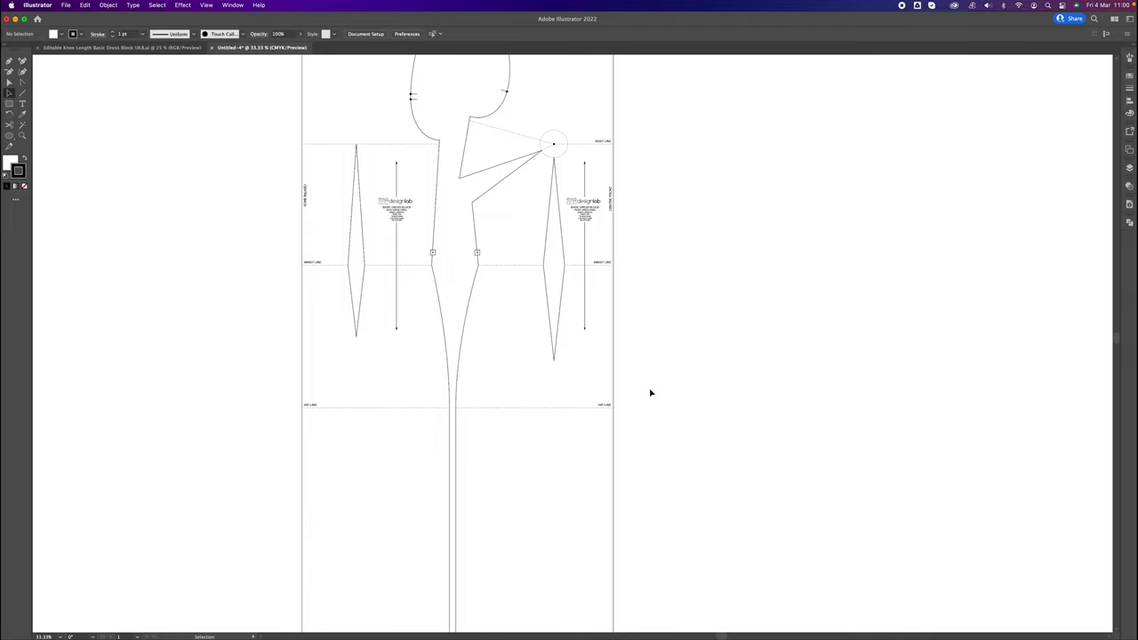
scroll(647, 356, "down", 4)
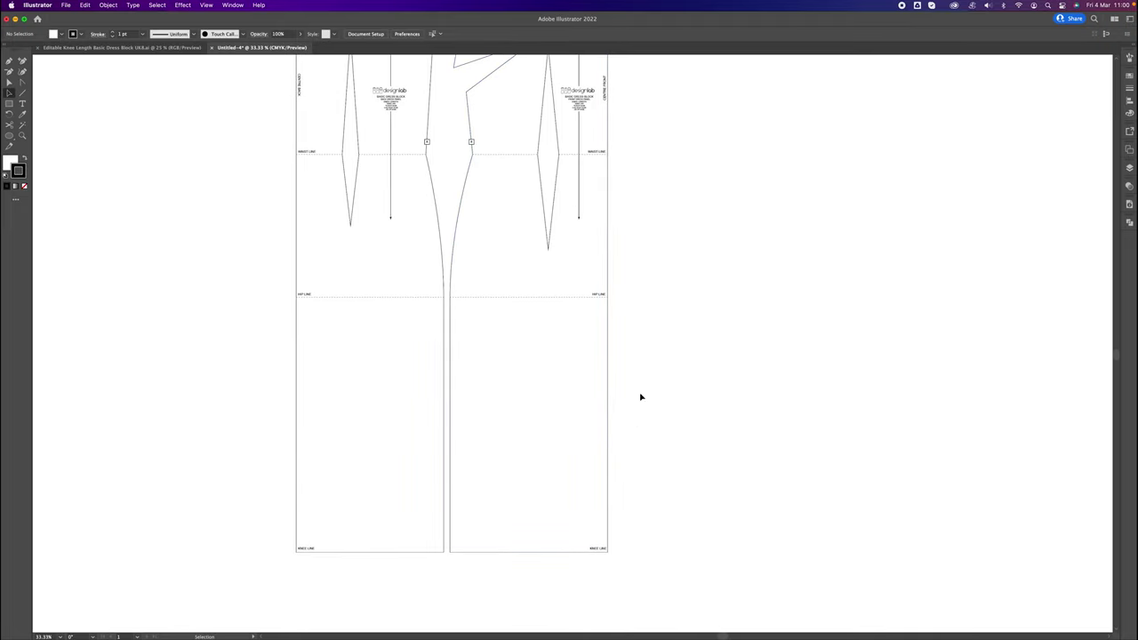
left_click_drag(546, 384, 491, 547)
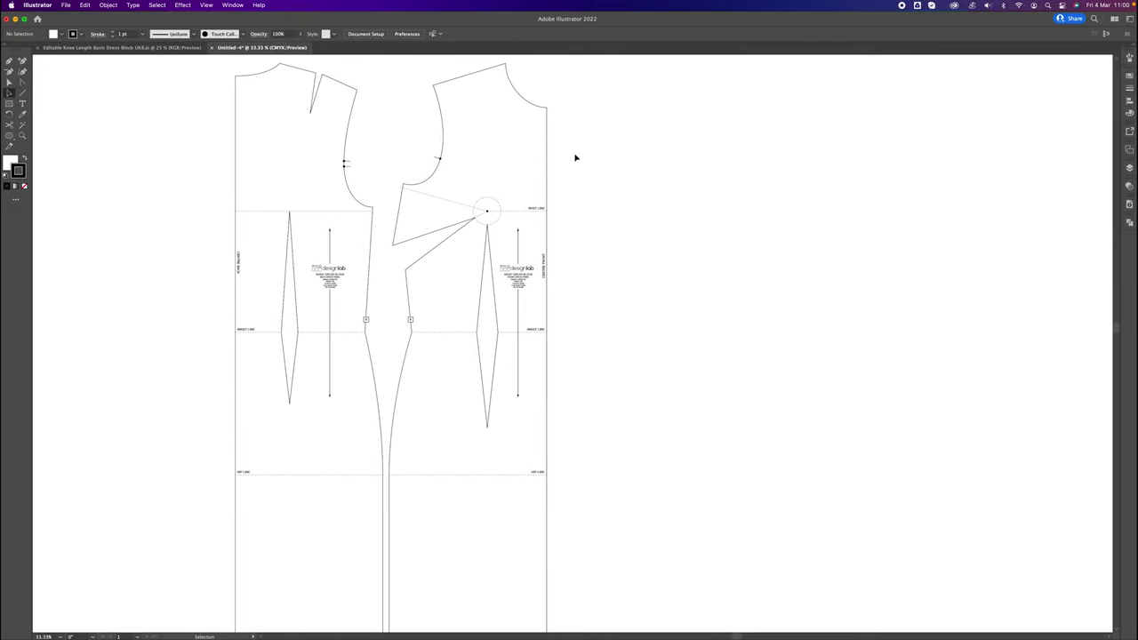
Step: Draw a vertical line about 82 cm long straight down from the front panel's shoulder point at the neck
left_click(22, 93)
mouse_move(506, 62)
left_mouse_down()
mouse_move(521, 223)
mouse_move(524, 583)
left_mouse_up()
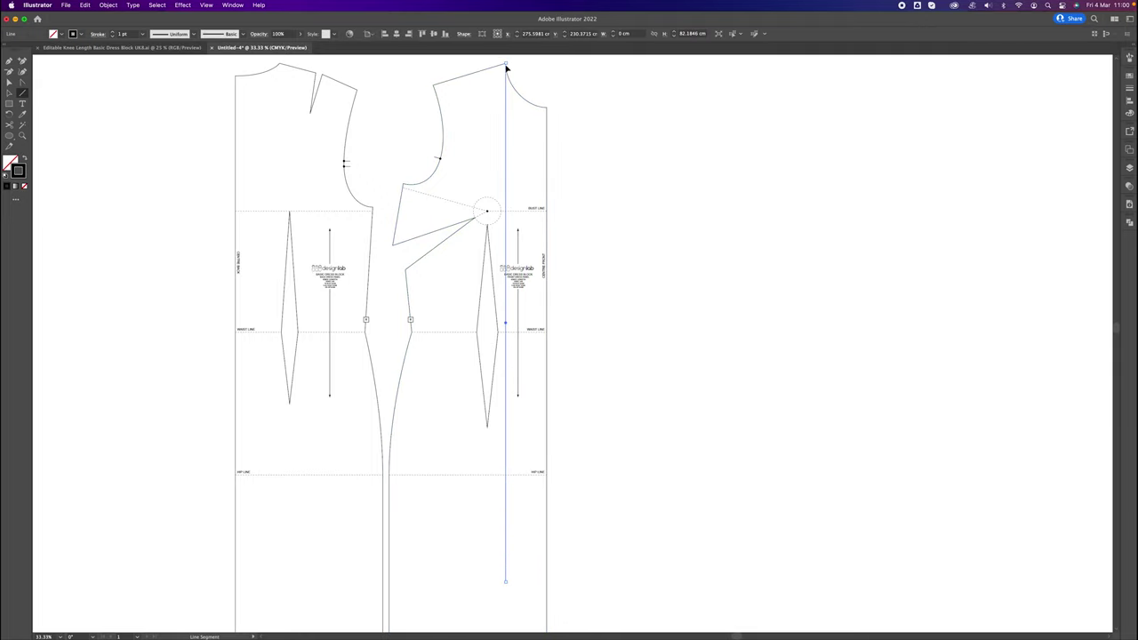
scroll(618, 325, "down", 3)
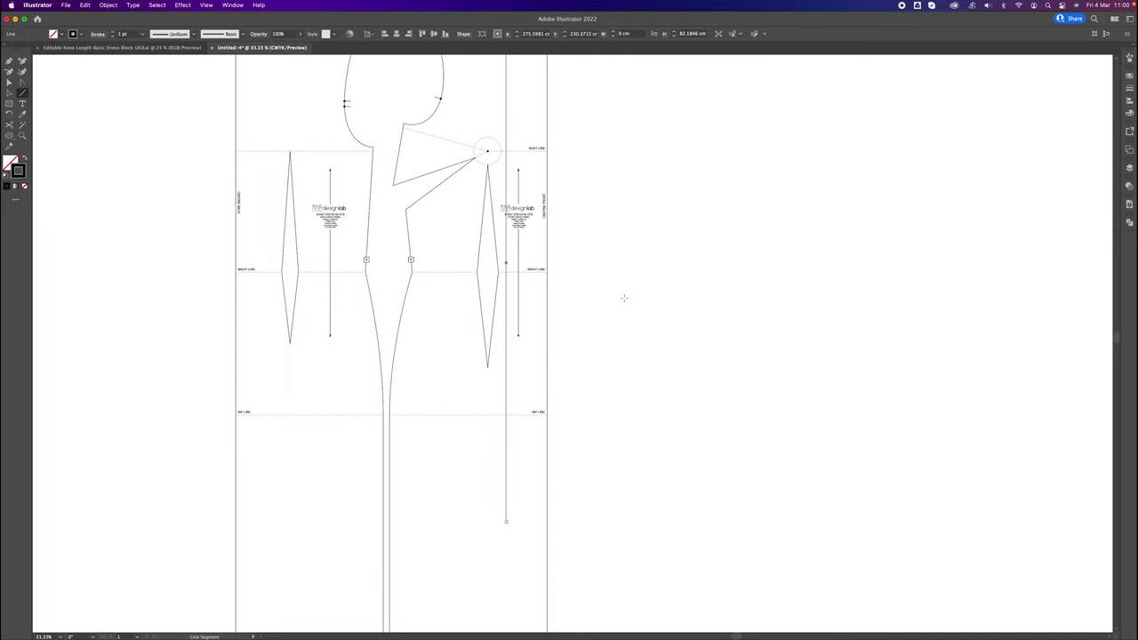
Step: Delete the vertical line and draw a circle about 0.97 cm wide centred on the front panel's shoulder point at the neck
key("BackSpace")
scroll(605, 218, "up", 5)
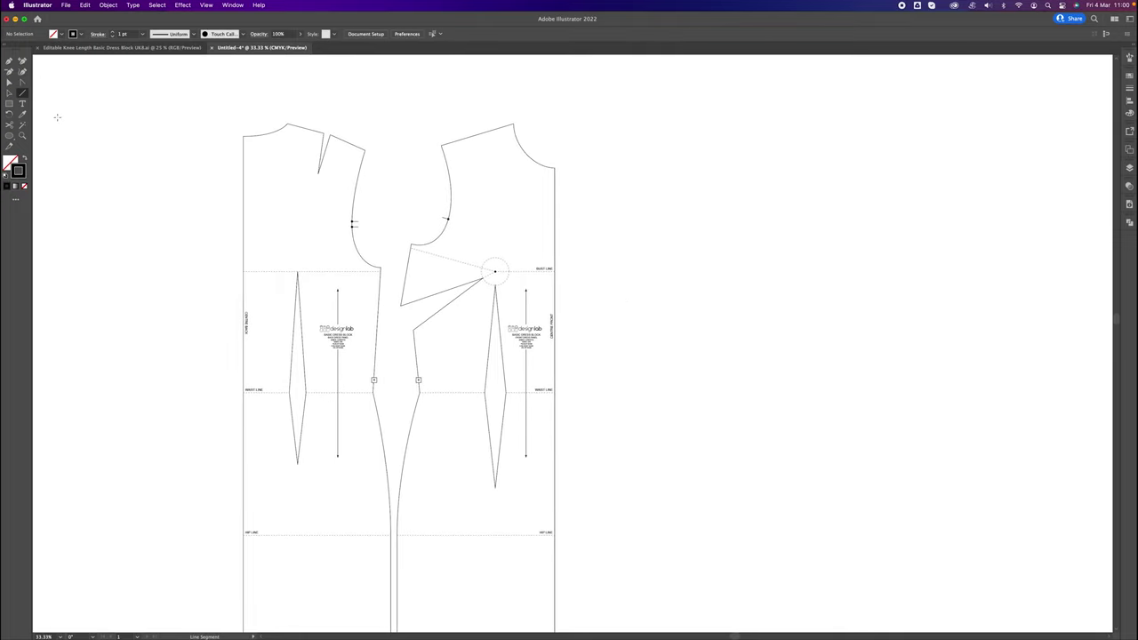
left_click(10, 136)
left_click_drag(513, 124, 524, 132)
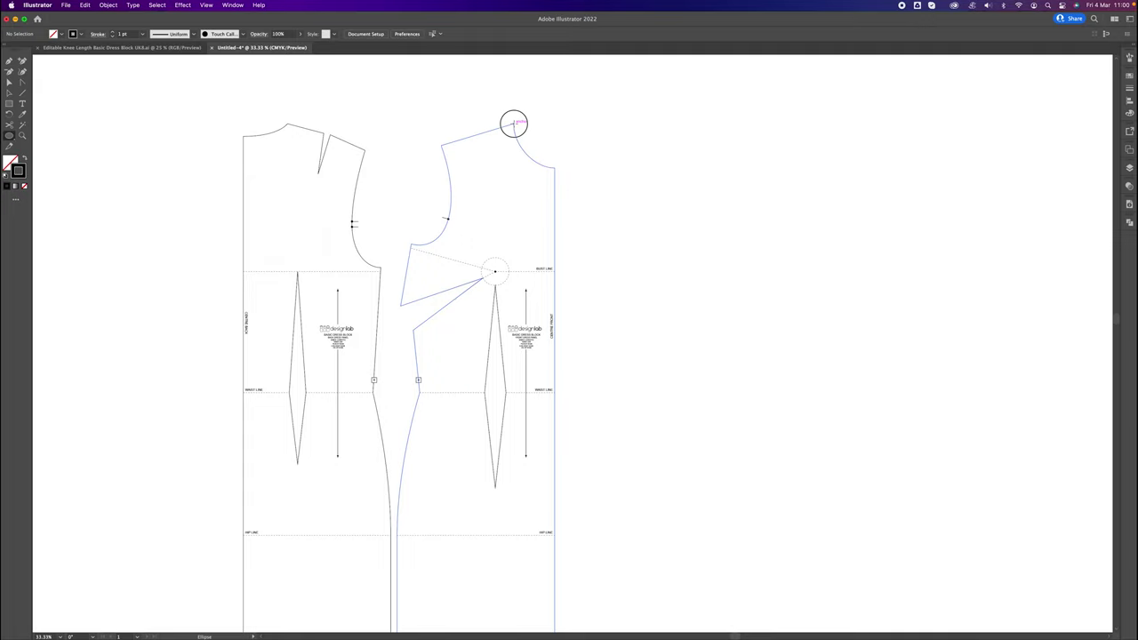
mouse_move(515, 123)
left_mouse_down()
mouse_move(538, 150)
mouse_move(523, 127)
mouse_move(535, 137)
mouse_move(575, 128)
mouse_move(613, 192)
mouse_move(592, 197)
mouse_move(616, 194)
mouse_move(518, 123)
left_mouse_up()
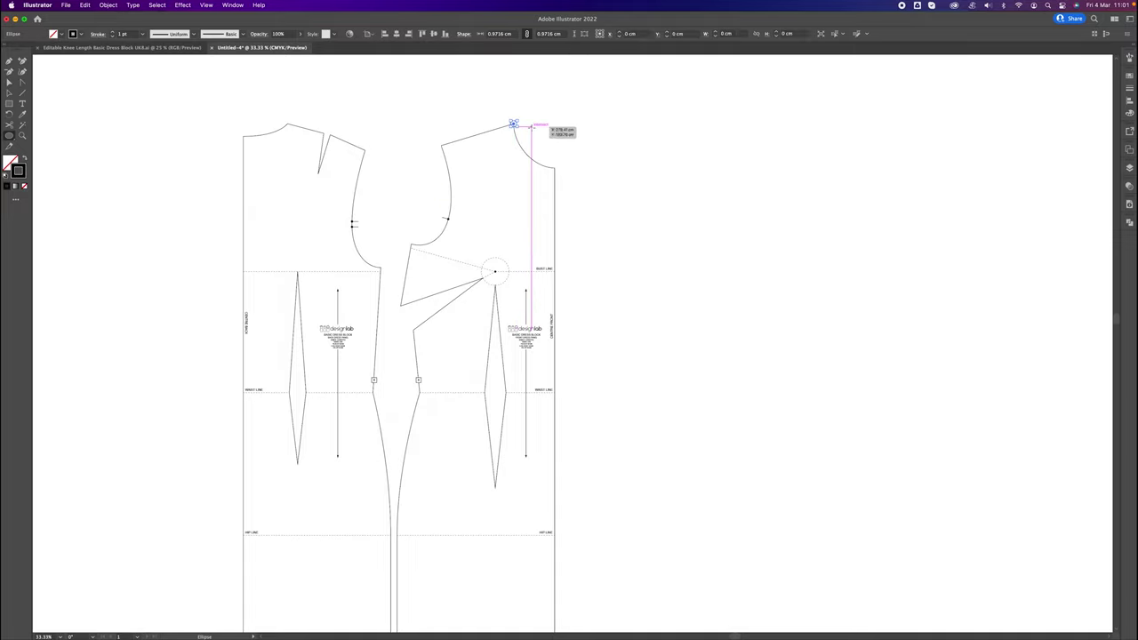
Step: Replace the circle with a smaller one about 0.76 cm wide centred on the same shoulder point
key("super+equal")
key("super+equal")
key("super+equal")
key("BackSpace")
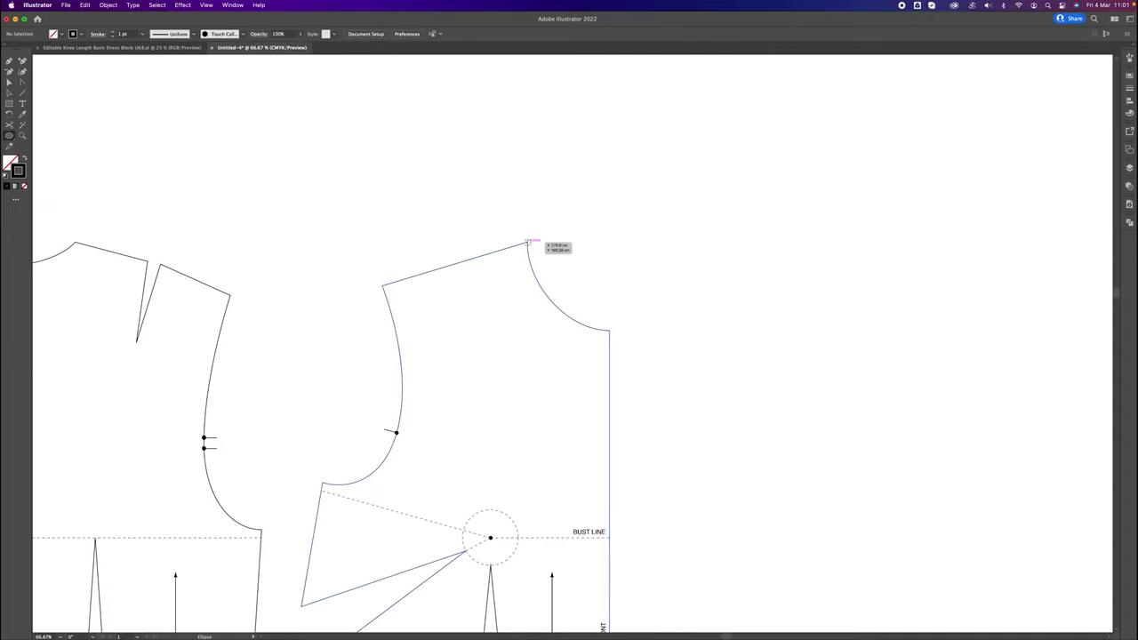
left_click_drag(527, 242, 534, 248)
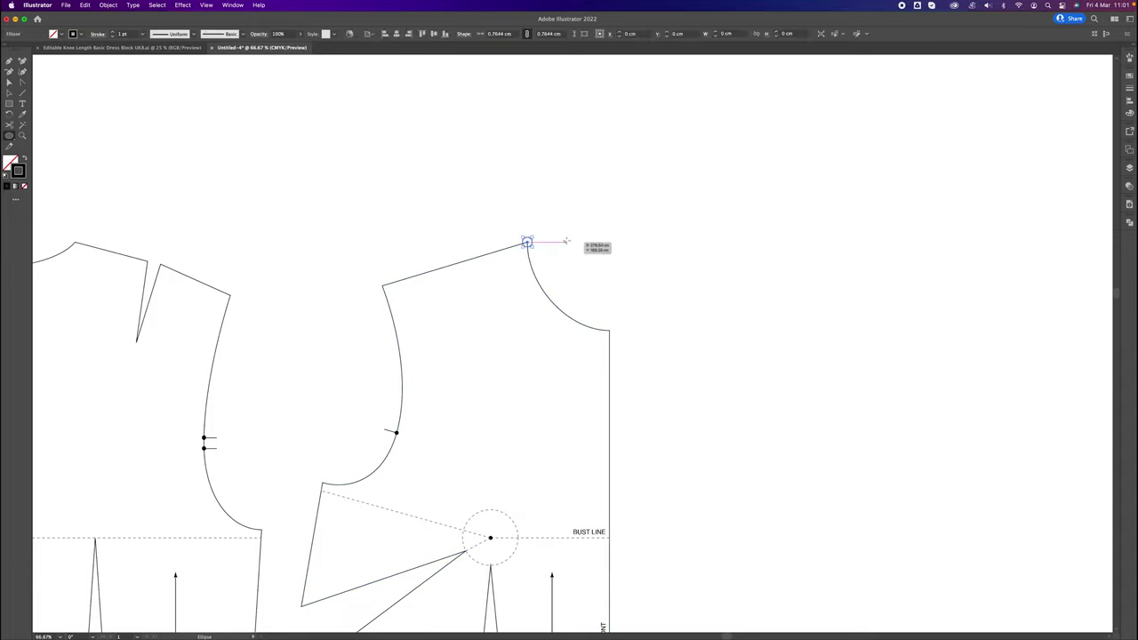
key("super+shift+a")
key("v")
key("super+minus")
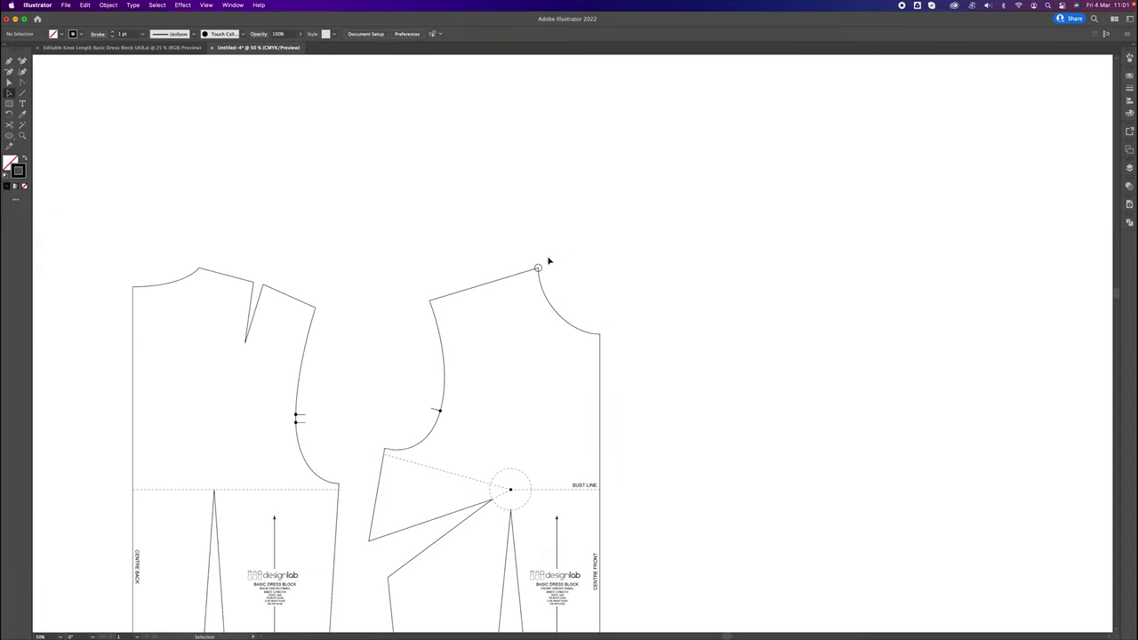
Step: Give the small circle a teal stroke, hex 62b4c7, with a 3 pt weight
left_click(538, 266)
left_click(17, 170)
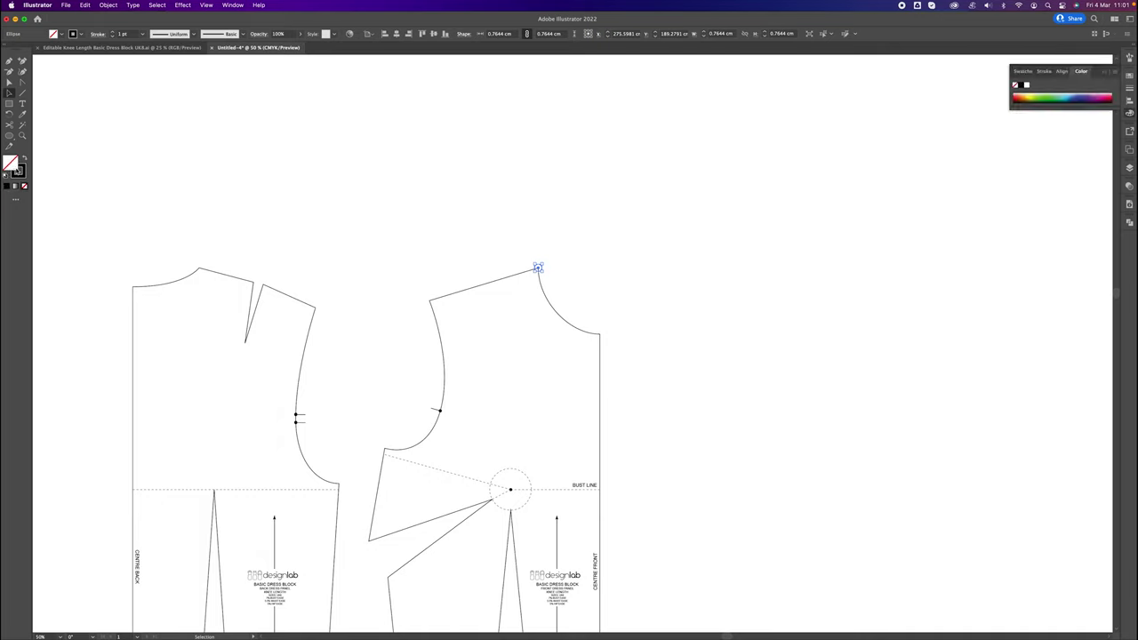
double_click(18, 171)
type("62")
type("b4c4")
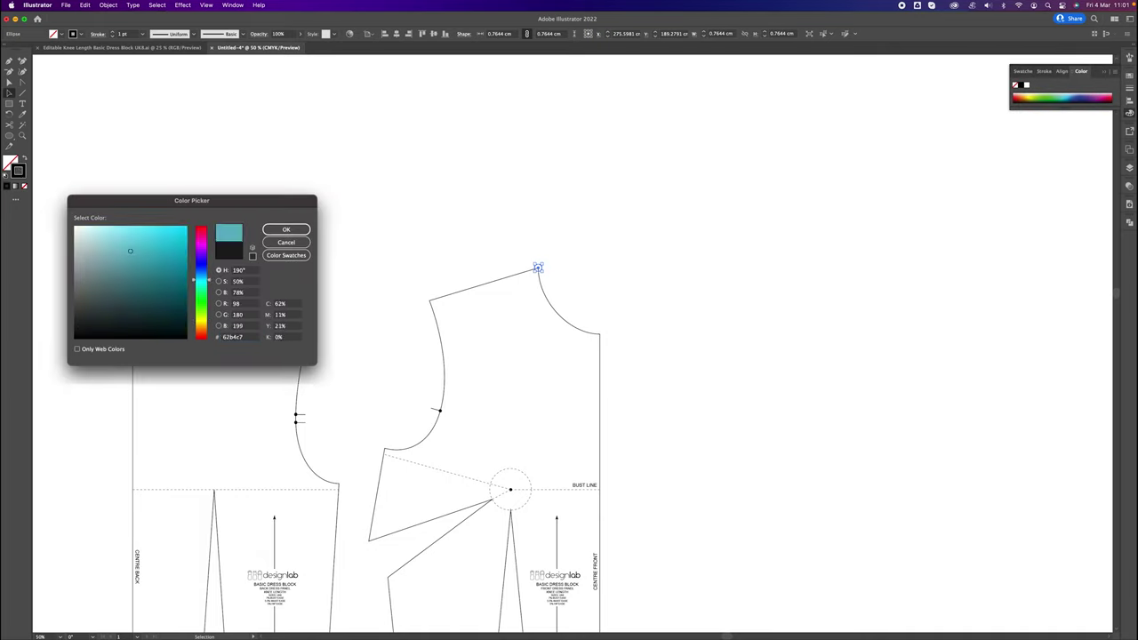
key("Return")
left_click(1131, 89)
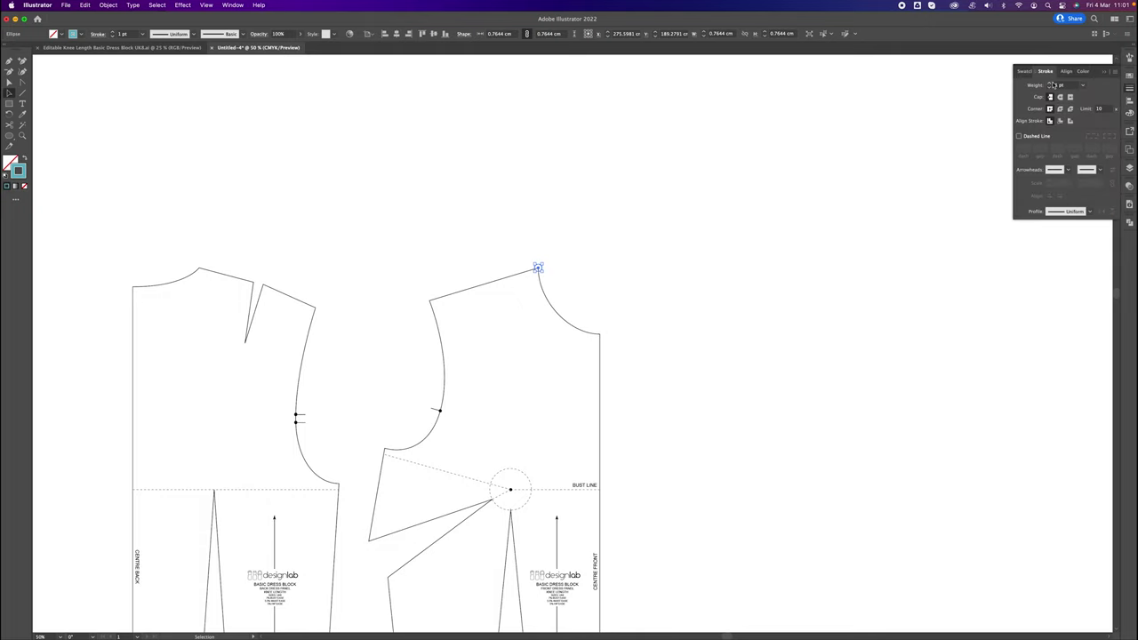
left_click(689, 315)
Step: Copy the circle 90 cm straight down from the front panel's shoulder point at the neck
scroll(689, 315, "down", 5)
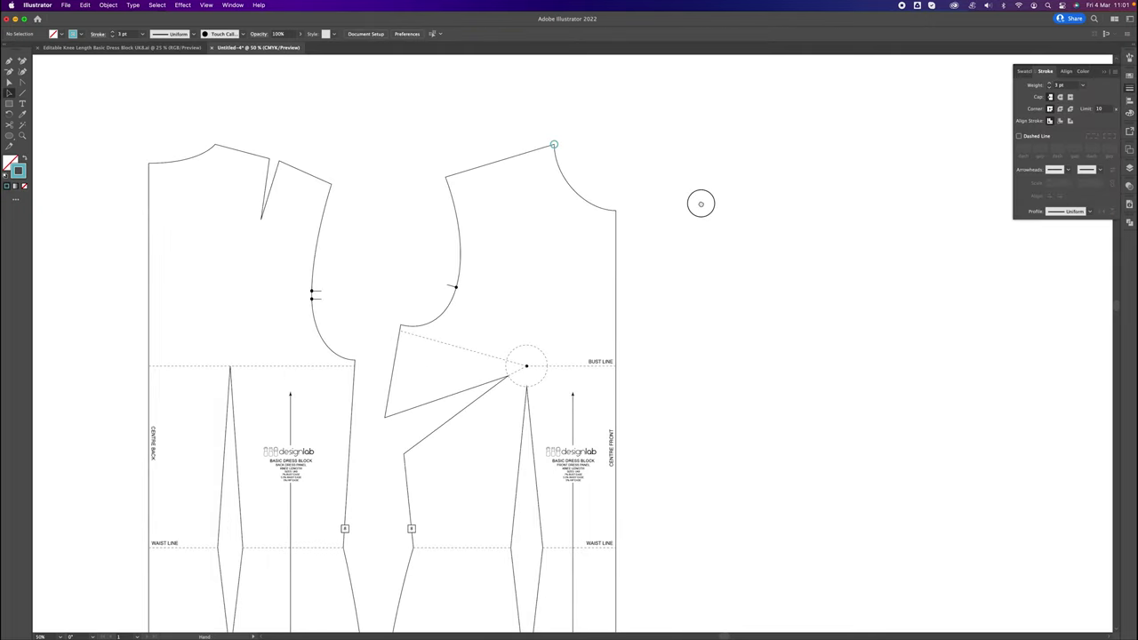
left_click(555, 143)
left_click(619, 145)
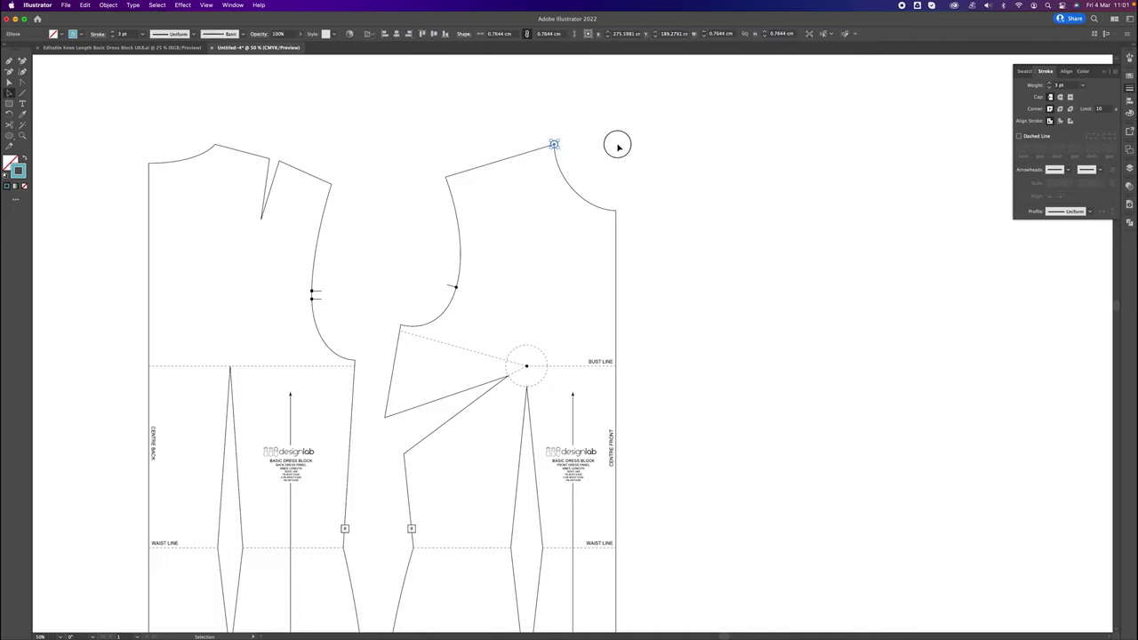
left_click(554, 145)
key("Return")
type("0")
key("Tab")
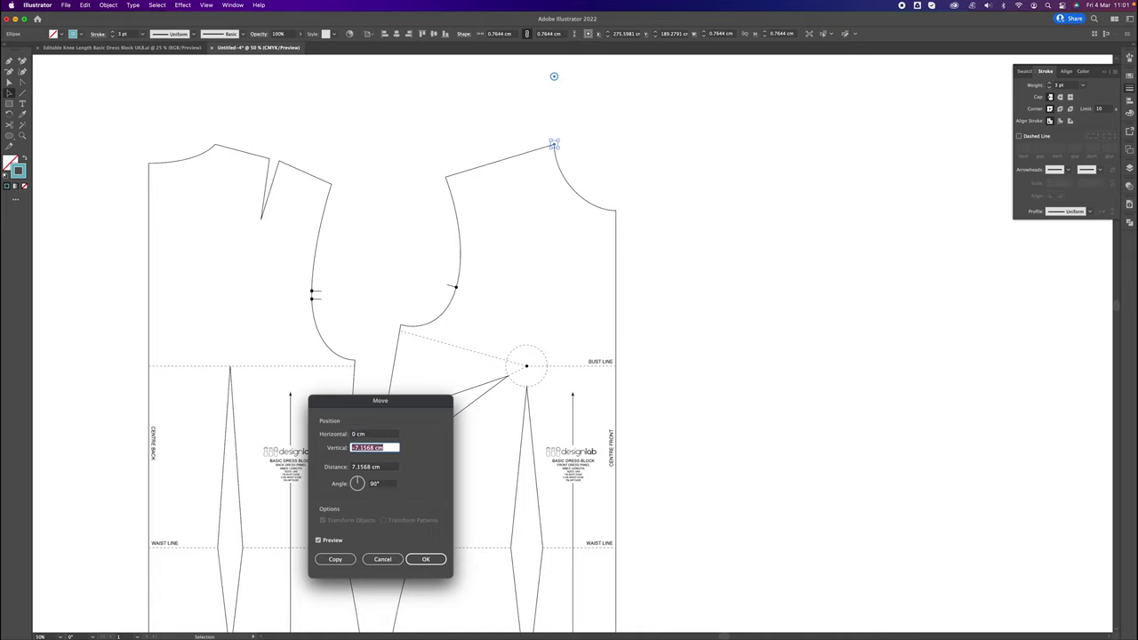
type("90")
left_click_drag(401, 400, 392, 149)
left_click(327, 308)
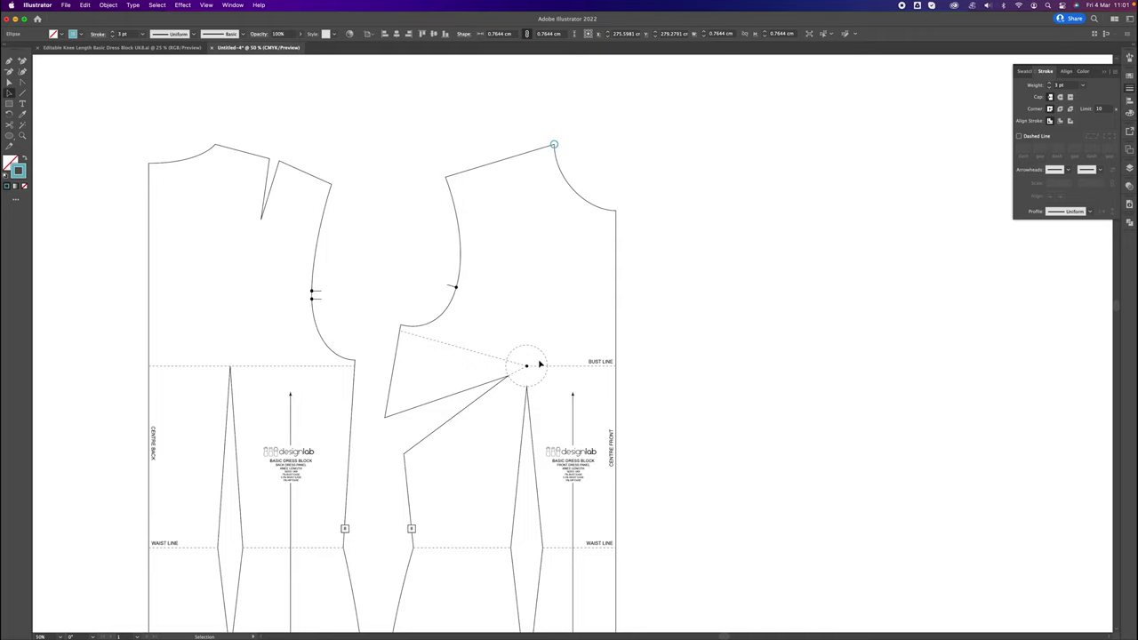
Step: Replace the lower circle with a copy of the shoulder-point circle placed 75 cm straight down
key("super+minus")
key("space")
left_click_drag(628, 246, 564, 460)
key("super+minus")
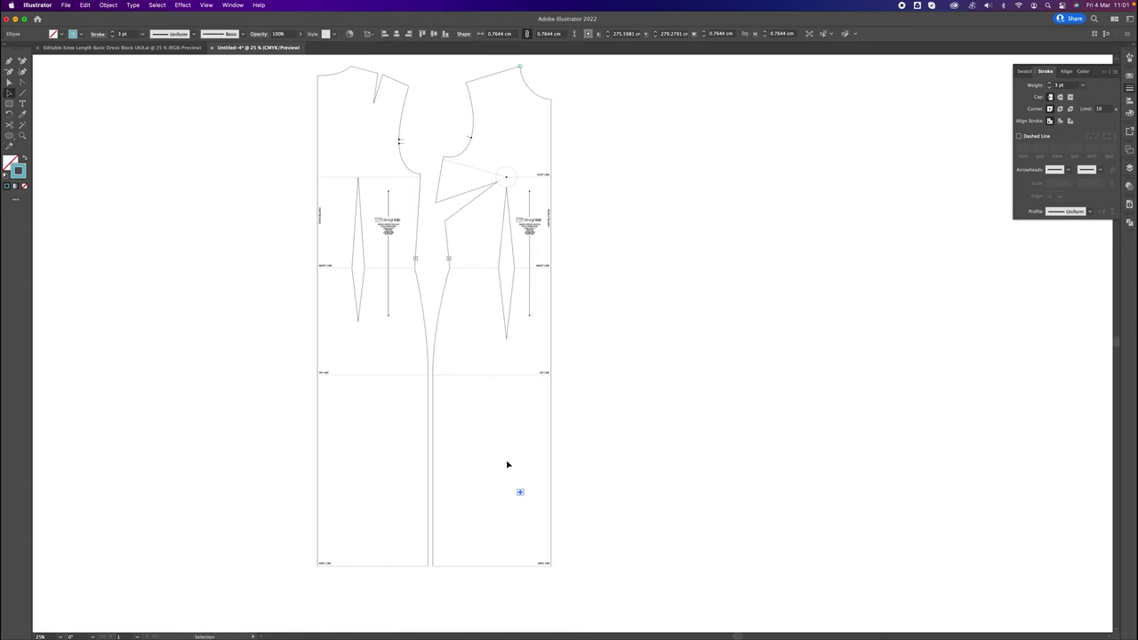
left_click(522, 66)
key("Return")
key("Tab")
type("80")
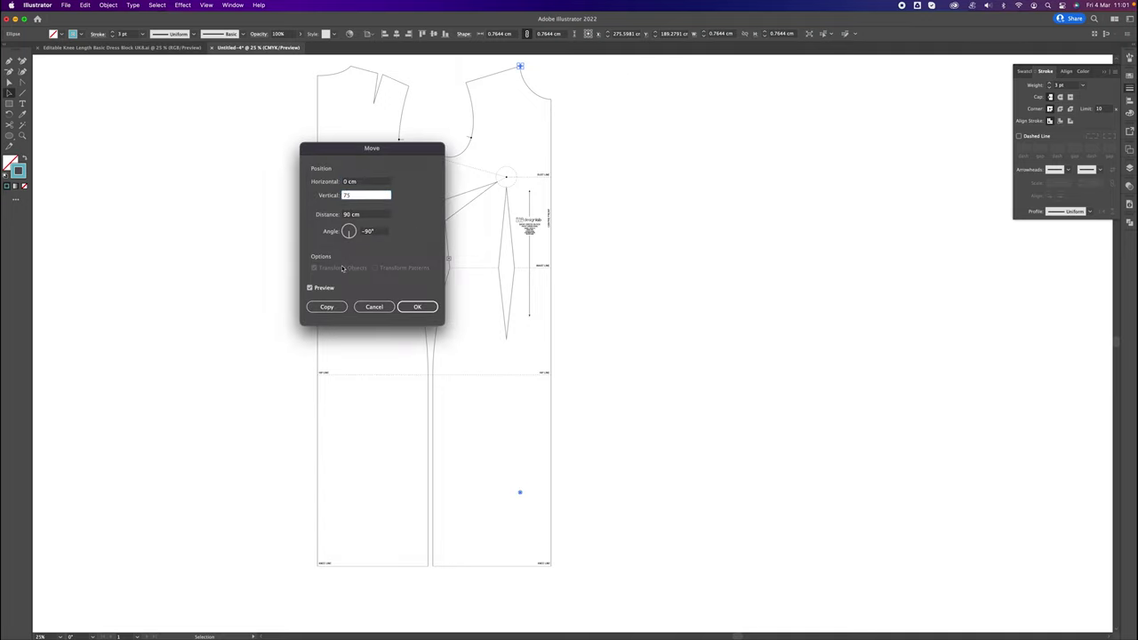
left_click(343, 306)
left_click(597, 396)
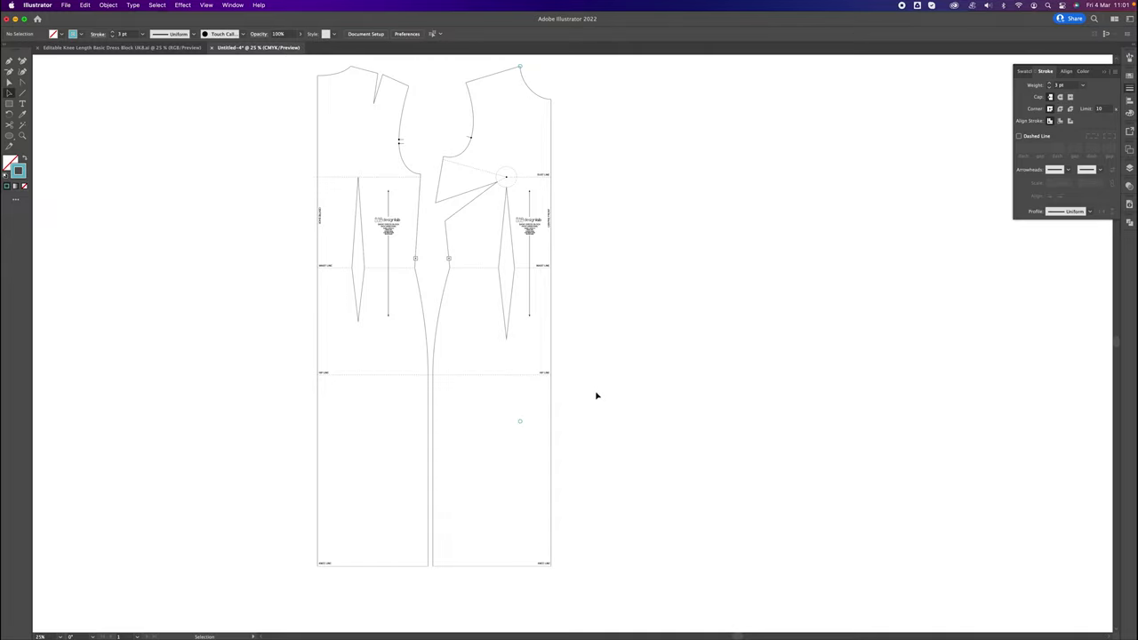
Step: Draw a horizontal line about 45 cm long from the lower circle's centre across both panels to beyond the centre back
left_click_drag(598, 385, 583, 408)
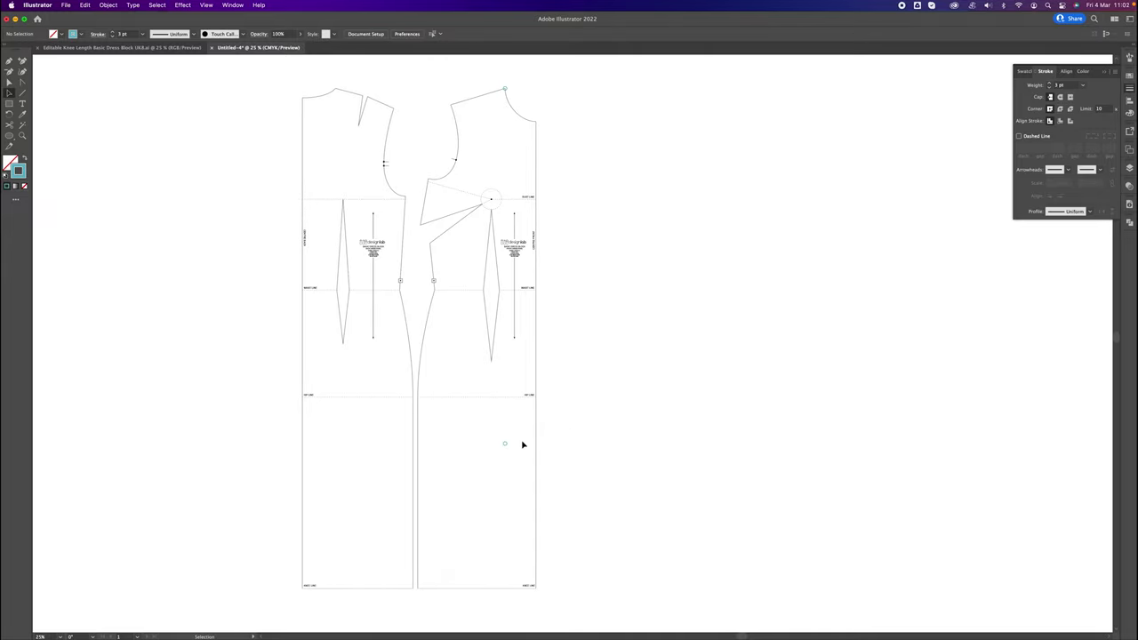
key("super+equal")
left_click_drag(516, 445, 557, 442)
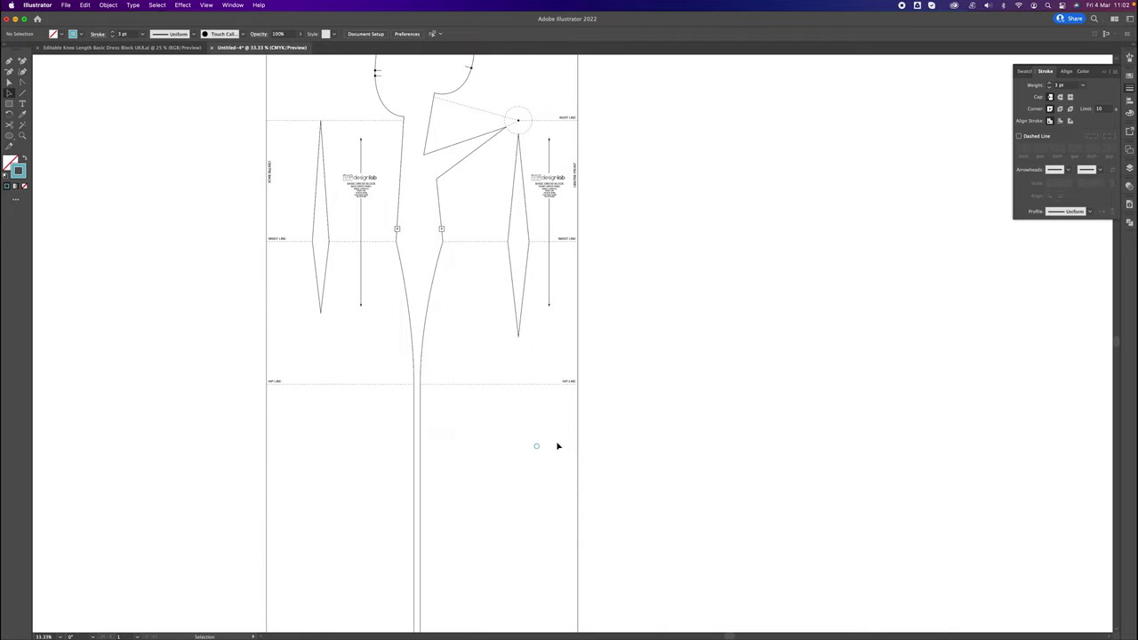
left_click(20, 95)
left_click(536, 447)
mouse_move(536, 447)
left_mouse_down()
mouse_move(262, 446)
mouse_move(238, 457)
mouse_move(254, 454)
mouse_move(252, 435)
mouse_move(252, 478)
mouse_move(251, 438)
left_mouse_up()
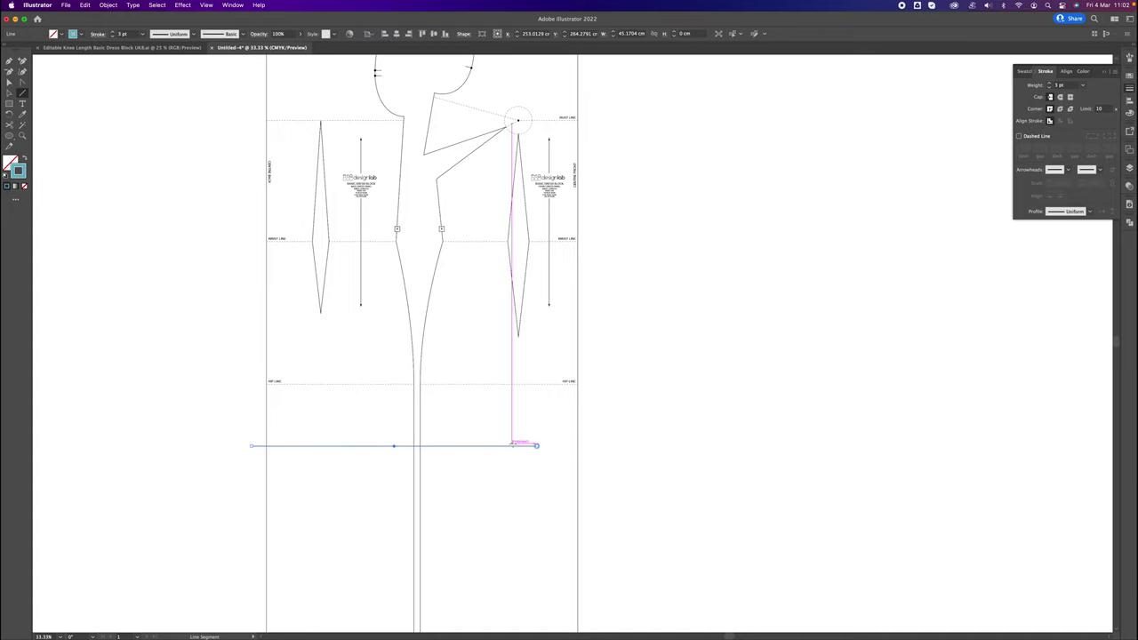
Step: Extend the front end of the horizontal line past the centre front edge, keeping the line level
left_click(9, 82)
left_click(558, 453)
left_click(537, 447)
left_click_drag(538, 449, 611, 459)
key("shift")
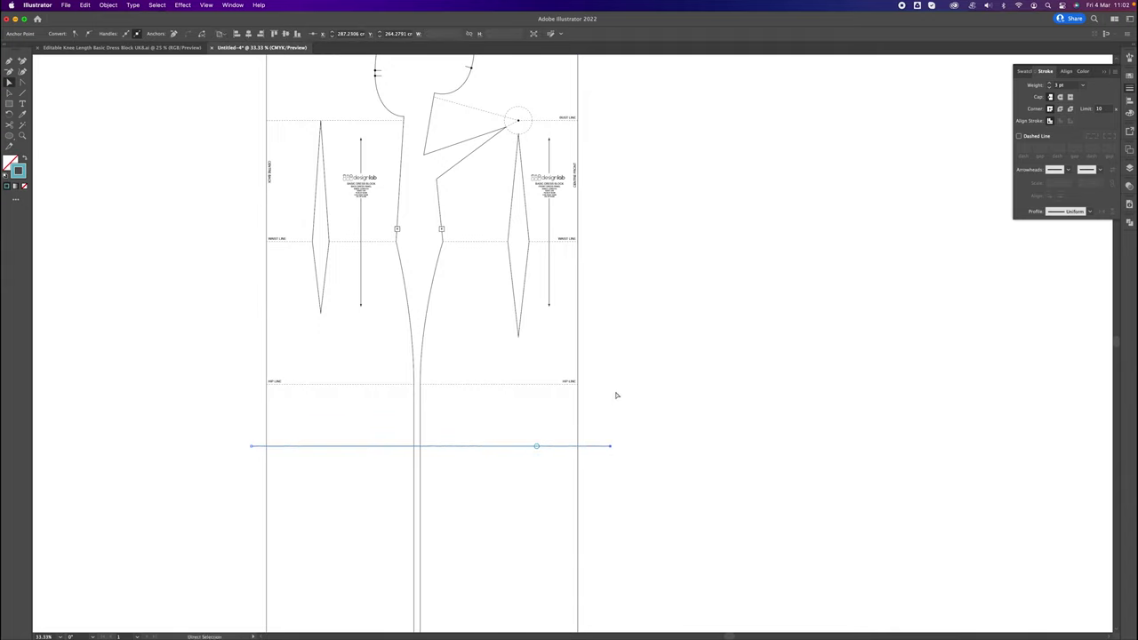
Step: Delete the lower circle from the horizontal length line
left_click(555, 431)
left_click(537, 445)
left_click(556, 430)
key("space")
left_click_drag(527, 418, 545, 432)
Step: Shorten both panels by moving their hem points and knee line labels straight up to the horizontal length line
left_click(595, 450)
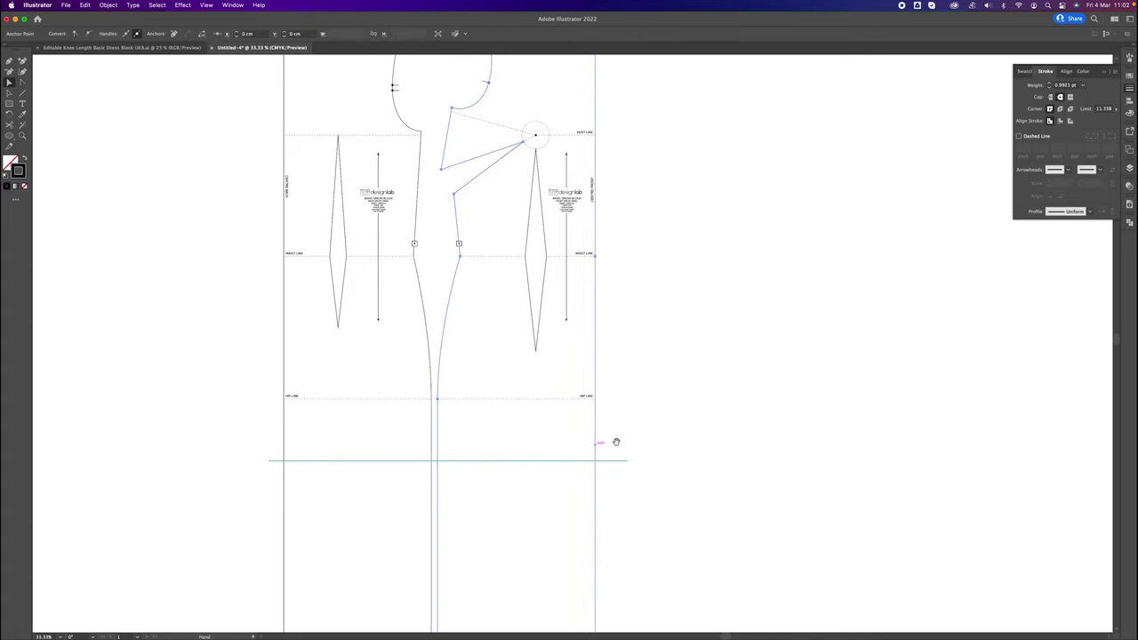
scroll(613, 409, "down", 2)
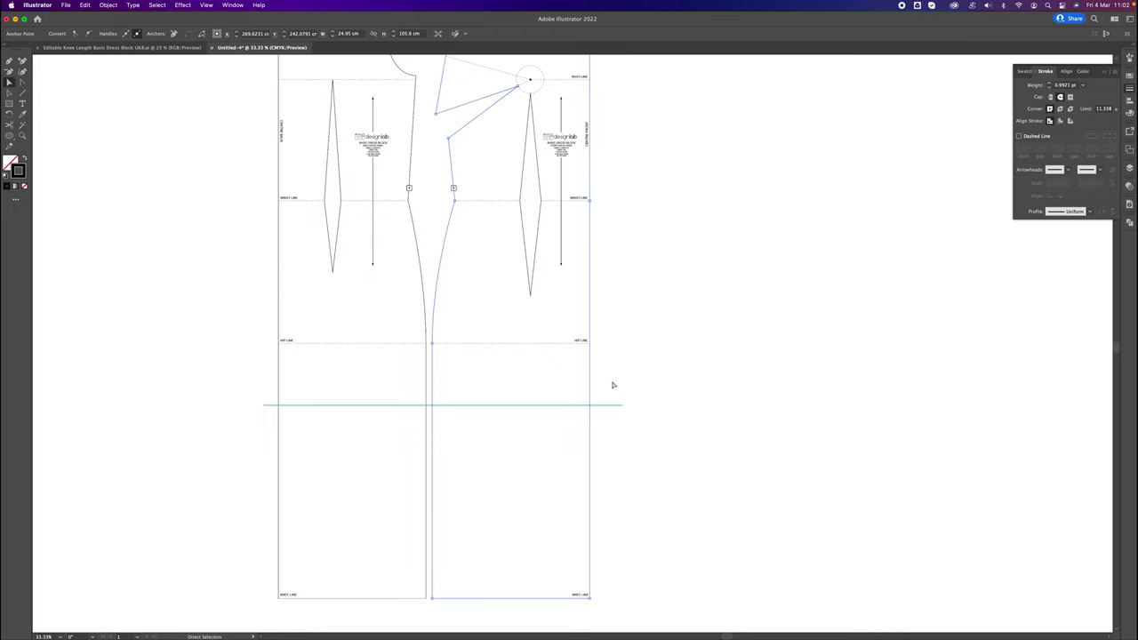
left_click(622, 461)
scroll(632, 424, "down", 2)
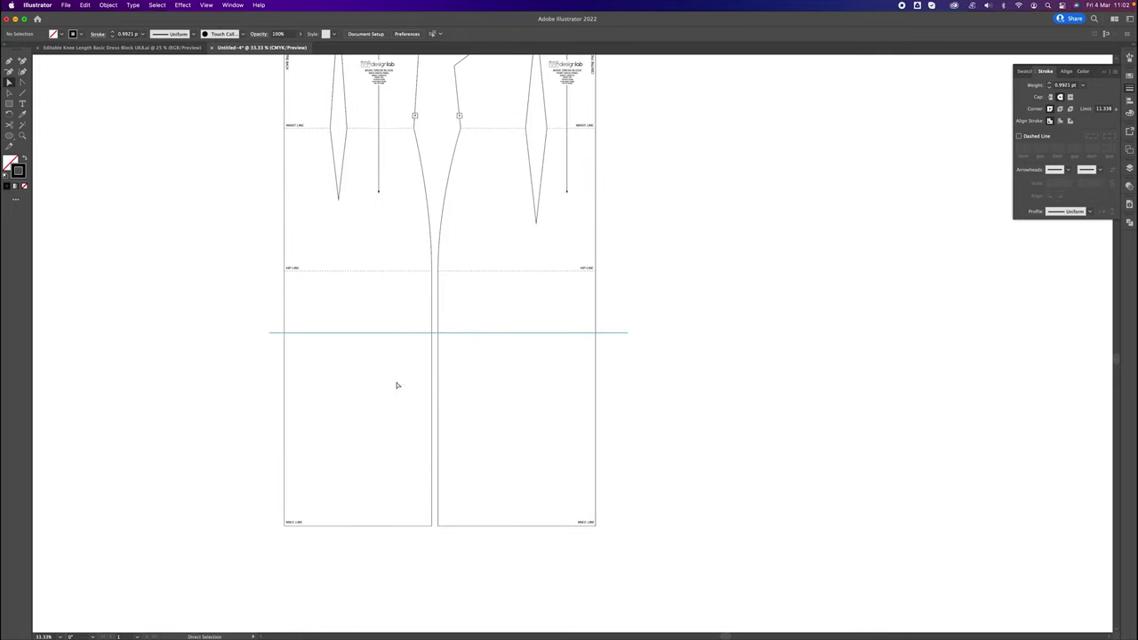
left_click_drag(252, 489, 211, 554)
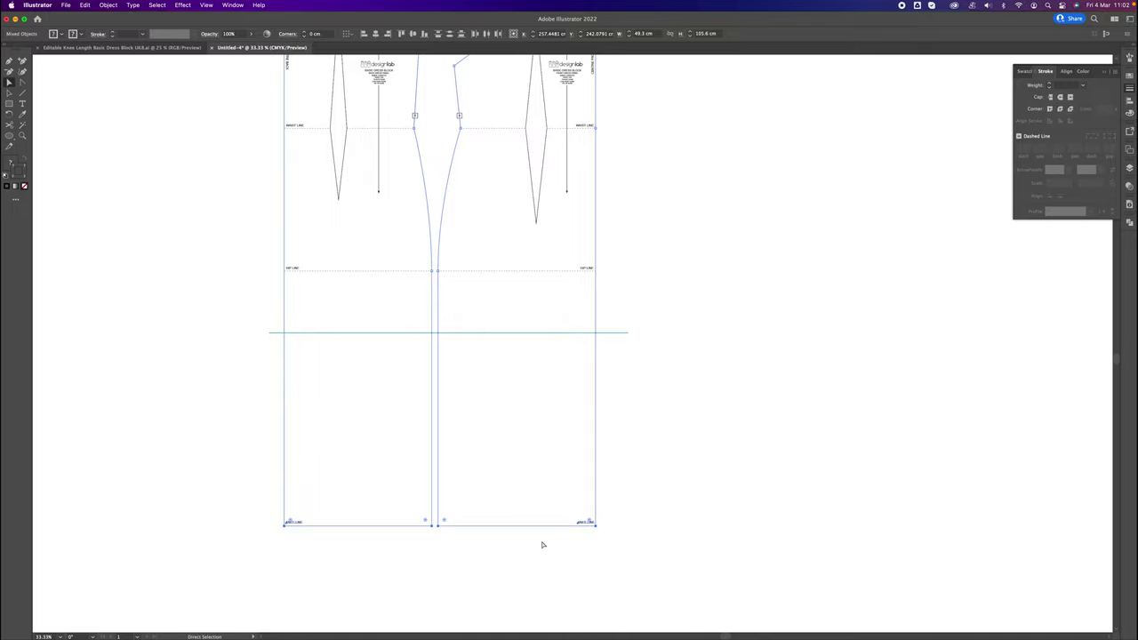
left_click_drag(541, 529, 541, 334)
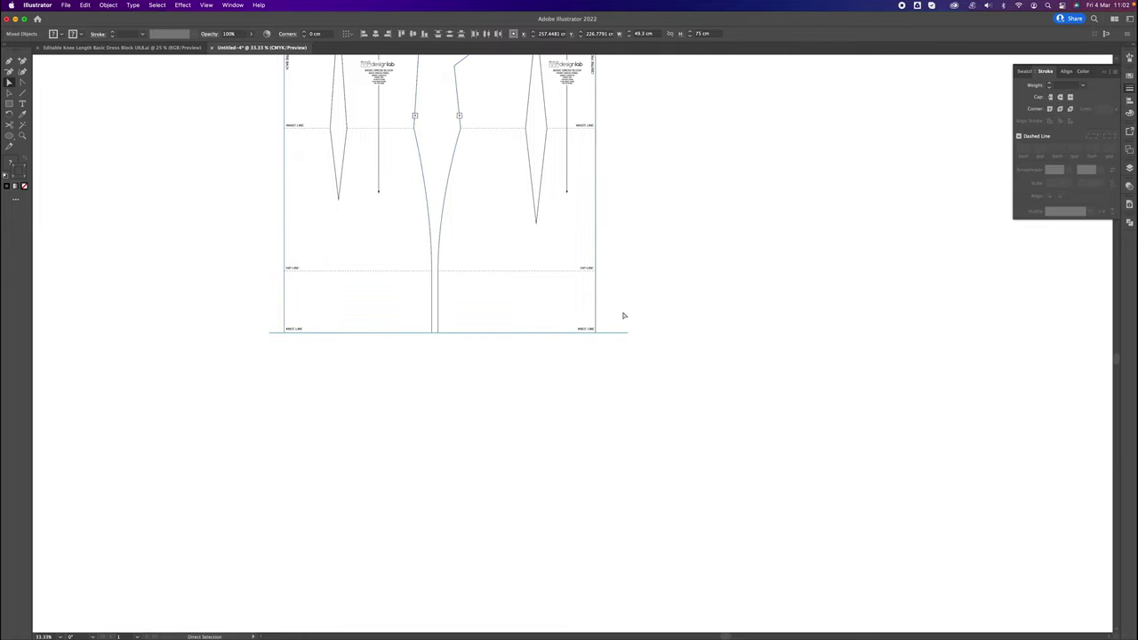
Step: Delete the teal horizontal length line at the new hem
scroll(621, 318, "up", 3)
left_click(609, 467)
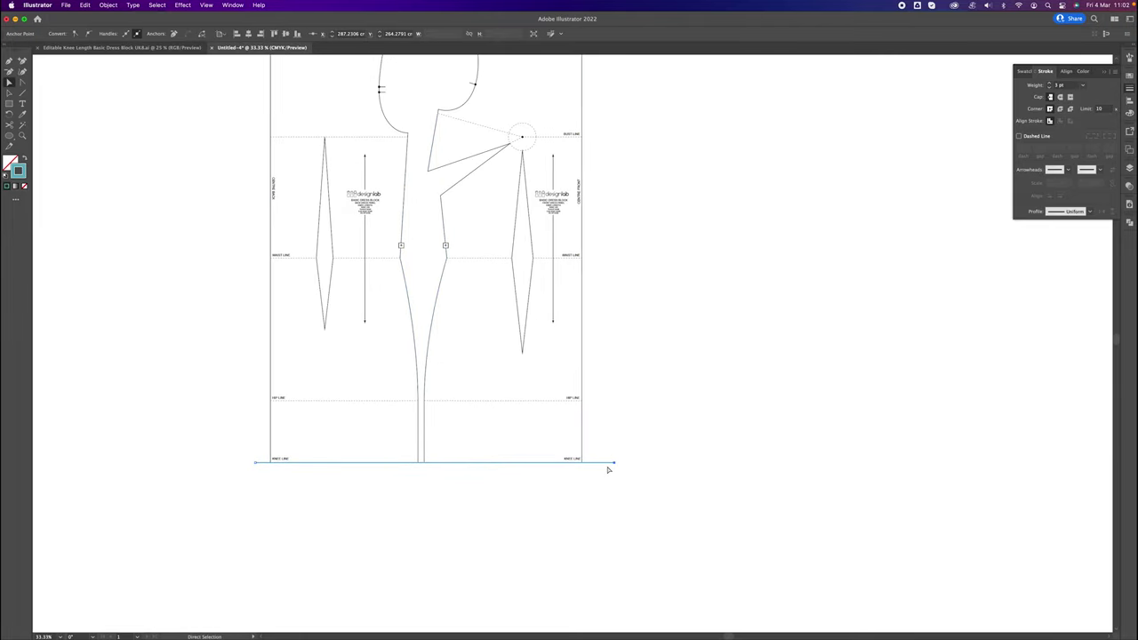
left_click_drag(648, 439, 603, 486)
left_click(603, 487)
left_click_drag(656, 274, 674, 389)
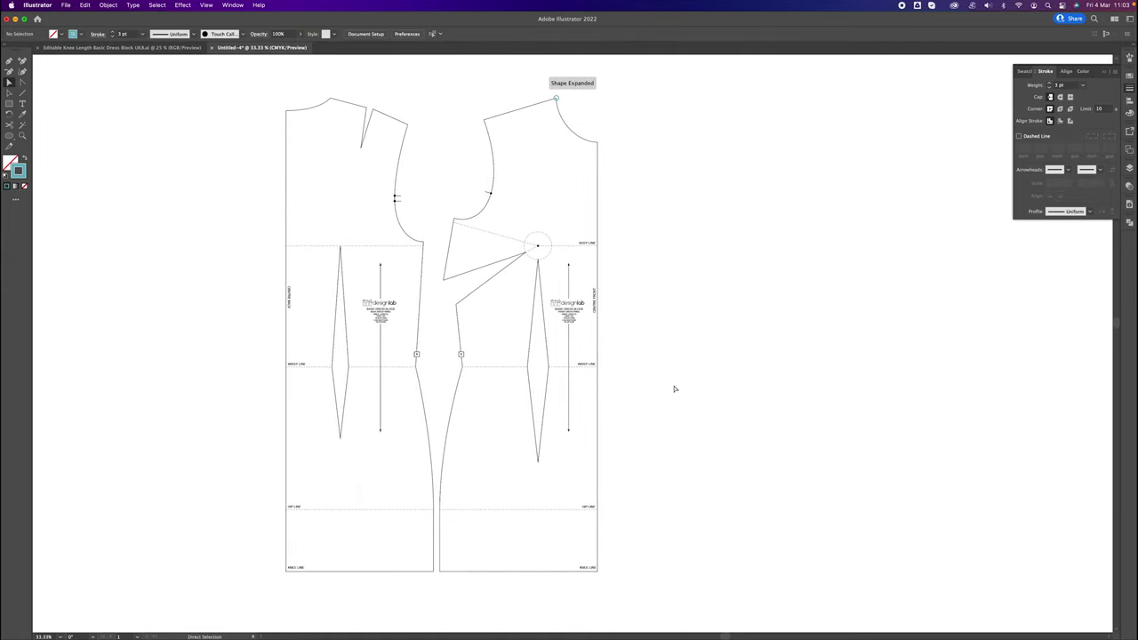
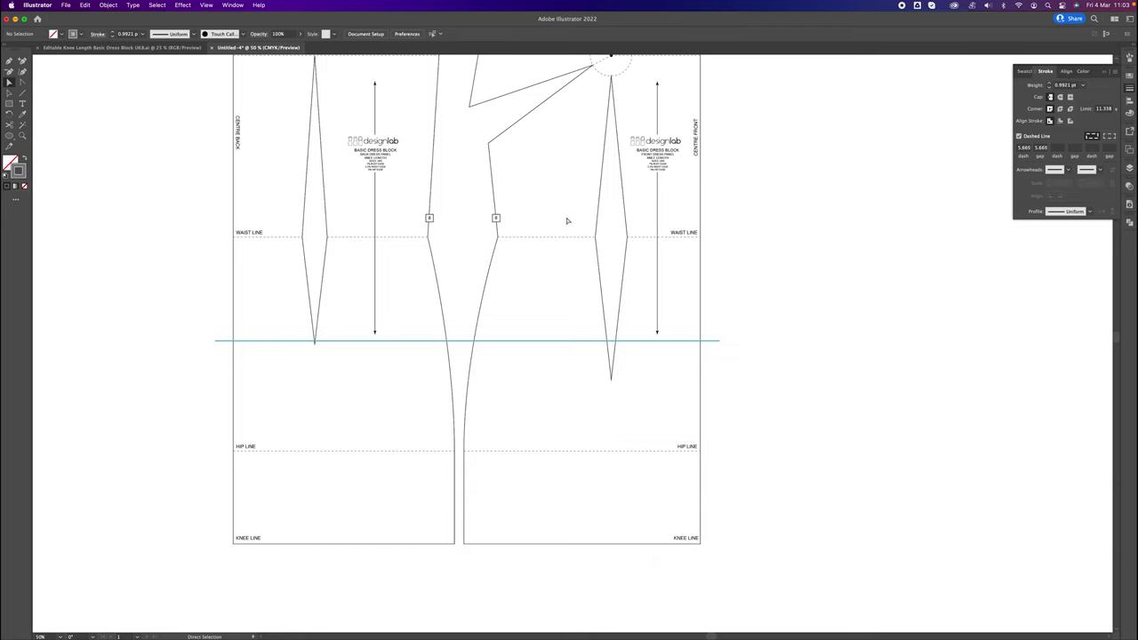
Step: Distribute the teal horizontal line vertically so it sits evenly between the front panel's waist line and hip line
left_click_drag(571, 220, 534, 492)
left_click(549, 303)
left_click(540, 342)
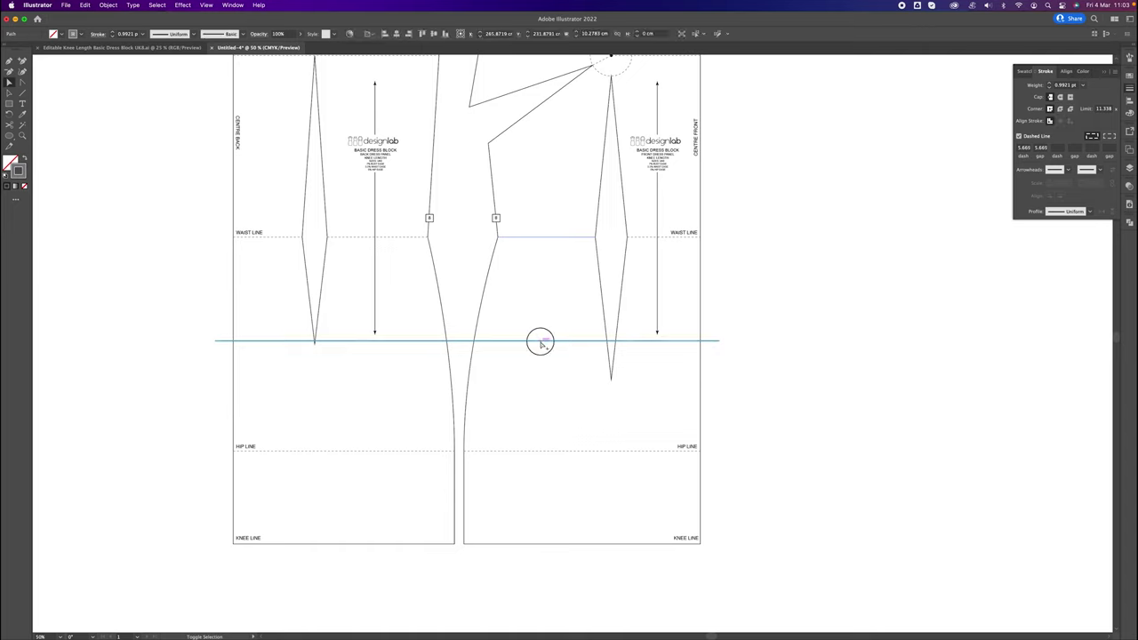
left_click(549, 452, "shift")
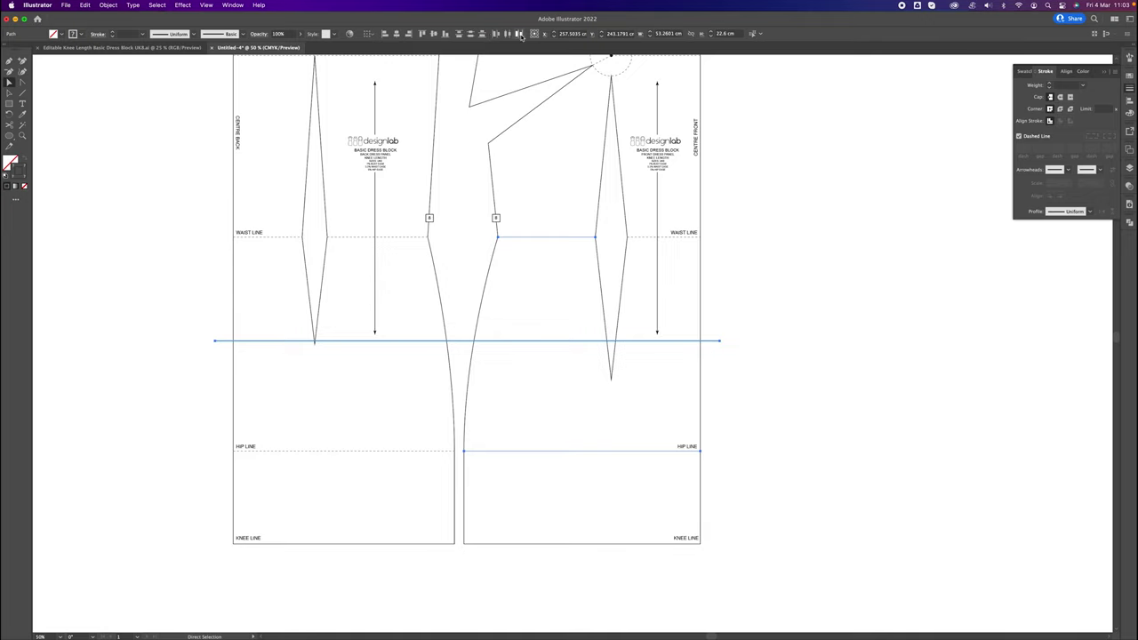
left_click(471, 33)
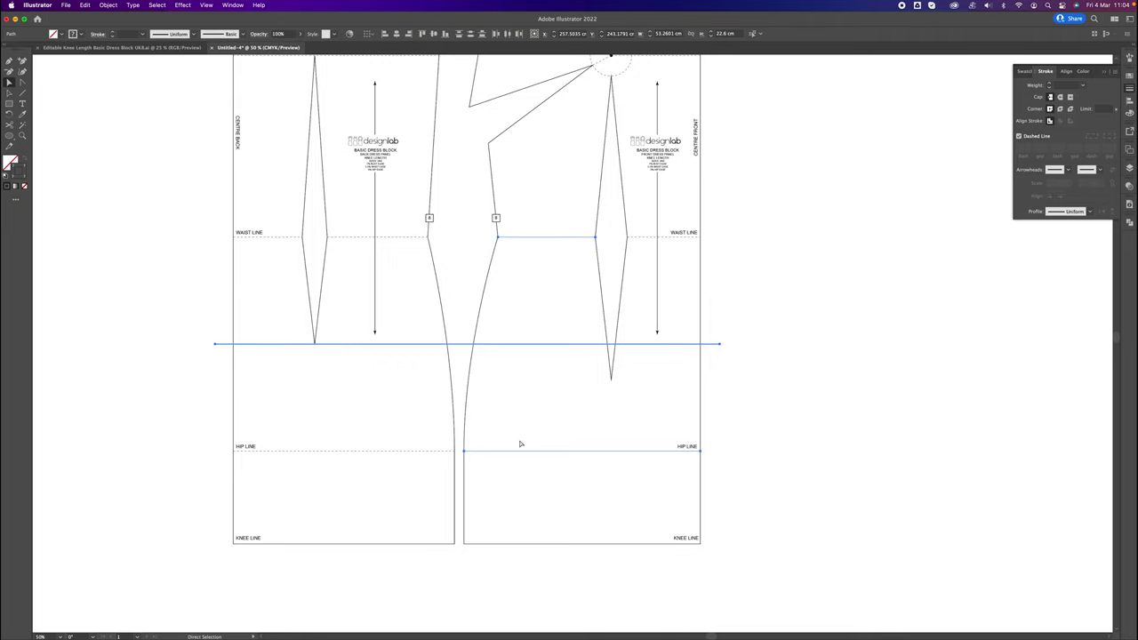
left_click(529, 275)
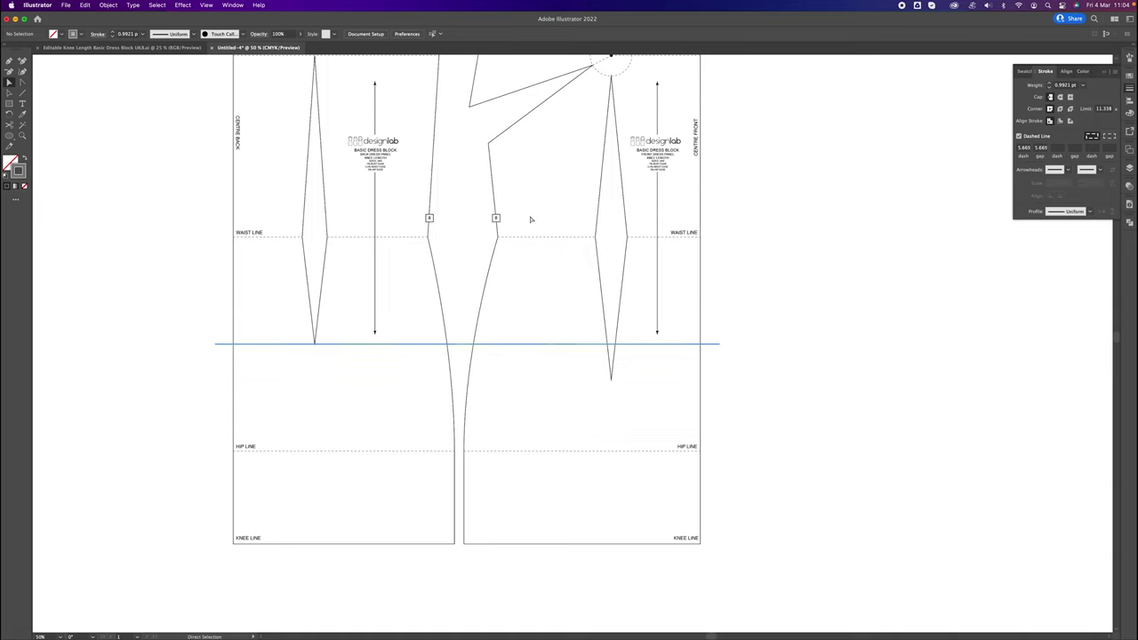
Step: Match the teal line between waist and hip to the dashed waist line's stroke style with the Eyedropper
left_click(541, 345)
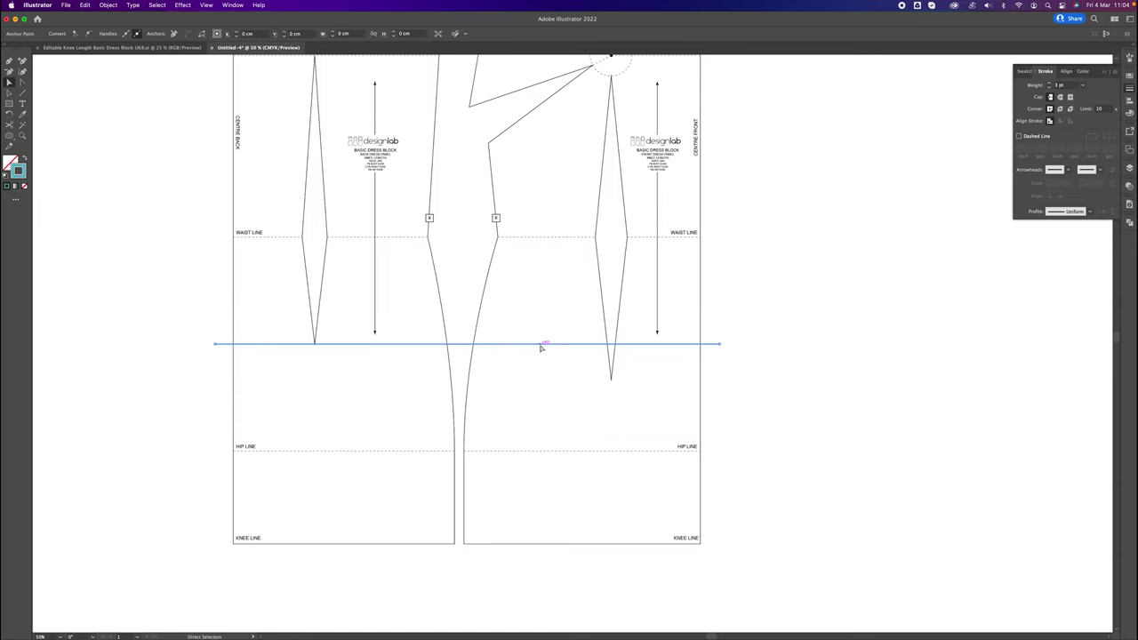
left_click(402, 321)
left_click_drag(417, 360, 417, 357)
left_click(22, 115)
left_click(546, 236)
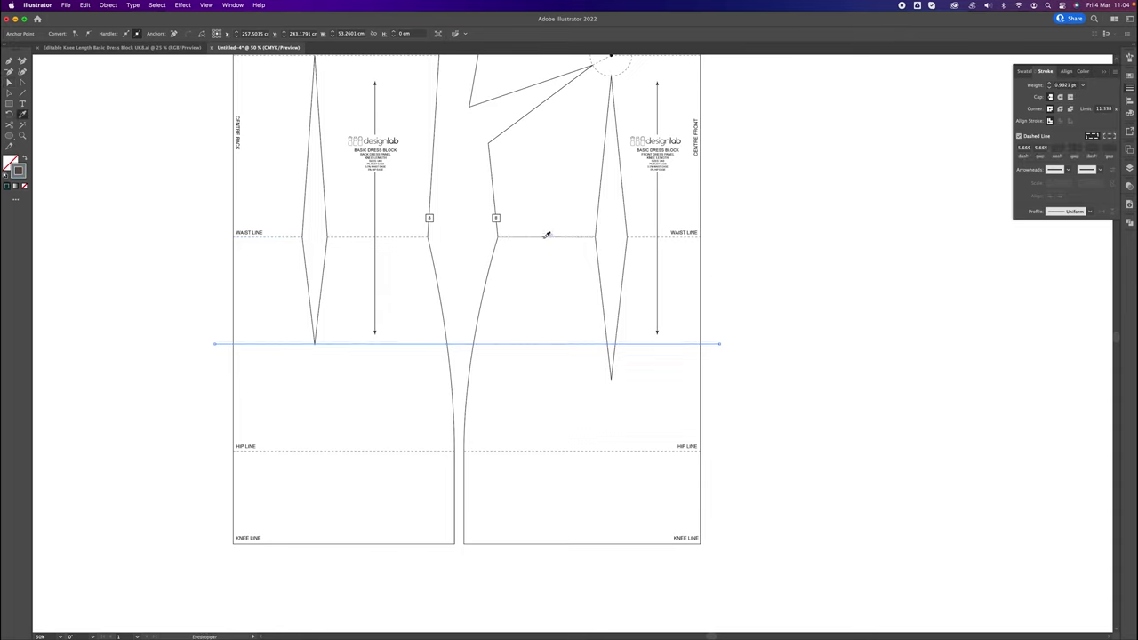
key("a")
left_click(502, 279)
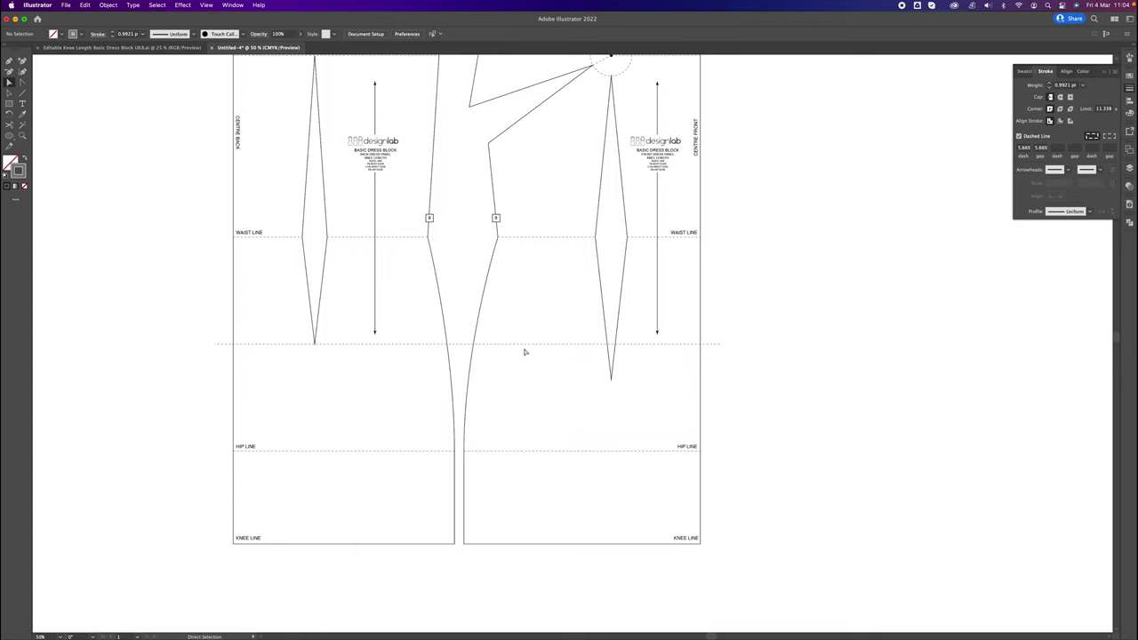
Step: Add an anchor point to both panels' side seams where the dashed line between waist and hip crosses them
left_click_drag(534, 327, 521, 318)
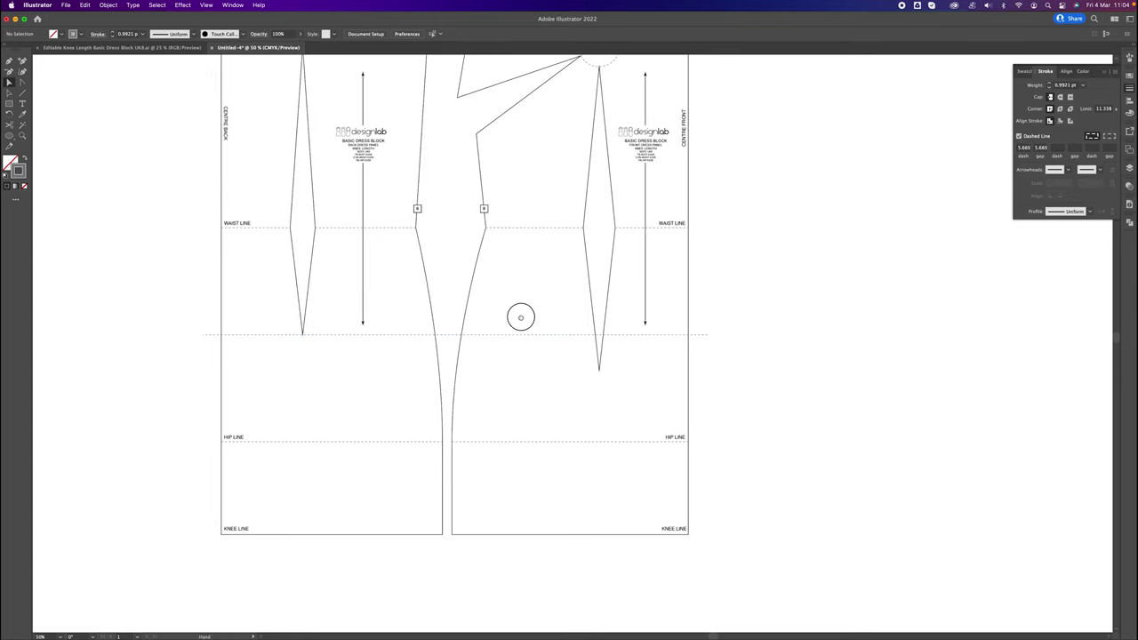
left_click(467, 319)
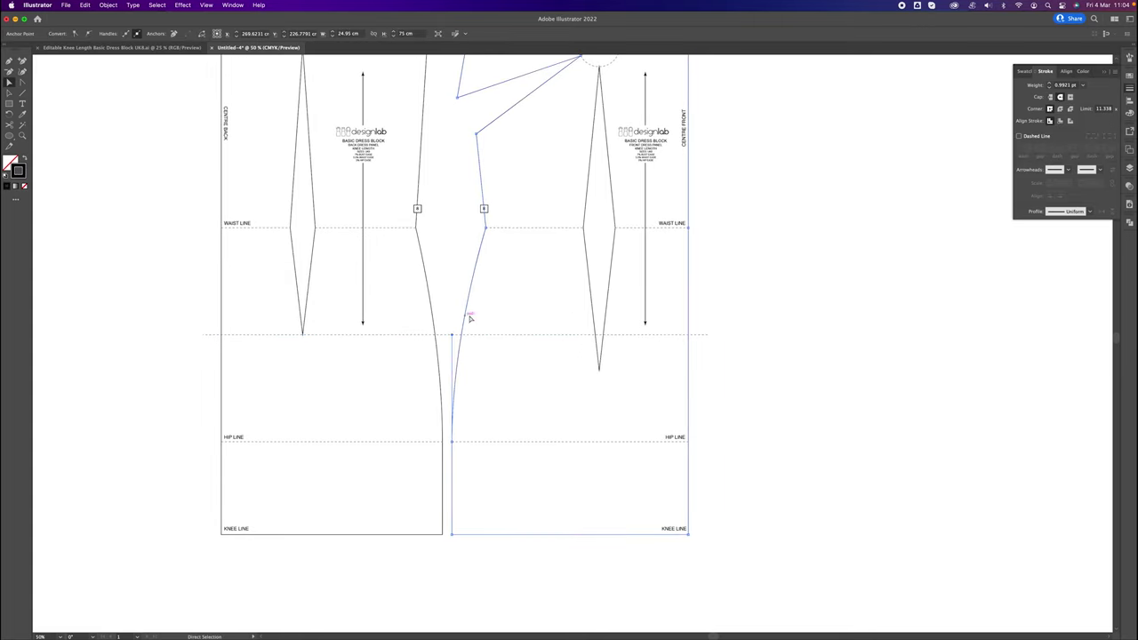
left_click(22, 61)
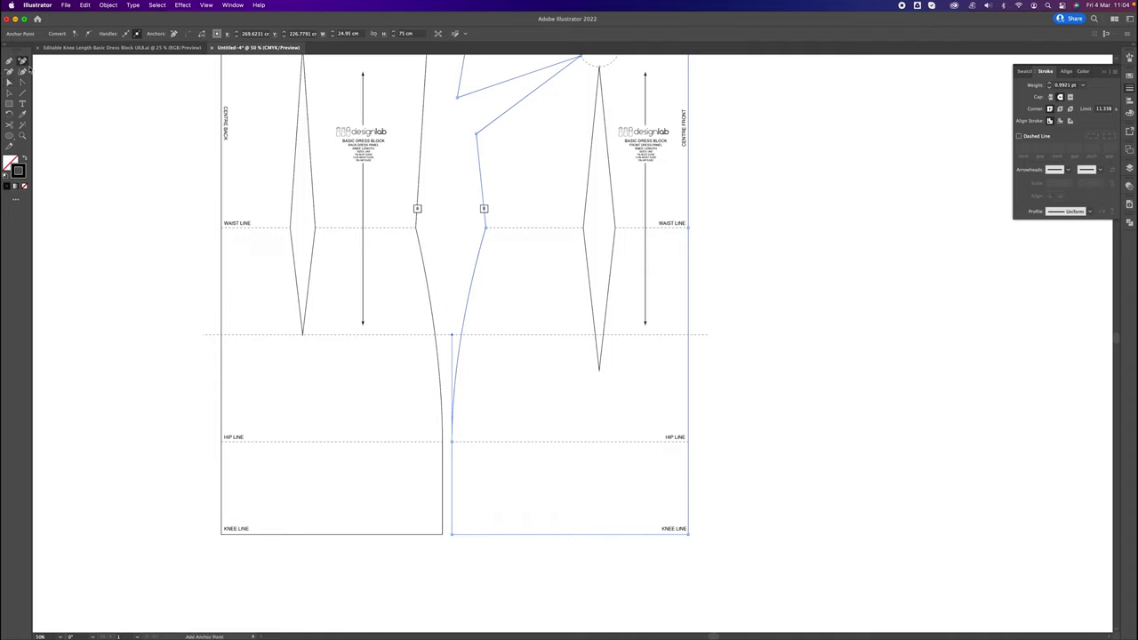
left_click(462, 336)
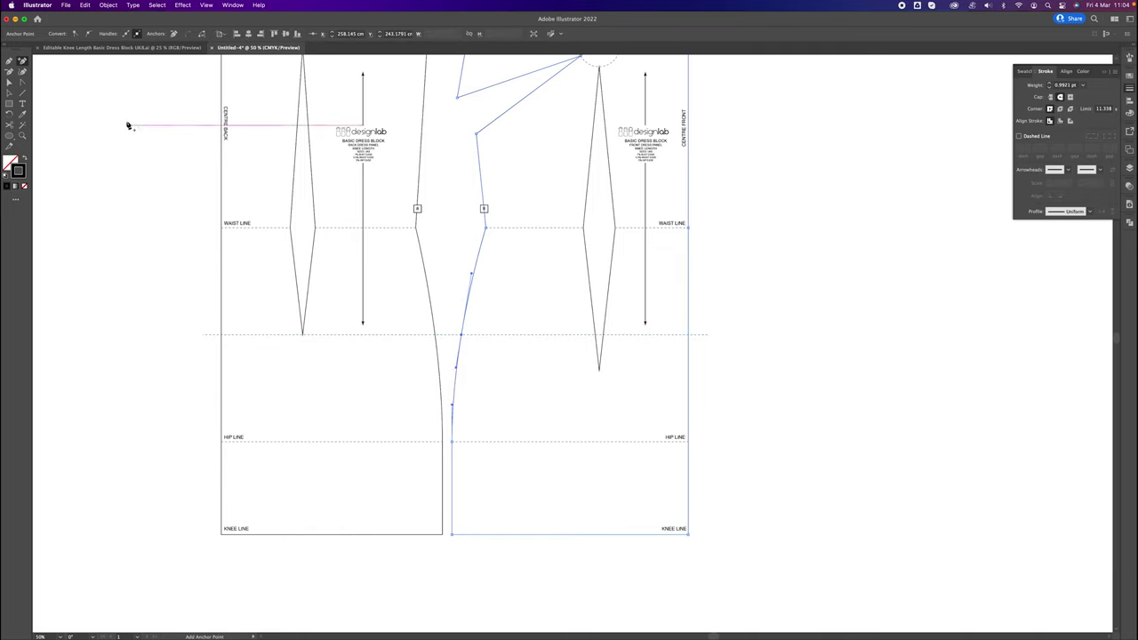
left_click(13, 84)
left_click(435, 298)
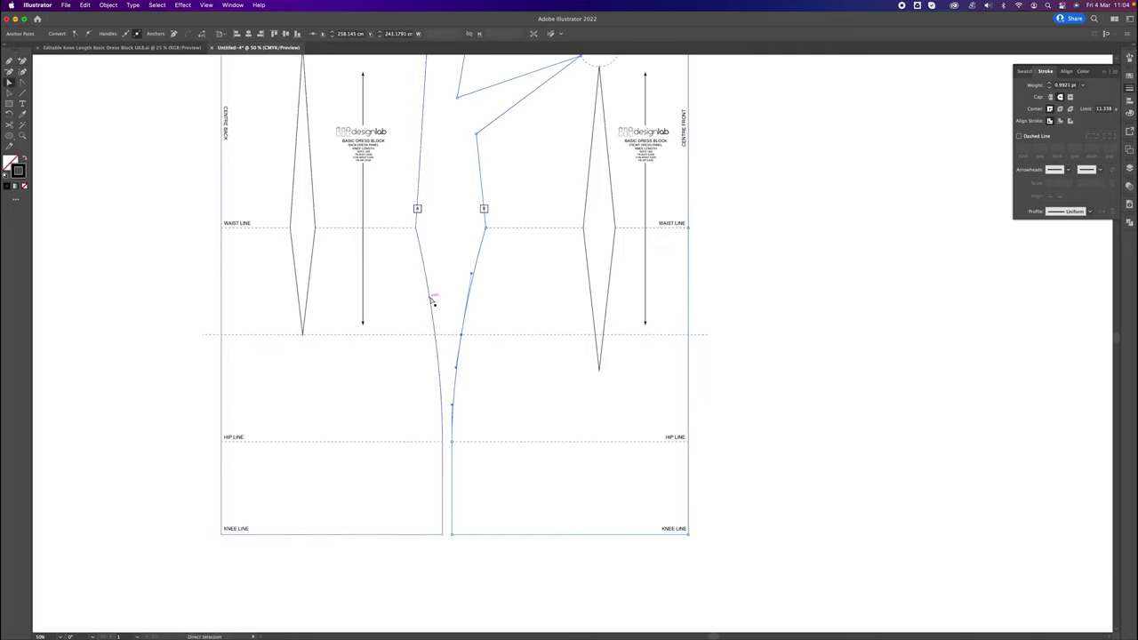
left_click(23, 61)
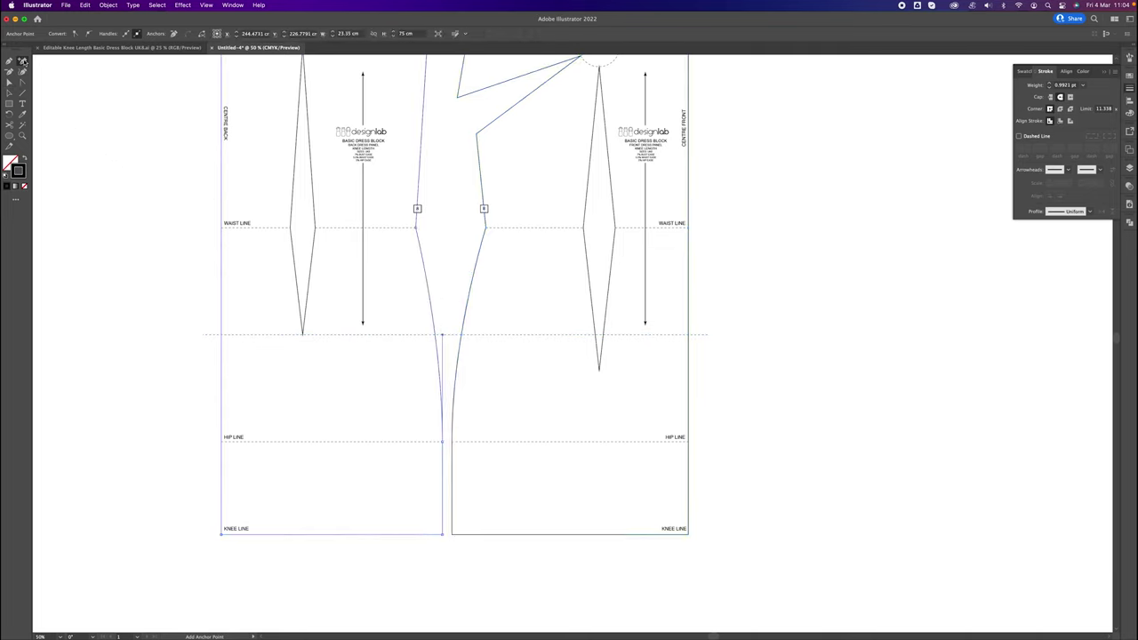
left_click(435, 334)
left_click(9, 82)
left_click(534, 308)
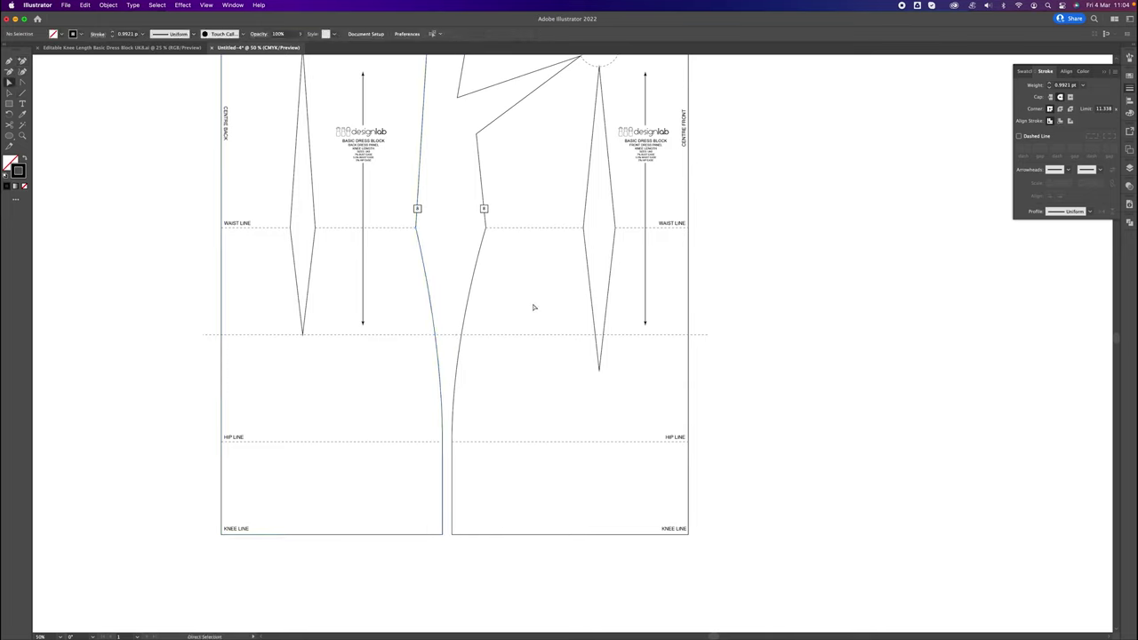
Step: Convert the front panel's side seam anchors at the new dashed line and hip line to corner points, straightening the seam
left_click(23, 82)
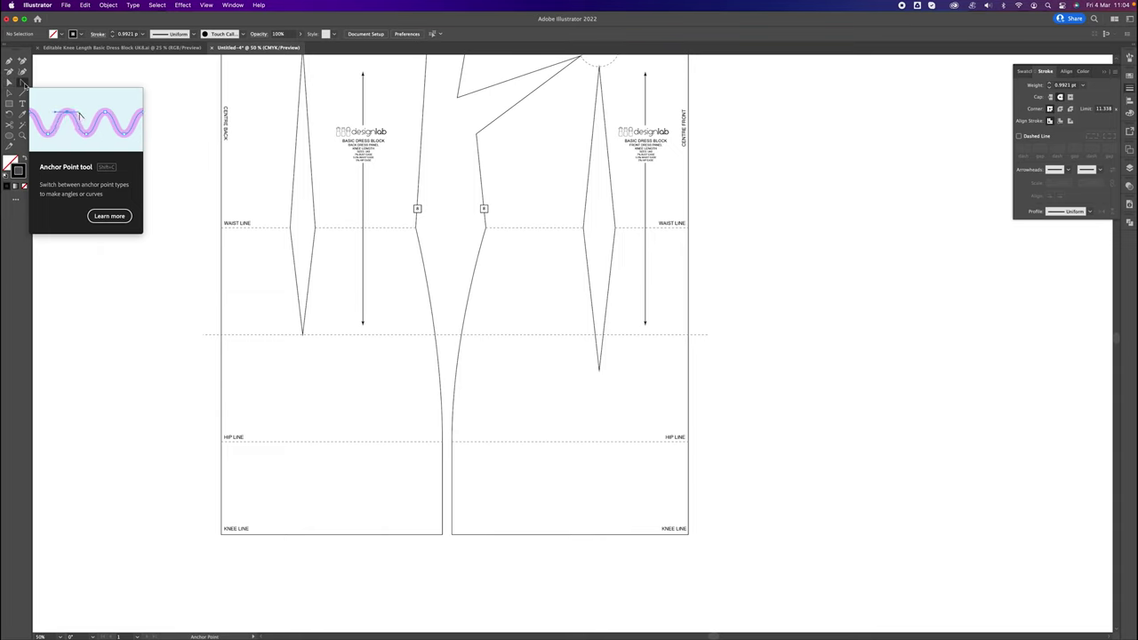
left_click(435, 334)
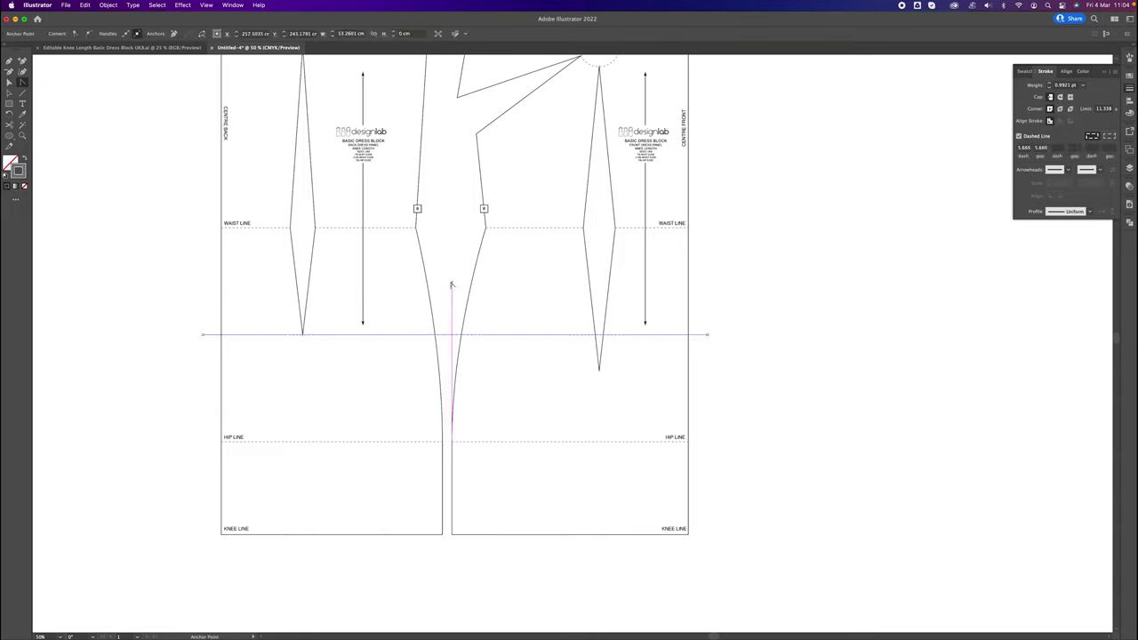
left_click(9, 82)
left_click_drag(456, 321, 452, 346)
left_click(458, 305)
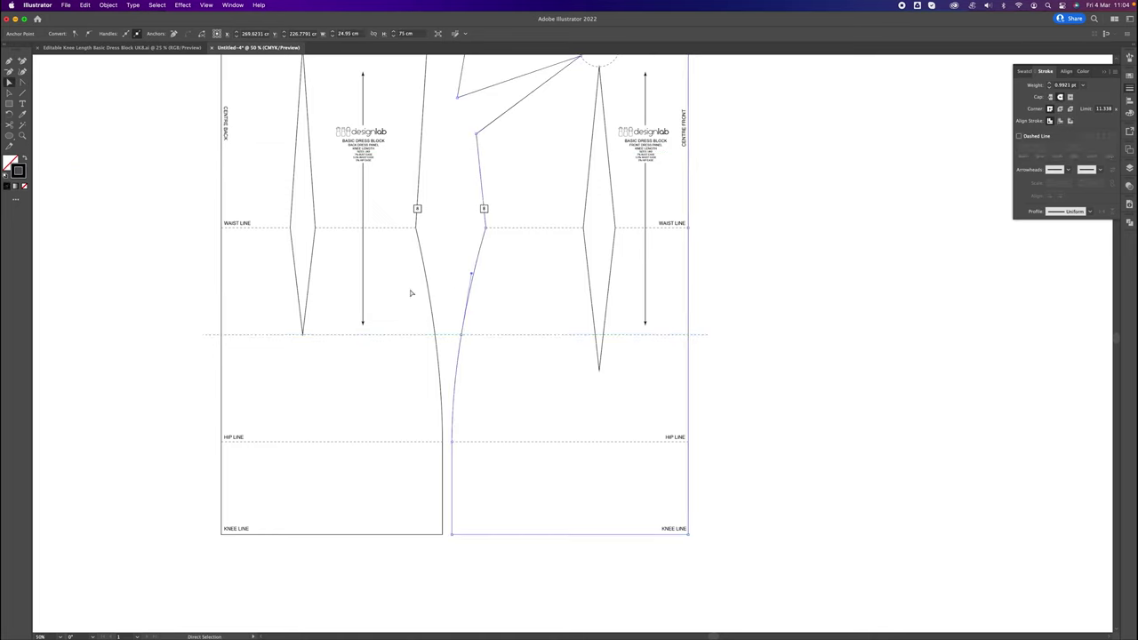
left_click(23, 82)
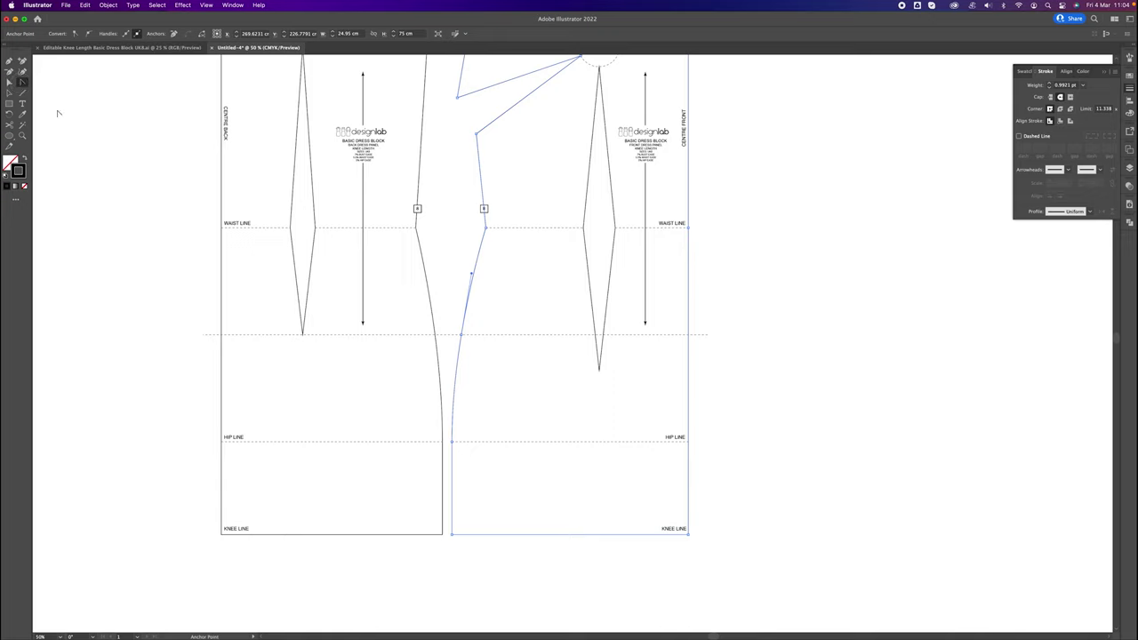
left_click(463, 336)
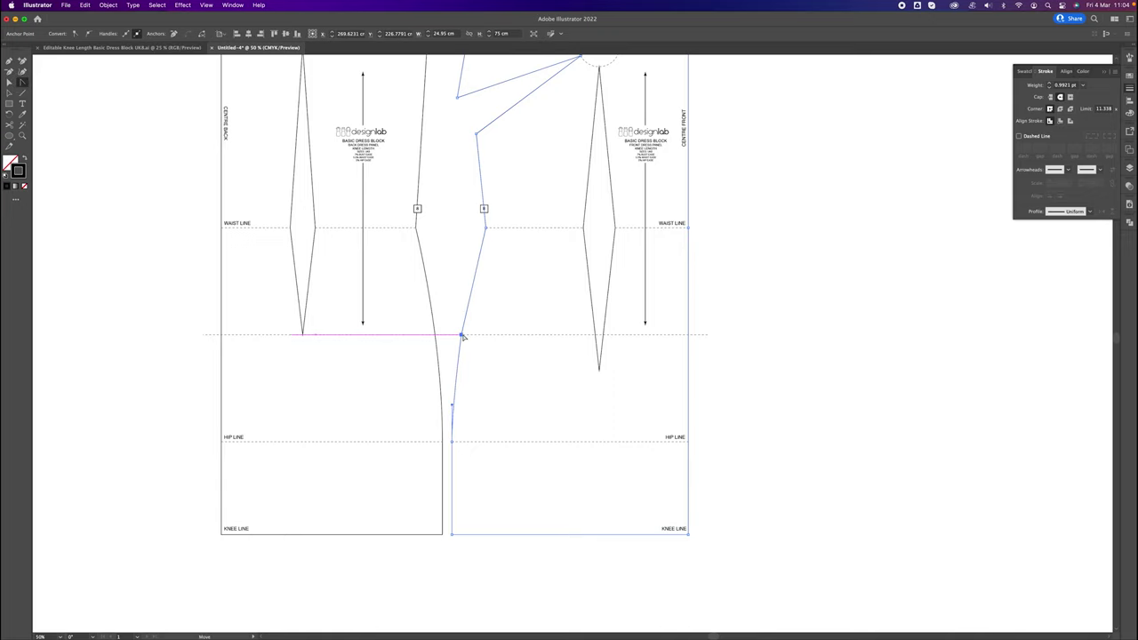
left_click_drag(452, 442, 453, 447)
key("a")
Step: Convert the back panel's side seam anchors at the new dashed line and hip line to corner points, straightening the seam
left_click(426, 265)
left_click(427, 267)
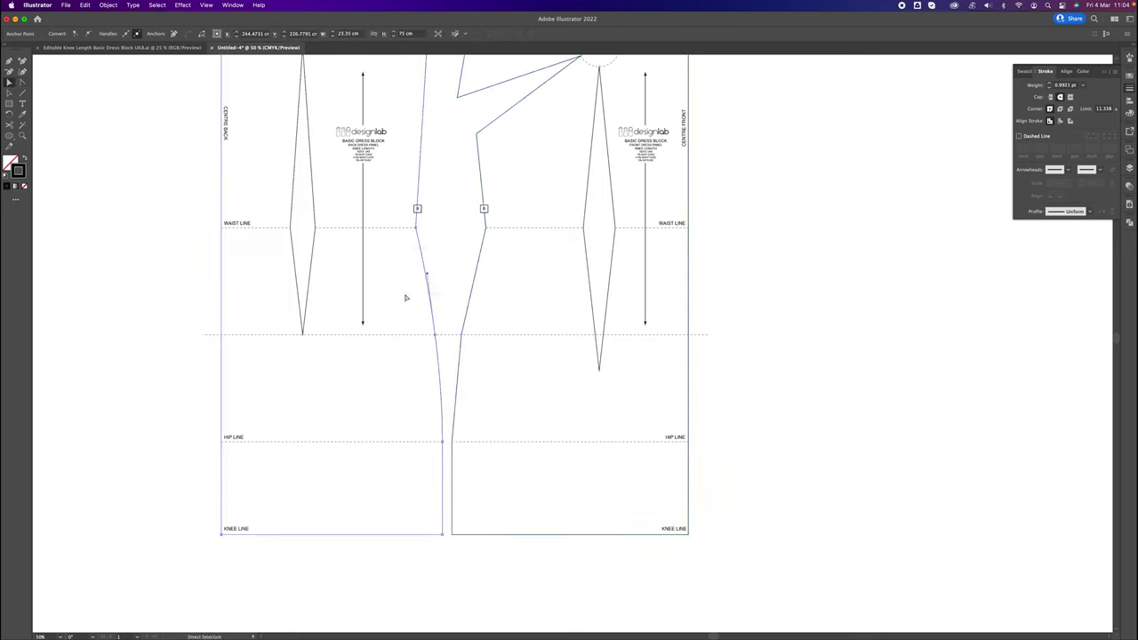
left_click(22, 82)
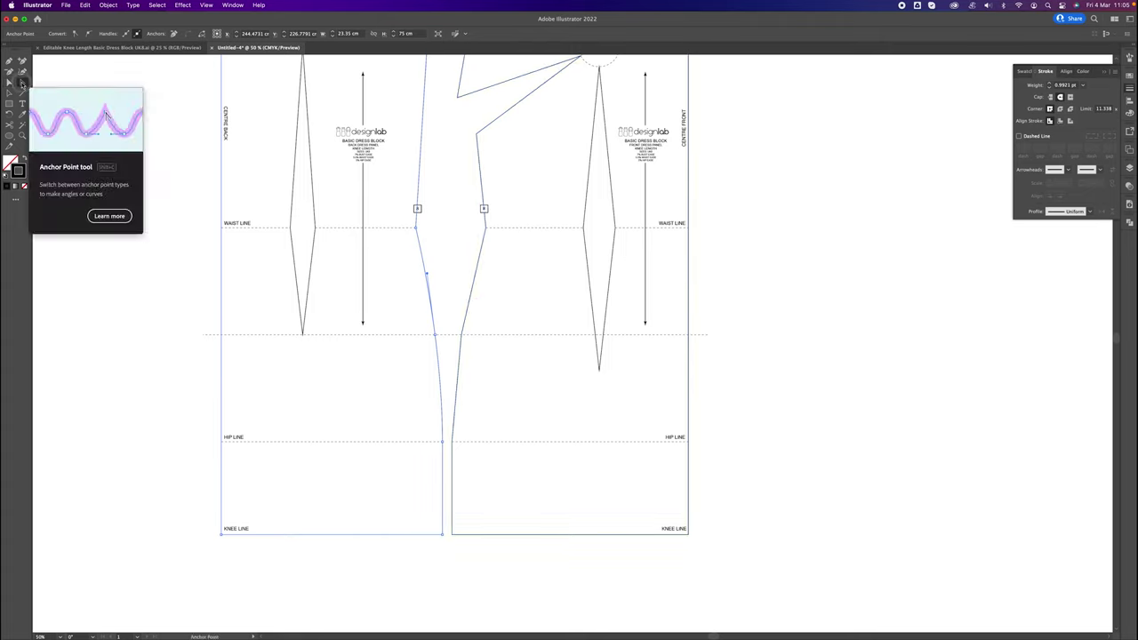
left_click(436, 335)
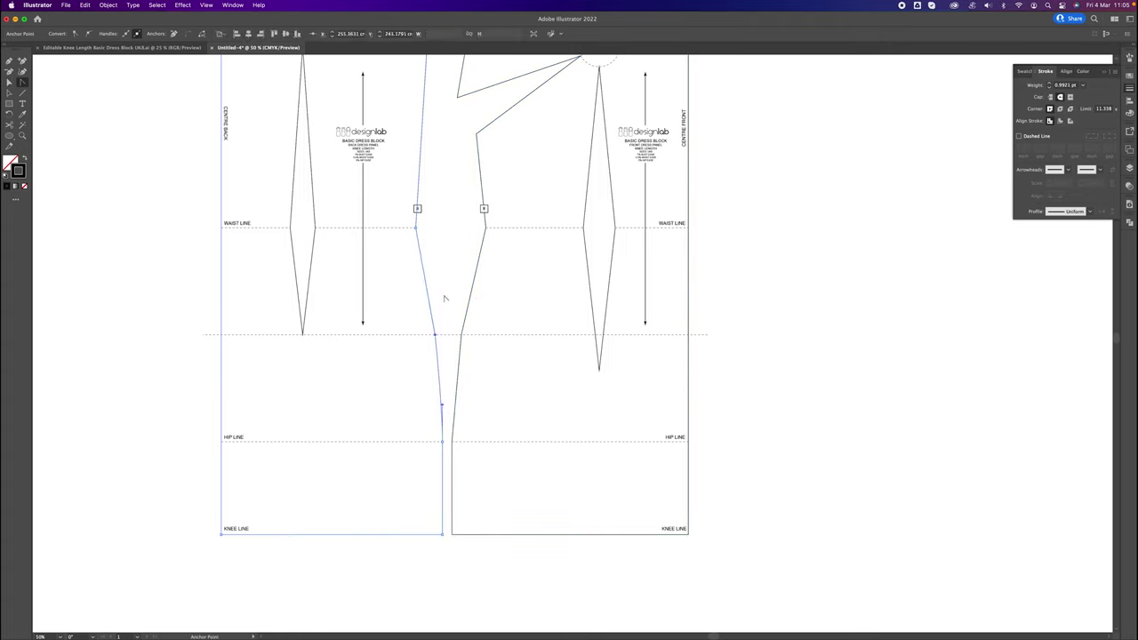
left_click(442, 441)
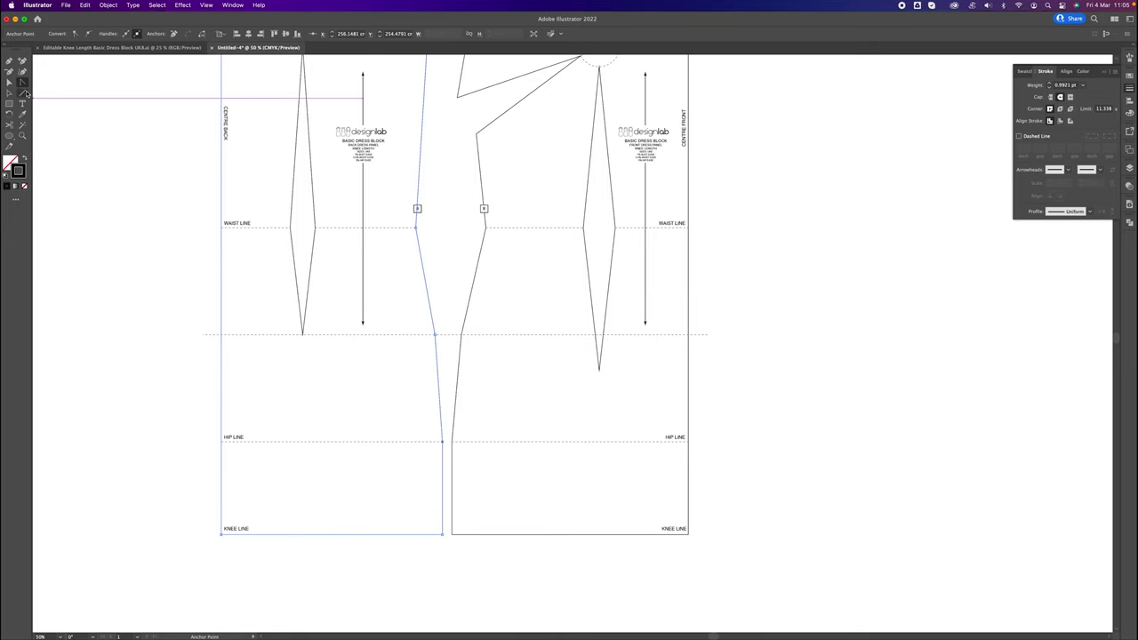
left_click(9, 82)
Step: Shorten the new dashed line to end at the centre front edge and cut it at the front side seam
left_click(501, 336)
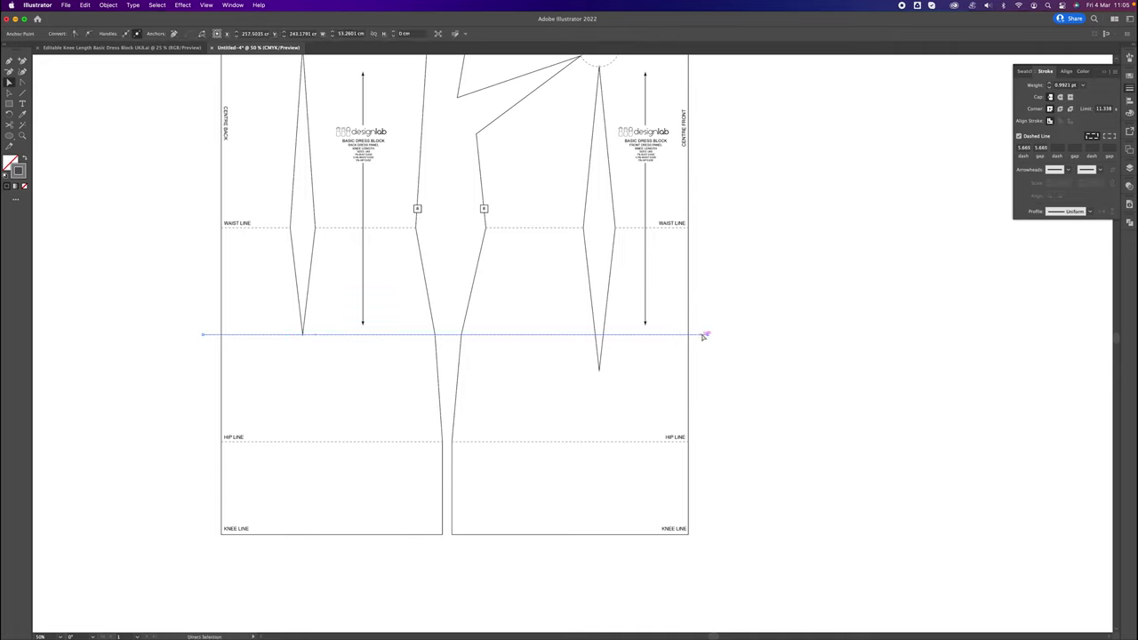
left_click_drag(708, 335, 688, 336)
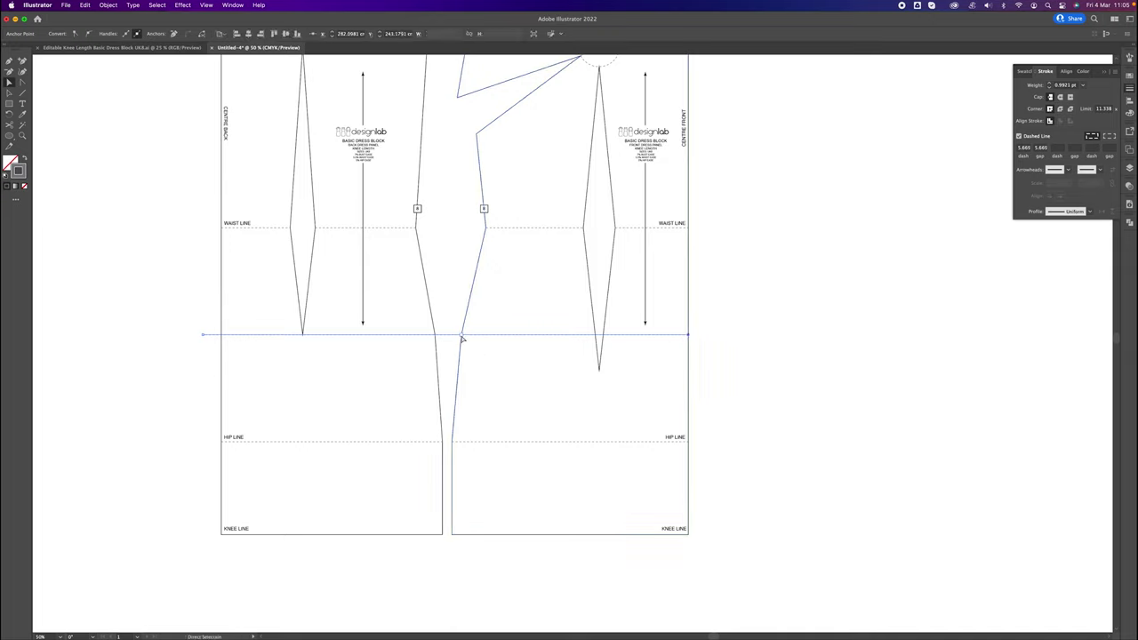
left_click(9, 126)
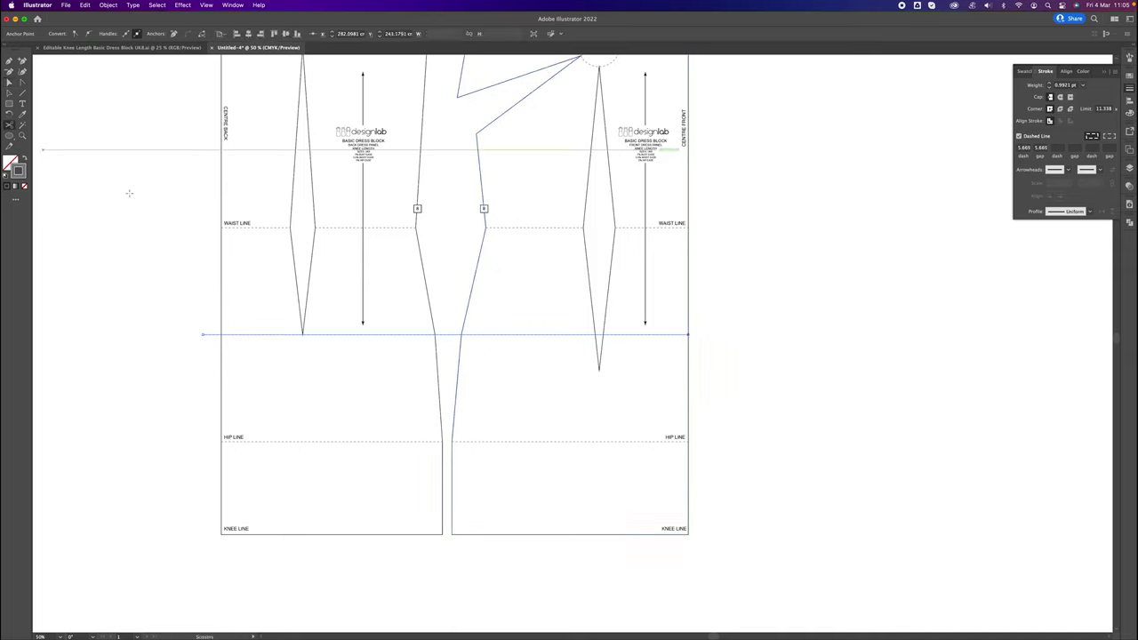
left_click(462, 335)
Step: Fit the cut dashed segment on the back panel between the back side seam and the centre back edge
left_click(9, 82)
left_click_drag(463, 336, 435, 335)
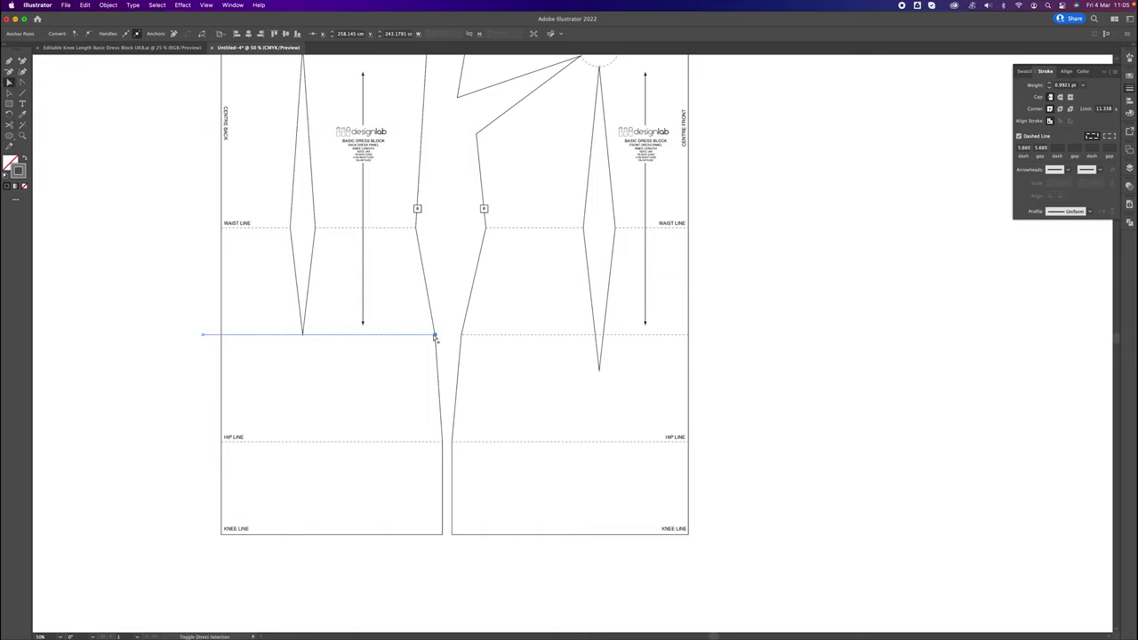
left_click_drag(205, 336, 221, 334)
left_click(368, 369)
left_click_drag(396, 324, 407, 416)
key("super+minus")
key("a")
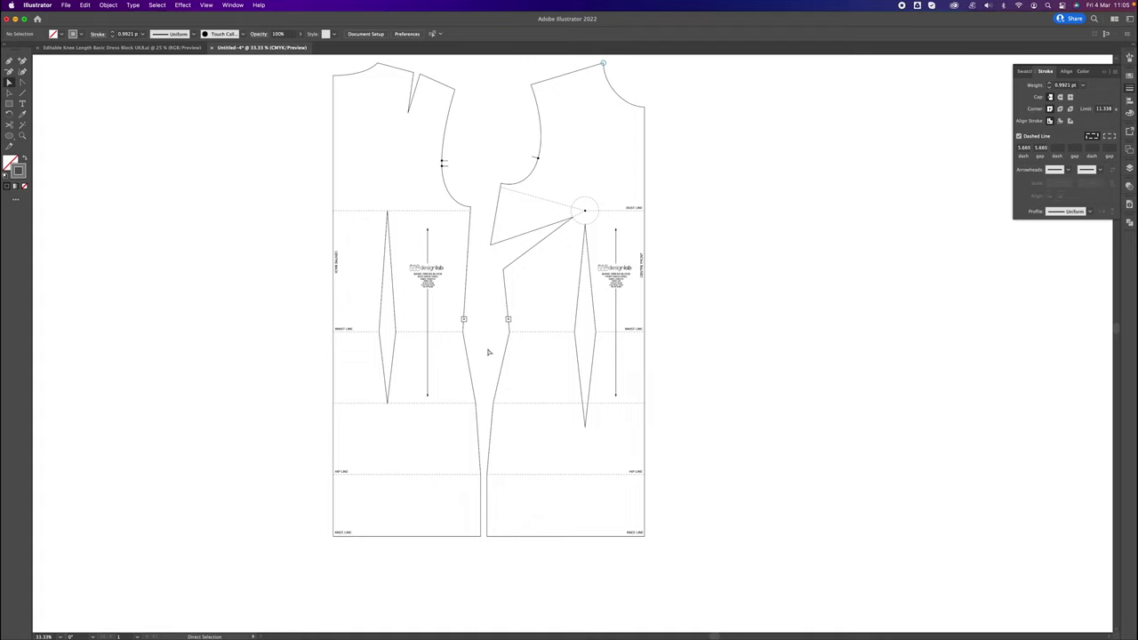
key("v")
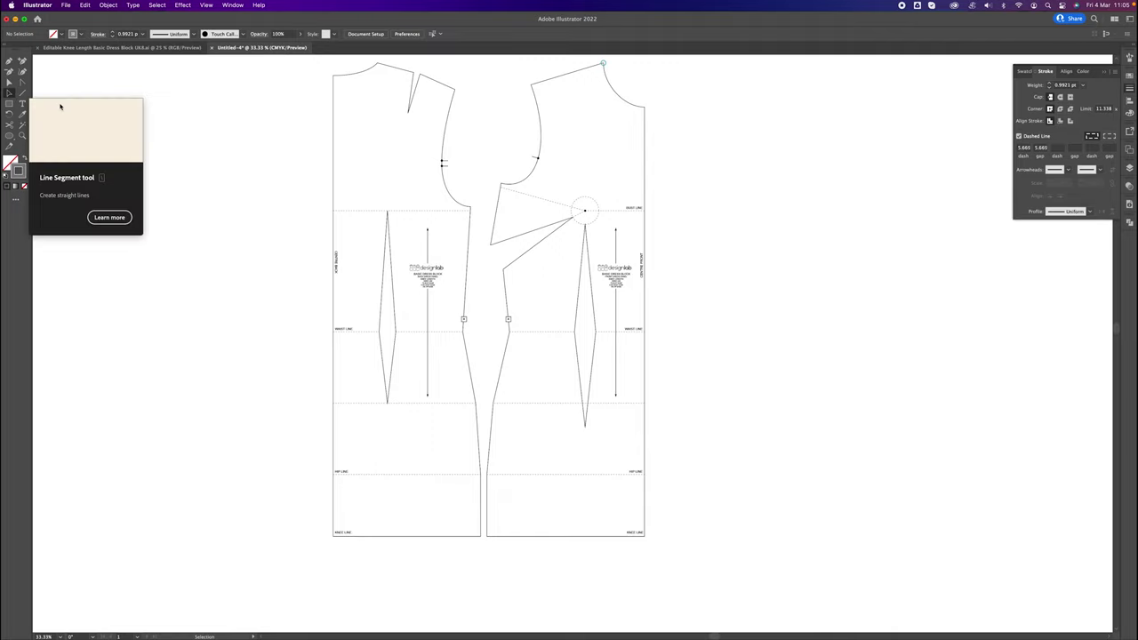
left_click(9, 82)
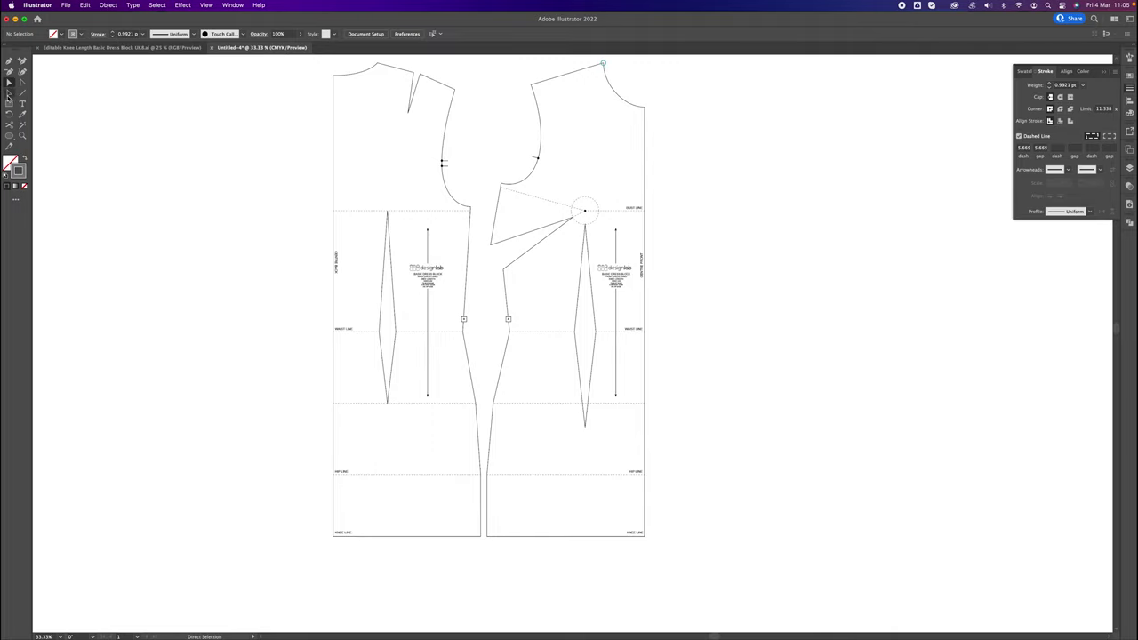
key("v")
key("c")
key("i")
key("backslash")
key("a")
key("c")
key("v")
key("c")
key("v")
key("space")
left_click_drag(488, 352, 502, 371)
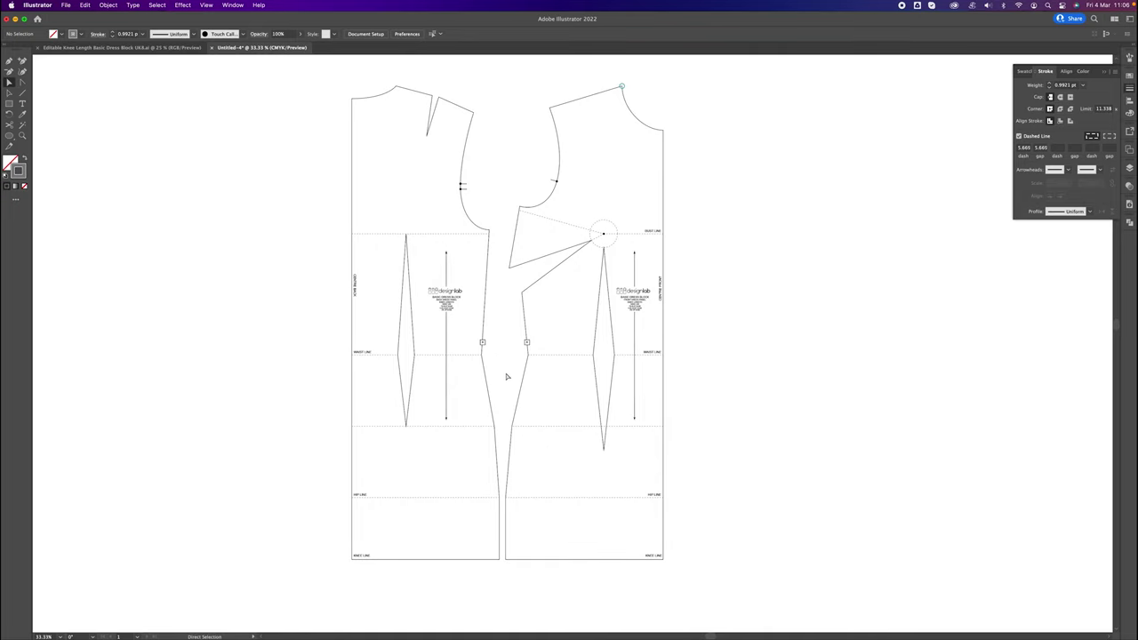
Step: Collapse the stroke settings and cut the back panel's outline at the shoulder dart point with the Scissors tool
left_click(1108, 71)
left_click_drag(440, 207, 453, 193)
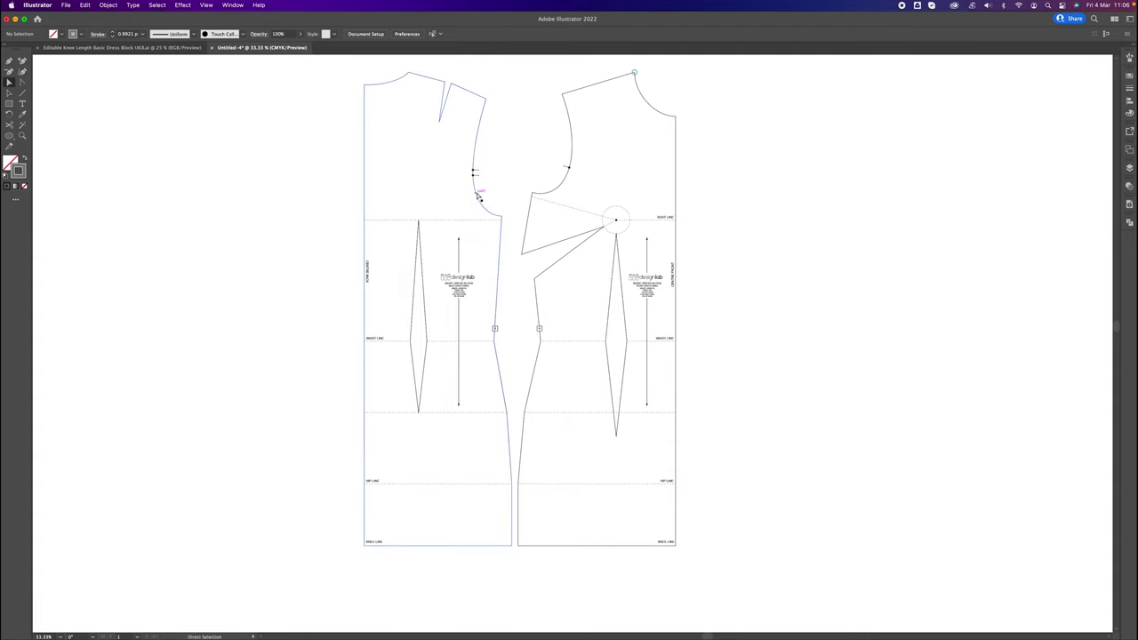
left_click(478, 196)
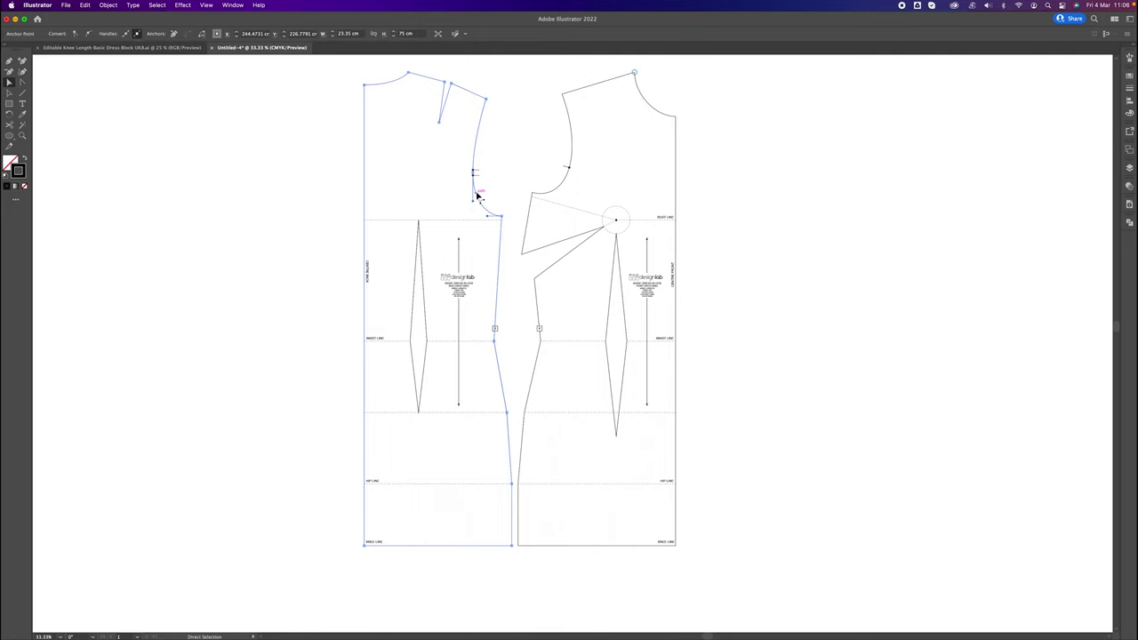
key("c")
left_click(439, 125)
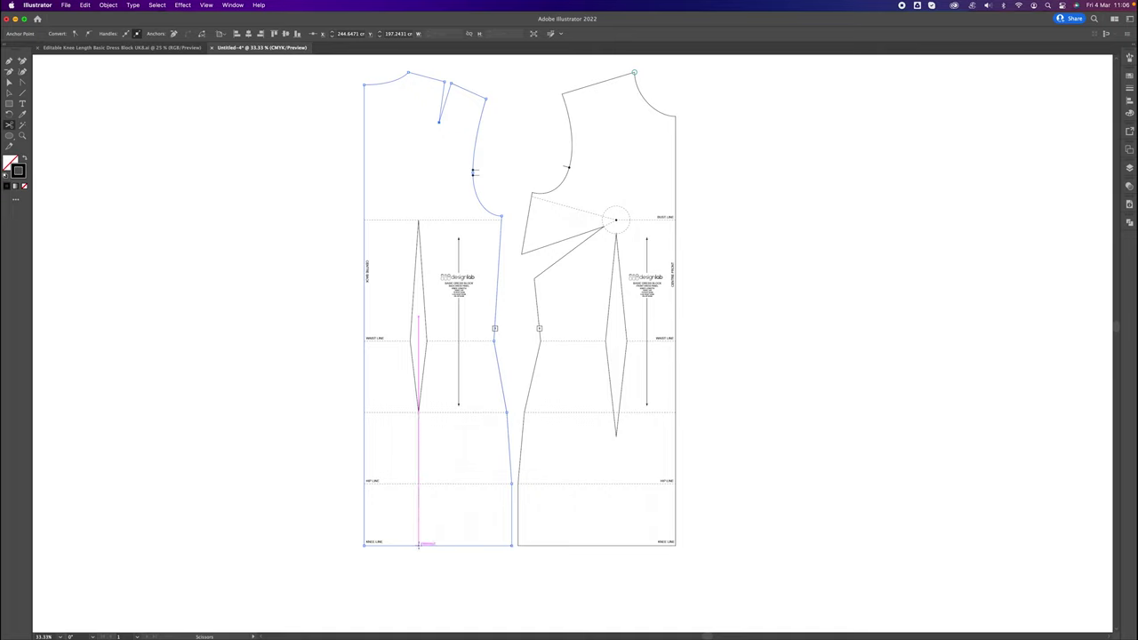
left_click(419, 545)
key("v")
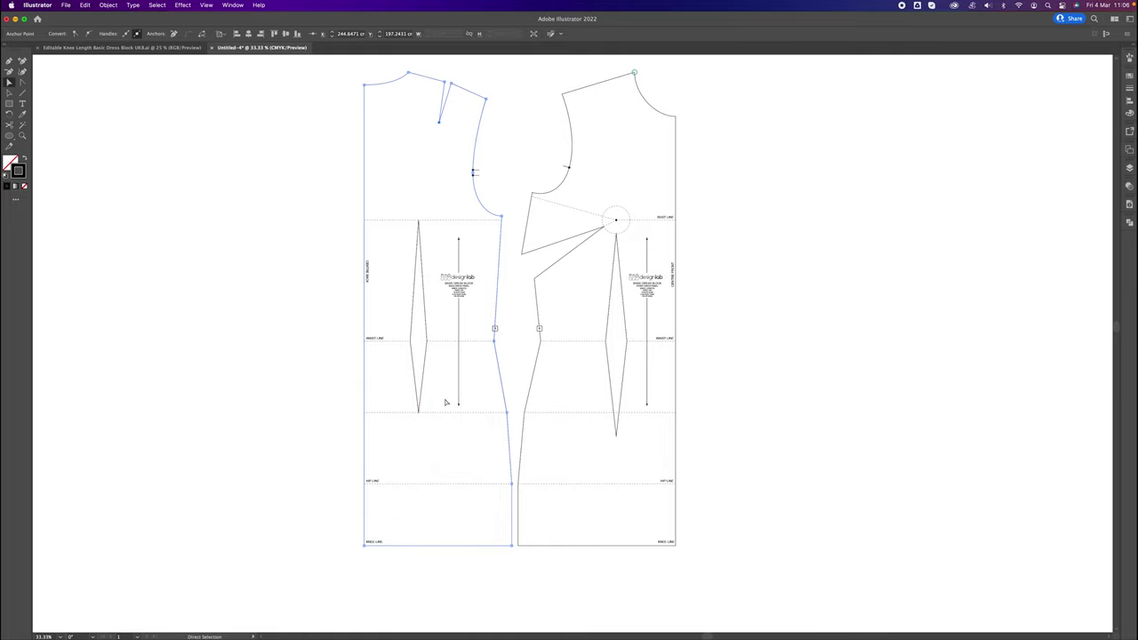
Step: Draw a horizontal line about 34.4 cm long from the front waist dart's lower point across the back panel's dart
left_click(446, 402)
key("super+=")
left_click_drag(446, 396, 464, 346)
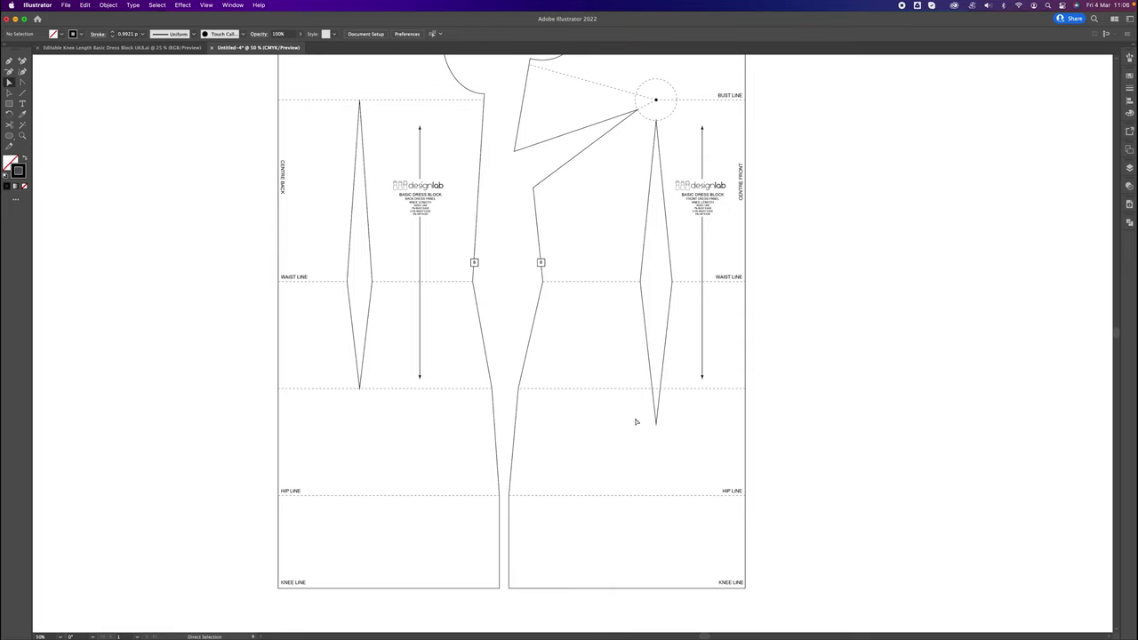
left_click(23, 93)
left_click_drag(656, 425, 330, 442)
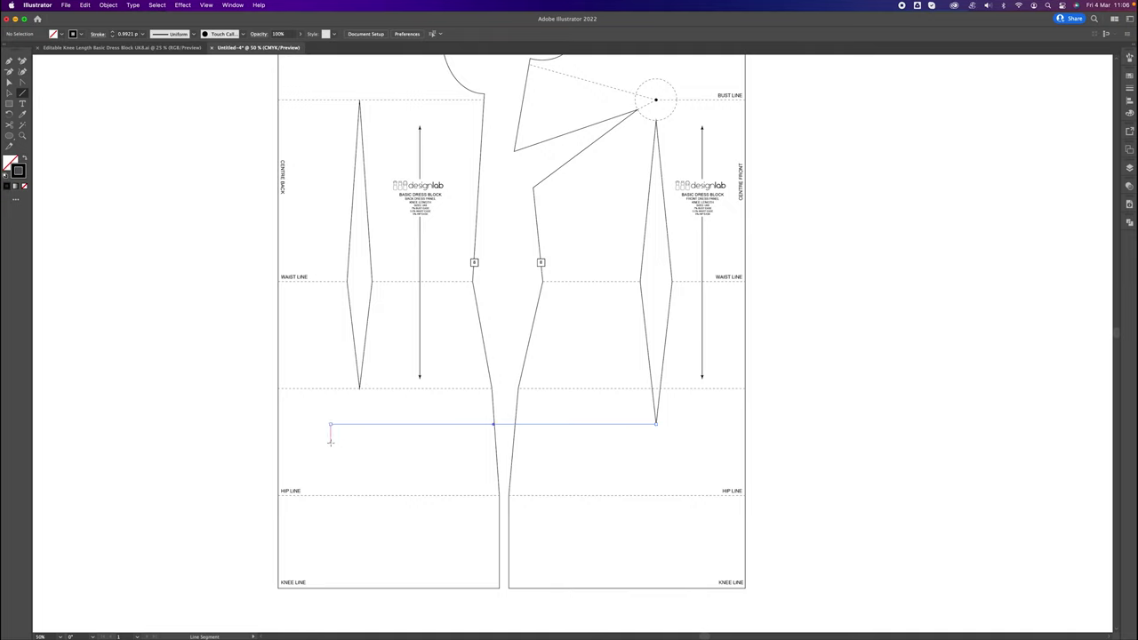
Step: Extend the back waist dart's lower point straight down to the horizontal guide line, and delete that line
left_click(9, 82)
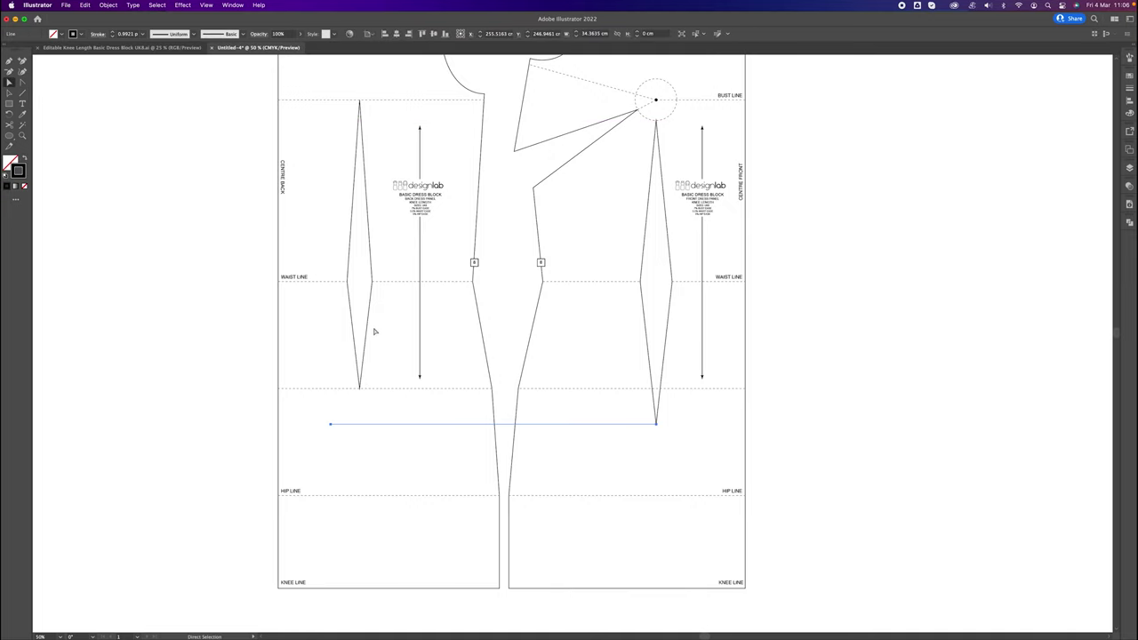
left_click(366, 343)
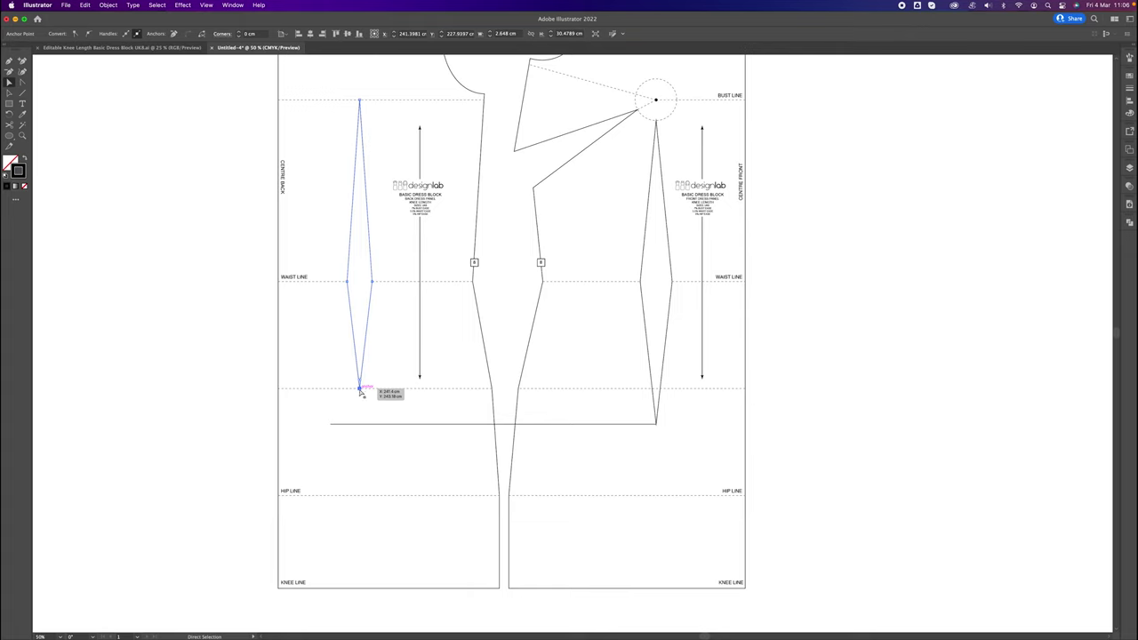
left_click_drag(359, 391, 360, 424)
left_click(446, 423)
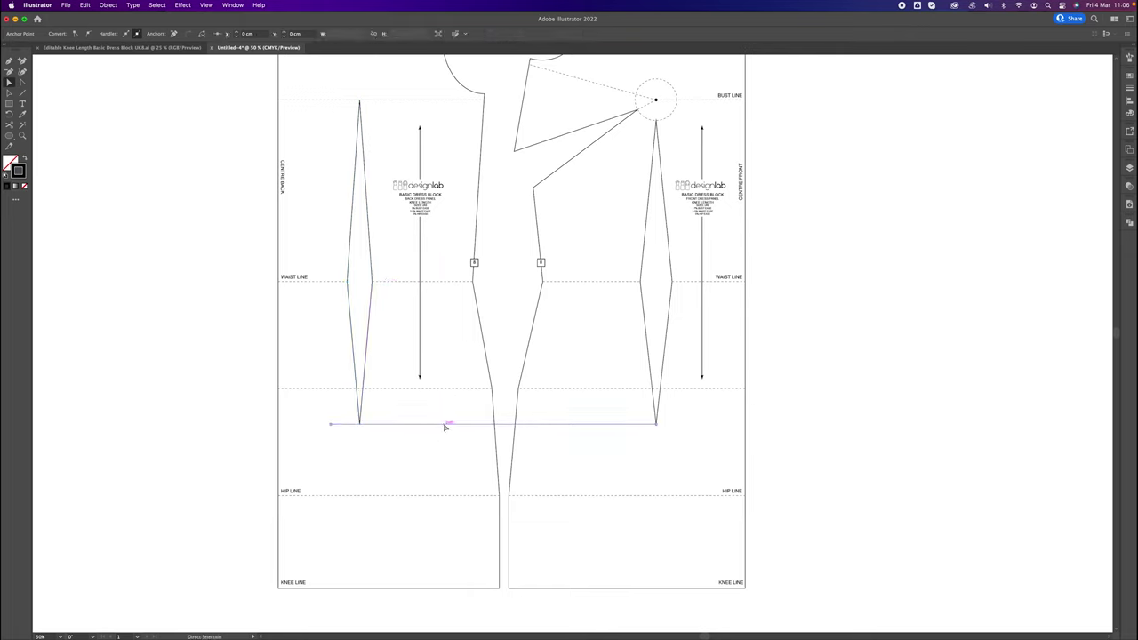
key("Delete")
Step: Cut the back panel's outline with the Scissors tool at the shoulder dart point and at the hem directly below the waist dart
key("super+minus")
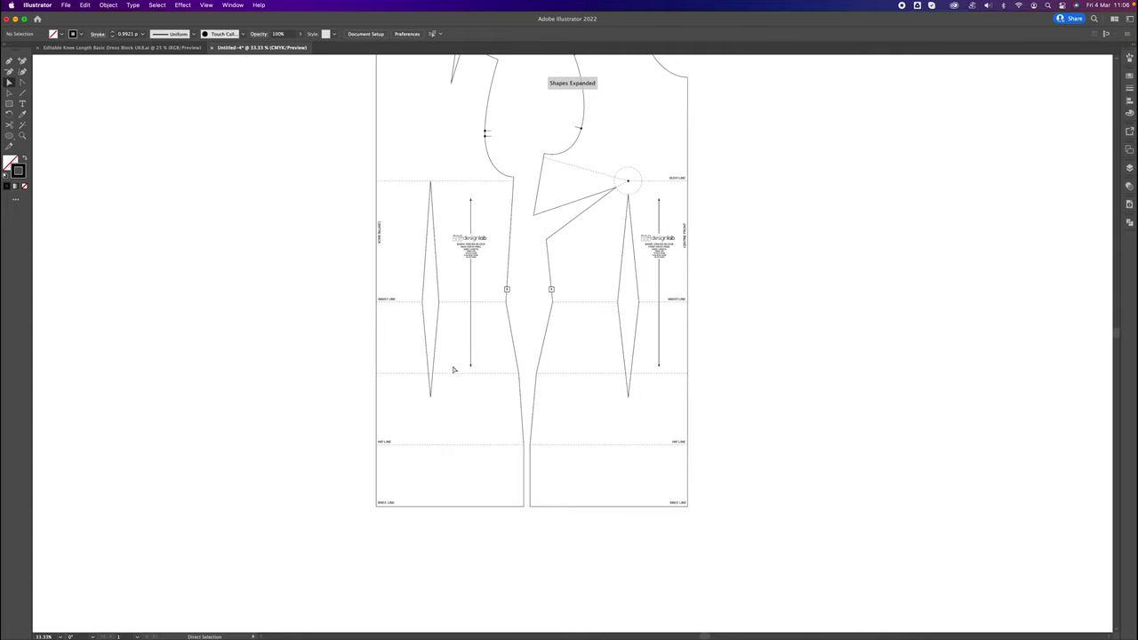
left_click_drag(468, 349, 400, 414)
left_click(420, 164, "super")
left_click(422, 164)
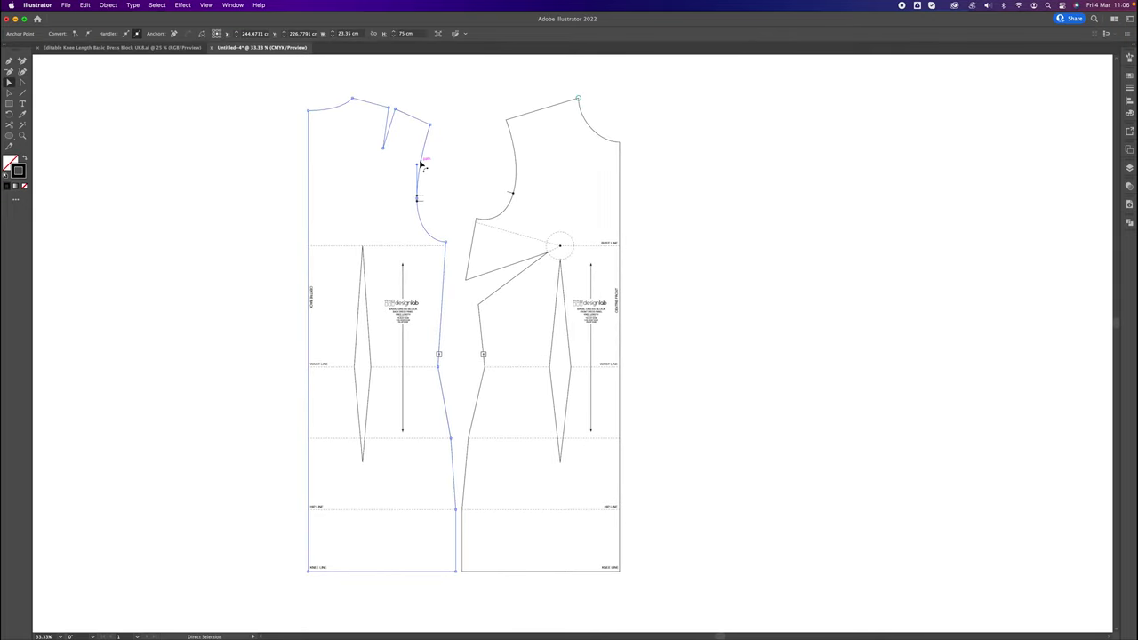
left_click_drag(427, 177, 441, 153)
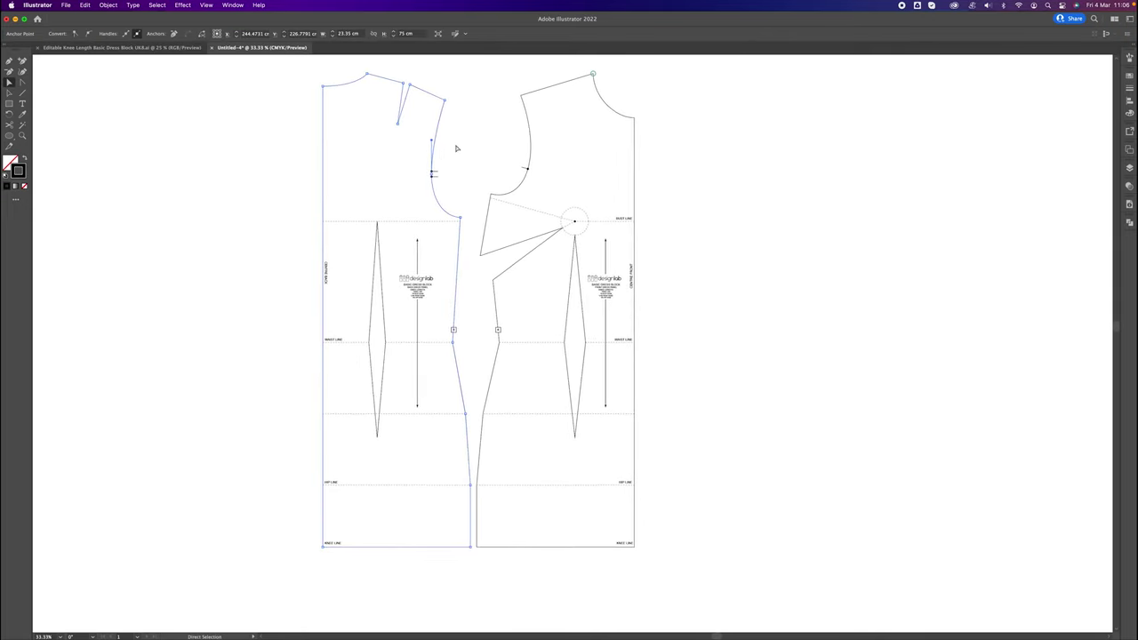
left_click(454, 148)
left_click(435, 152)
key("c")
left_click(398, 123)
left_click(377, 436)
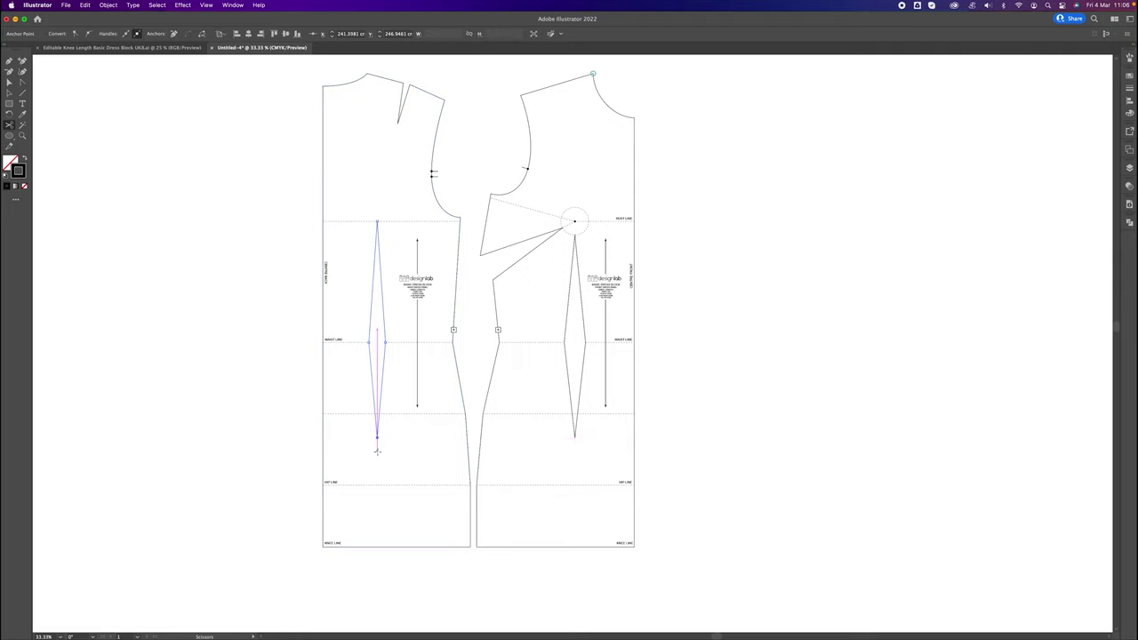
left_click(377, 436)
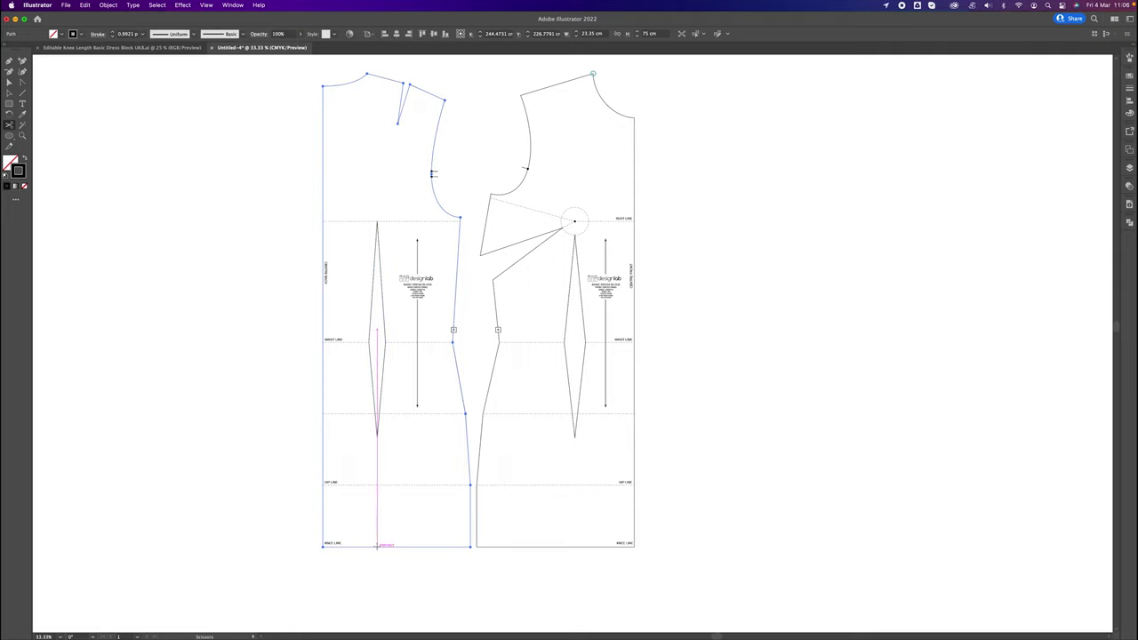
left_click(376, 546)
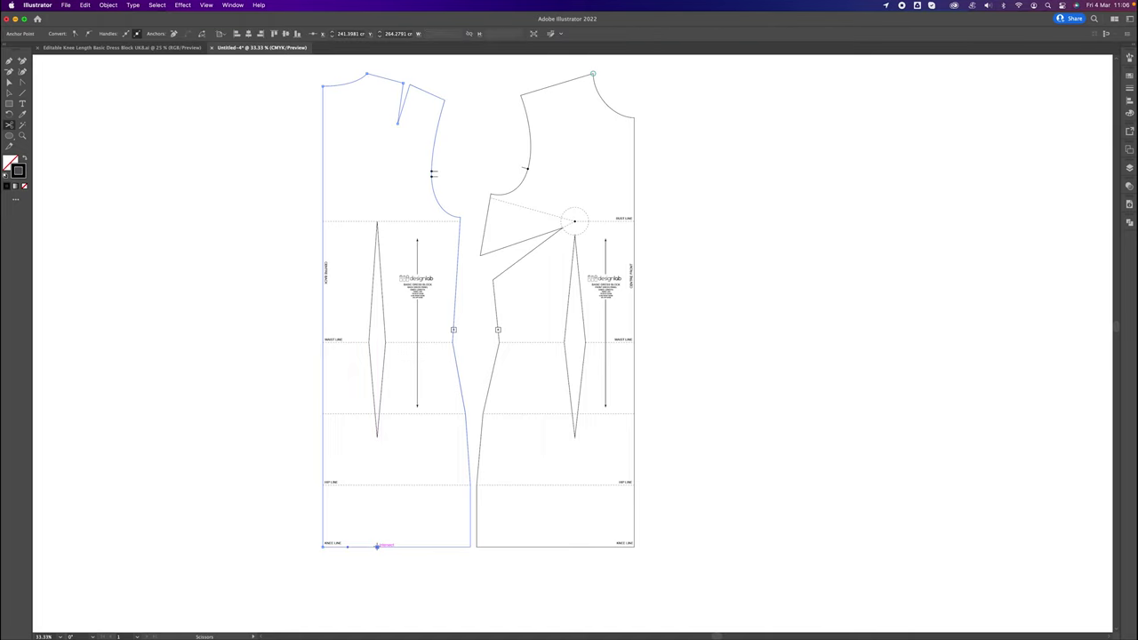
key("a")
left_click(422, 485)
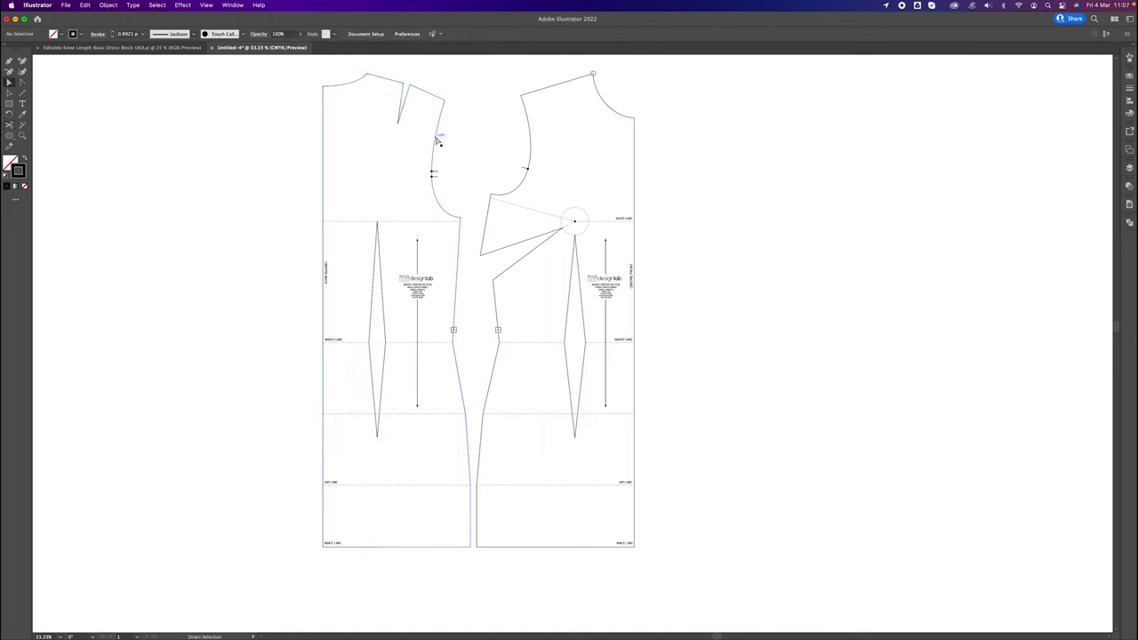
Step: Split the back waist dart into two halves by cutting it at its upper and lower points
left_click(379, 259)
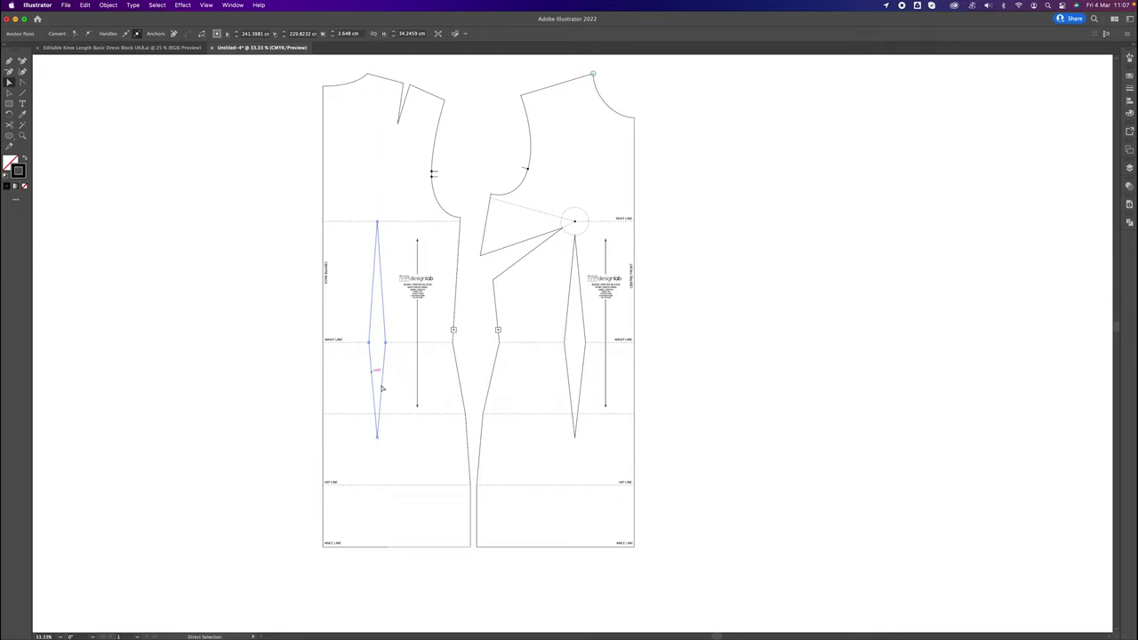
left_click(385, 316)
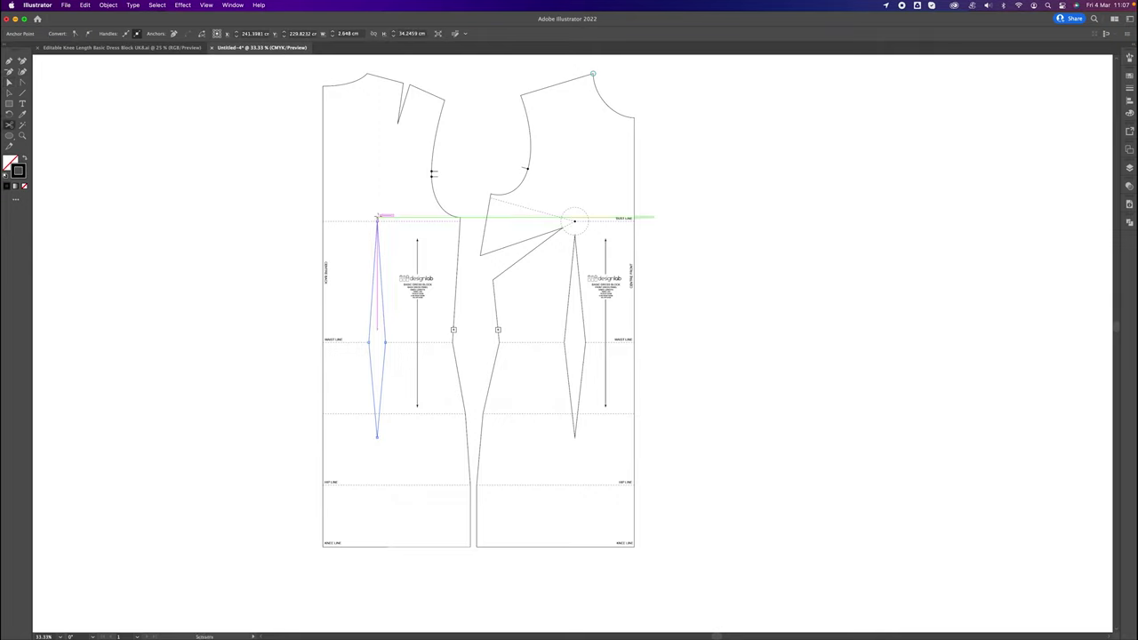
key("c")
left_click(377, 219)
left_click(377, 437)
key("a")
left_click(398, 190)
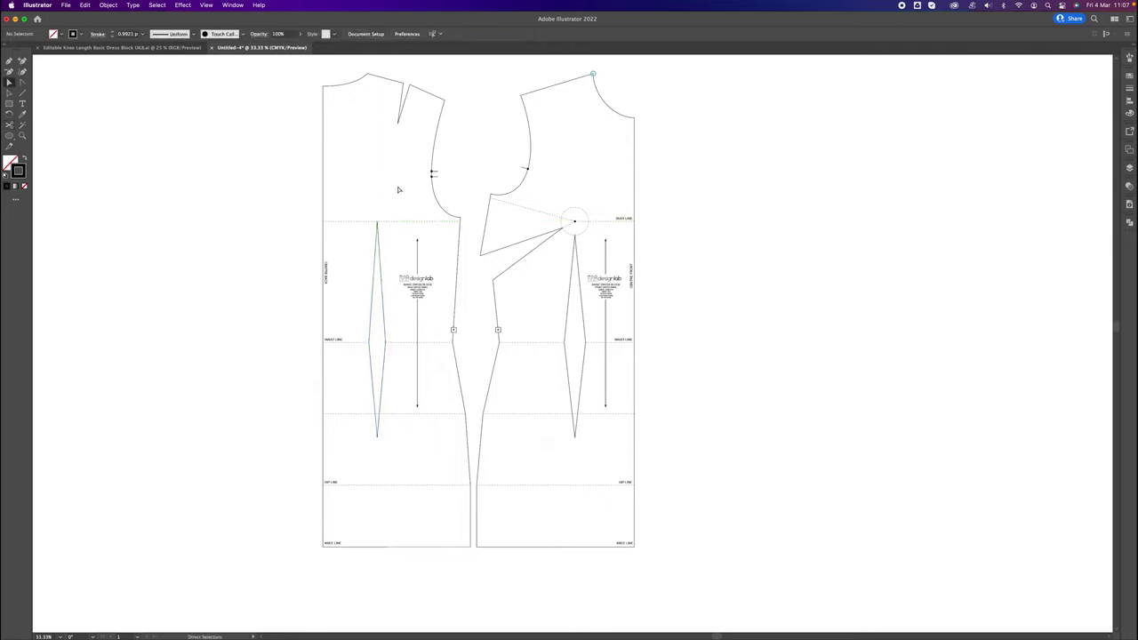
Step: Join the upper end of the waist dart's side-seam half to the side back outline's end at the shoulder dart point
left_click(381, 257)
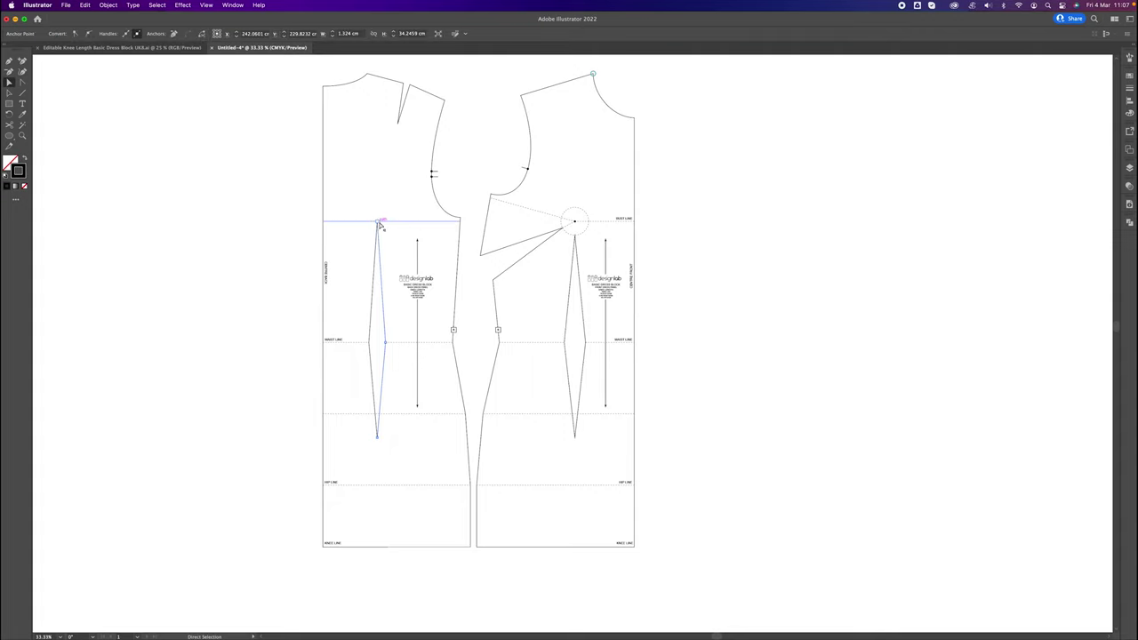
left_click(378, 222)
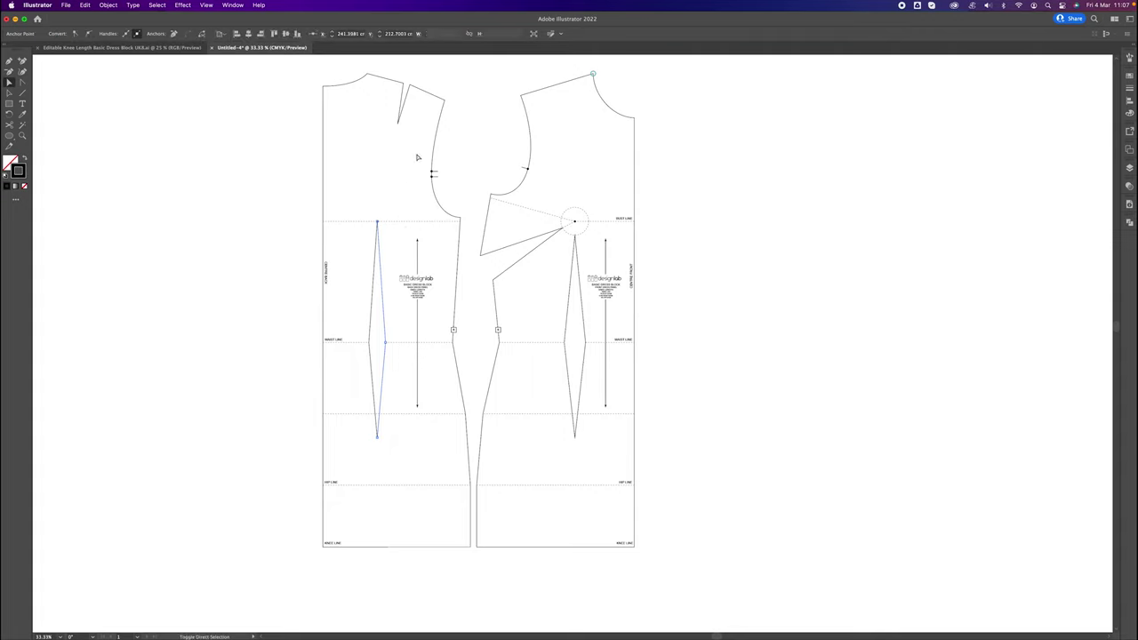
left_click(400, 117, "shift")
right_click(399, 175)
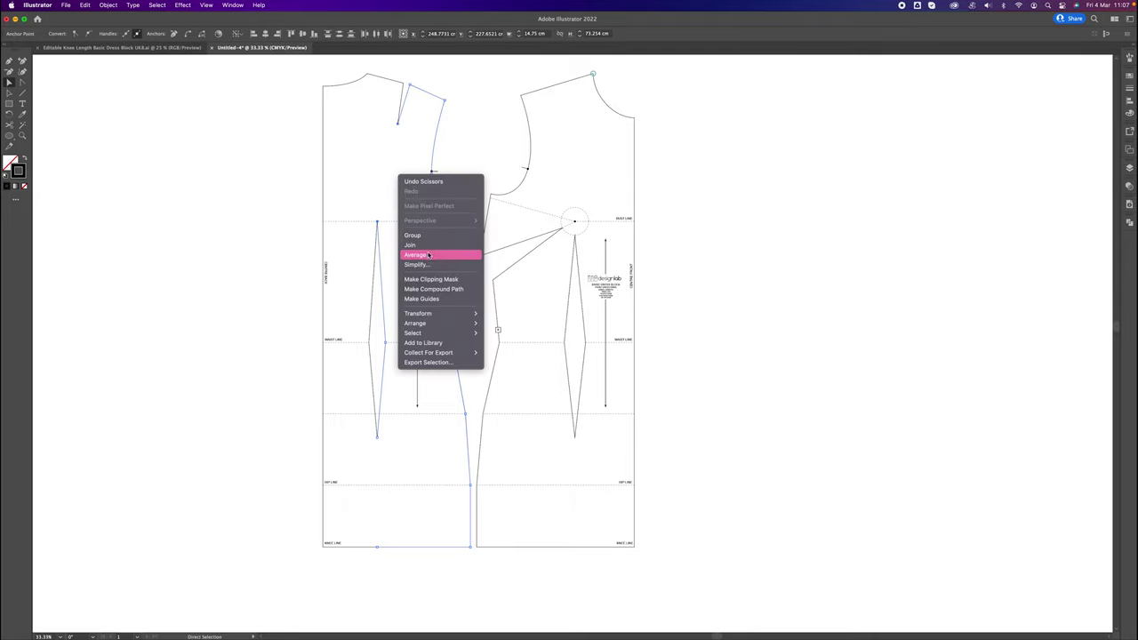
left_click(428, 248)
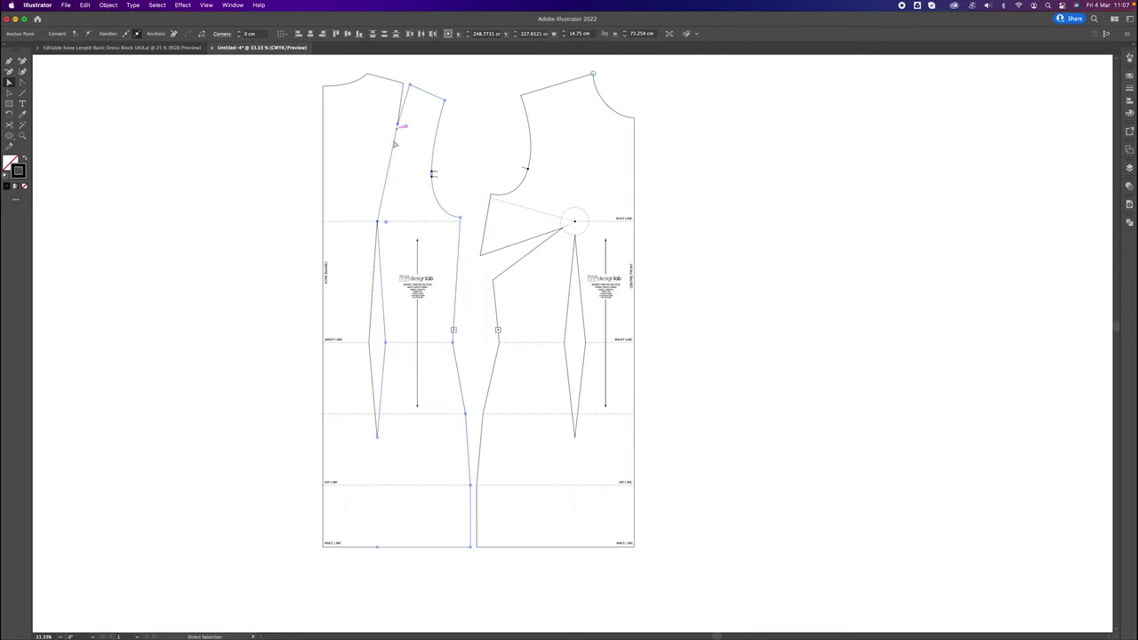
Step: Show the Pathfinder options and unite the side back outline into a closed panel running from the dart's lower point to the hem
scroll(406, 360, "down", 3)
left_click_drag(417, 387, 383, 463)
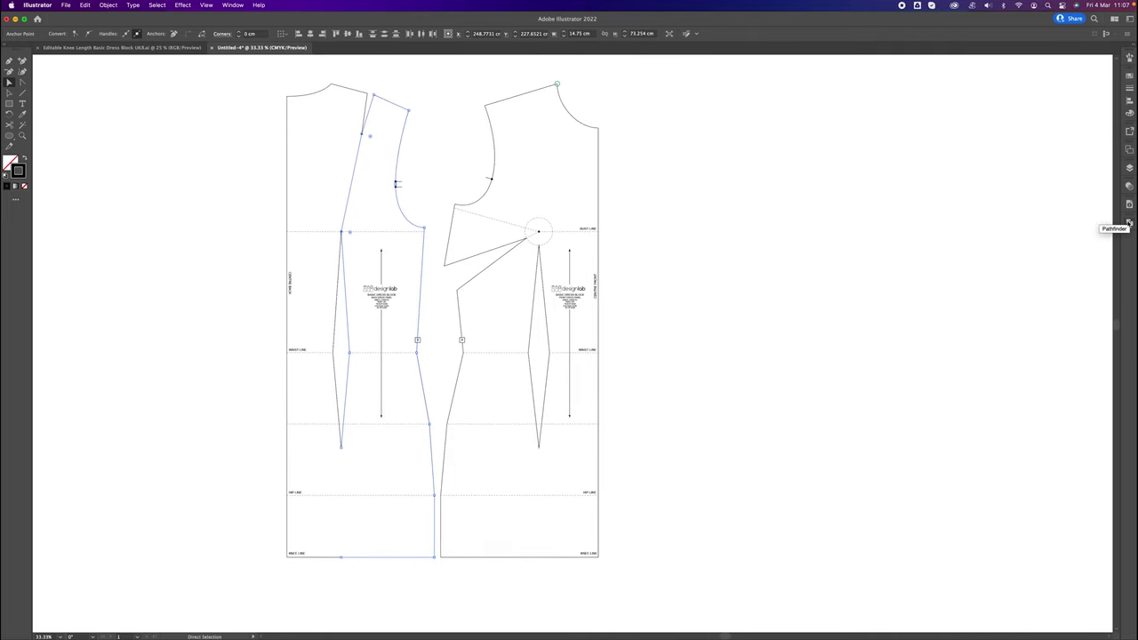
left_click(231, 5)
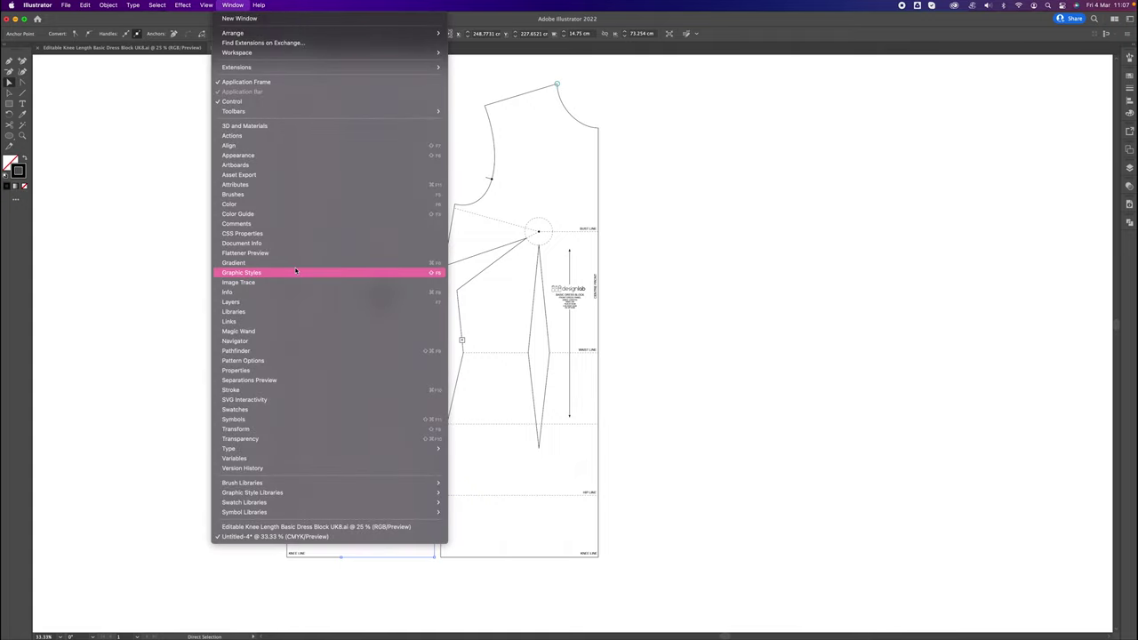
left_click(247, 351)
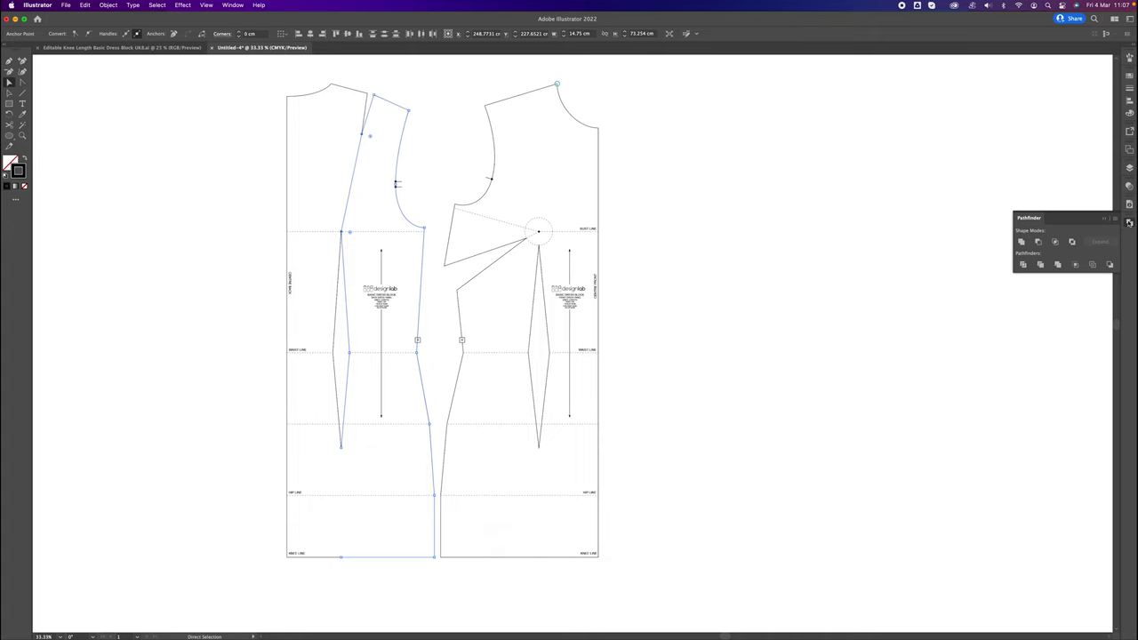
left_click(430, 209)
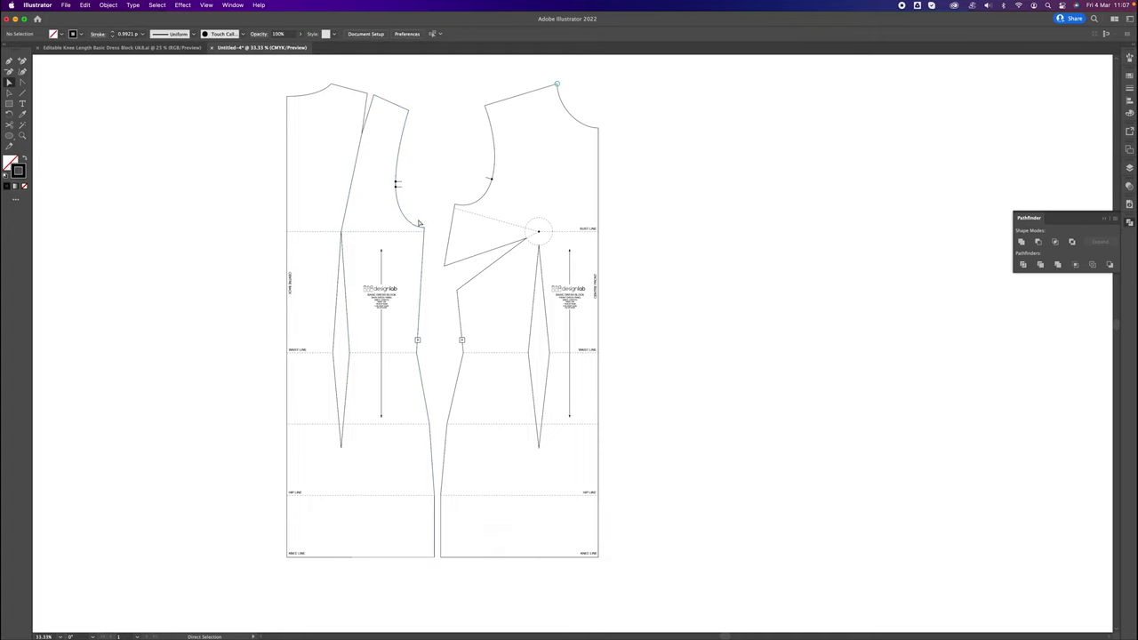
left_click(413, 228)
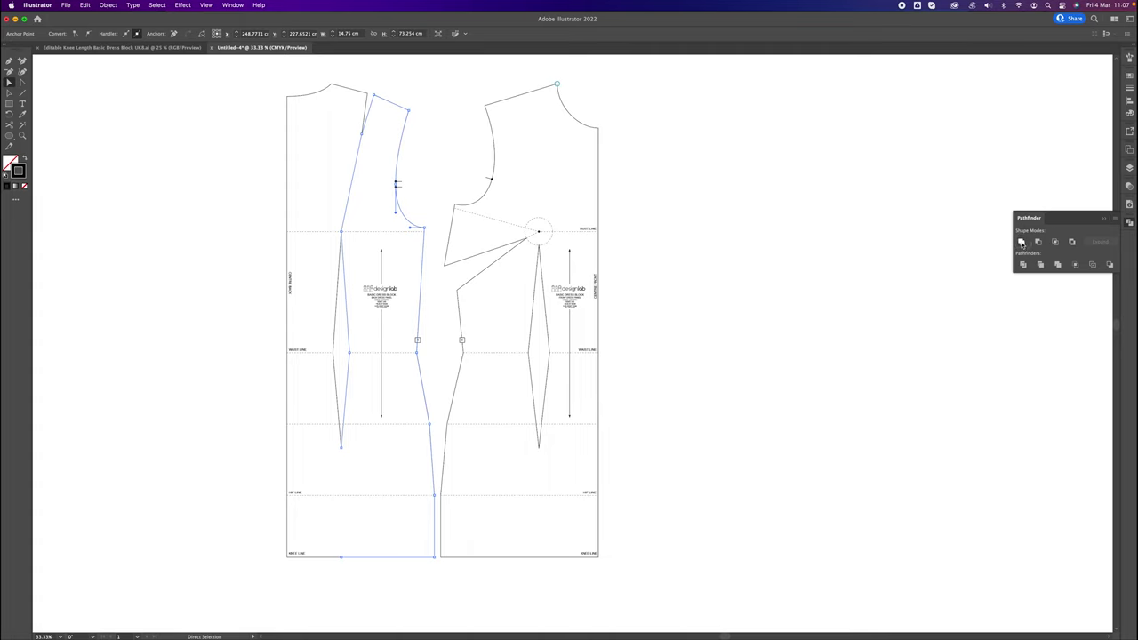
left_click(367, 451)
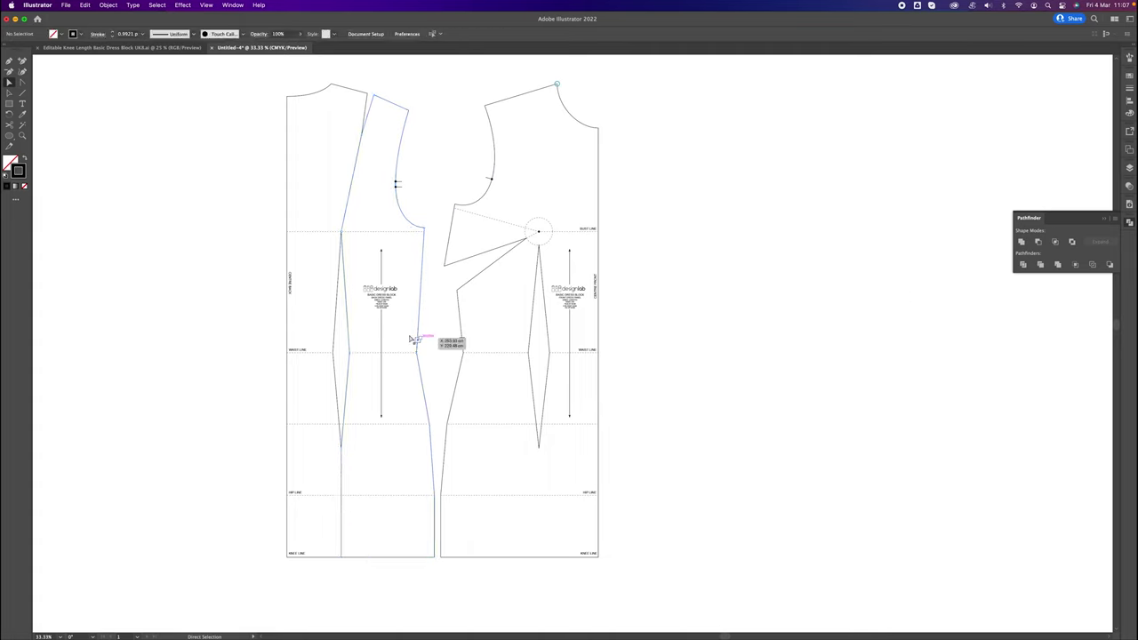
left_click(419, 382)
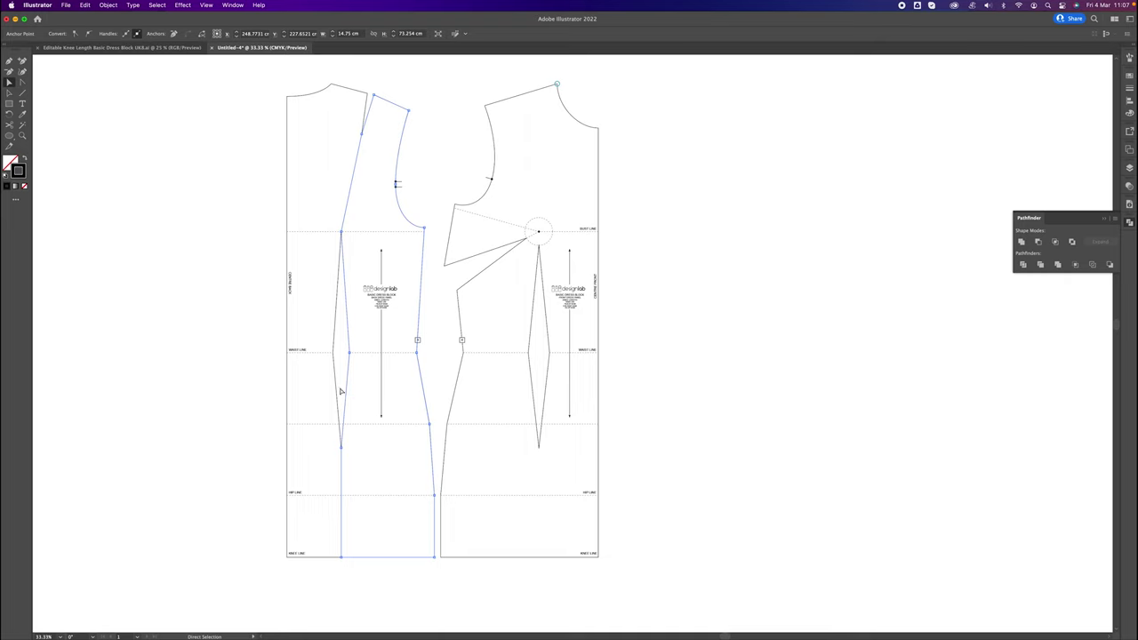
Step: Join the centre back outline's shoulder dart point to the remaining waist dart half, and close the panel with Unite
left_click(320, 99)
left_click(364, 114)
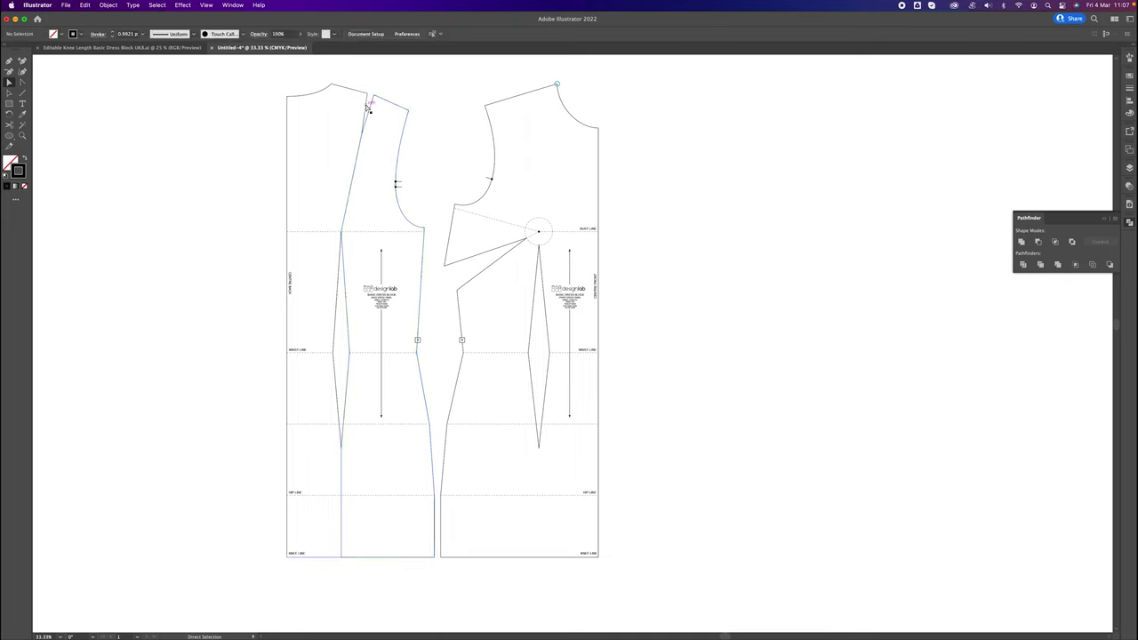
left_click(369, 108)
left_click(362, 134)
left_click(340, 264, "shift")
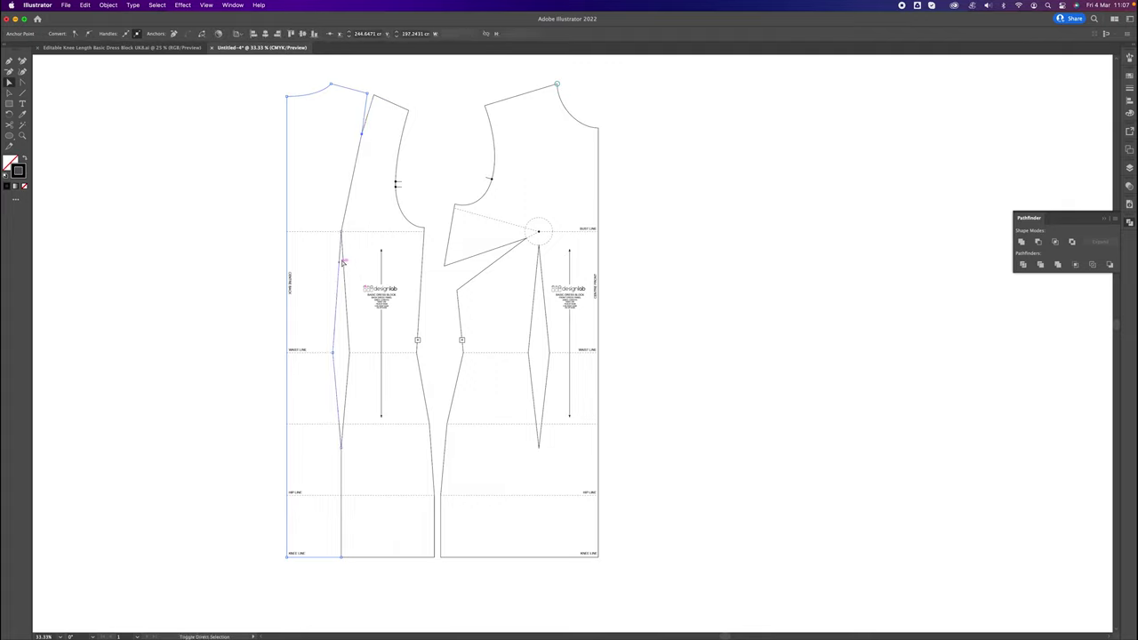
right_click(324, 115)
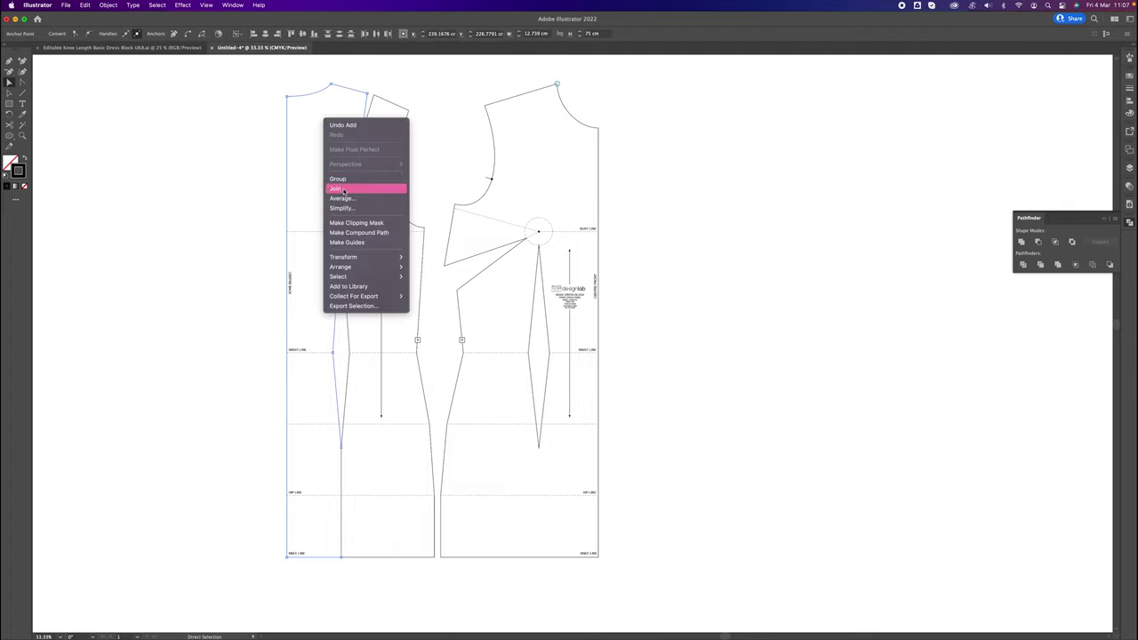
left_click(344, 190)
left_click(1023, 240)
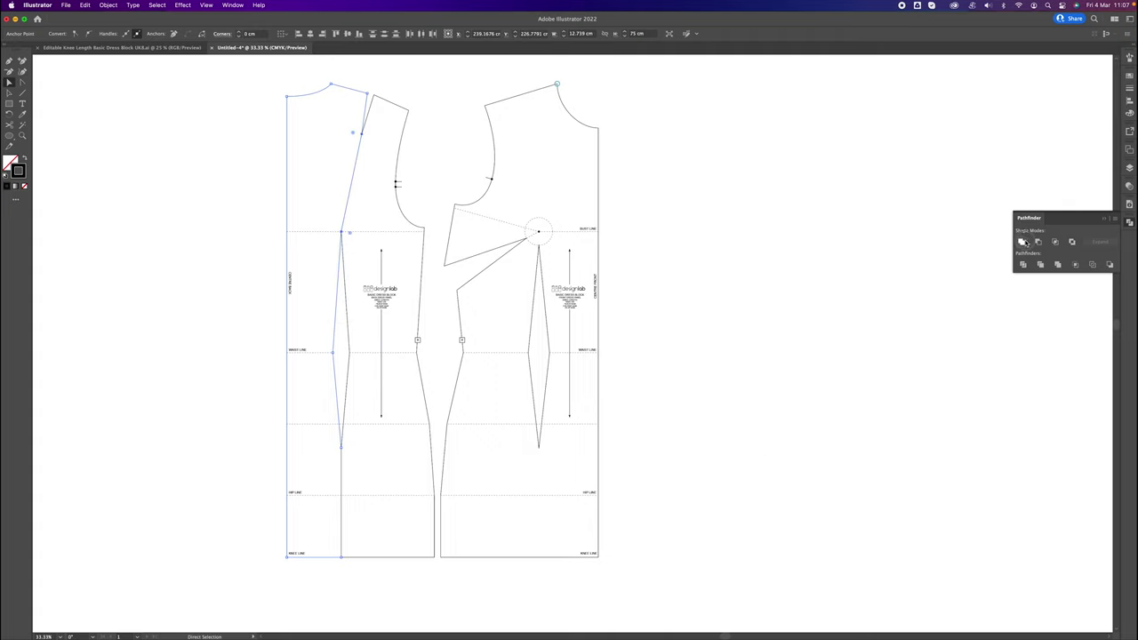
left_click(356, 399)
Step: Try to move the centre back panel away from the side back panel, and undo the moves
key("v")
left_click_drag(338, 396, 306, 381)
key("super+z")
left_click(341, 374)
key("super+z")
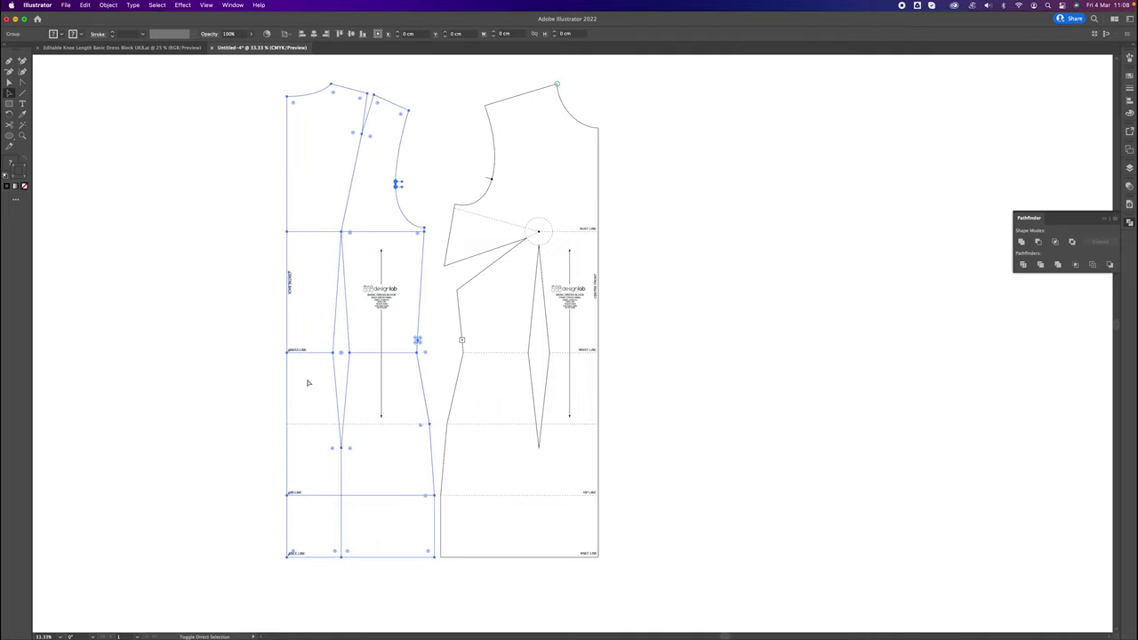
left_click(335, 371, "super")
left_click(339, 369)
left_click_drag(336, 371, 200, 375)
key("super+z")
key("super+z")
key("v")
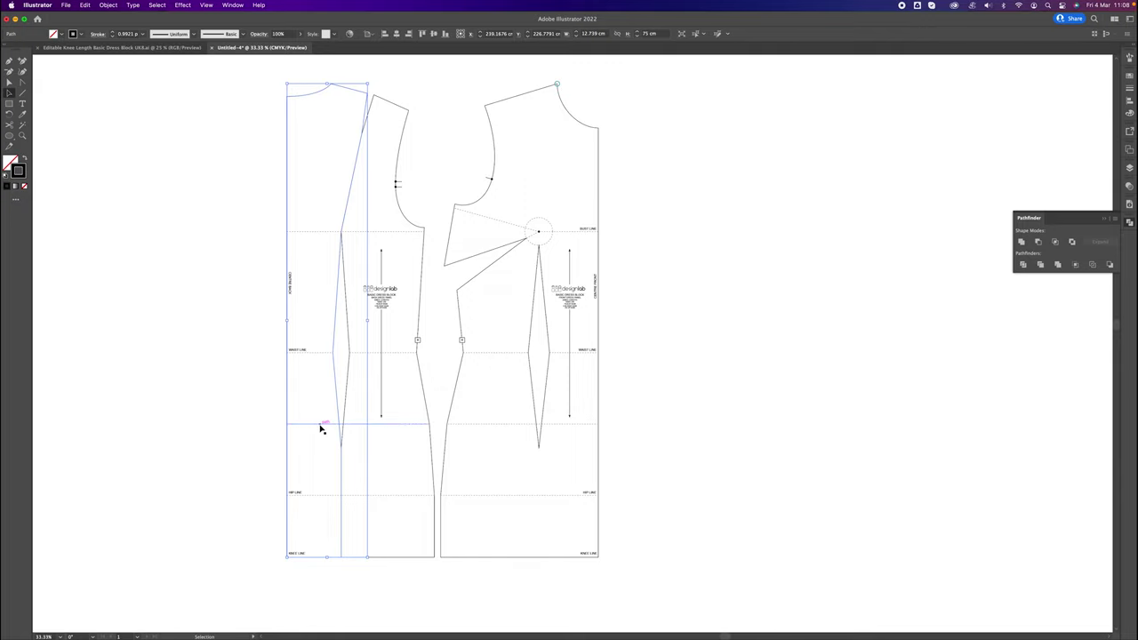
Step: Cut the back panel's dashed line between waist and hip where it meets the waist dart's side-seam leg
left_click(370, 457)
key("super+=")
left_click_drag(369, 457, 432, 342)
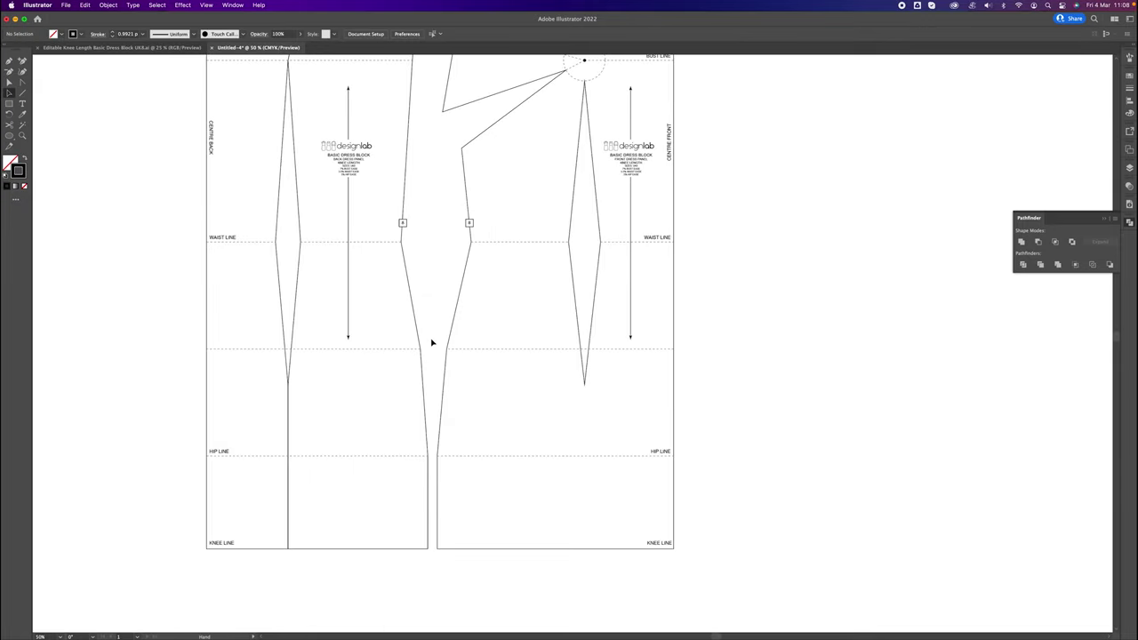
key("a")
left_click(257, 241)
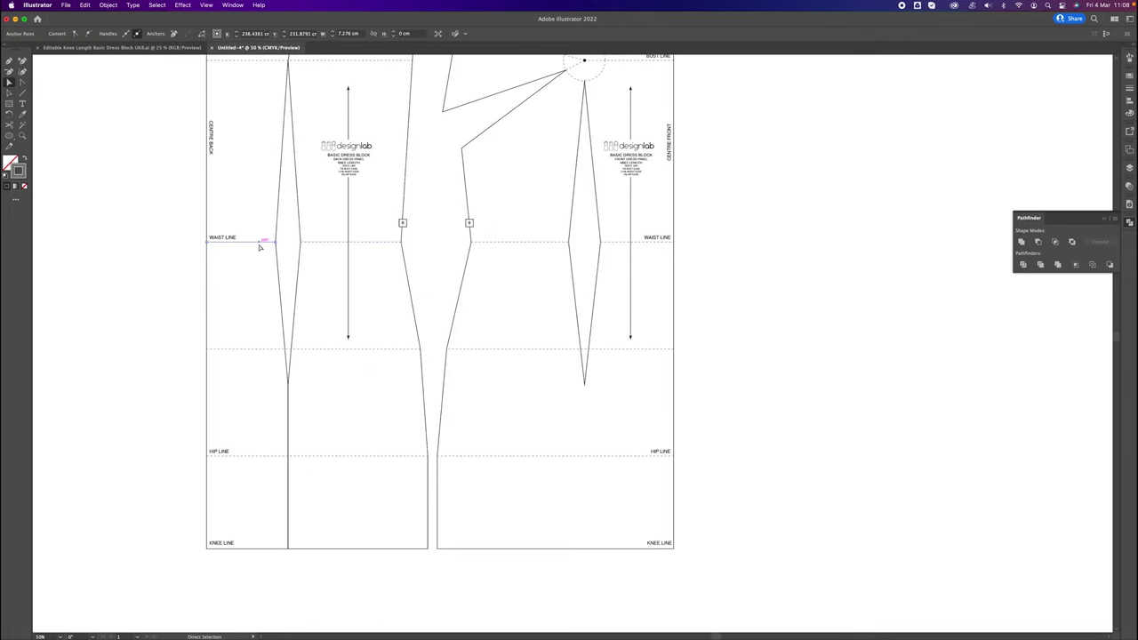
left_click(316, 351)
key("c")
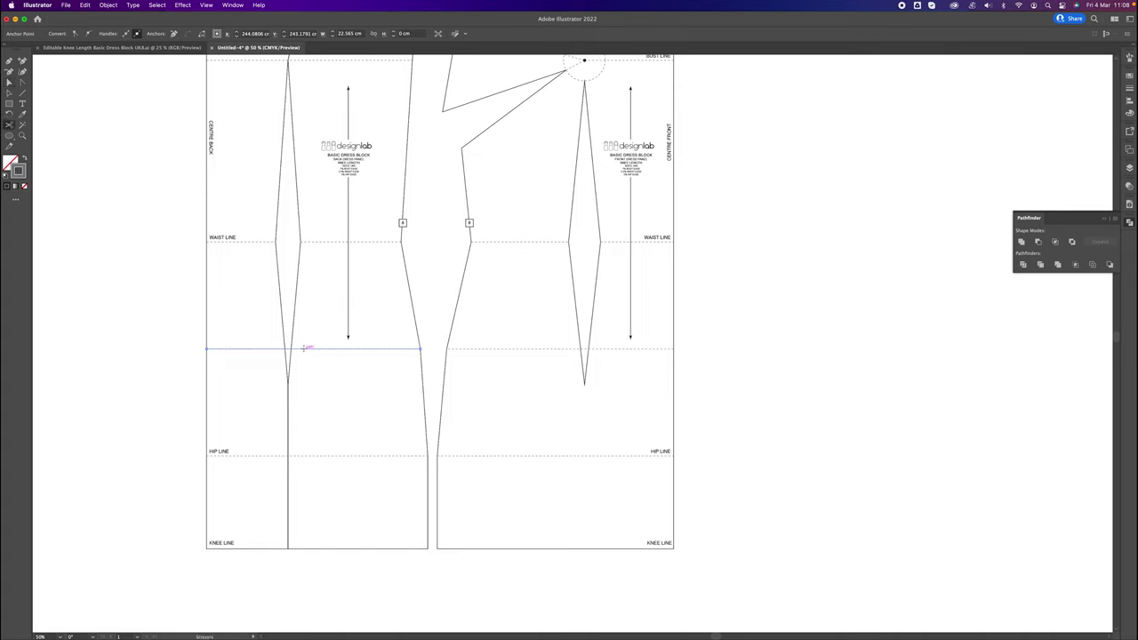
left_click(292, 347)
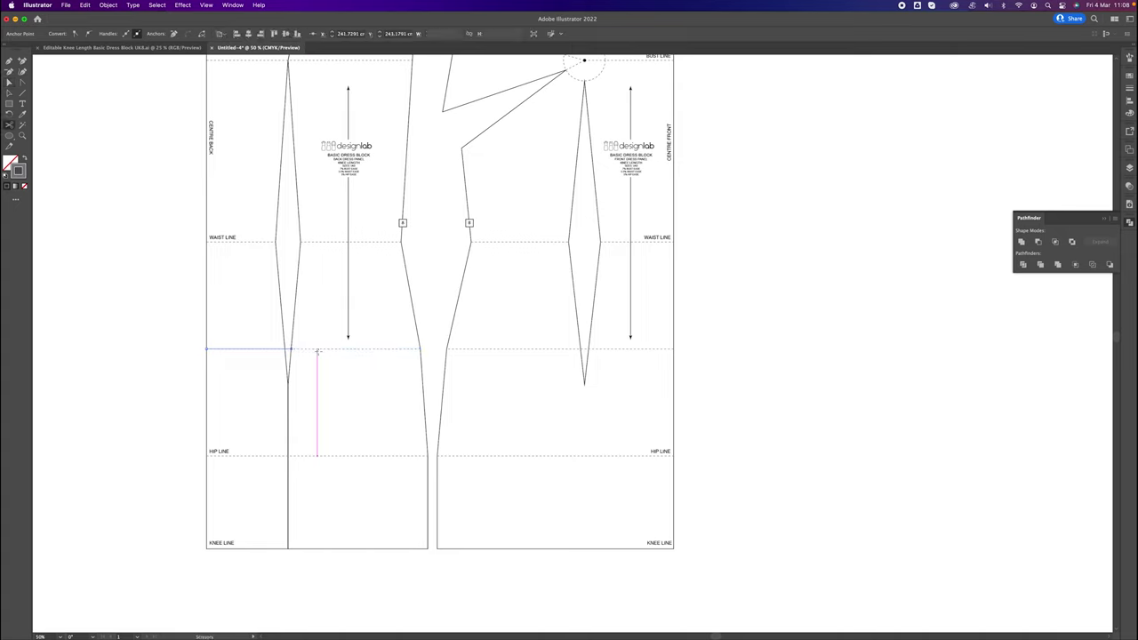
Step: Shorten the centre back piece of the cut dashed line to end on the waist dart's centre back leg
key("a")
left_click(277, 360)
left_click(277, 349)
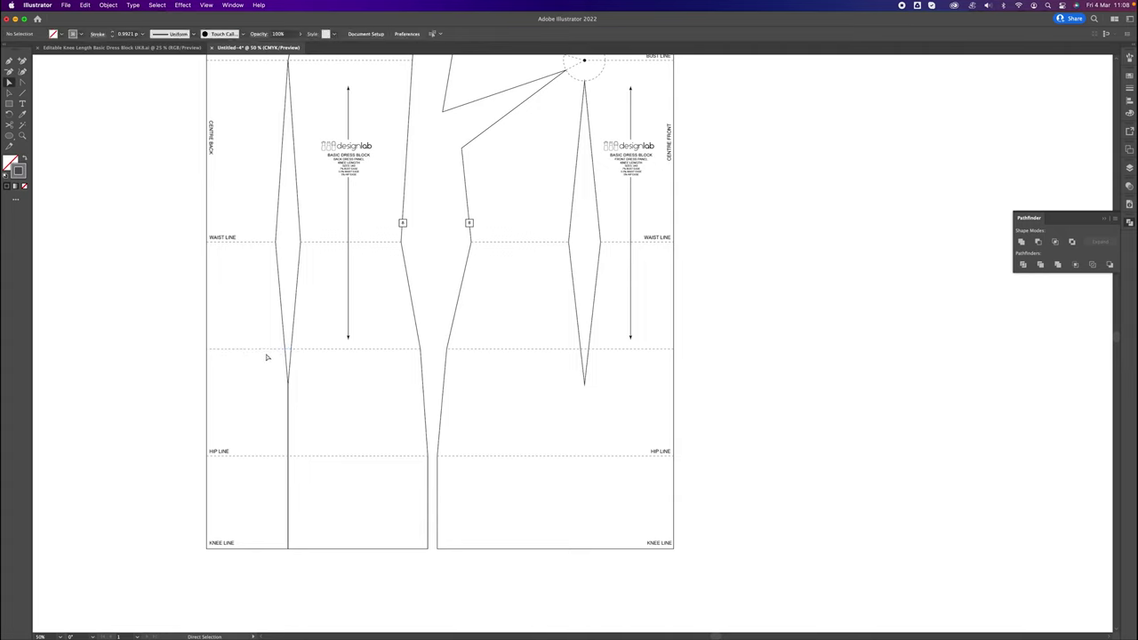
left_click_drag(288, 349, 285, 349)
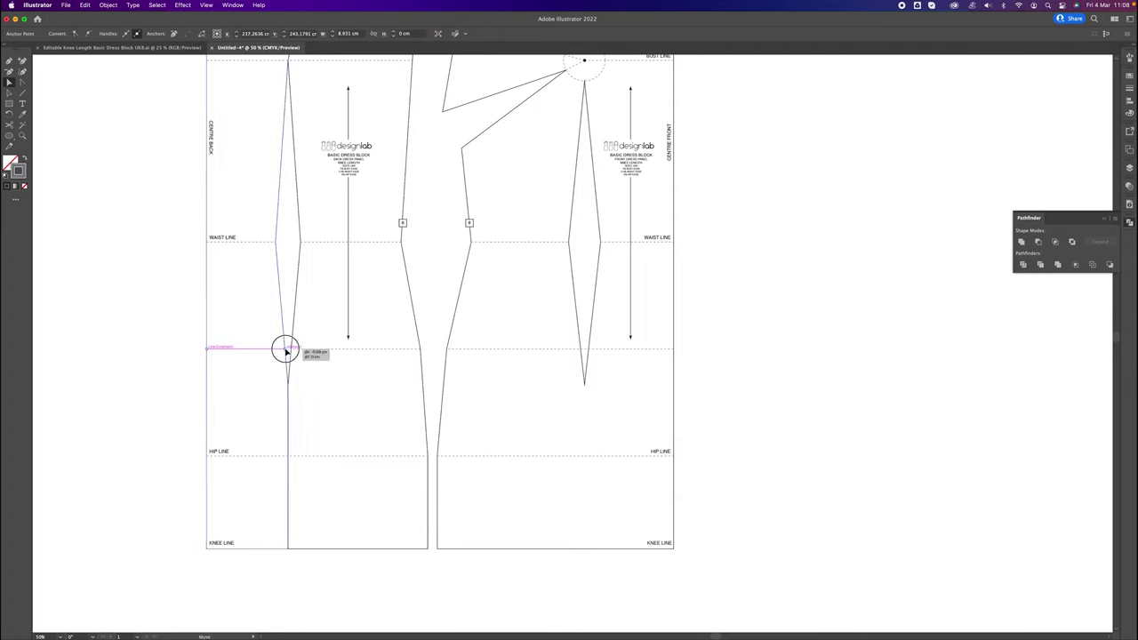
Step: Cut the back panel's dashed hip line at the seam between the centre back and side back panels
left_click(313, 382)
key("c")
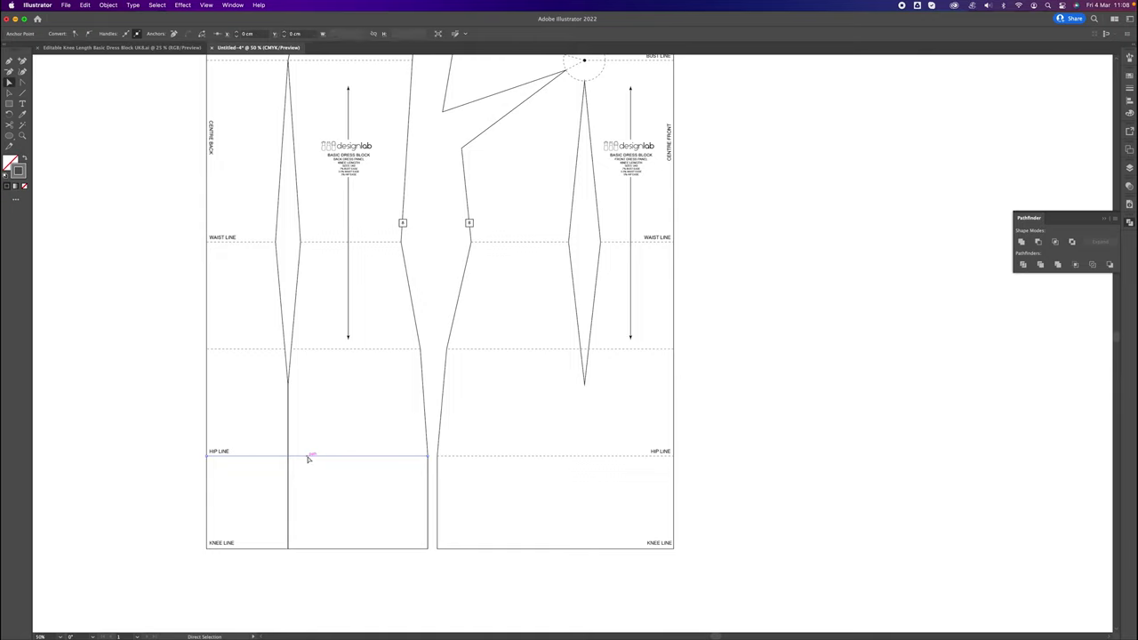
left_click(288, 455)
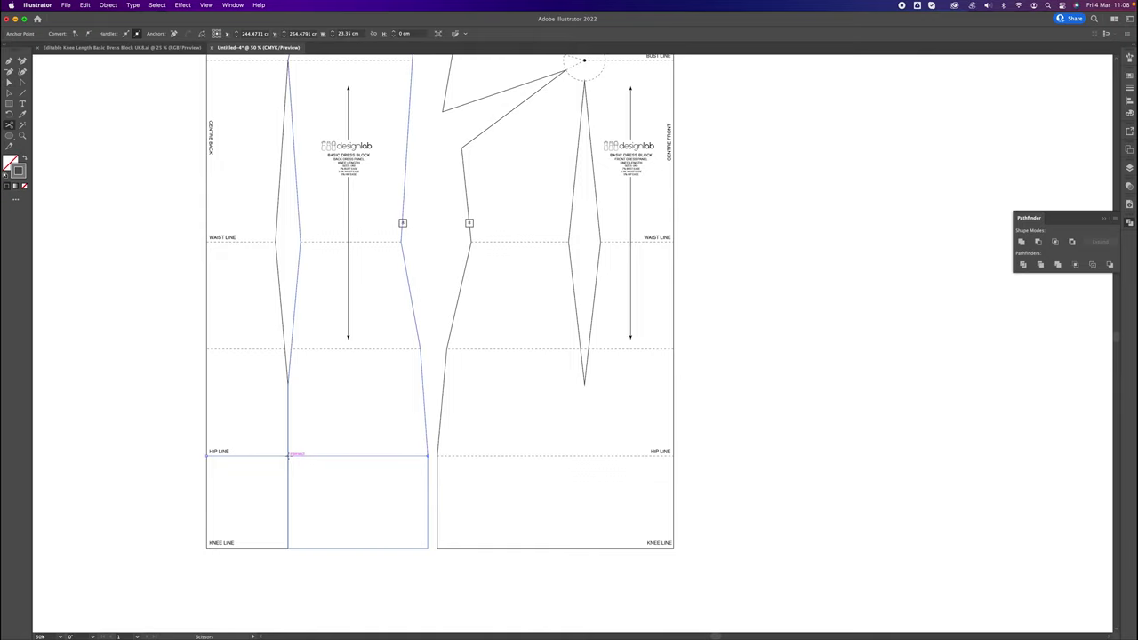
Step: Cut the back panel's dashed bust line where the centre back and side back panels meet at the dart point
key("super+shift+a")
key("a")
scroll(330, 347, "up", 5)
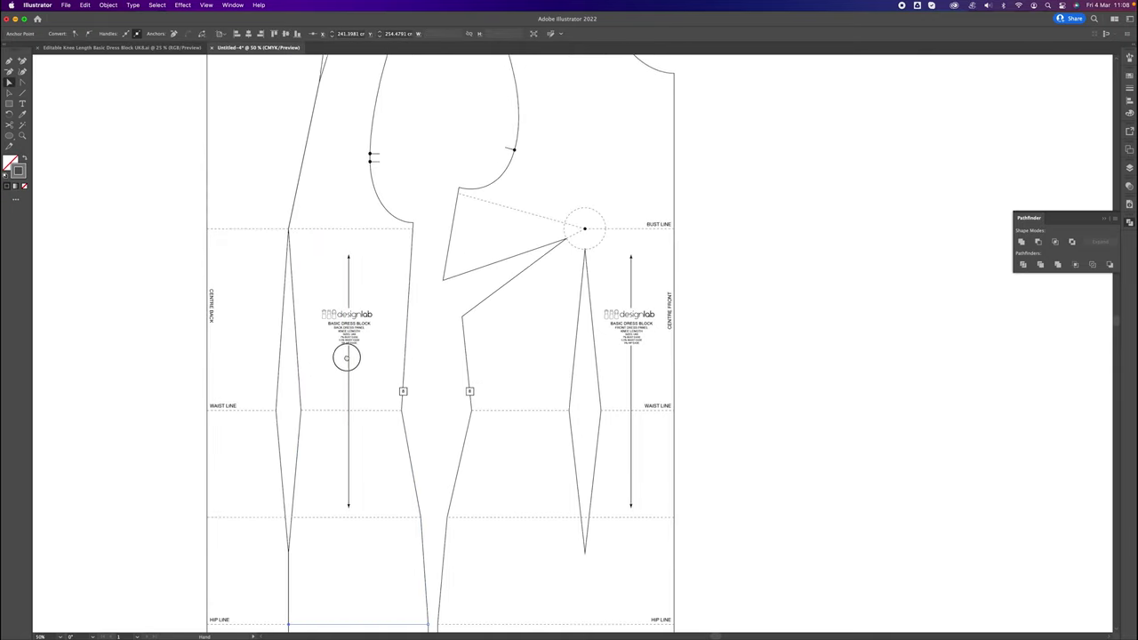
left_click(307, 258)
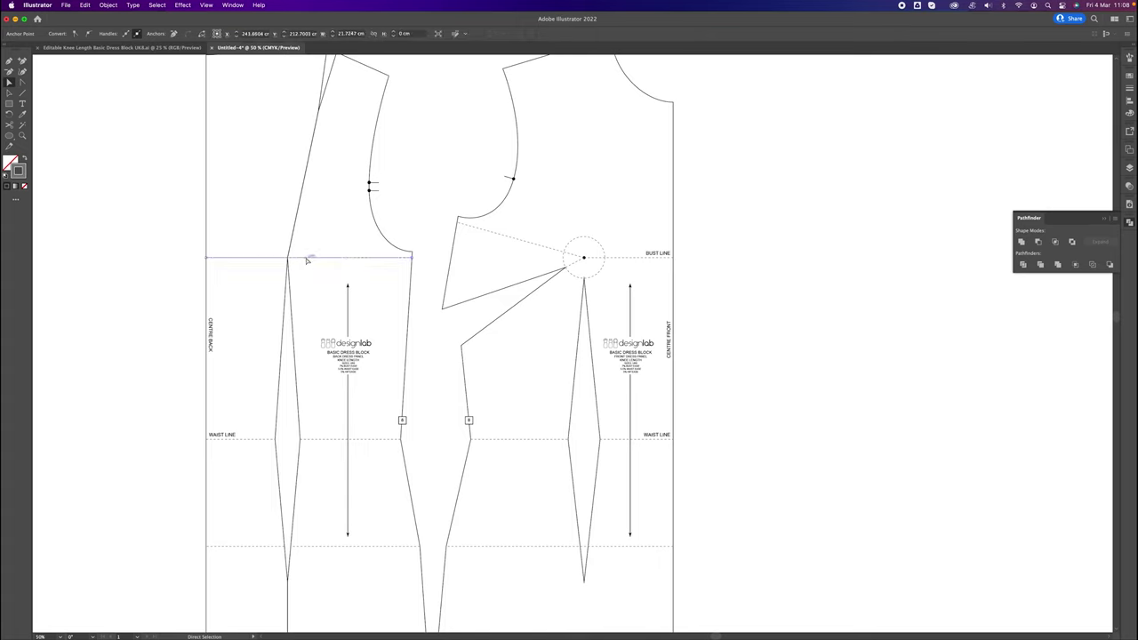
left_click(305, 273)
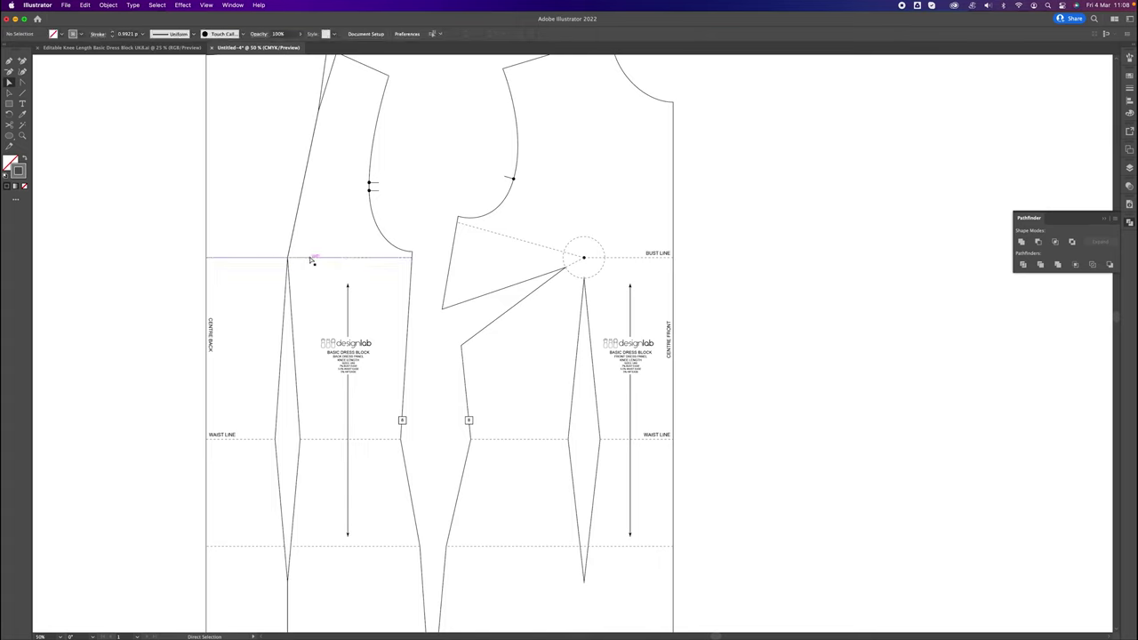
left_click(308, 257)
key("c")
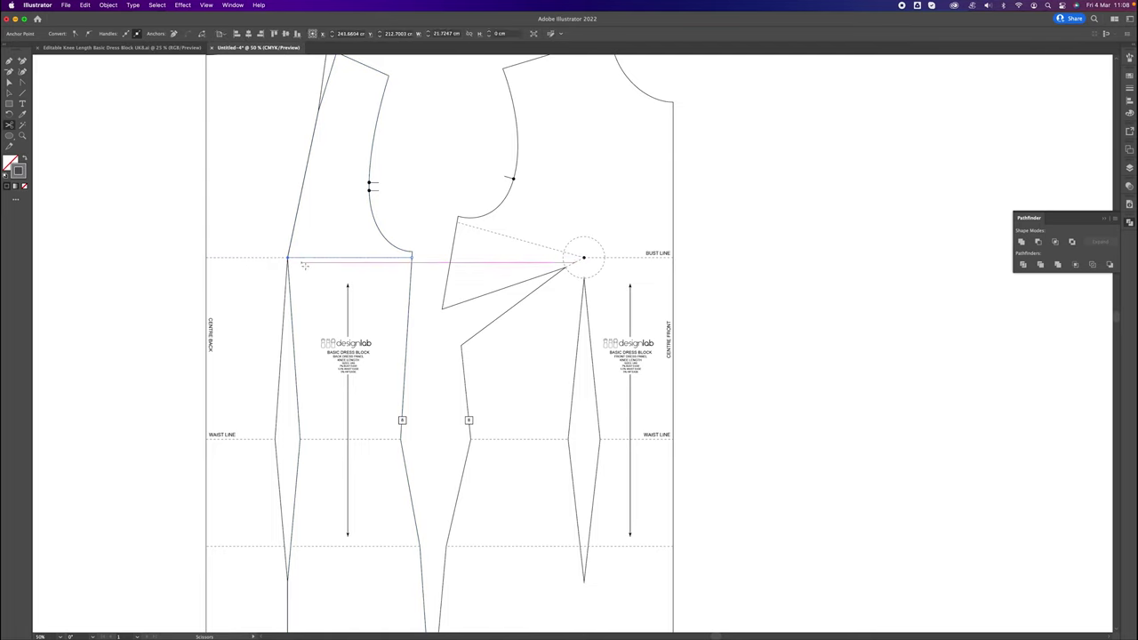
Step: Ungroup all the objects of the back dress block
key("v")
key("super+minus")
scroll(311, 279, "down", 3)
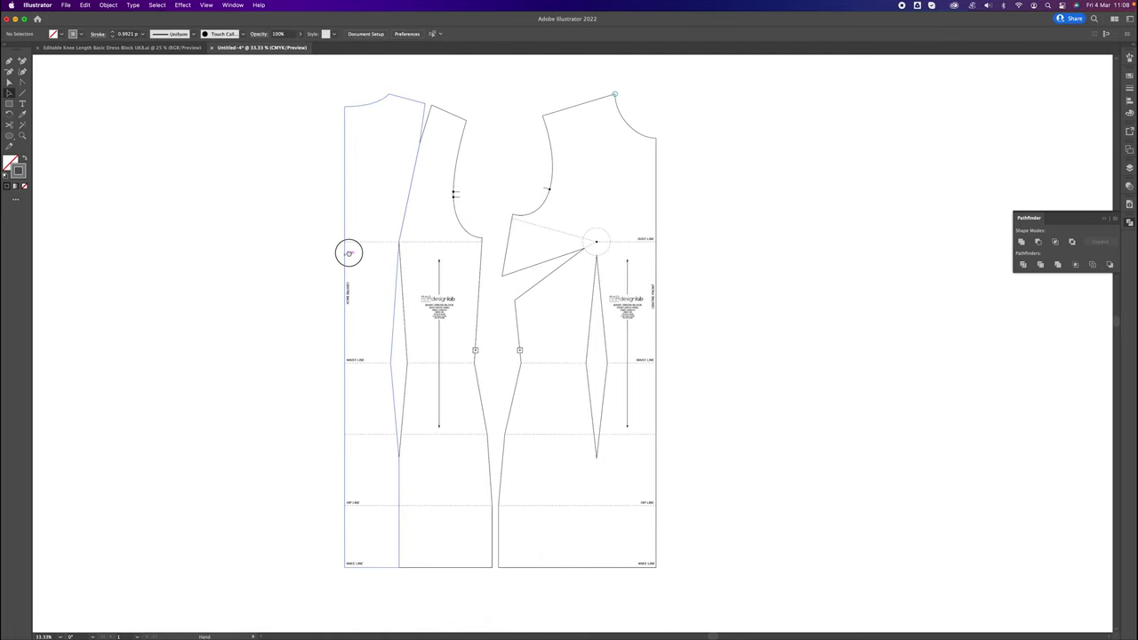
left_click(373, 228)
left_click(375, 203)
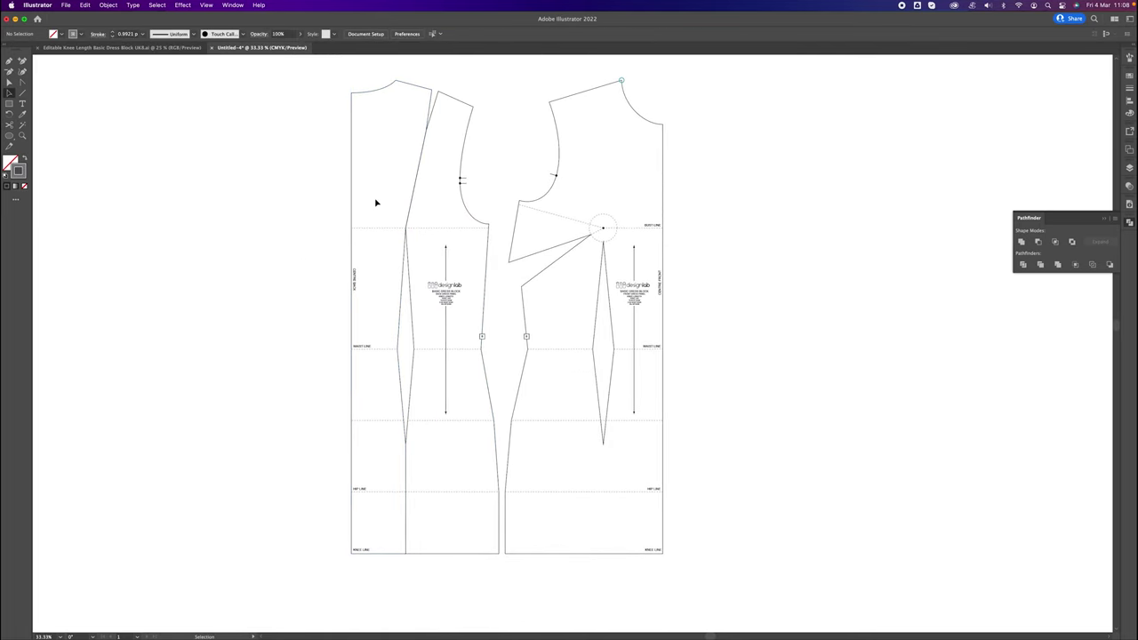
left_click_drag(313, 81, 507, 578)
left_click(108, 5)
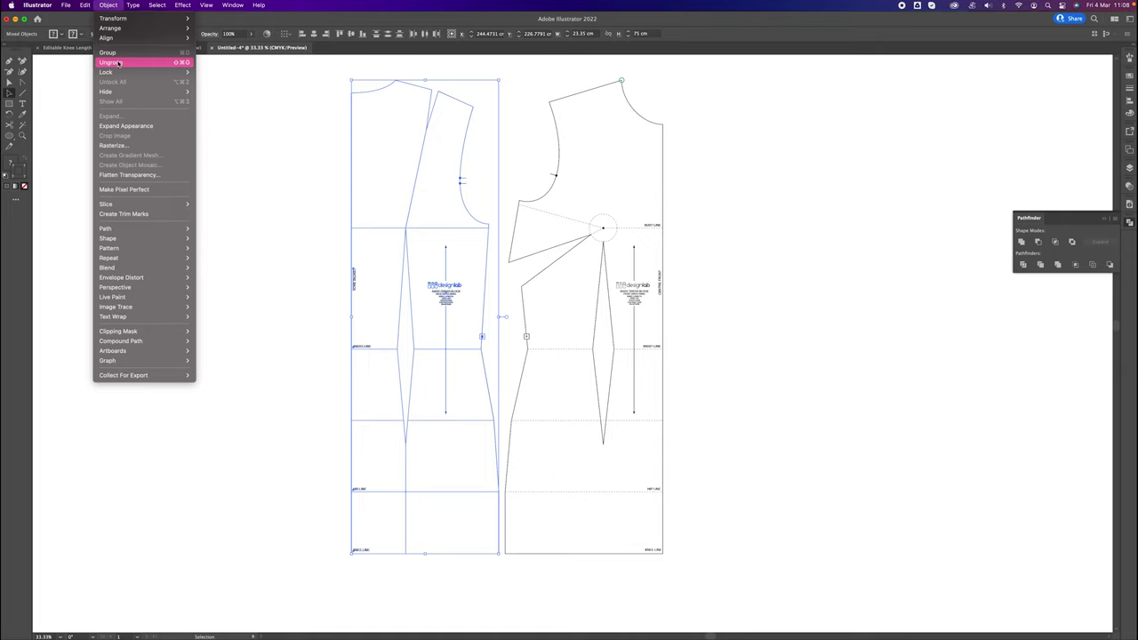
left_click(182, 63)
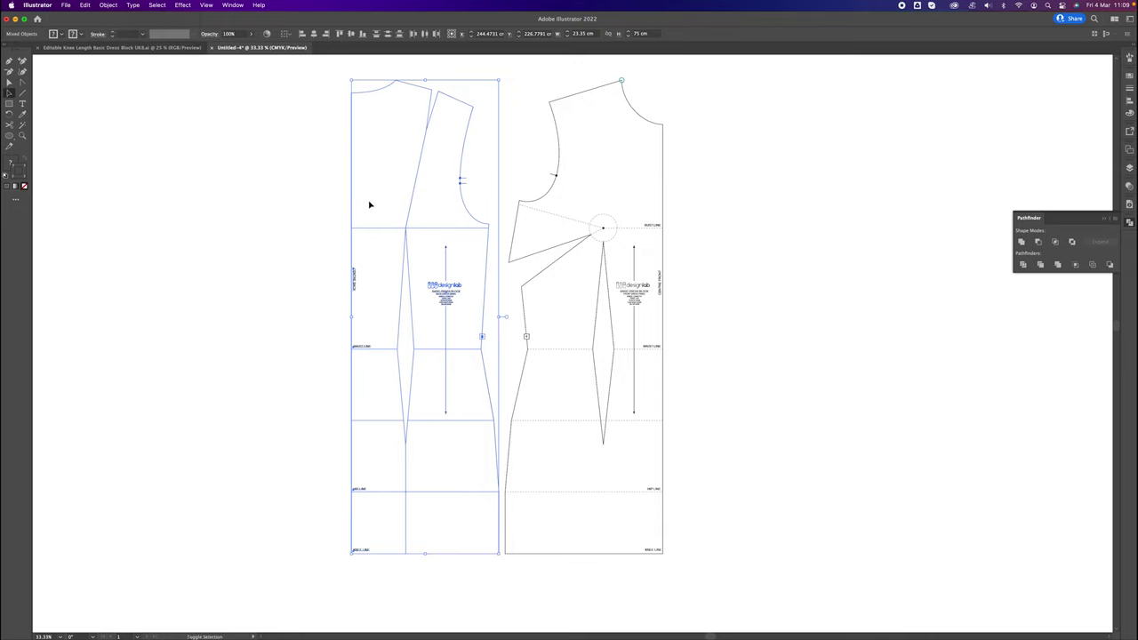
key("a")
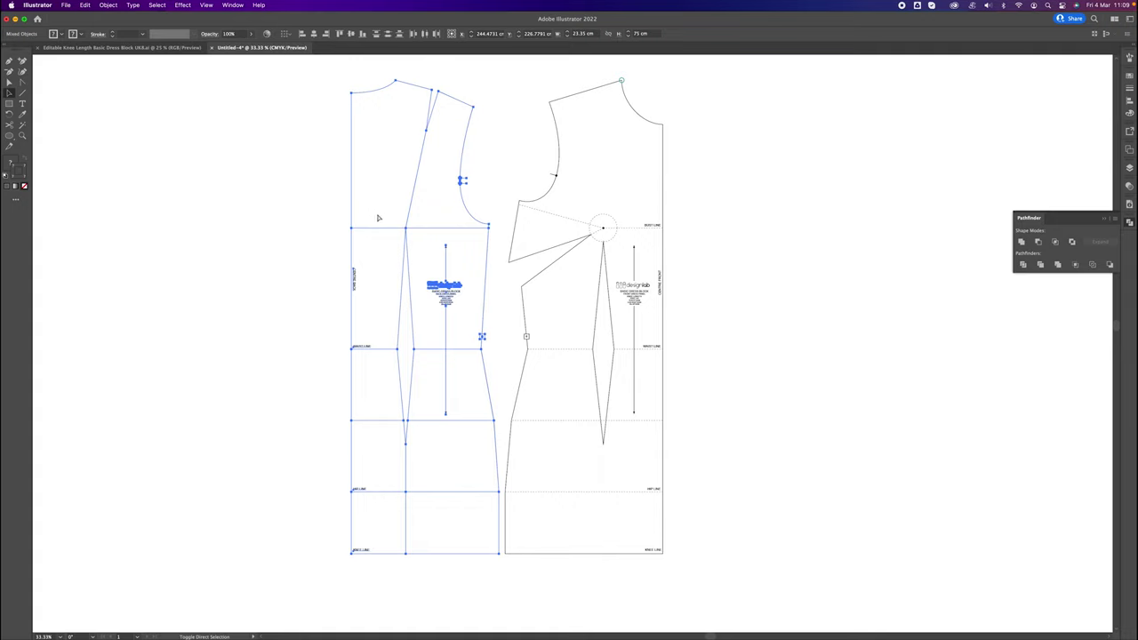
left_click(384, 208)
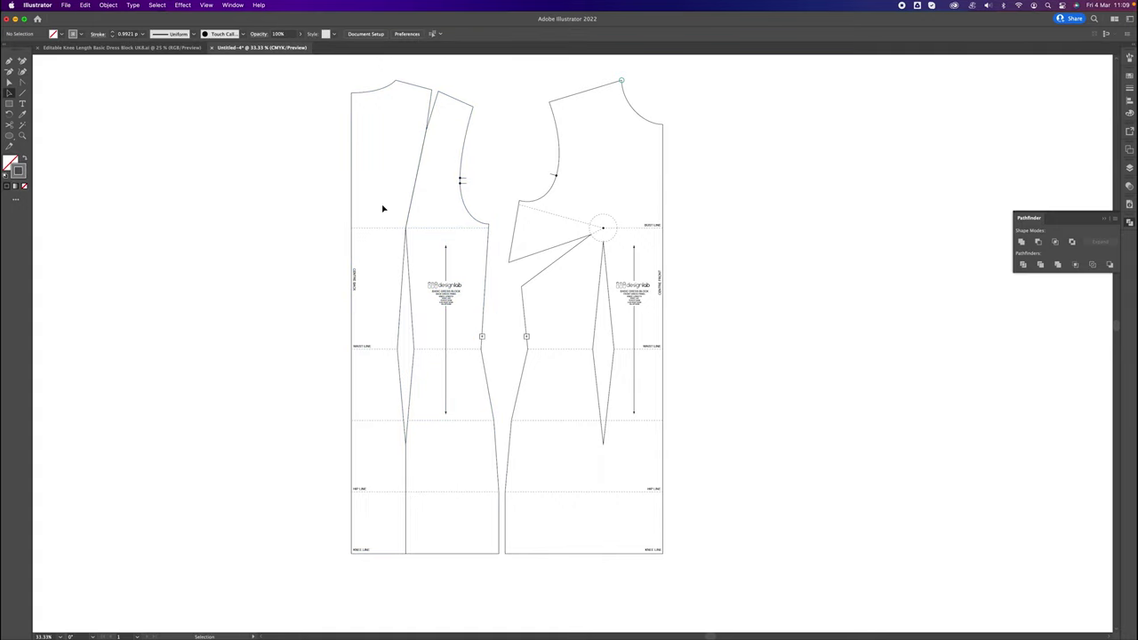
Step: Try to move the centre back outline away from the side back panel, and undo the move
left_click_drag(353, 148, 272, 283)
key("super+z")
left_click(275, 103)
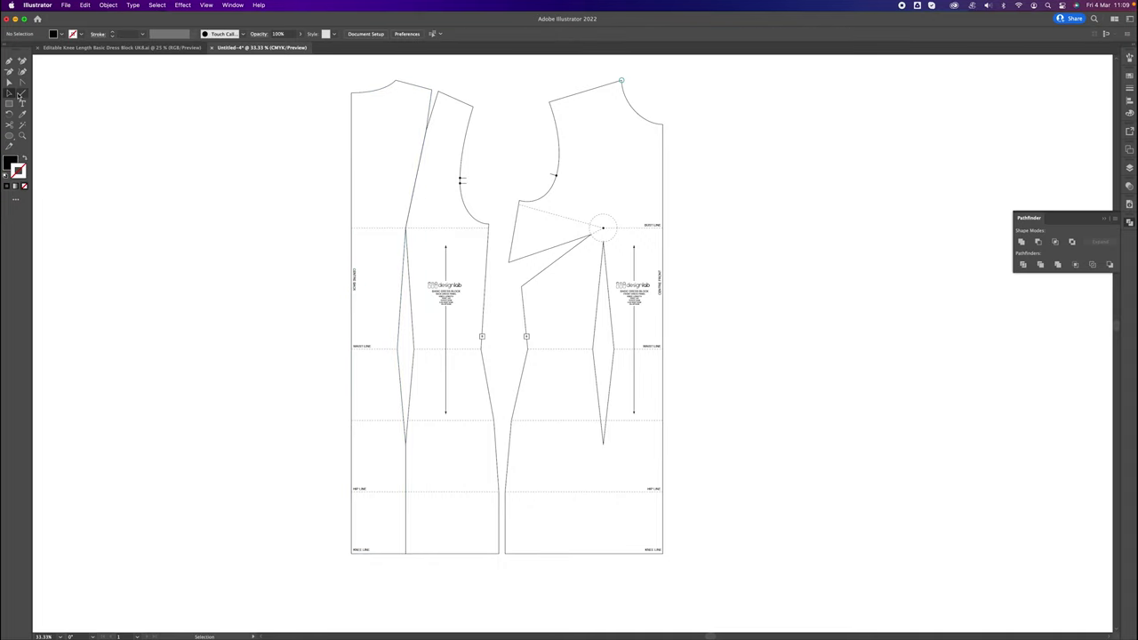
Step: Group the centre back panel with its lines and labels, and move it a short distance away from the side back panel
left_click_drag(299, 77, 388, 574)
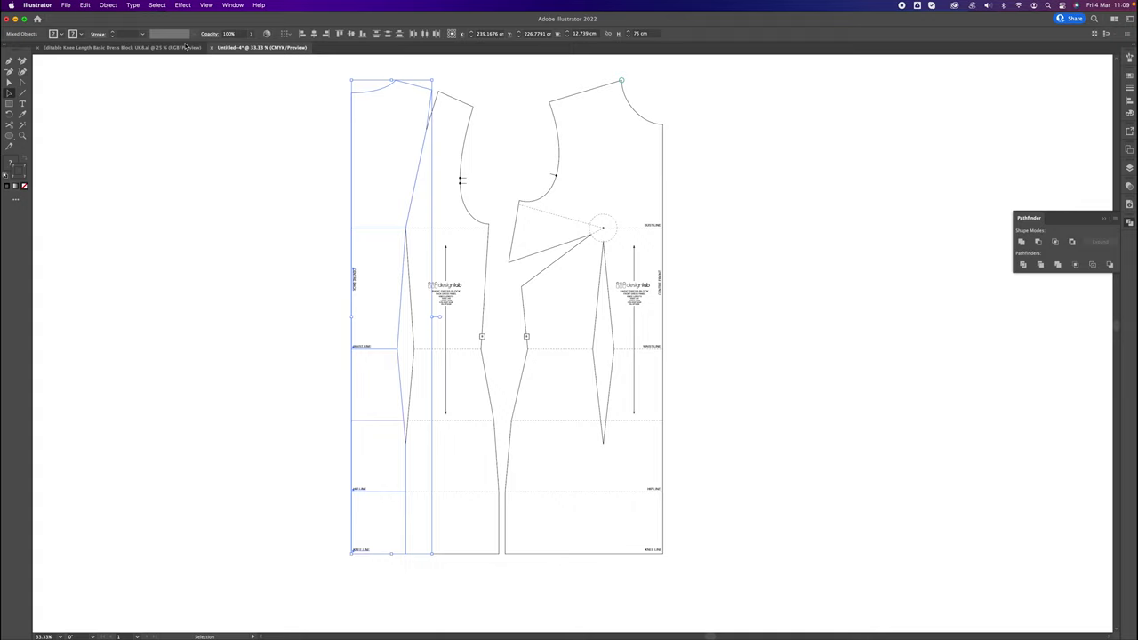
left_click(108, 5)
left_click(119, 55)
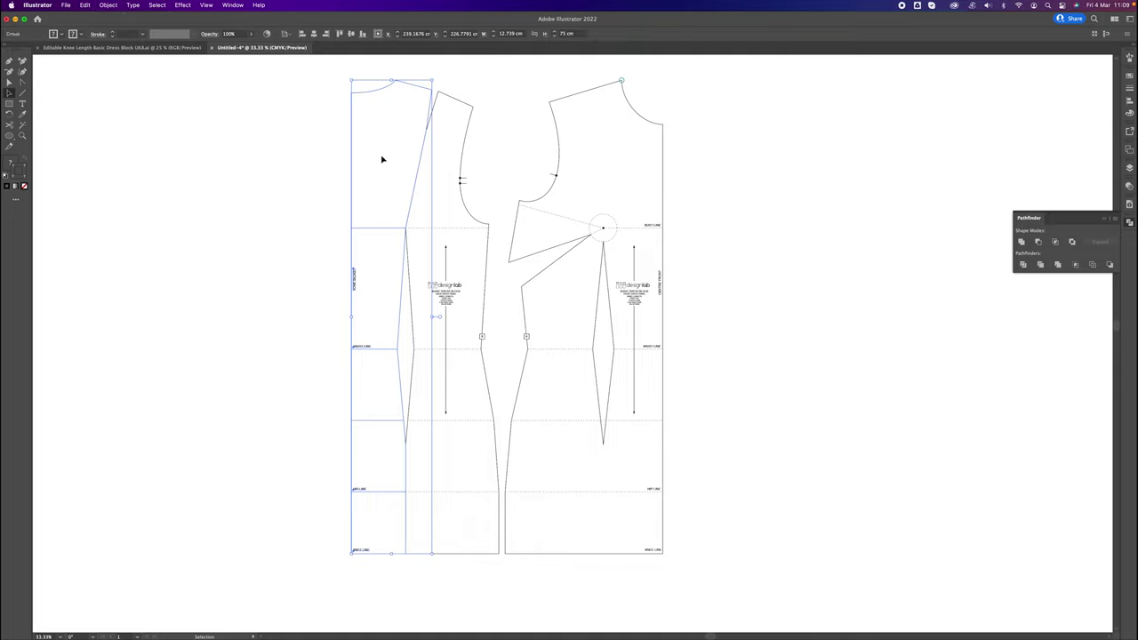
left_click(366, 177)
left_click_drag(353, 182, 319, 175)
key("super+z")
left_click(381, 155)
left_click(500, 115)
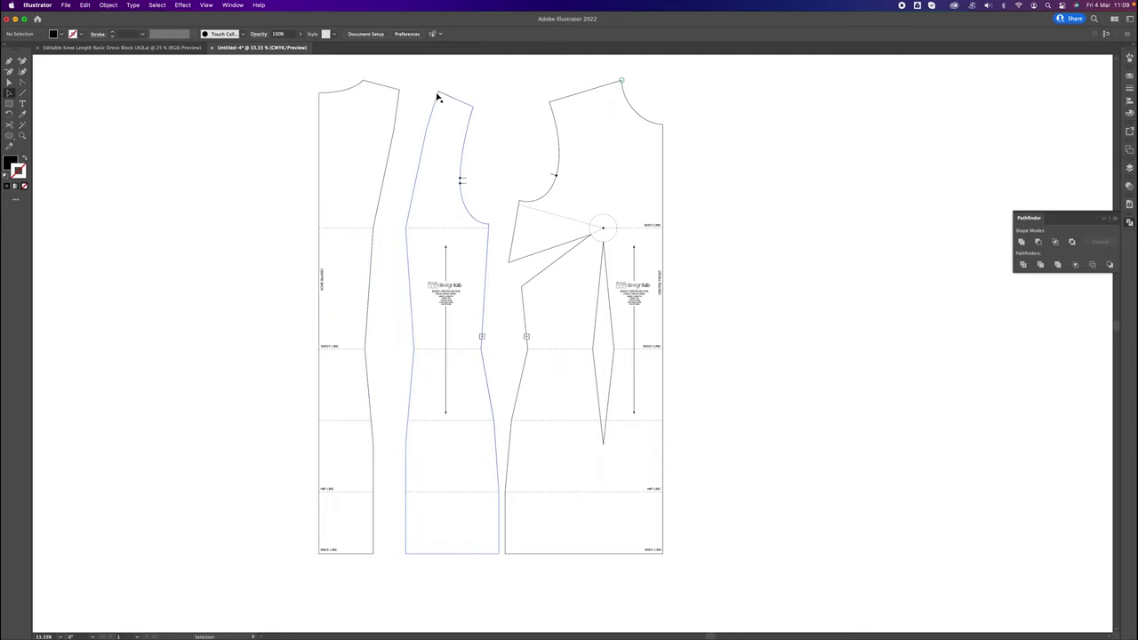
Step: Group the side back panel's outline, dashed lines, notches, grainline and label
left_click_drag(408, 79, 408, 79)
left_click_drag(403, 75, 498, 581)
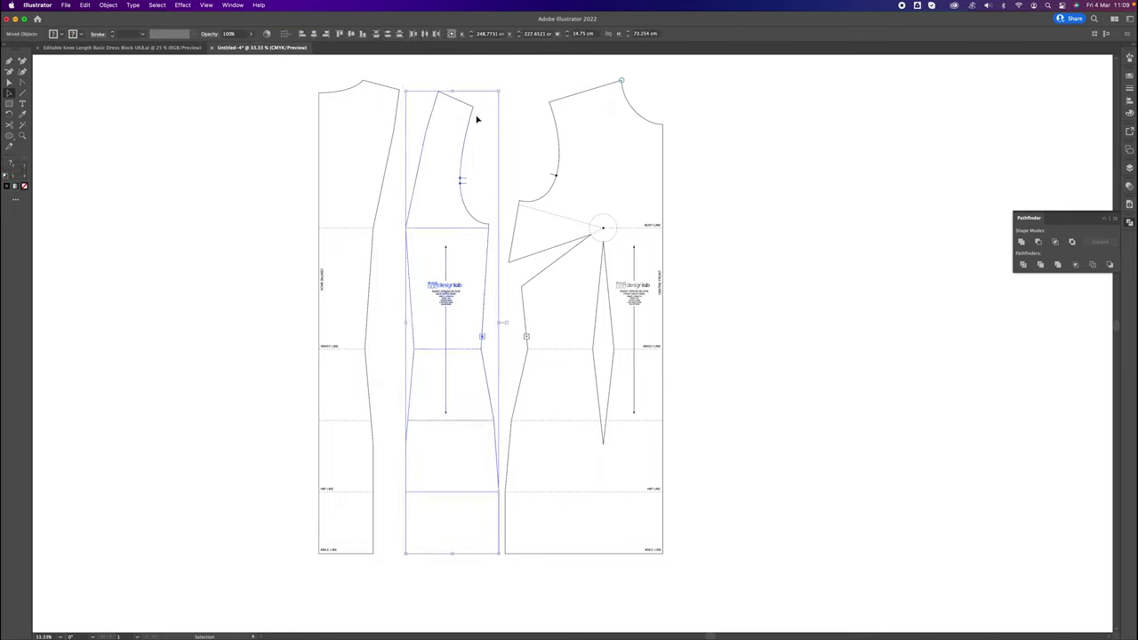
left_click(272, 160)
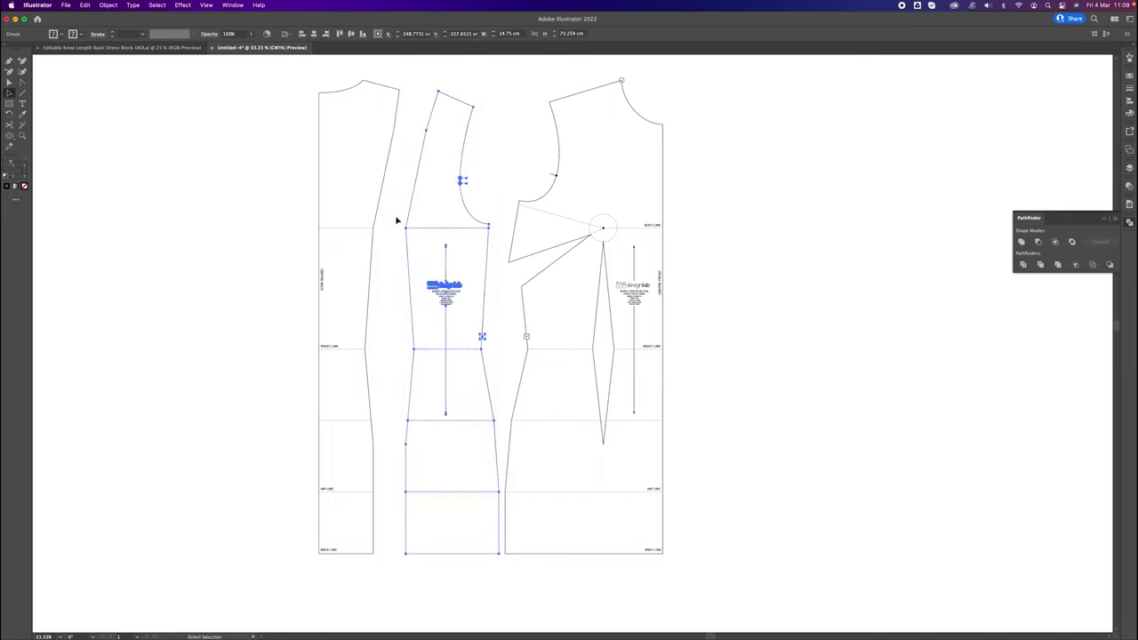
Step: Try to move the grouped side back panel, and undo the moves
left_click_drag(435, 227, 411, 250)
left_click_drag(376, 214, 309, 255)
key("super+z")
key("ctrl+z")
Step: Move the grouped side back panel against the centre back panel so they meet along the lower seam and at the bust line
key("v")
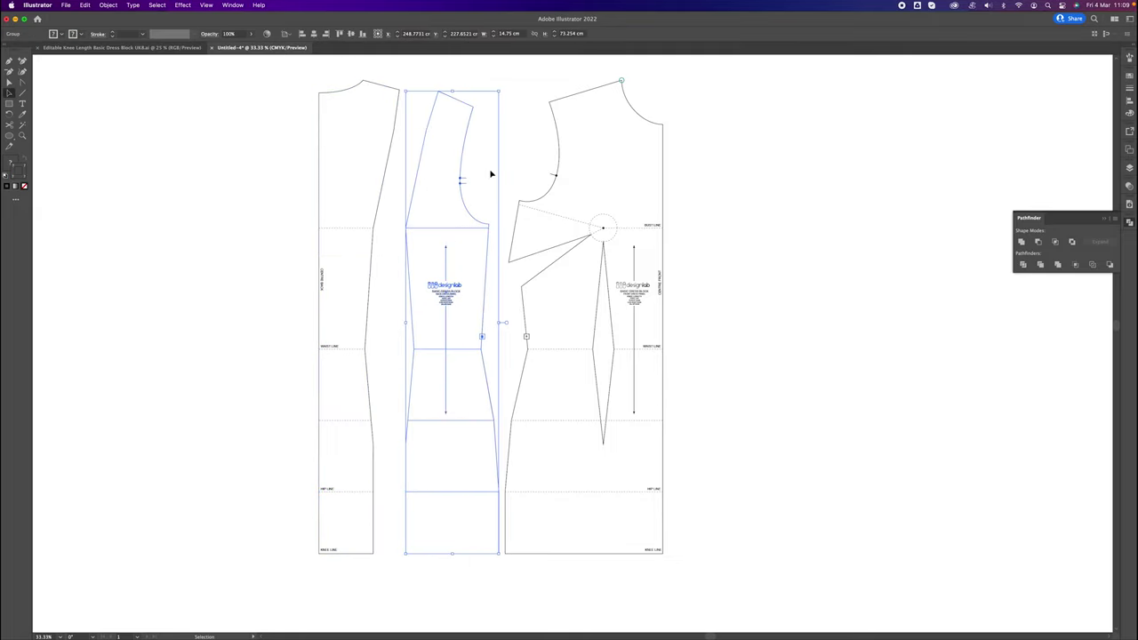
left_click(490, 173)
left_click_drag(405, 231, 375, 231)
left_click_drag(506, 160, 377, 148)
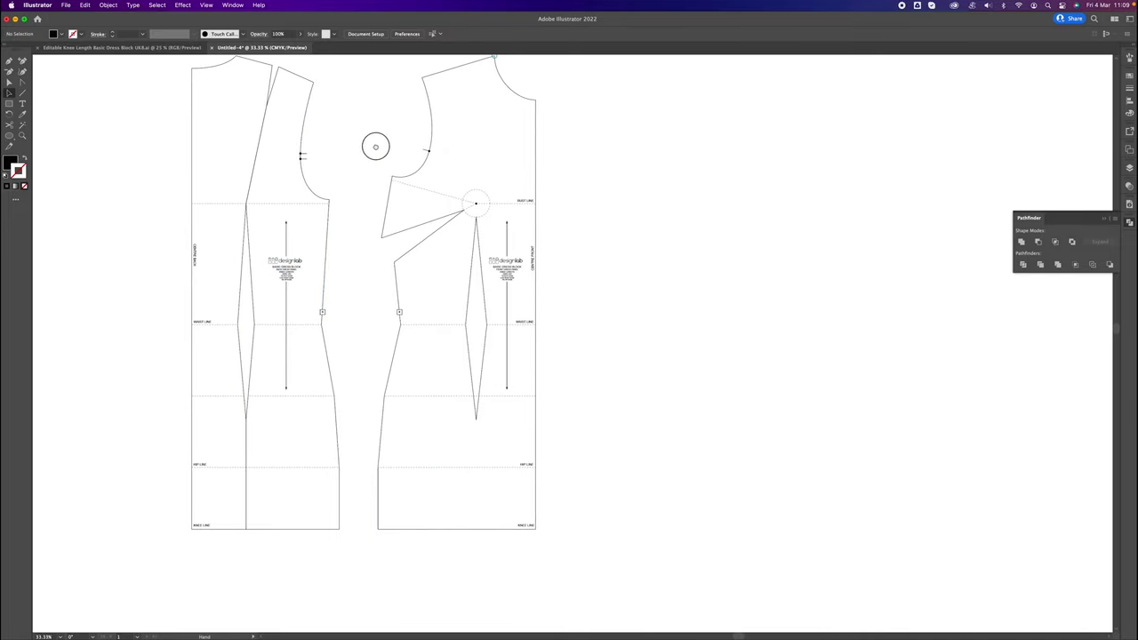
mouse_move(552, 222)
left_mouse_down()
mouse_move(554, 239)
mouse_move(560, 220)
left_mouse_up()
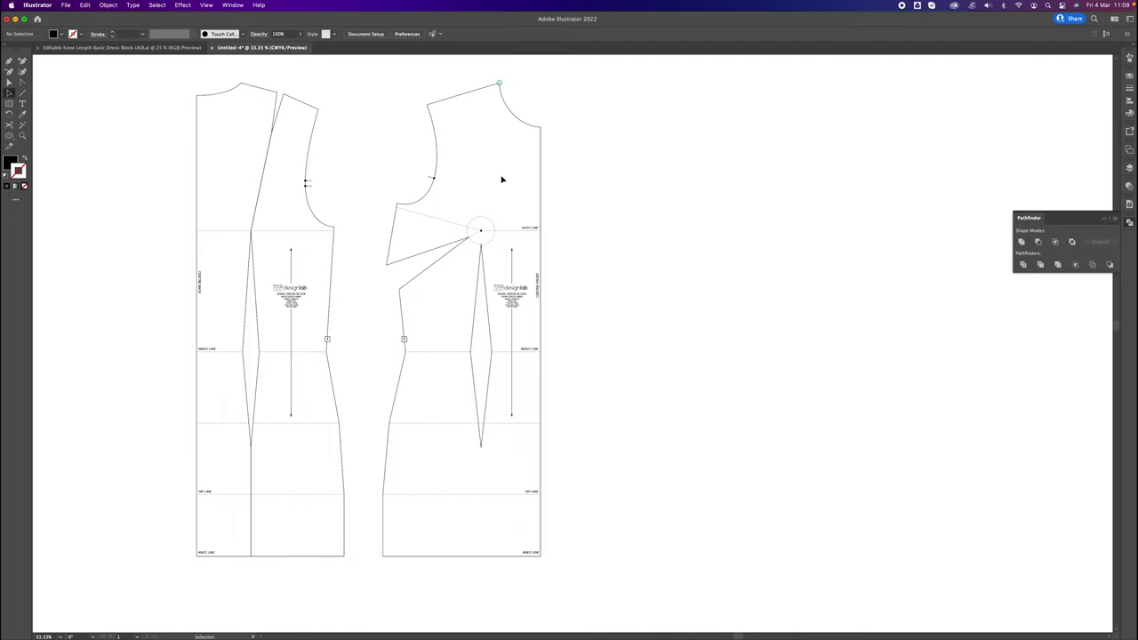
Step: Measure the side back panel's shoulder edge from the armhole to the dart leg with the Line Segment tool
left_click(341, 109)
left_click(22, 92)
left_click_drag(318, 107, 284, 93)
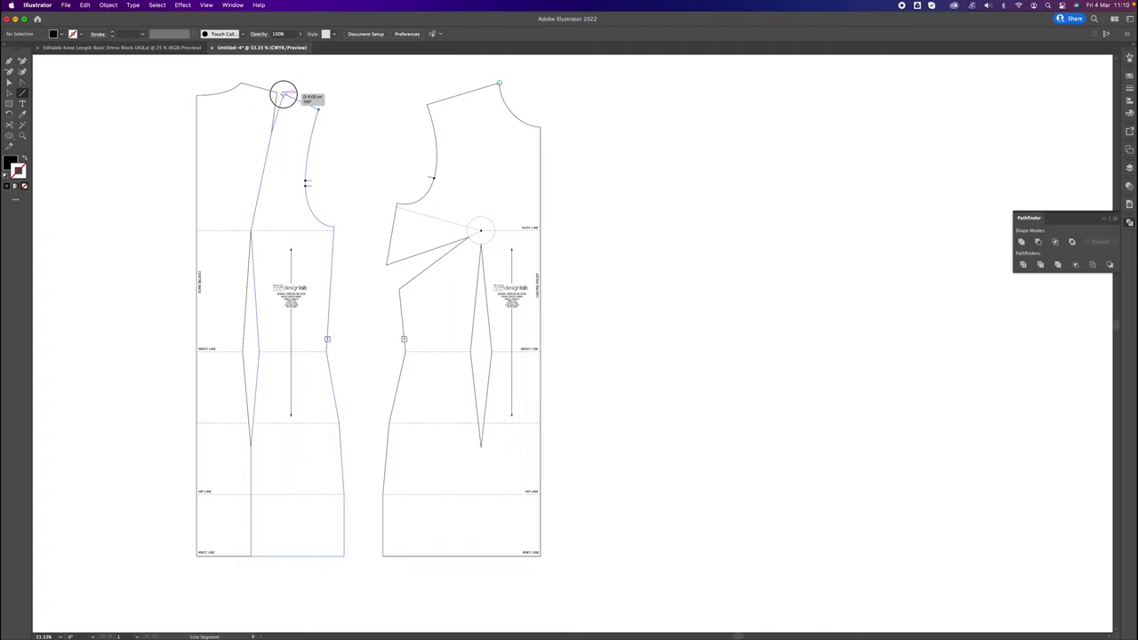
left_click_drag(283, 93, 278, 91)
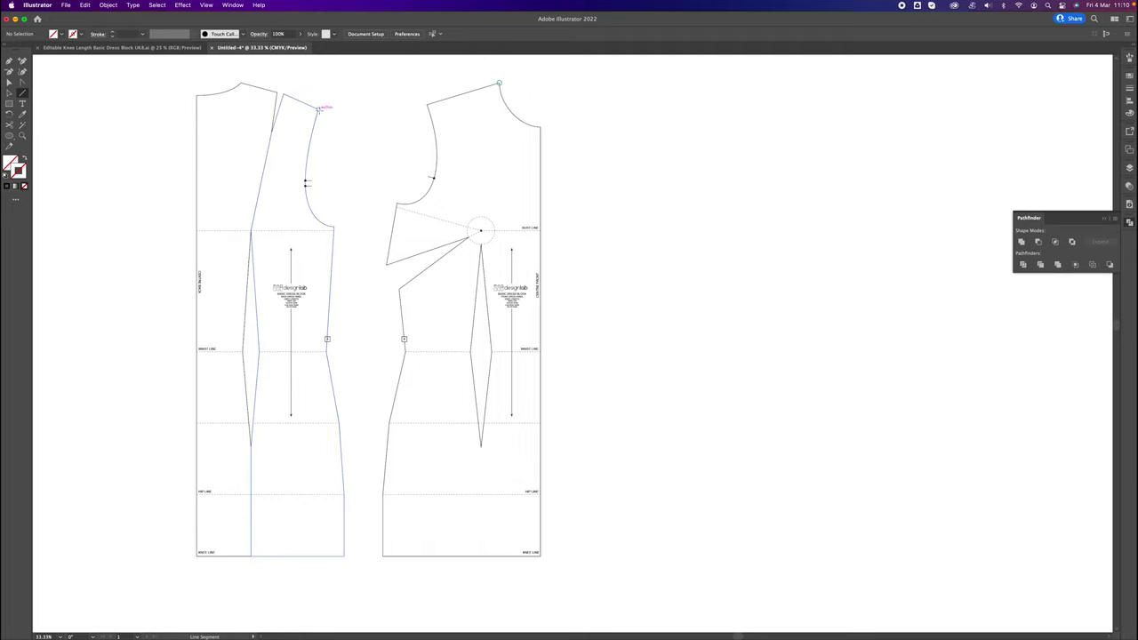
Step: Create a 6.05 cm line at 15° starting from the front panel's outer shoulder point
left_click(427, 104)
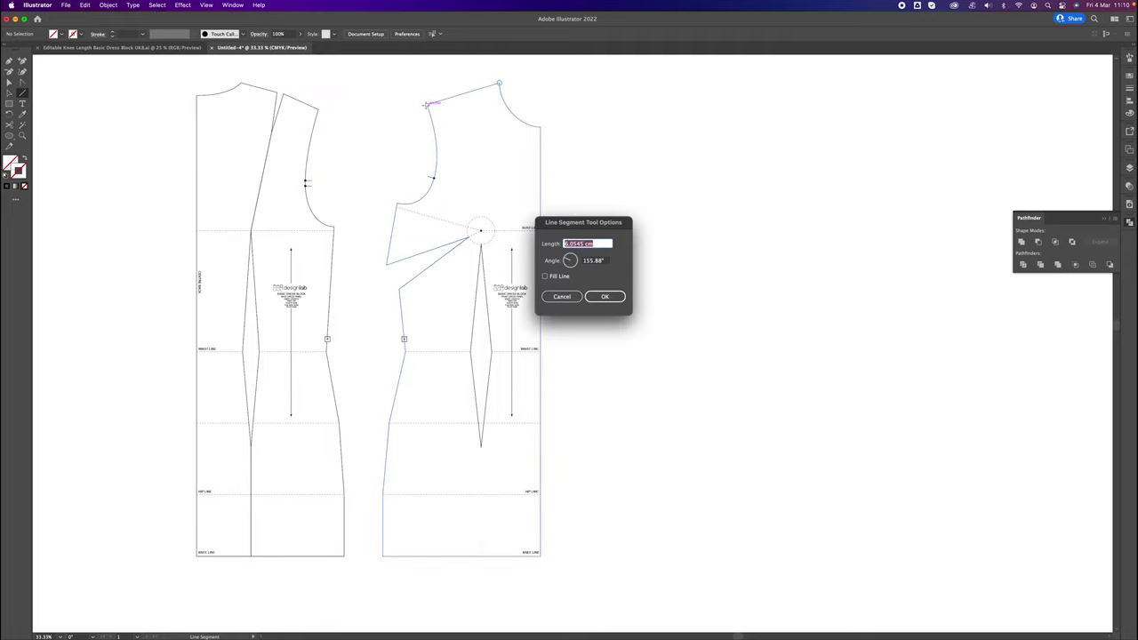
type("6.05")
key("Tab")
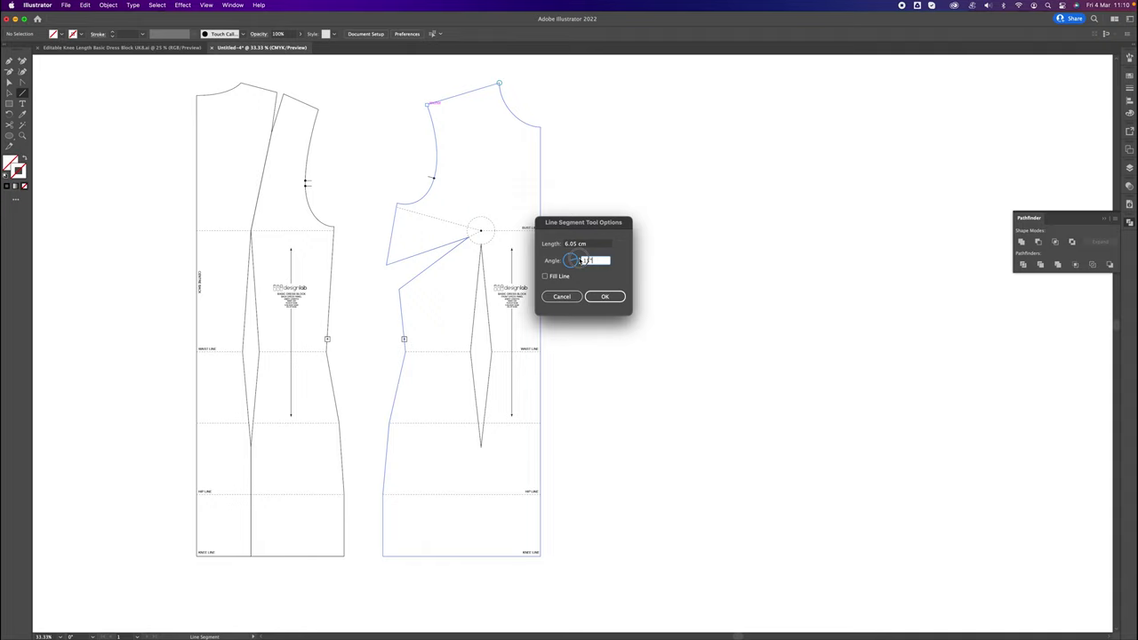
left_click(598, 296)
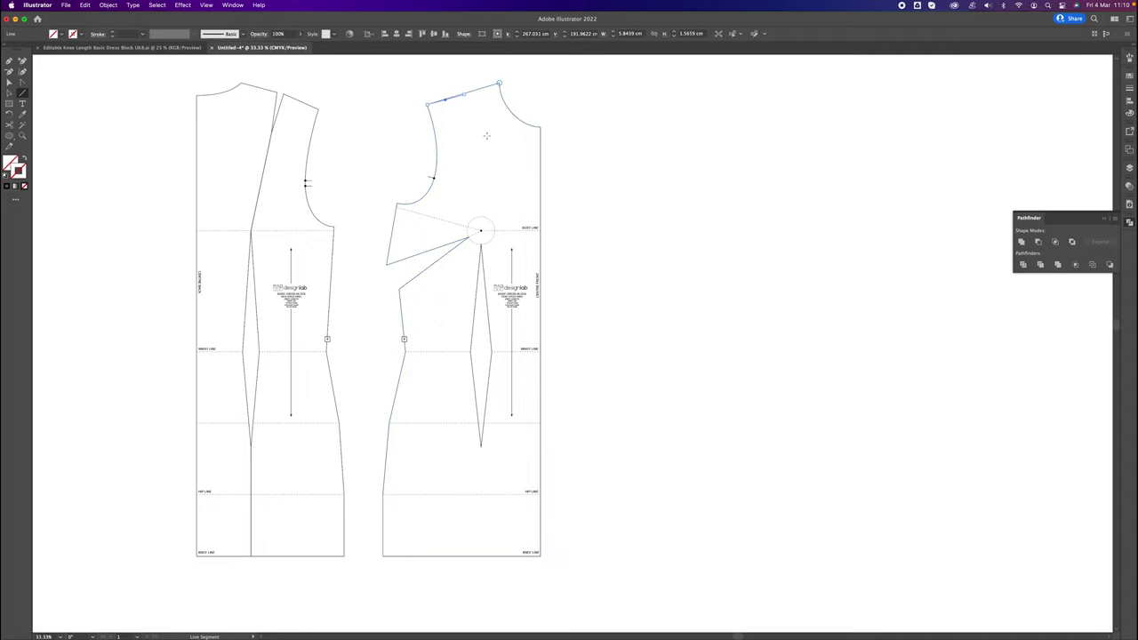
Step: Rotate the new line about the front panel's outer shoulder point until it lies on the shoulder seam
key("super+equal")
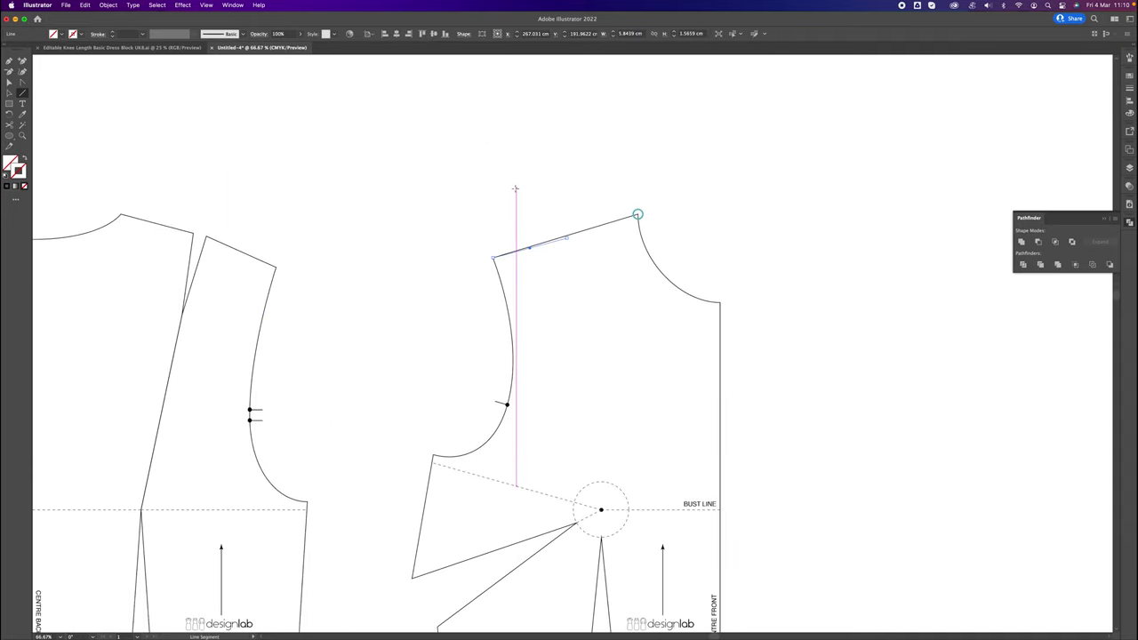
key("r")
left_click(494, 258)
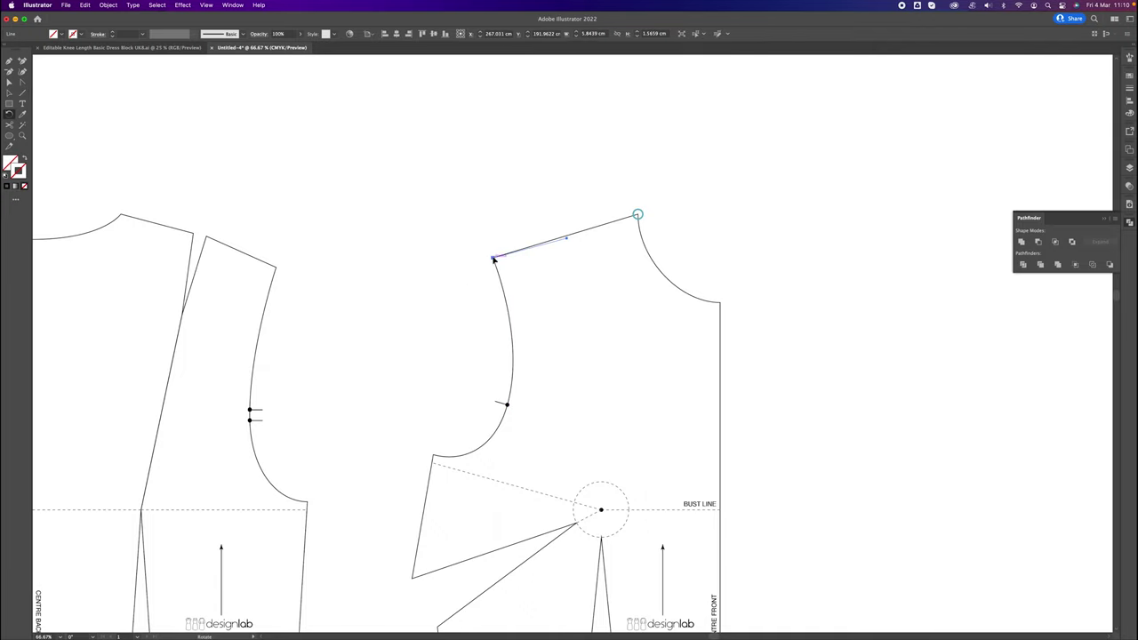
mouse_move(572, 241)
left_mouse_down()
mouse_move(570, 260)
mouse_move(567, 236)
left_mouse_up()
Step: Give the front shoulder marking line a 3 pt stroke in colour 62b4c7
double_click(19, 171)
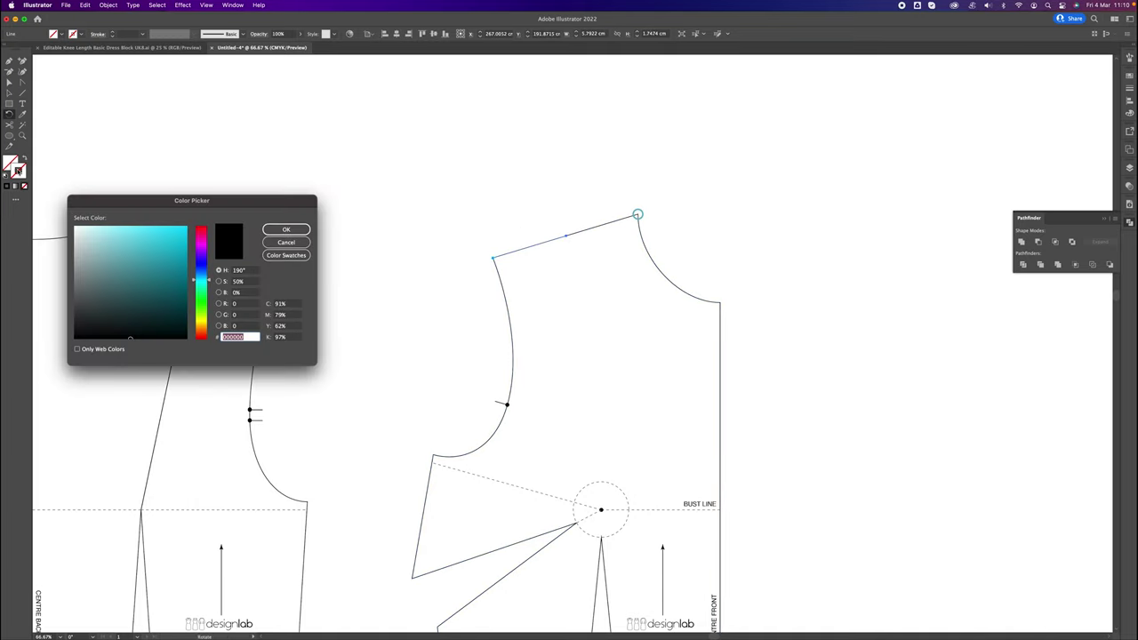
type("62b4c7")
key("Return")
left_click(1130, 90)
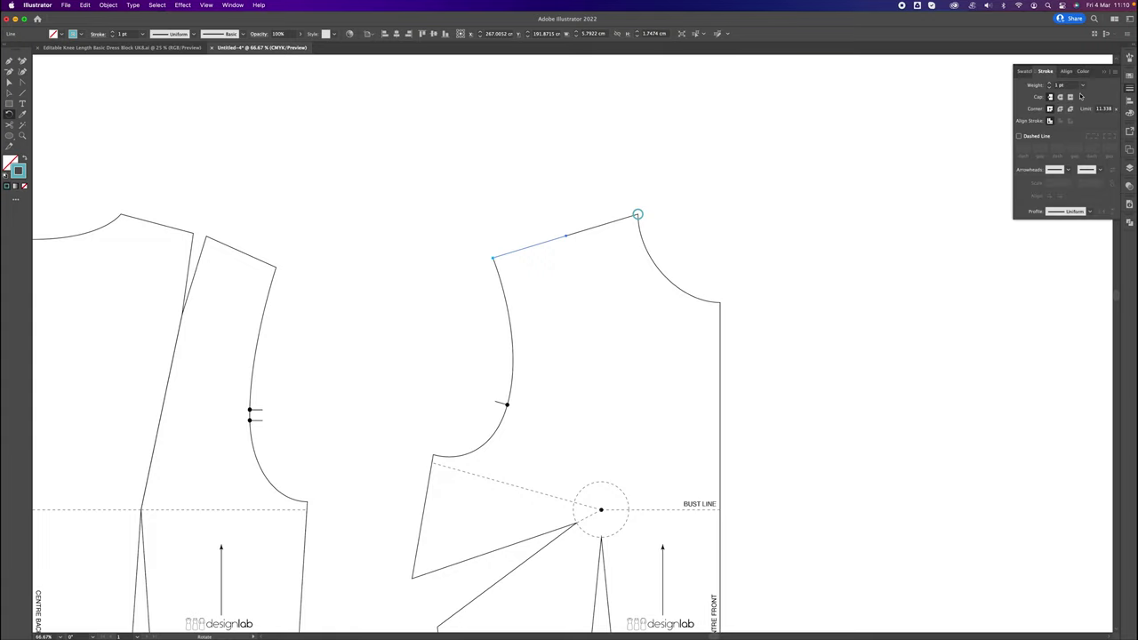
left_click(1051, 83)
left_click(1050, 83)
mouse_move(568, 236)
left_mouse_down()
mouse_move(551, 299)
mouse_move(433, 204)
mouse_move(542, 285)
mouse_move(561, 238)
left_mouse_up()
key("v")
key("super+shift+a")
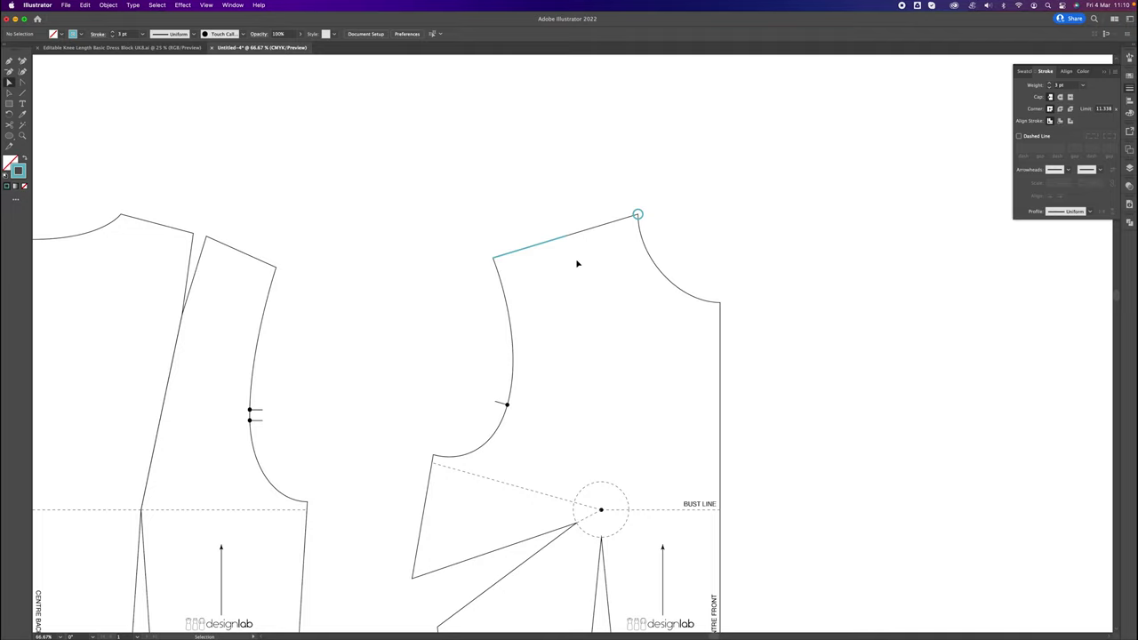
Step: Move the front panel's side bust dart tip onto the bust point at the centre of the dashed circle
key("super+minus")
left_click_drag(577, 264, 561, 154)
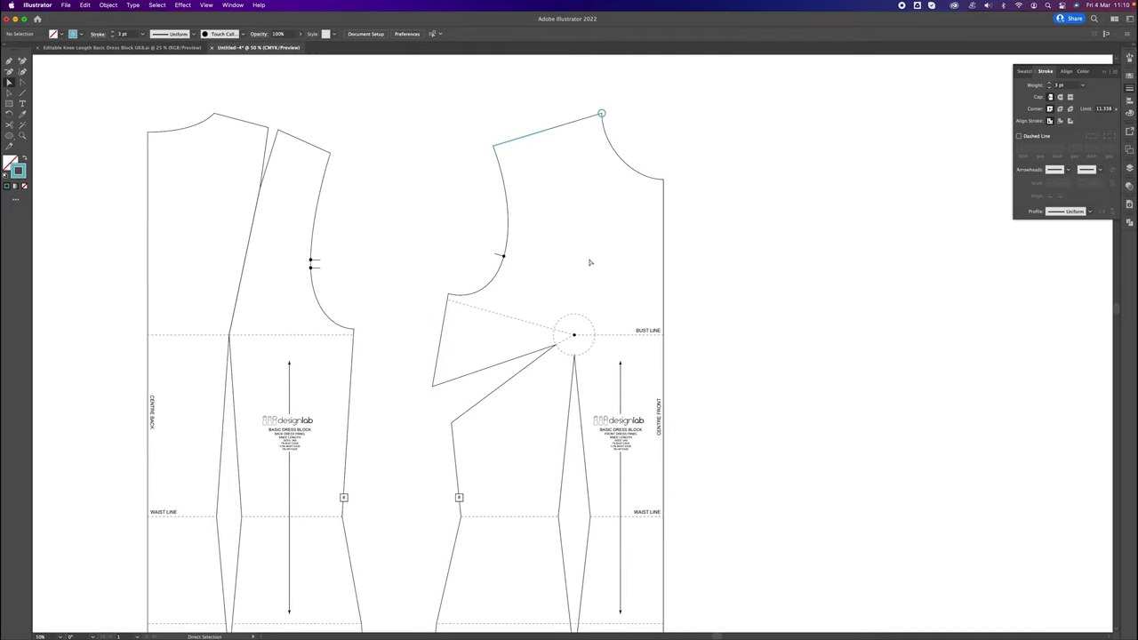
left_click_drag(527, 374, 478, 283)
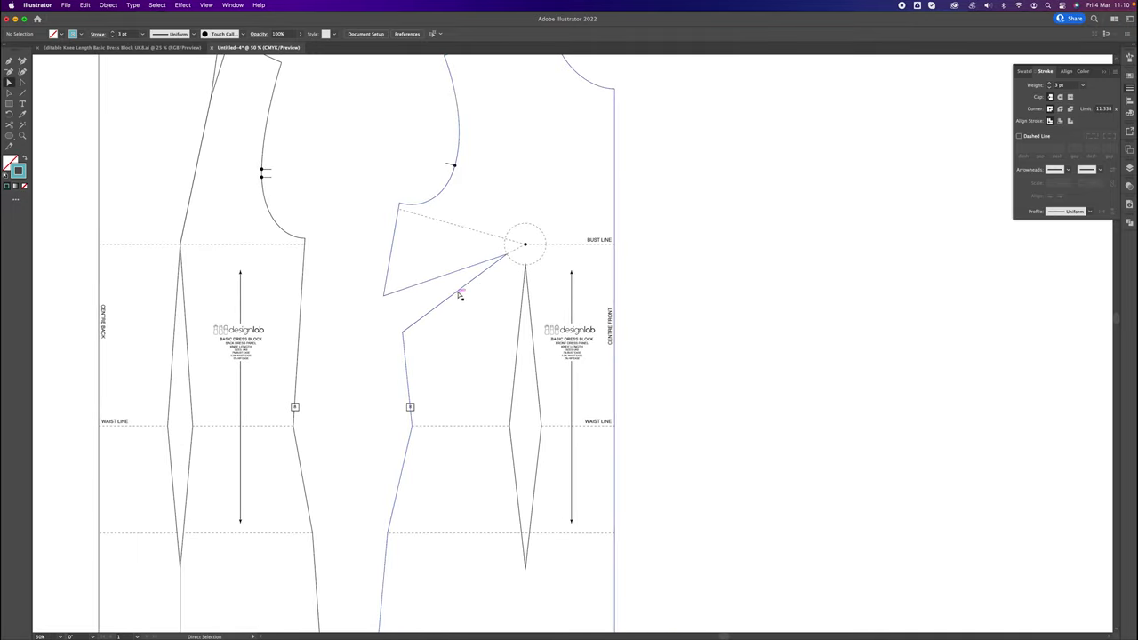
left_click_drag(547, 177, 545, 246)
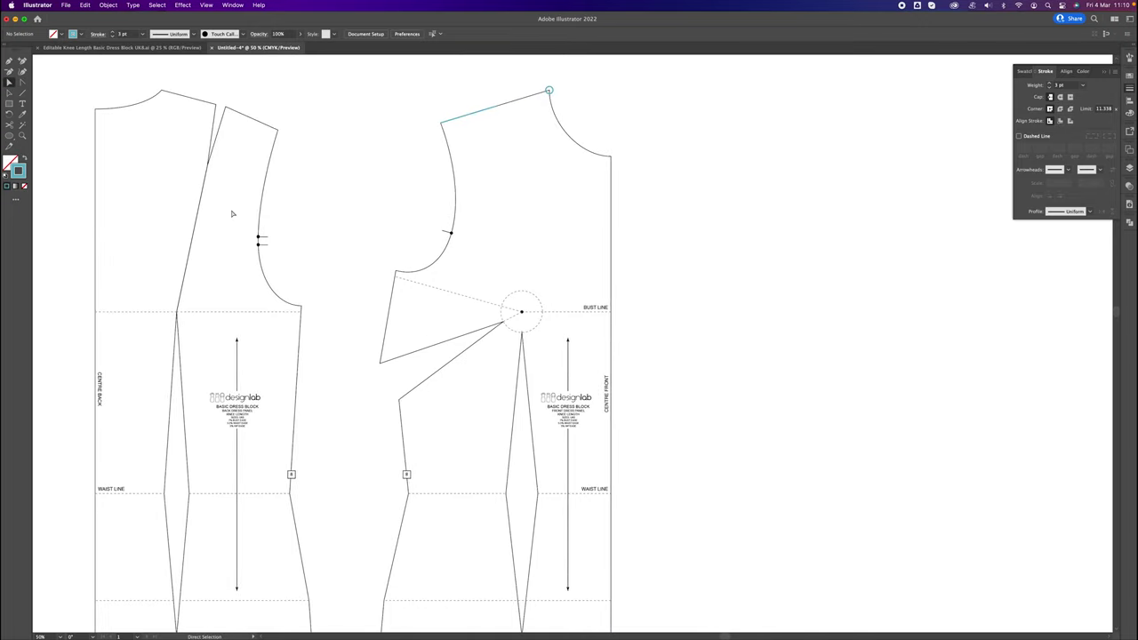
left_click(483, 340)
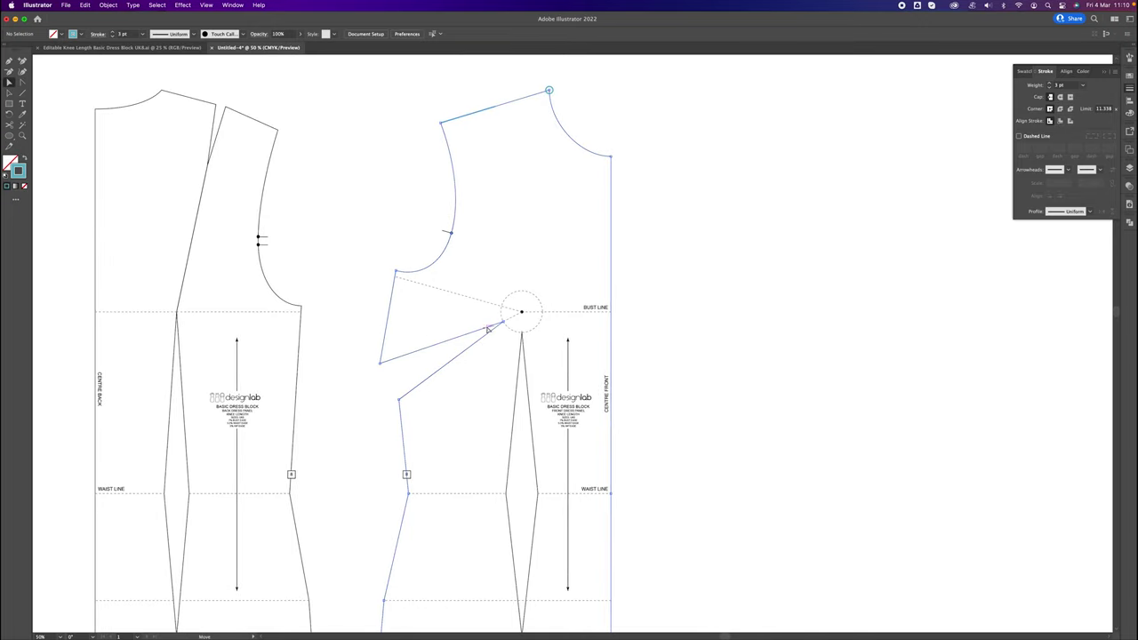
left_click_drag(503, 327, 522, 312)
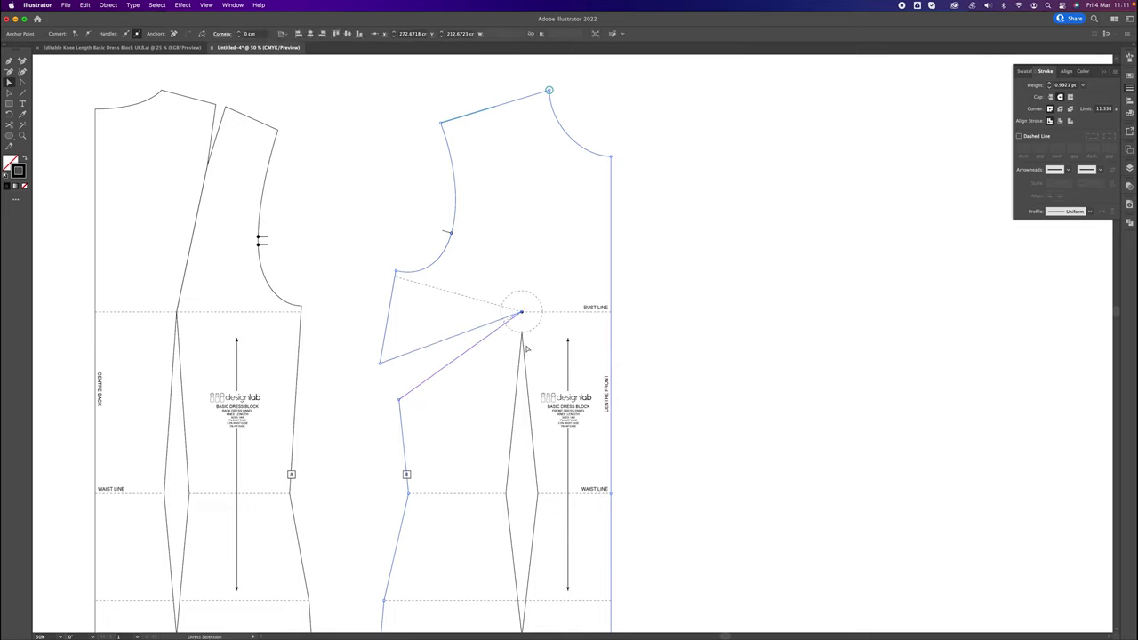
Step: Move the upper tip of the front panel's waist dart onto the bust point at the centre of the dashed circle
left_click(525, 349)
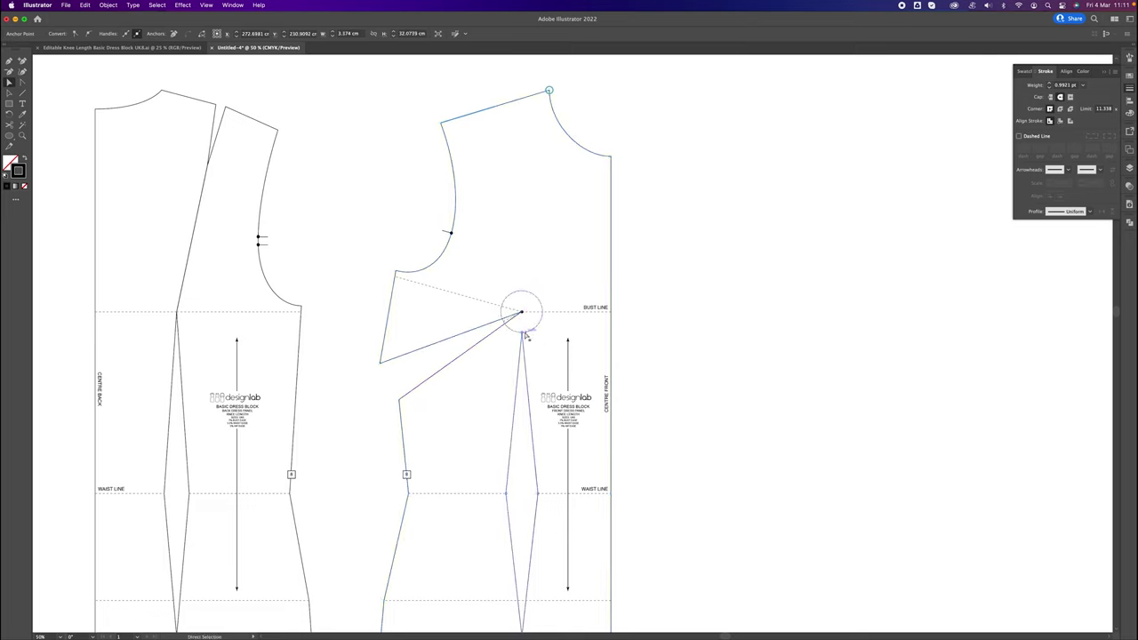
left_click_drag(523, 333, 522, 312)
left_click(521, 193)
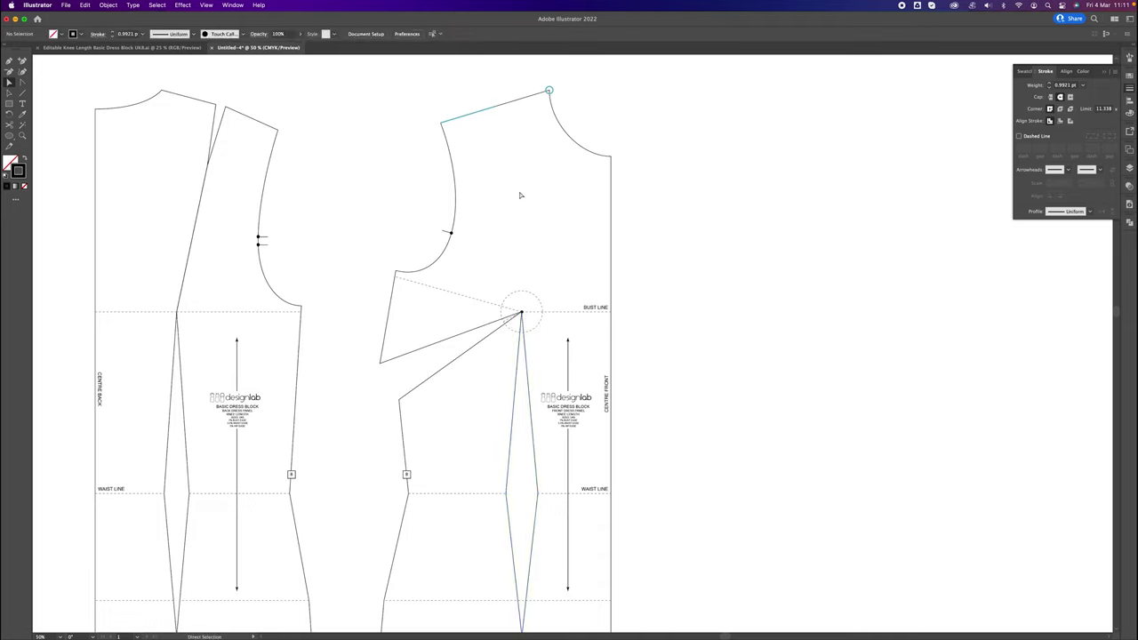
Step: Cut the front panel outline with the Scissors at the bust point and at the inner end of the shoulder marking line
left_click(444, 258)
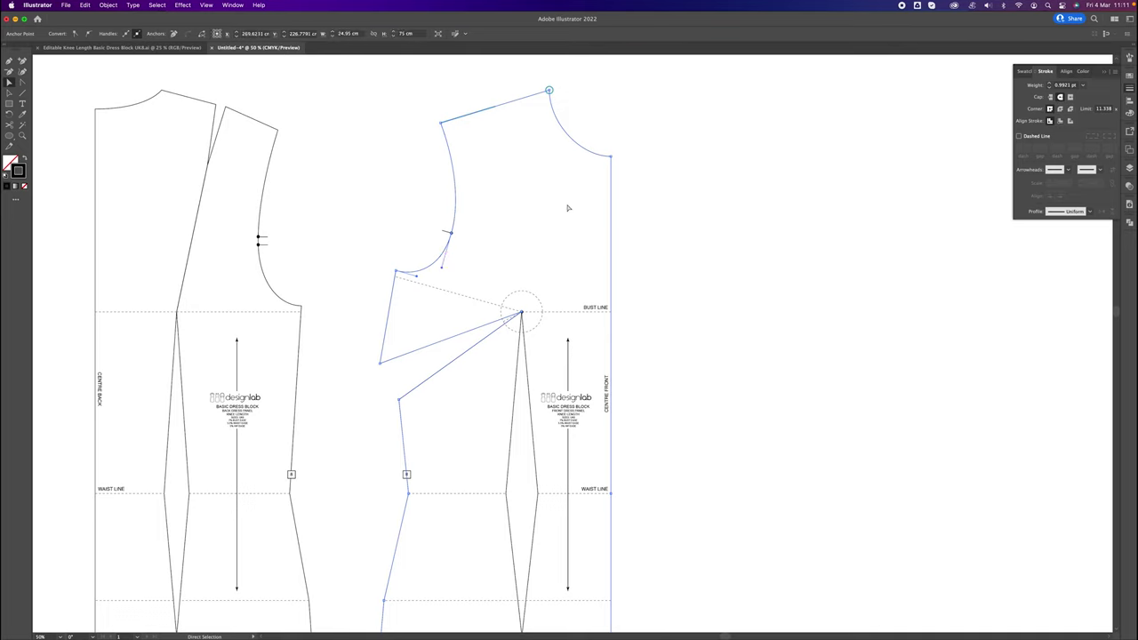
left_click(9, 124)
left_click(523, 312)
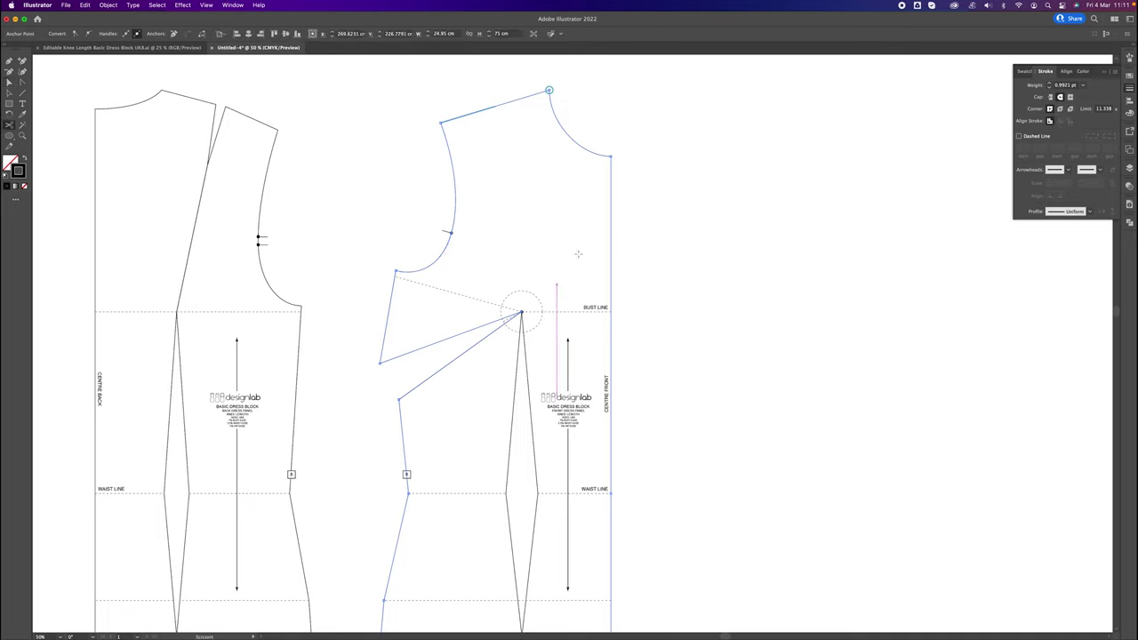
left_click(500, 104)
Step: Close the cut armhole section and the remaining front section into separate shapes with Pathfinder Unite
key("a")
left_click(506, 158)
left_click(455, 166)
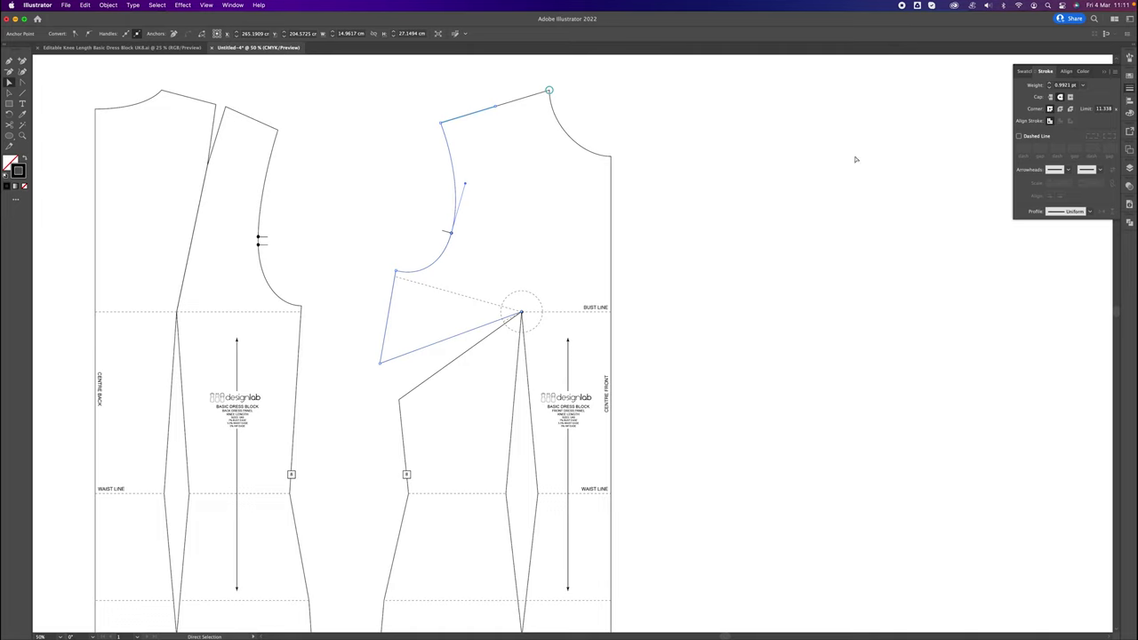
left_click(1130, 222)
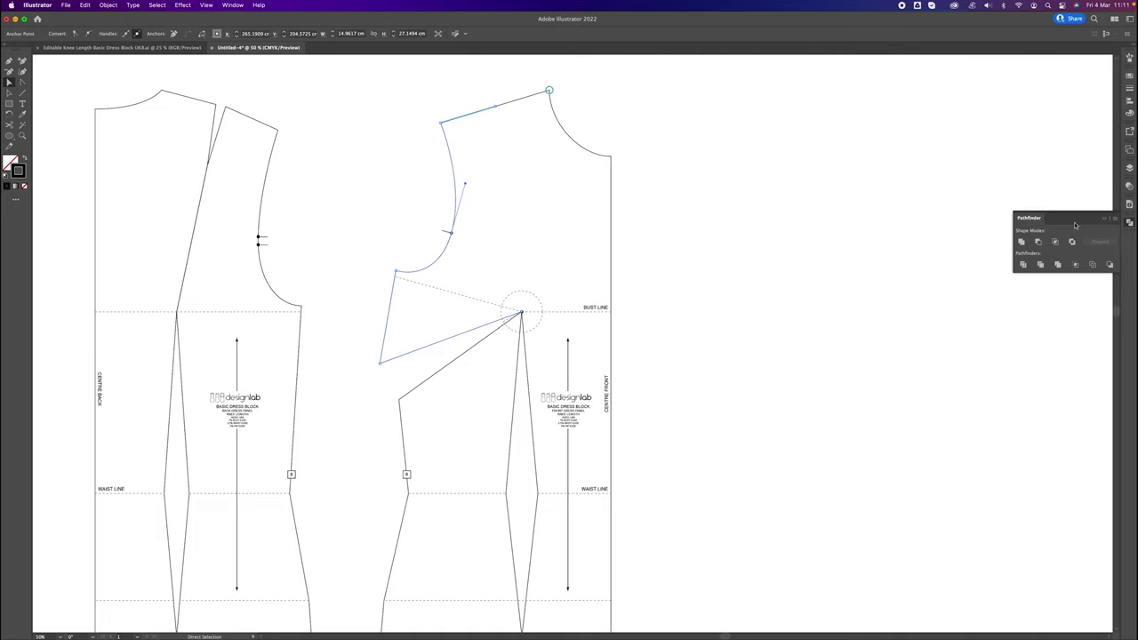
left_click(1022, 241)
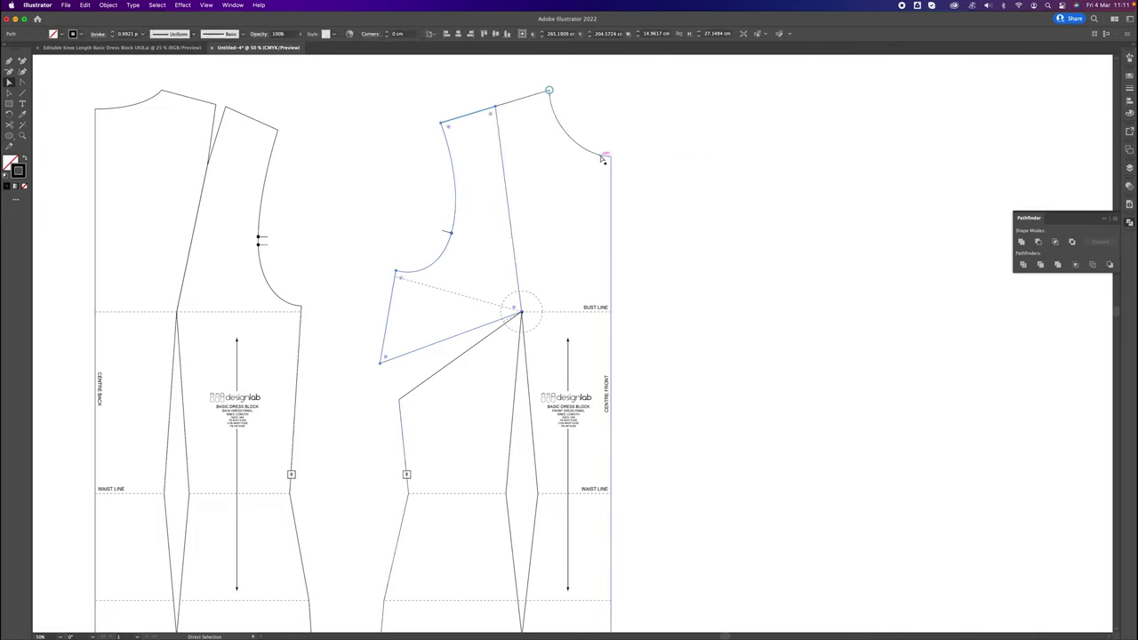
left_click(604, 156)
left_click(613, 133)
left_click(594, 156)
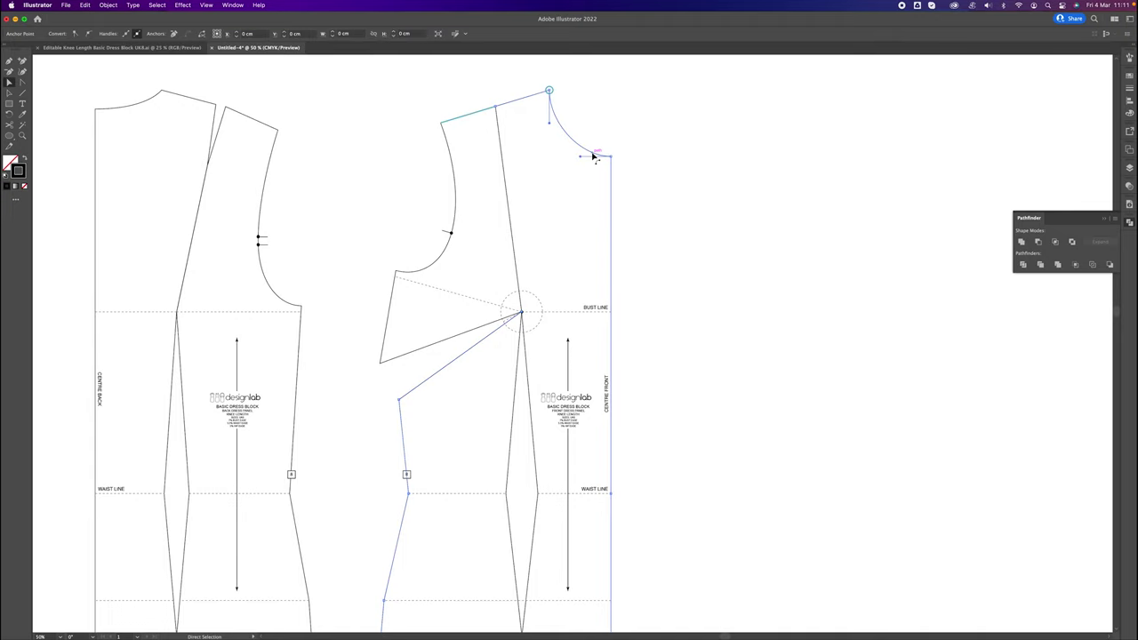
left_click(1021, 242)
left_click(549, 189)
Step: Delete the teal marking line from the front shoulder seam
scroll(544, 196, "down", 2)
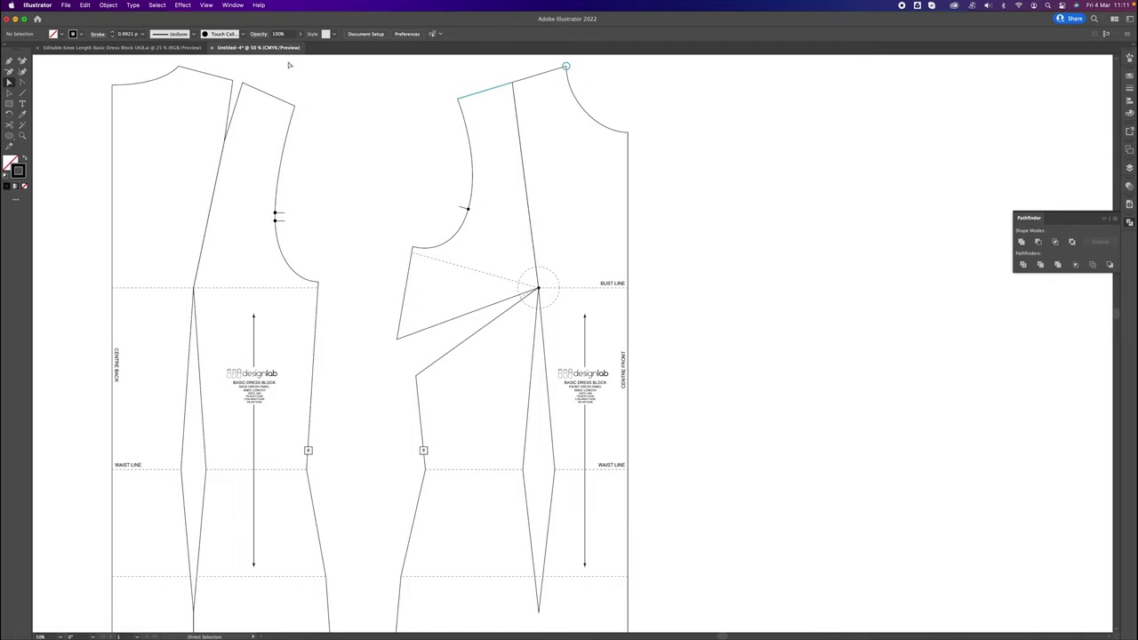
left_click(486, 92)
key("Delete")
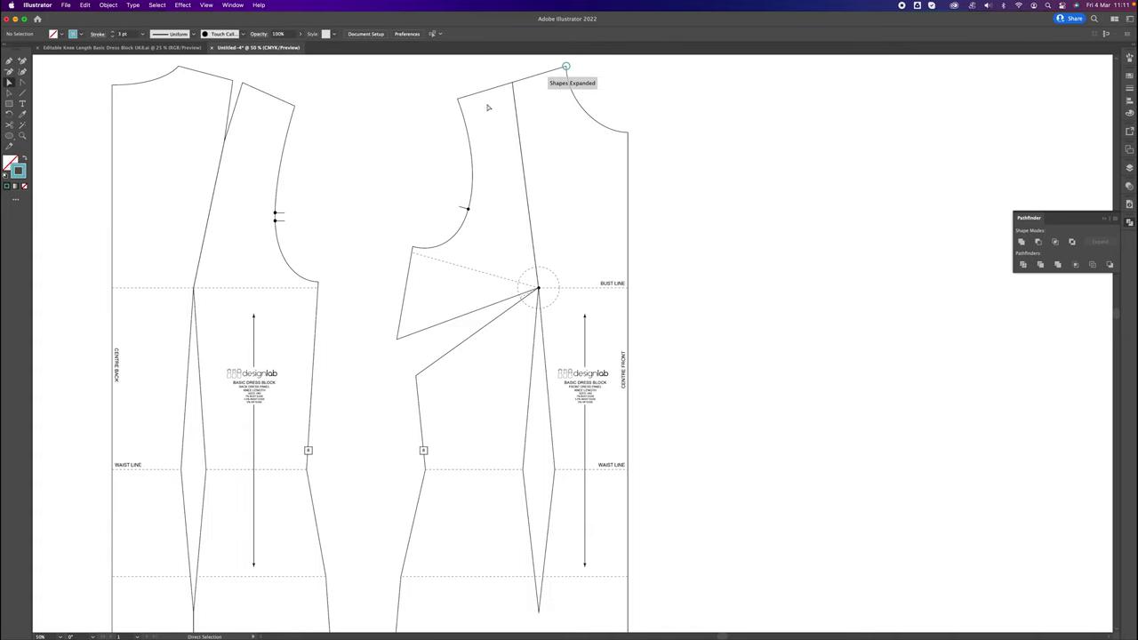
Step: Ungroup the front dress panel so its parts can be selected separately
left_click(8, 92)
left_click(485, 281)
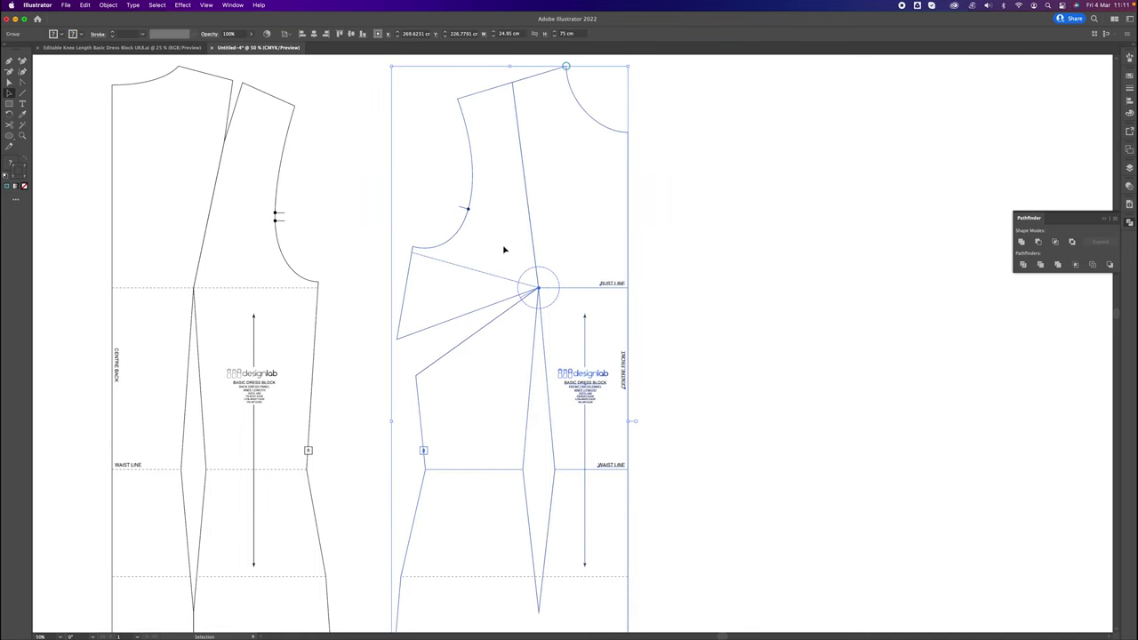
key("super")
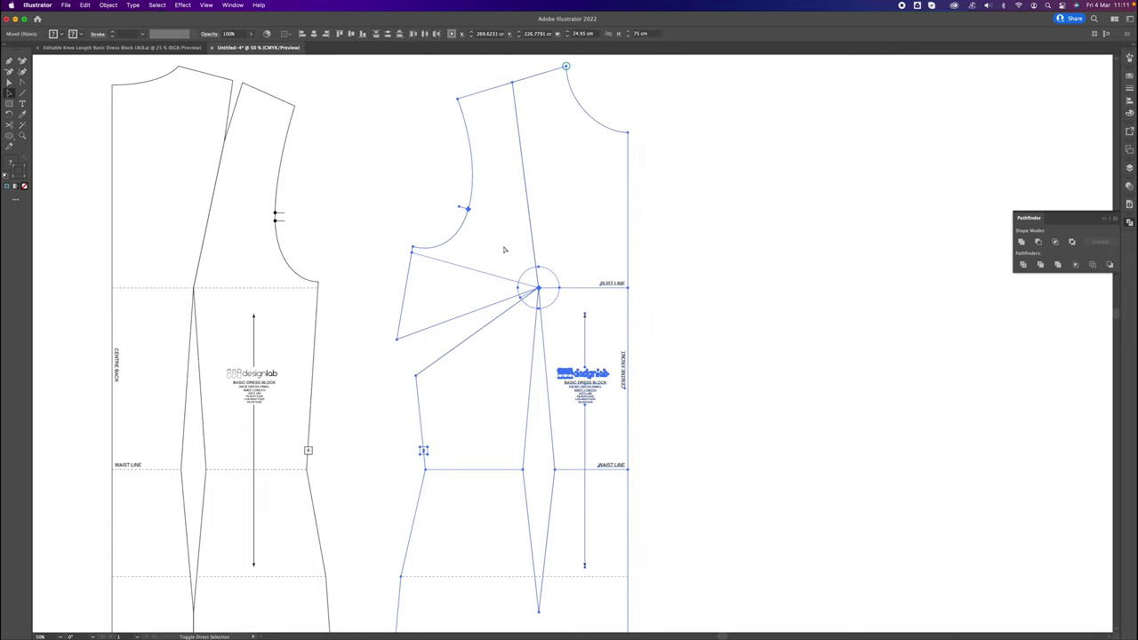
left_click(503, 250)
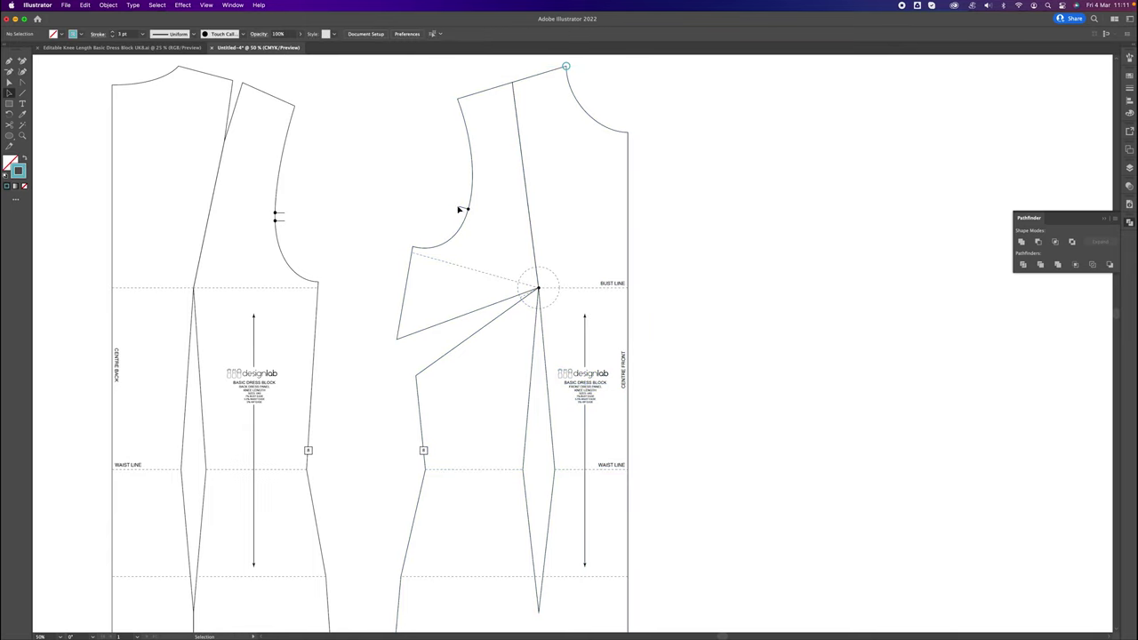
Step: Rotate the front armhole section with its notch and dashed dart line about the bust point until the side bust dart closes
left_click(459, 233)
left_click(457, 233)
left_click(553, 271)
left_click(564, 236)
left_click_drag(390, 181, 485, 271)
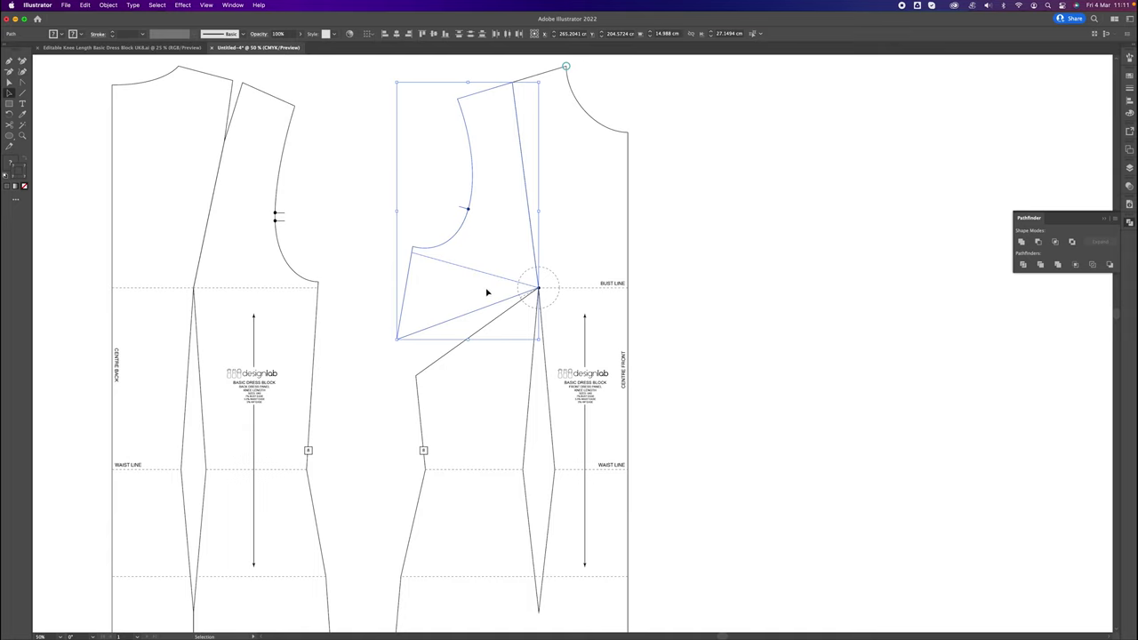
left_click(10, 116)
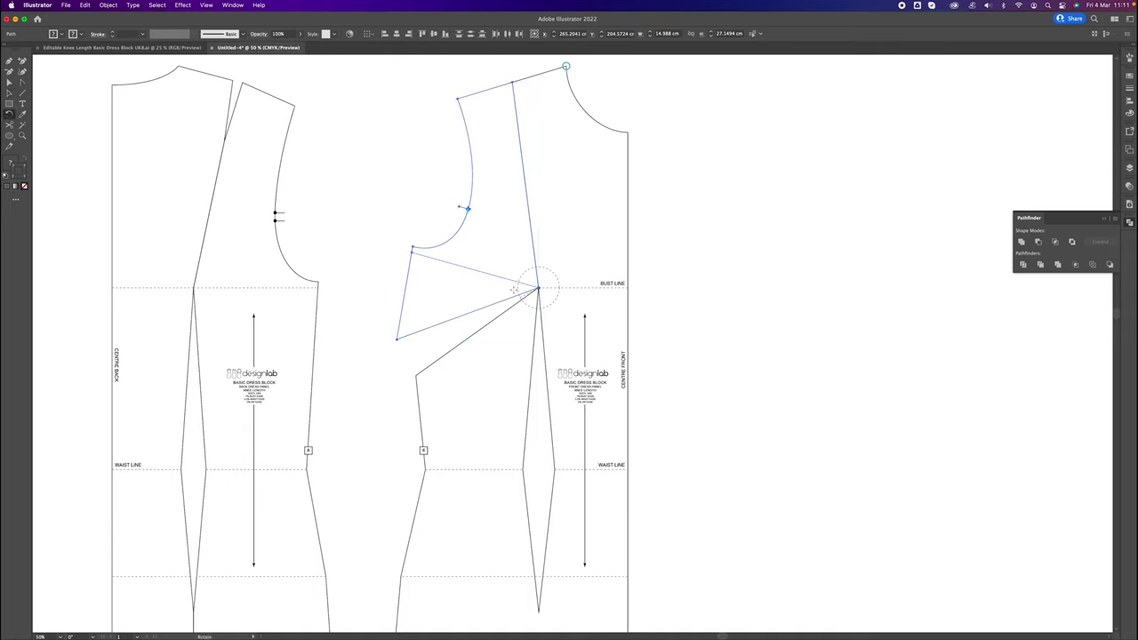
left_click_drag(454, 320, 415, 305)
key("a")
left_click(464, 332)
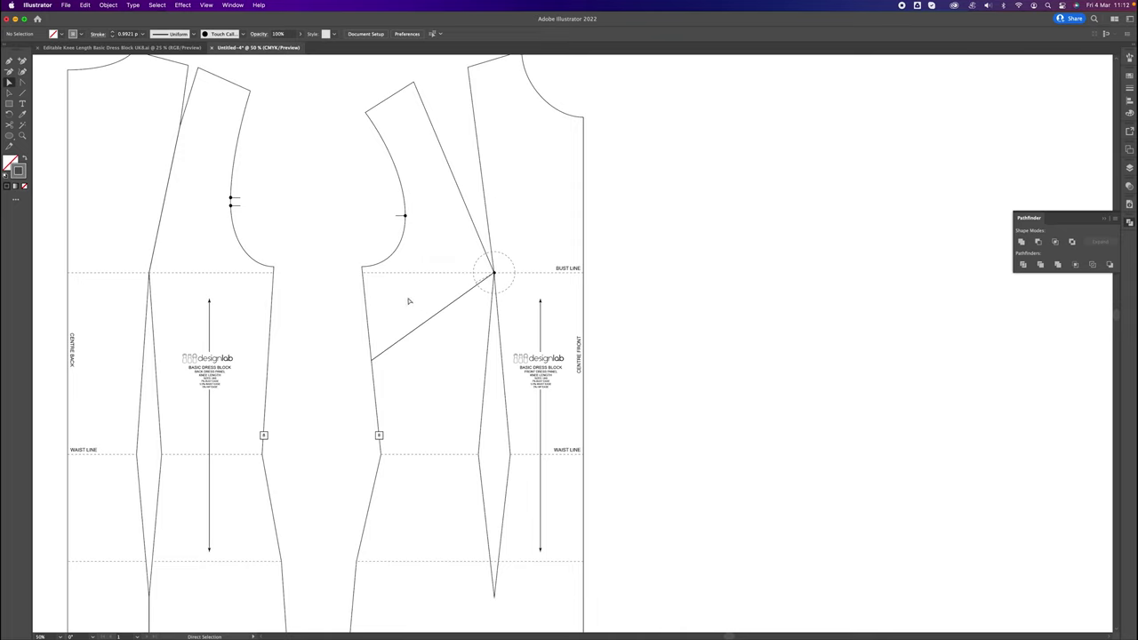
Step: Try to unite the rotated armhole section with the rest of the front panel along the closed dart line
left_click(437, 330)
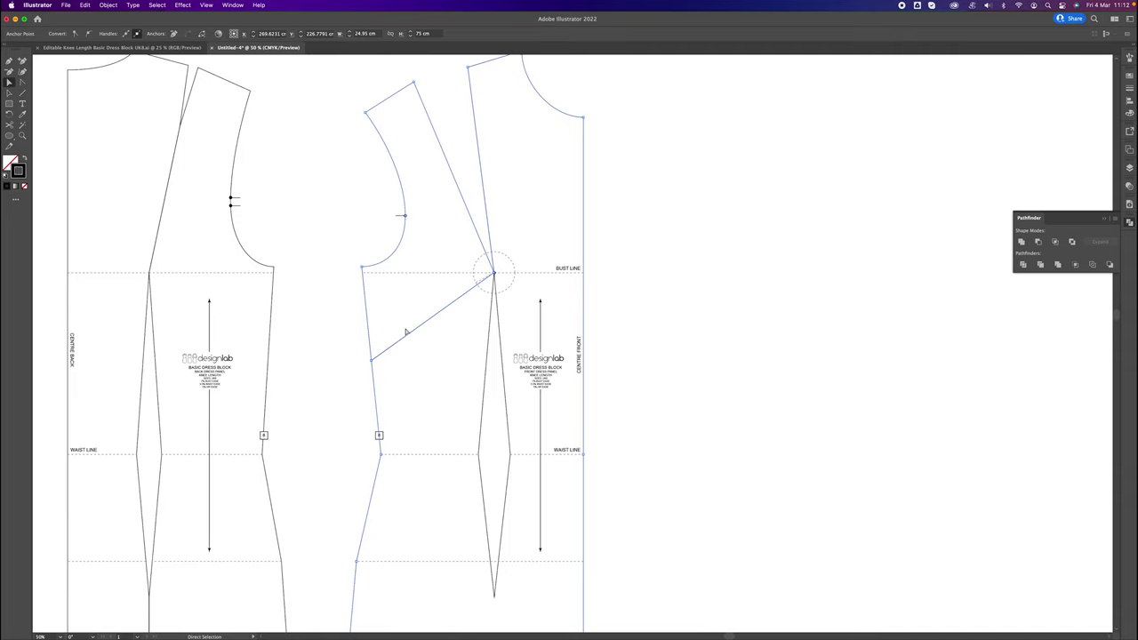
left_click(1023, 242)
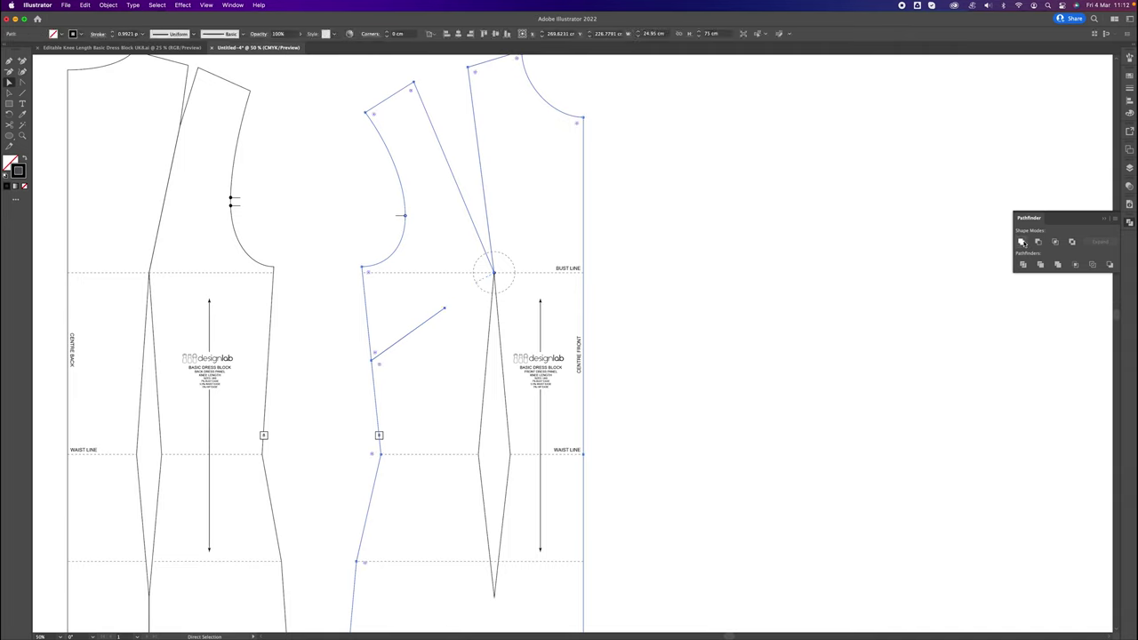
left_click(456, 309)
left_click(453, 307)
left_click_drag(450, 307, 450, 325)
key("super+z")
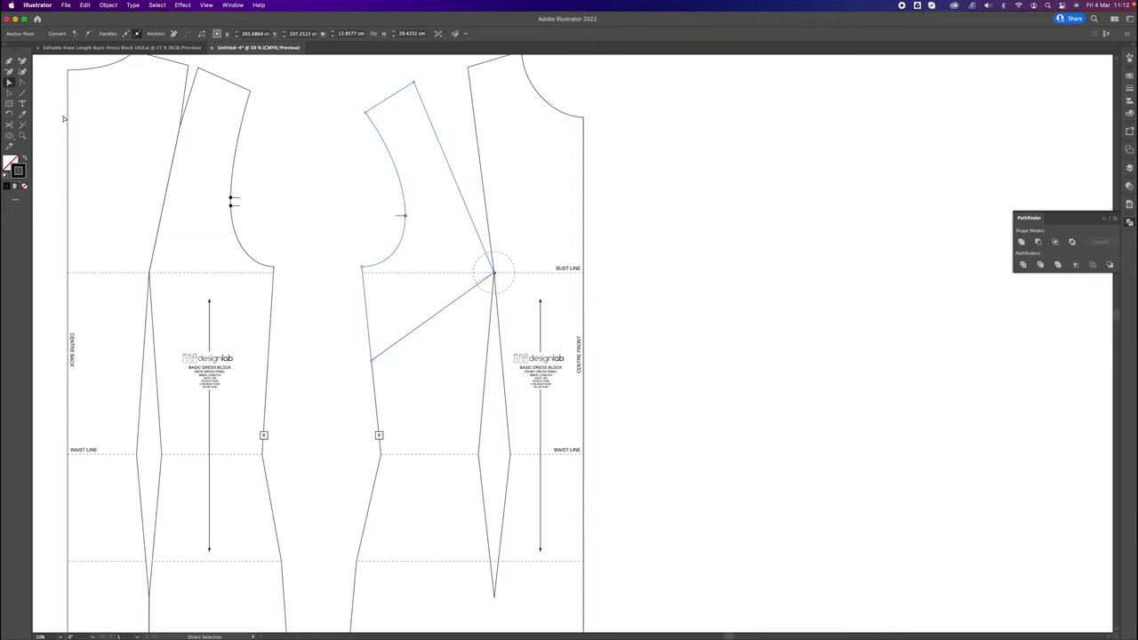
Step: Add an anchor point midway along the armhole section's closed dart edge and pull it slightly over the lower front section
left_click(22, 61)
left_click(433, 316)
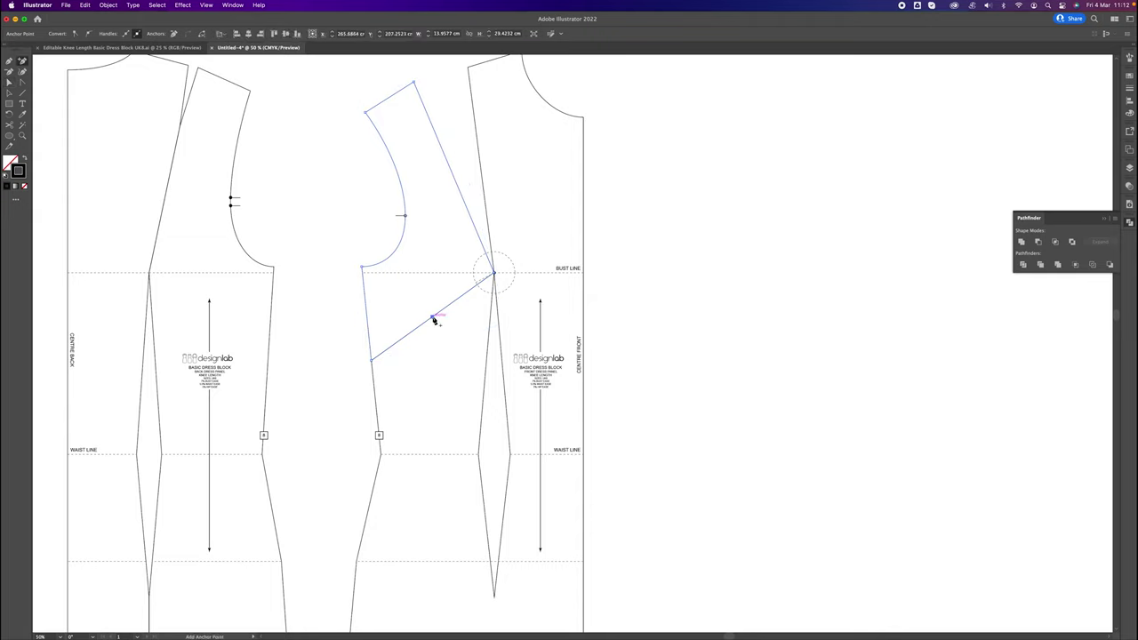
key("a")
left_click_drag(434, 316, 437, 326)
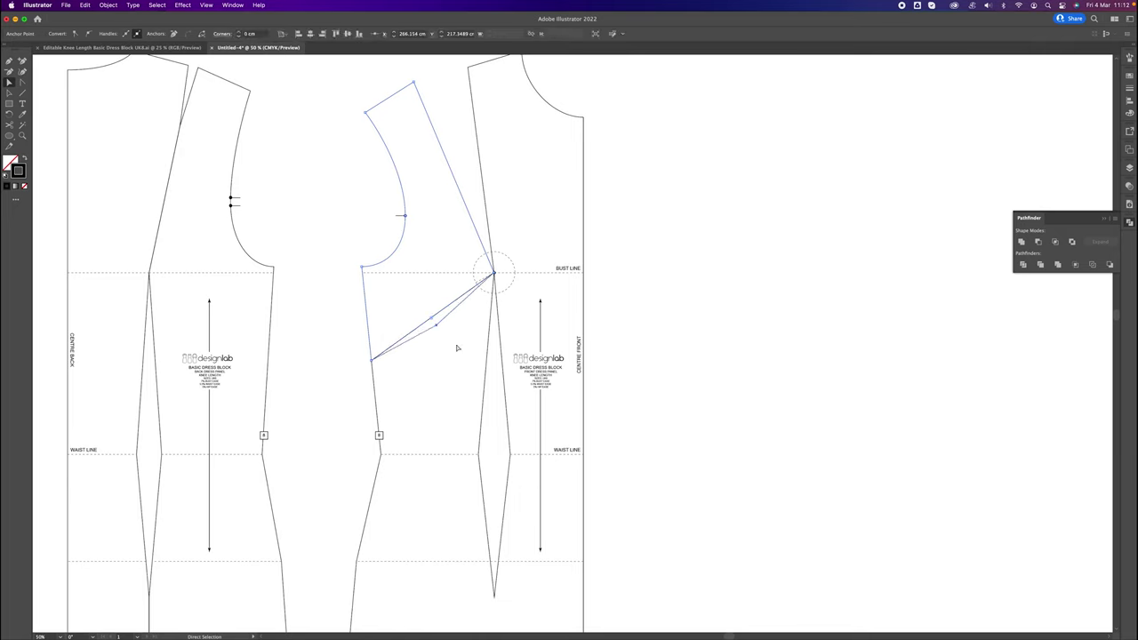
Step: Unite the overlapping armhole and main front sections, and delete the leftover anchor point on the side seam
left_click(435, 316)
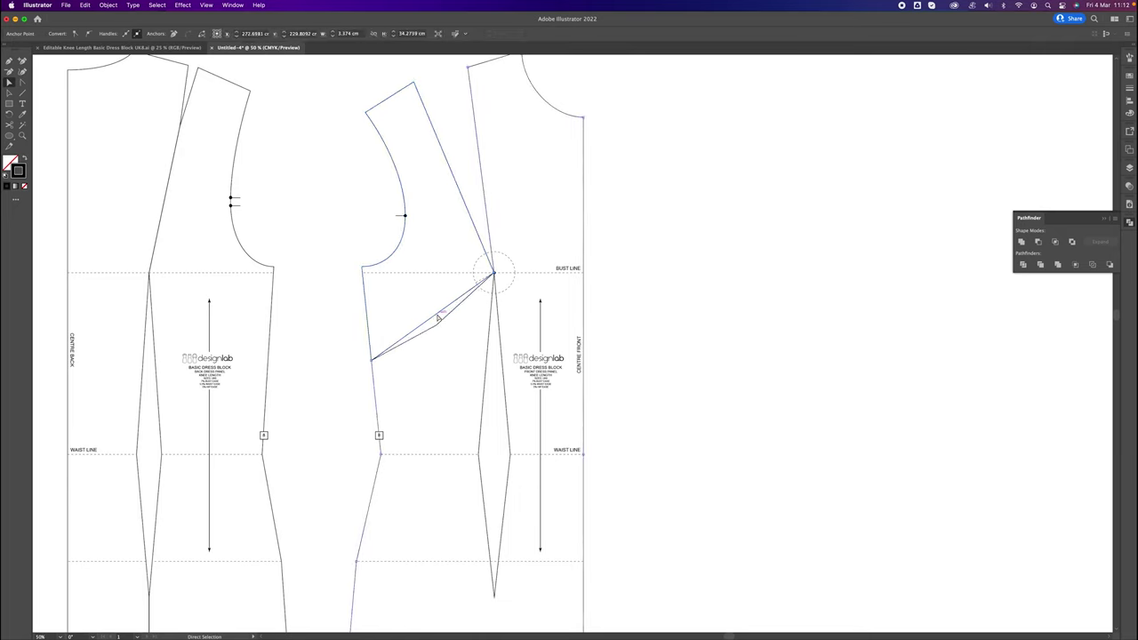
left_click(419, 306)
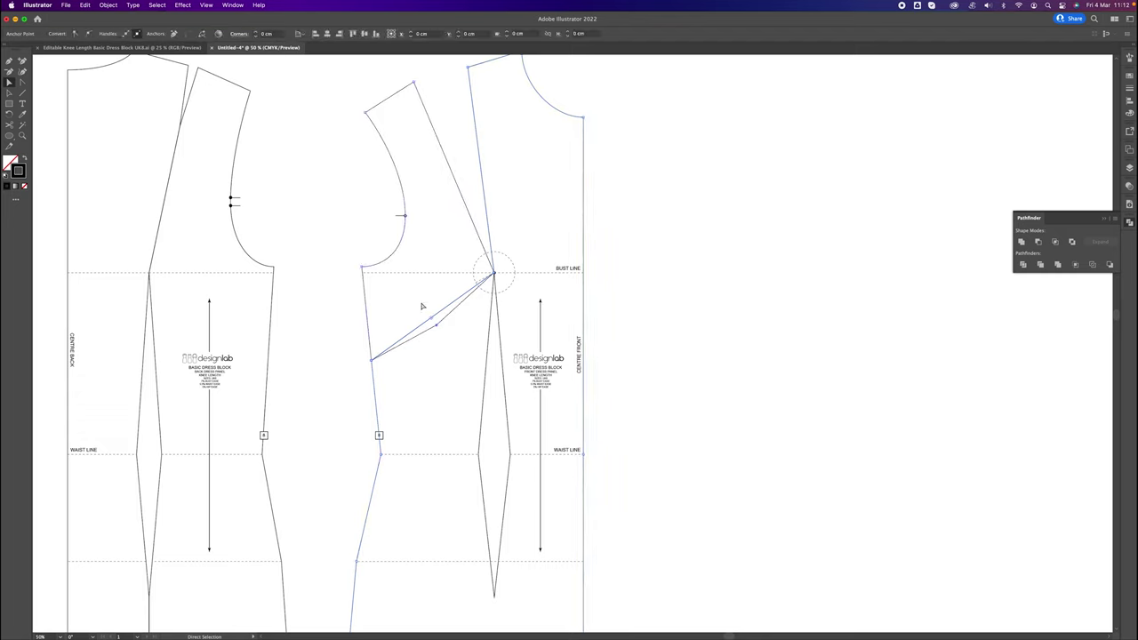
left_click_drag(408, 290, 458, 368)
left_click(1022, 241)
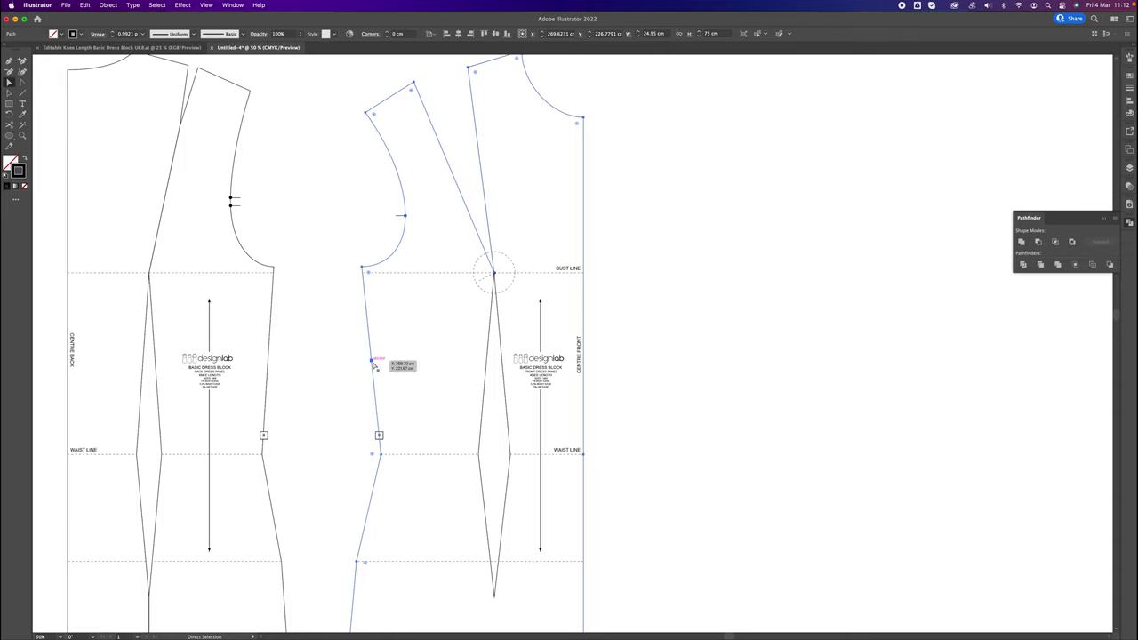
left_click(10, 73)
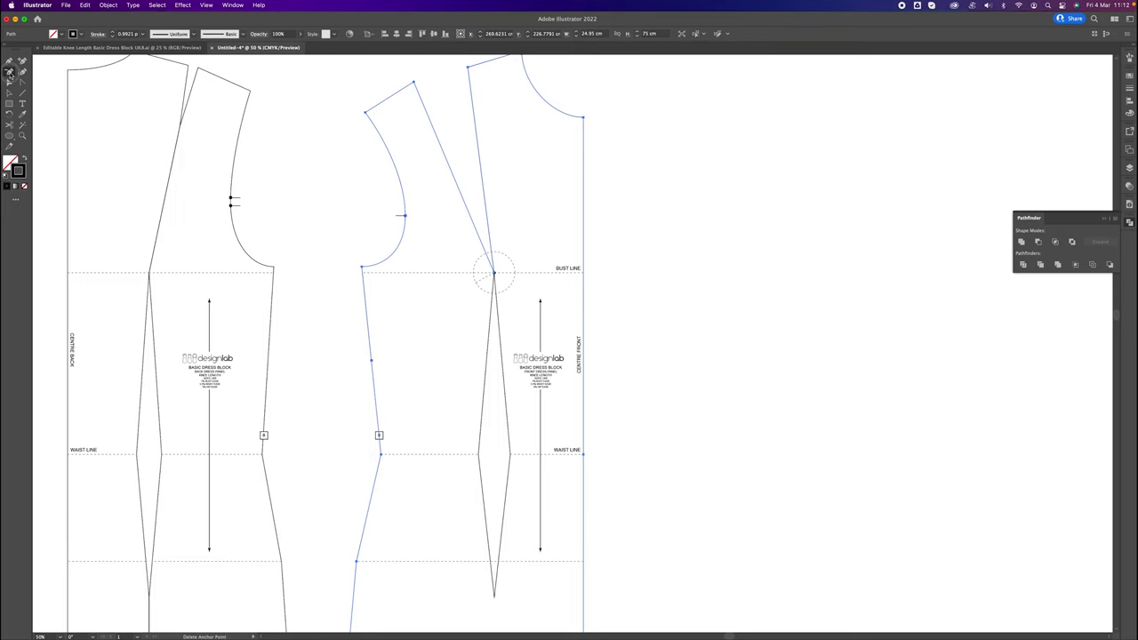
left_click(372, 361)
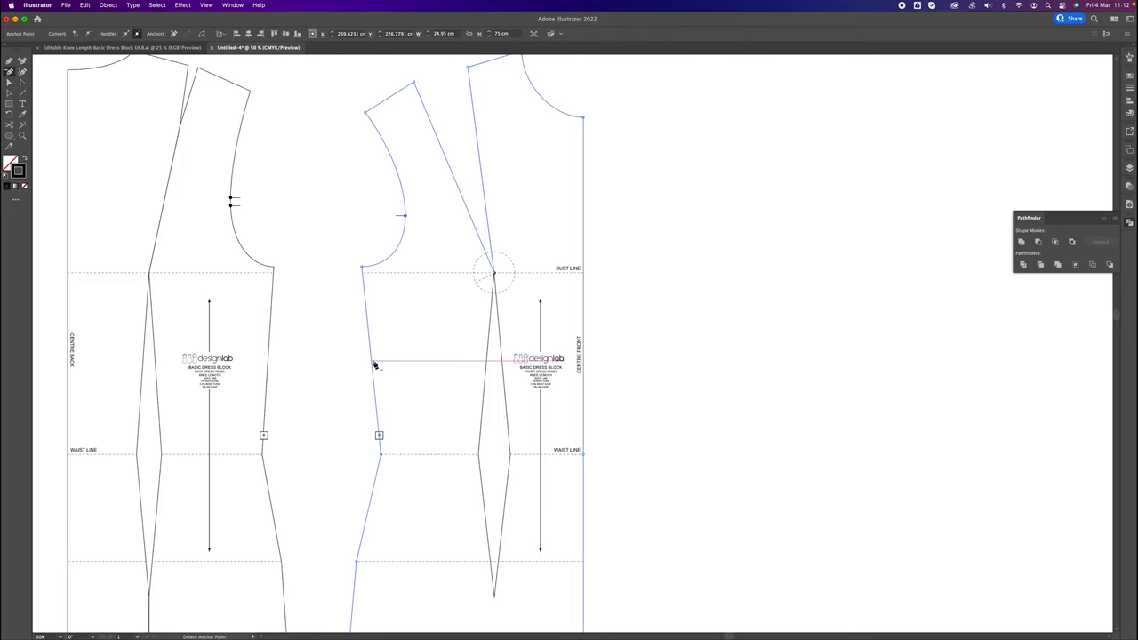
Step: Try deleting the front outline's anchor point at the bust point, and undo the deletion
left_click(494, 272)
key("super+z")
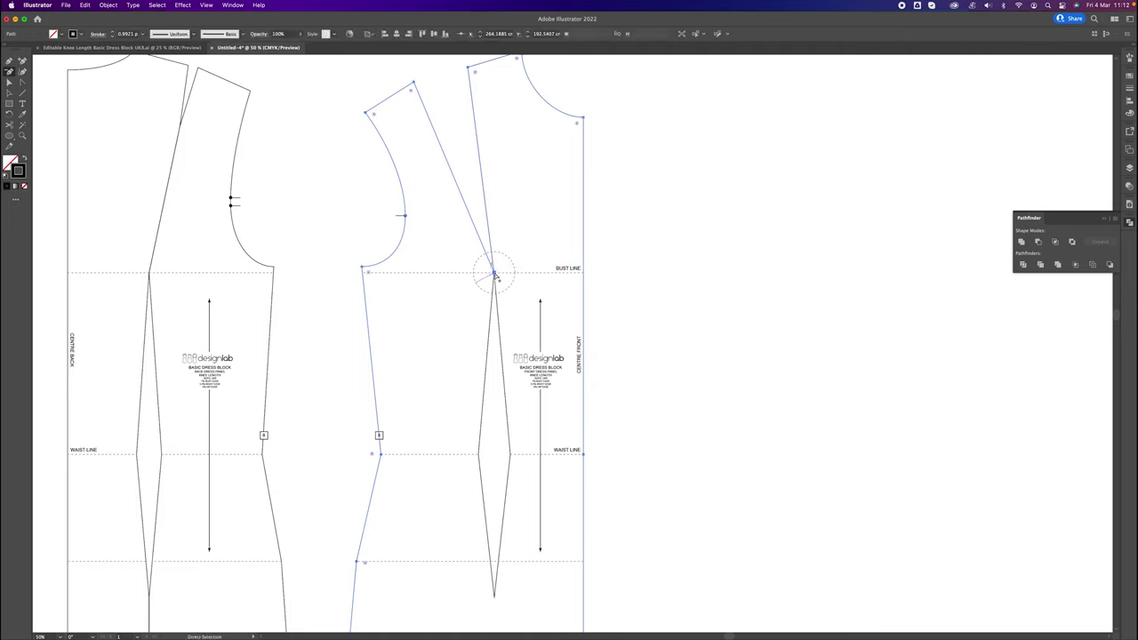
key("minus")
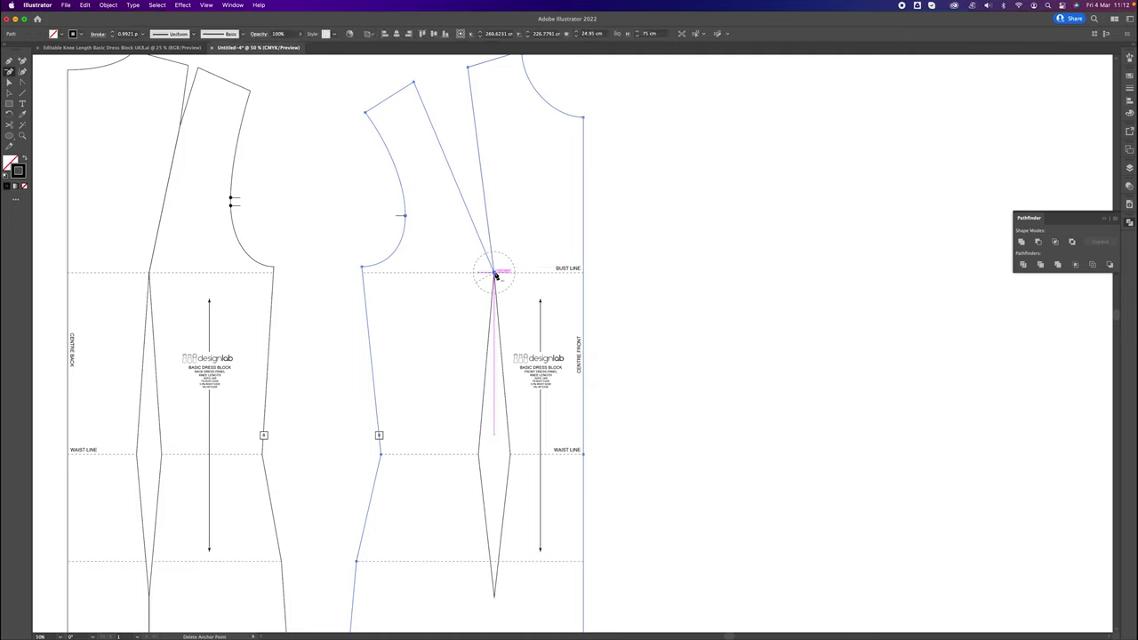
left_click(495, 275)
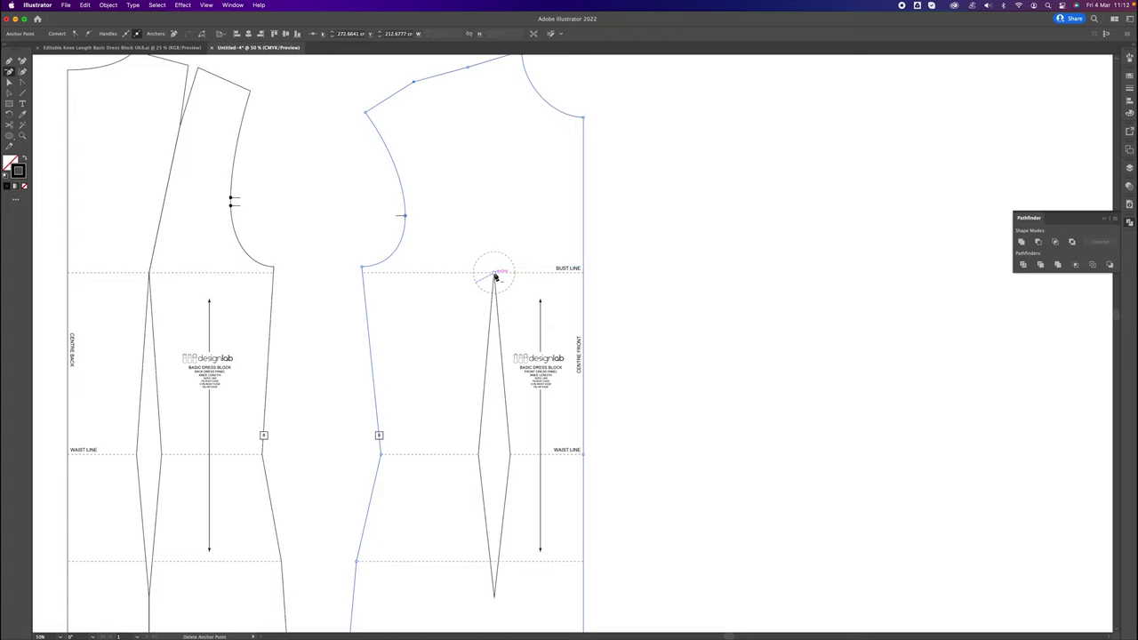
key("super+z")
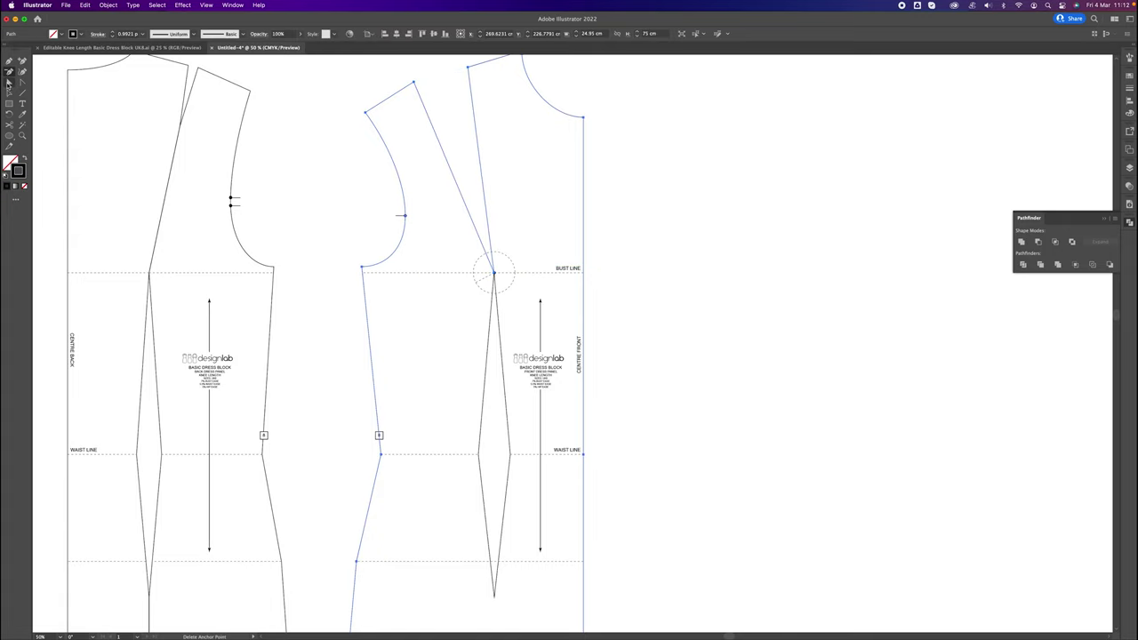
Step: Split the front waist dart into two halves by cutting it with the Scissors at its upper and lower tips
left_click(9, 82)
left_click(656, 254)
left_click_drag(655, 255, 691, 222)
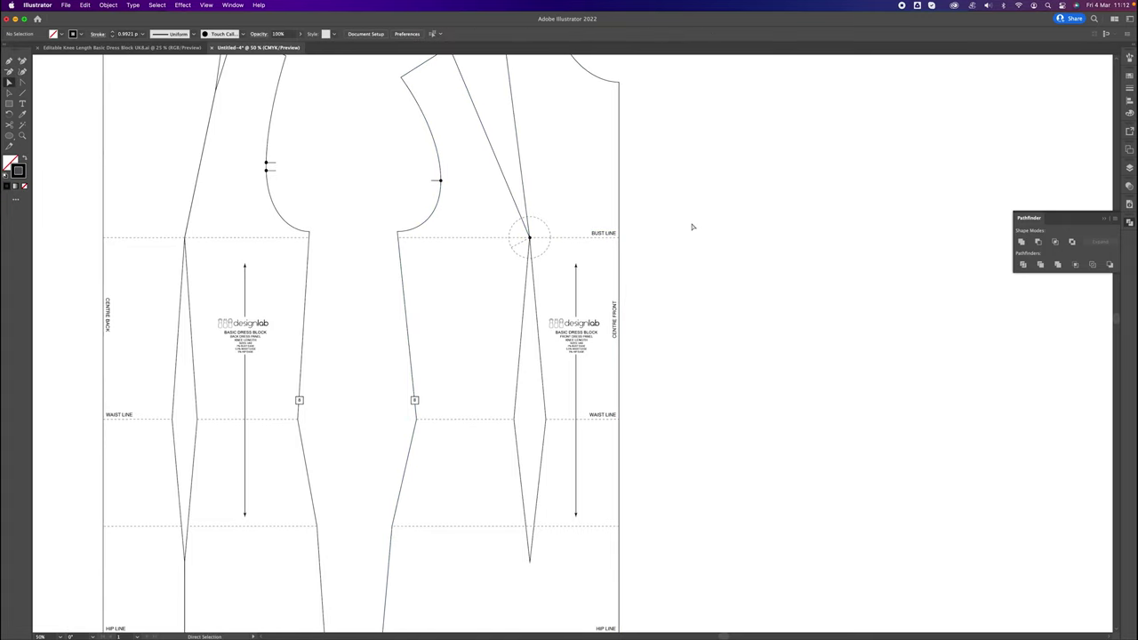
left_click_drag(681, 338, 688, 275)
key("super+minus")
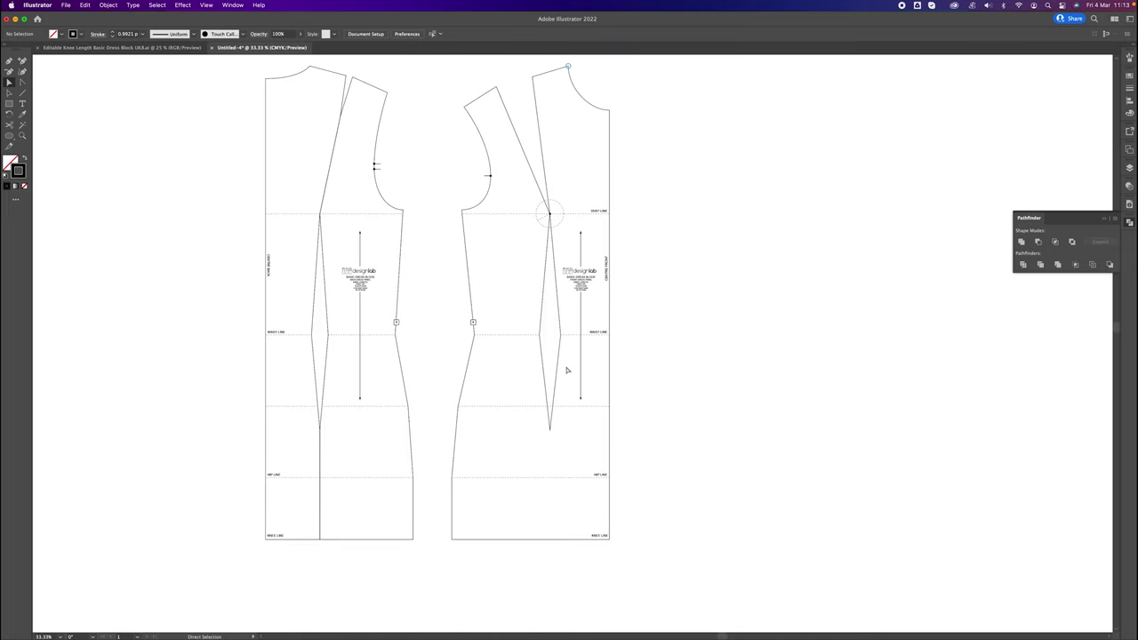
left_click(560, 371)
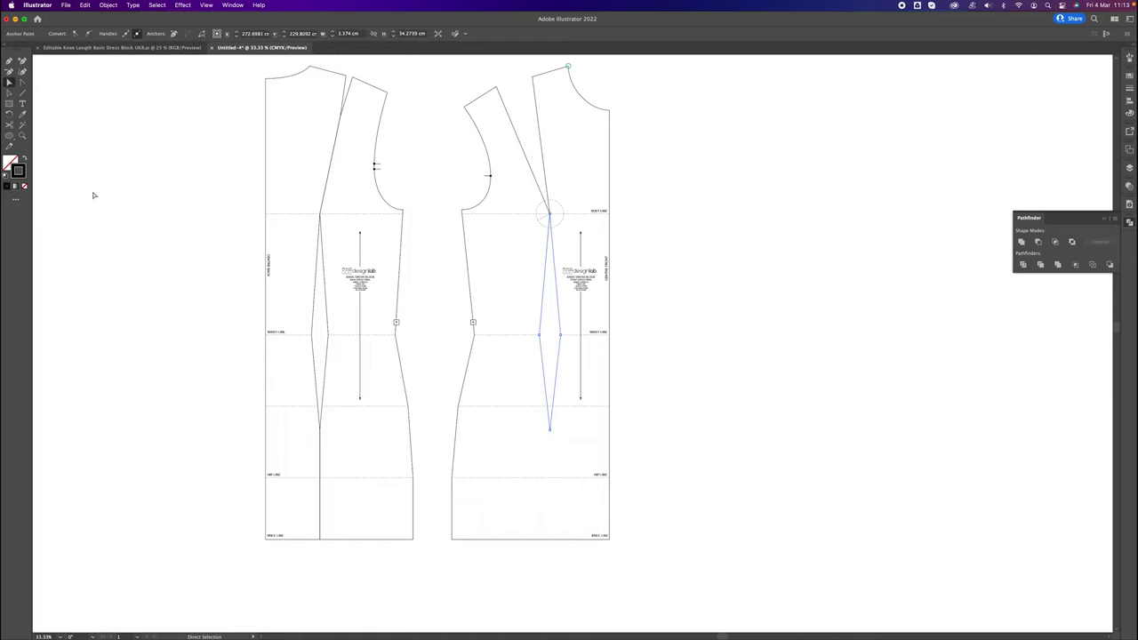
left_click(9, 125)
left_click(550, 214)
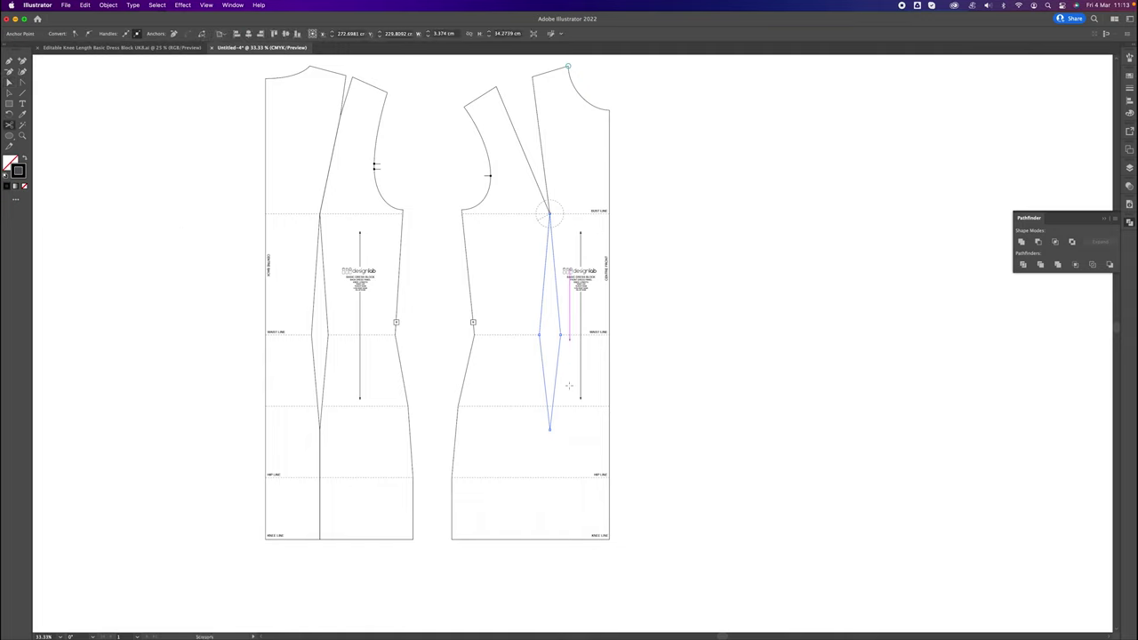
left_click(549, 429)
left_click(550, 430)
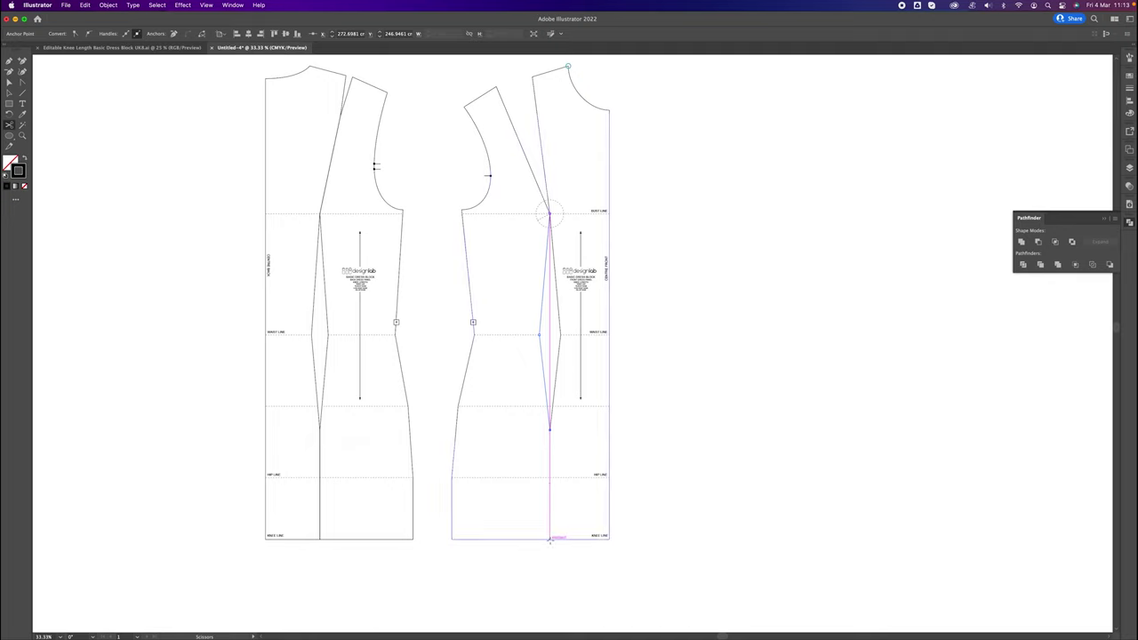
Step: Cut the front outline with the Scissors at the hem below the waist dart and at the bust point
left_click(550, 538)
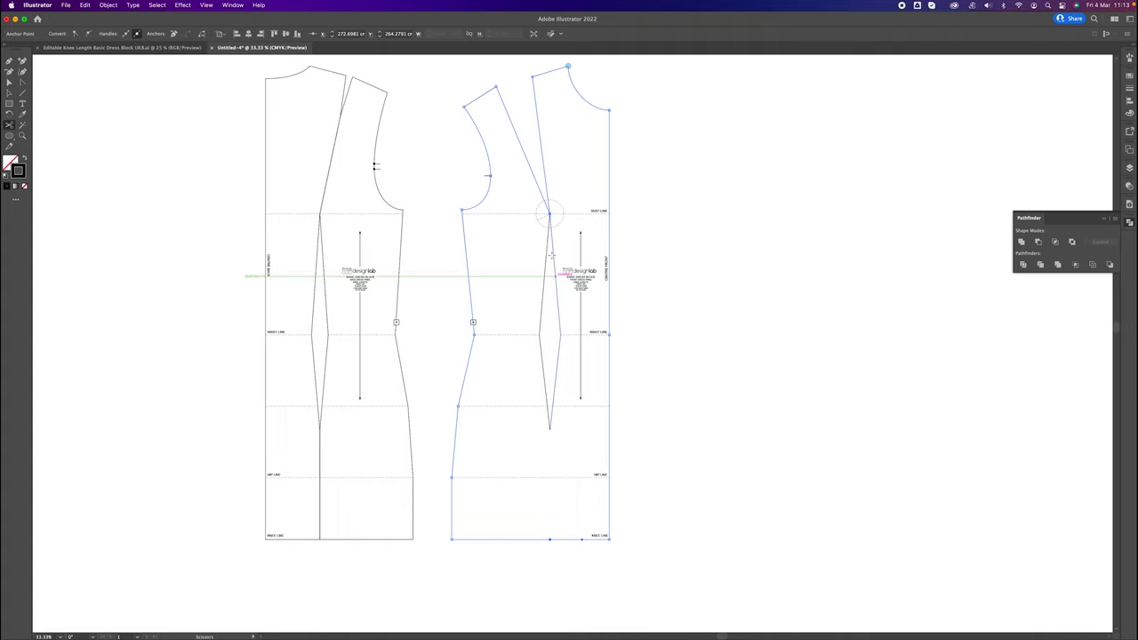
left_click(550, 214)
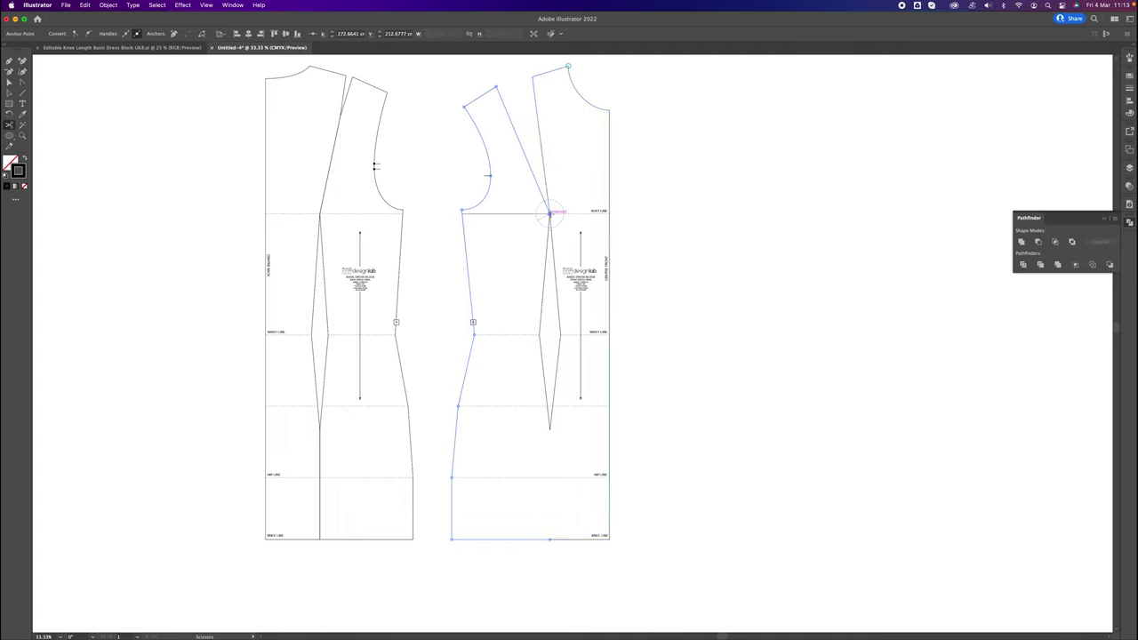
key("v")
left_click(543, 206)
left_click(538, 185)
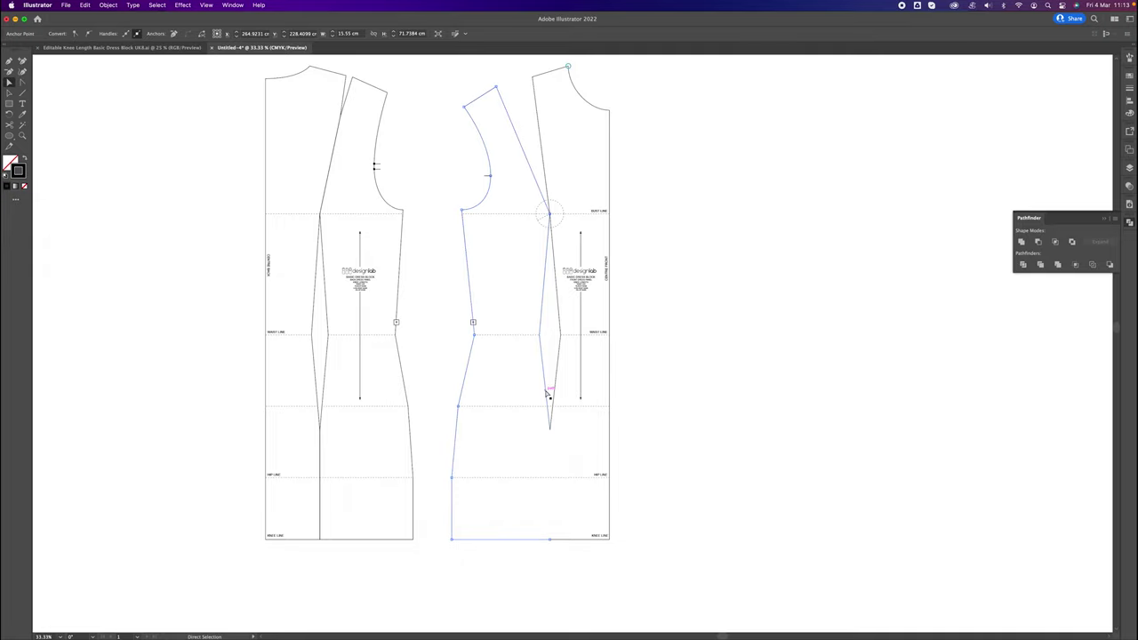
Step: Join the side front panel's outline to the side-seam half of the waist dart at the bust point
left_click(548, 255)
key("super+equal")
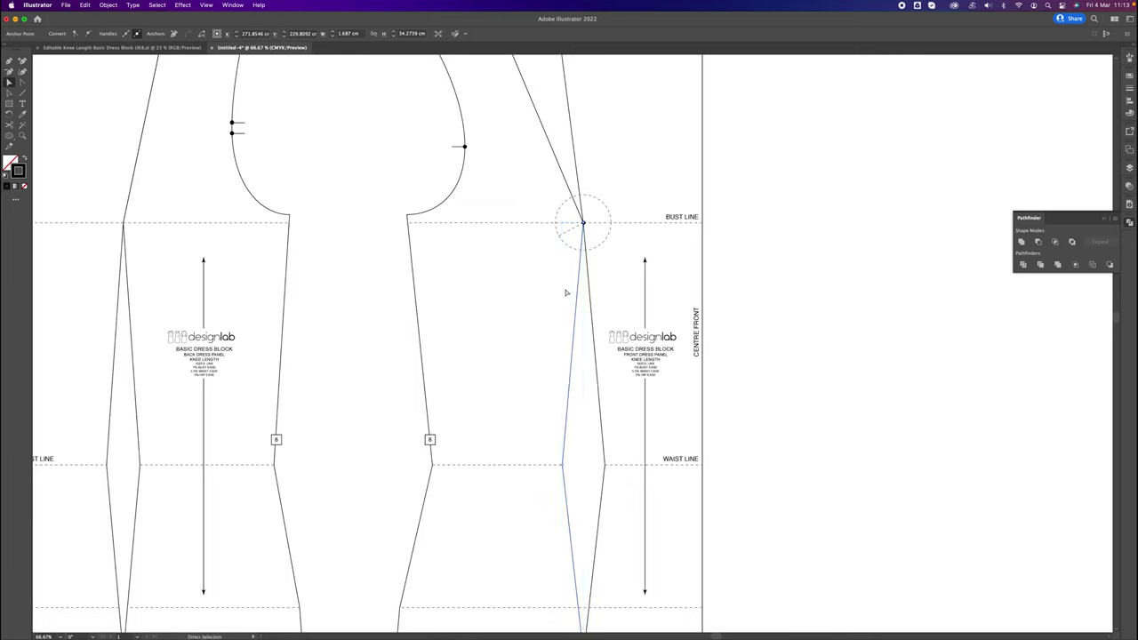
left_click(583, 224)
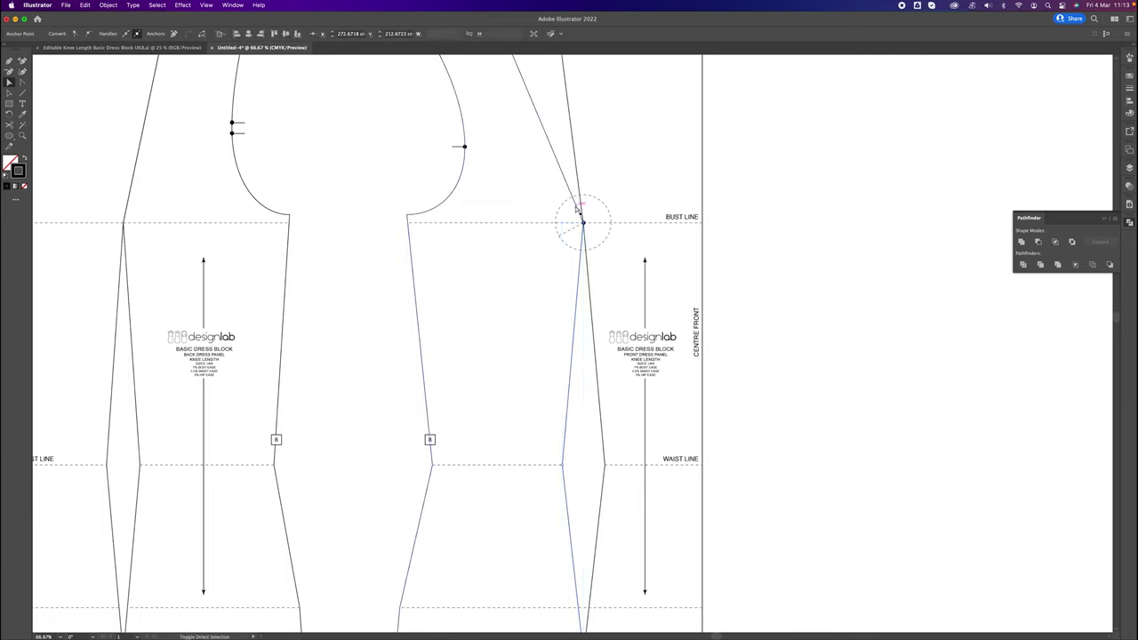
left_click(595, 216)
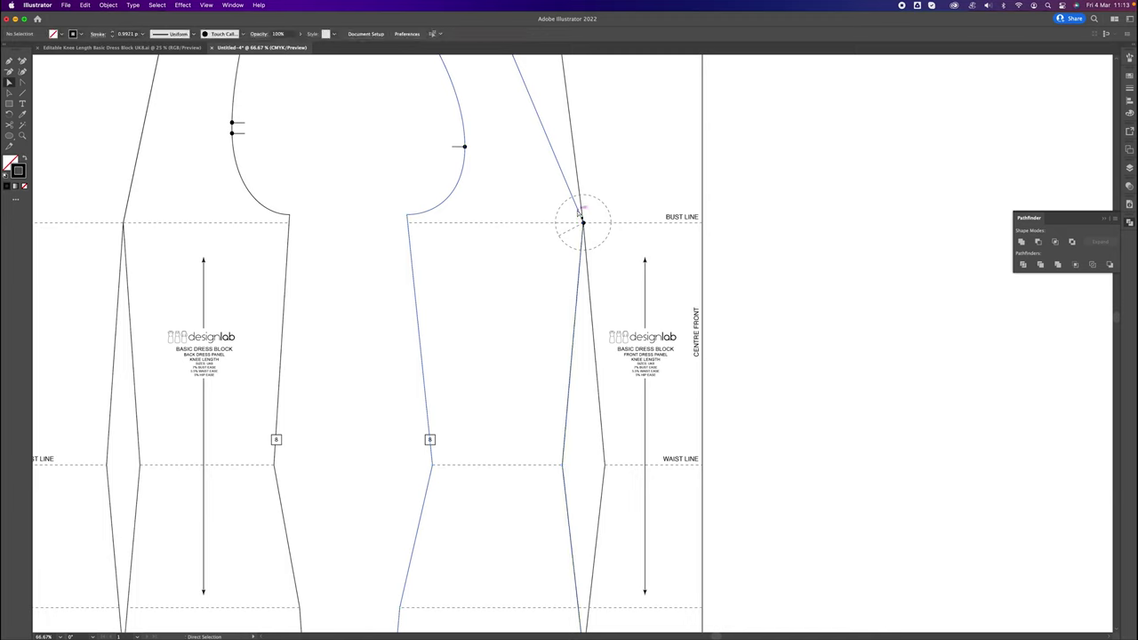
left_click(582, 222)
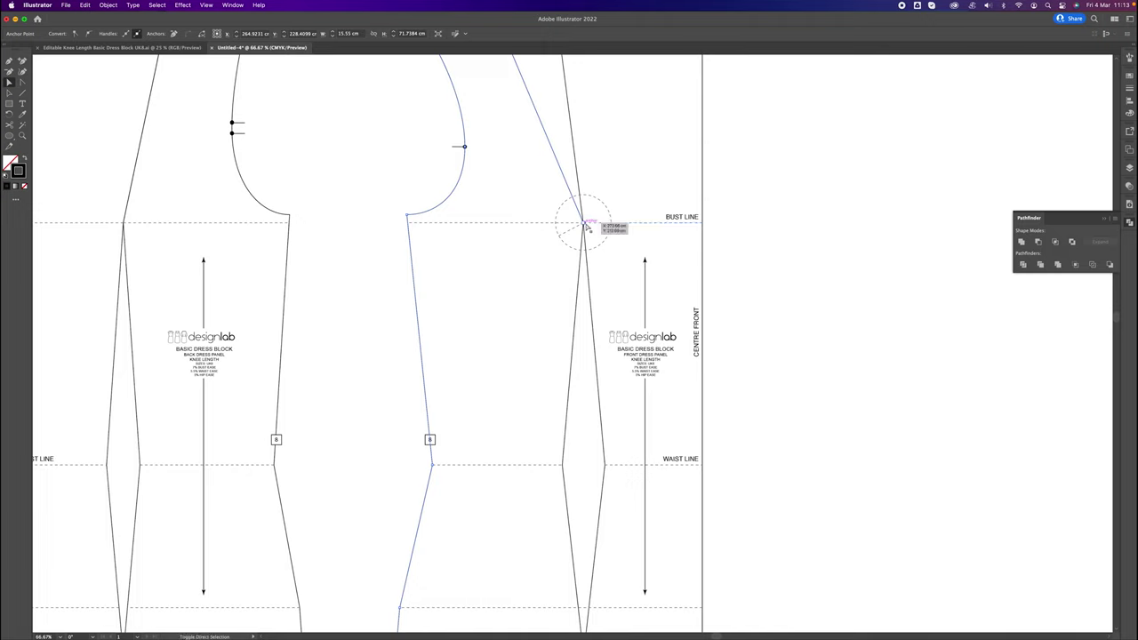
left_click(583, 245)
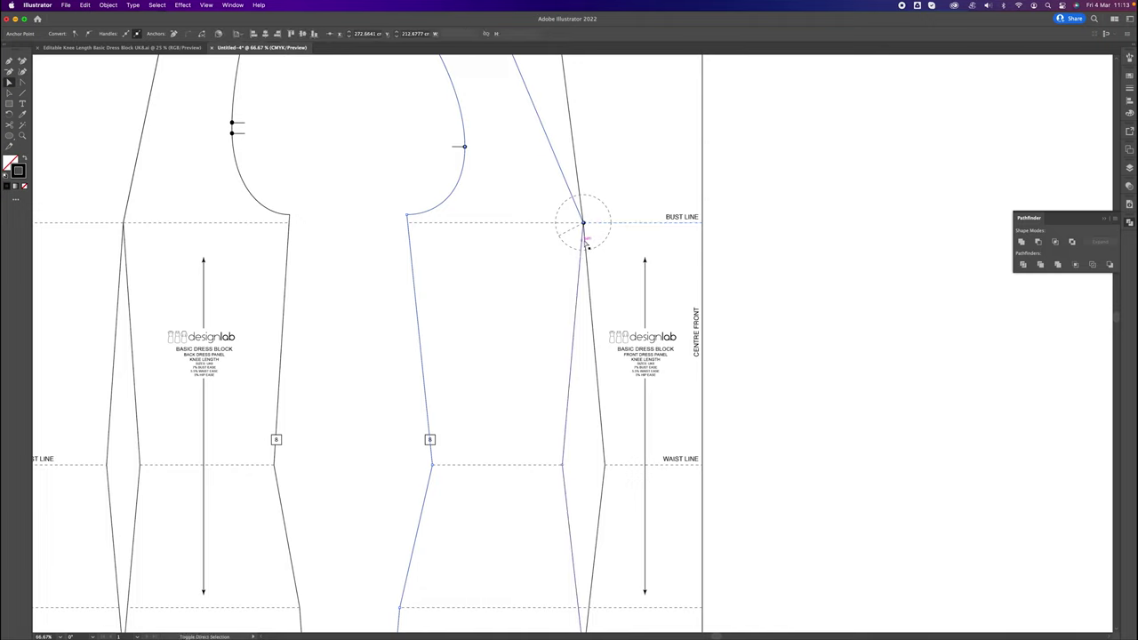
left_click(583, 224, "shift")
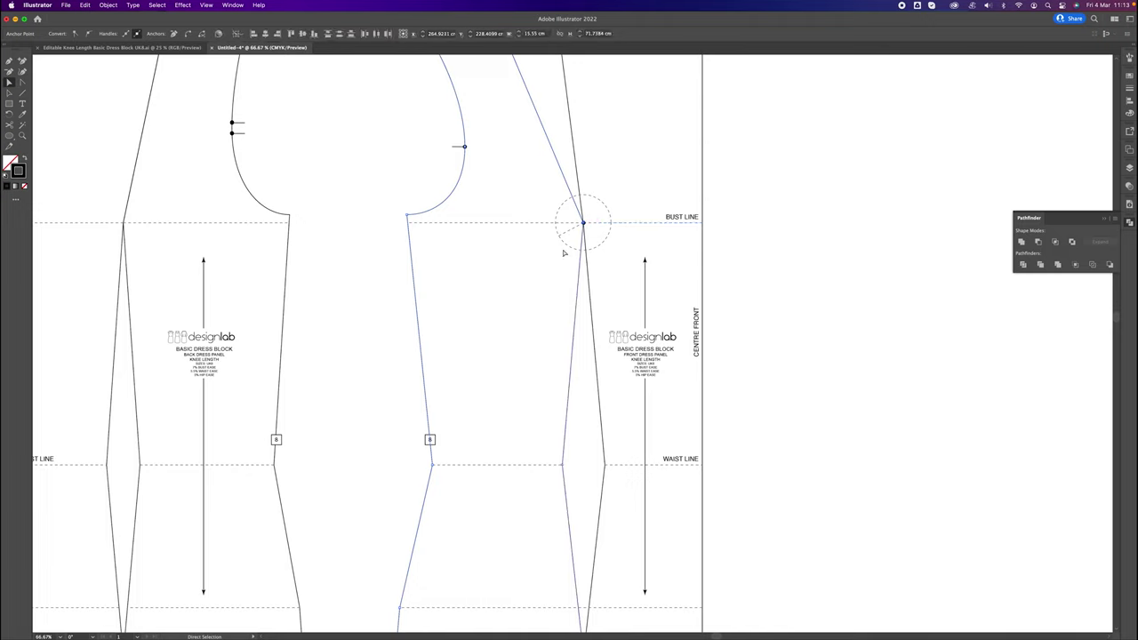
right_click(565, 252)
left_click(586, 327)
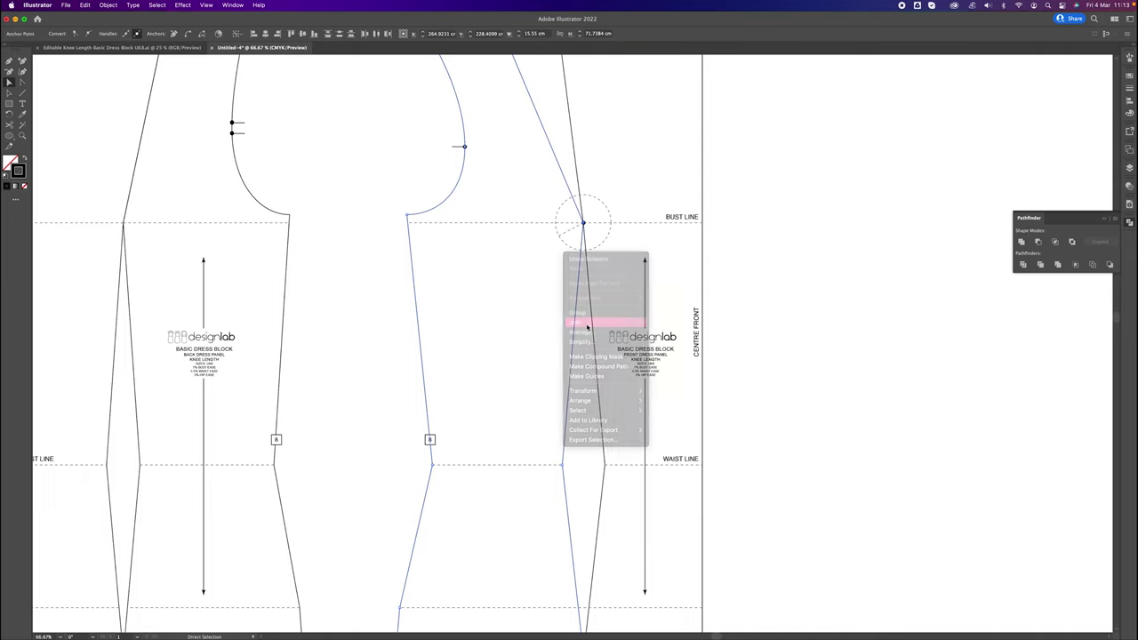
Step: Close the side front panel by joining the waist dart's lower tip straight down to the hem
scroll(534, 329, "down", 1)
scroll(542, 356, "down", 5)
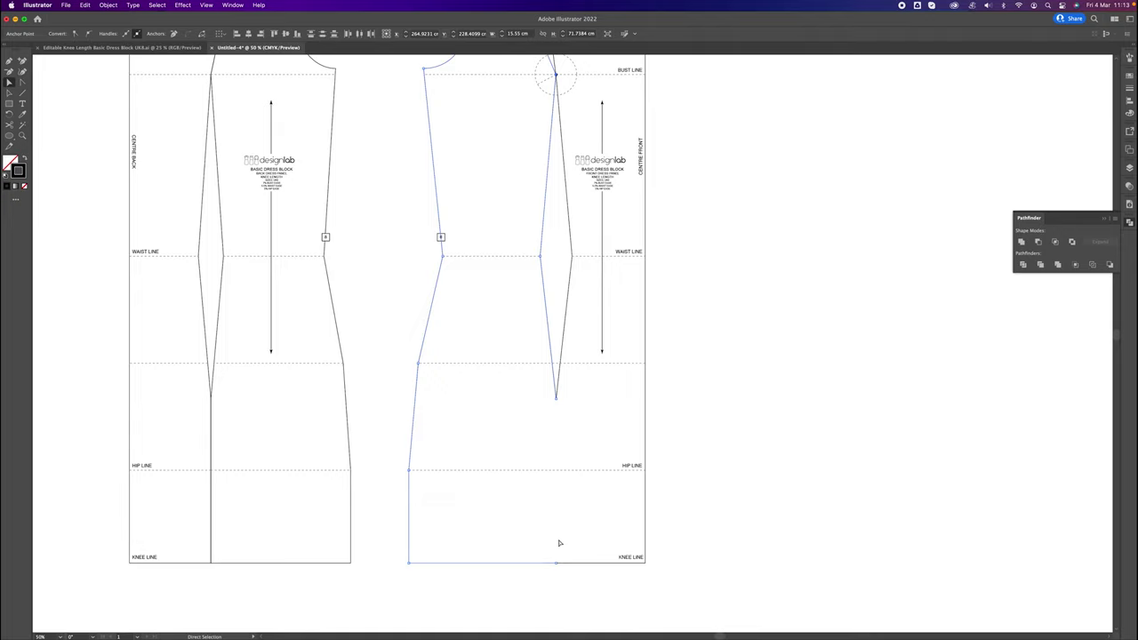
left_click(719, 361)
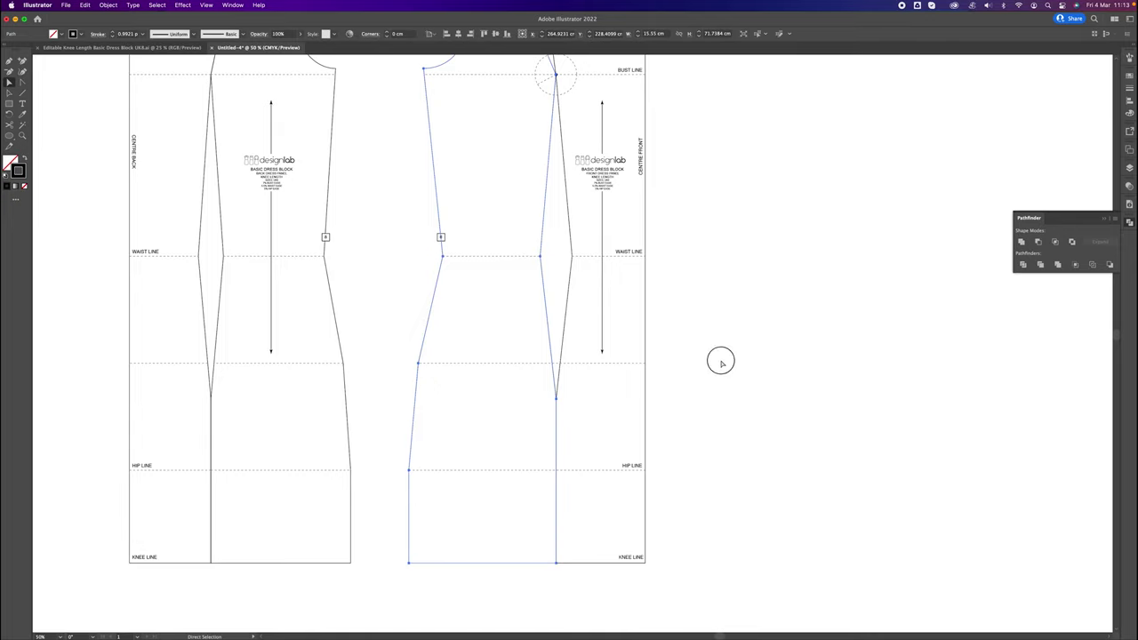
Step: Join the centre front panel's outline to the centre-side half of the waist dart at the bust point
scroll(645, 368, "up", 5)
left_click(573, 281)
scroll(572, 275, "up", 3)
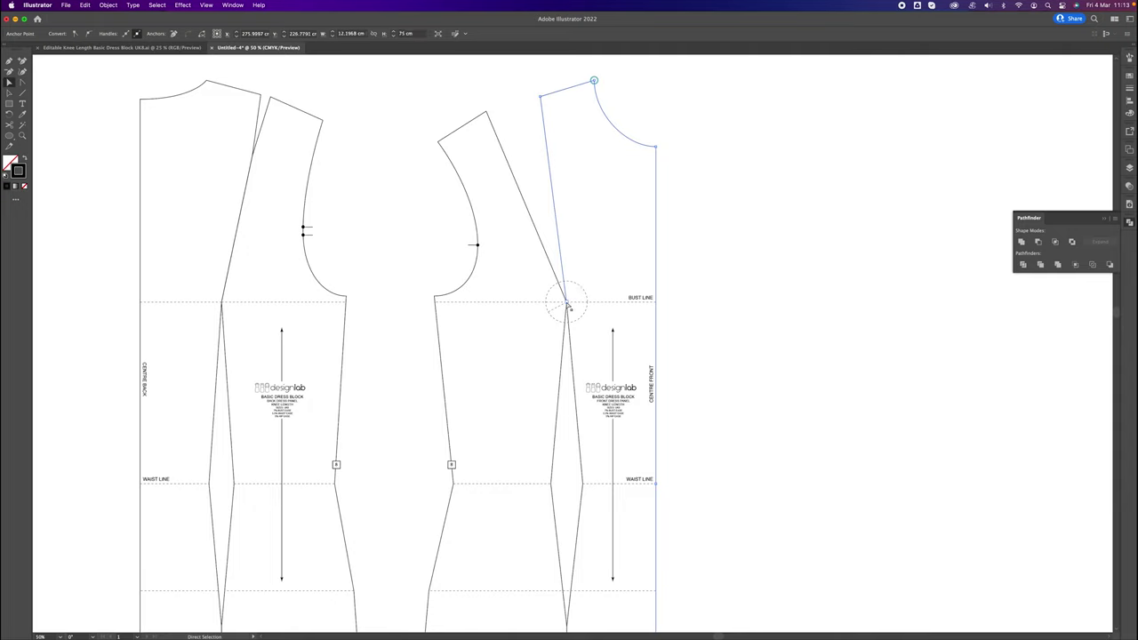
left_click(571, 264)
left_click(561, 267)
left_click(568, 302)
left_click(569, 326, "shift")
right_click(583, 271)
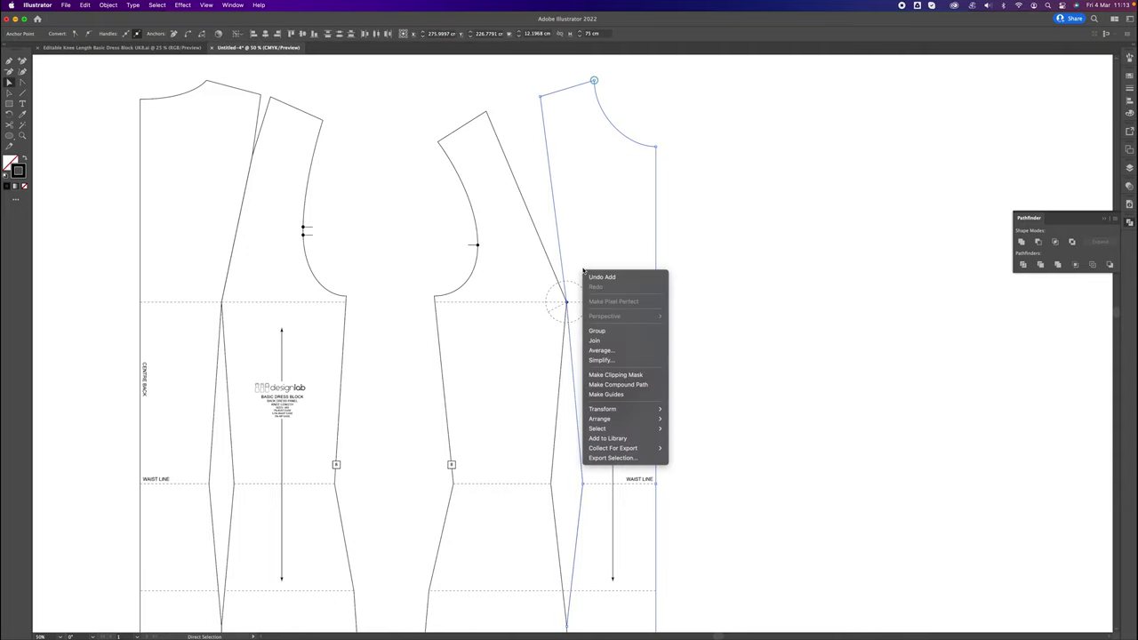
left_click(594, 343)
Step: Close the centre front panel's outline between the waist dart's lower tip and the hem
scroll(746, 444, "down", 8)
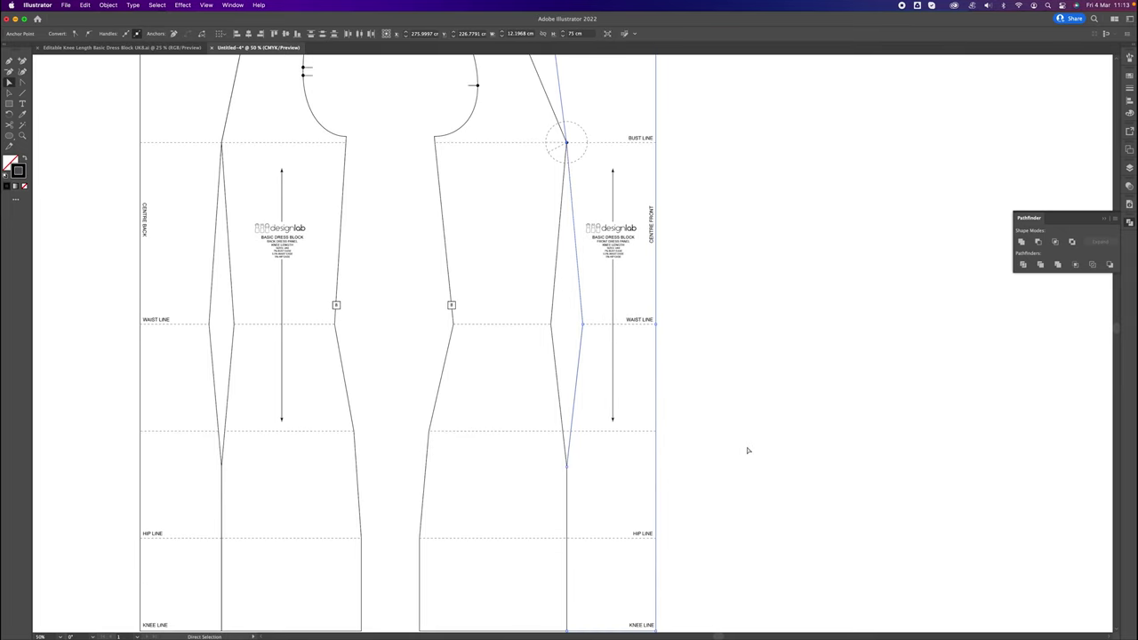
left_click(1023, 242)
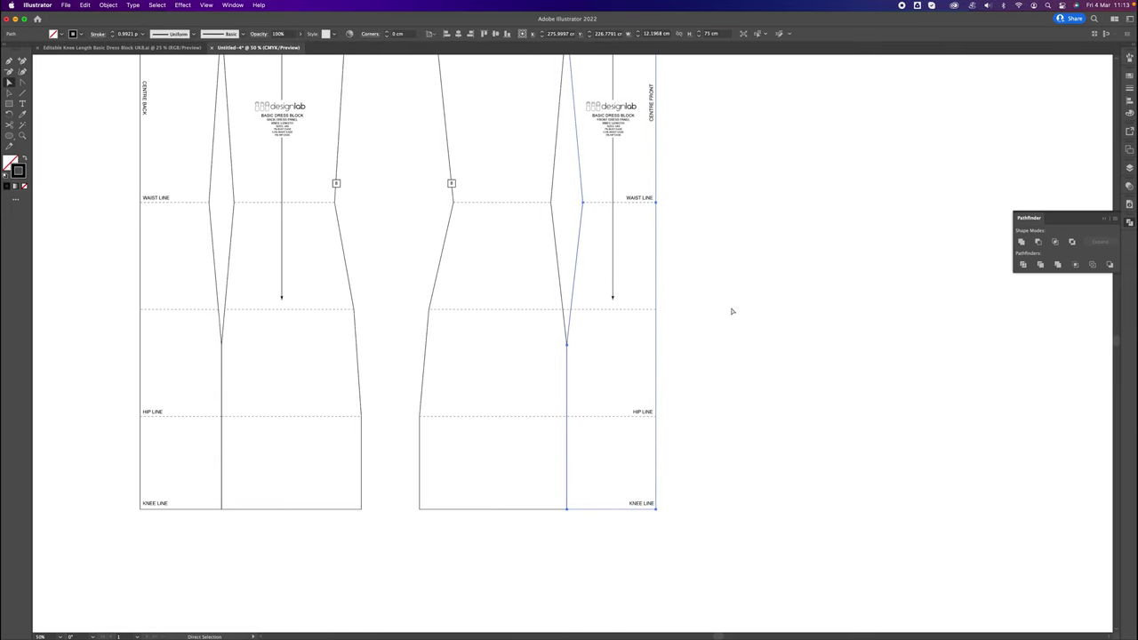
left_click(744, 362)
scroll(744, 362, "up", 4)
key("a")
left_click_drag(595, 226, 698, 227)
key("super+z")
left_click_drag(574, 258, 529, 257)
key("super+minus")
left_click(669, 265)
Step: Select the front bust line on each side of the bust point to check where it is split
key("super+plus")
key("super+plus")
scroll(669, 267, "up", 2)
key("a")
left_click(667, 211)
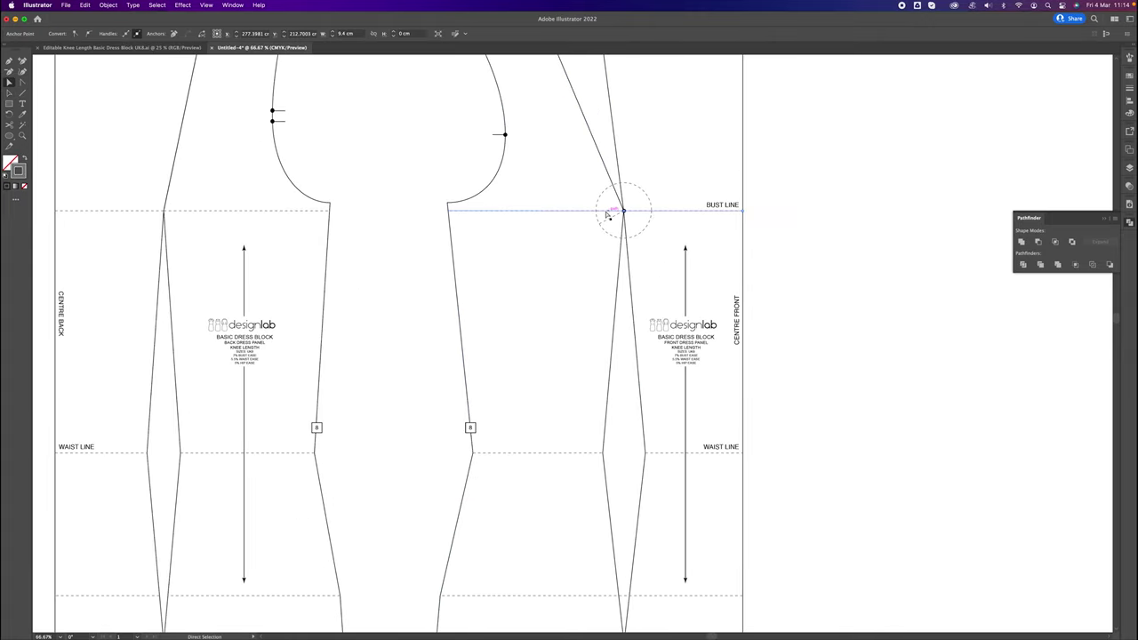
left_click(664, 238)
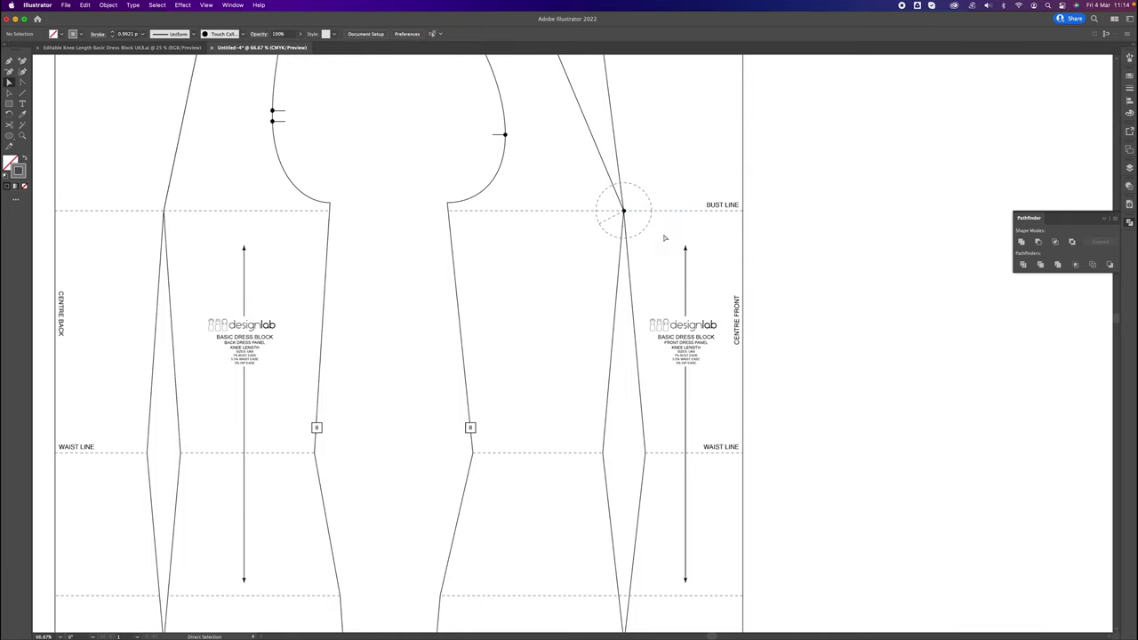
left_click(672, 213)
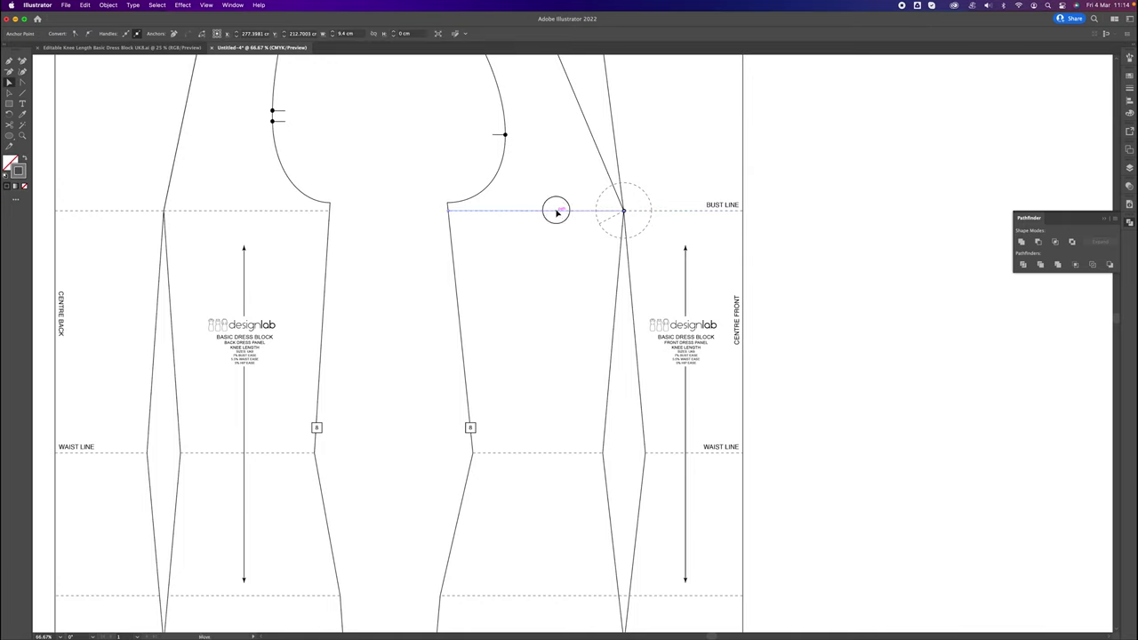
Step: Cut the dashed line between front waist and hip at the centre panel's dart edge, and shorten the side panel's piece to its own dart edge
left_click_drag(559, 399, 568, 199)
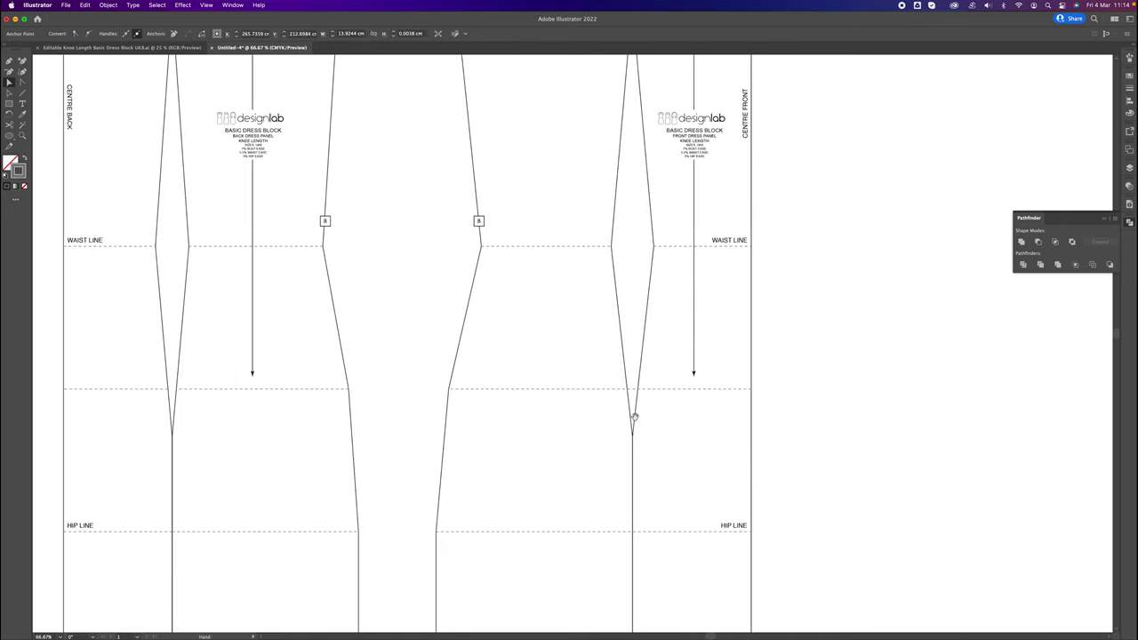
left_click_drag(634, 416, 644, 314)
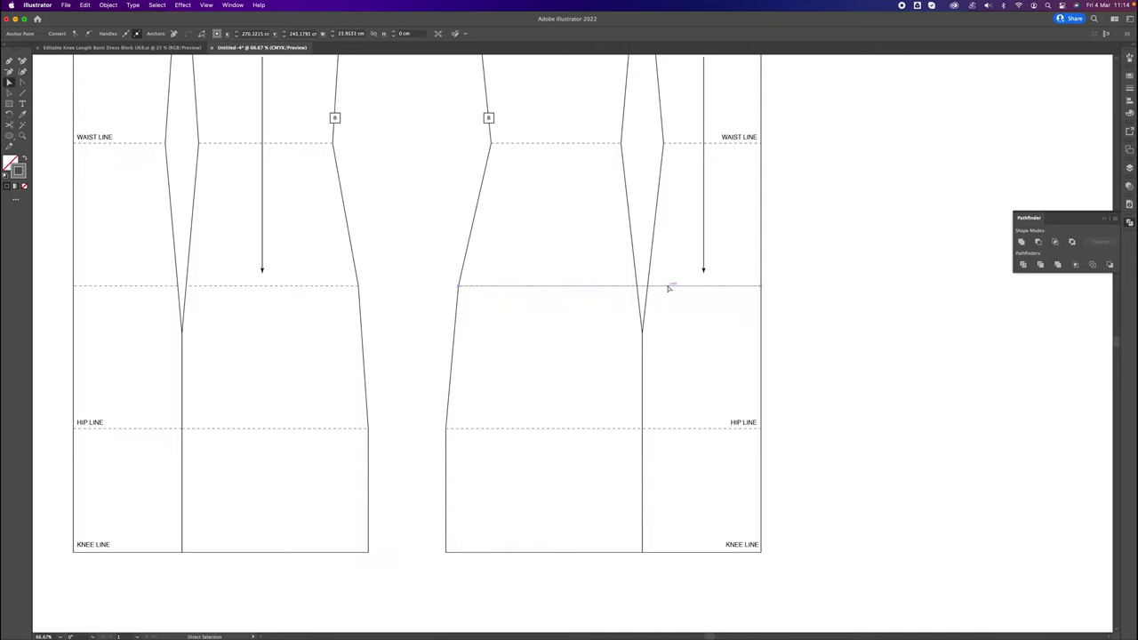
key("c")
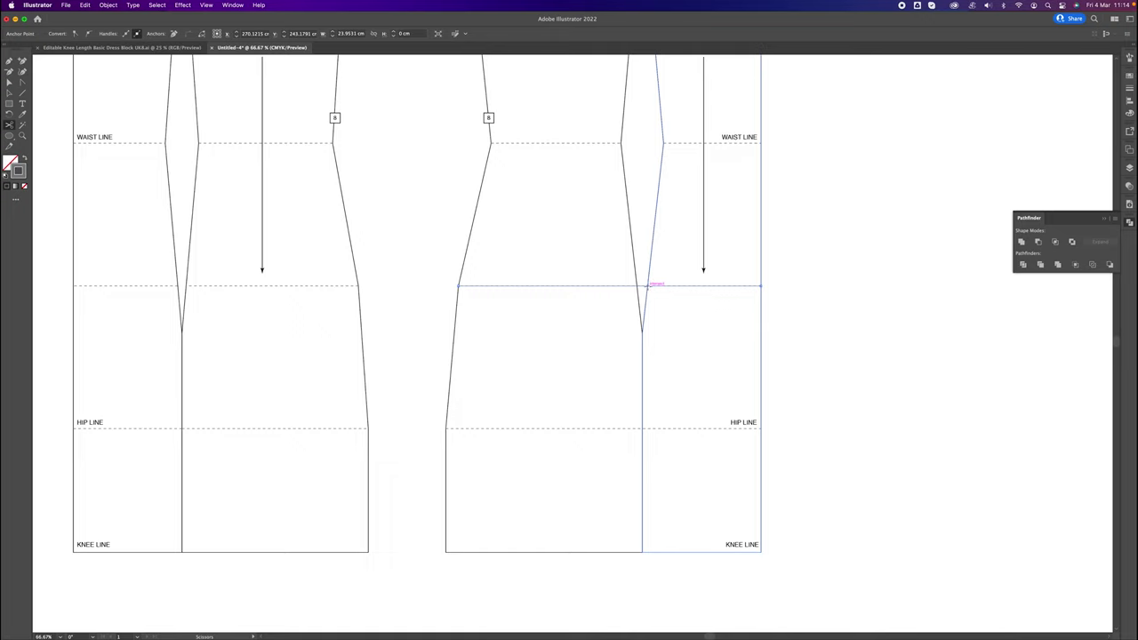
left_click(647, 286)
key("a")
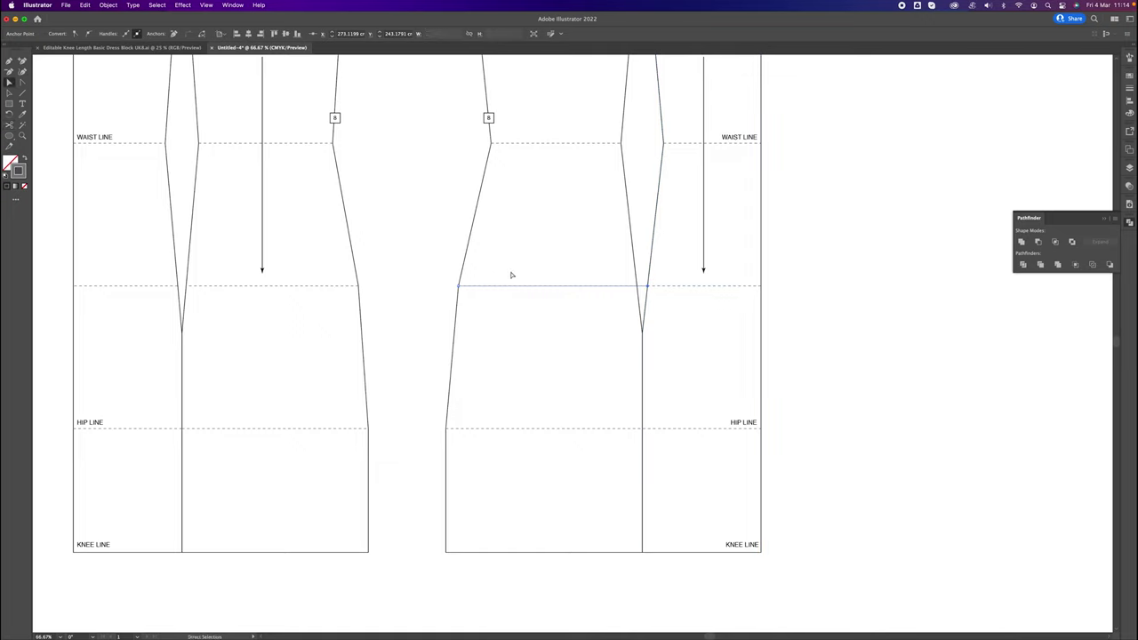
left_click(643, 287)
left_click_drag(649, 288, 637, 286)
Step: Cut the front hip line with the Scissors at the seam between the side and centre panels
left_click(656, 431)
key("c")
left_click(643, 429)
key("v")
left_click(668, 399)
key("super+minus")
key("super+minus")
Step: Delete the dashed radius line inside the circle around the front bust point
key("a")
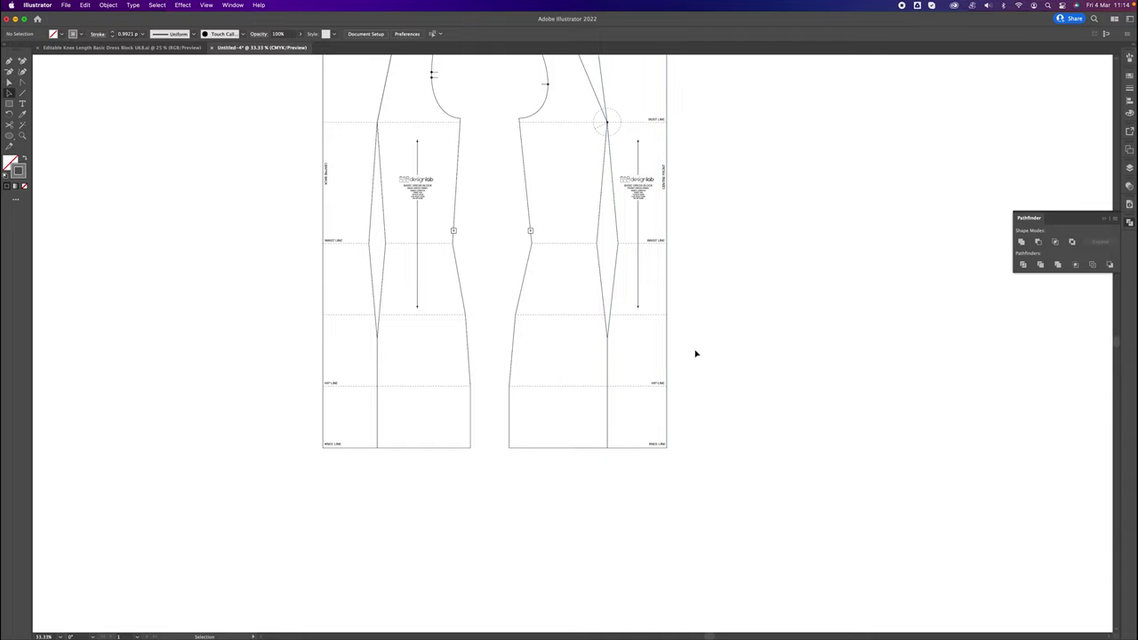
scroll(696, 354, "up", 5)
scroll(696, 354, "right", 3)
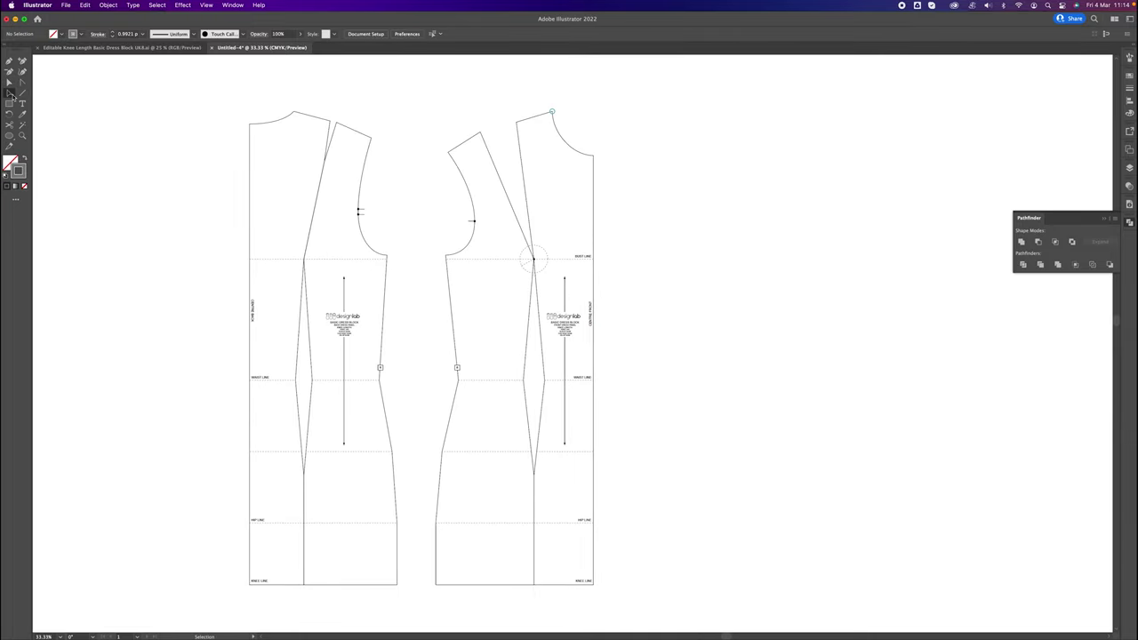
left_click_drag(651, 108, 630, 263)
key("super+plus")
key("super+plus")
key("super+plus")
key("v")
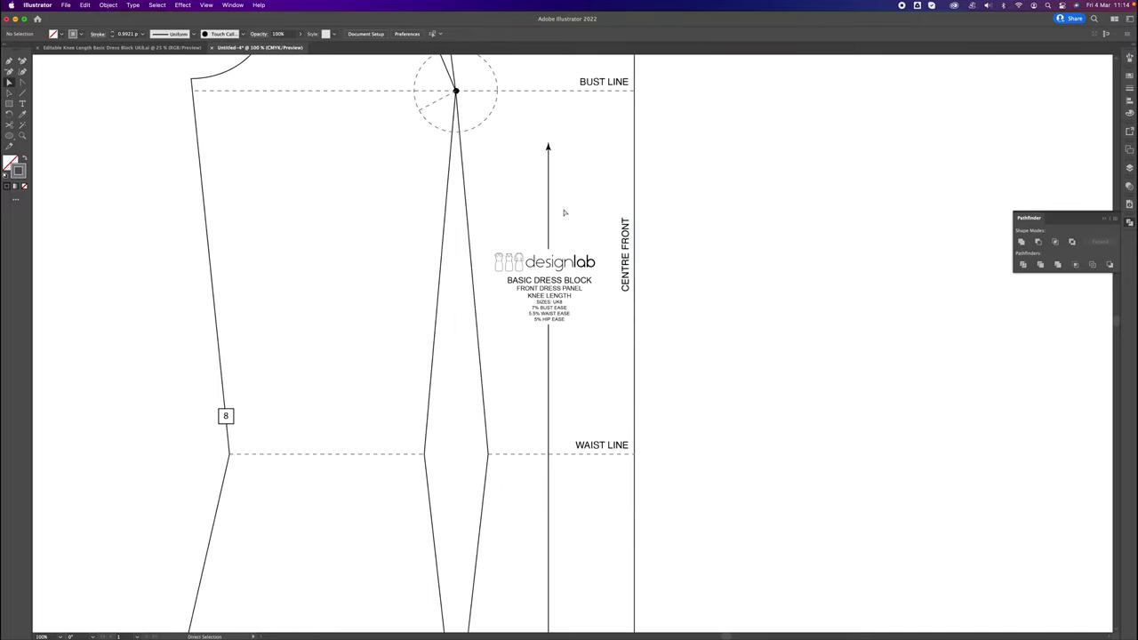
left_click_drag(476, 147, 547, 307)
left_click(509, 262)
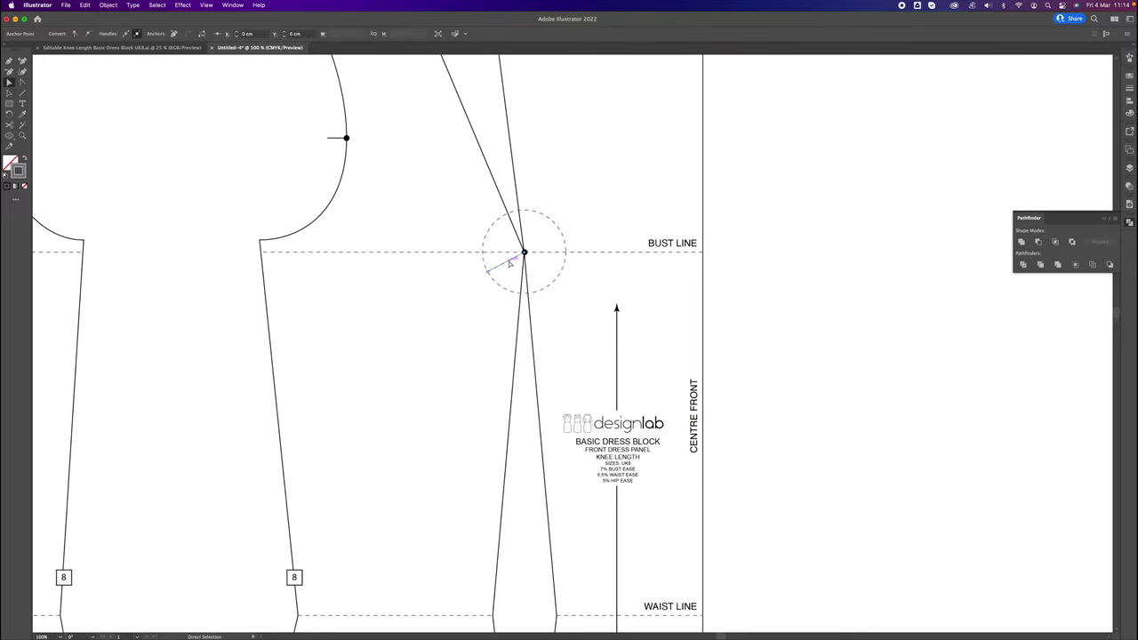
key("Delete")
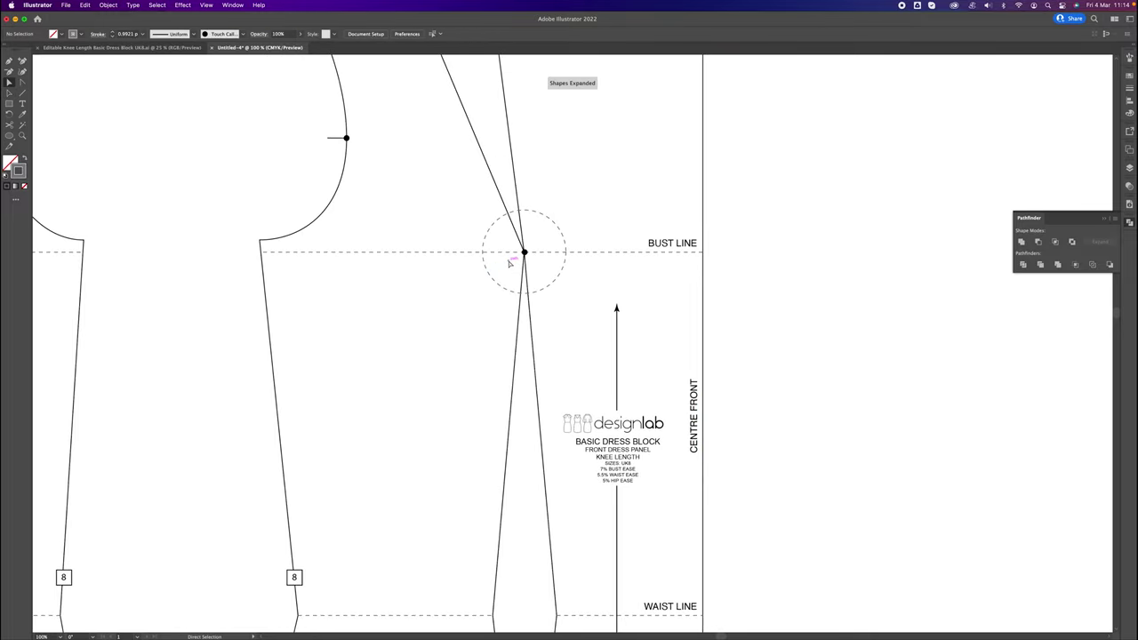
Step: Cut the dashed bust circle with the Scissors where it crosses the shoulder dart and waist dart edges
left_click(560, 229)
key("c")
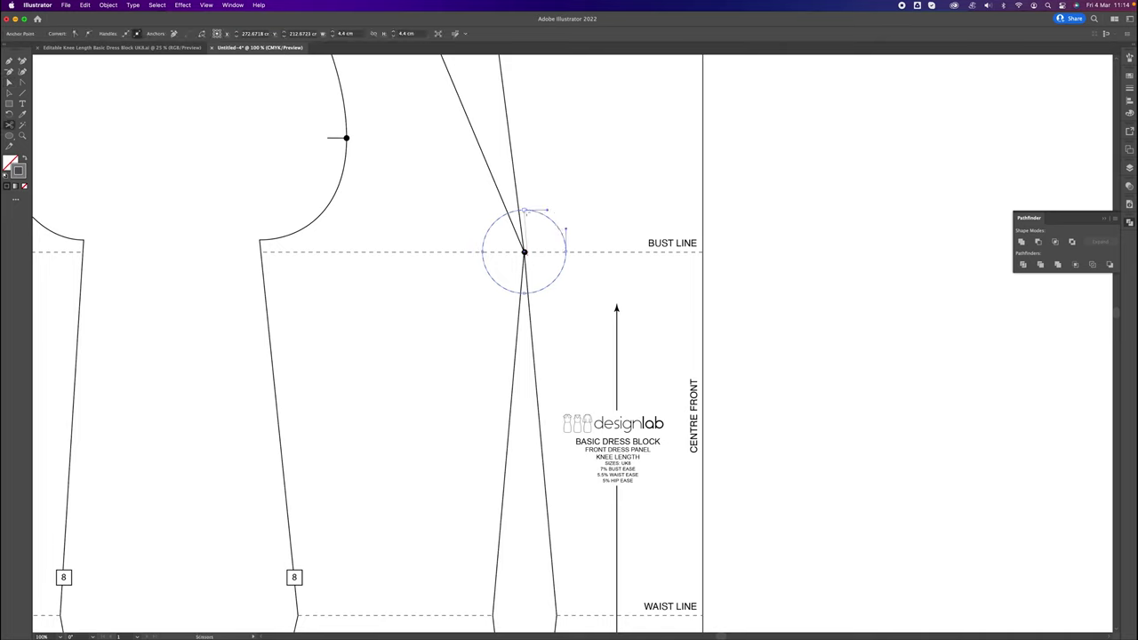
left_click(526, 292)
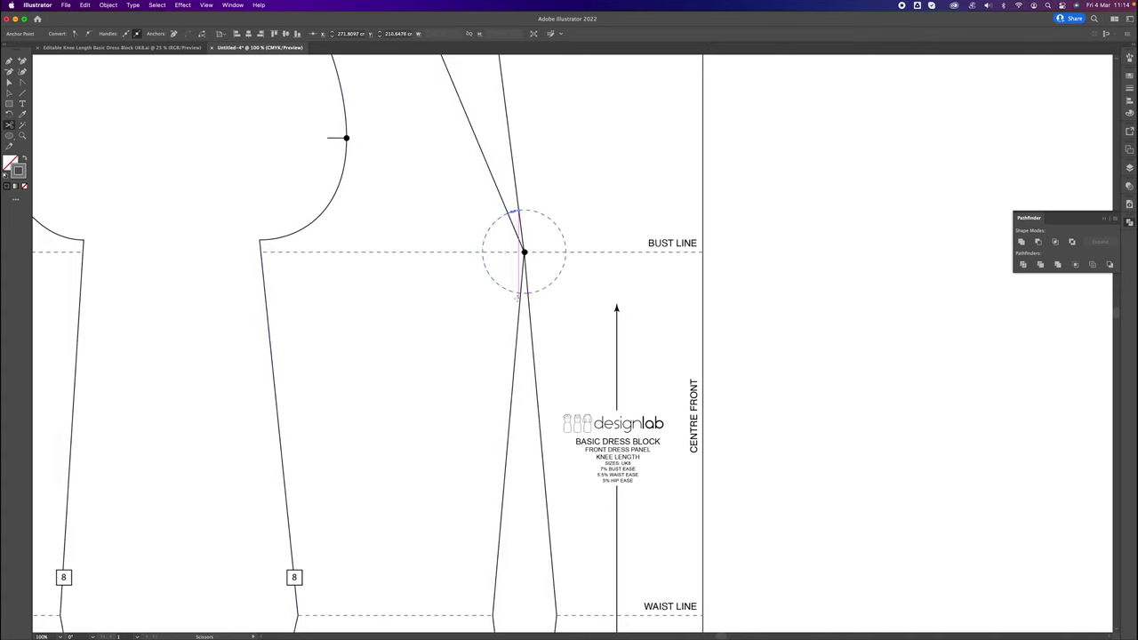
Step: Delete the bust circle's short arcs lying inside the shoulder dart and waist dart openings
key("a")
left_click(514, 217)
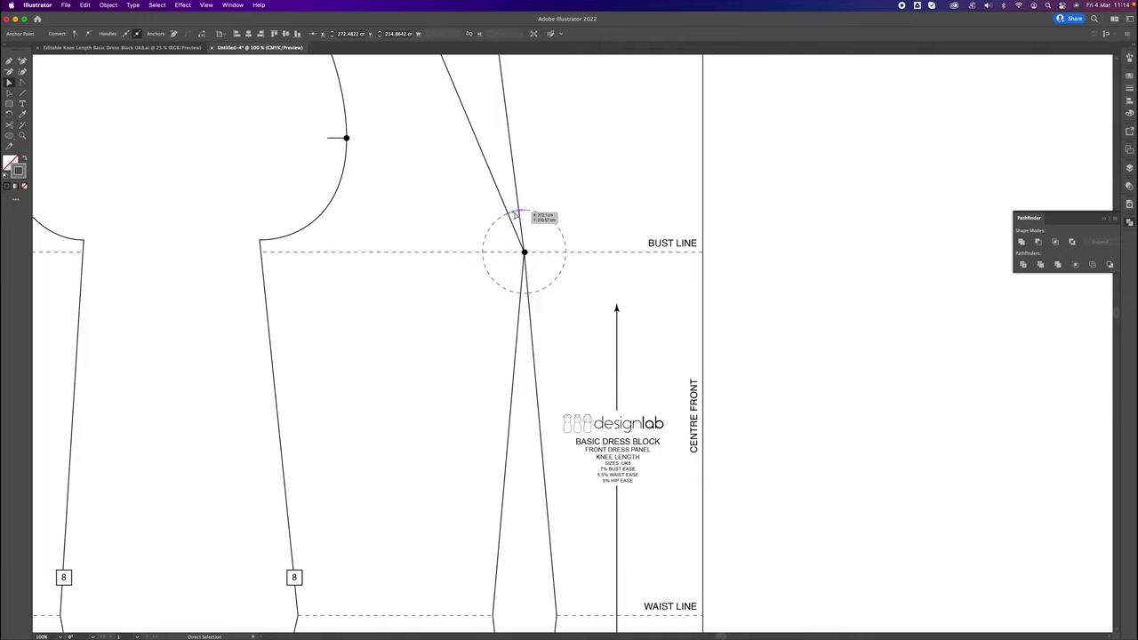
left_click(514, 213)
key("Delete")
left_click(525, 293)
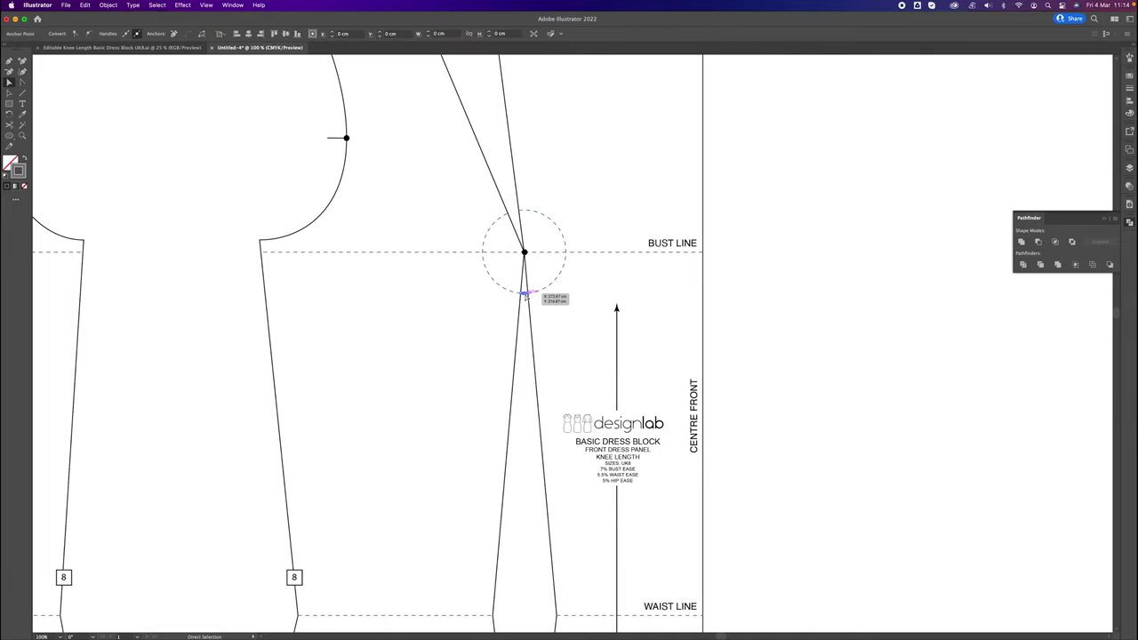
key("Delete")
Step: Select the parts of the front centre panel and group them
key("super+minus")
key("super+minus")
key("super+minus")
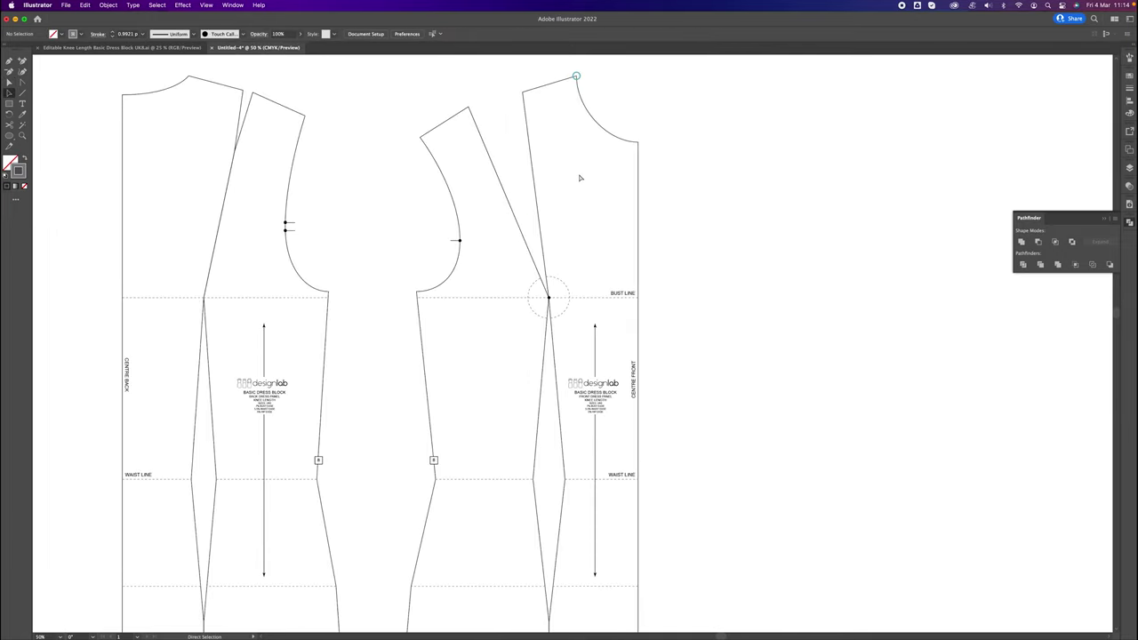
key("space")
left_click_drag(694, 297, 658, 176)
scroll(641, 103, "up", 3)
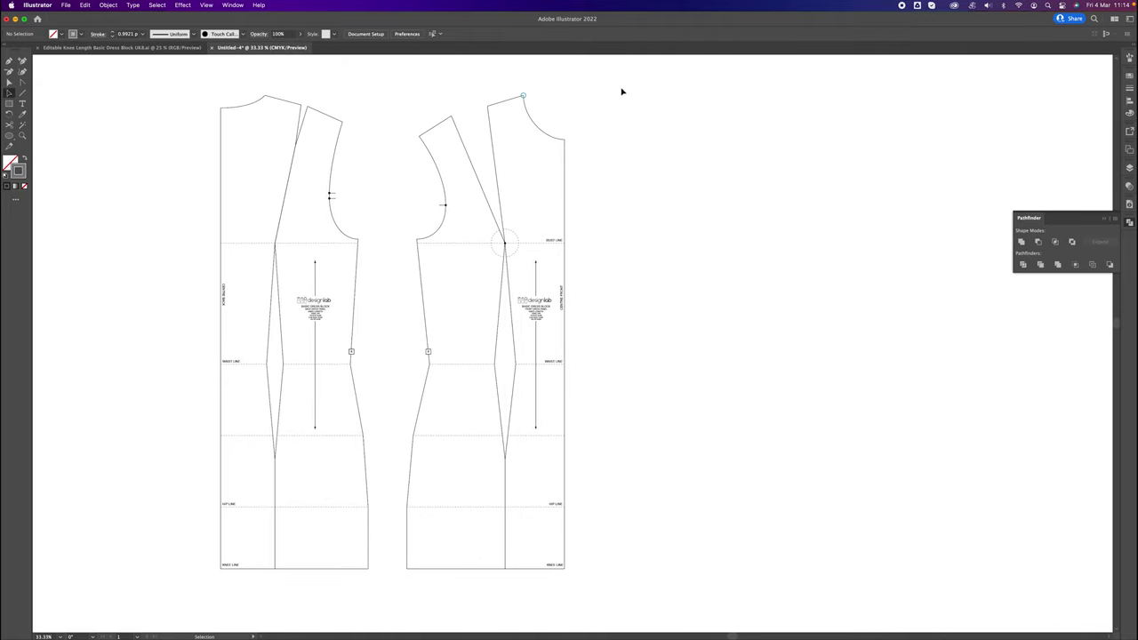
left_click_drag(628, 99, 523, 588)
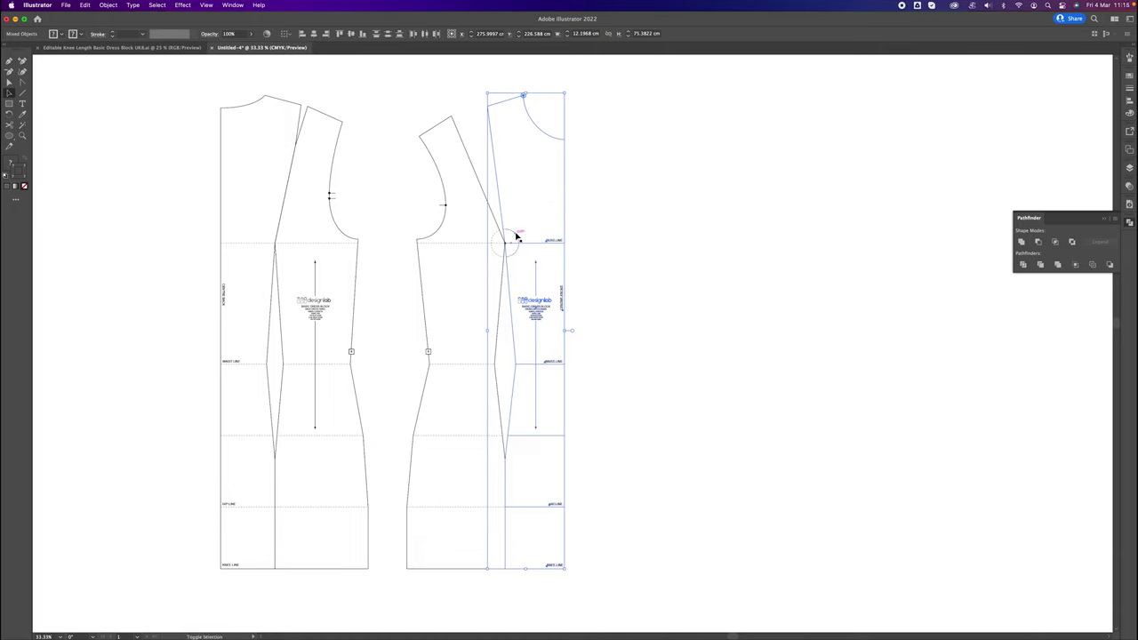
left_click(107, 5)
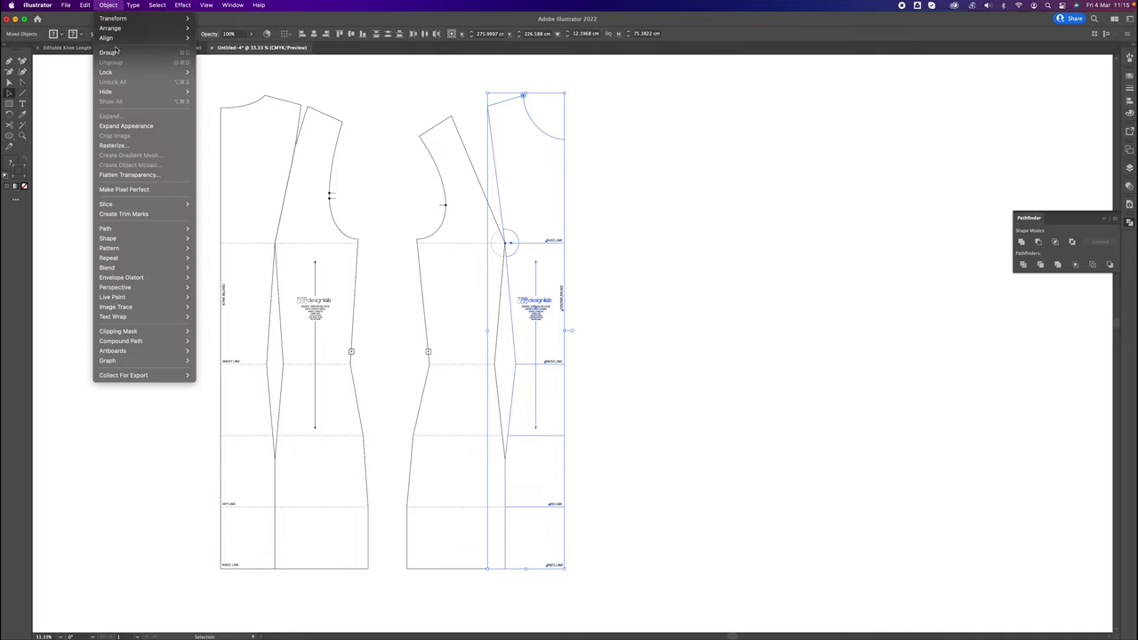
left_click(147, 54)
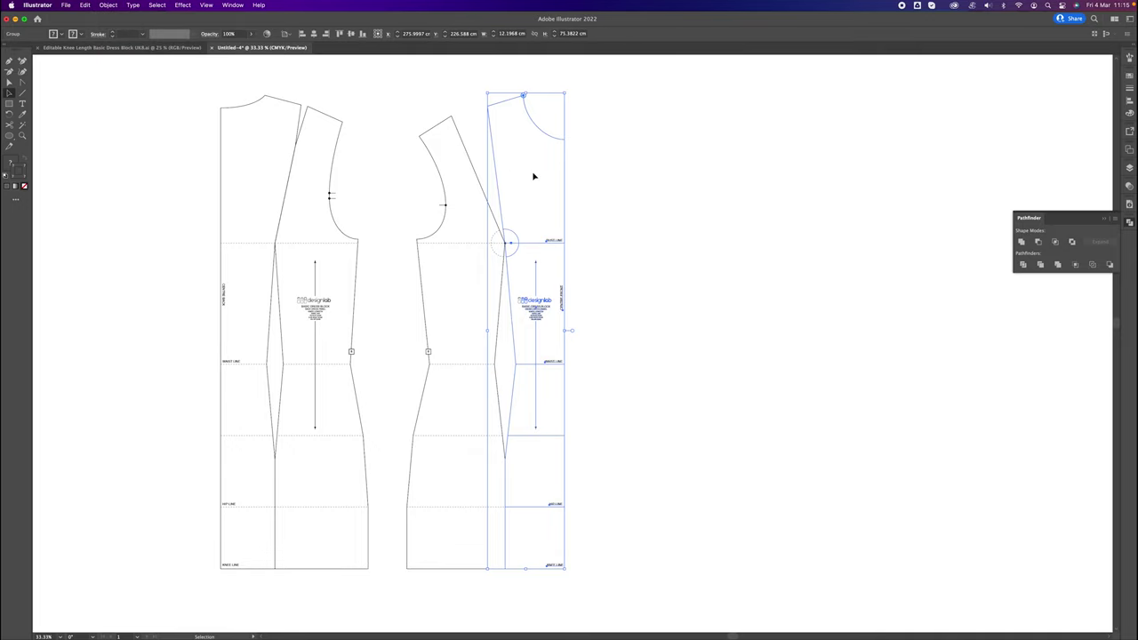
Step: Try to move the grouped front centre panel sideways, clear of the front side panel
left_click_drag(564, 202, 627, 205)
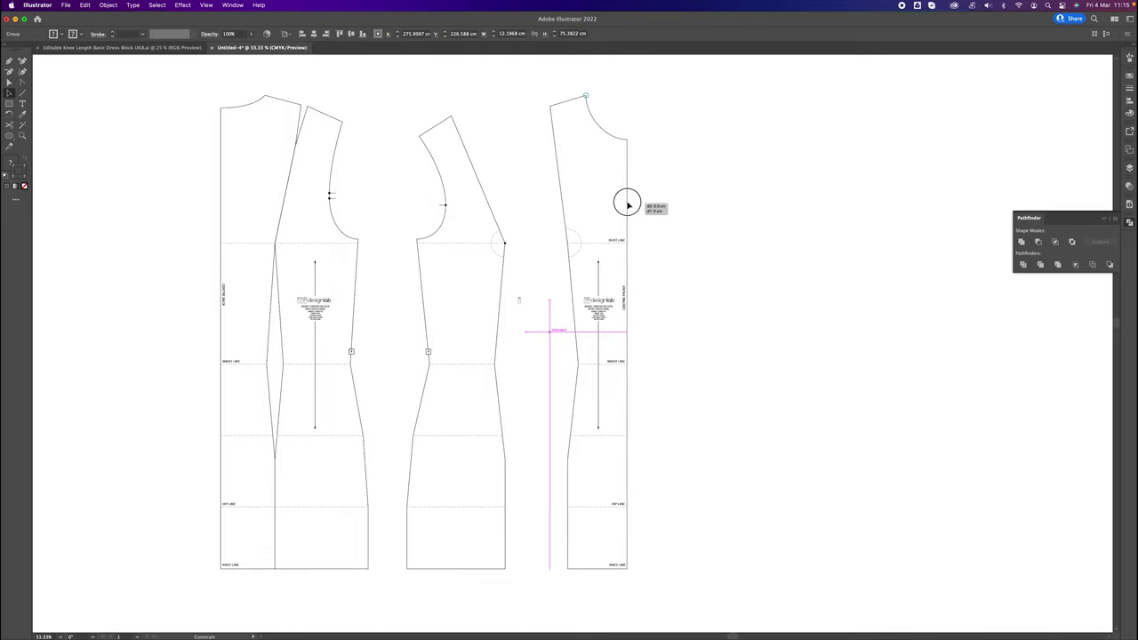
left_click_drag(627, 205, 628, 203)
key("super+z")
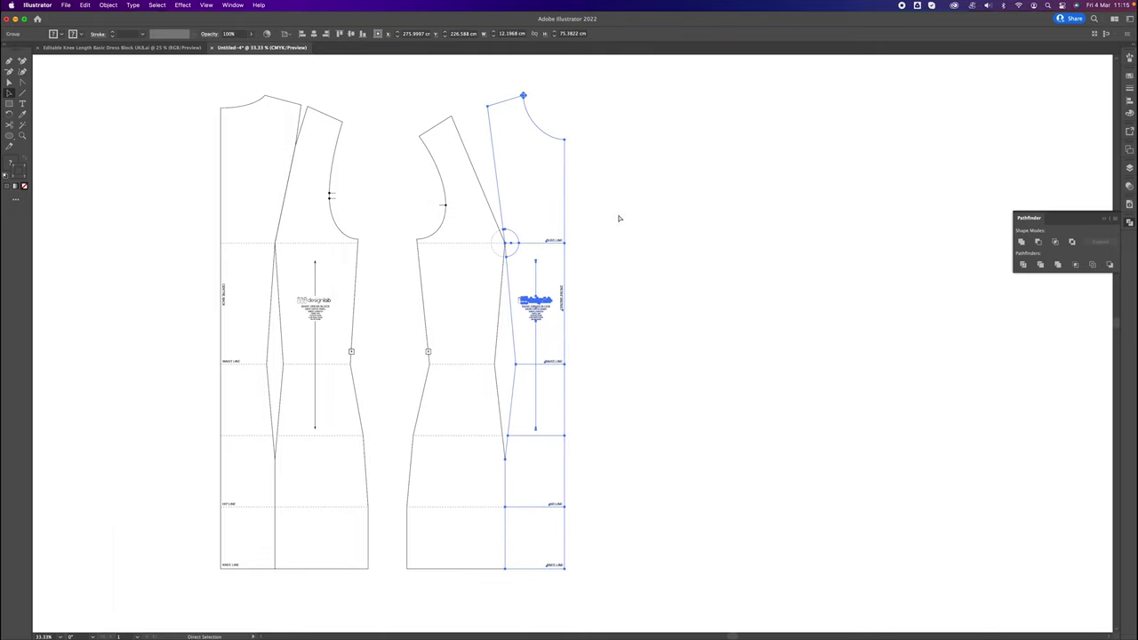
Step: Include the omitted logo icon in the front centre panel selection and group the complete panel
key("super+equal")
key("super+equal")
left_click_drag(560, 276, 618, 279)
key("super+z")
left_click_drag(550, 259, 589, 308)
left_click(588, 310)
left_click(108, 6)
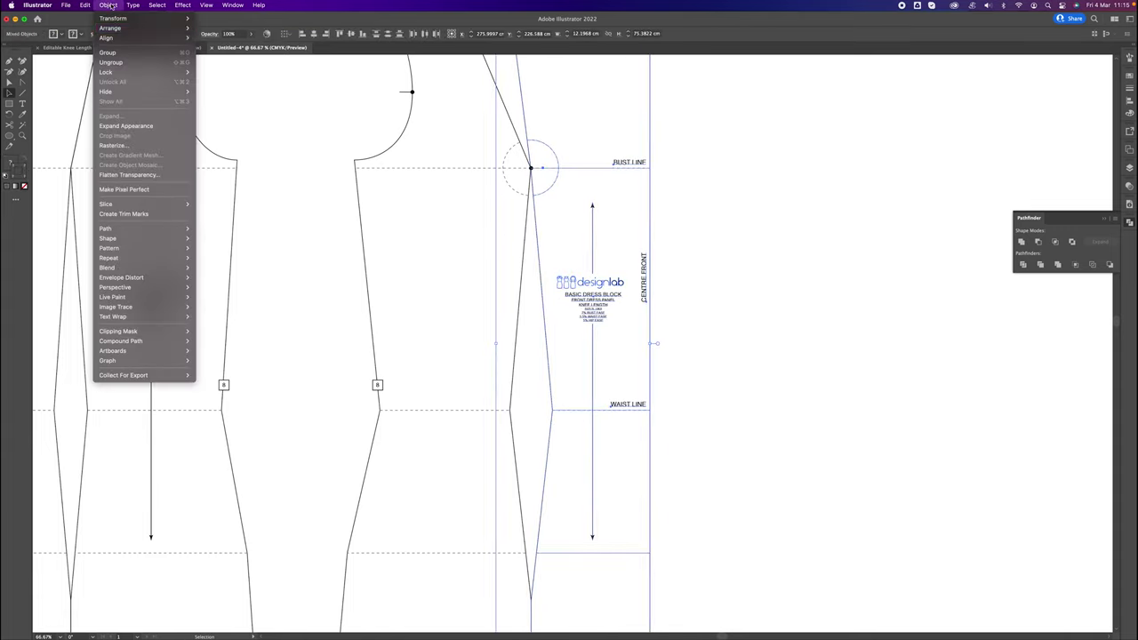
key("super+minus")
key("super+minus")
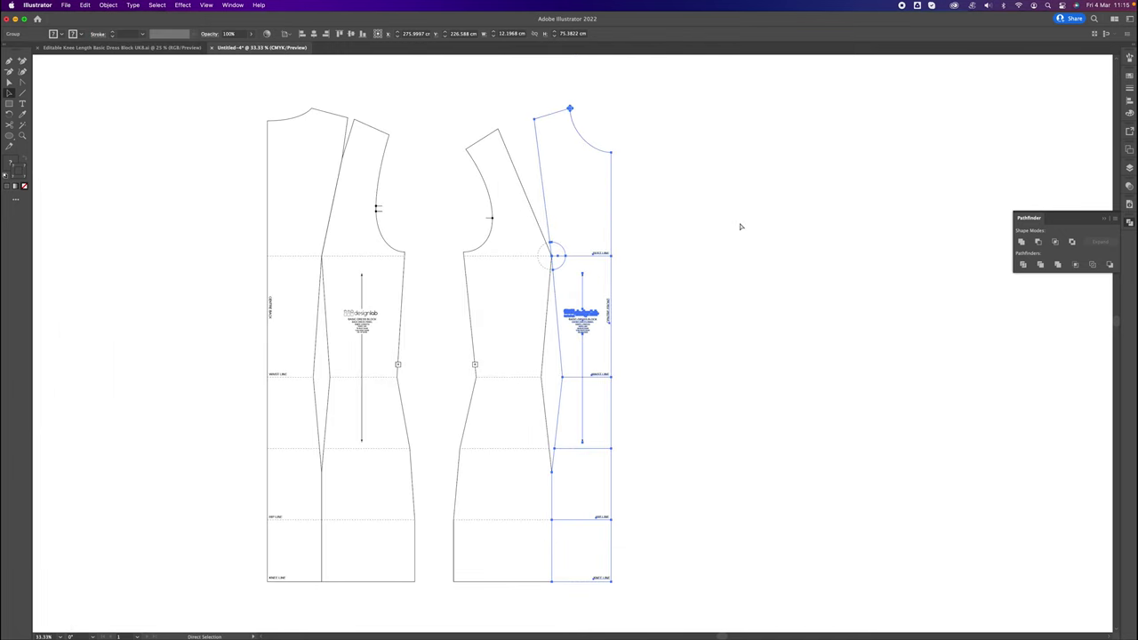
Step: Move the front centre panel clear of the side panel and group all parts of the front side panel
left_click(670, 340)
left_click_drag(613, 280, 667, 296)
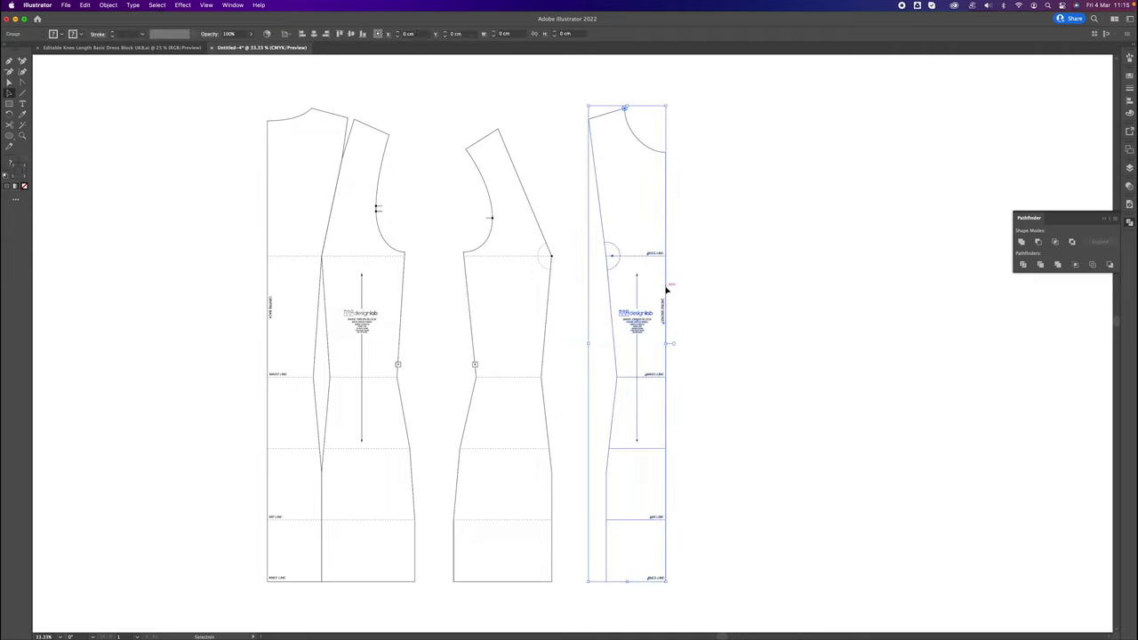
left_click(574, 287)
left_click_drag(434, 108, 579, 607)
left_click(108, 5)
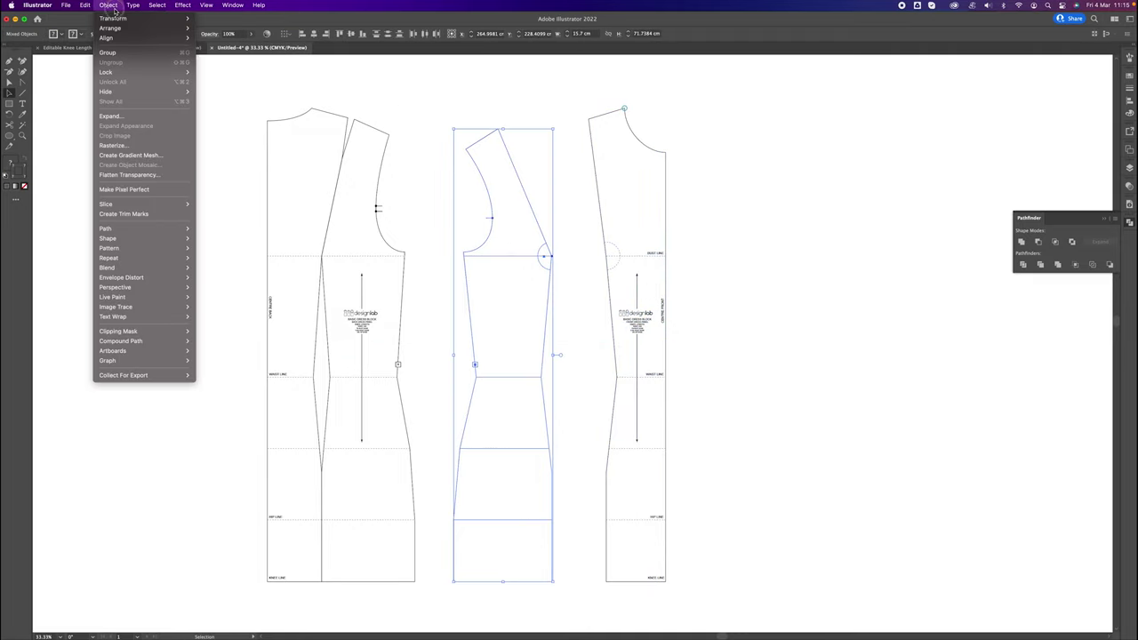
left_click(133, 50)
Step: Try to move the grouped front side panel towards the centre panel
left_click_drag(551, 256, 584, 248)
key("super+z")
left_click(617, 262)
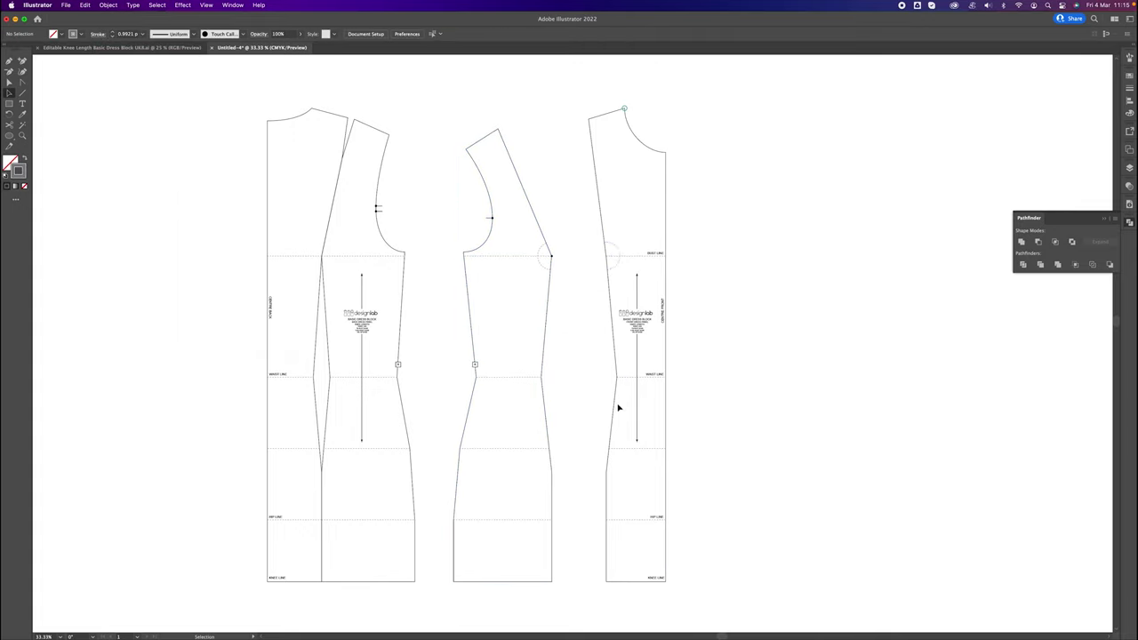
Step: Move the front centre panel back against the side panel, aligning their seam edges between the waist dart tip and the hem
left_click_drag(607, 259, 555, 258)
key("super+equal")
key("super+equal")
left_click_drag(580, 350, 600, 9)
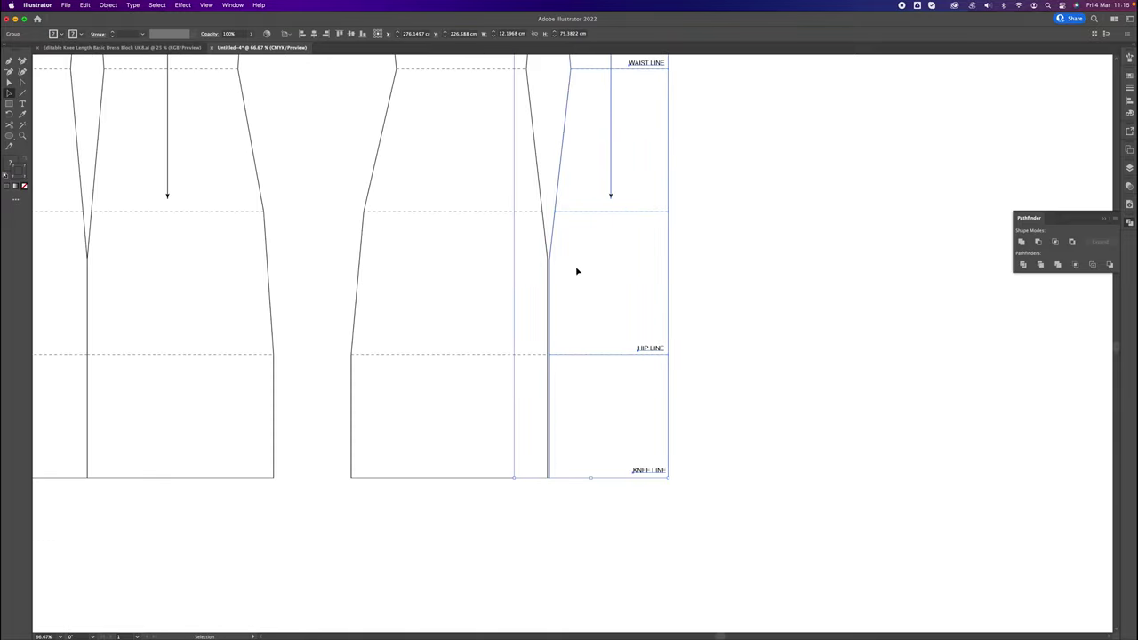
left_click(561, 320, "super")
left_click_drag(551, 313, 548, 312)
left_click_drag(587, 156, 588, 176)
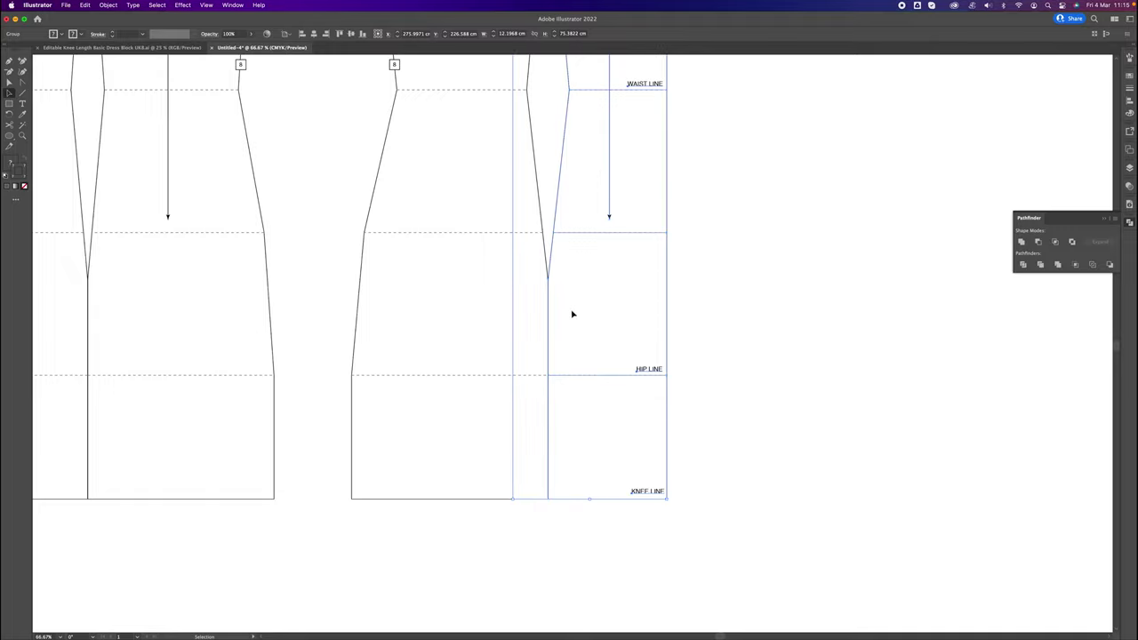
key("Right")
key("Right")
key("Right")
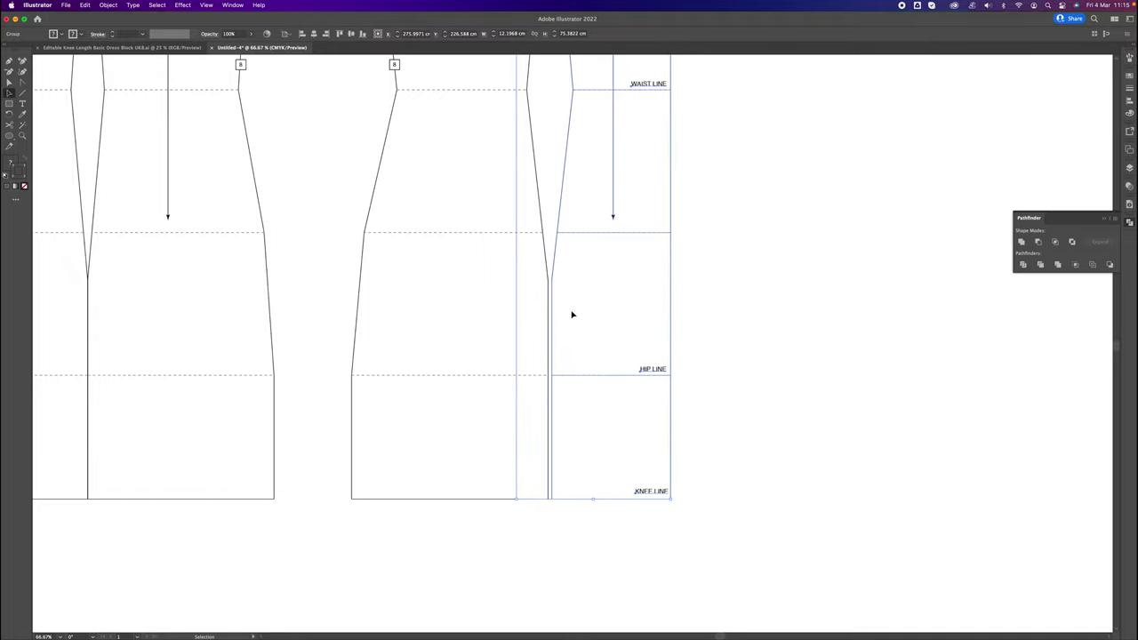
key("Left")
key("Left")
Step: Add anchor points to the front side panel's seam edge where the bust circle crosses it above and below the bust point
left_click(595, 150)
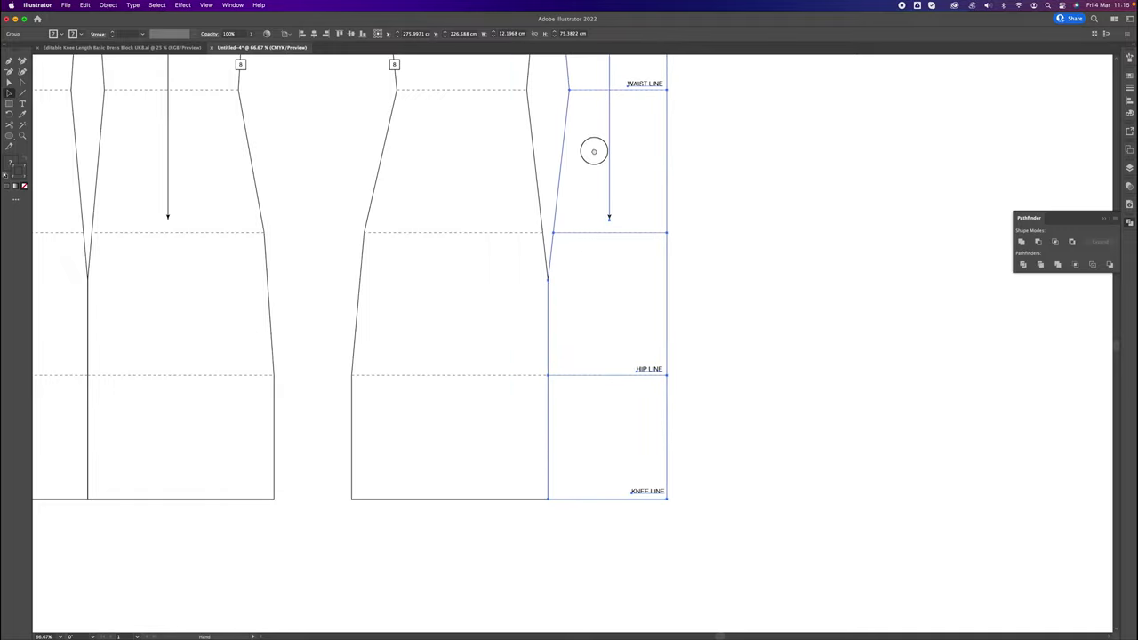
scroll(599, 169, "up", 10)
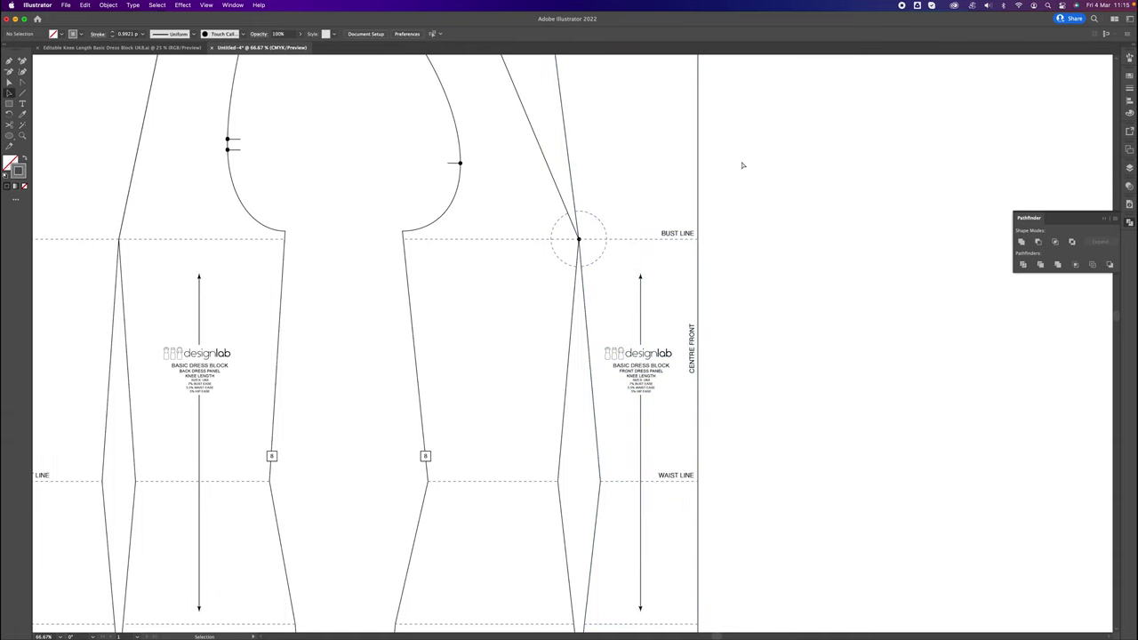
key("super+minus")
left_click_drag(732, 189, 740, 153)
left_click(606, 270)
key("super+plus")
key("super+plus")
left_click_drag(623, 225, 579, 362)
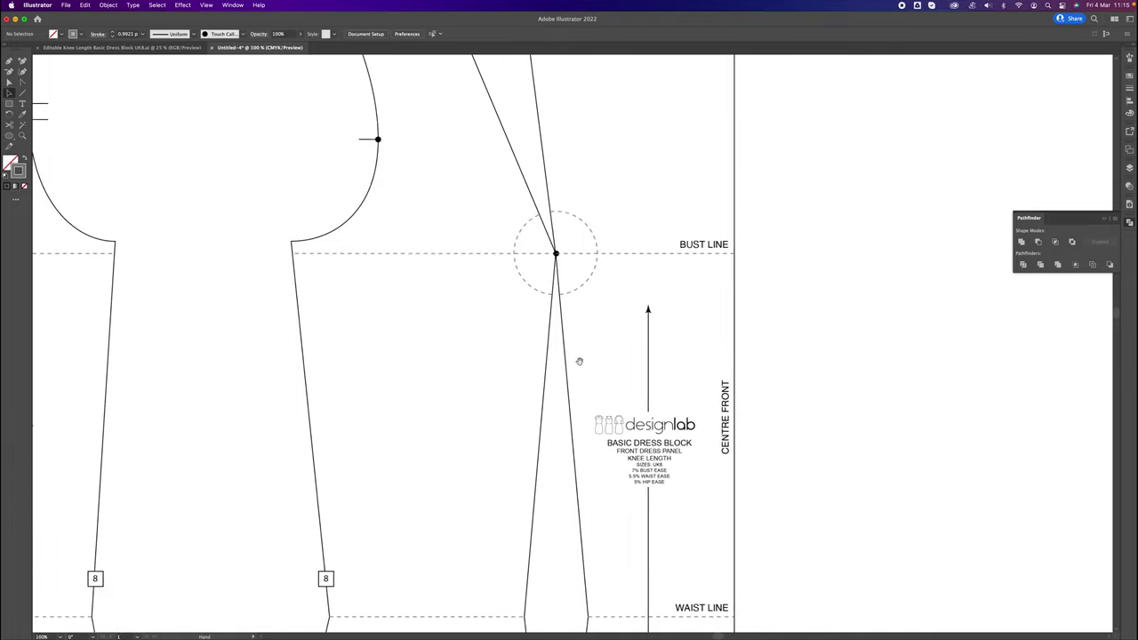
key("a")
left_click(555, 254)
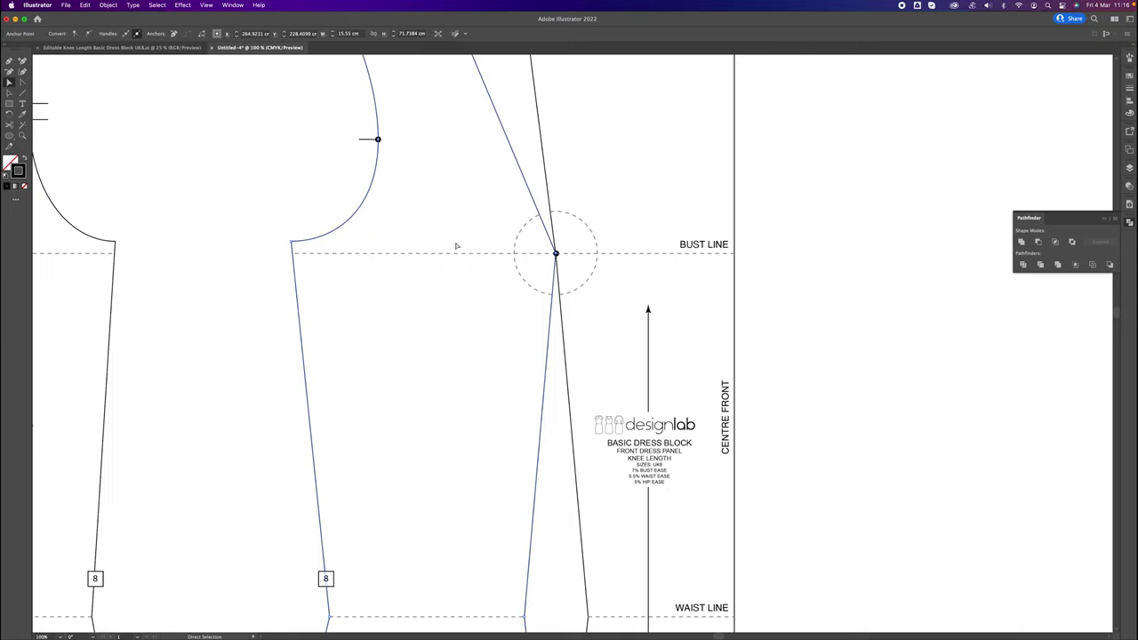
left_click(23, 61)
left_click(554, 300)
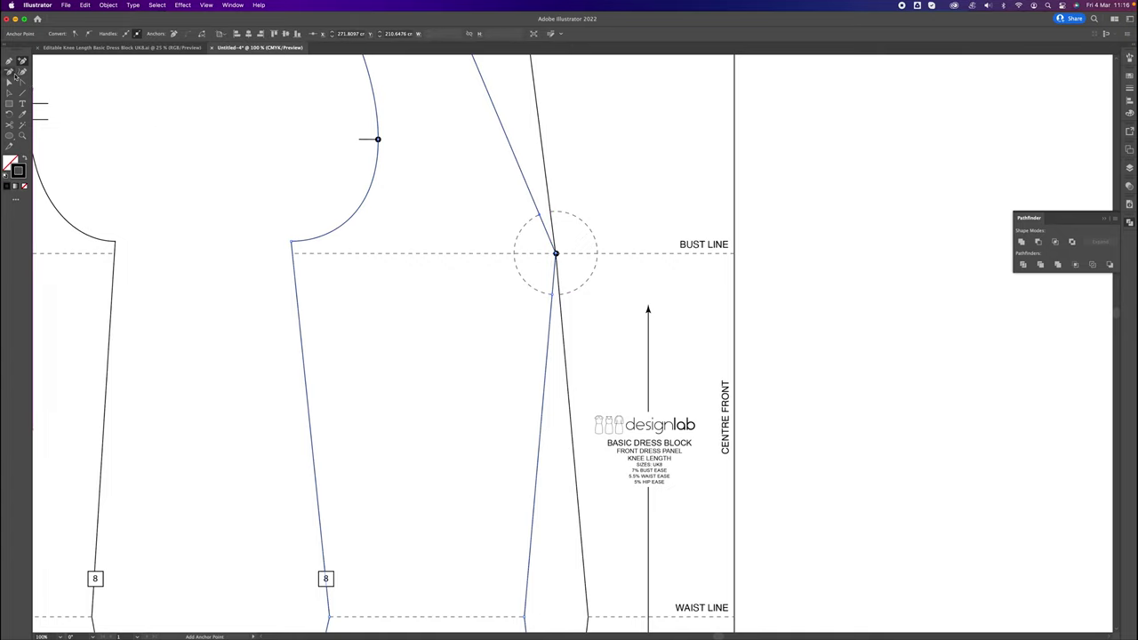
left_click(9, 82)
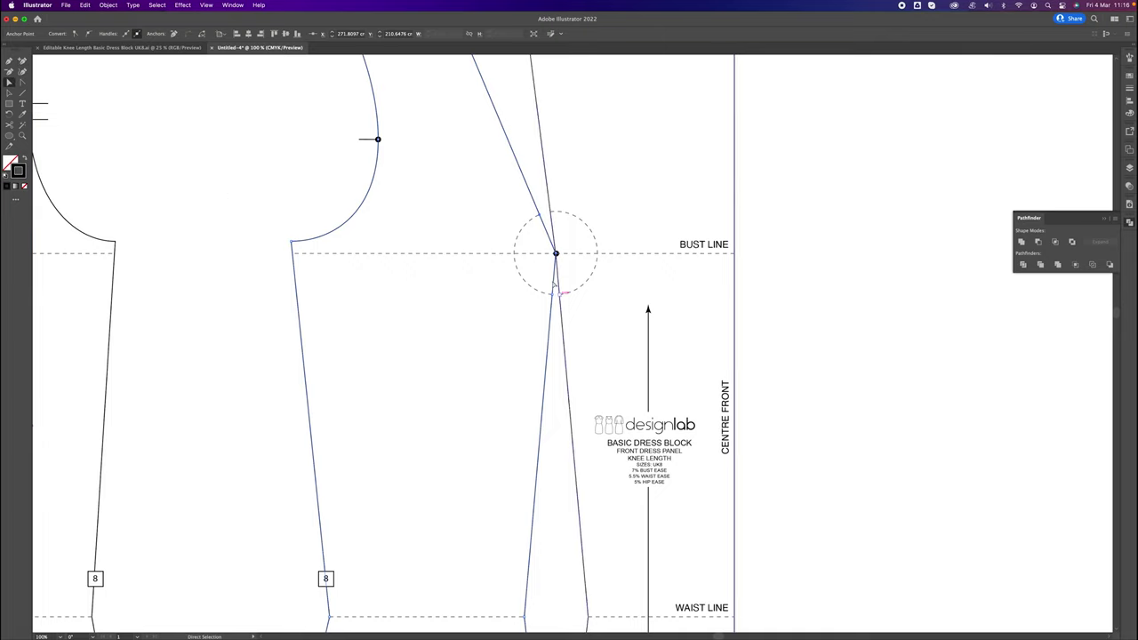
left_click_drag(560, 259, 525, 272)
left_click(557, 255)
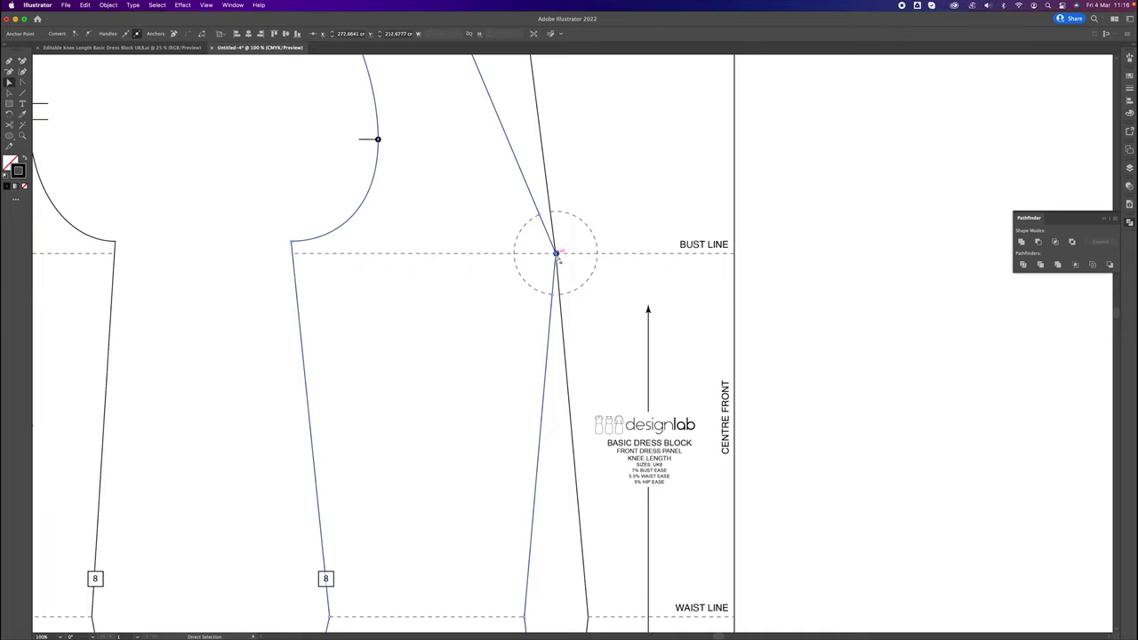
left_click_drag(557, 254, 485, 271)
key("super+z")
key("minus")
Step: Try to round the front side panel's corner at the bust point into a curve within the bust circle
key("a")
left_click(575, 249)
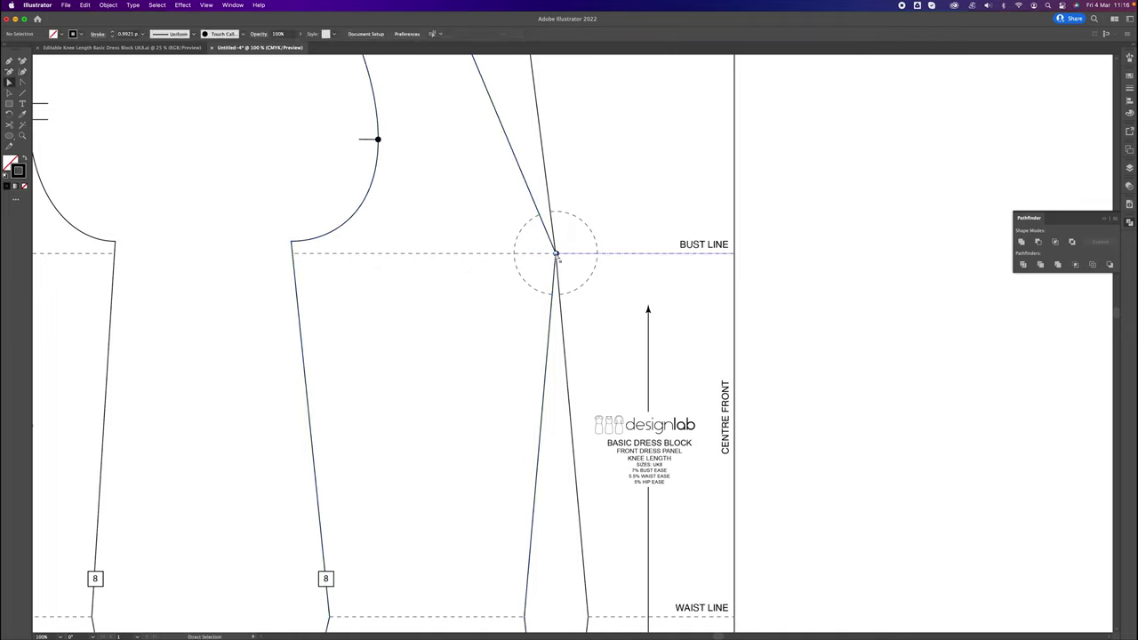
left_click(556, 253)
left_click(556, 255)
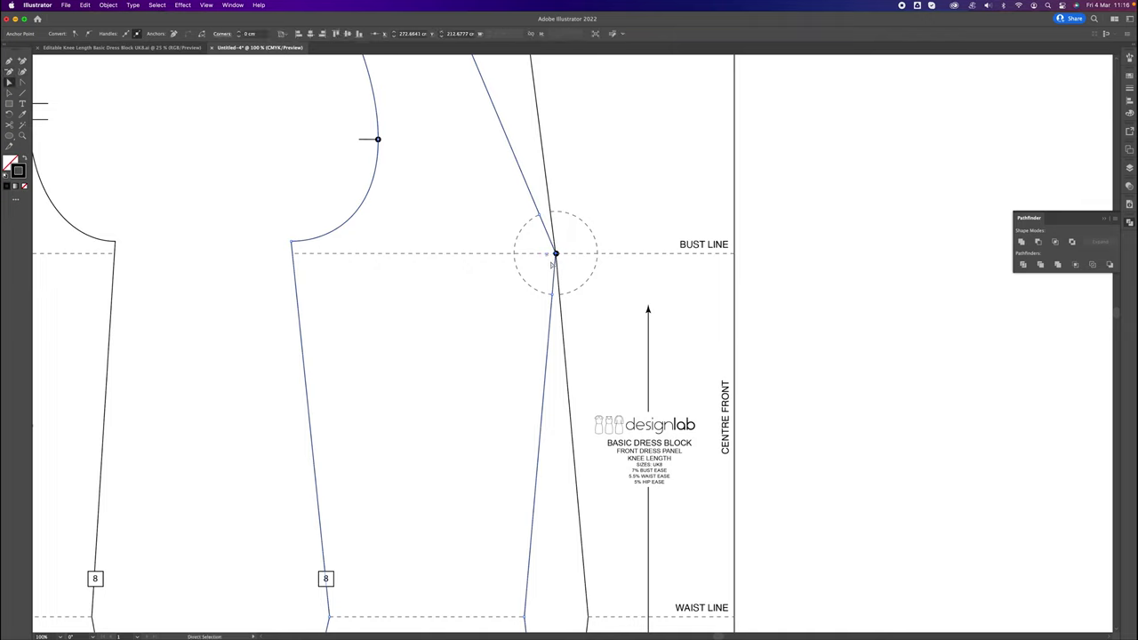
left_click_drag(549, 257, 360, 305)
left_click(628, 191)
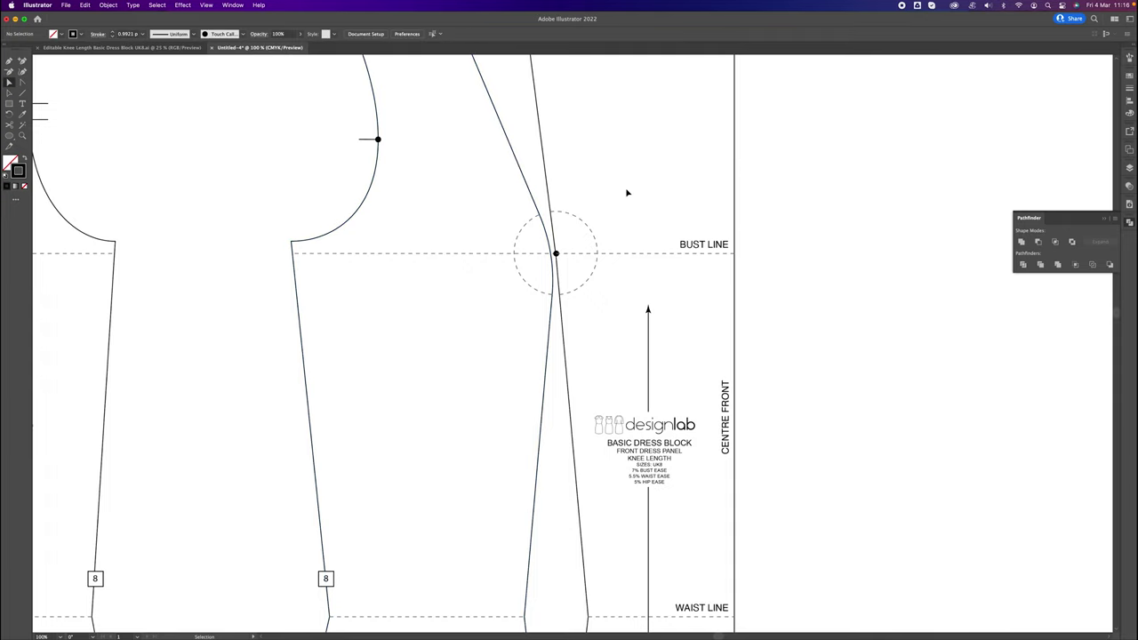
key("super+minus")
key("super+minus")
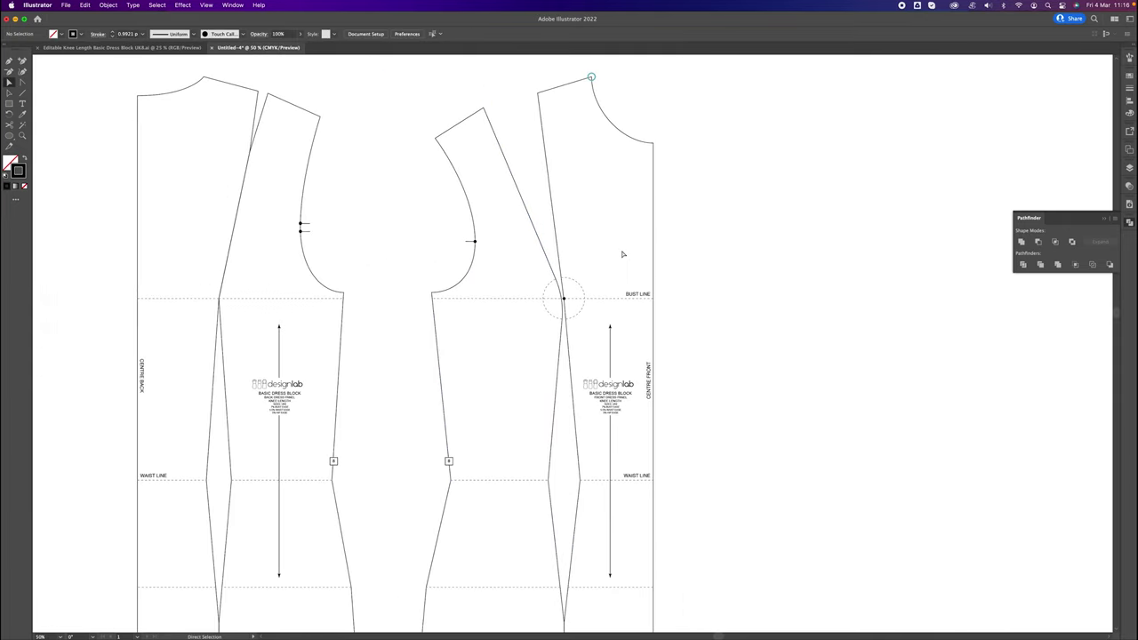
key("super+z")
Step: Round the front side panel's bust point corner between the two circle crossings with a corner radius of about 8.9 cm
key("super+equal")
key("super+equal")
key("super+equal")
key("super+equal")
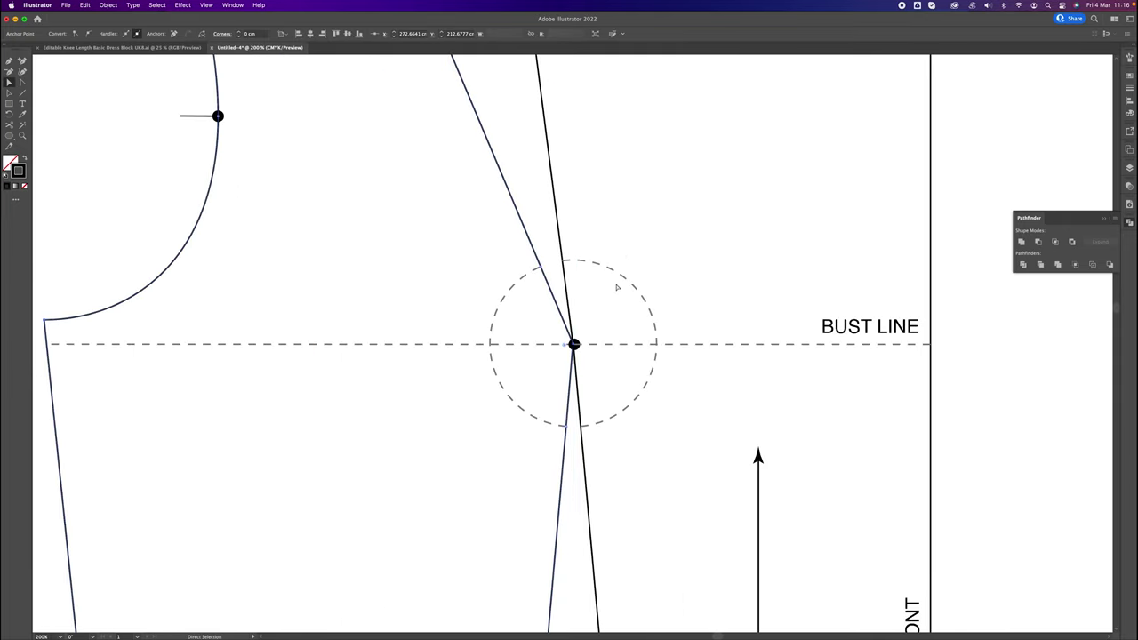
left_click(574, 343)
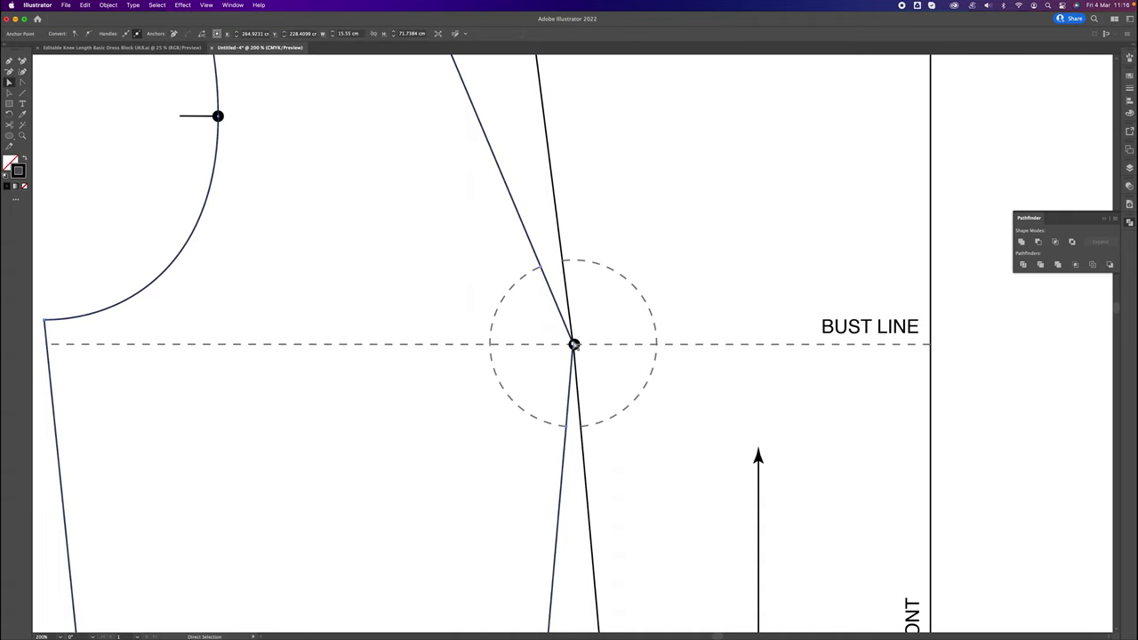
left_click(574, 343)
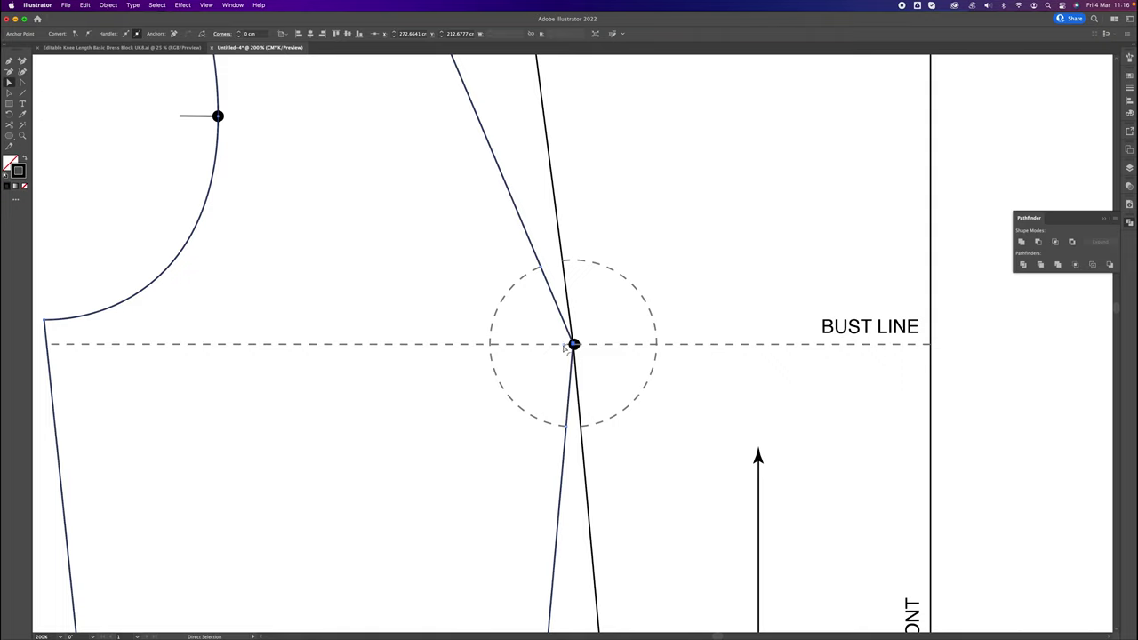
left_click_drag(566, 348, 196, 444)
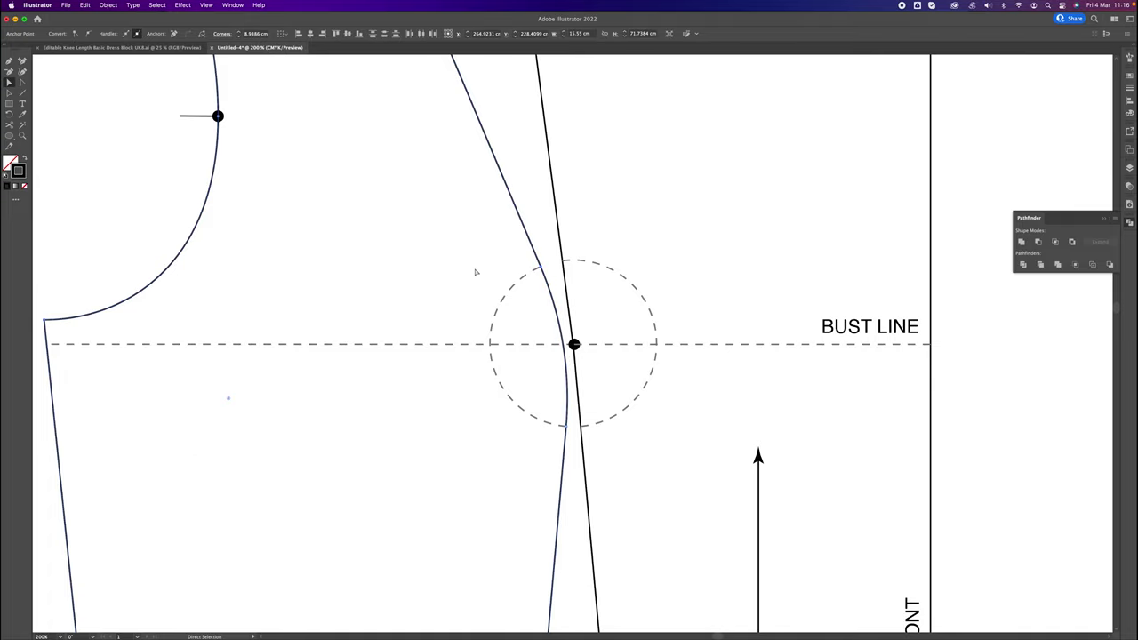
left_click(477, 272)
key("super+minus")
key("super+minus")
key("super+minus")
key("super+minus")
key("super+minus")
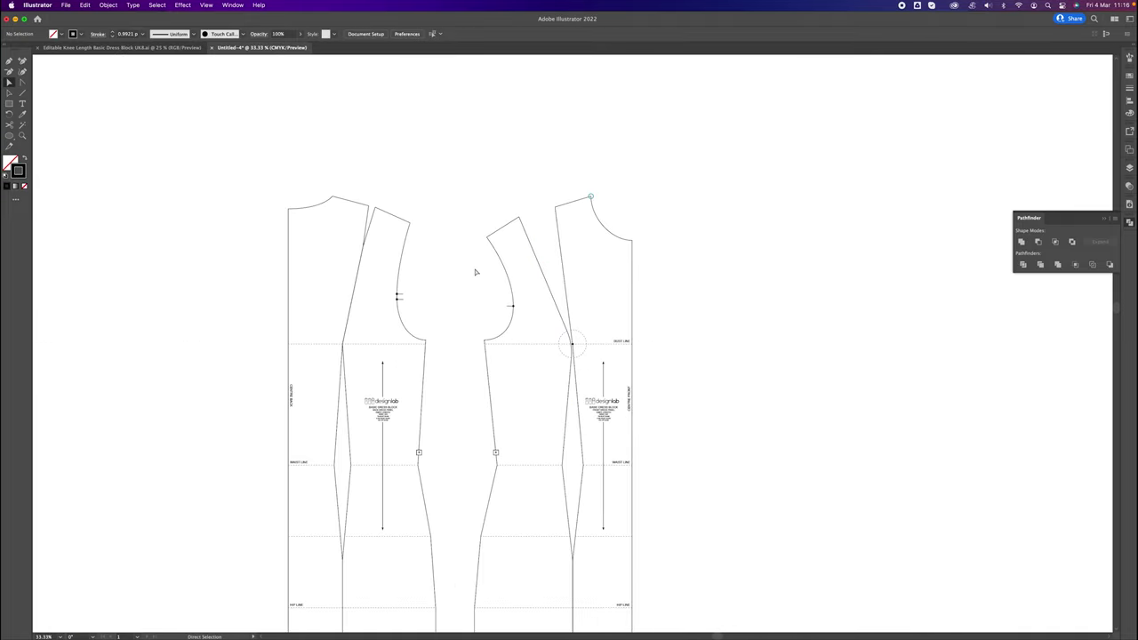
left_click_drag(565, 321, 552, 219)
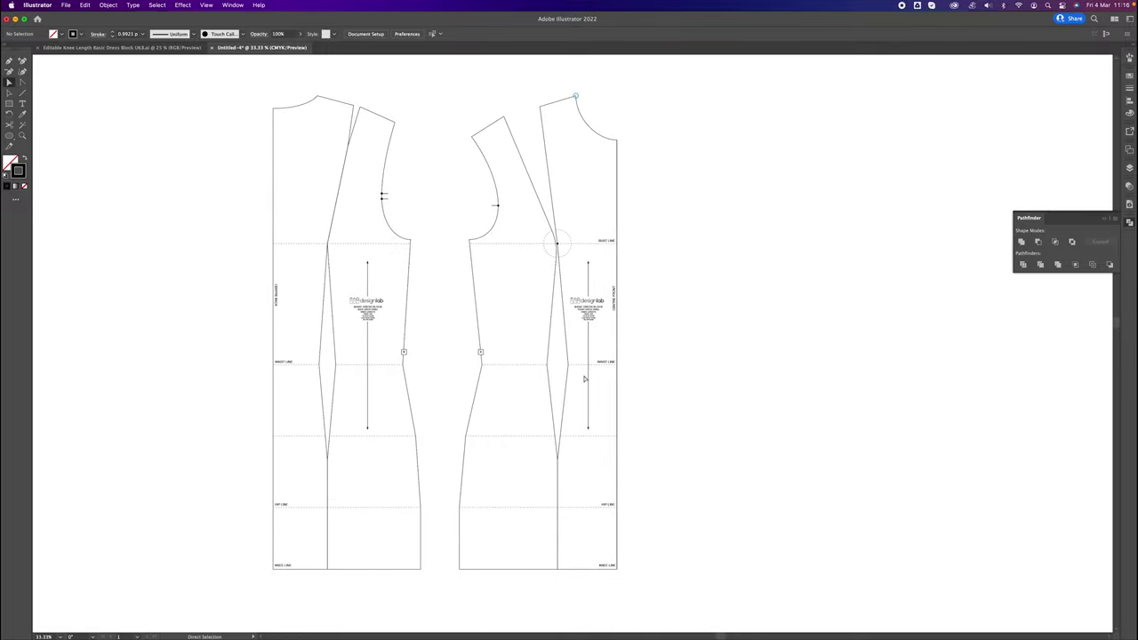
Step: Round the back side panel's upper seam corner, where its seam meets the back centre panel's, into a gentle curve
left_click(561, 392)
key("super+equal")
left_click_drag(452, 335, 563, 348)
left_click_drag(439, 222, 472, 323)
key("v")
left_click(360, 323)
key("a")
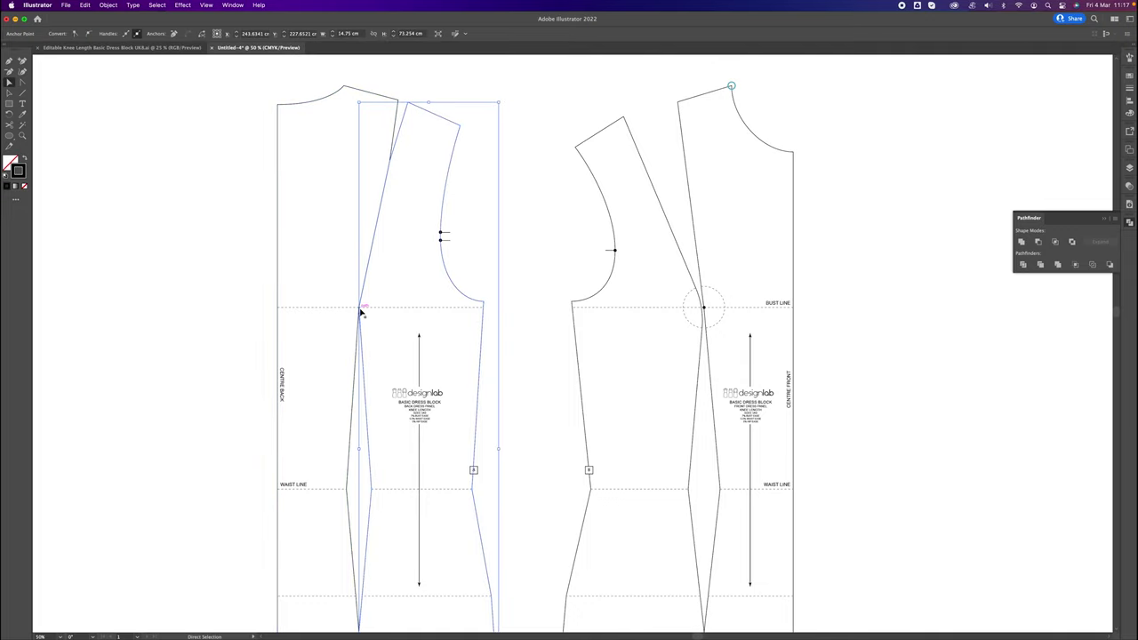
key("super+equal")
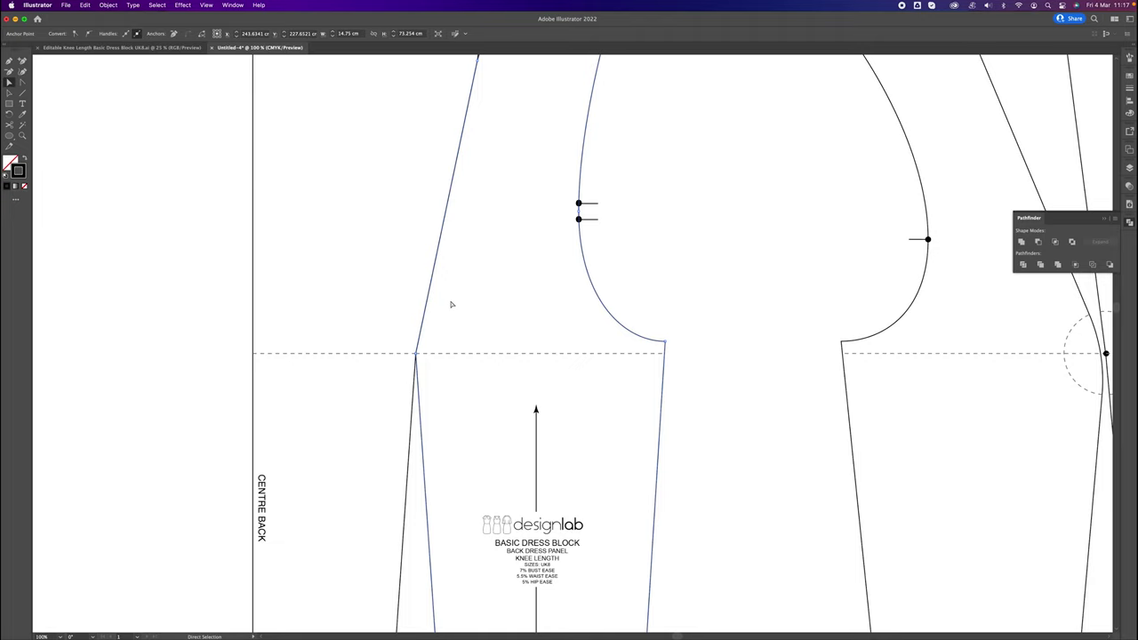
left_click_drag(454, 305, 438, 359)
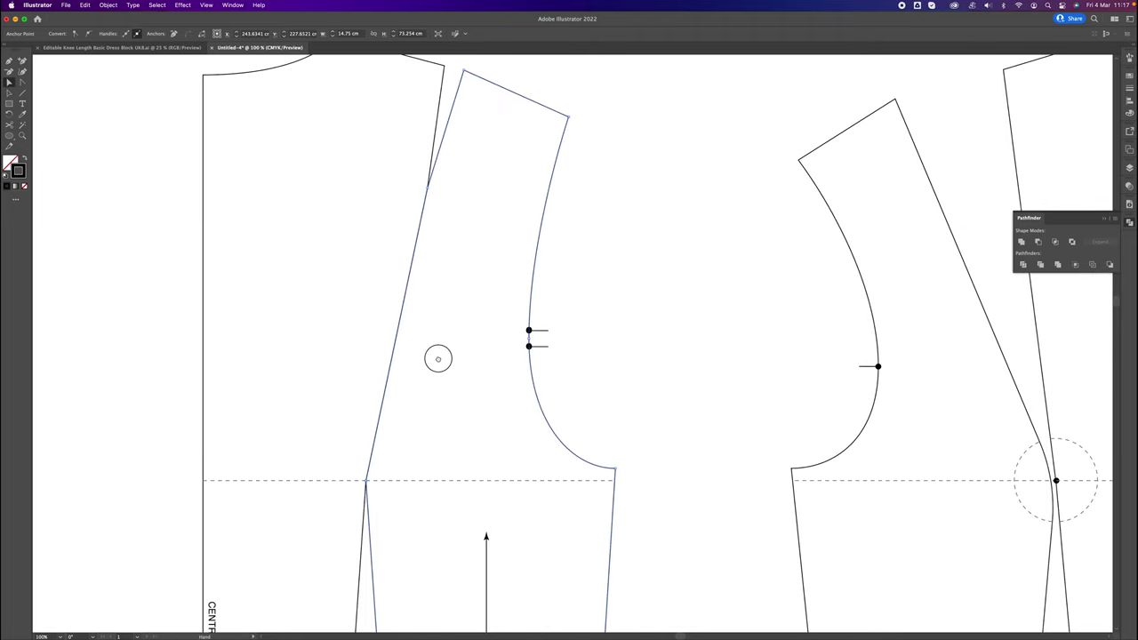
left_click(428, 189)
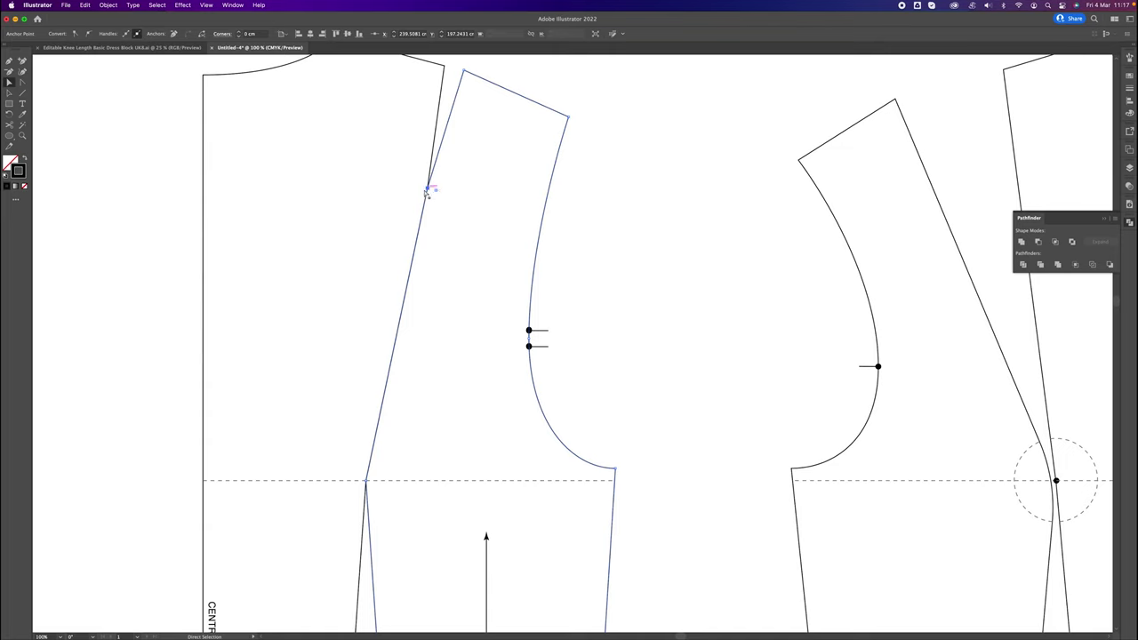
left_click(442, 211)
left_click(428, 189)
left_click_drag(436, 194, 1059, 401)
key("super+minus")
key("super+minus")
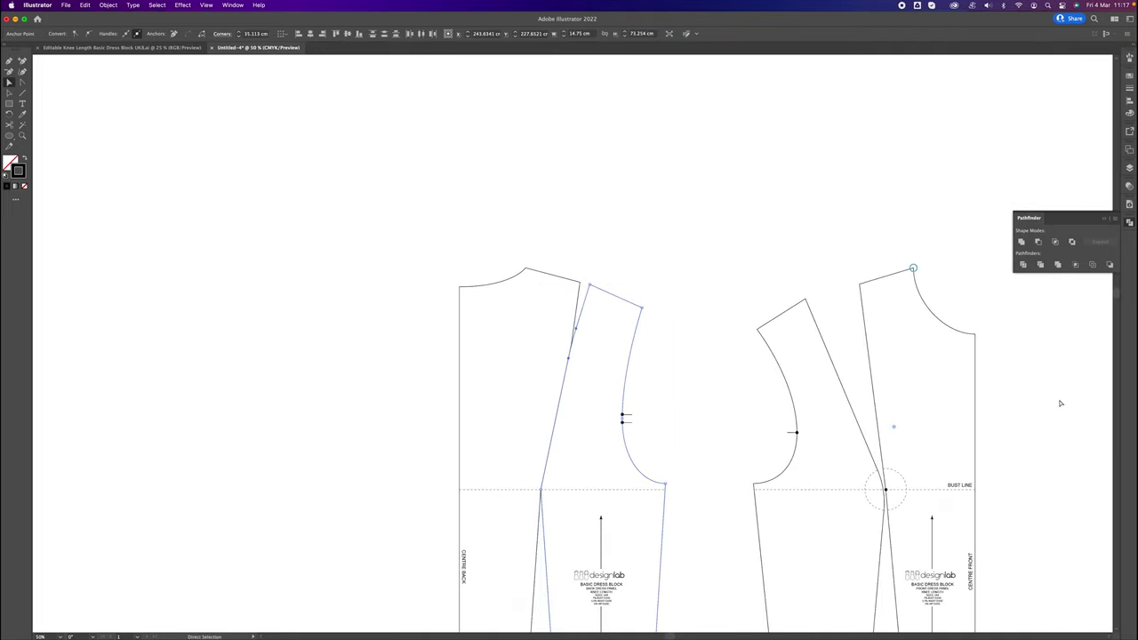
left_click_drag(881, 414, 1073, 476)
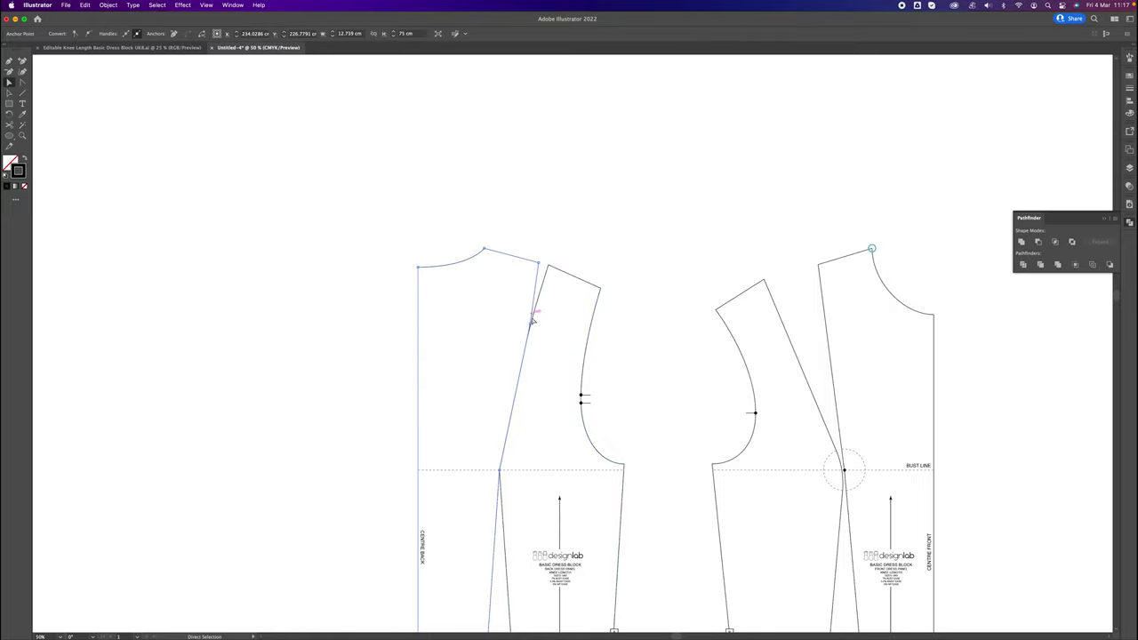
Step: Round the matching upper seam corner of the back centre panel with a corner radius of about 80.8 cm
left_click(530, 322)
left_click_drag(394, 313, 162, 296)
left_click_drag(228, 320, 492, 407)
left_click_drag(428, 353, 48, 221)
left_click_drag(422, 392, 293, 237)
left_click_drag(461, 355, 437, 214)
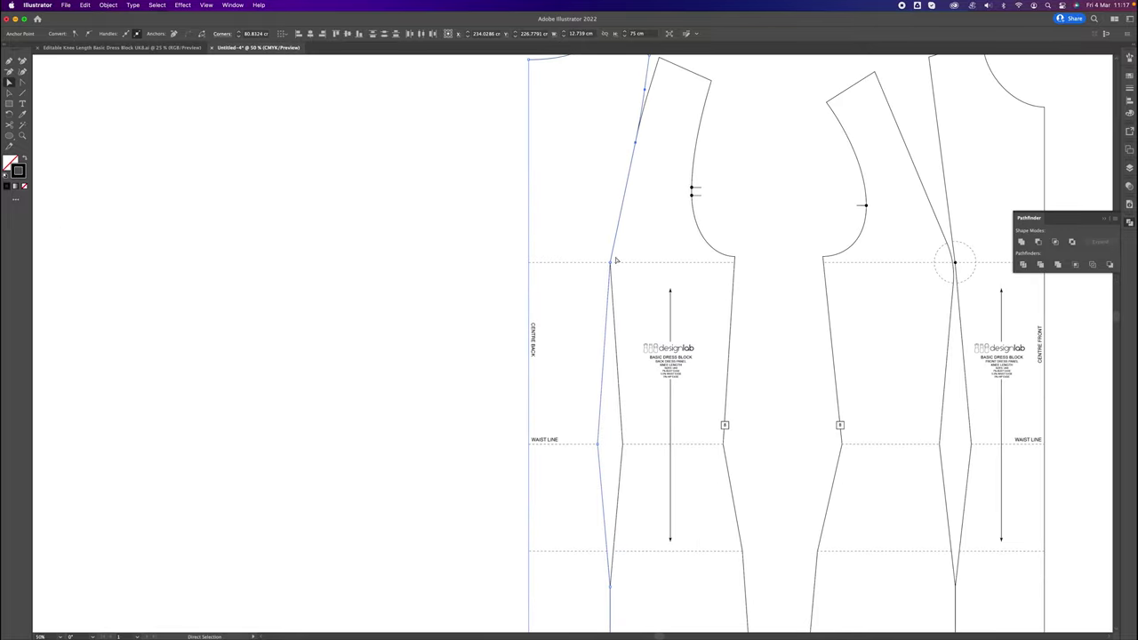
Step: Round the back centre panel's seam corner at the bust line into a smooth curve
left_click(611, 263)
left_click_drag(620, 269, 655, 414)
left_click_drag(714, 311, 998, 409)
Step: Round the back side panel's seam corner at the bust line into a smooth curve towards the waist
left_click(261, 291)
left_click(255, 248)
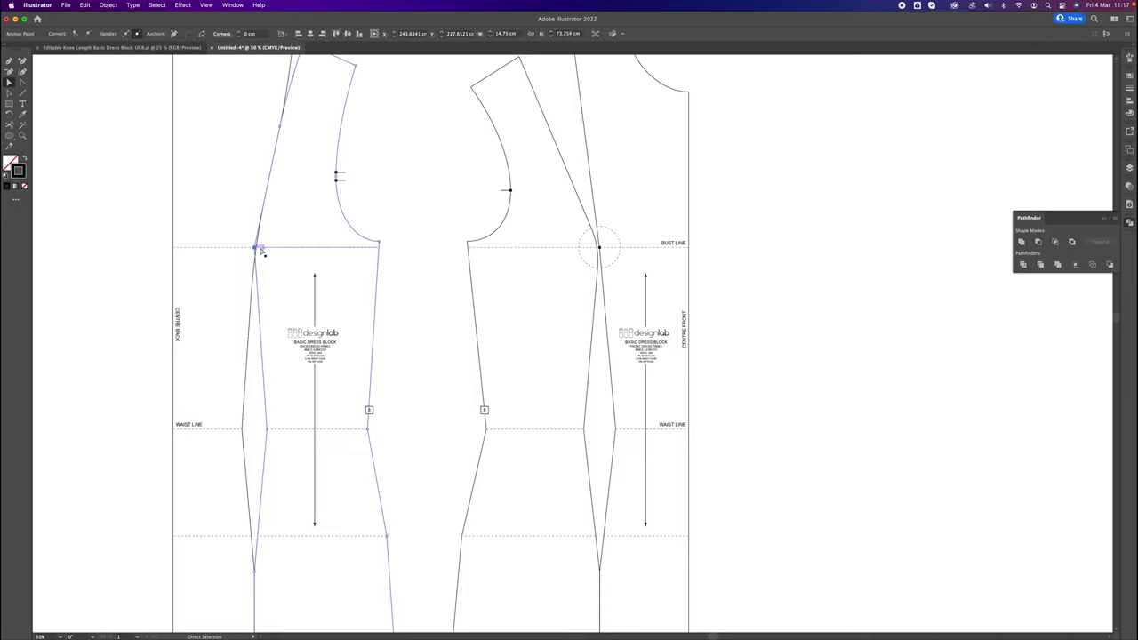
left_click_drag(257, 247, 702, 339)
left_click(769, 284)
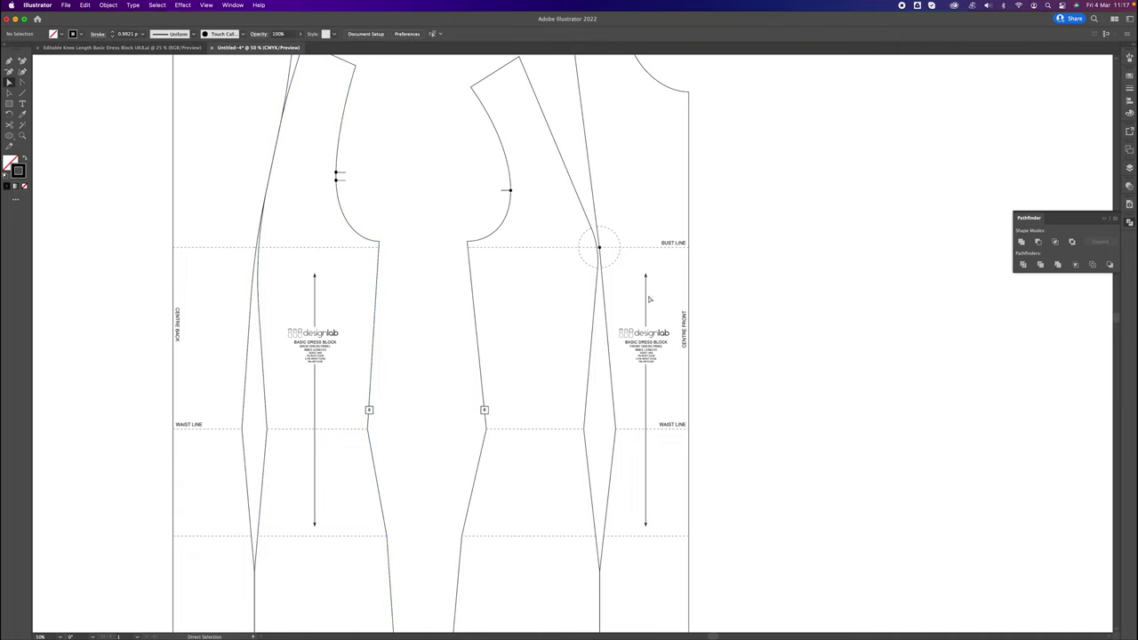
Step: Prepare a straight line segment at the front centre panel's dart edge, on the dashed line between the waist and hip lines
left_click_drag(509, 335, 577, 257)
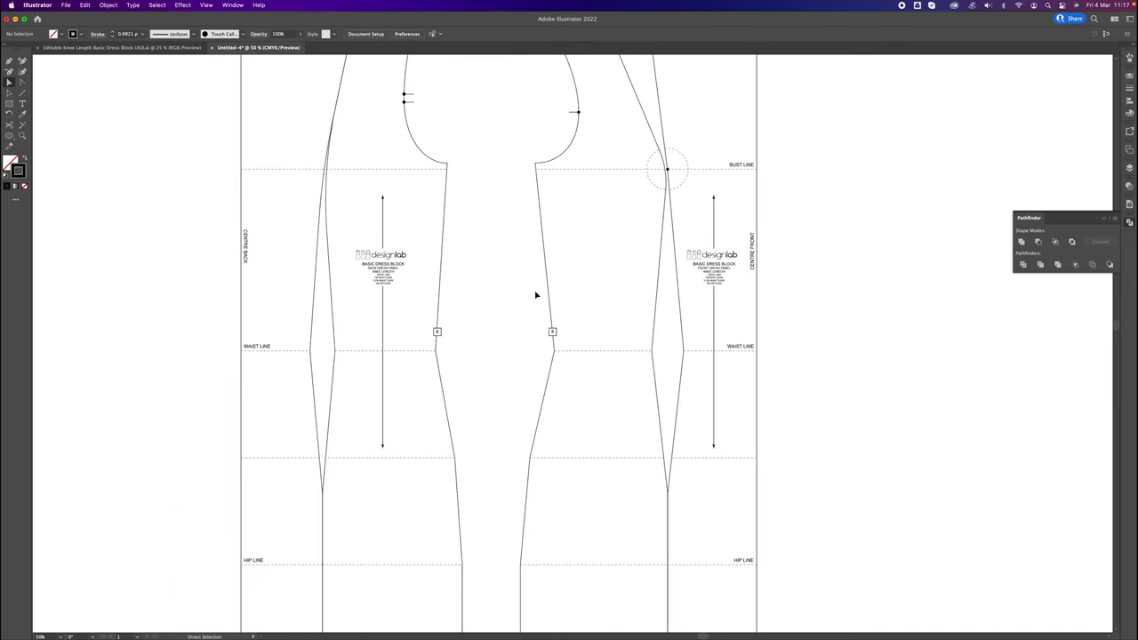
key("super+minus")
left_click_drag(536, 303, 519, 293)
key("v")
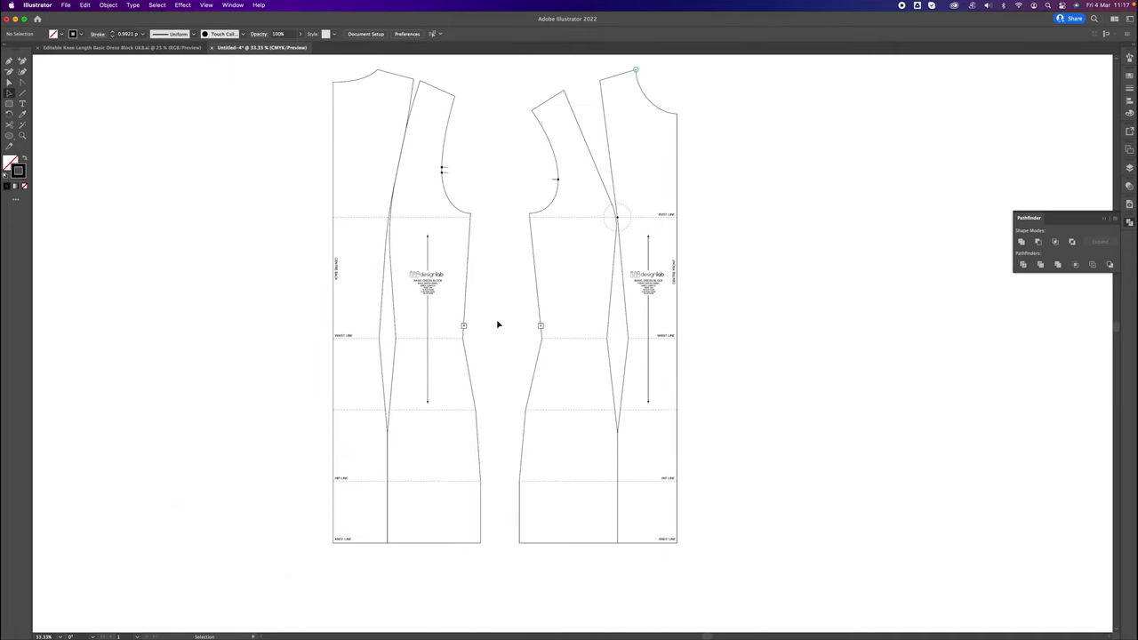
key("super+equal")
scroll(501, 323, "down", 2)
scroll(500, 323, "left", 2)
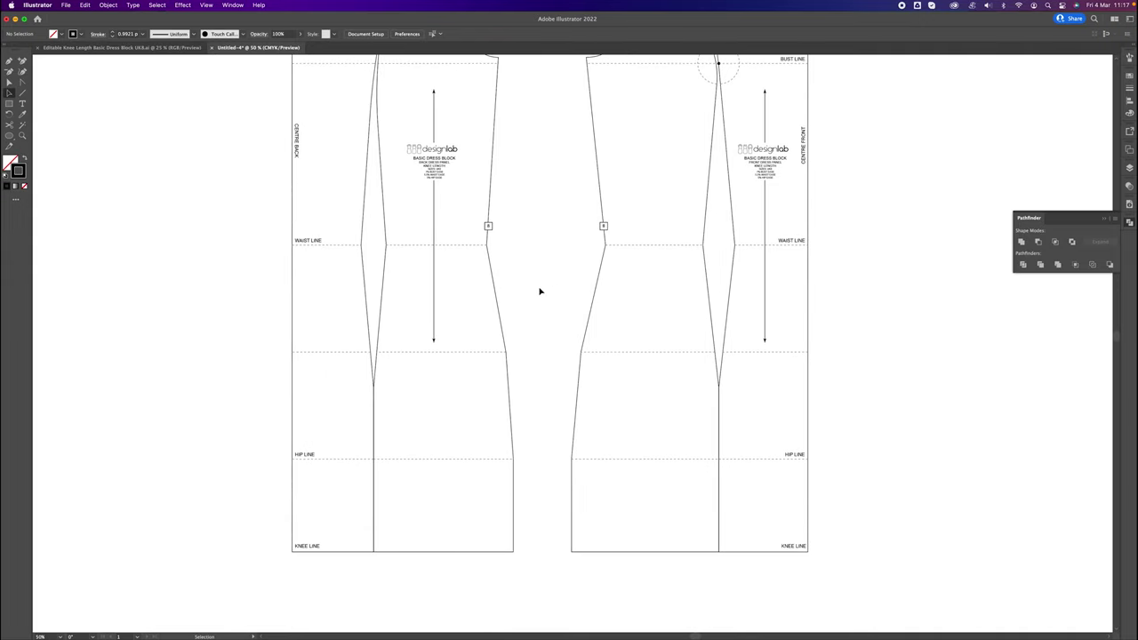
scroll(483, 299, "up", 1)
scroll(482, 300, "left", 1)
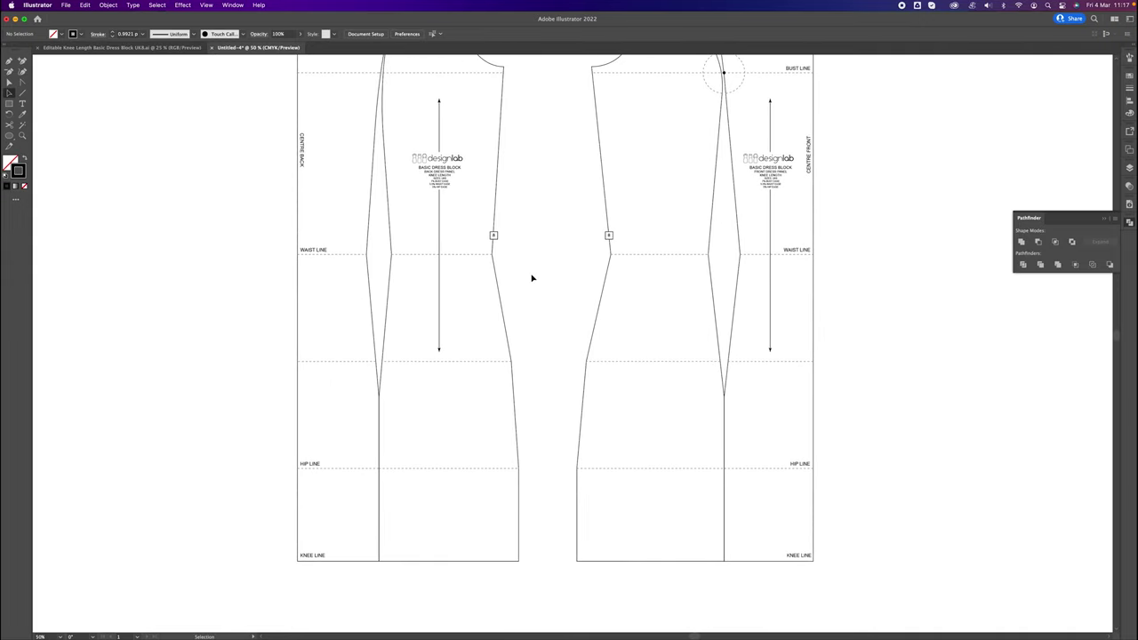
left_click(22, 92)
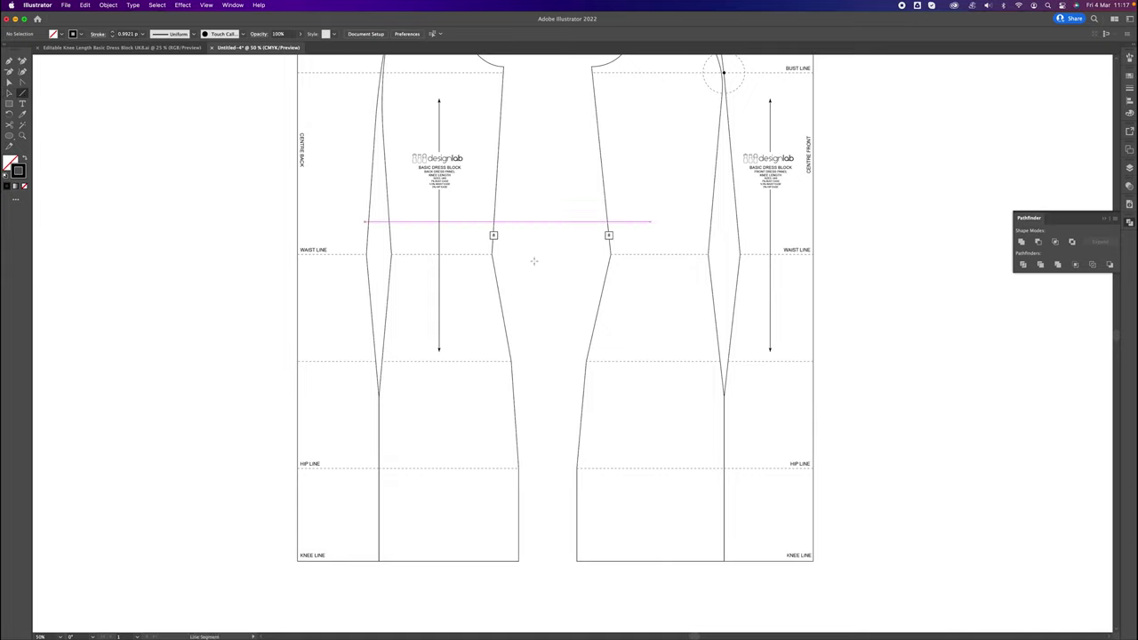
scroll(738, 350, "down", 2)
scroll(738, 350, "right", 2)
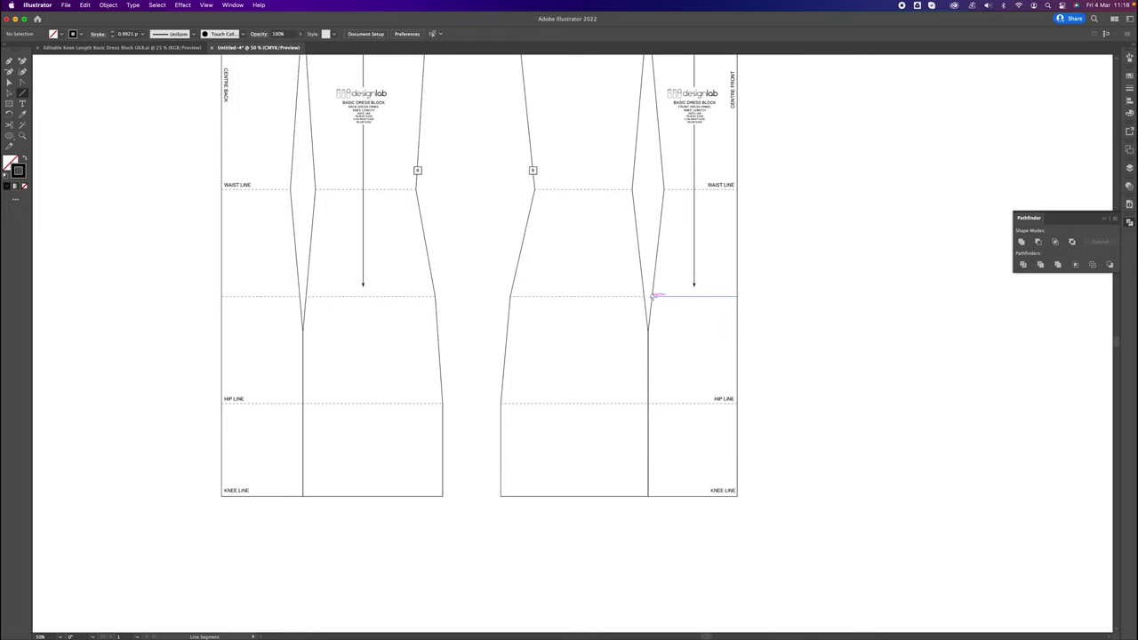
Step: Try a 35 cm line at 254° from the front dart's centre-front leg at the dashed line above the hip, and delete it
left_click(653, 297)
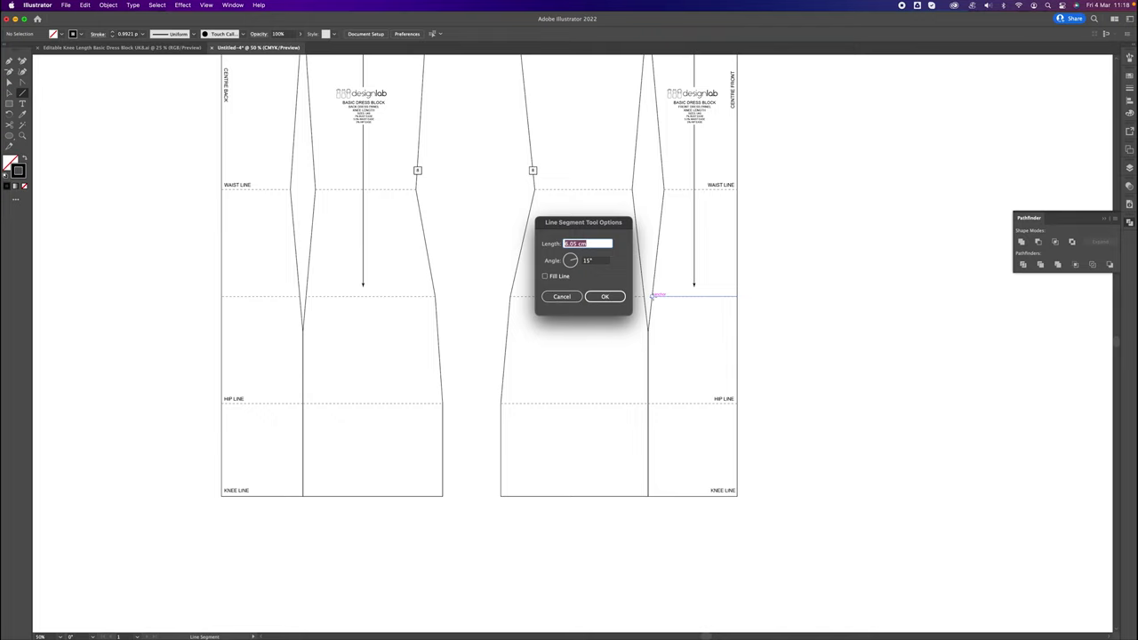
type("35")
key("Tab")
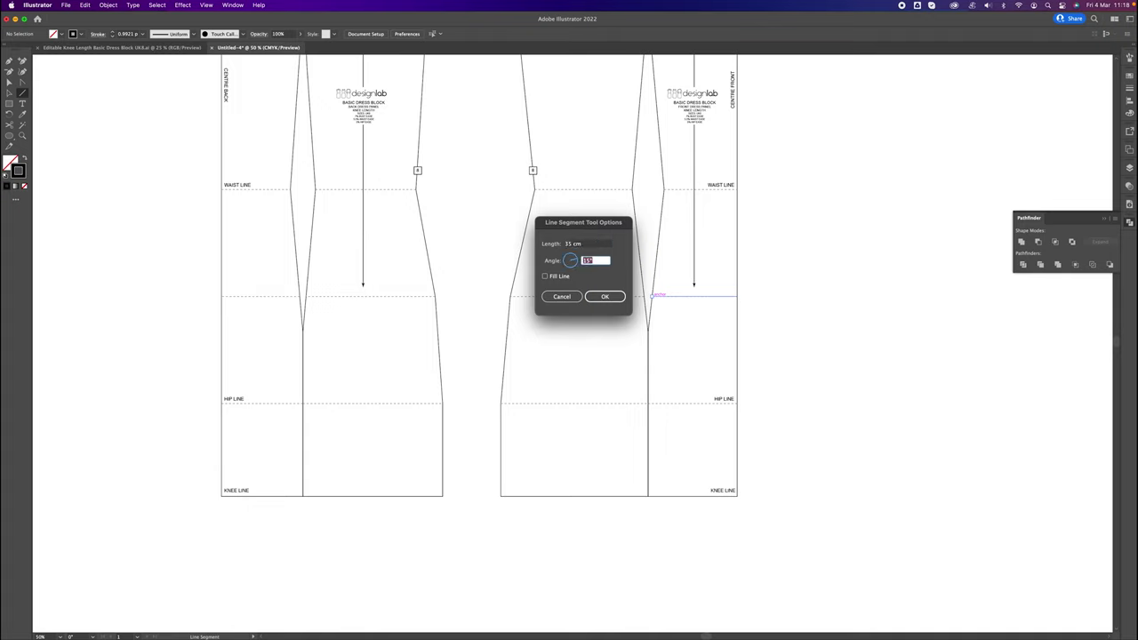
type("254")
left_click(603, 297)
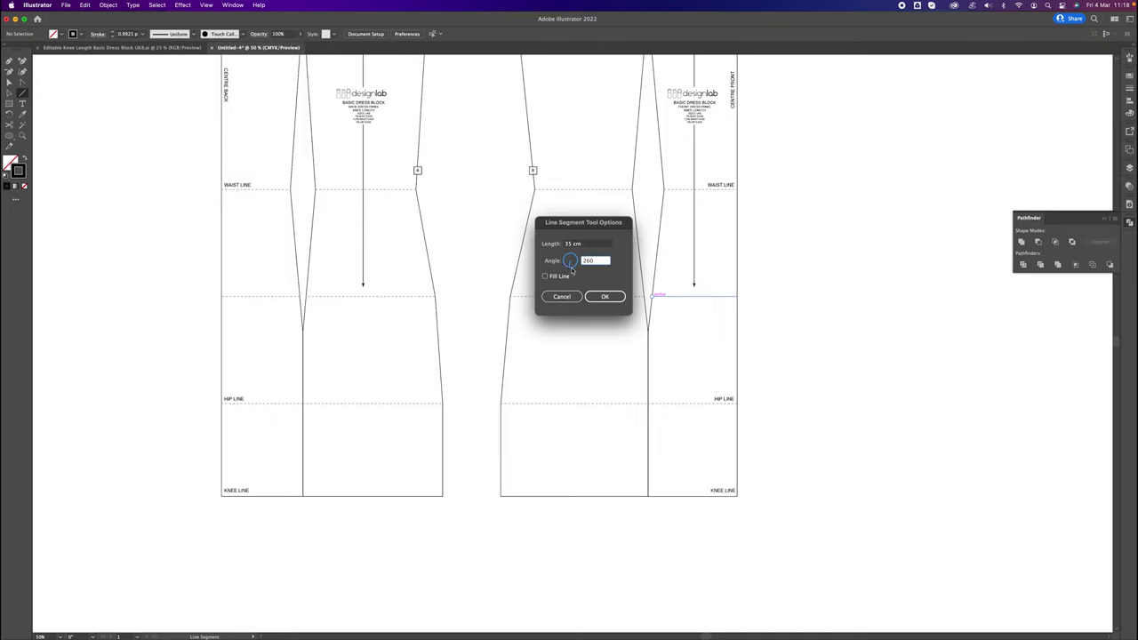
type("54")
left_click(605, 297)
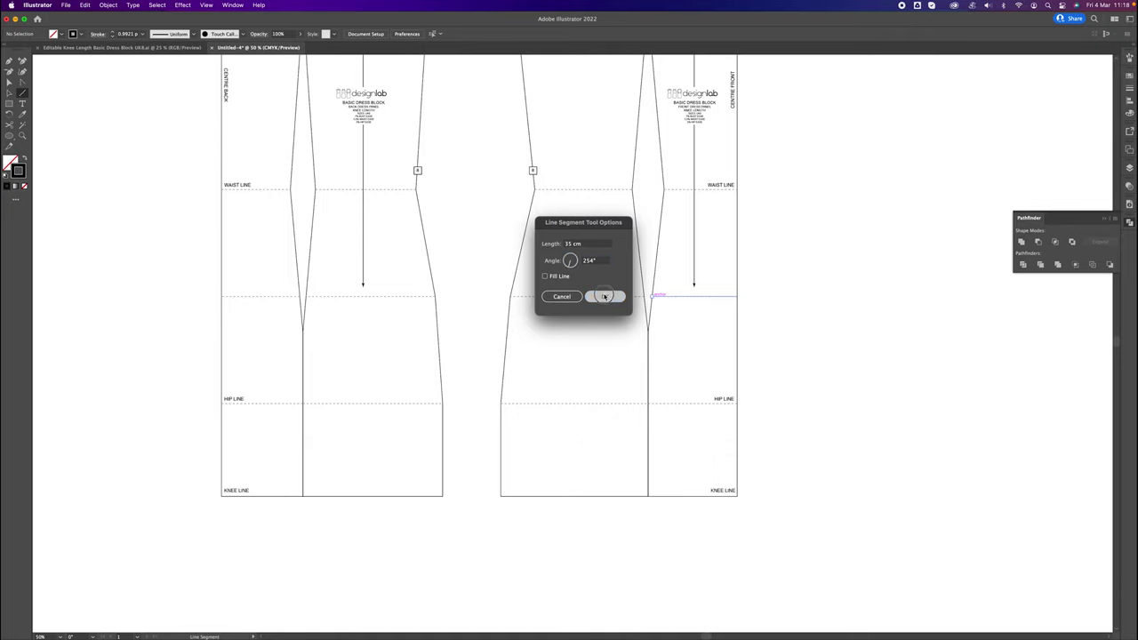
scroll(676, 356, "down", 3)
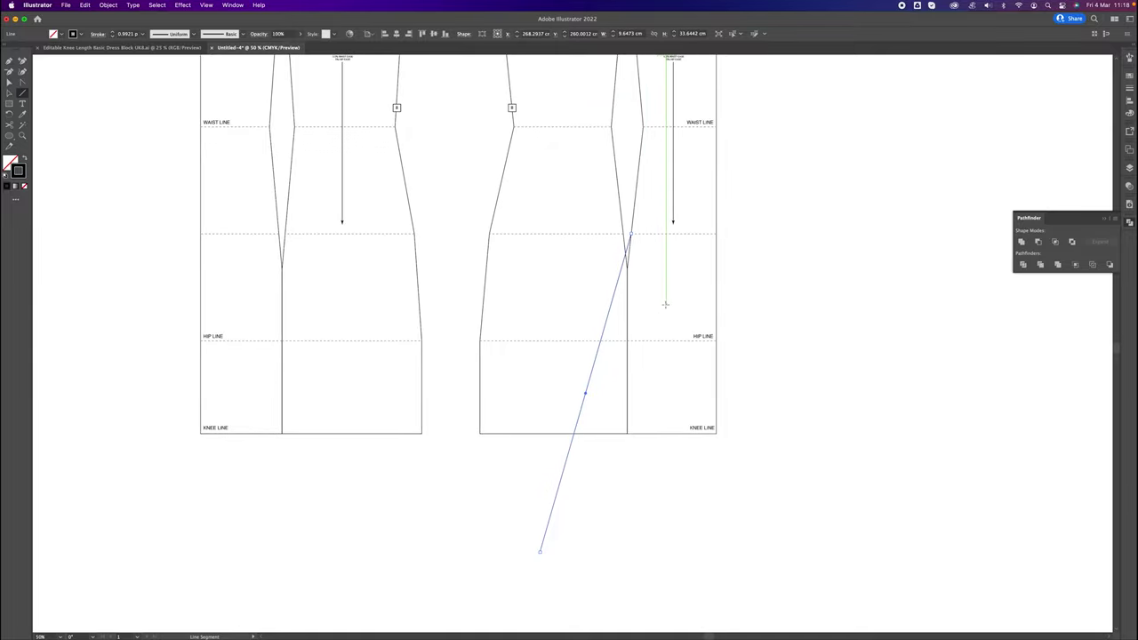
key("Delete")
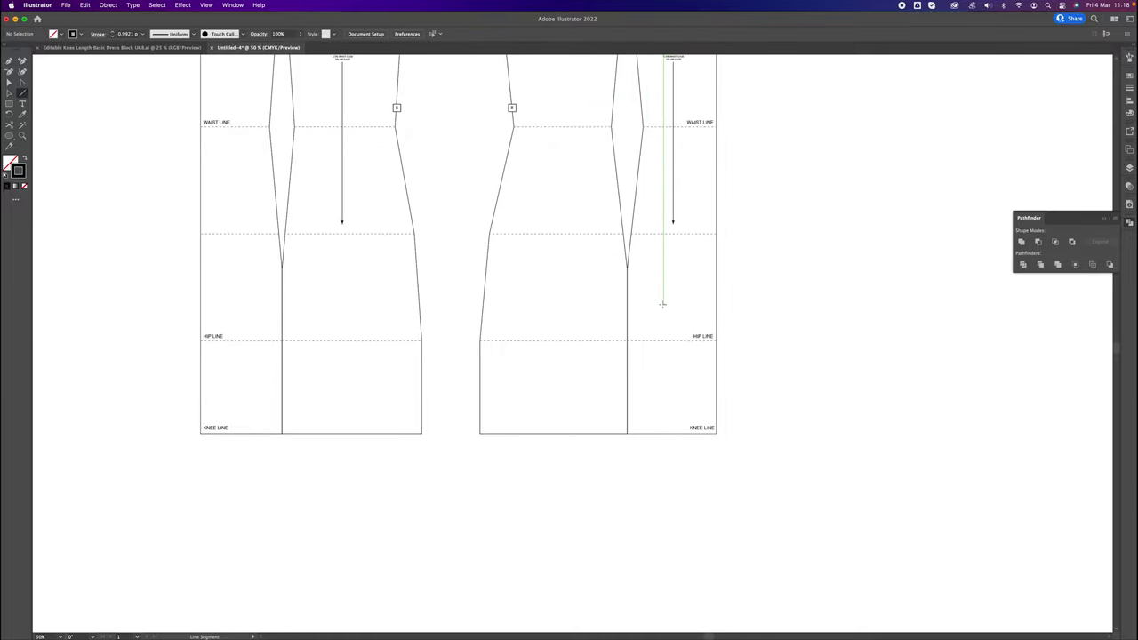
Step: Try drawing the flare line freehand from the front dart to below the knee line, and undo it
left_click_drag(629, 232, 531, 549)
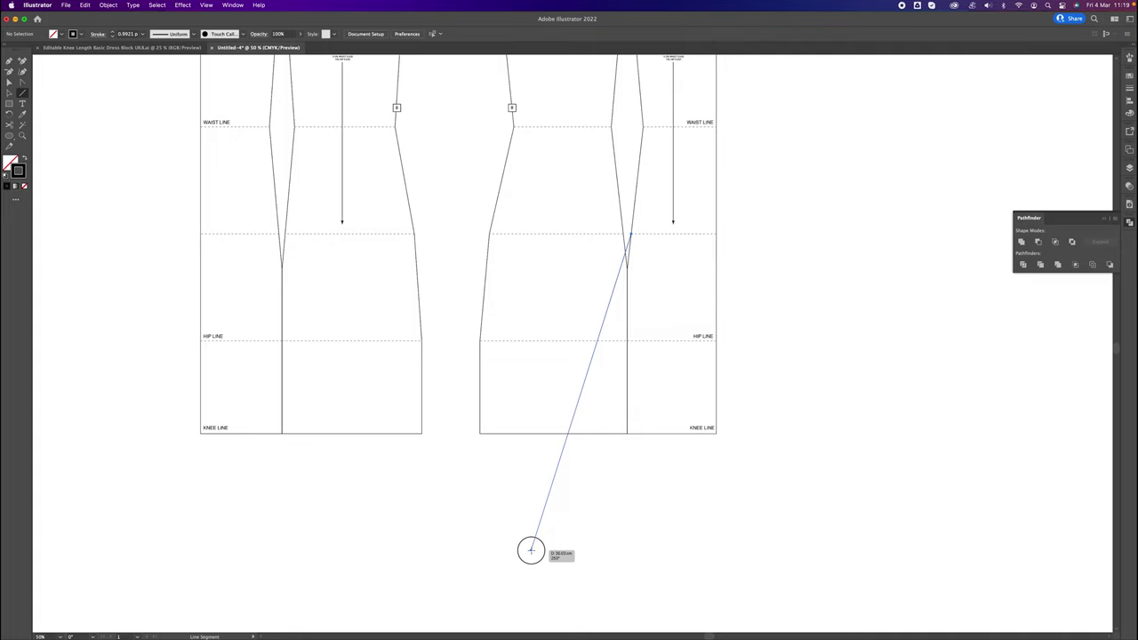
left_click_drag(531, 551, 531, 550)
key("super+z")
Step: Draw a 35.0319 cm line at 254° from the front dart's centre-front leg at the dashed line above the hip
left_click(632, 233)
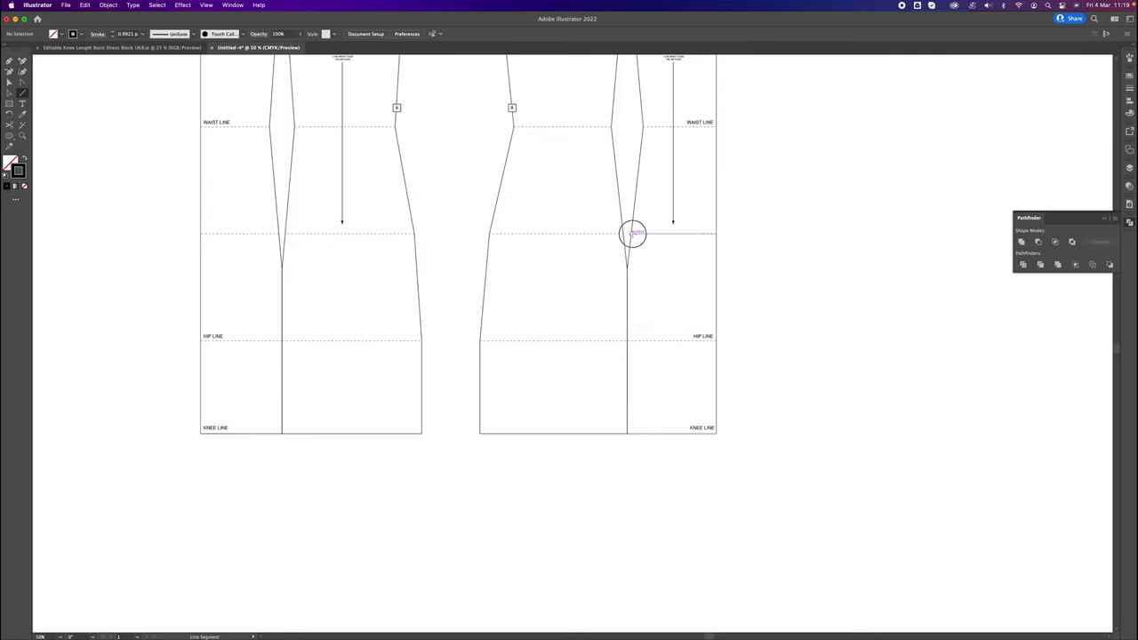
key("Tab")
type("0")
left_click(613, 295)
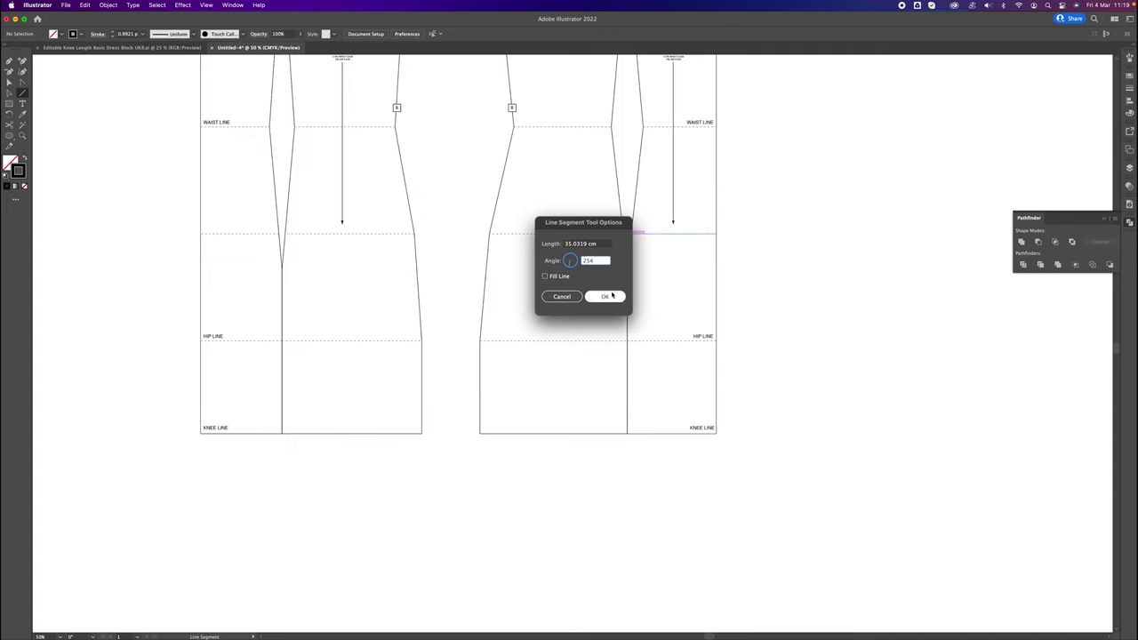
Step: Reflect a copy of the slanted line about the vertical axis and place its upper end on the front dart's side-seam leg
key("v")
left_click(665, 265)
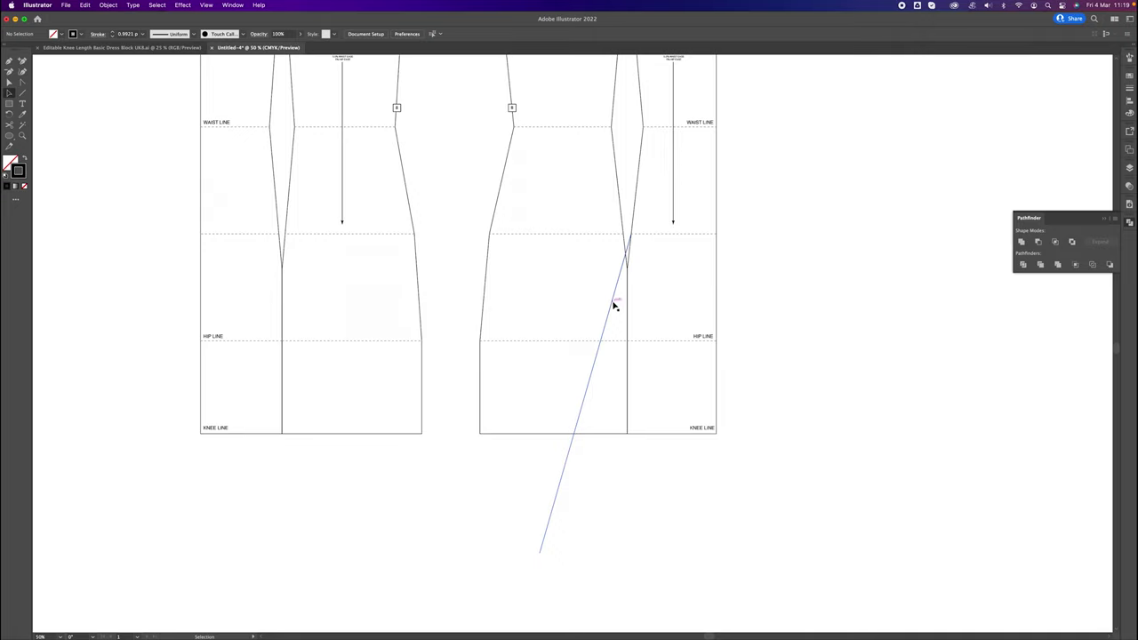
left_click(613, 306)
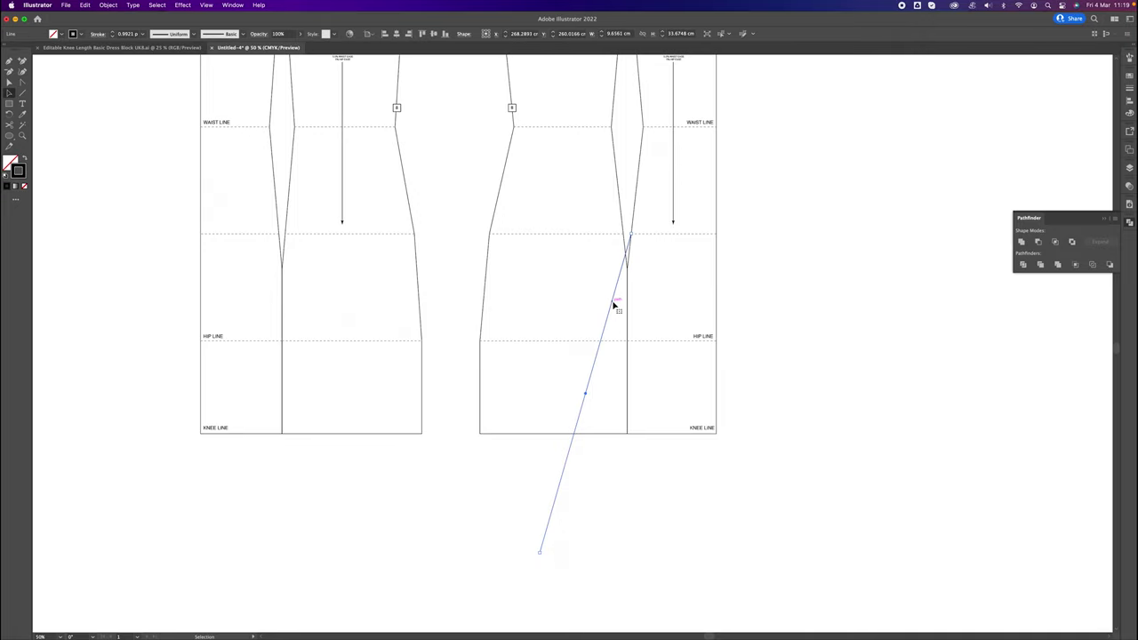
right_click(614, 306)
mouse_move(663, 468)
left_click(741, 507)
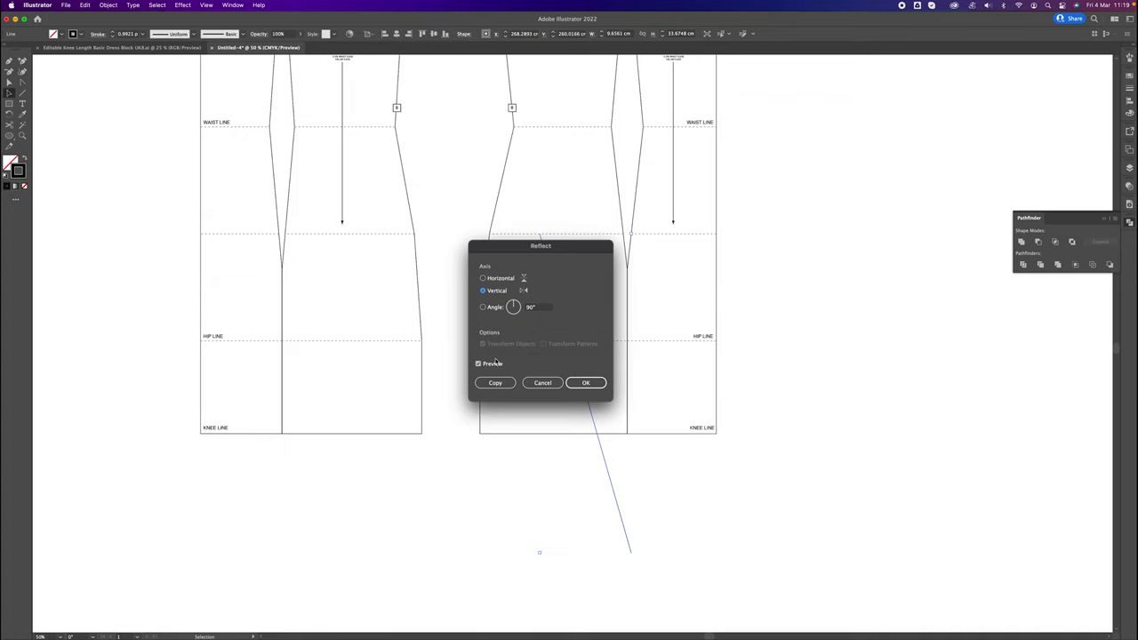
left_click(495, 383)
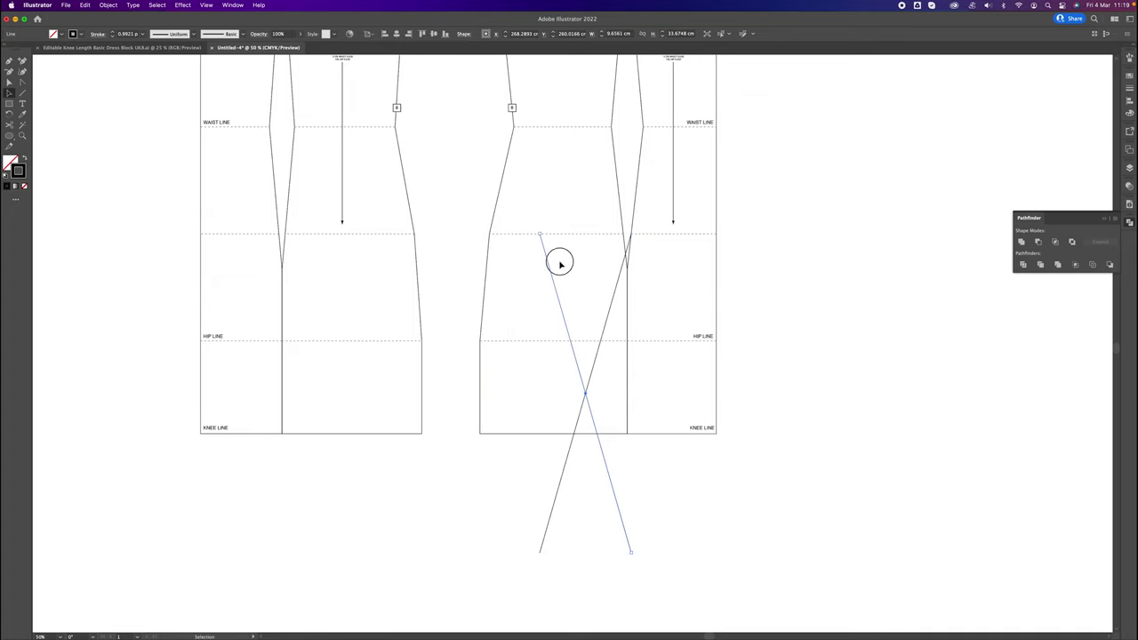
left_click_drag(540, 235, 624, 237)
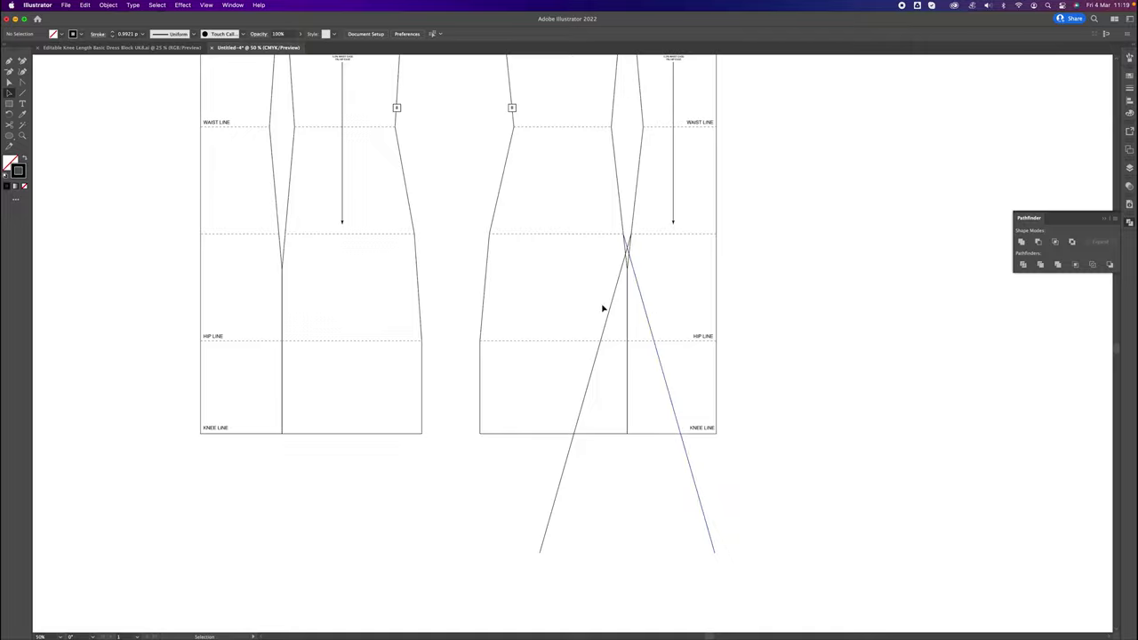
Step: Duplicate both slanted front dart lines onto the back panel's dart at the same height
key("space")
left_click_drag(681, 282, 683, 241)
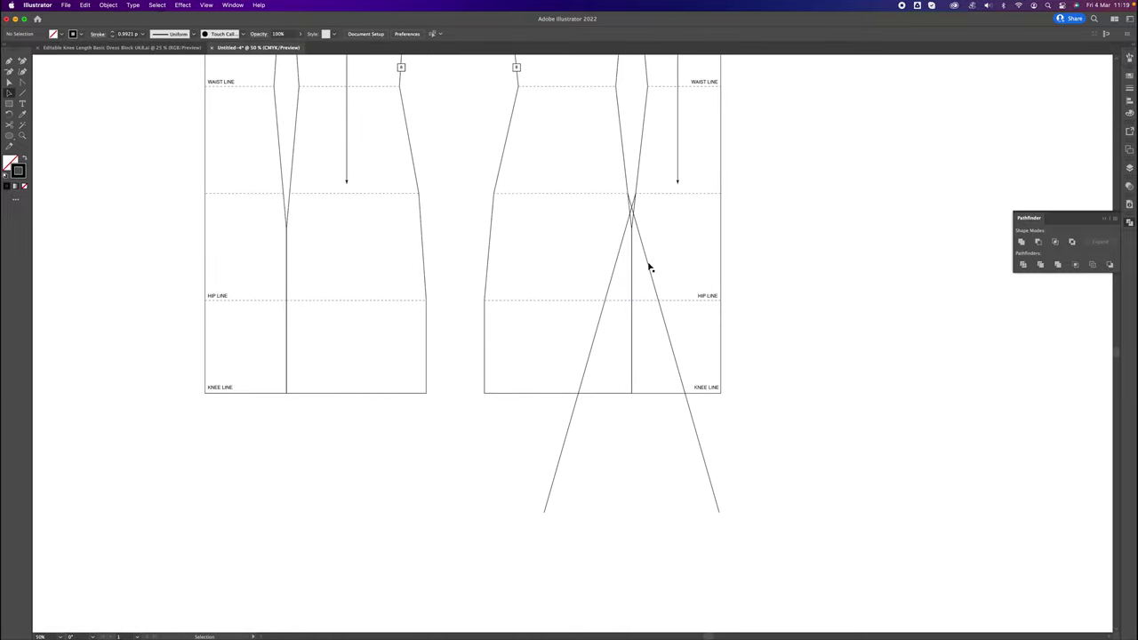
left_click(616, 262)
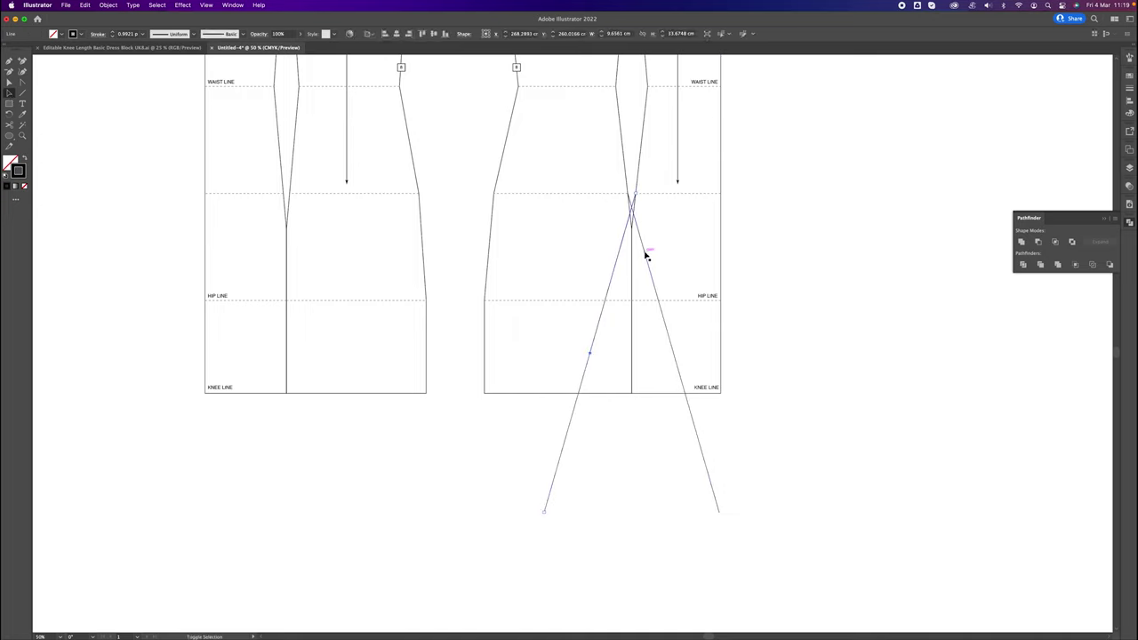
left_click(647, 255, "shift")
key("a")
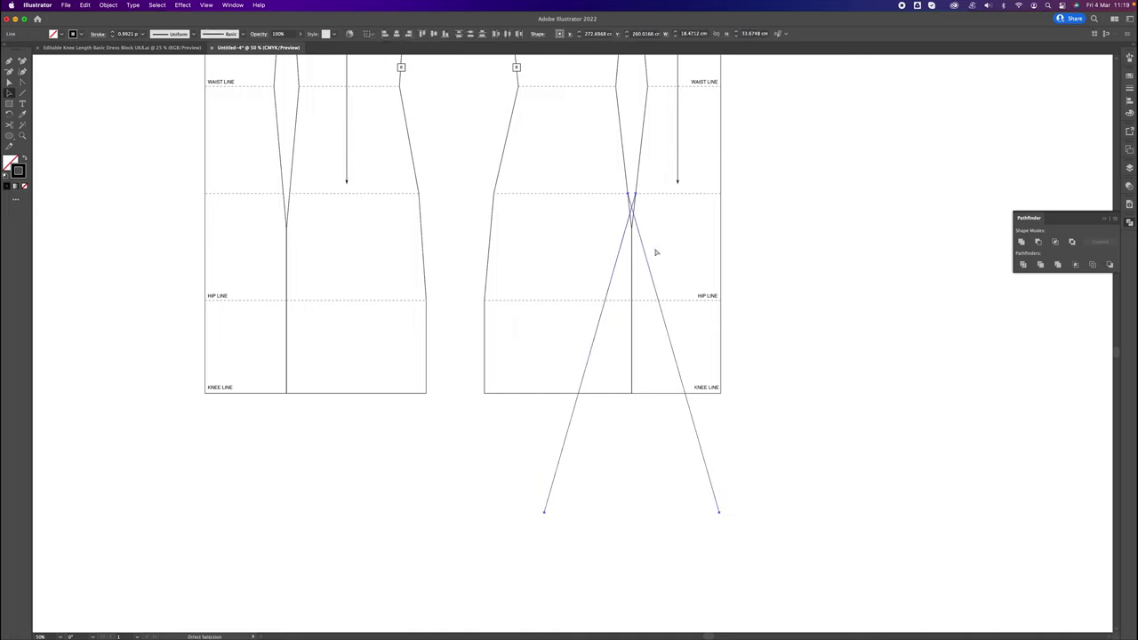
key("super+v")
left_click_drag(578, 200, 287, 212)
Step: Align the upper end of the copied line slanting towards the side seam with the back dart's centre-back leg at the dashed line
key("super+equal")
key("super+equal")
key("super+equal")
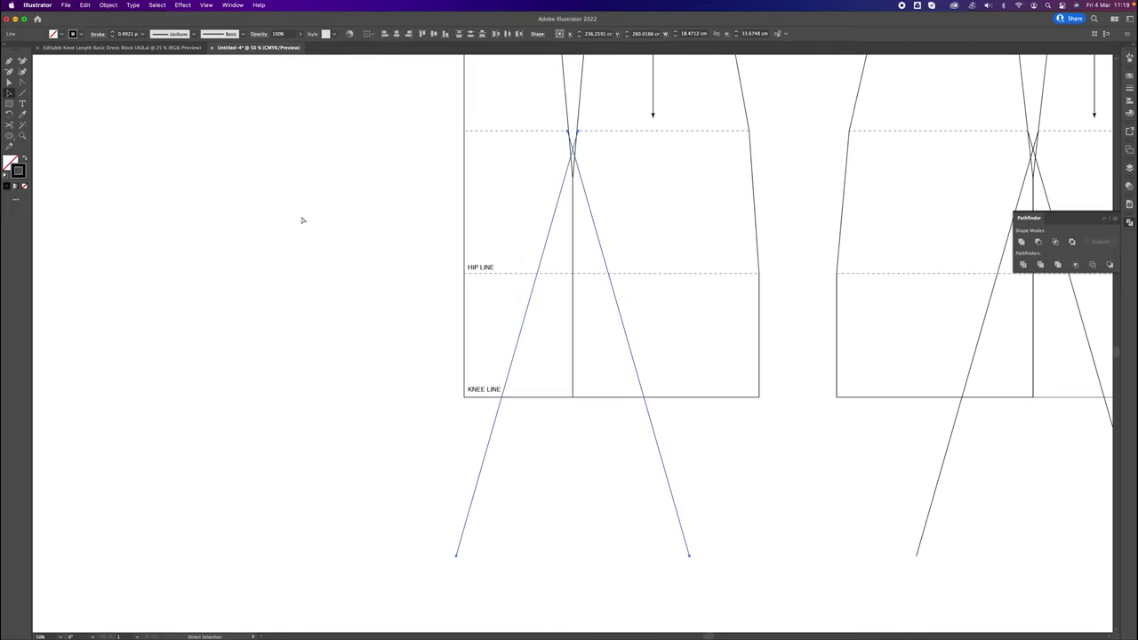
scroll(631, 165, "up", 5)
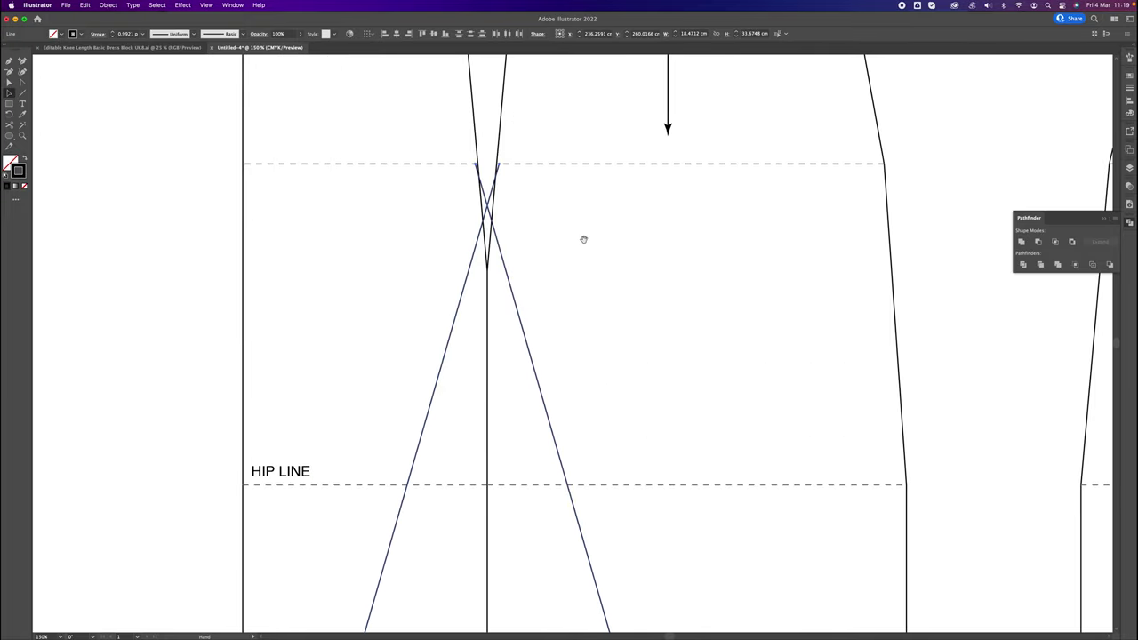
left_click_drag(485, 255, 482, 259)
left_click(525, 257)
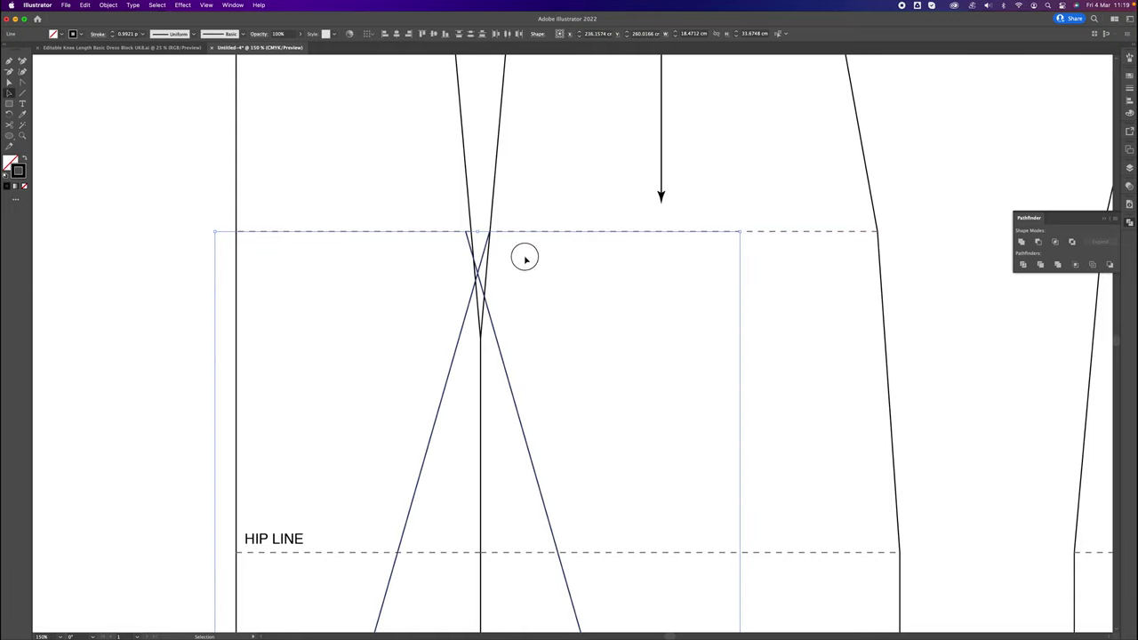
left_click(493, 318)
key("Right")
key("Right")
key("Right")
key("Right")
key("Right")
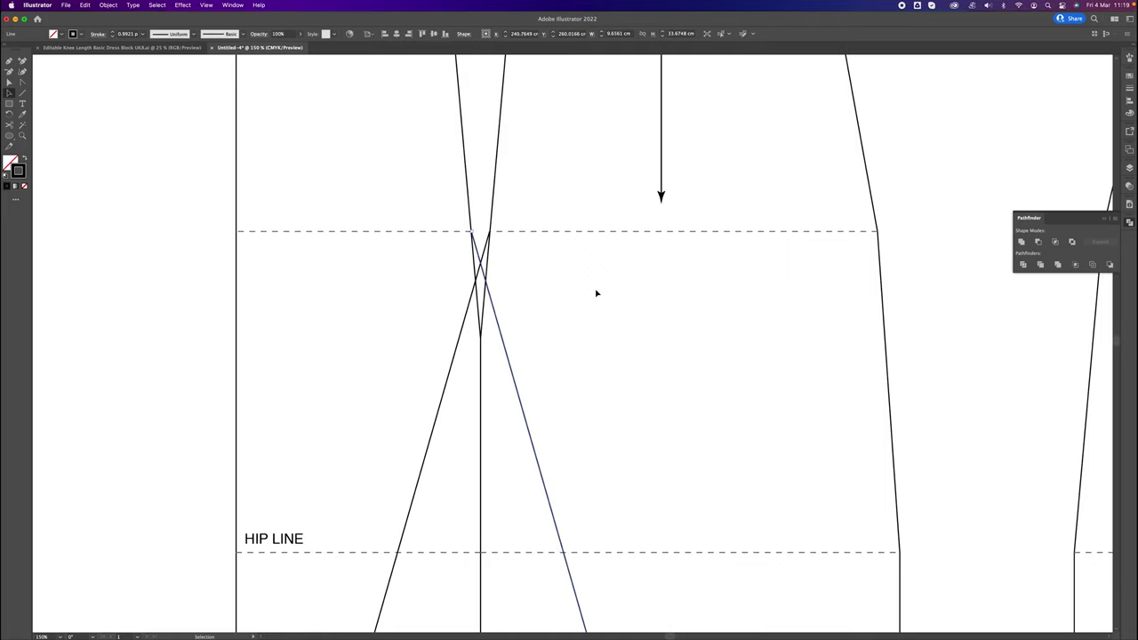
left_click_drag(492, 315, 613, 381)
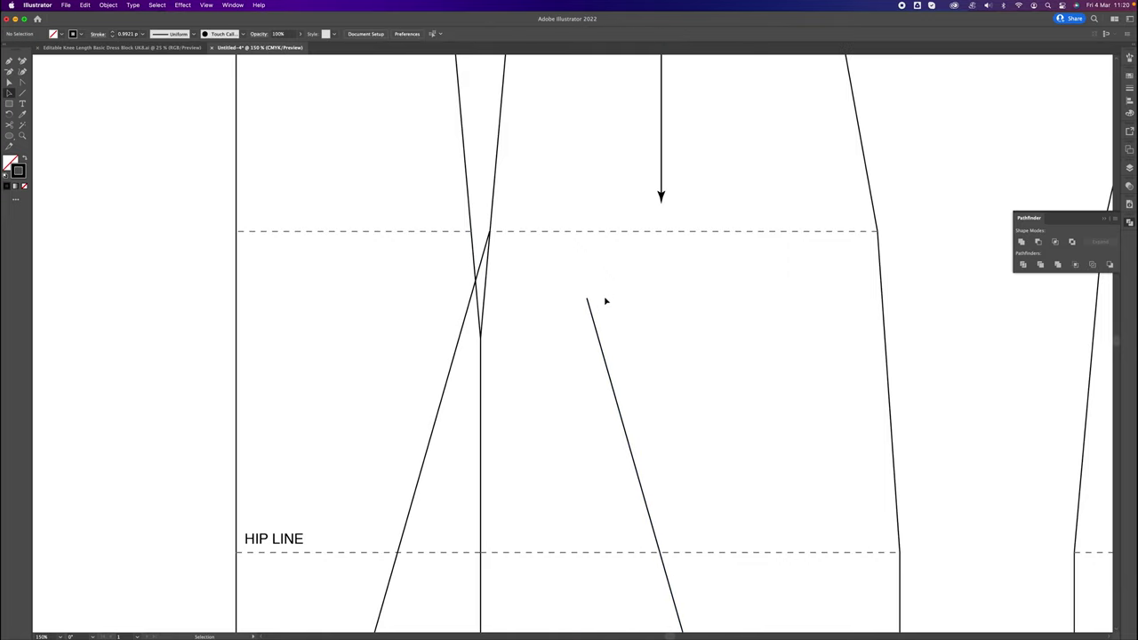
left_click_drag(588, 300, 472, 232)
Step: Snap the upper end of the other copied line to the back dart's side-seam leg at the dashed line
left_click_drag(479, 276, 370, 351)
left_click(370, 316)
left_click_drag(380, 308, 490, 234)
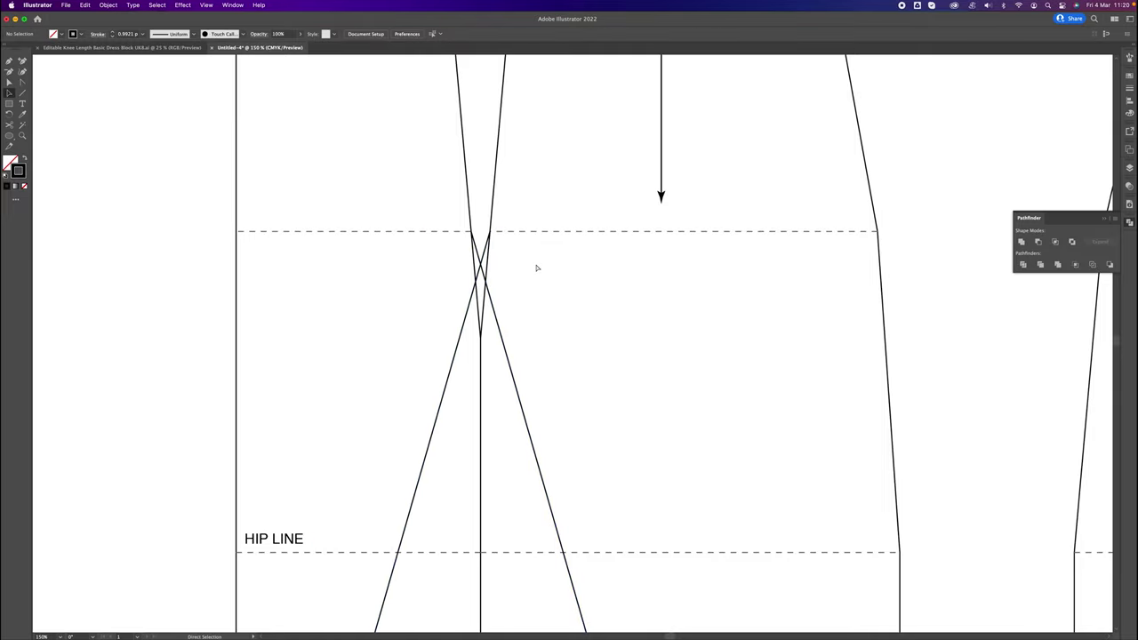
Step: Draw a 45 cm line at 248° from the front panel's side seam at the waist line
key("super+minus")
key("super+minus")
key("super+minus")
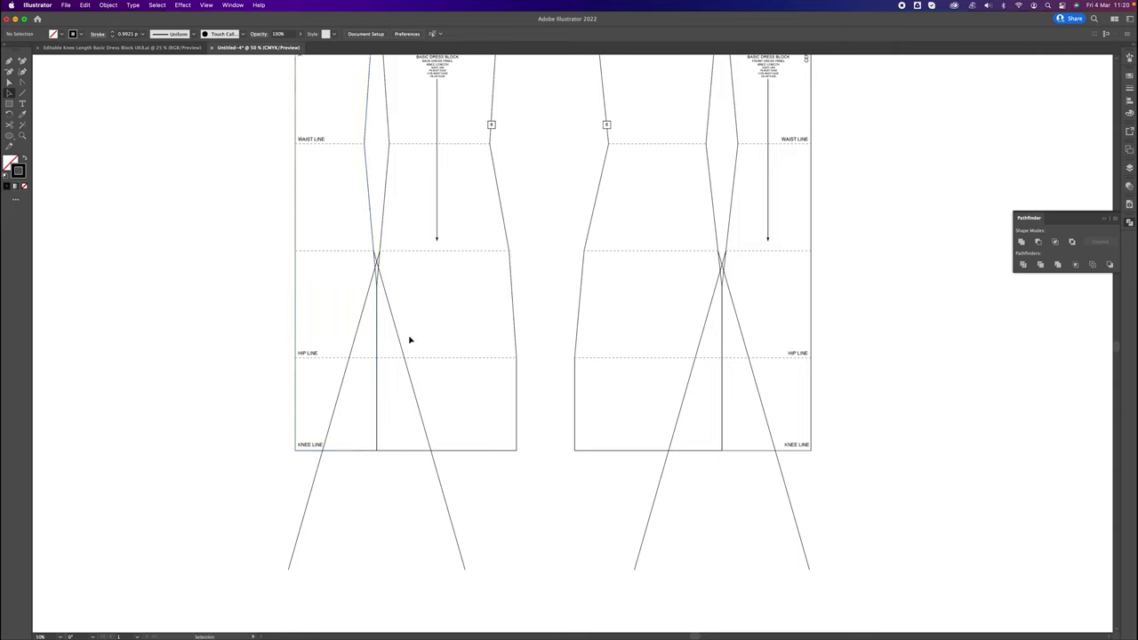
left_click(636, 216)
key("backslash")
left_click(608, 143)
type("248")
key("Tab")
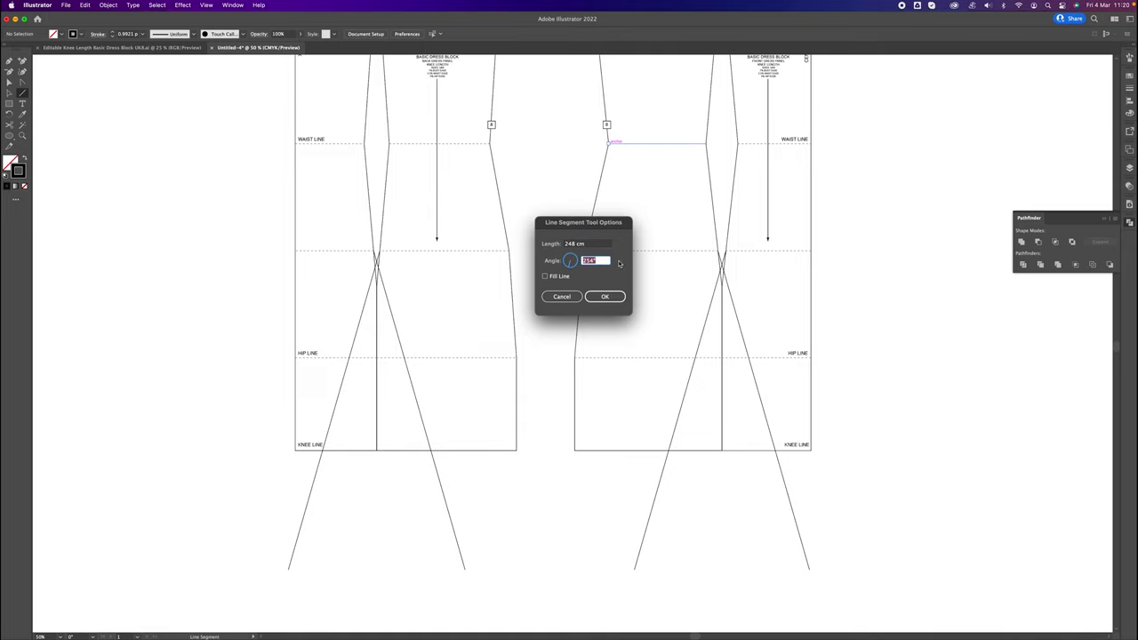
triple_click(597, 243)
type("45")
key("Tab")
type("0")
left_click(603, 297)
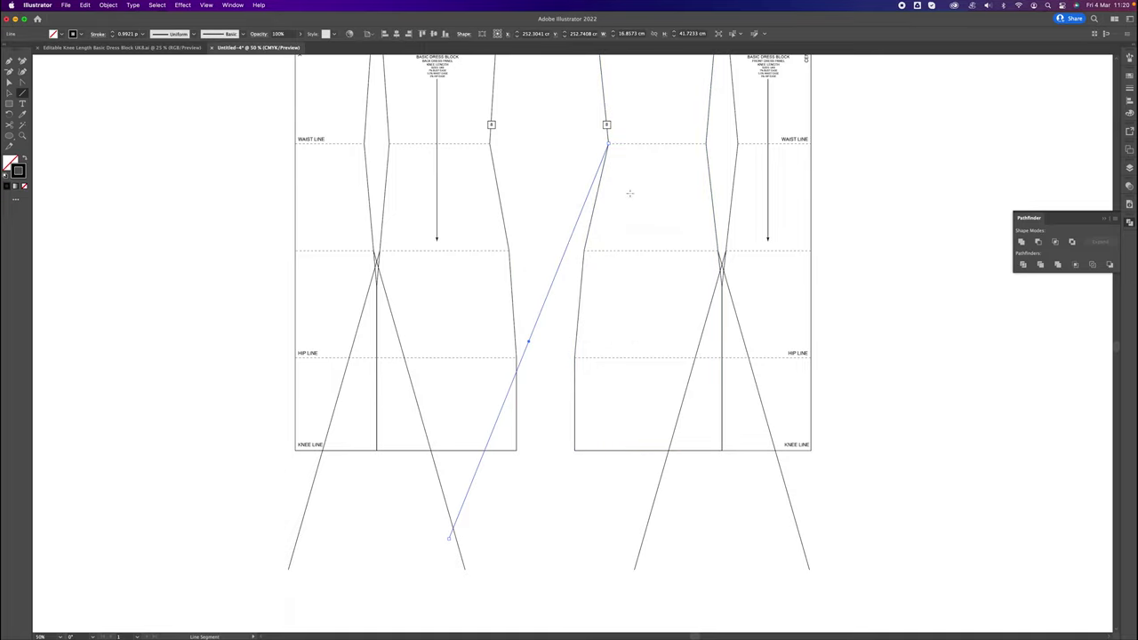
Step: Try drawing a slanted line freehand from the back panel's side seam at the waist line, and undo it
left_click_drag(491, 142, 695, 484)
key("super+z")
Step: Reflect a copy of the side-seam line about the vertical axis and place its upper end on the back side seam at the waist
key("v")
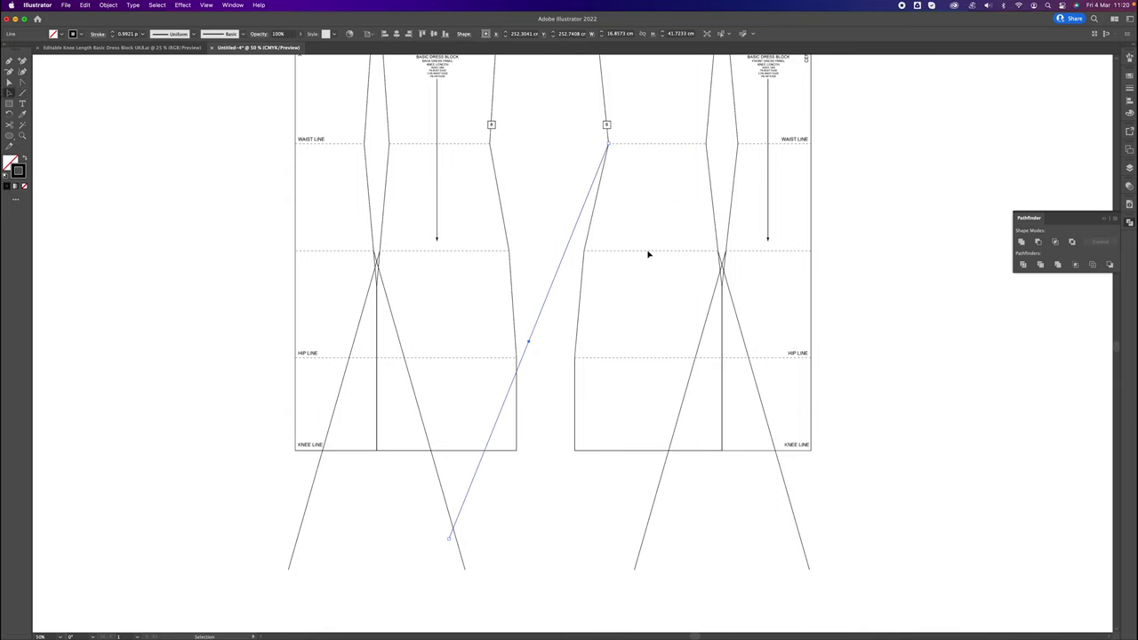
left_click(616, 206)
left_click(578, 223)
right_click(573, 235)
mouse_move(595, 399)
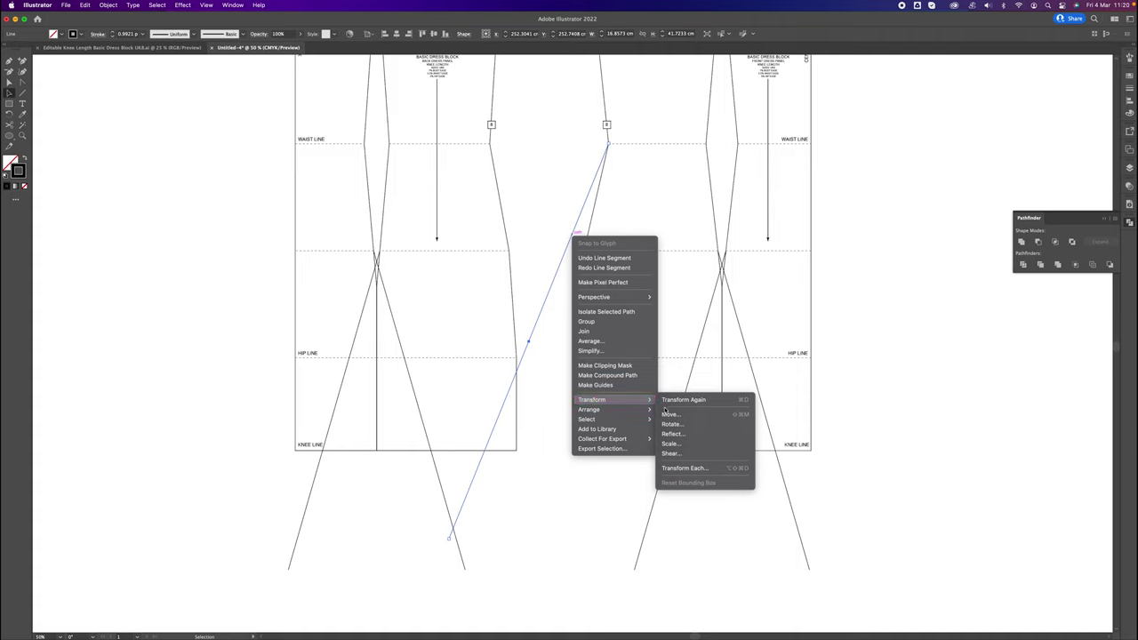
left_click(693, 435)
left_click(498, 383)
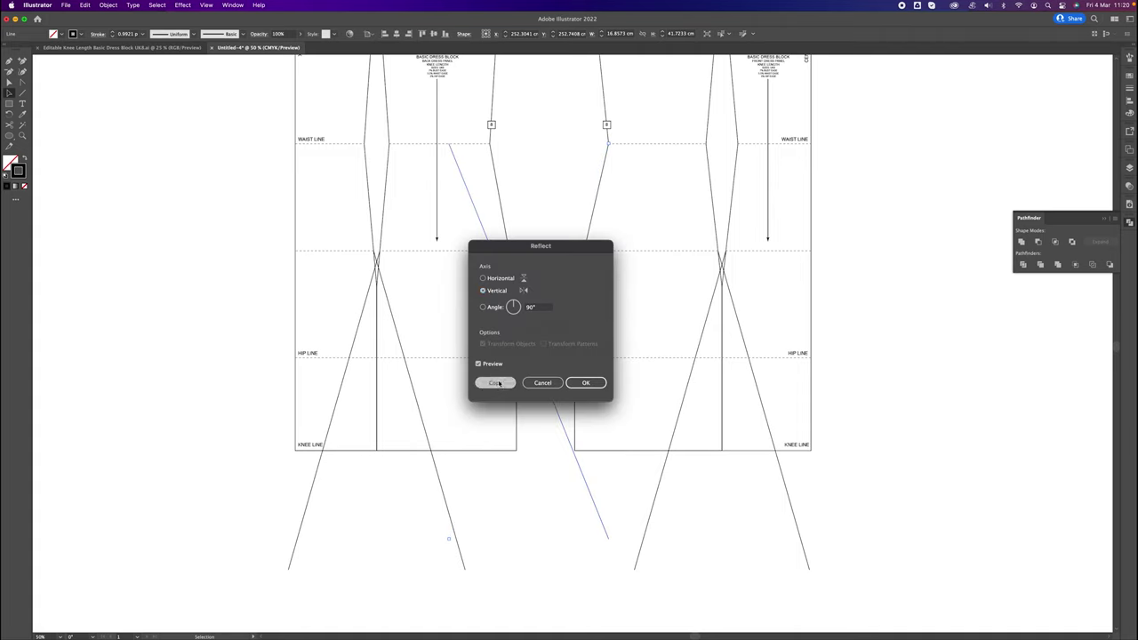
left_click(506, 156)
left_click_drag(450, 144, 526, 146)
left_click(543, 163)
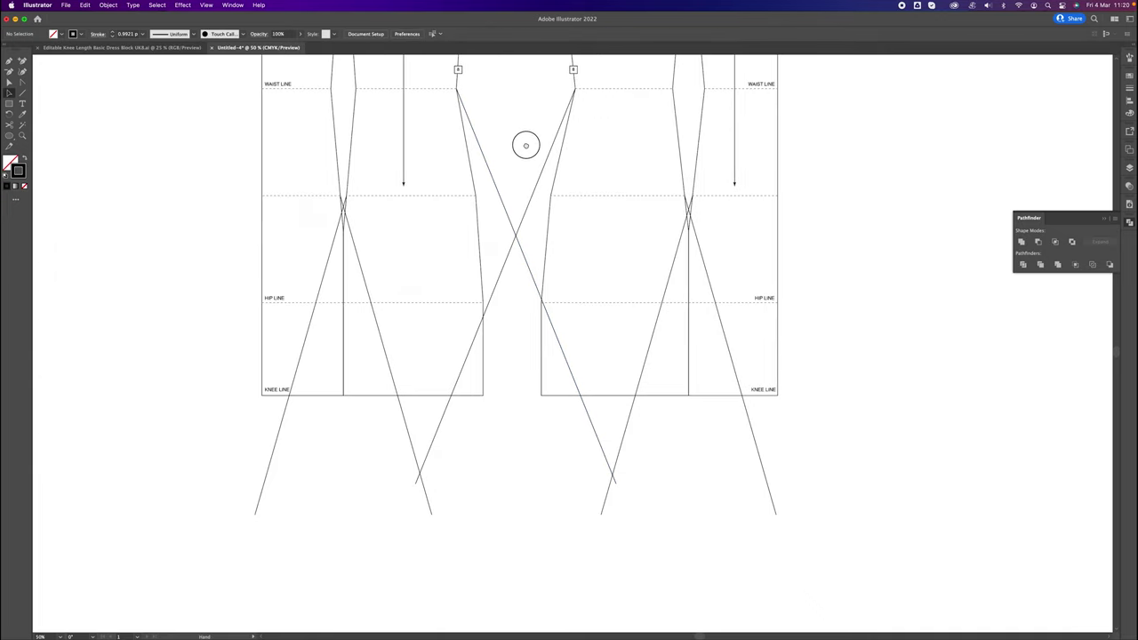
Step: Move the whole front panel with its flare lines away from the back panel so the side flare lines no longer cross
key("super+minus")
left_click_drag(631, 268, 549, 381)
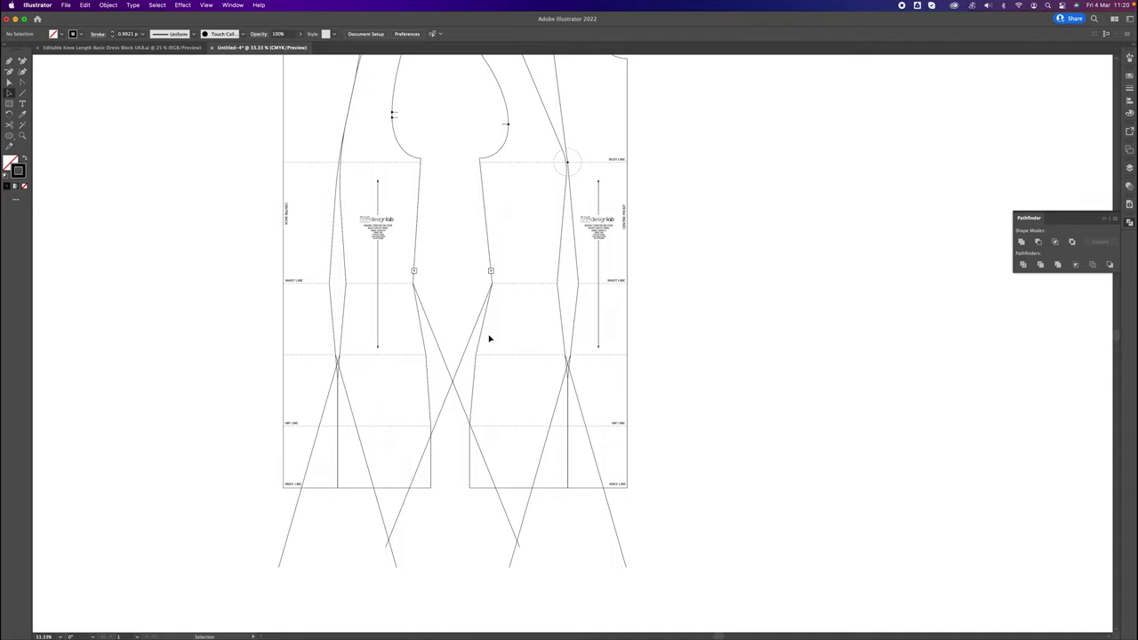
left_click_drag(472, 219, 632, 368)
left_click_drag(468, 345, 652, 361)
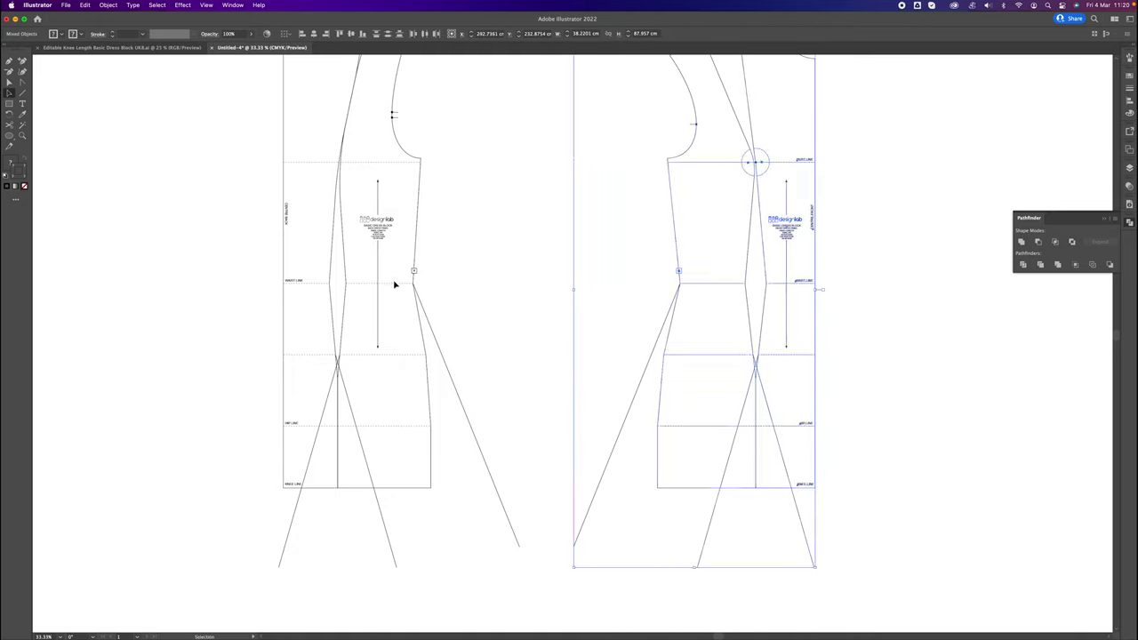
left_click(540, 321)
Step: Draw a horizontal line along the front panel's knee line from the centre front to beyond the side flare line
left_click_drag(539, 316, 494, 254)
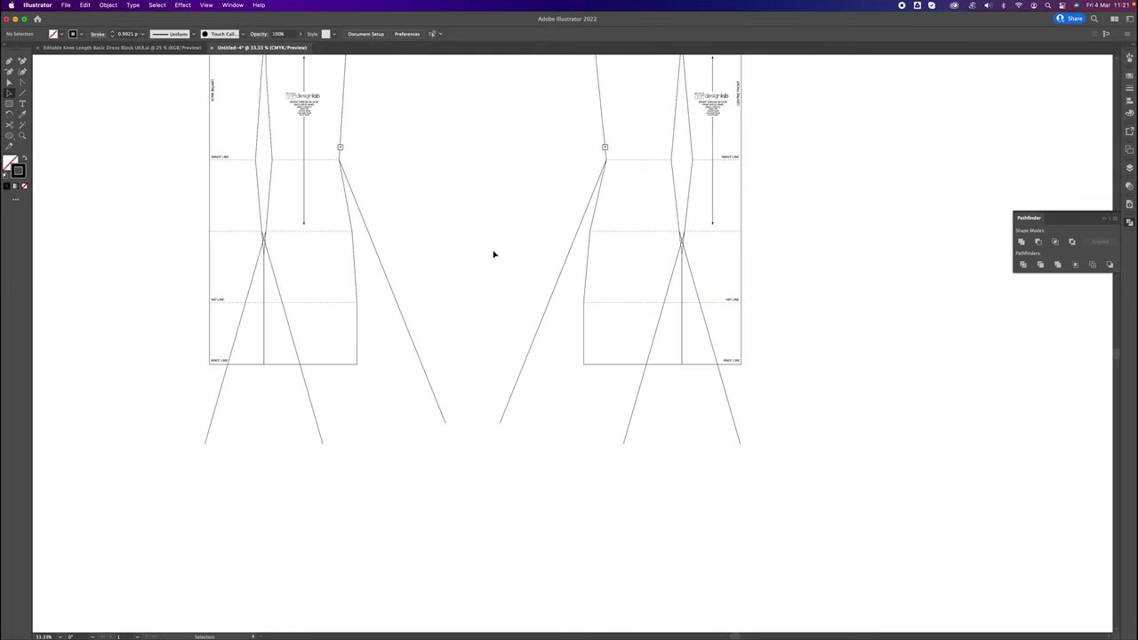
key("super+equal")
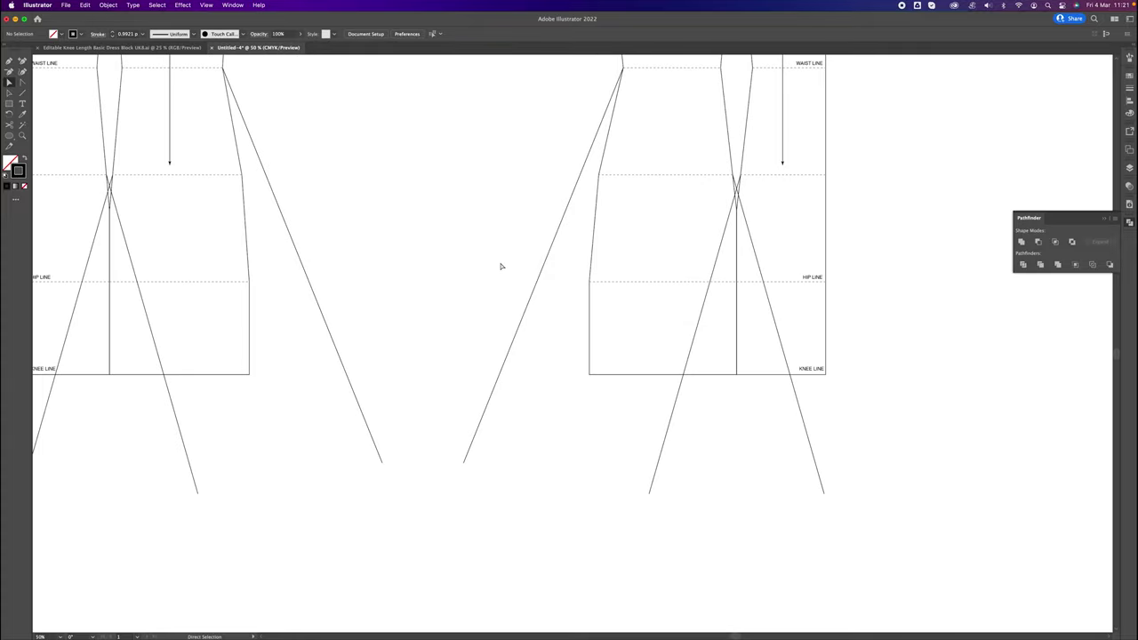
left_click(22, 93)
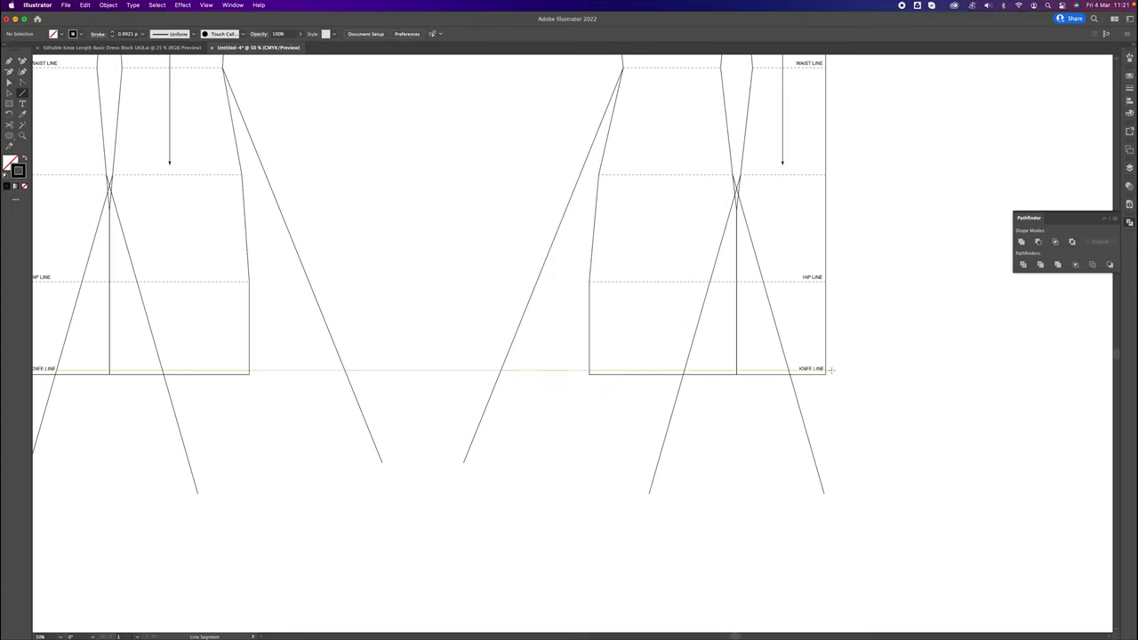
left_click_drag(825, 374, 445, 388)
key("a")
left_click(449, 324)
Step: Draw a horizontal line about 36.4 cm long from the back panel's centre back along the knee line, past the side flare line
left_click_drag(431, 393, 605, 399)
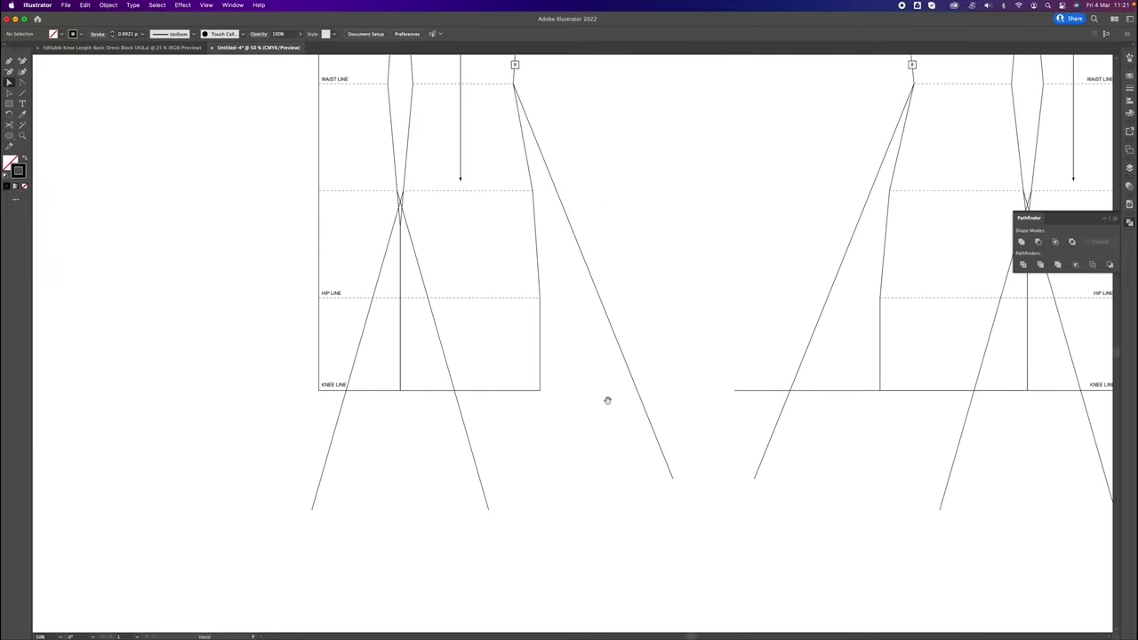
key("backslash")
mouse_move(319, 390)
left_mouse_down()
mouse_move(684, 401)
mouse_move(664, 398)
left_mouse_up()
key("v")
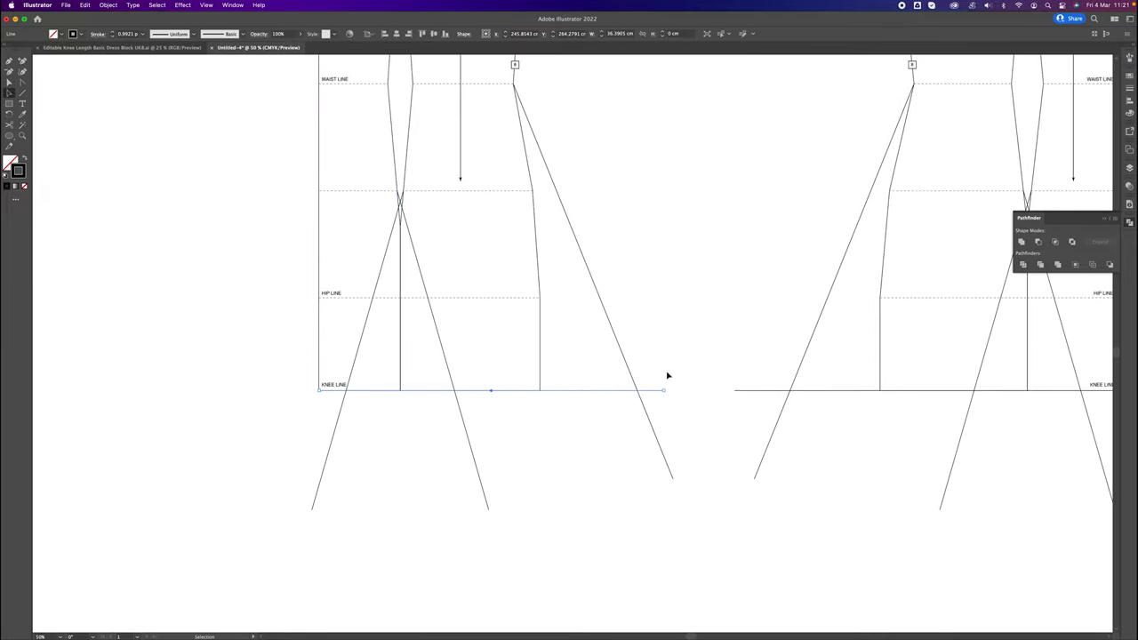
left_click(711, 364)
Step: Cut the front panel's two dart flare lines where they cross the knee line
left_click_drag(771, 360, 435, 361)
left_click_drag(732, 396, 680, 405)
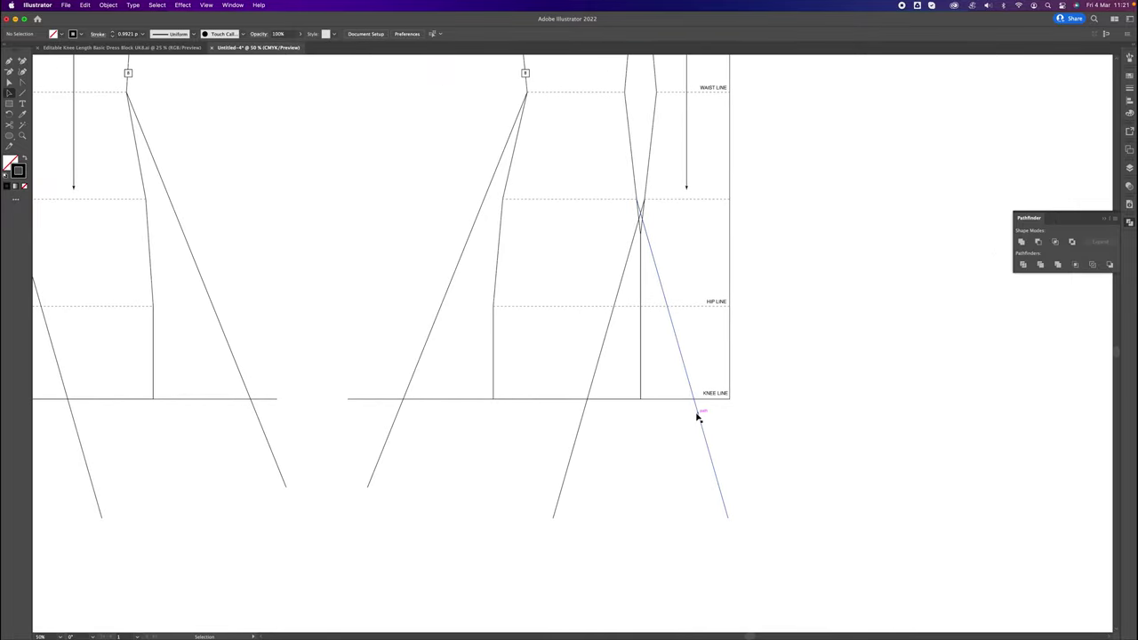
left_click(697, 415)
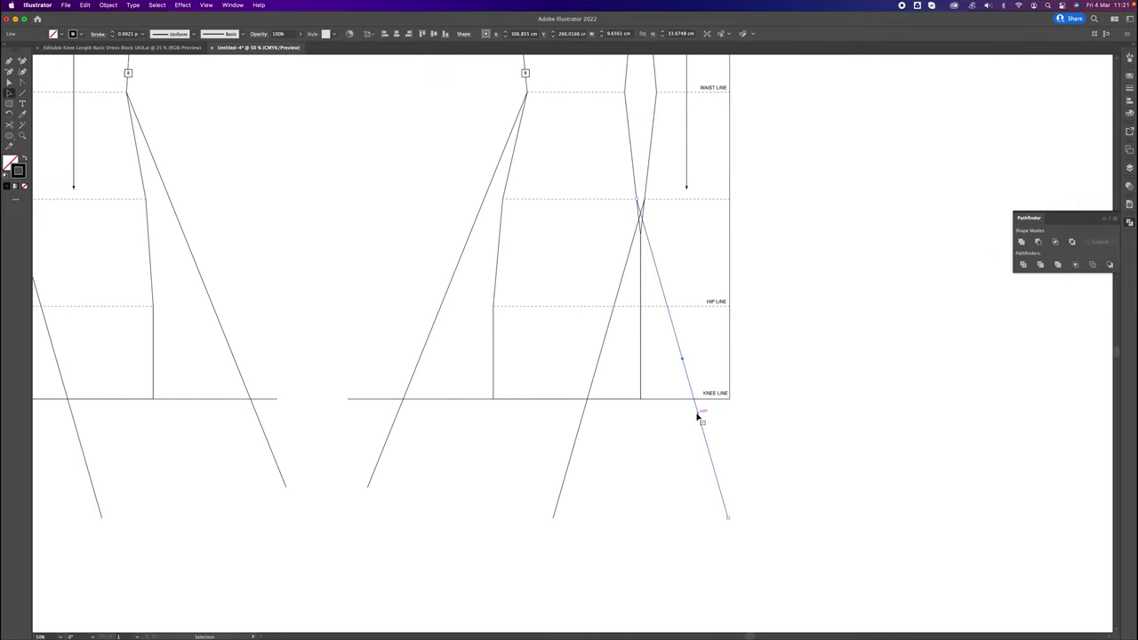
left_click(699, 417)
key("c")
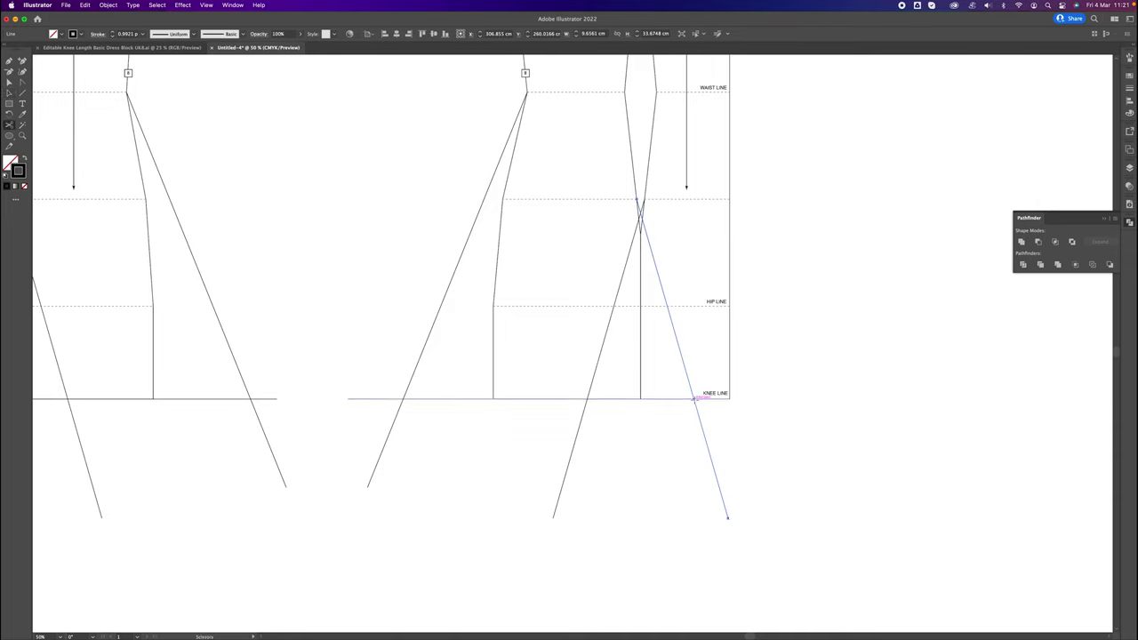
left_click(695, 399)
key("v")
left_click(584, 413)
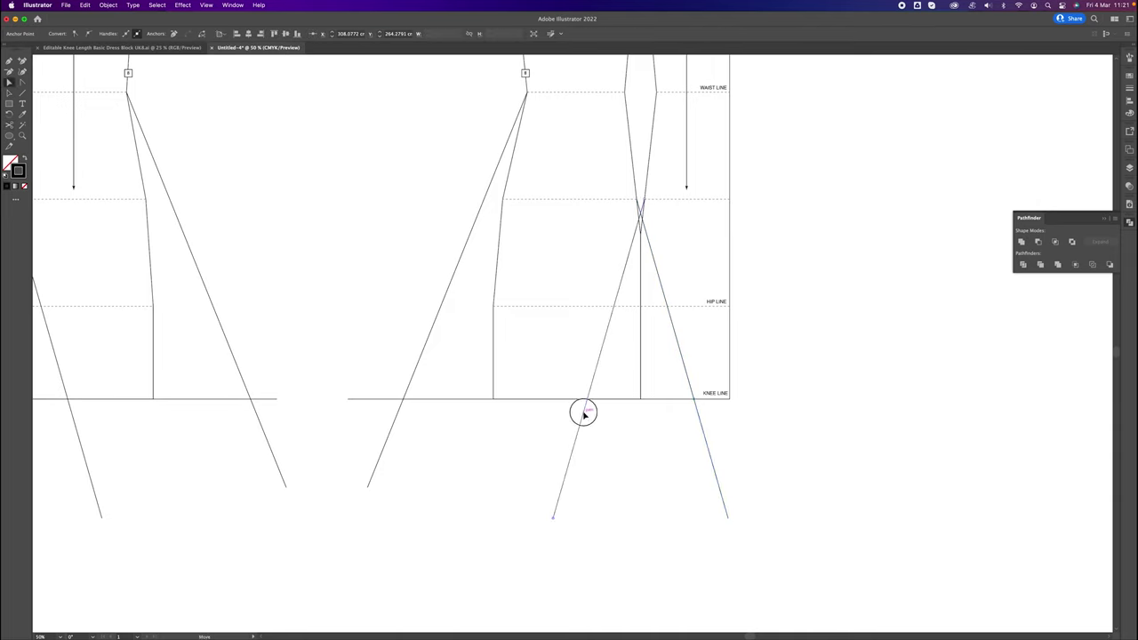
key("c")
left_click(587, 399)
Step: Cut the front side flare line at the knee line and delete all three flare line portions below it
key("a")
left_click(380, 431)
left_click_drag(370, 424, 767, 483)
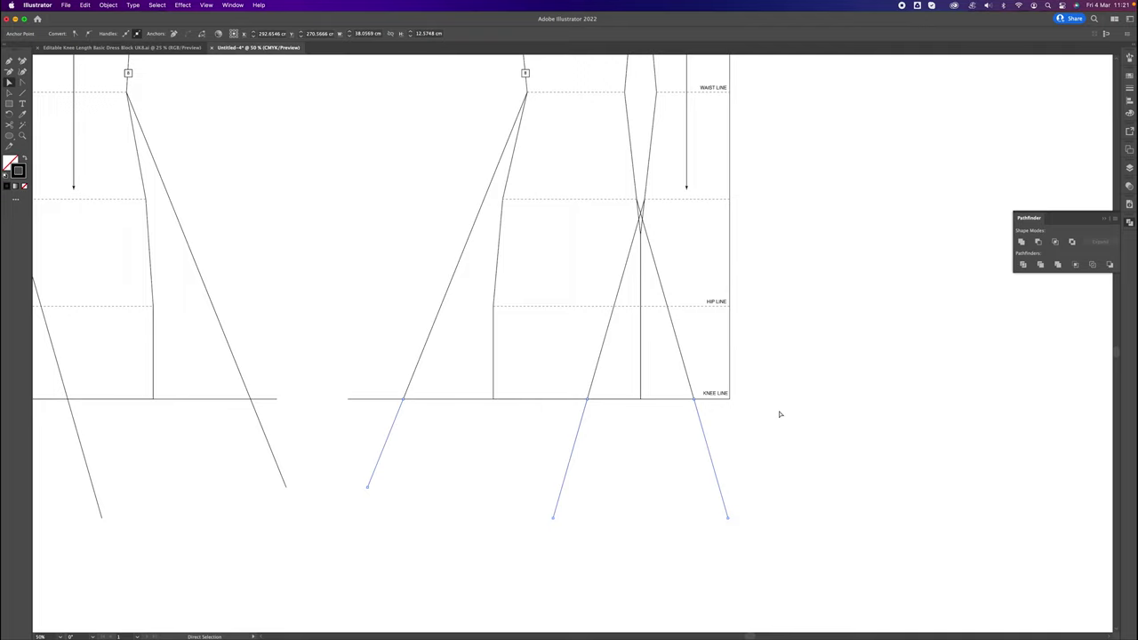
key("Delete")
Step: Delete the extended knee guide line from the front panel
scroll(569, 450, "left", 5)
left_click(544, 394)
key("Delete")
Step: Cut the back panel's side flare line at the knee line and delete the portion below it
scroll(589, 439, "left", 4)
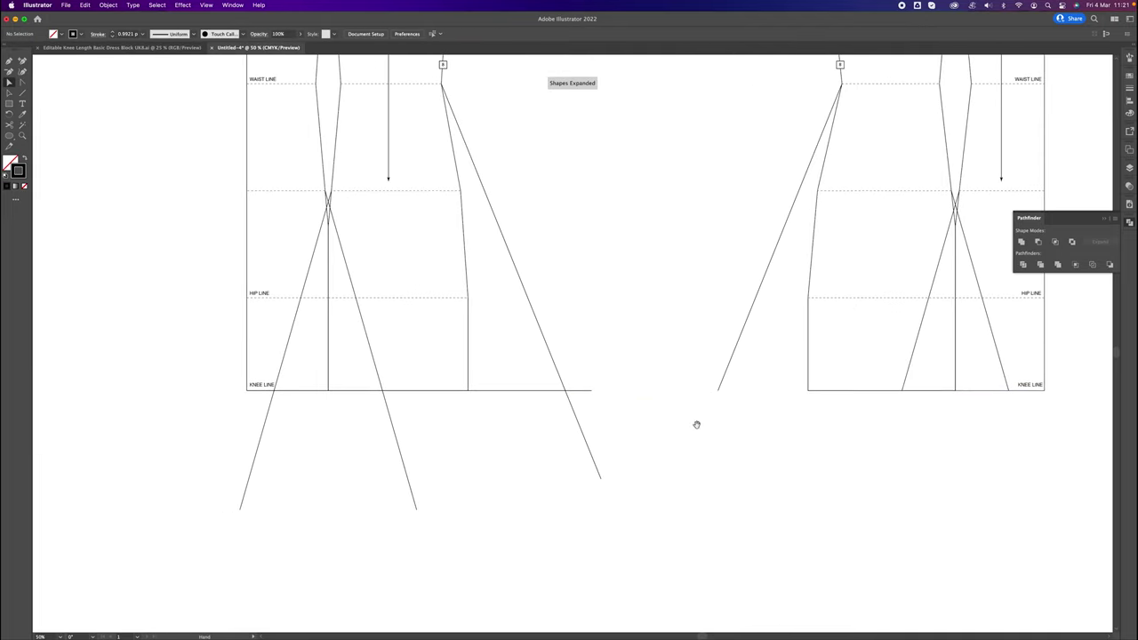
left_click(576, 414)
key("c")
left_click(566, 391)
key("a")
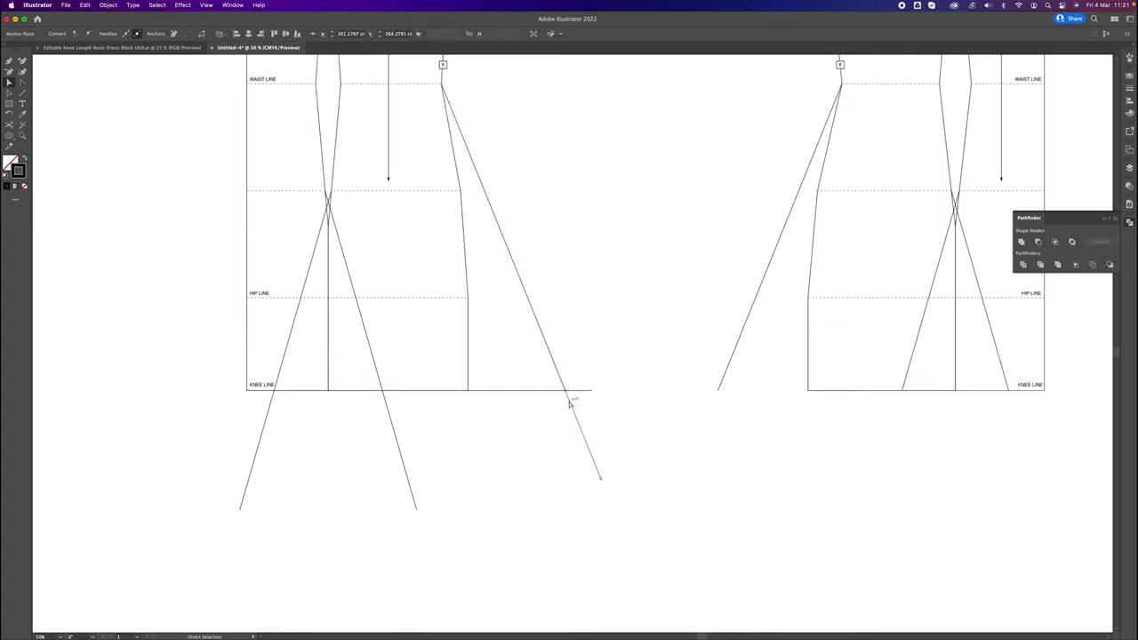
key("Delete")
Step: Cut the back panel's two dart flare lines at the knee line and delete the portions below it
left_click(390, 412)
key("c")
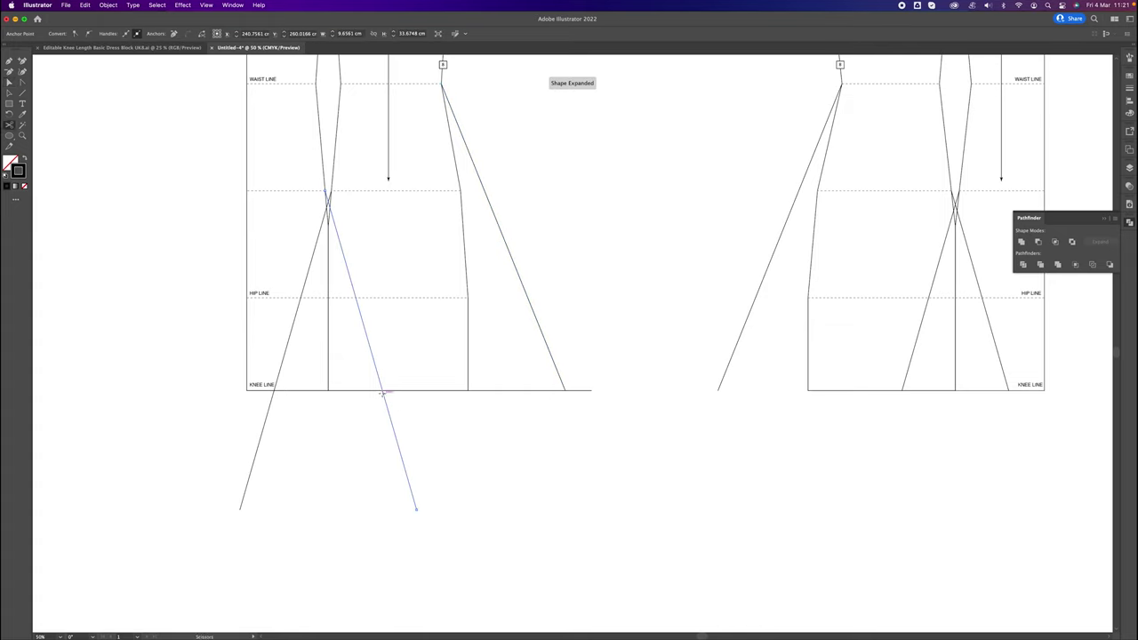
left_click(382, 392)
left_click(272, 397)
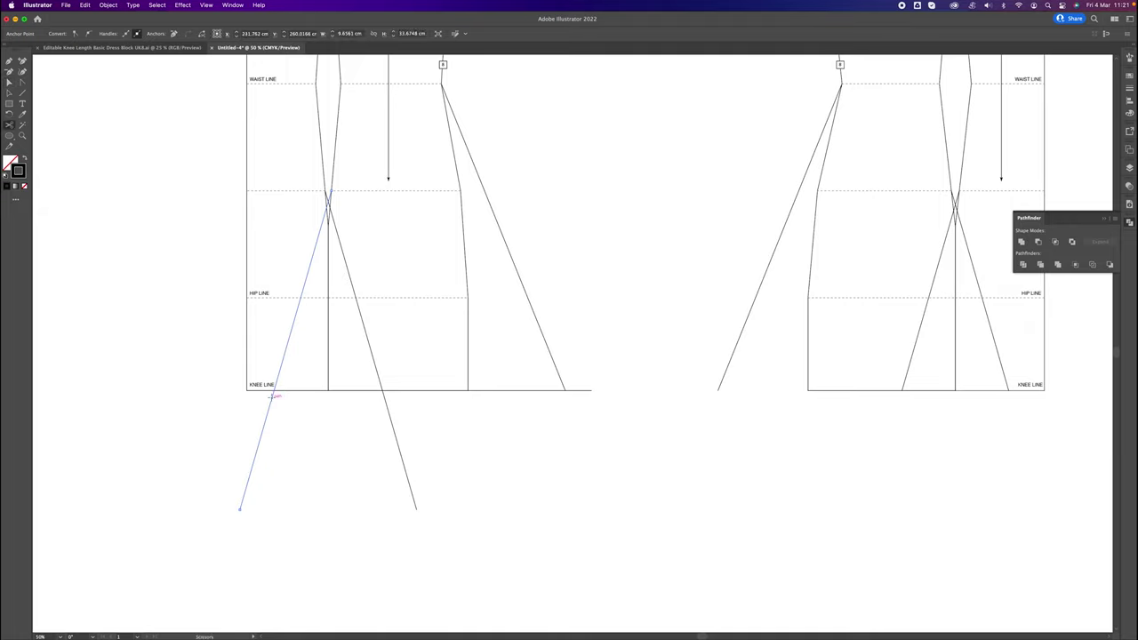
key("a")
left_click_drag(242, 420, 548, 474)
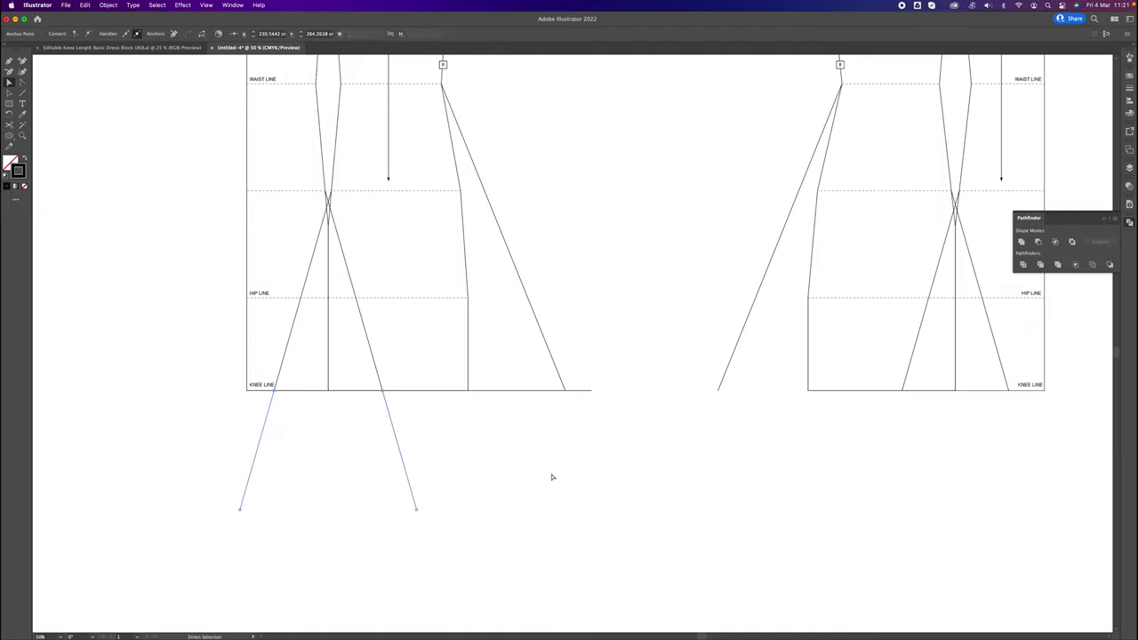
key("Delete")
Step: Delete the extended knee guide line from the back panel
scroll(432, 440, "up", 5)
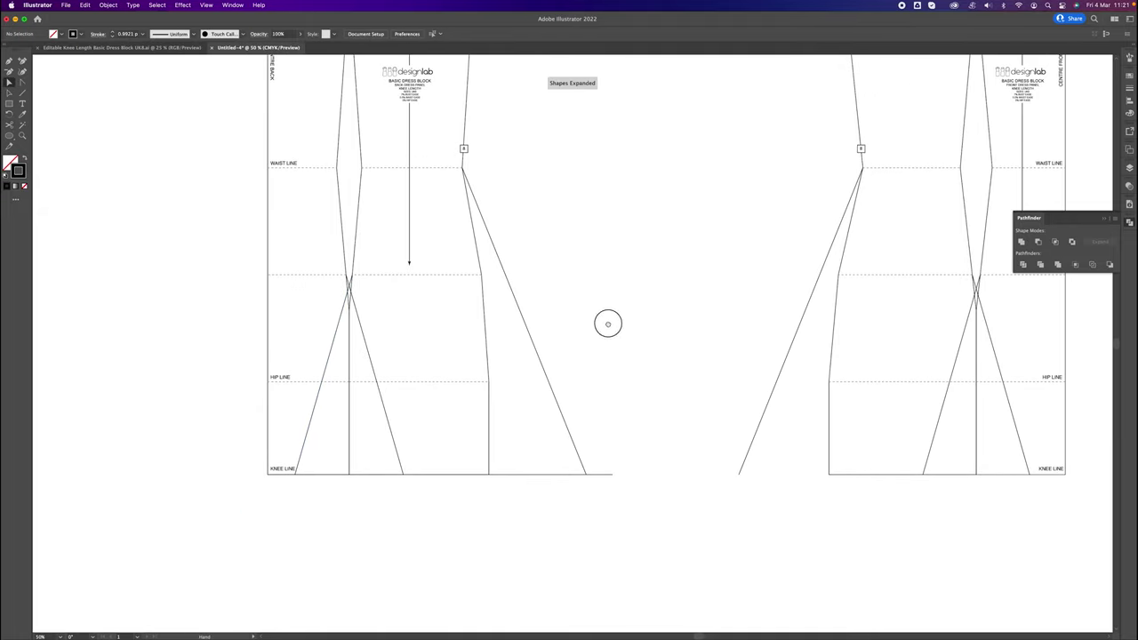
scroll(608, 323, "right", 3)
left_click(514, 502)
key("Delete")
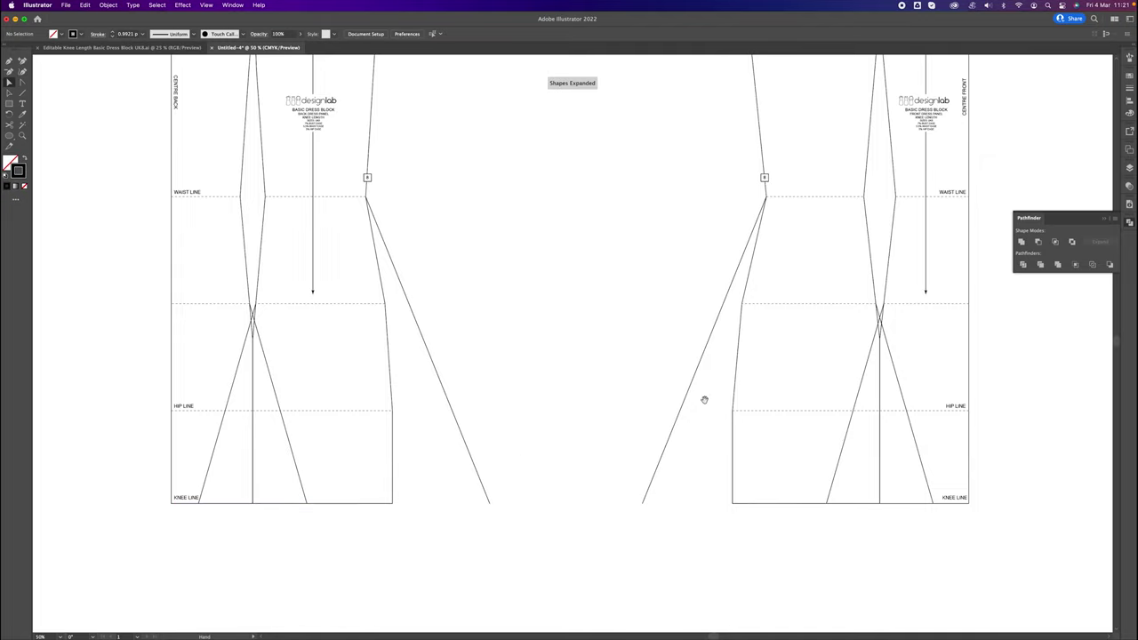
Step: Cut the front centre section's outline at its dart flare's starting point and the centre front knee corner, and delete the lower piece between them
scroll(554, 422, "right", 5)
left_click_drag(758, 406, 742, 364)
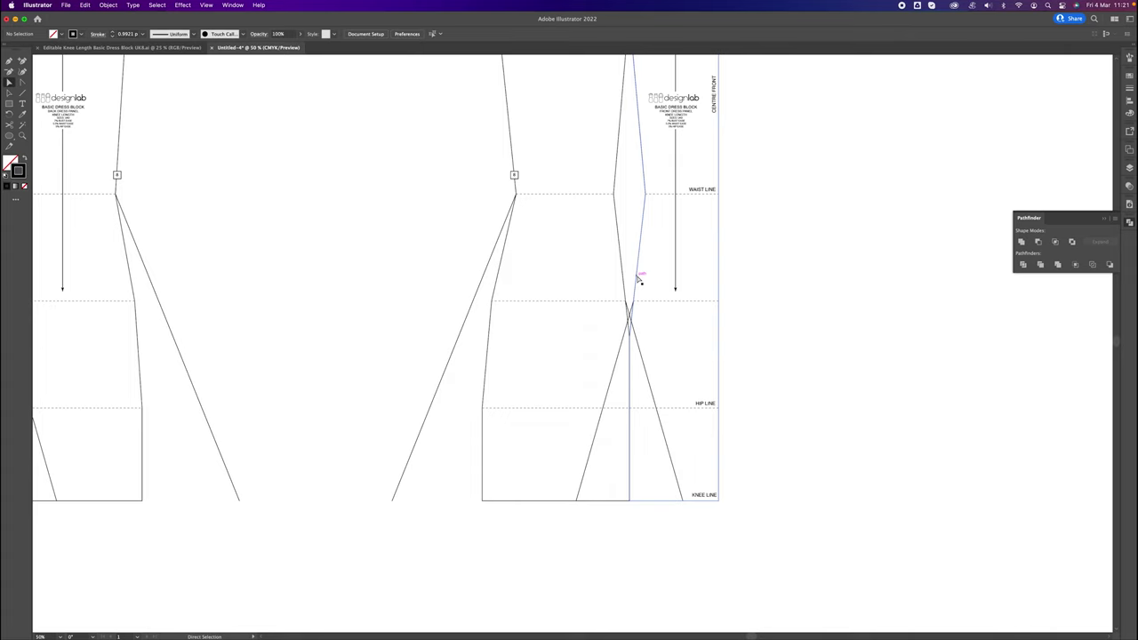
left_click(637, 332)
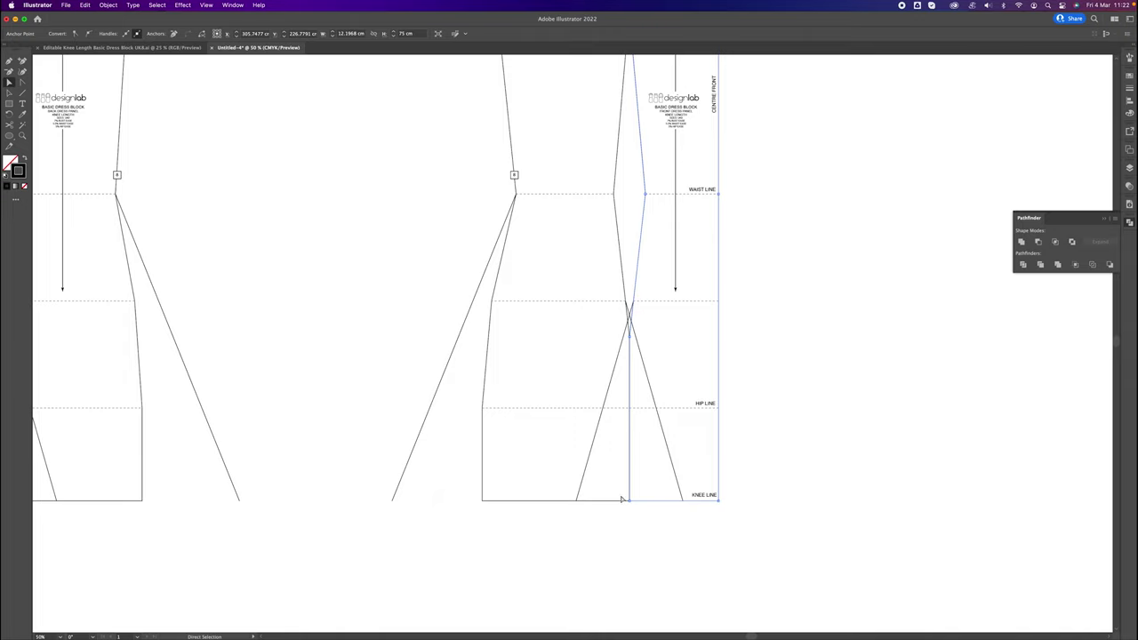
key("super+plus")
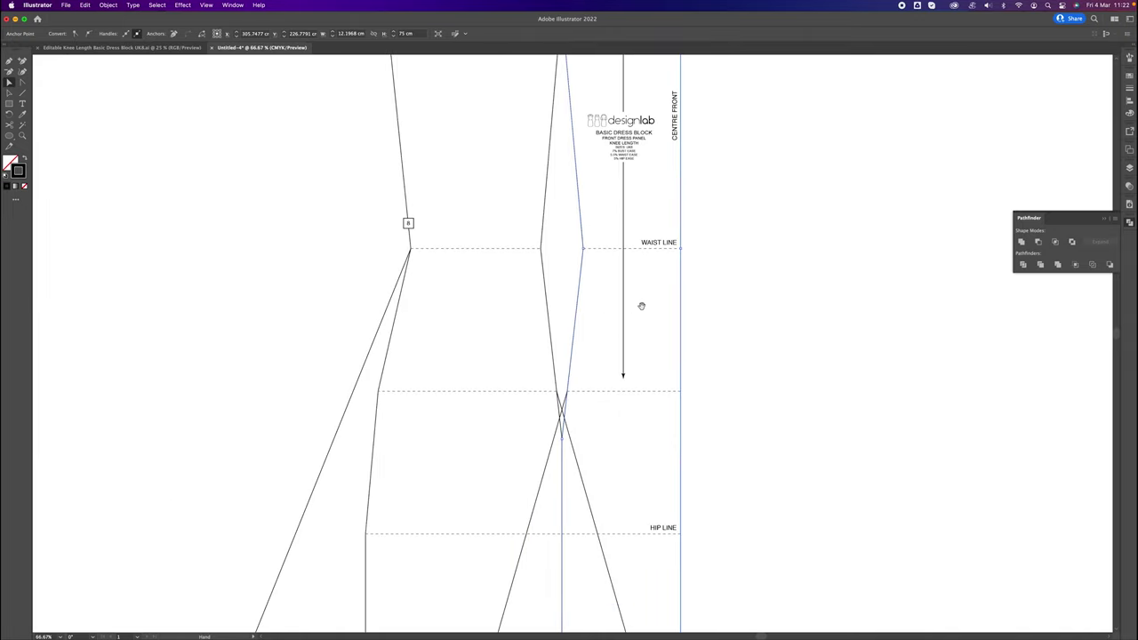
left_click_drag(642, 307, 673, 135)
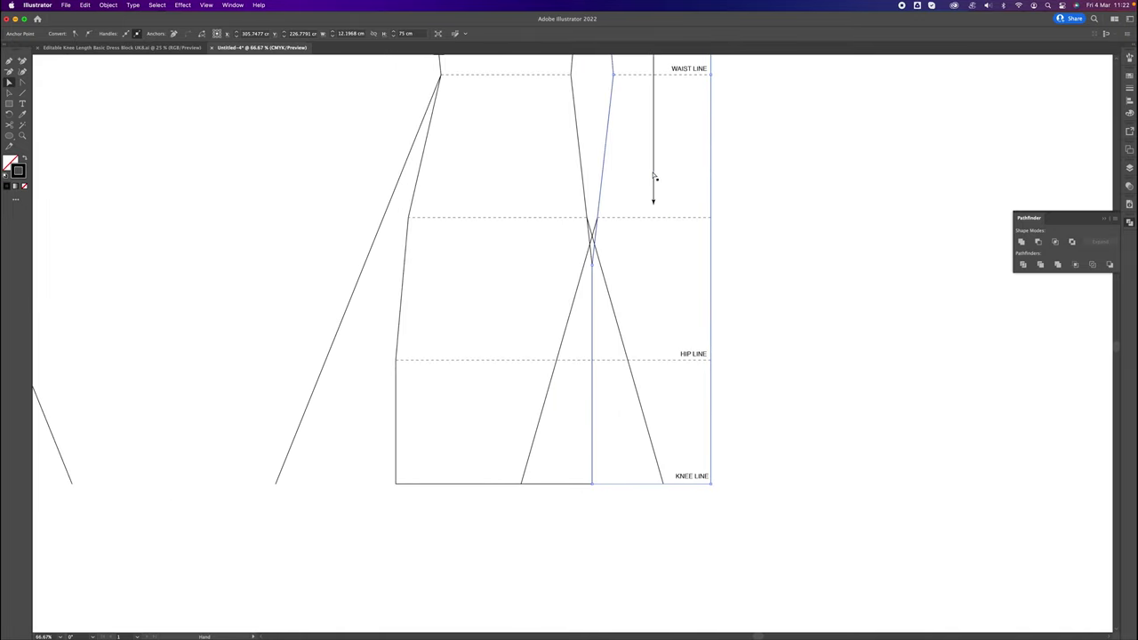
left_click_drag(632, 136, 626, 297)
key("c")
left_click(594, 247)
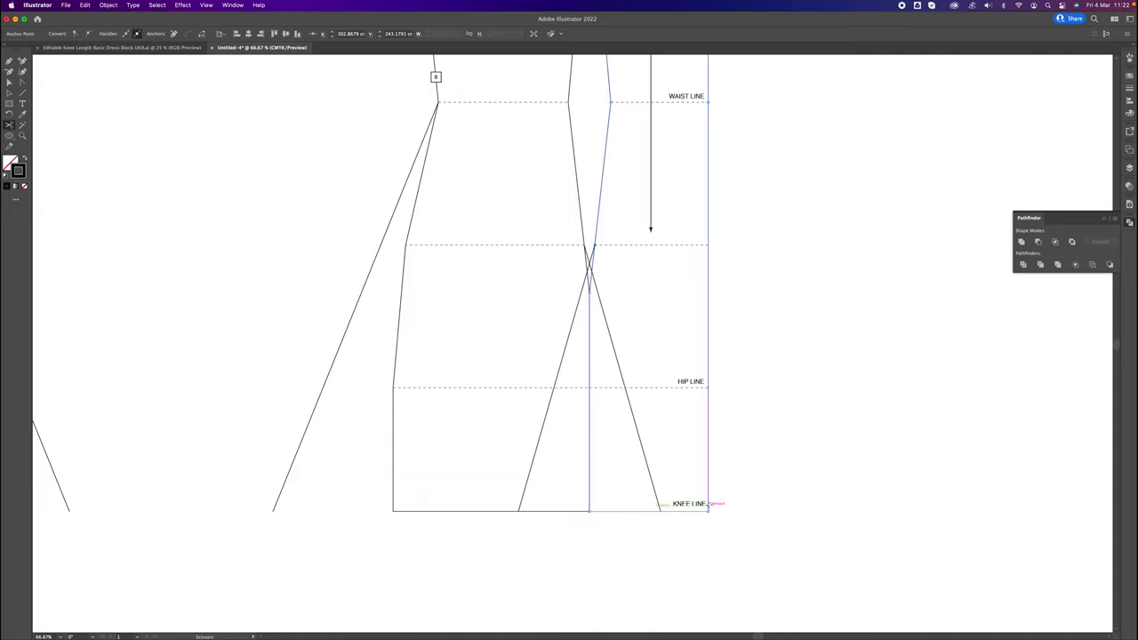
left_click(708, 509)
key("a")
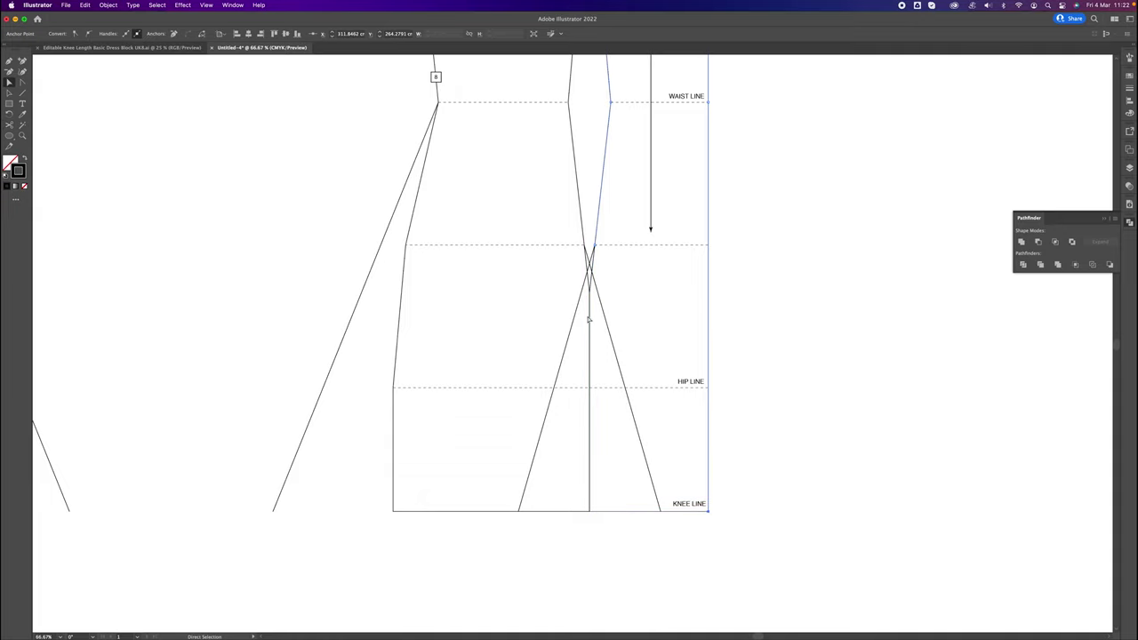
left_click(615, 511)
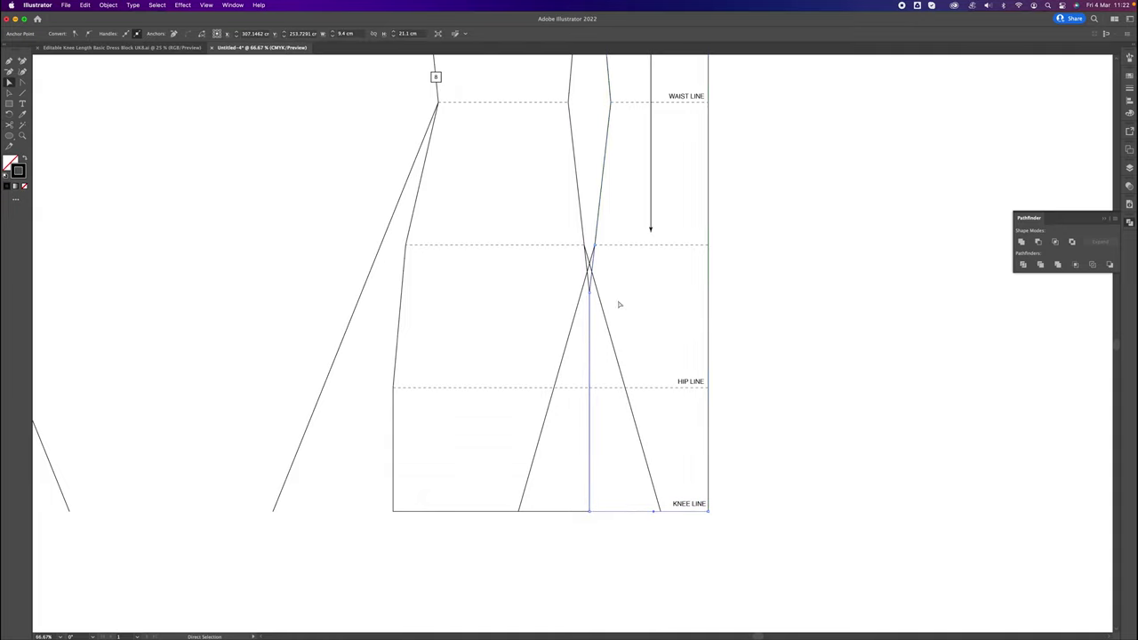
key("Delete")
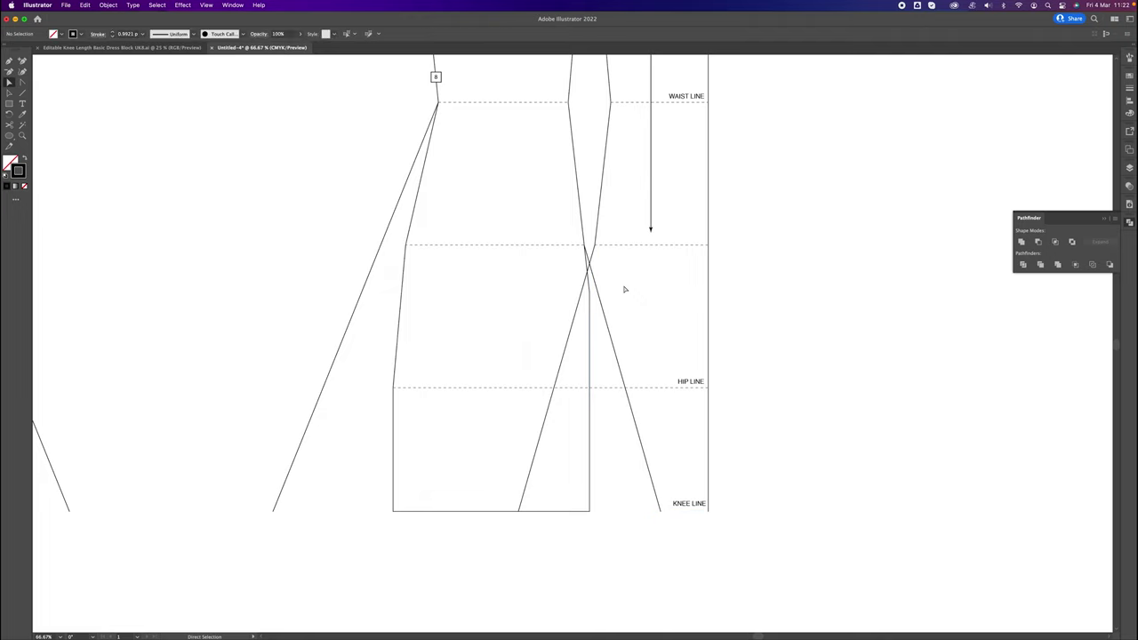
Step: Cut the front side section's outline at its dart flare's starting point and the side waist point, and delete the old lower outline
left_click(591, 308)
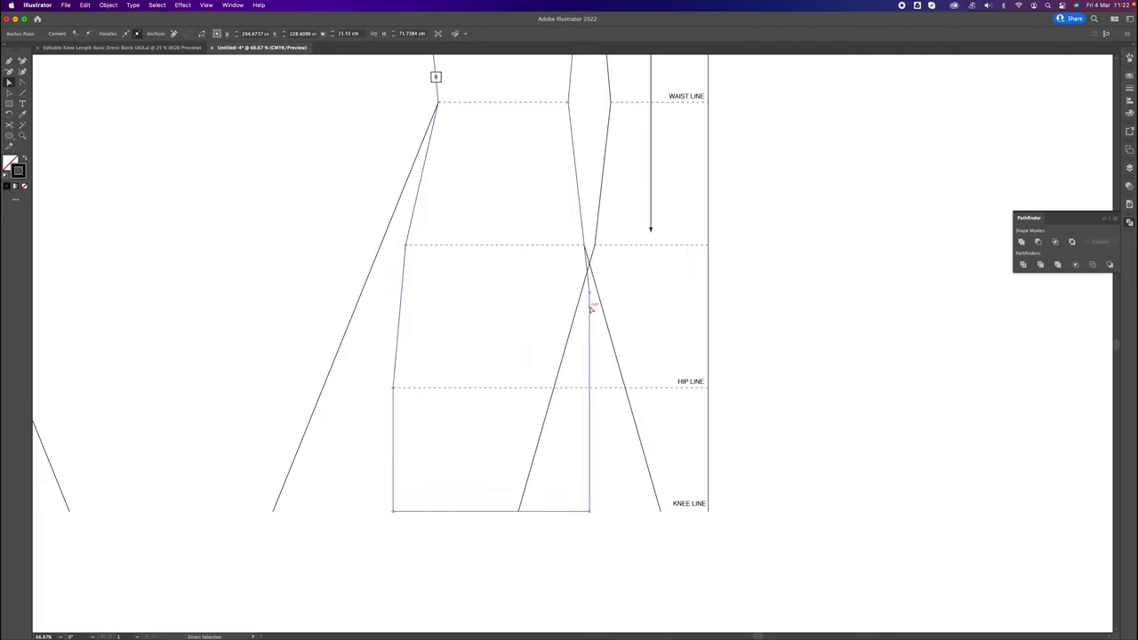
key("c")
left_click(584, 245)
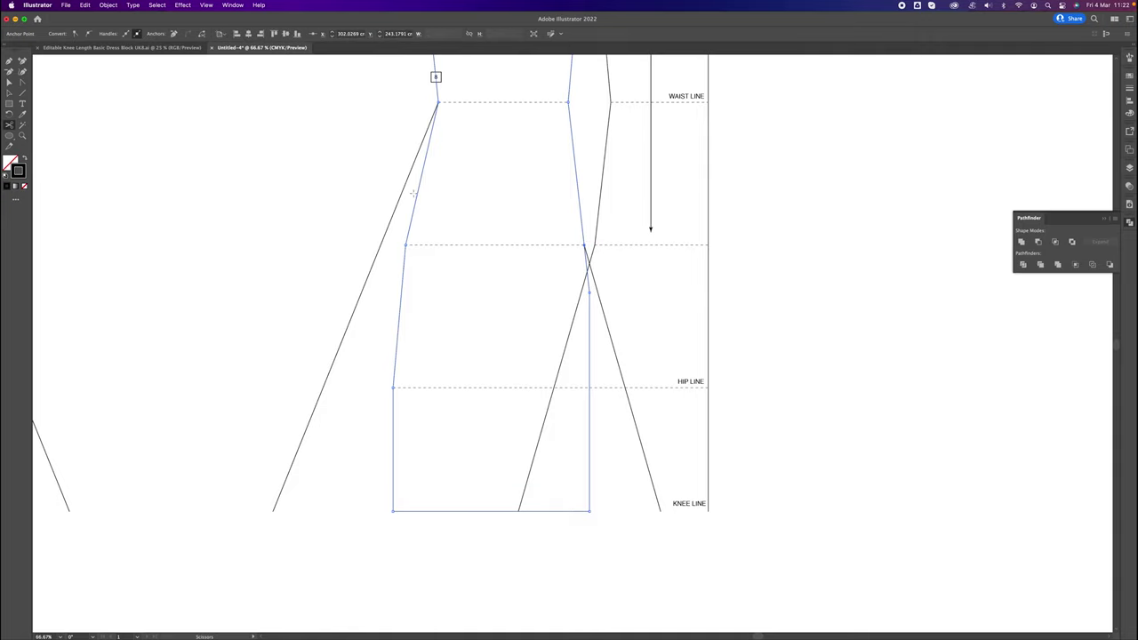
left_click(437, 101)
key("a")
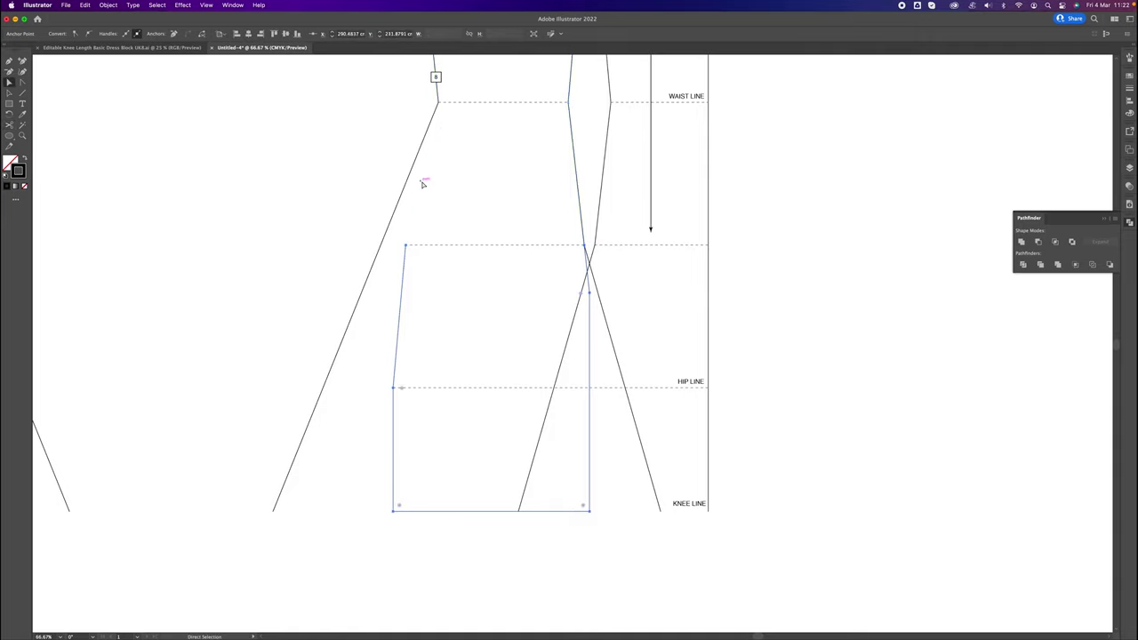
key("Delete")
Step: Join the centre front's knee end to the lower end of the centre section's flare line with a straight hem
left_click_drag(655, 474, 631, 451)
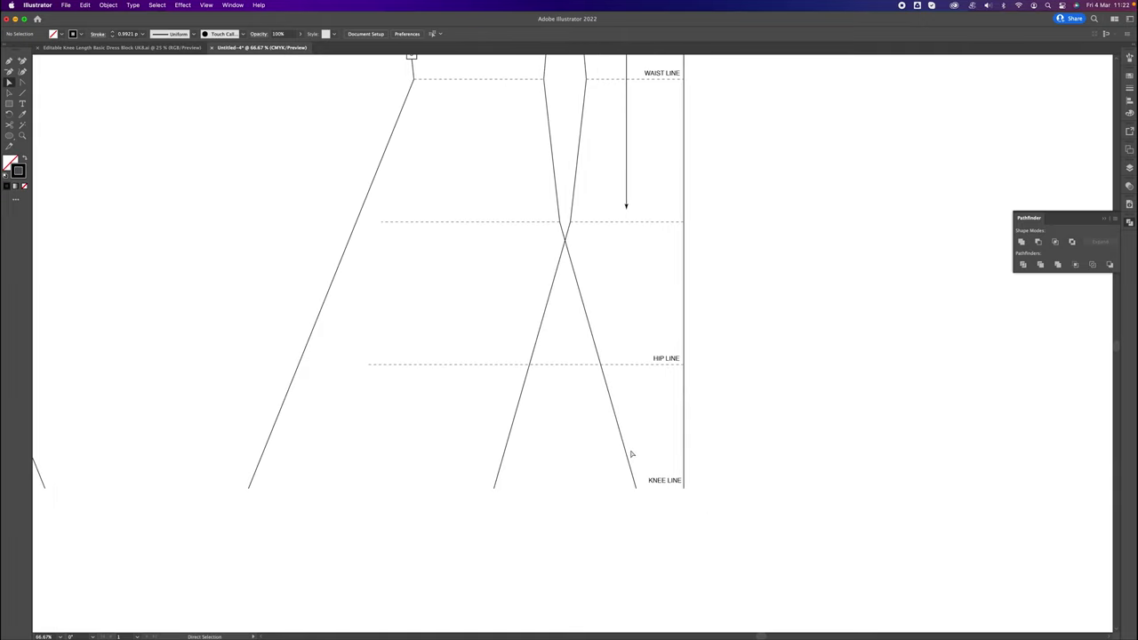
left_click(683, 486)
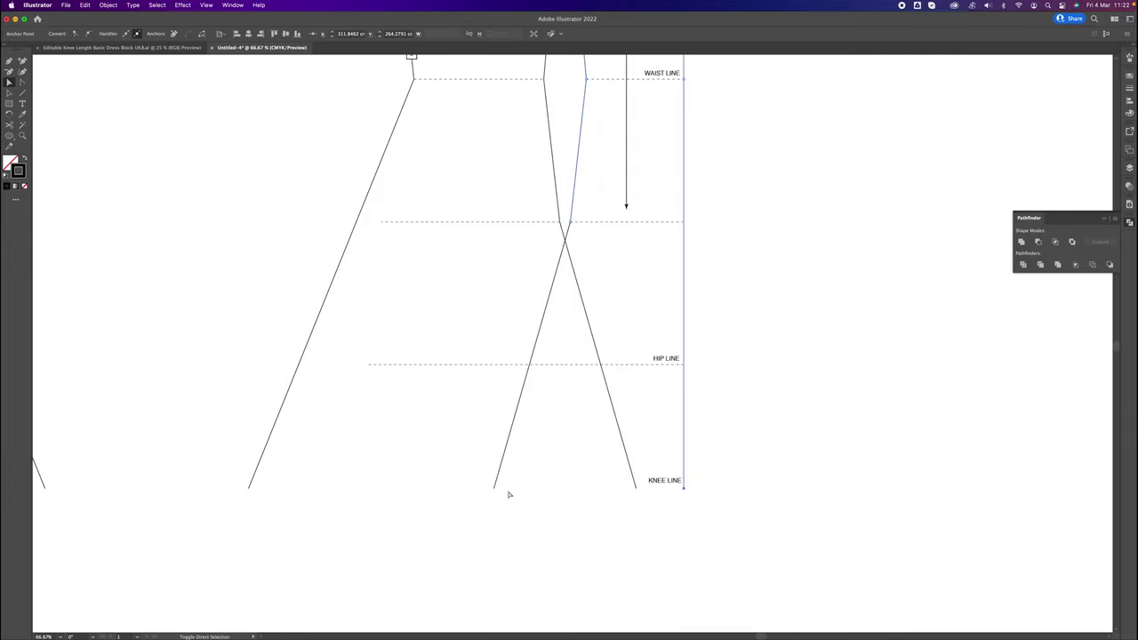
left_click(496, 491, "shift")
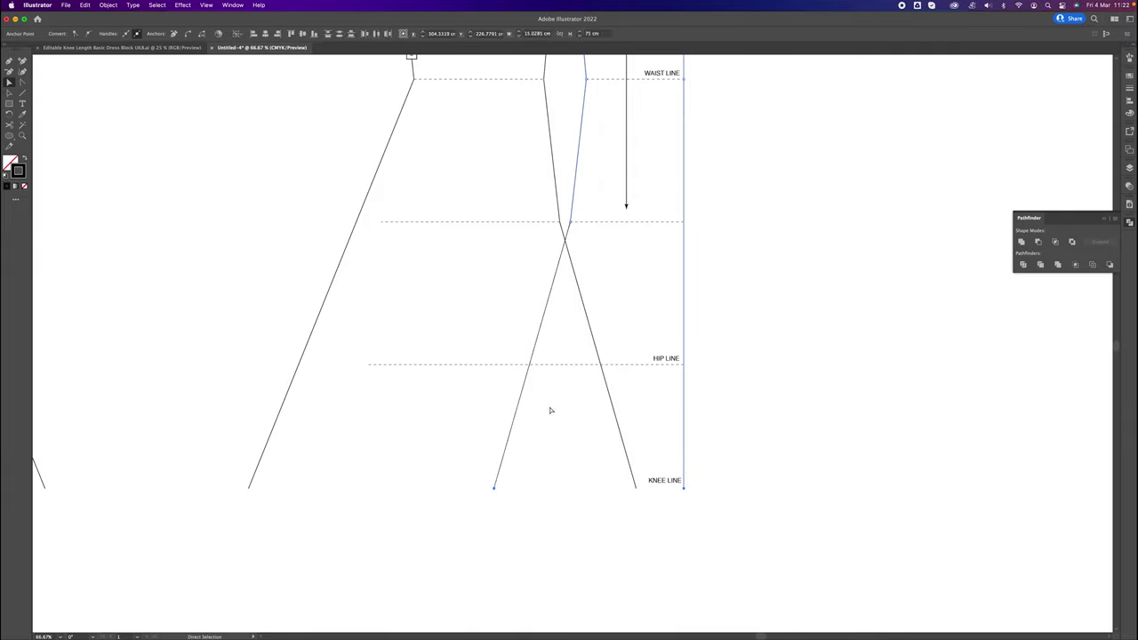
right_click(550, 410)
left_click(578, 481)
scroll(791, 205, "up", 3)
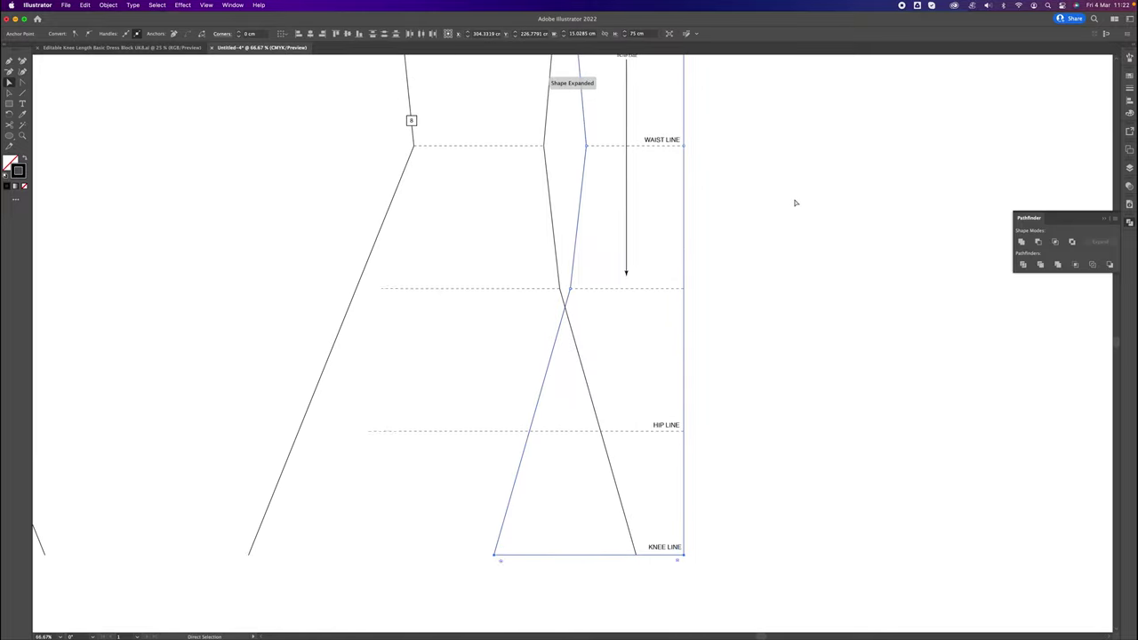
scroll(796, 203, "up", 2)
left_click(1022, 242)
left_click_drag(766, 194, 778, 151)
scroll(711, 281, "left", 3)
Step: Join the front side section's outline to the upper end of its dart flare line
left_click(610, 345)
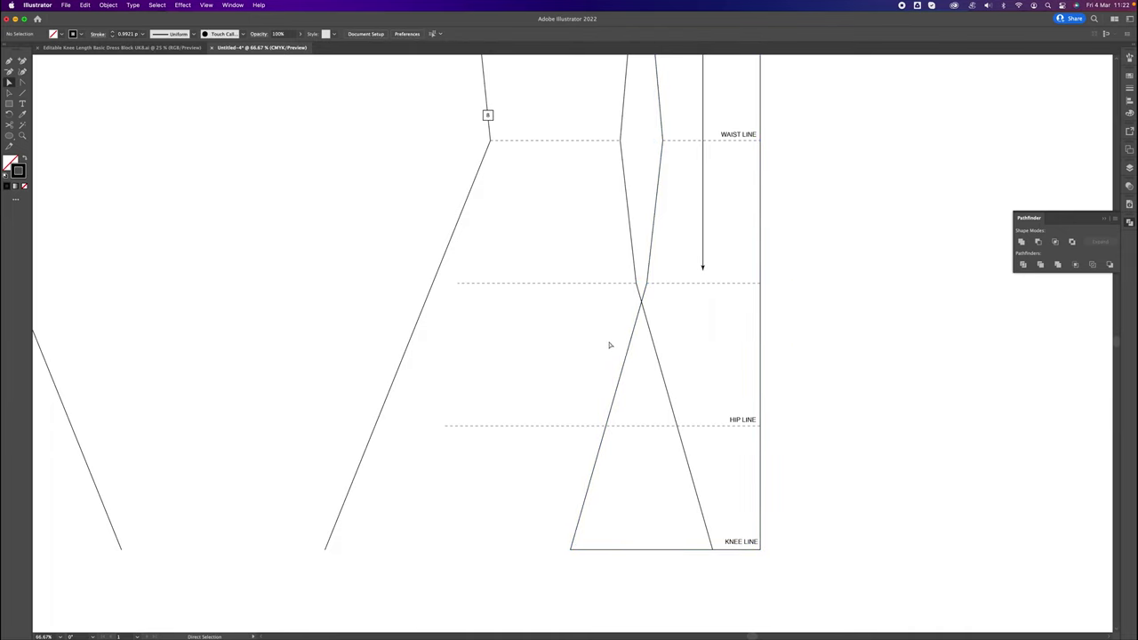
left_click(640, 294)
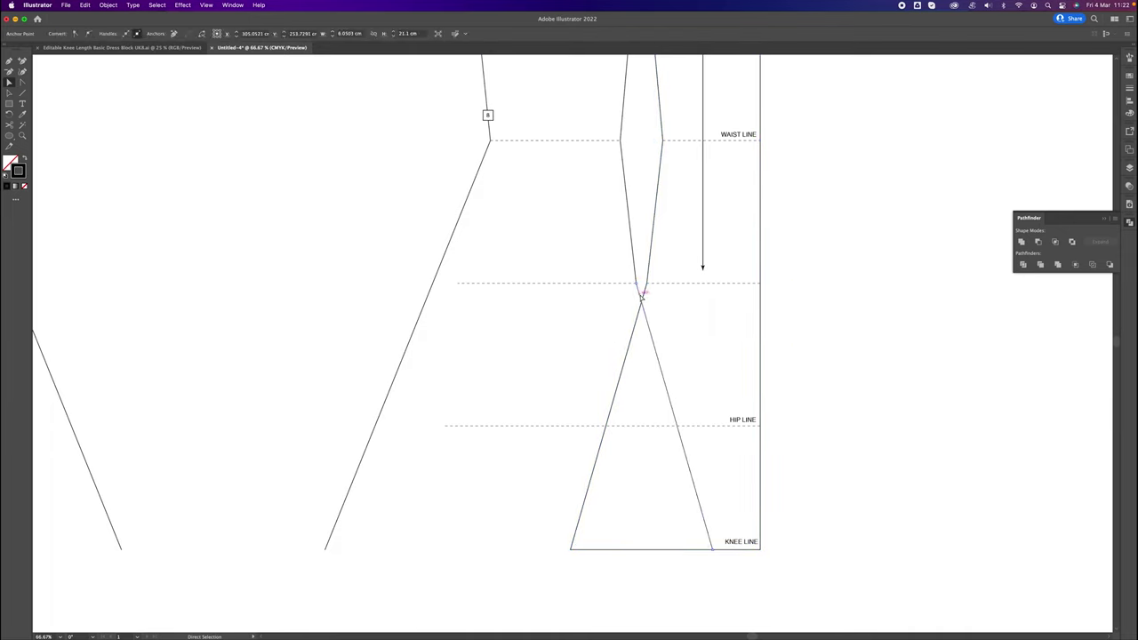
left_click(635, 266)
left_click(636, 283)
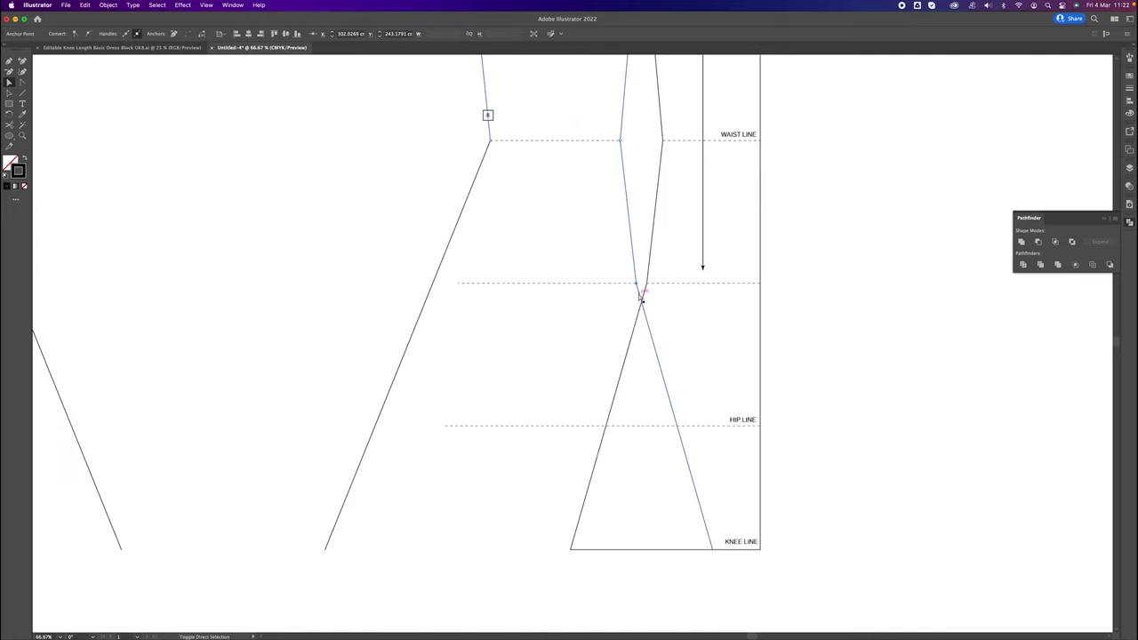
right_click(640, 212)
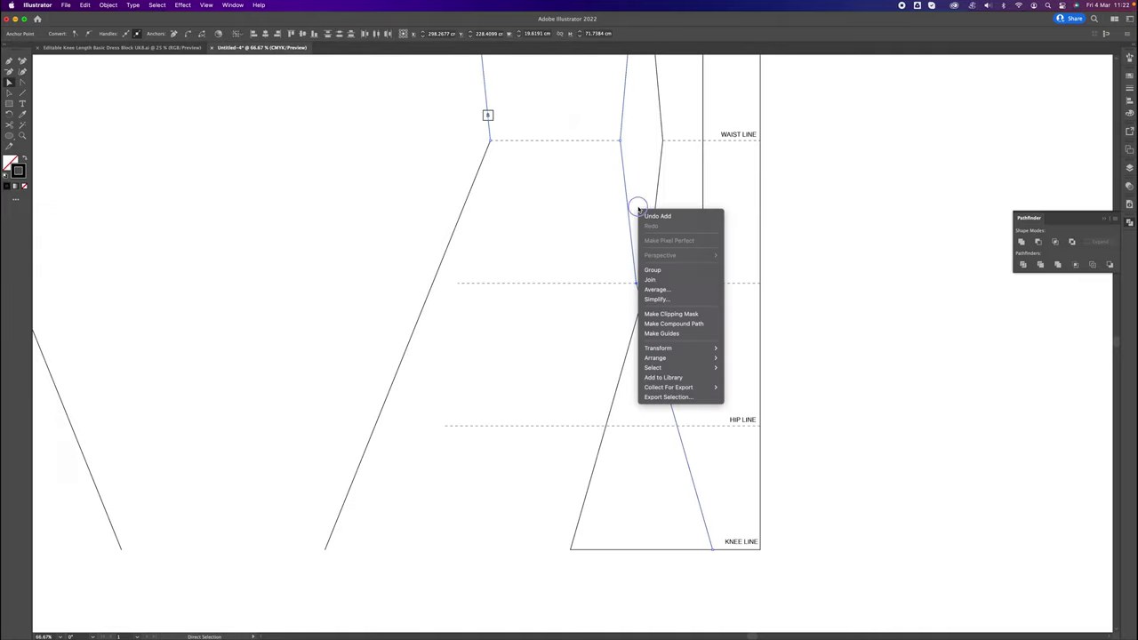
left_click(650, 279)
Step: Join the front side section to its side flare line and close the hem between both flare lines' knee ends
left_click(714, 549)
left_click(326, 548, "shift")
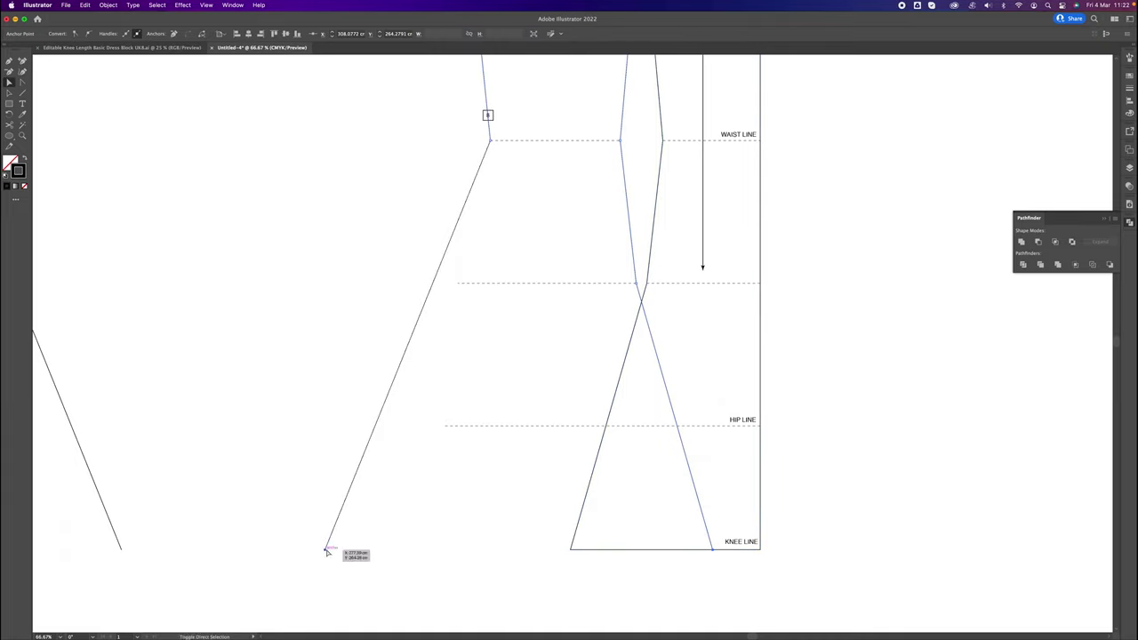
right_click(512, 260)
left_click(525, 325)
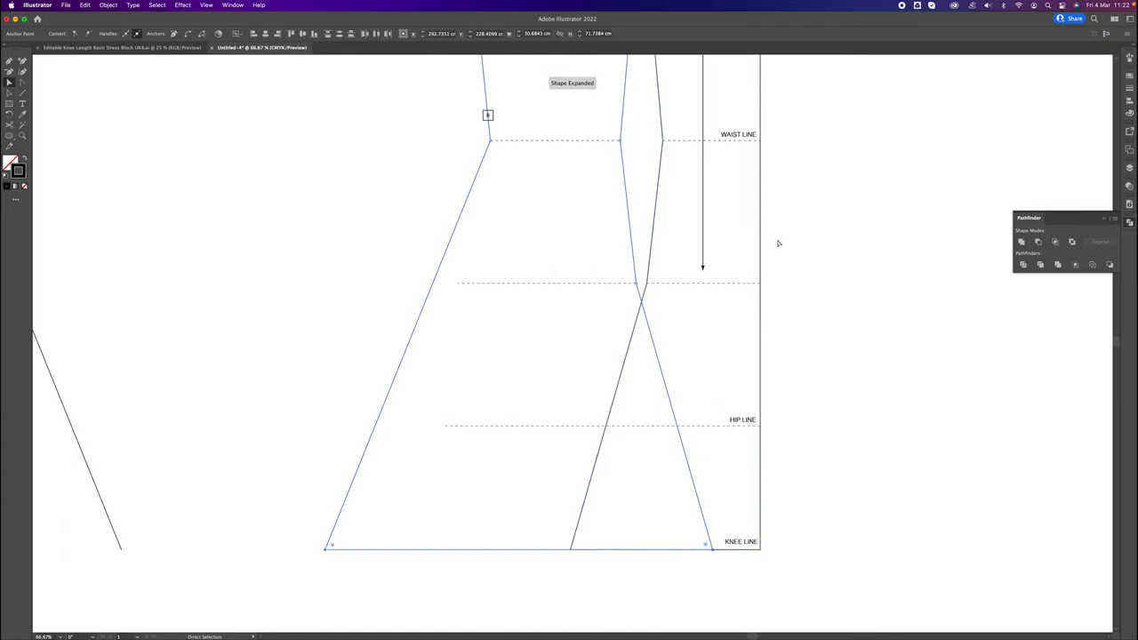
left_click(1022, 241)
Step: Extend the front side section's dashed hip guides to its side and dart flare lines, and the centre section's hip guide to its dart flare
left_click_drag(620, 187, 805, 187)
mouse_move(522, 353)
left_mouse_down()
mouse_move(757, 343)
mouse_move(512, 357)
left_mouse_up()
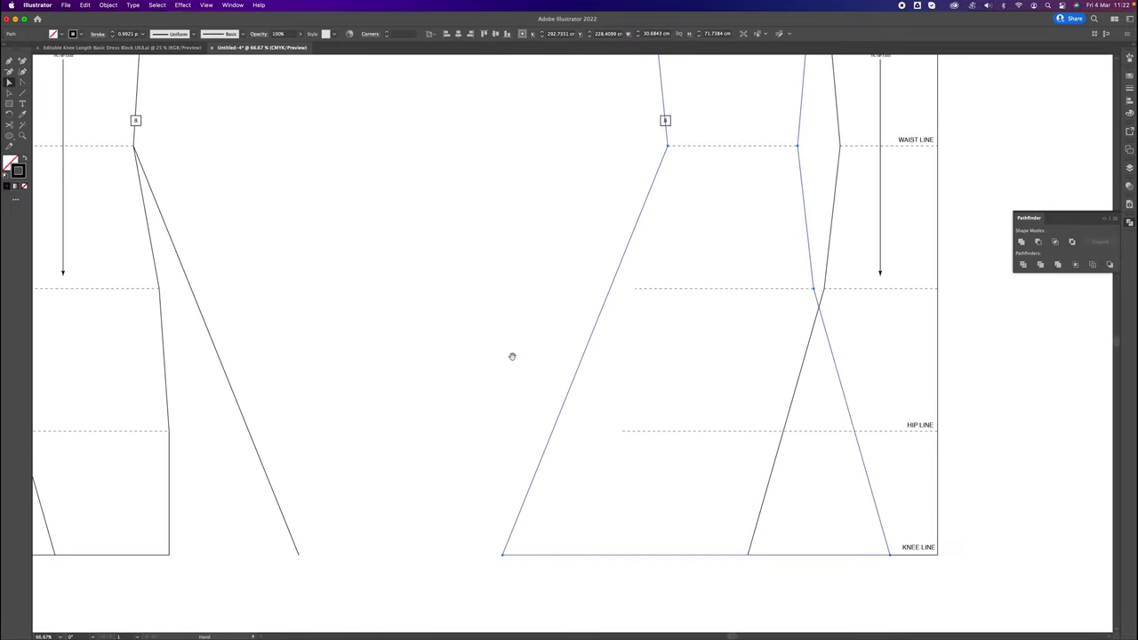
left_click_drag(636, 294, 610, 292)
left_click_drag(623, 433, 551, 431)
left_click_drag(818, 433, 856, 432)
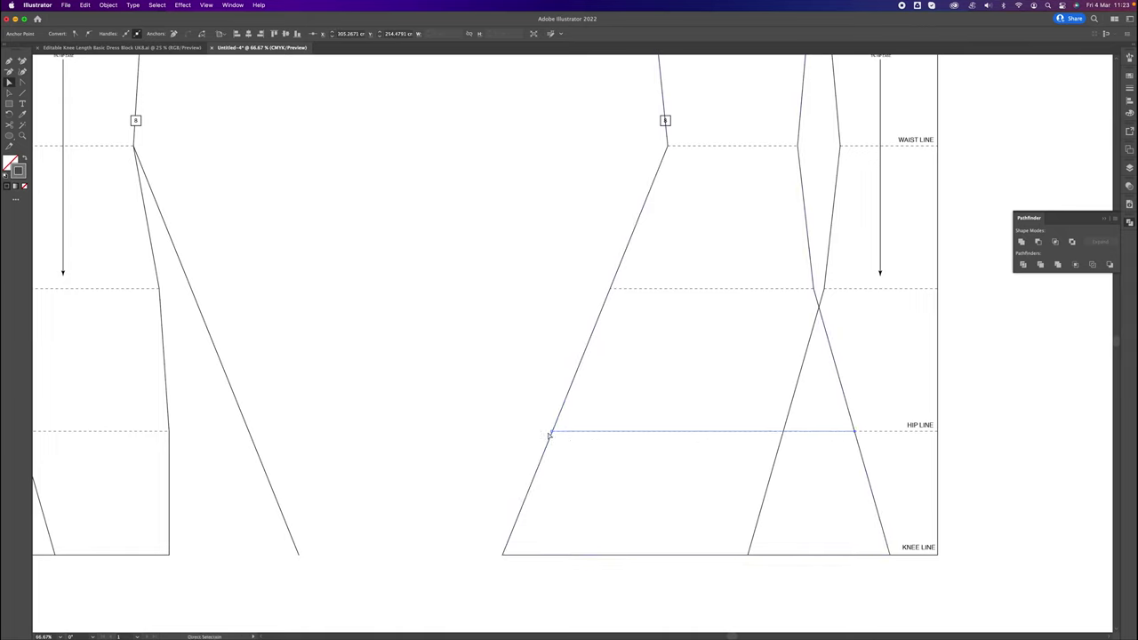
left_click(885, 432)
left_click_drag(821, 432, 783, 431)
left_click_drag(892, 190, 896, 276)
left_click(514, 326)
Step: Group the centre front section's new outline with its guides, labels and grainline
key("super+minus")
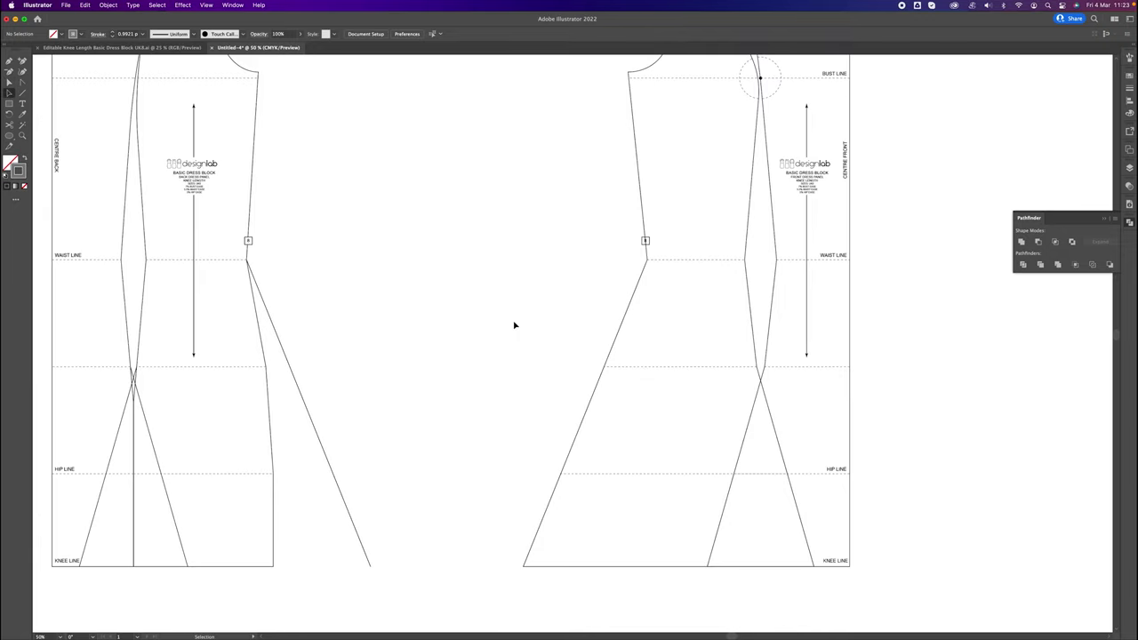
left_click_drag(711, 305, 662, 337)
left_click(738, 297)
scroll(790, 361, "up", 3)
scroll(790, 362, "right", 1)
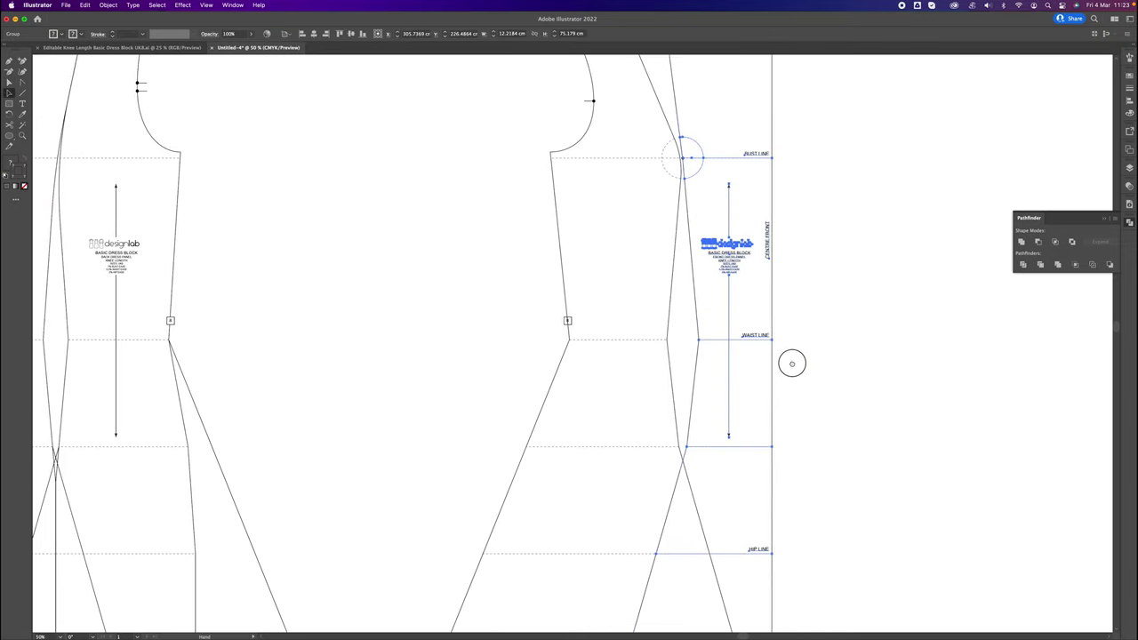
scroll(821, 274, "up", 4)
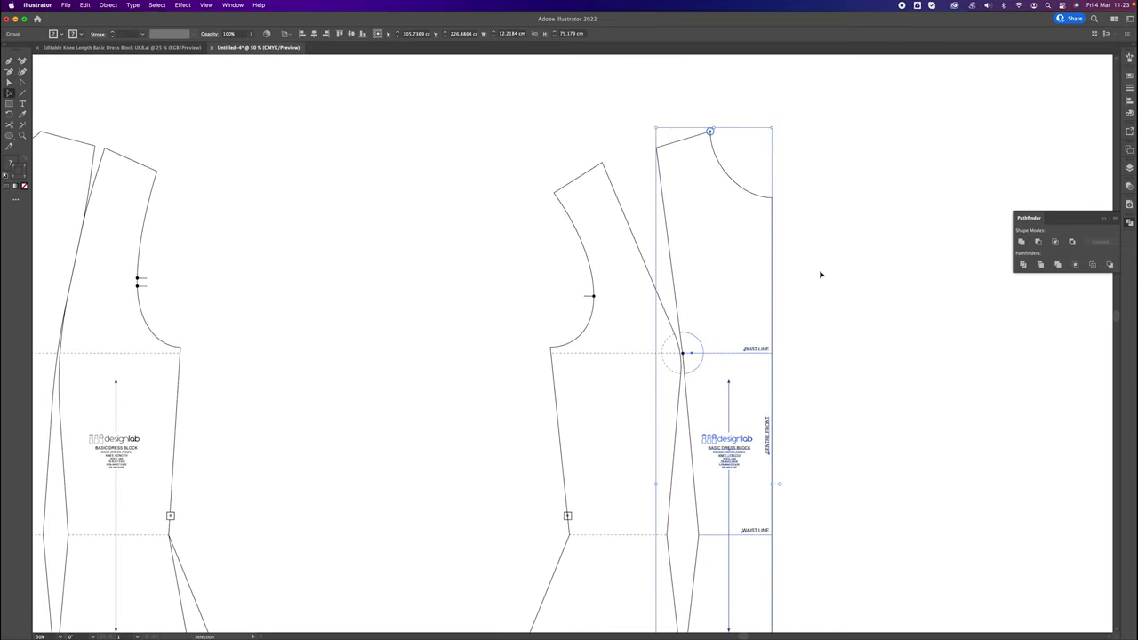
scroll(813, 270, "down", 2)
left_click(756, 109)
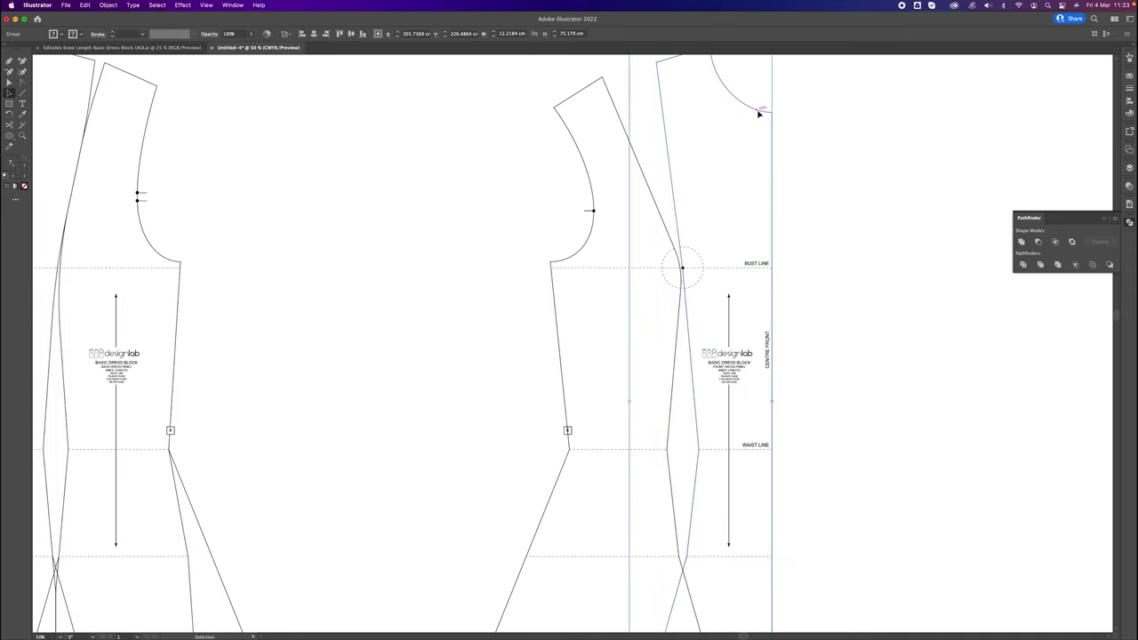
left_click(757, 266, "shift")
left_click_drag(814, 417, 822, 210)
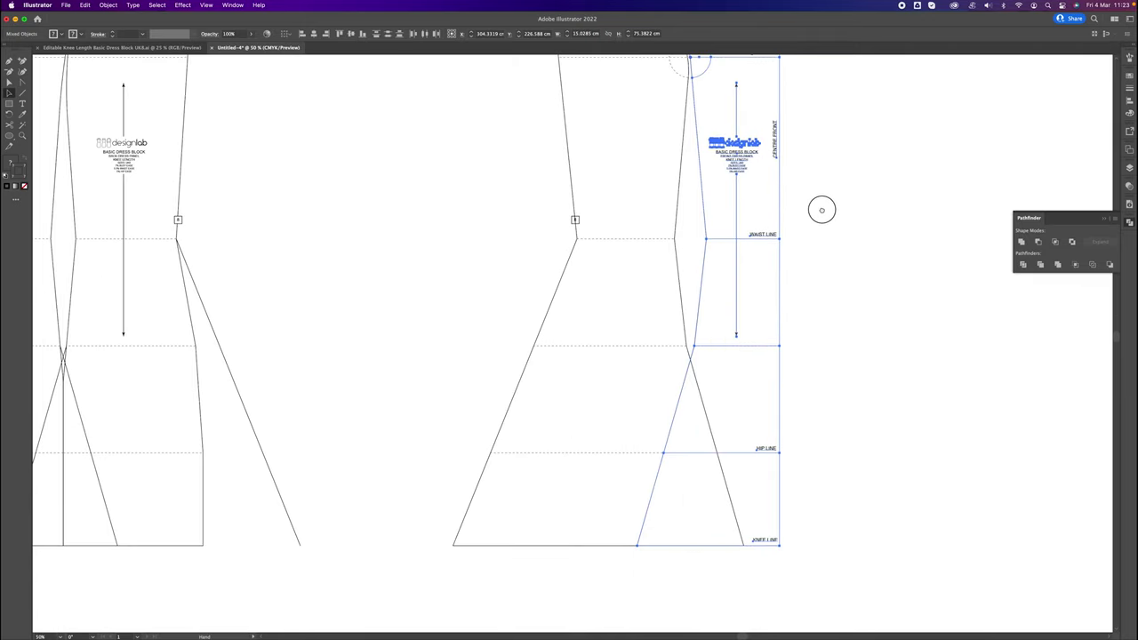
left_click(107, 4)
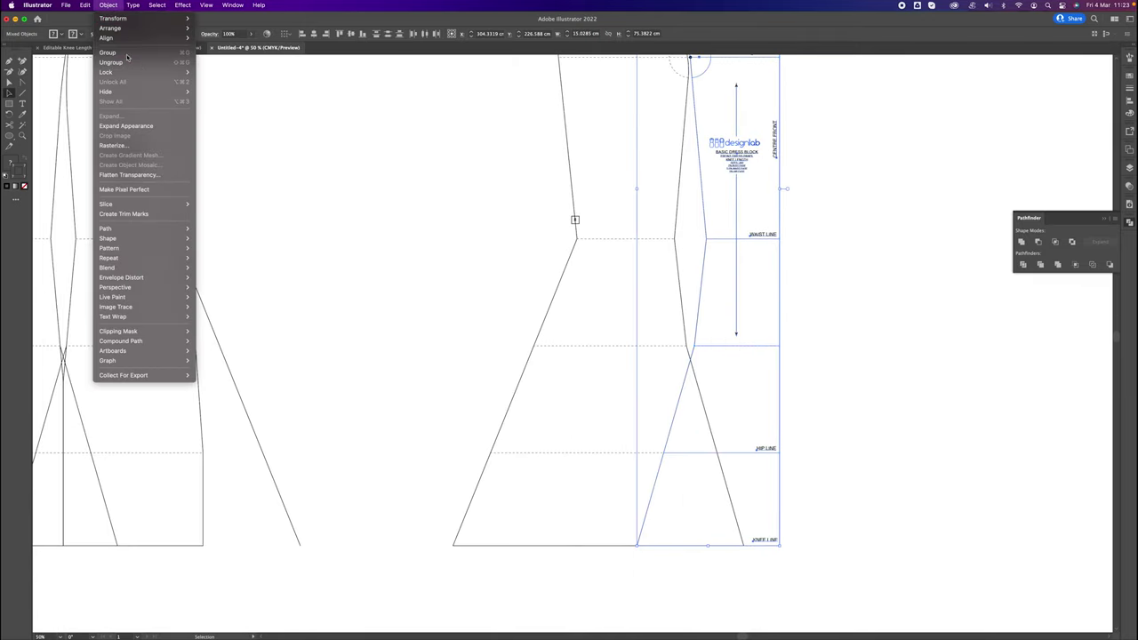
left_click(121, 85)
Step: Group the front side section's flared outline with its guides and notches
left_click_drag(637, 255, 617, 442)
left_click_drag(508, 338, 604, 479)
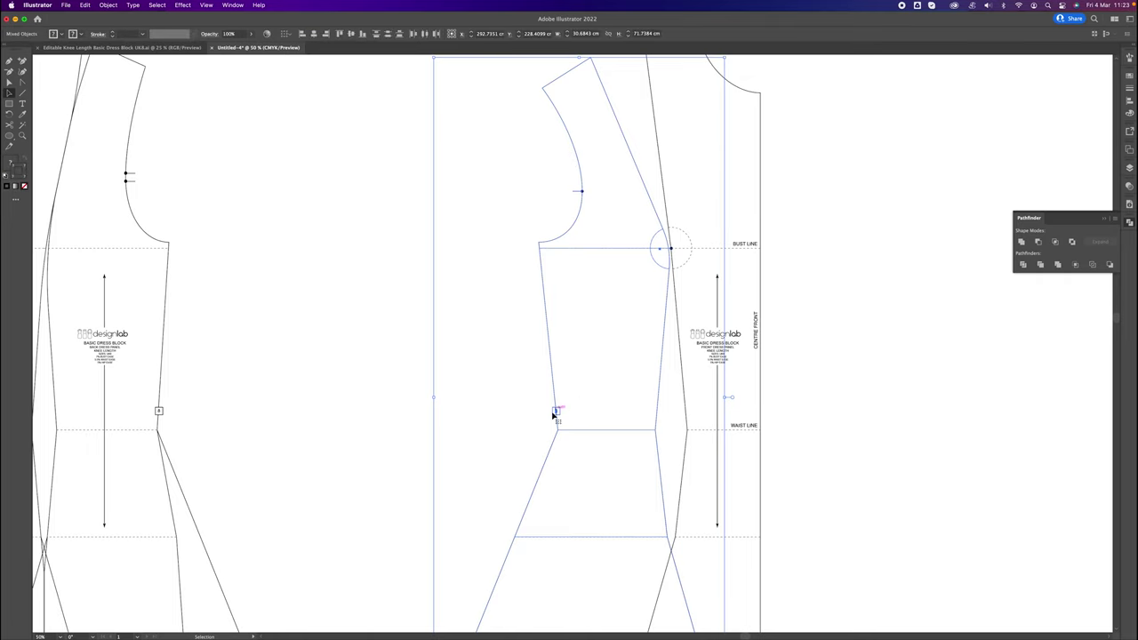
left_click(109, 5)
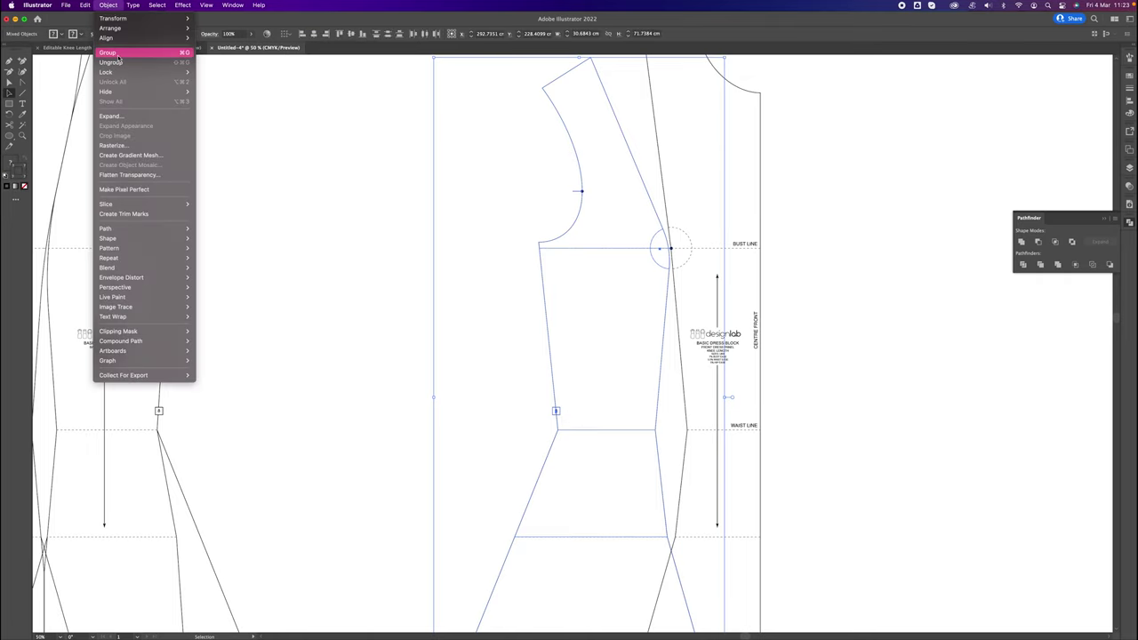
left_click(397, 245)
Step: Try moving the grouped front side section across the centre front section, and undo the move
scroll(635, 263, "down", 3)
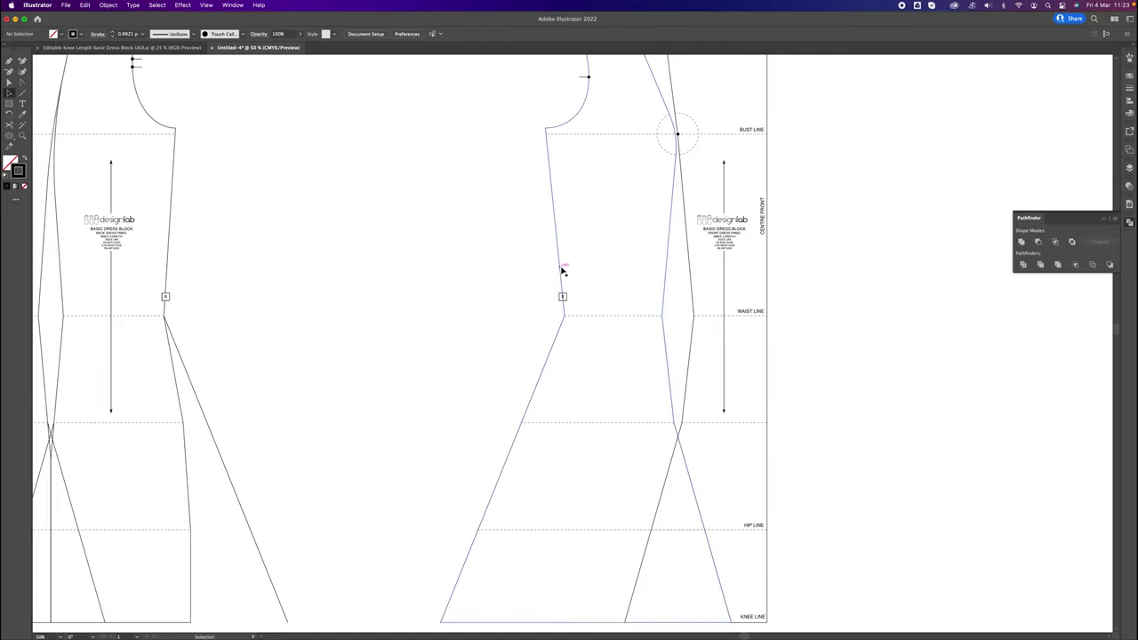
left_click(555, 280)
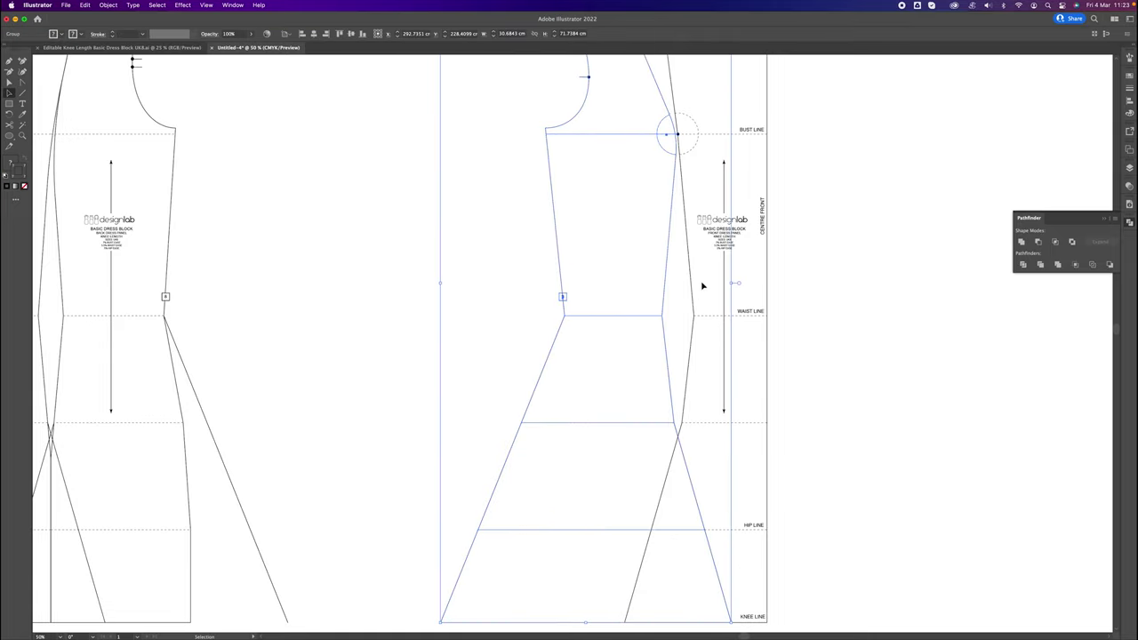
left_click_drag(702, 285, 868, 261)
key("super+z")
left_click(445, 290)
Step: Cut the back side section's outline at the side waist point and its dart flare's starting point, and delete the old lower outline
left_click_drag(328, 304, 739, 219)
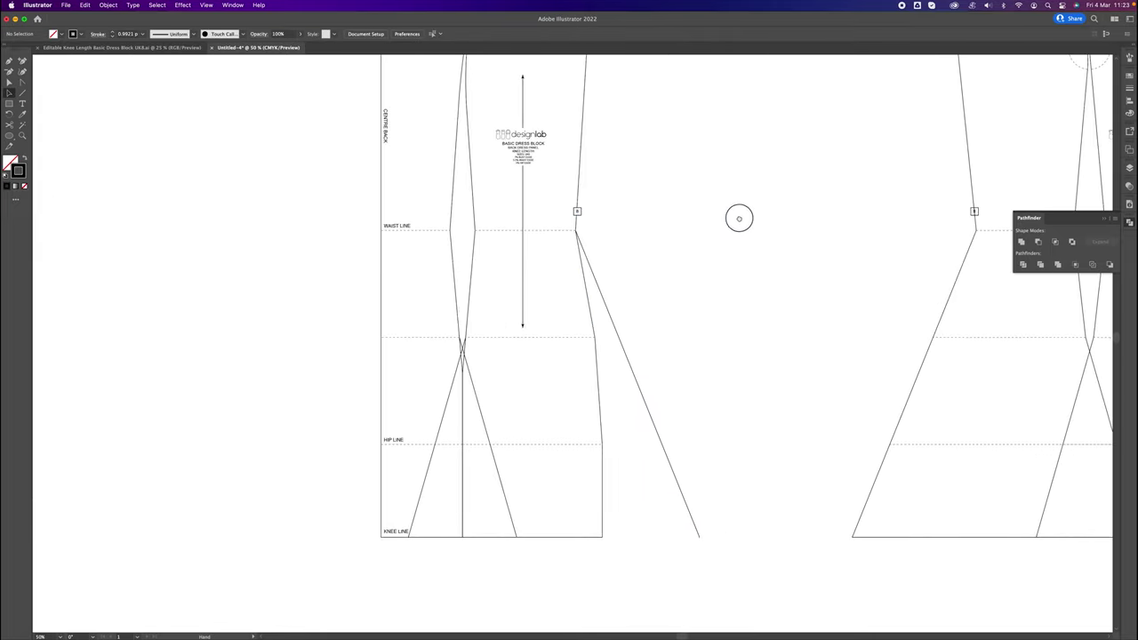
key("a")
left_click(587, 296)
key("c")
left_click(577, 230)
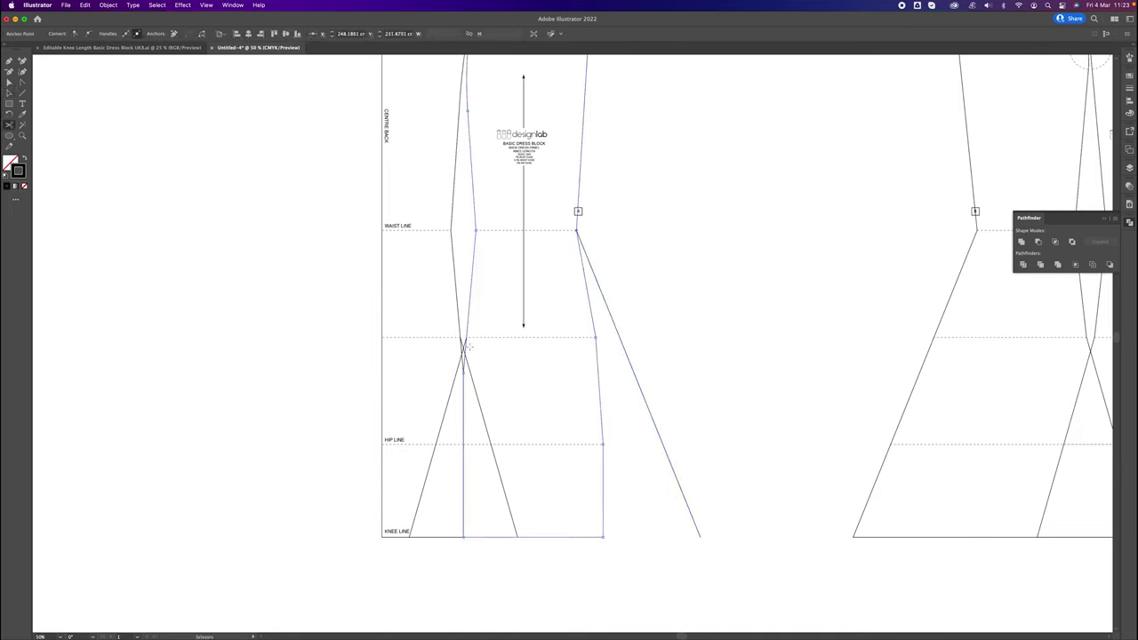
left_click(465, 337)
key("a")
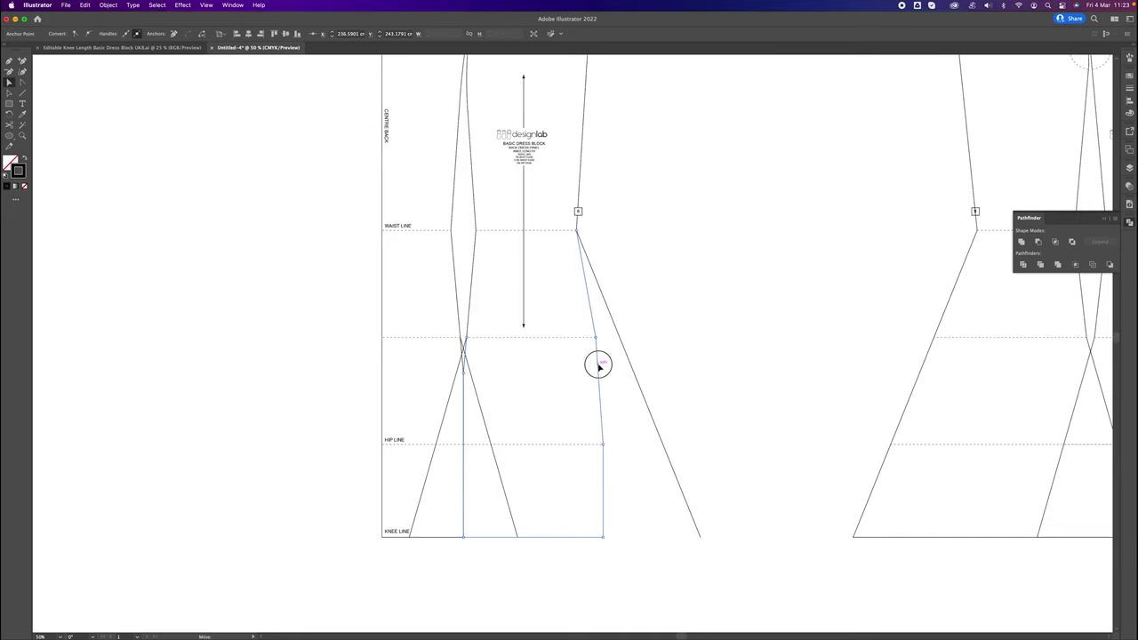
left_click(602, 364)
Step: Cut the centre back section's outline at its dart flare's starting point and the centre back knee corner, and delete the lower piece
left_click(460, 310)
key("c")
left_click(462, 338)
left_click(381, 534)
key("a")
key("Delete")
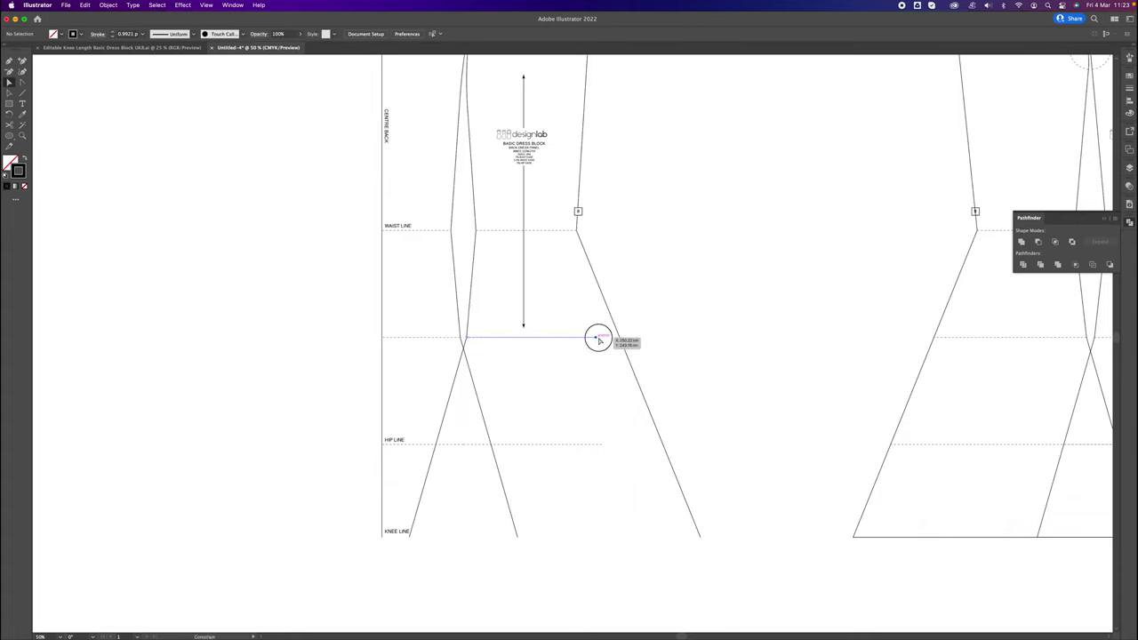
Step: Extend the back block's dashed hip guides out to the side and dart flare lines
left_click(619, 337)
left_click_drag(602, 445, 663, 444)
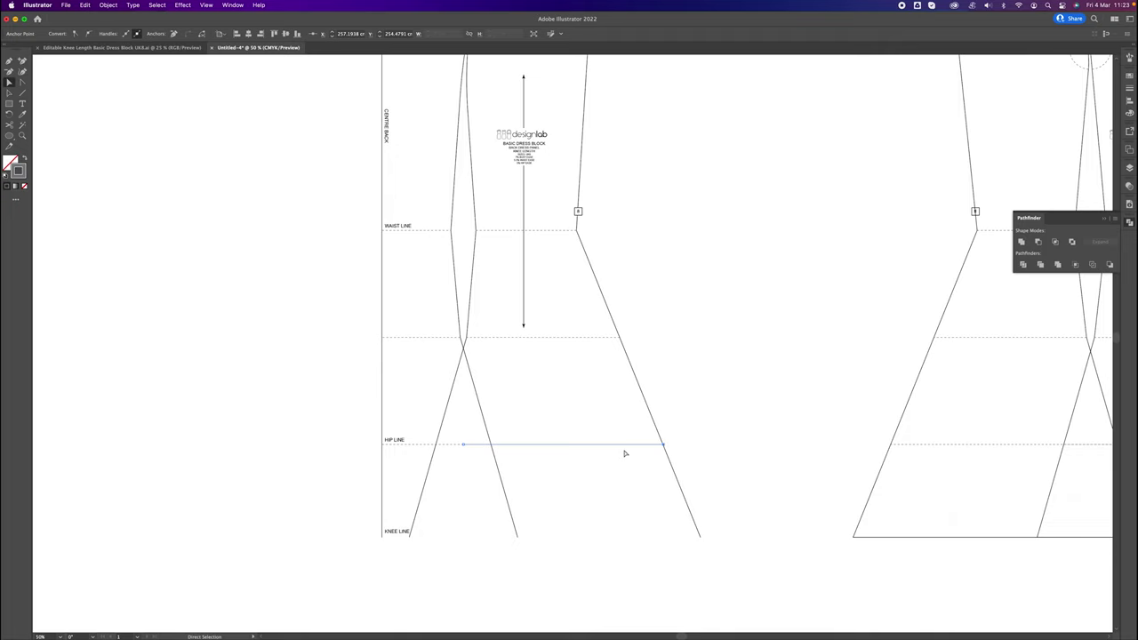
left_click_drag(464, 444, 490, 444)
left_click(423, 449)
Step: Join the back side section's outline to the side flare line at the waist point
left_click(551, 317)
left_click(576, 229)
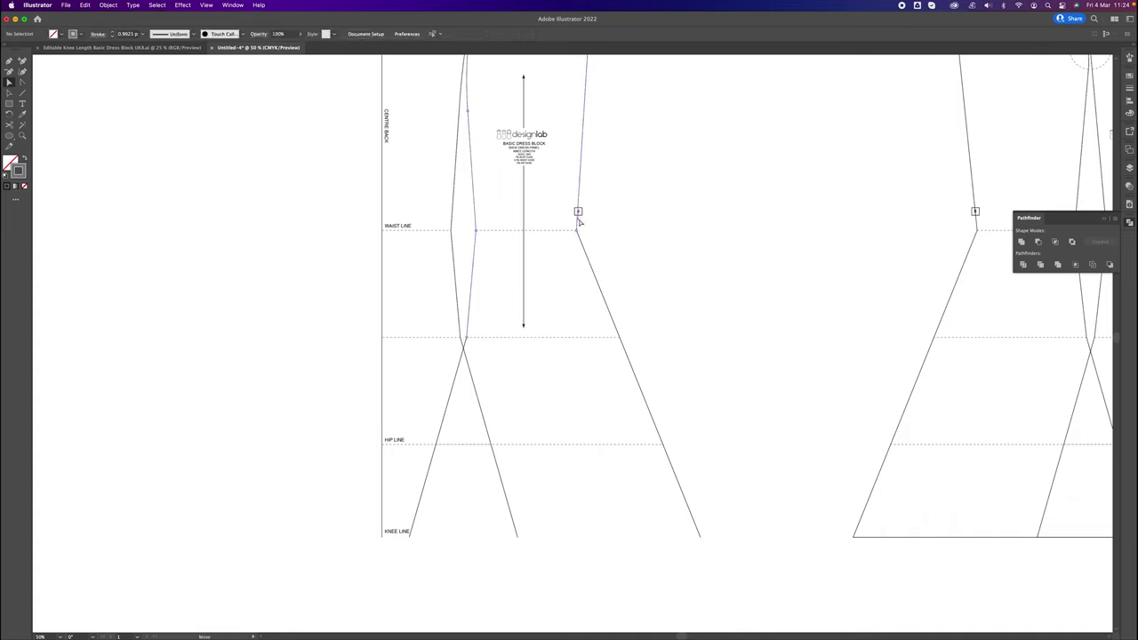
left_click(596, 217)
left_click(578, 222)
left_click(581, 236, "shift")
right_click(626, 209)
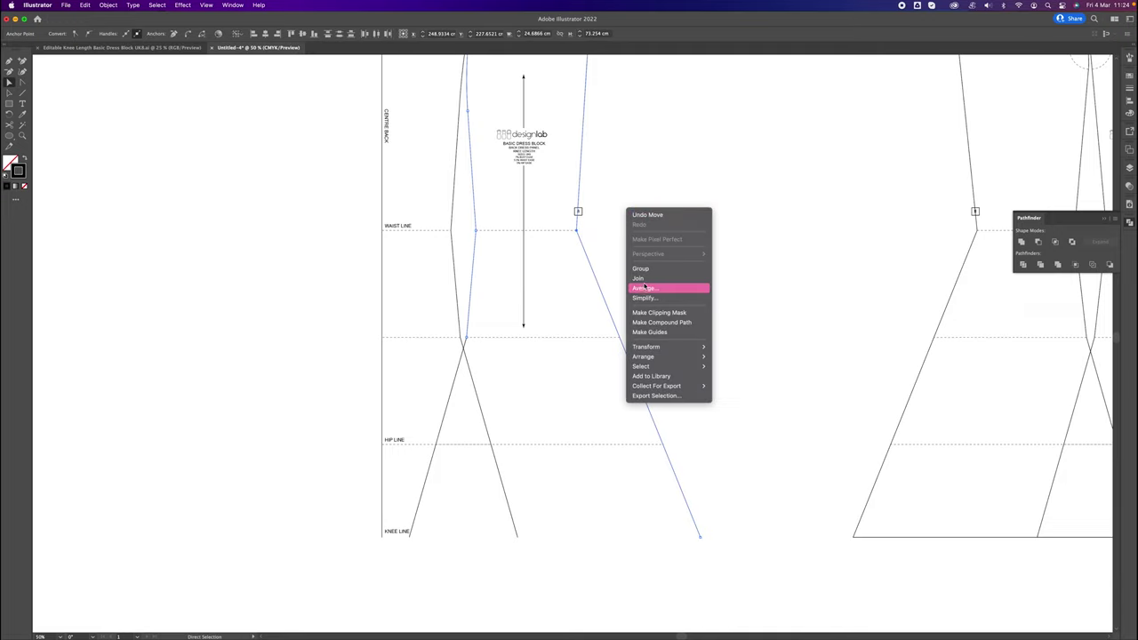
left_click(667, 276)
Step: Join the back side section's outline to its dart flare line and close the hem straight across at the knee
left_click_drag(462, 355, 472, 329)
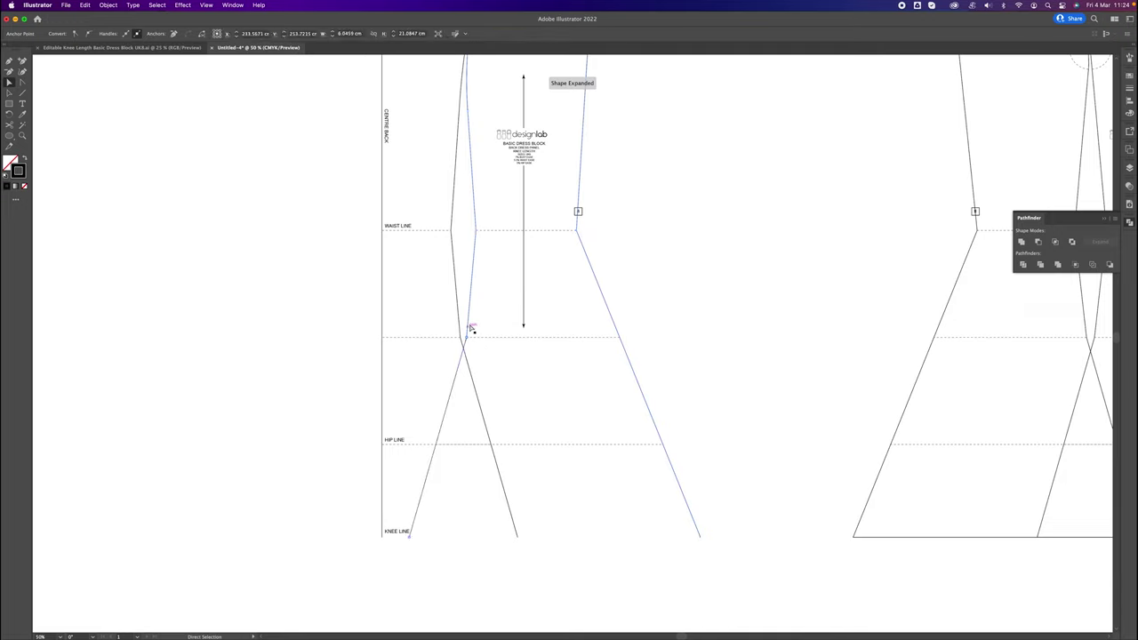
left_click(464, 355)
left_click(464, 346)
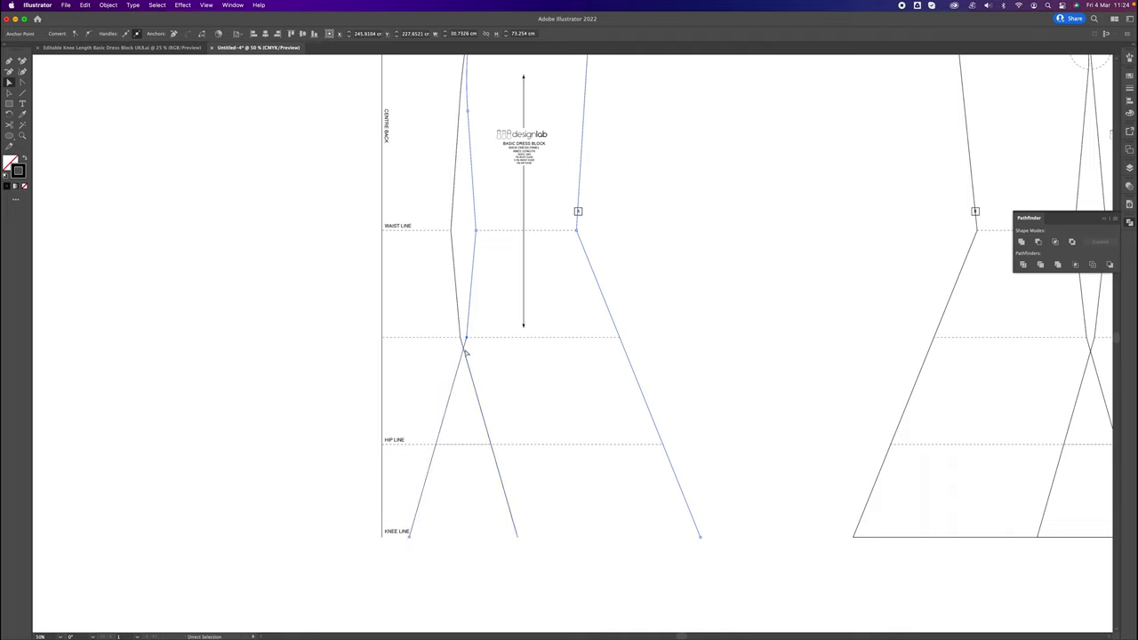
left_click(467, 346)
left_click(465, 338)
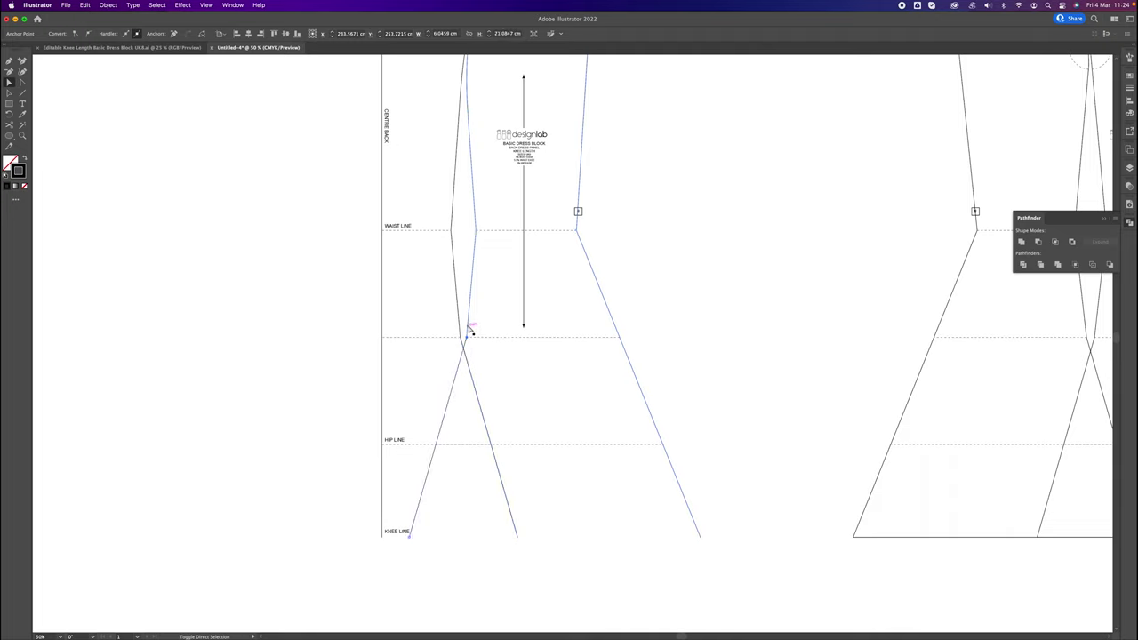
right_click(483, 312)
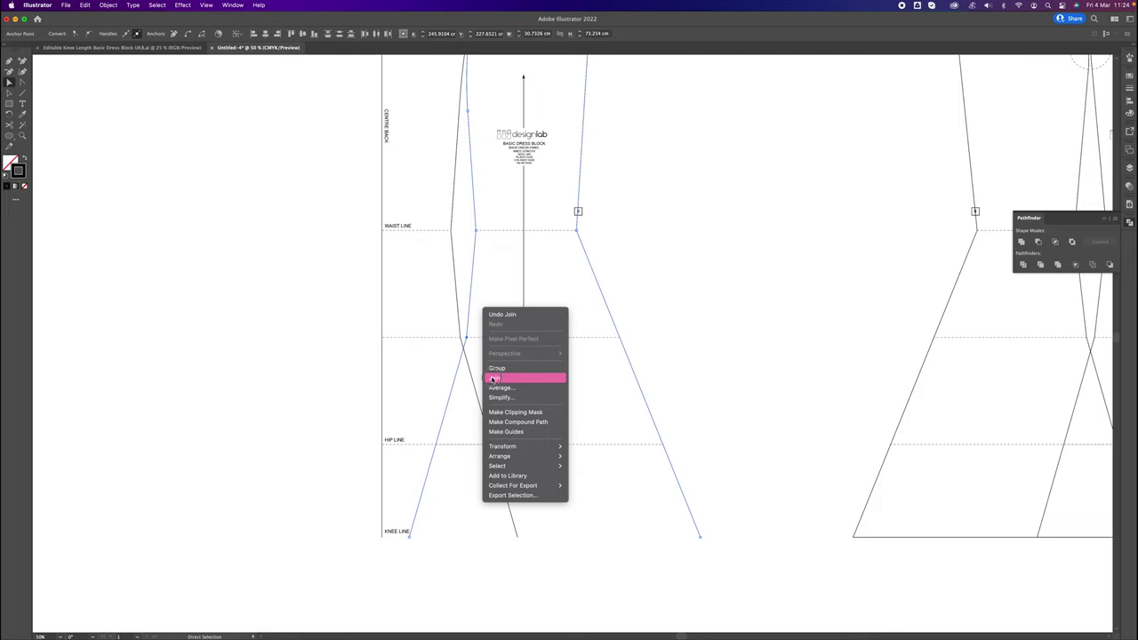
left_click(502, 373)
left_click(1022, 241)
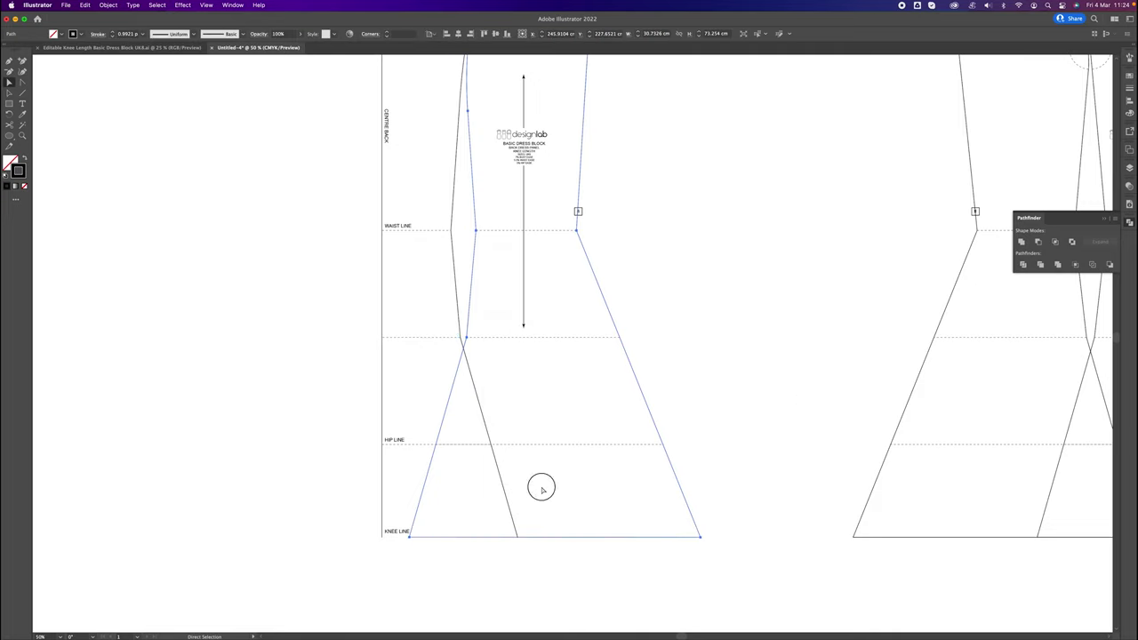
left_click(542, 488)
Step: Join the centre back section's outline to its dart flare line and close its hem at the knee
left_click(481, 406)
left_click(458, 336)
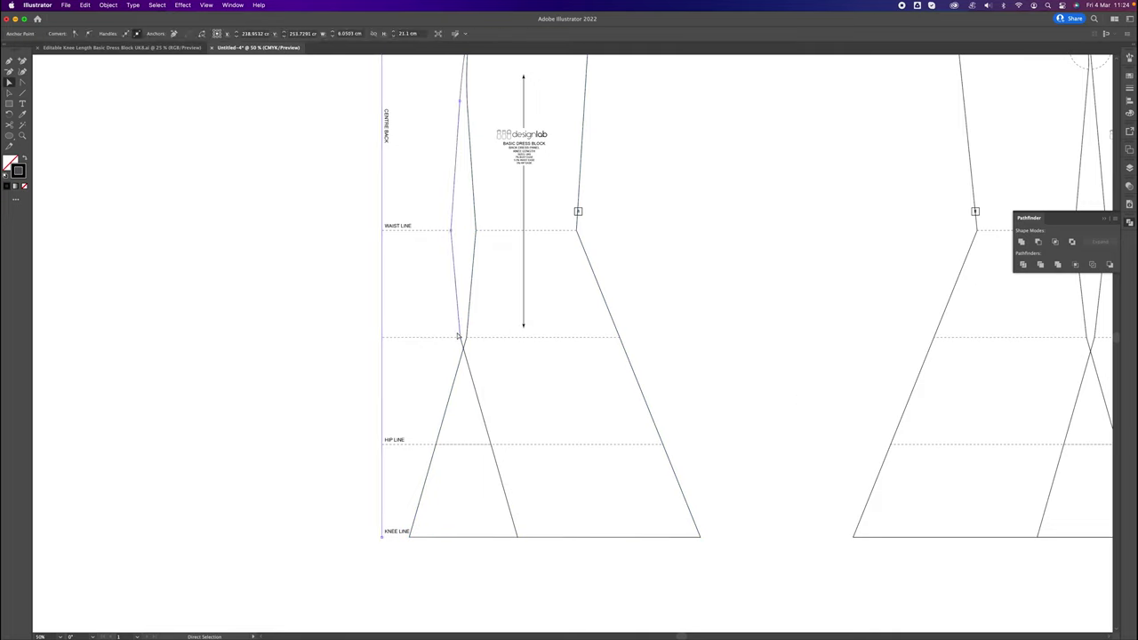
left_click(467, 359, "shift")
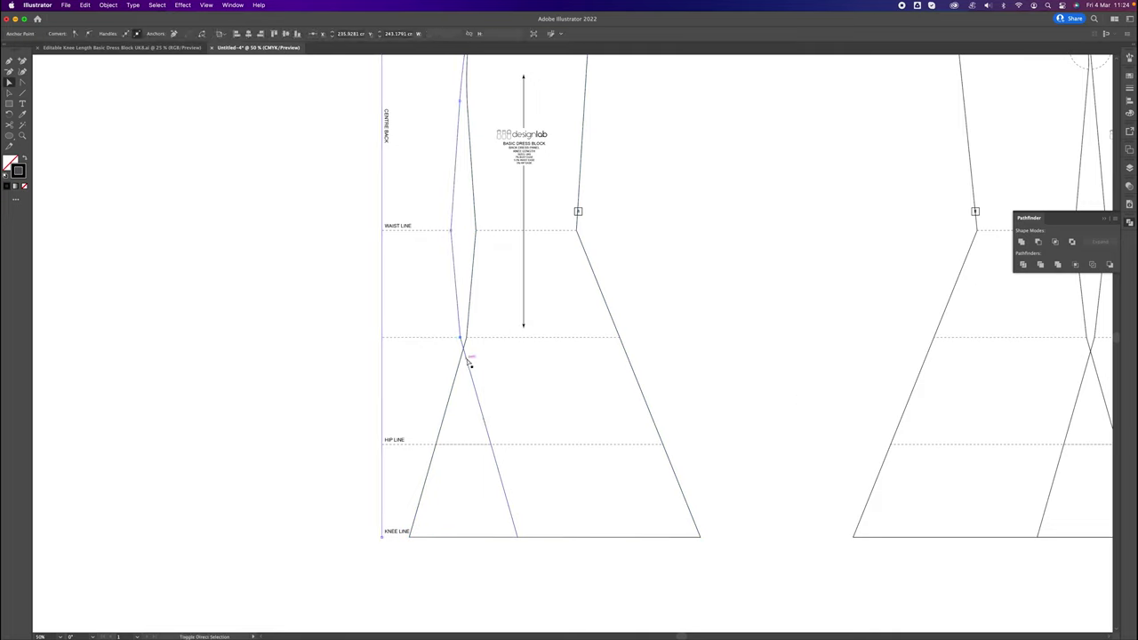
right_click(496, 285)
key("Return")
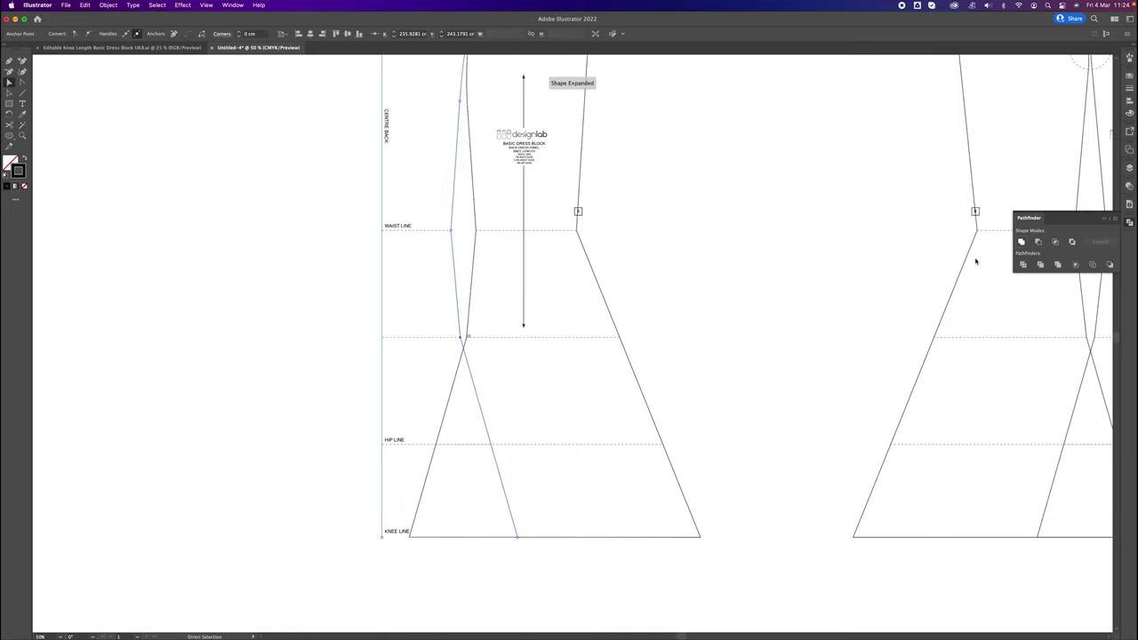
left_click(531, 386)
Step: Group the back side section's outline with its dashed guides, notches, grainline and label
key("super+minus")
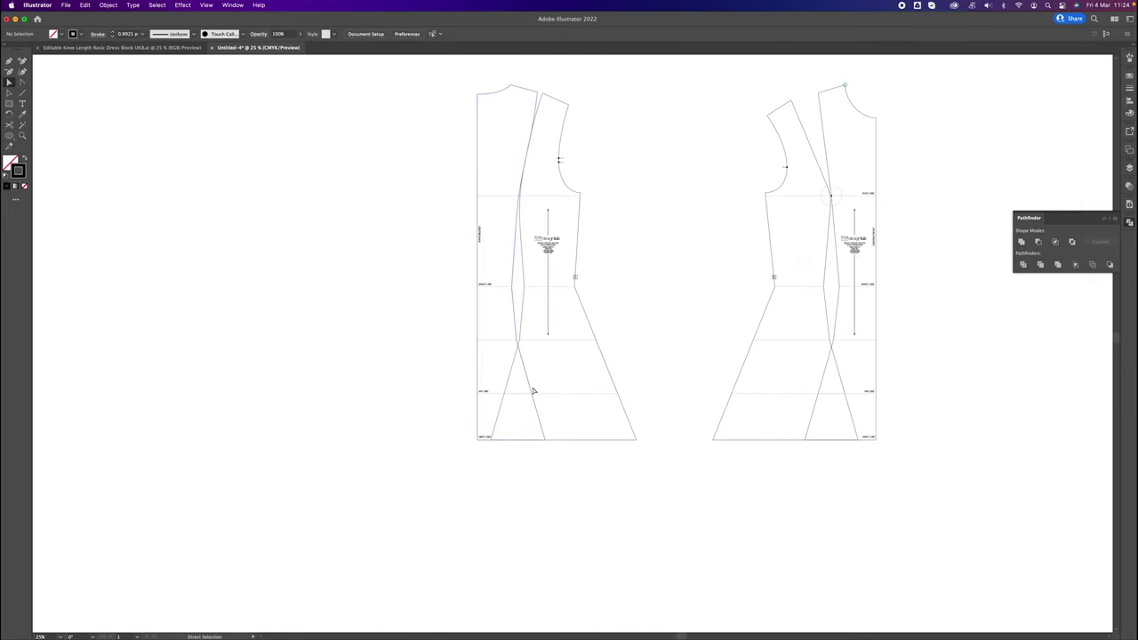
left_click(564, 289)
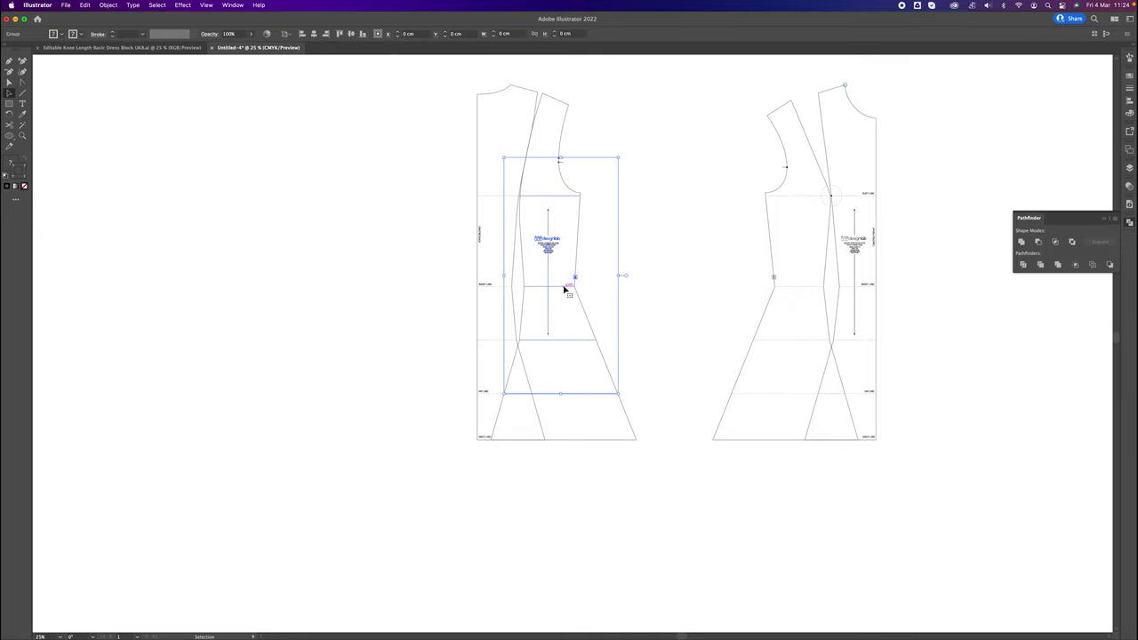
left_click(577, 238, "shift")
left_click_drag(606, 247, 570, 308)
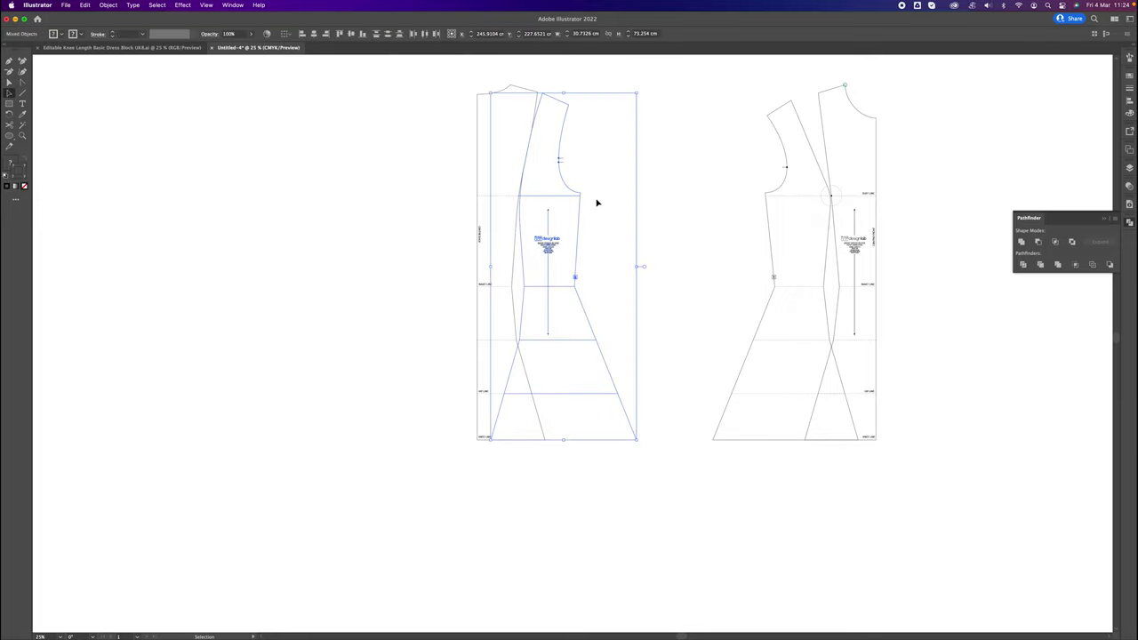
left_click(106, 7)
left_click(114, 54)
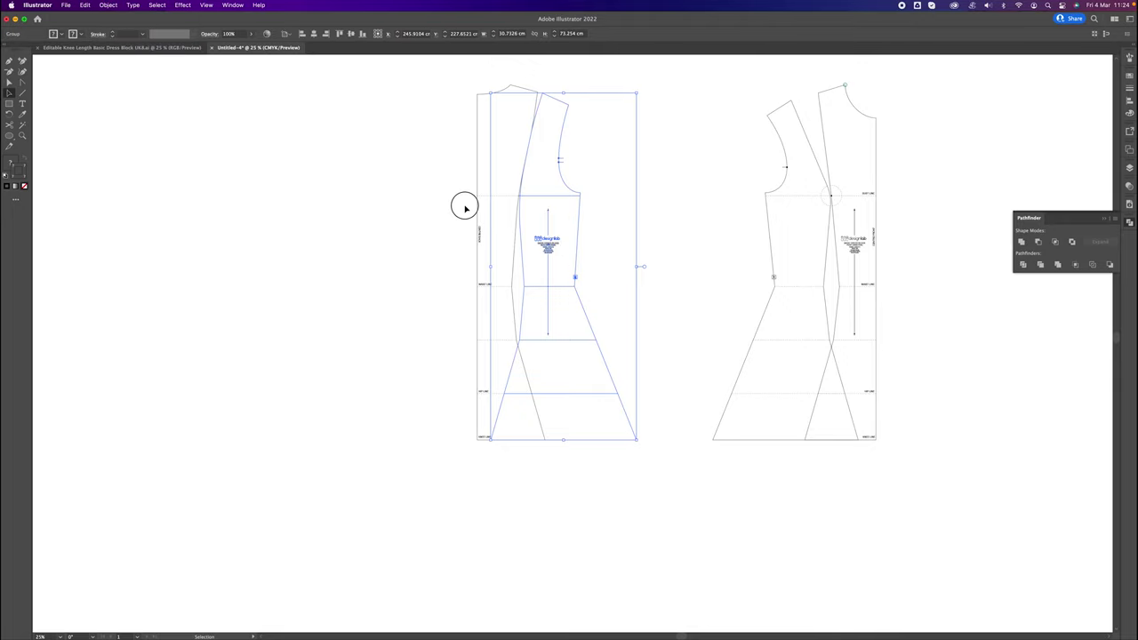
Step: Group the centre back section's outline with its guide lines and text labels
left_click_drag(462, 169, 448, 259)
left_click(108, 5)
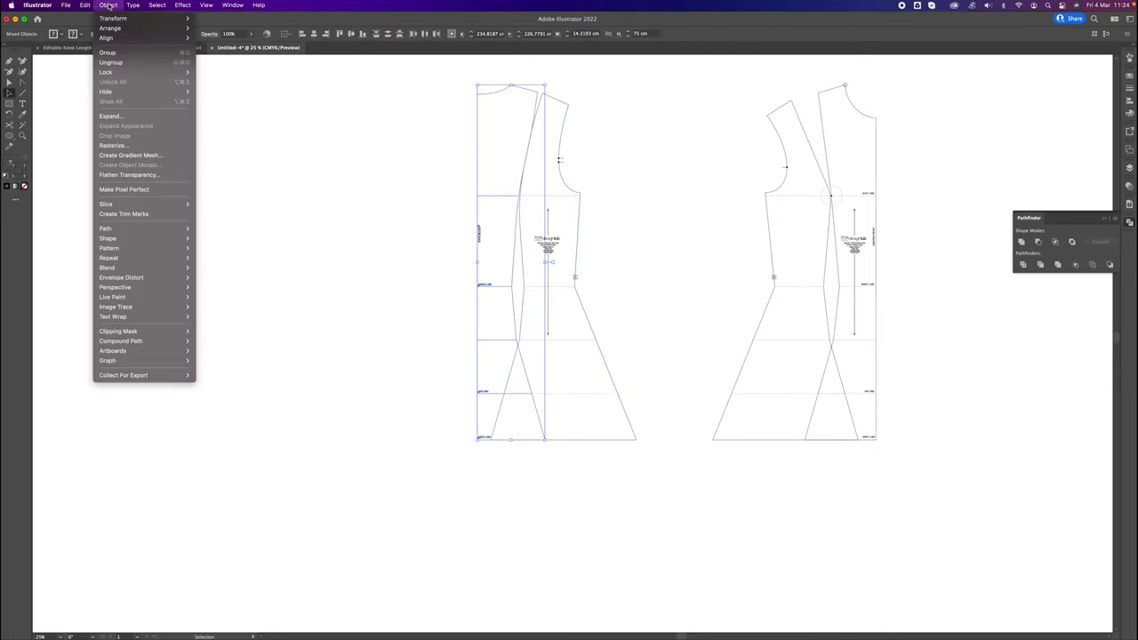
left_click(115, 52)
left_click(660, 266)
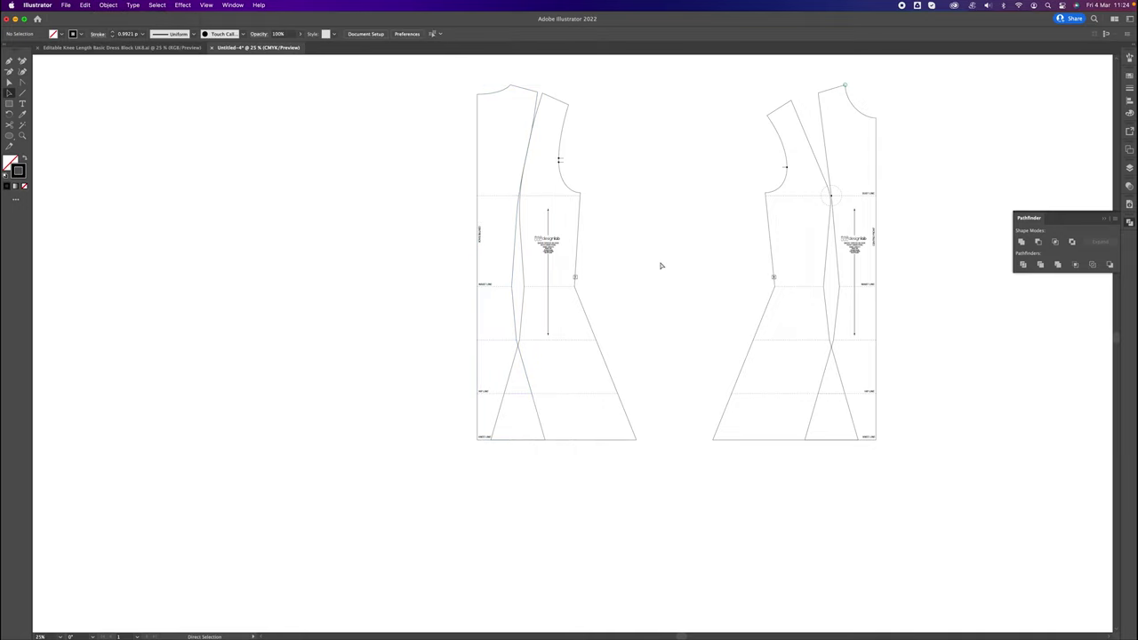
key("super+equal")
key("space")
left_click_drag(684, 240, 623, 339)
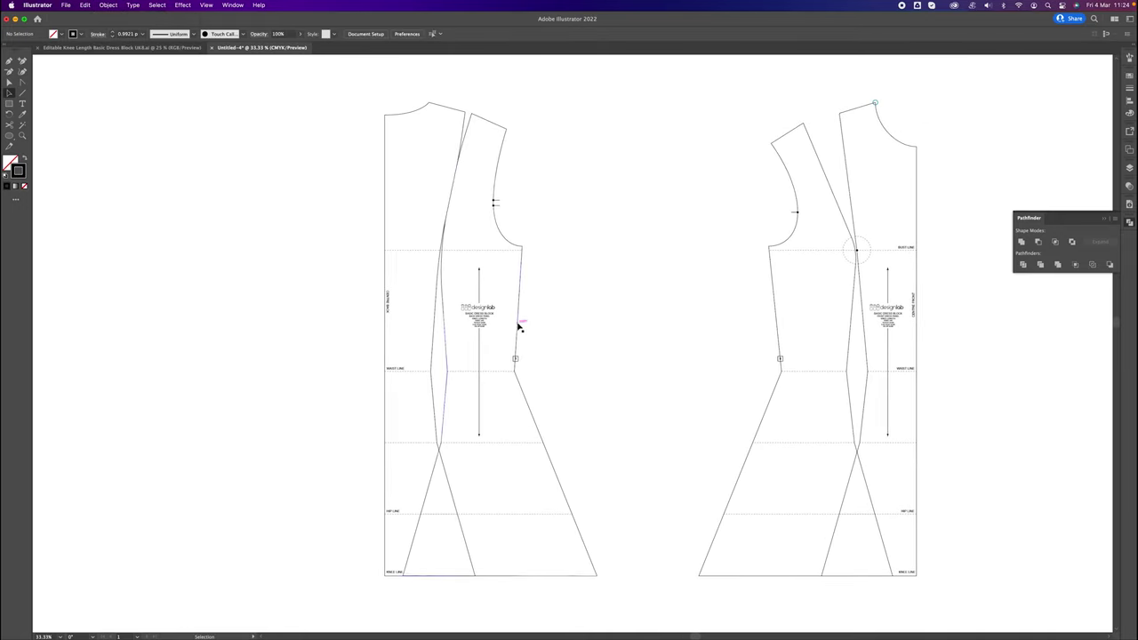
left_click_drag(521, 324, 635, 326)
key("super+z")
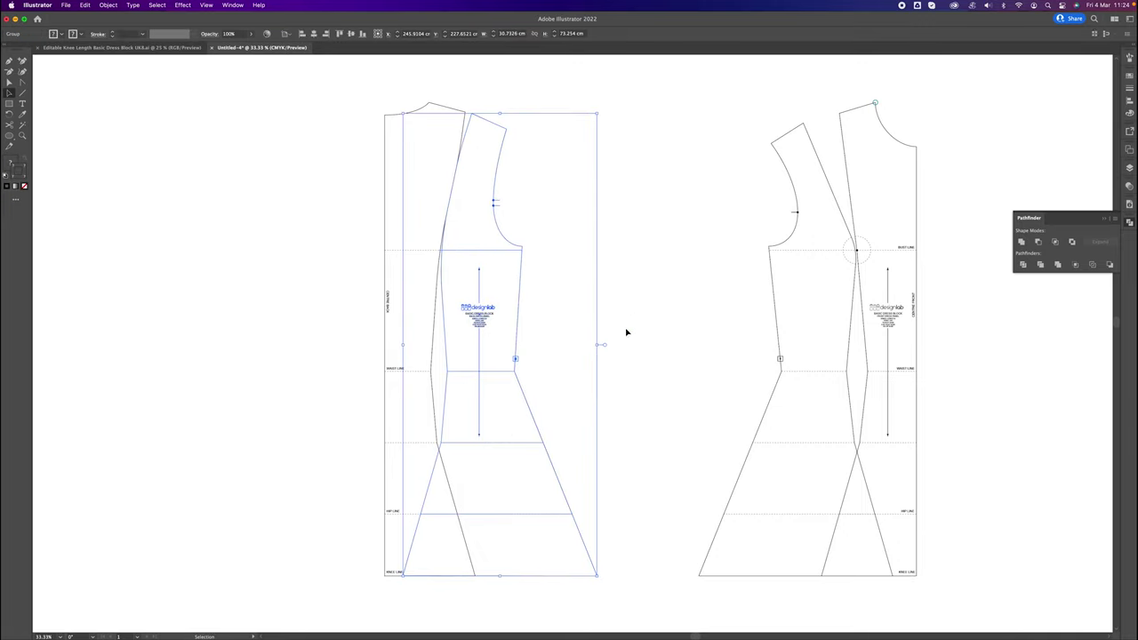
left_click(546, 363)
Step: Move the front side section so its lower dart point meets the centre front section's lower dart point
key("super+equal")
left_click_drag(546, 363, 637, 256)
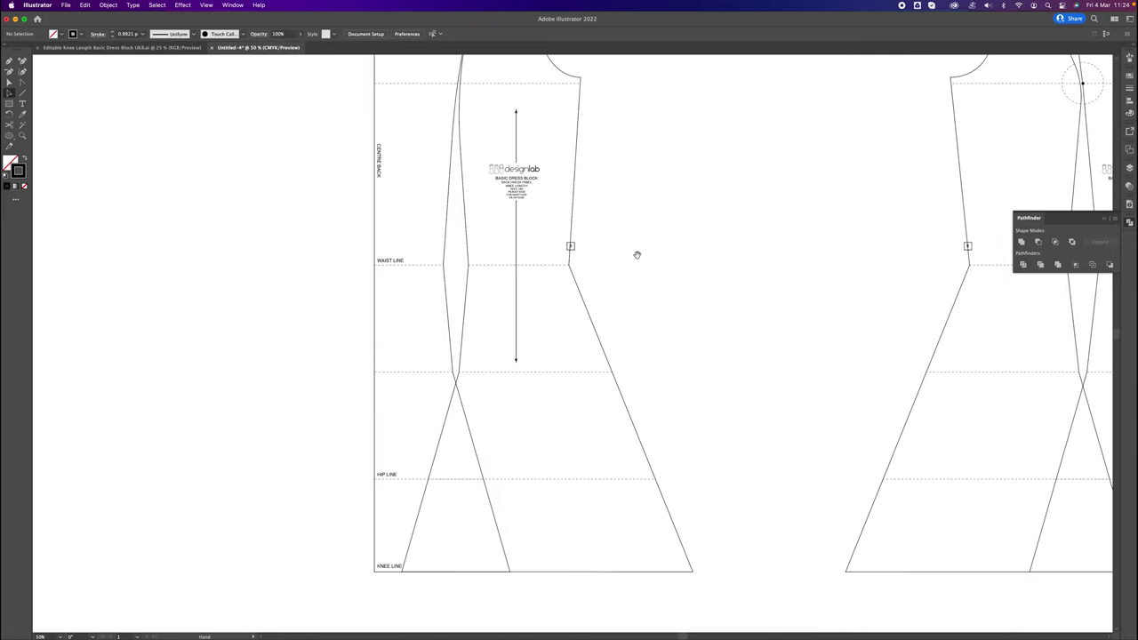
left_click_drag(532, 329, 601, 291)
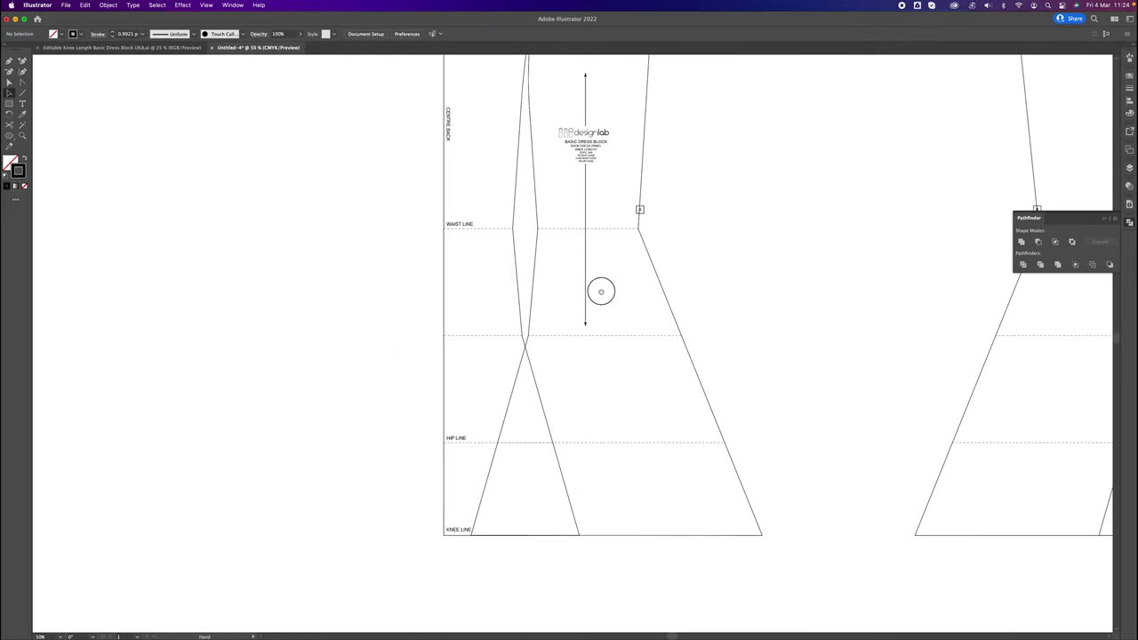
left_click_drag(560, 328, 493, 344)
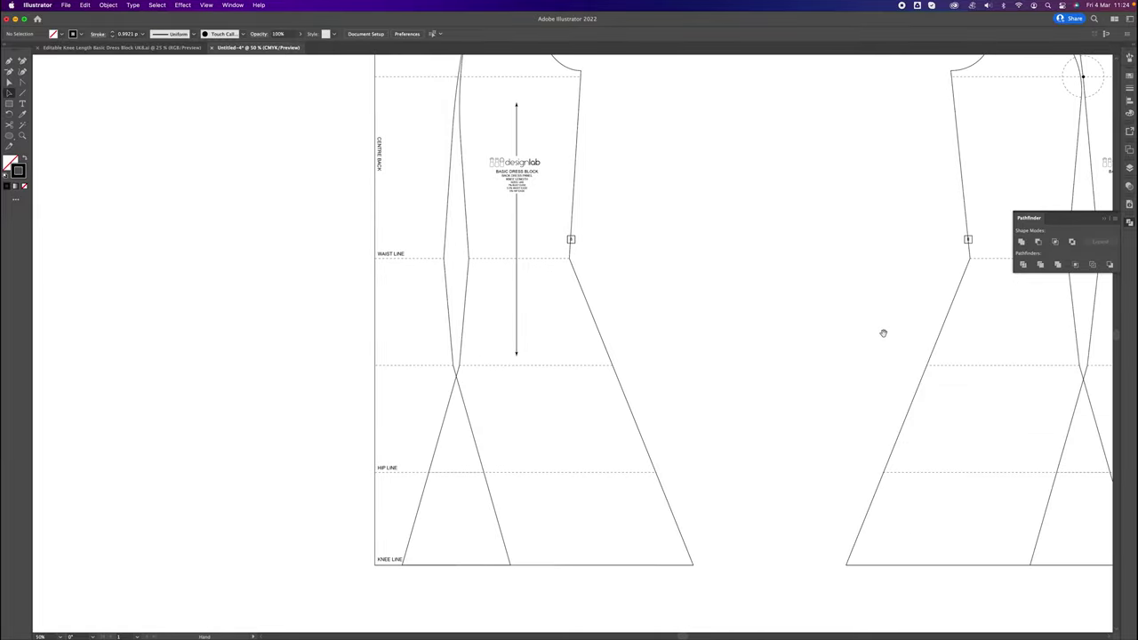
left_click_drag(883, 332, 279, 415)
scroll(468, 389, "down", 5)
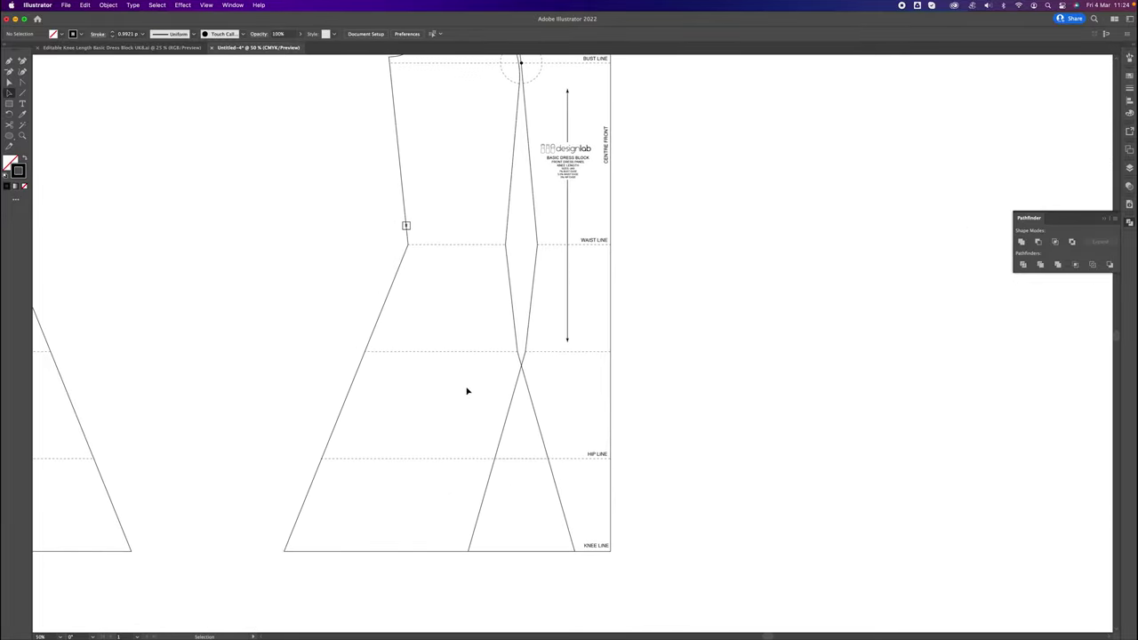
left_click(520, 355)
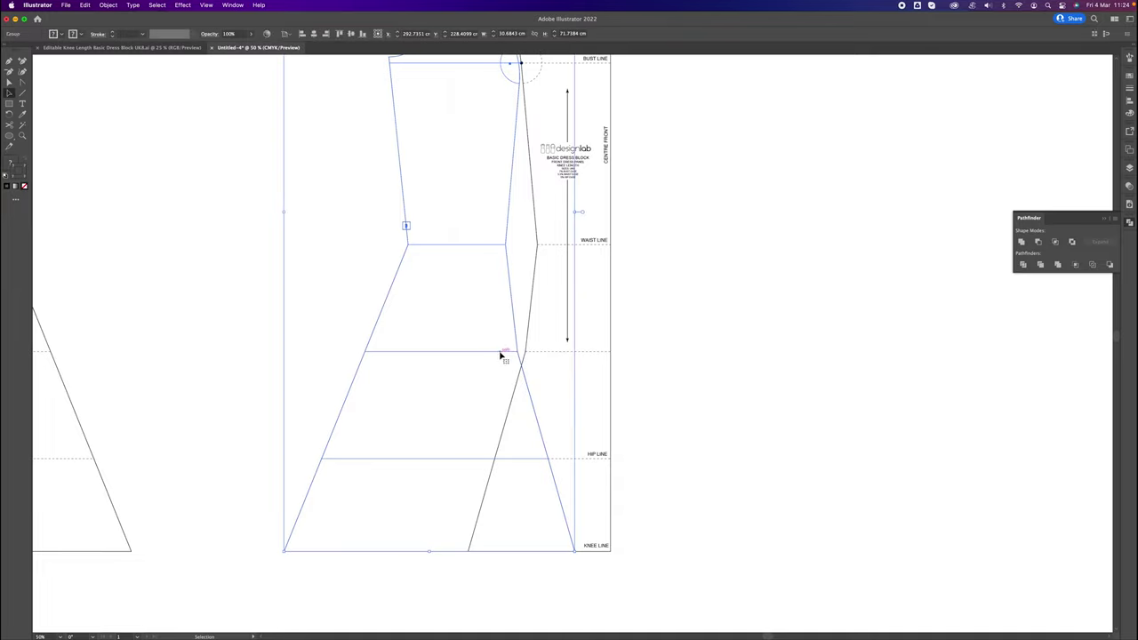
left_click_drag(519, 353, 525, 354)
left_click_drag(529, 358, 511, 401)
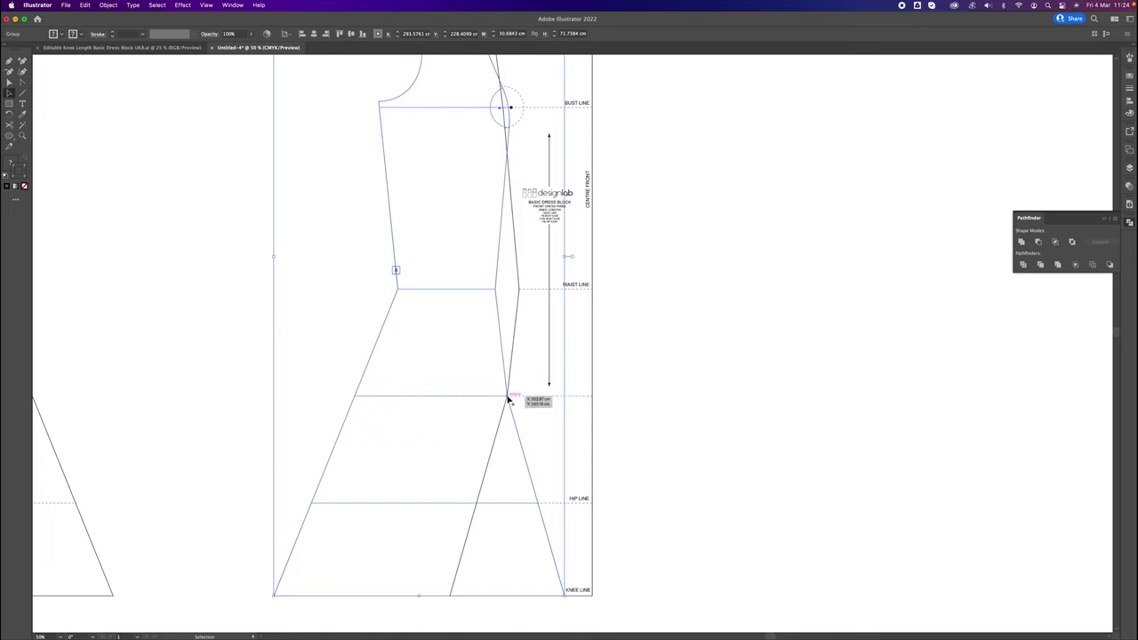
Step: Rotate the front side section about the shared dart point until its flare line lies along the centre front section's flare line
left_click(11, 117)
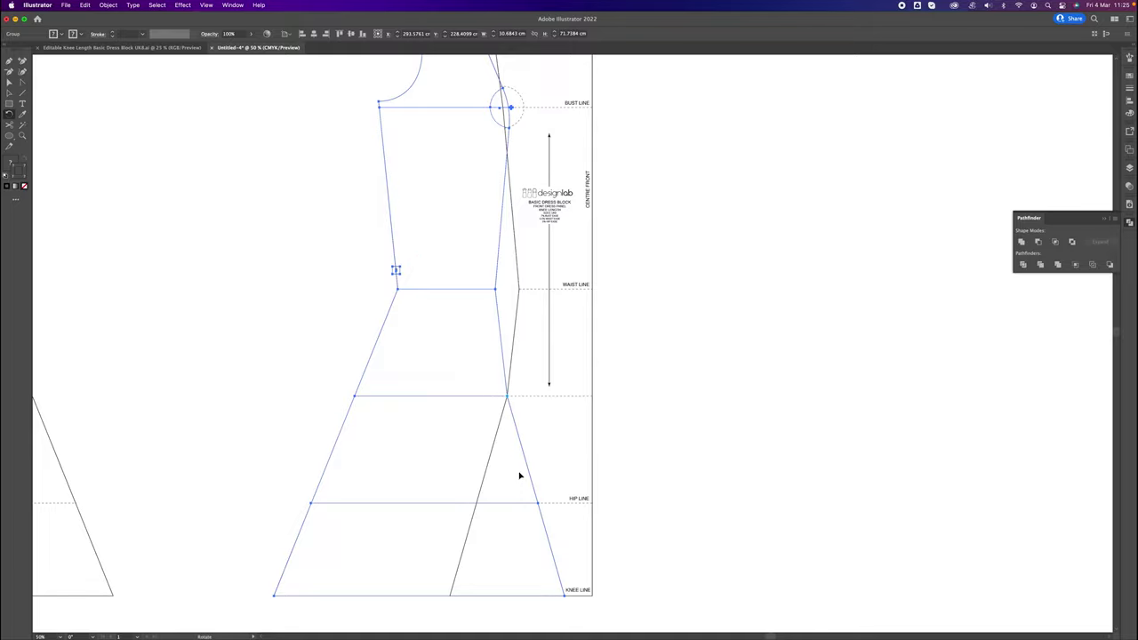
left_click_drag(534, 492, 472, 529)
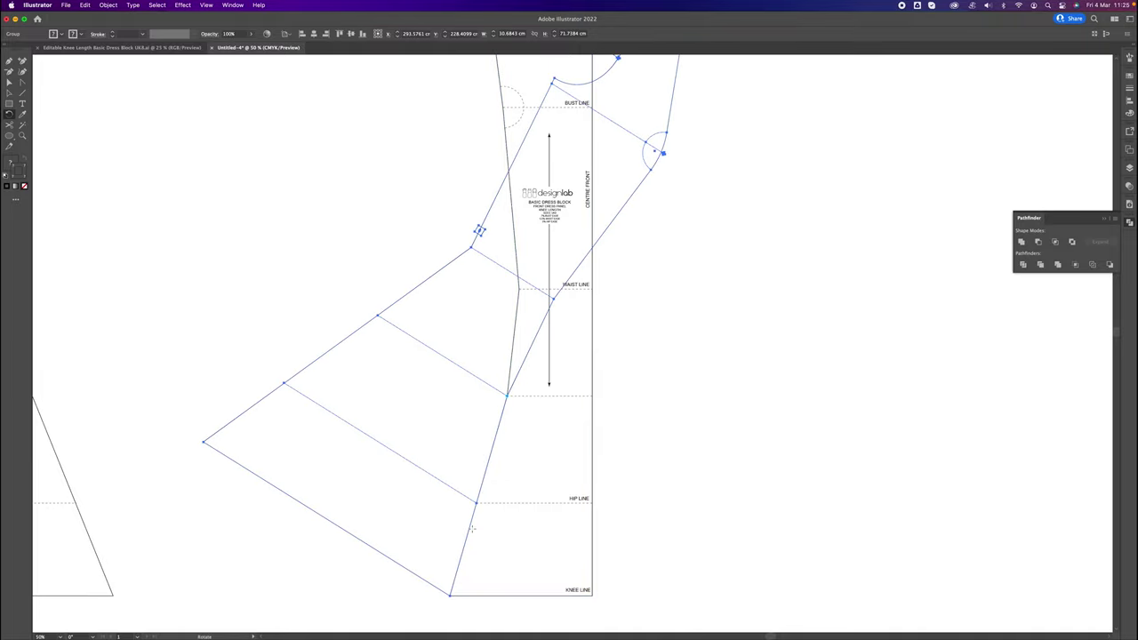
key("v")
left_click(525, 402)
Step: Move the back side section onto the centre back's lower dart point and rotate it there until the two flare lines coincide
left_click_drag(298, 444, 754, 404)
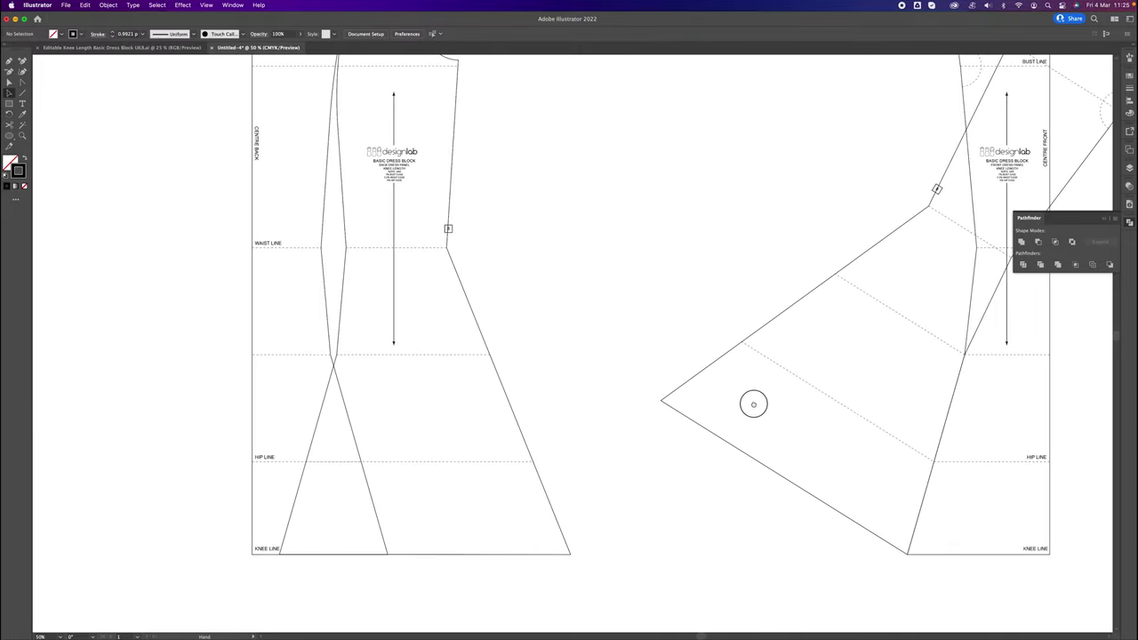
left_click(498, 375)
left_click_drag(338, 356, 331, 357)
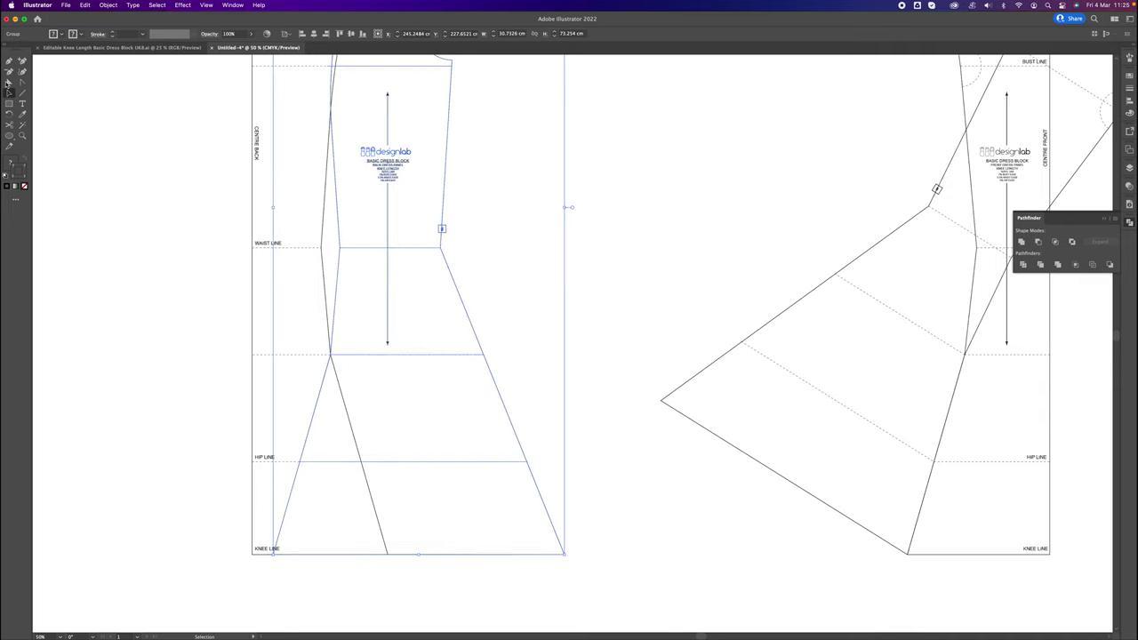
left_click(9, 115)
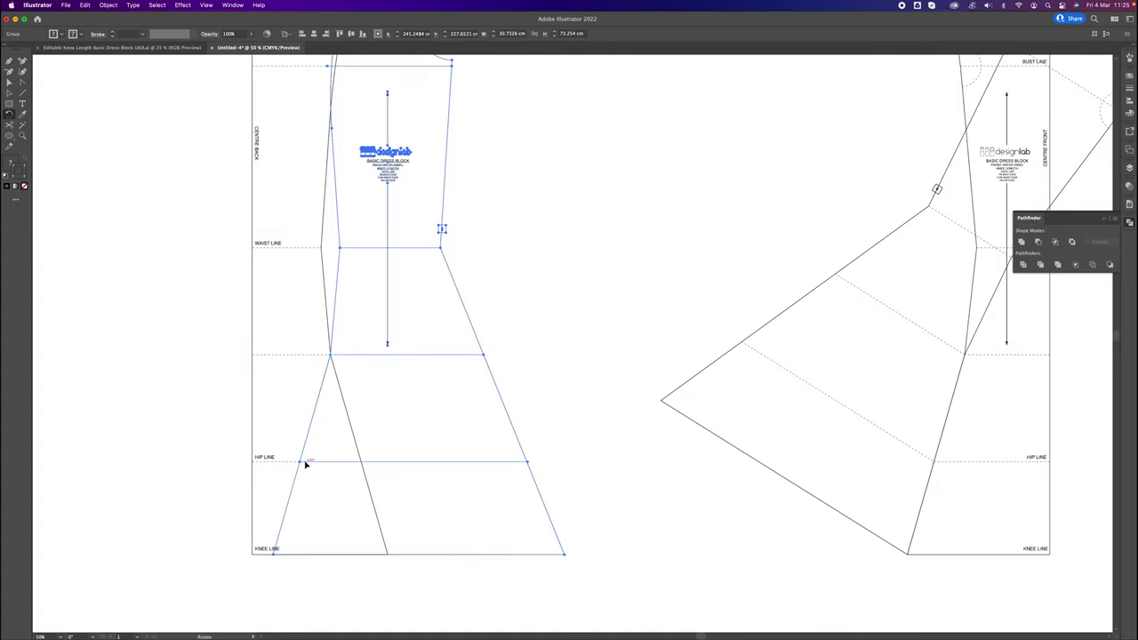
left_click_drag(302, 456, 360, 462)
key("v")
left_click(510, 266)
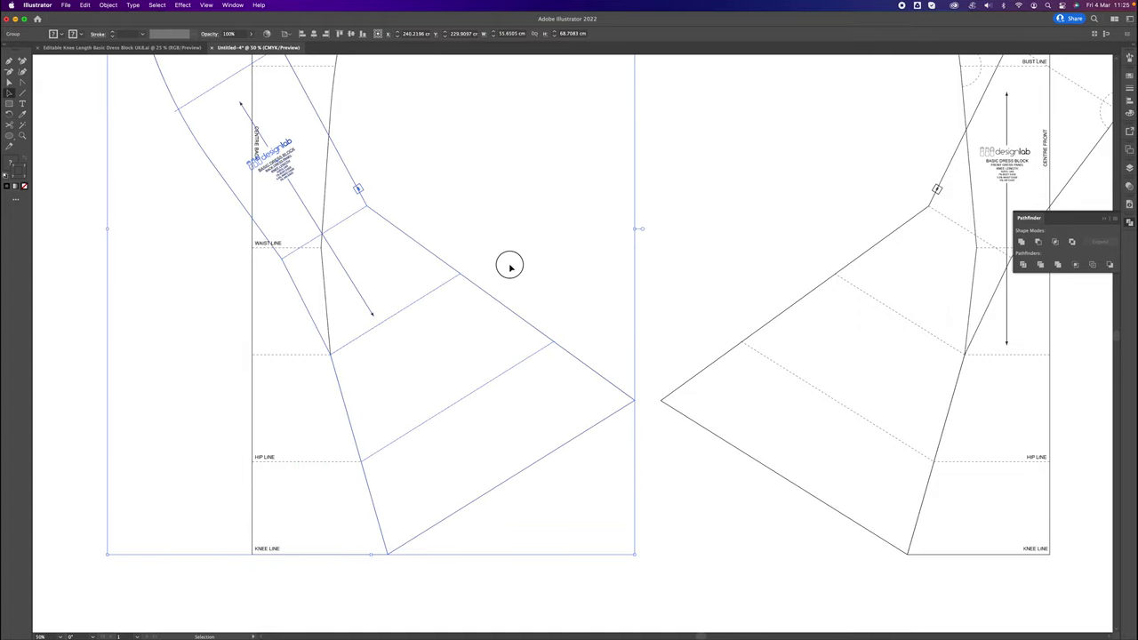
Step: Delete the small teal circle at the centre front section's neck and shoulder point
key("super+minus")
left_click_drag(677, 271, 472, 352)
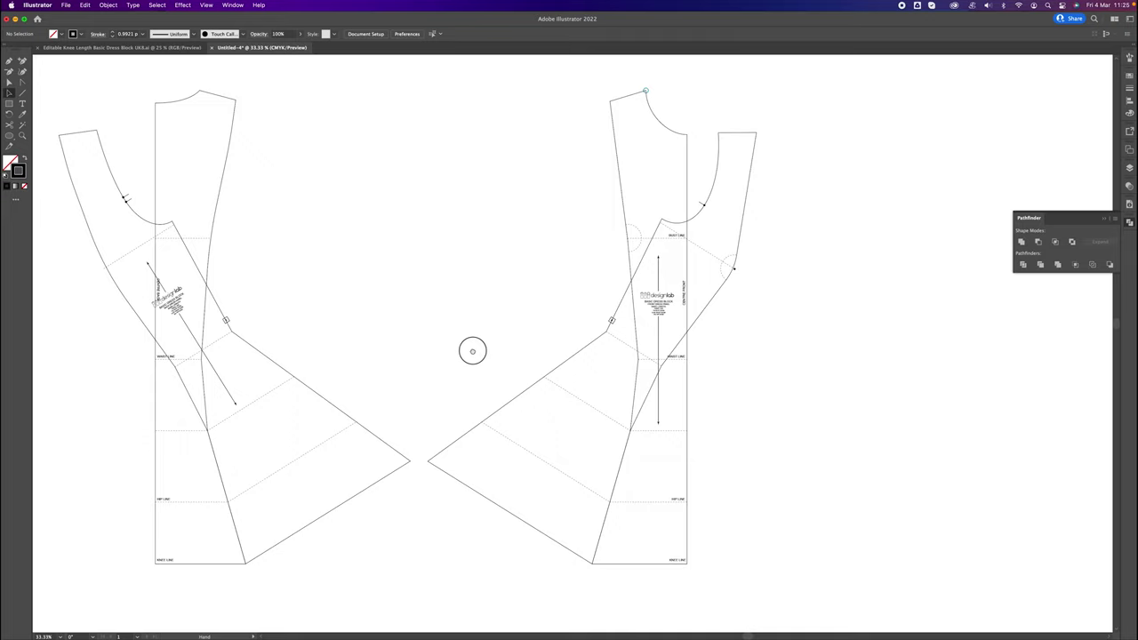
left_click(646, 90)
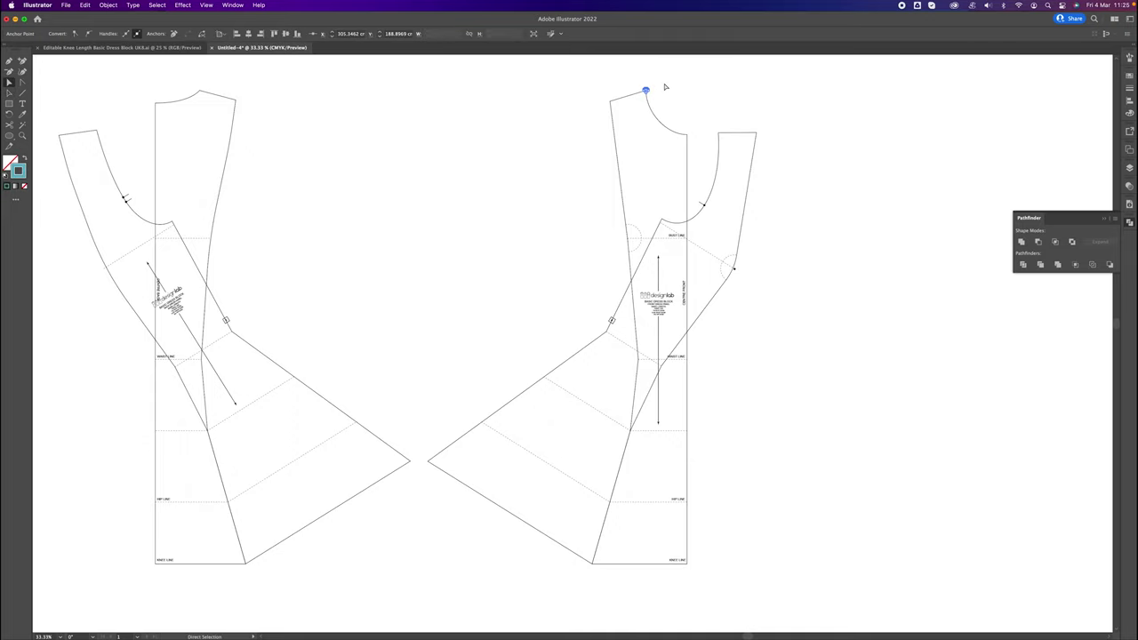
left_click_drag(539, 296, 642, 374)
Step: Move both back sections together so their side waist point meets the front side section's waist point
key("super+plus")
key("super+plus")
left_click(404, 267)
key("super+minus")
key("super+minus")
key("v")
left_click(193, 339)
left_click(321, 226)
left_click_drag(321, 226, 141, 382)
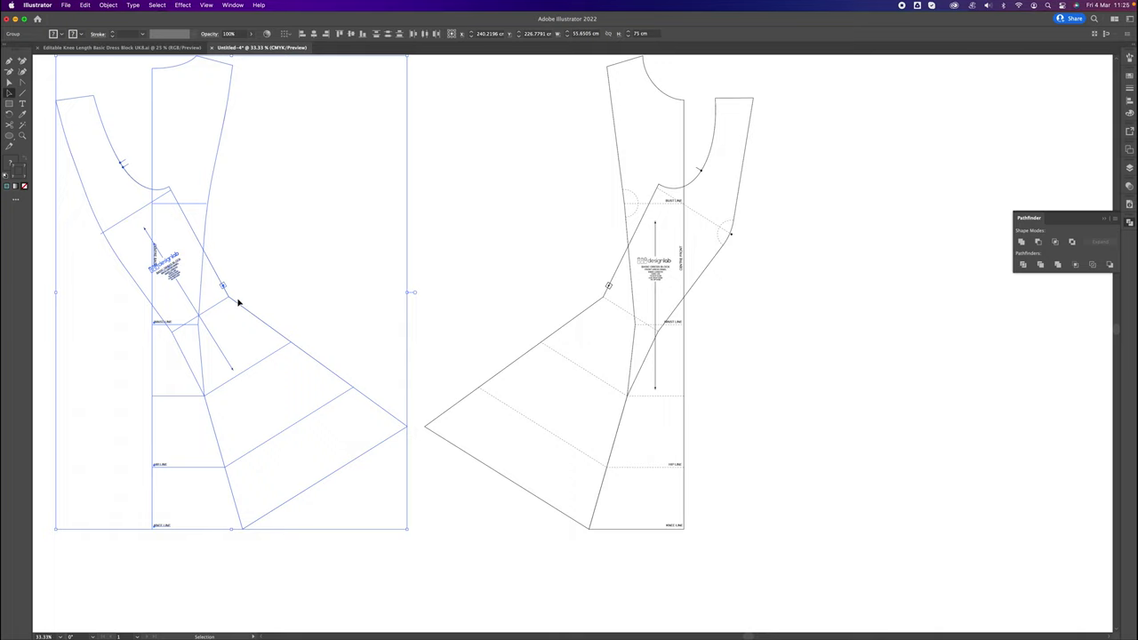
left_click_drag(228, 300, 592, 305)
scroll(605, 303, "up", 5)
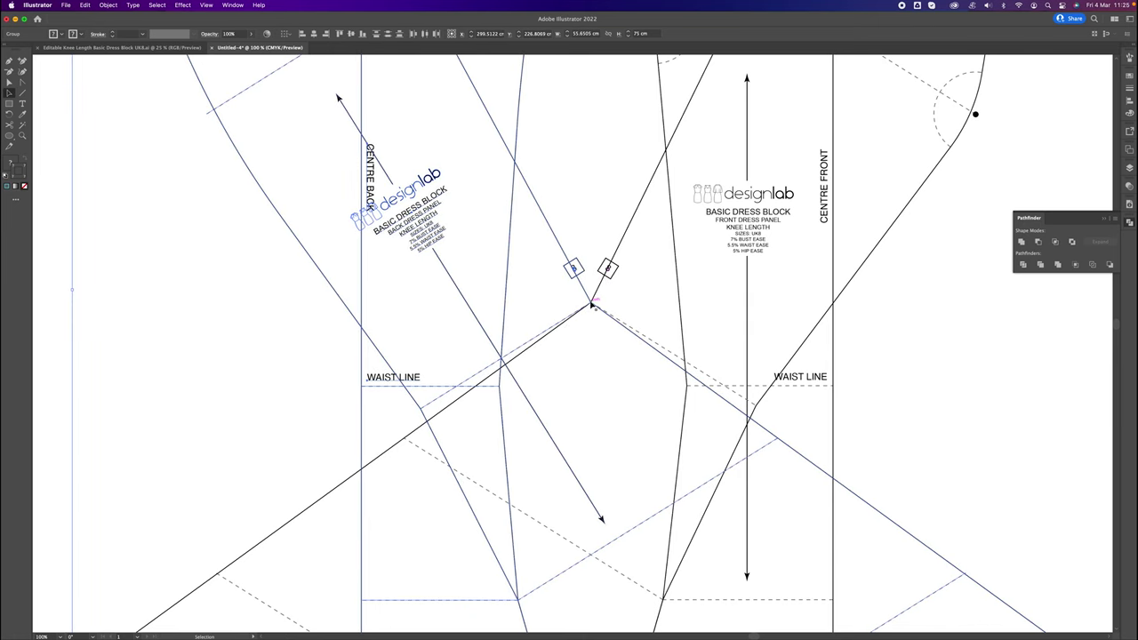
Step: Rotate the back sections about the shared waist point until the back side flare line lies along the front side flare line
left_click(11, 118)
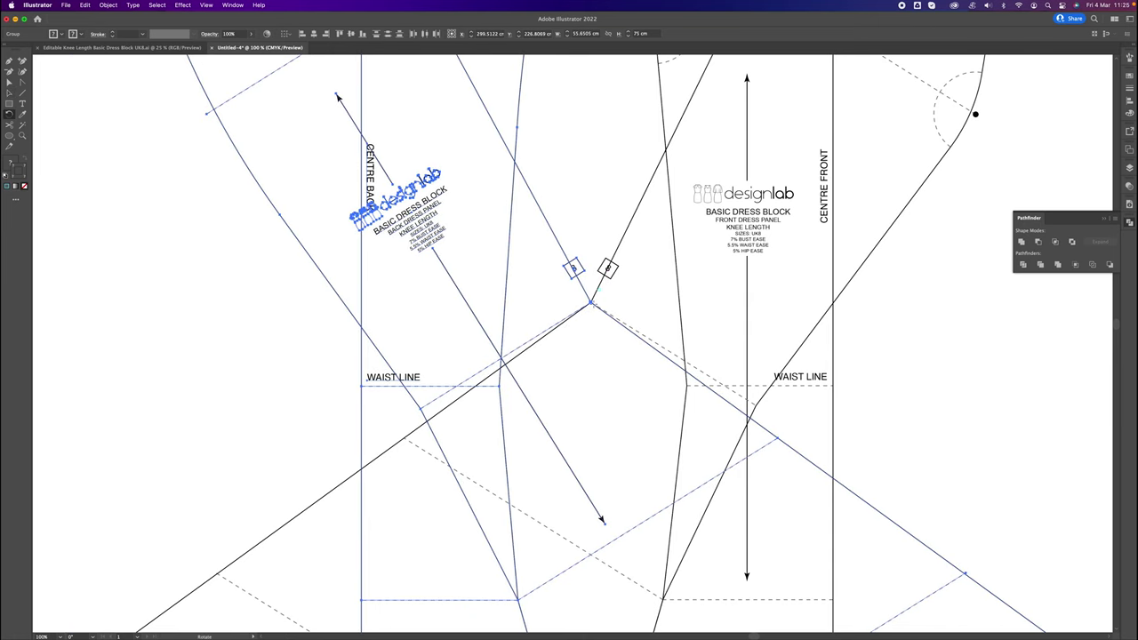
left_click_drag(765, 432, 435, 381)
key("super+minus")
key("super+minus")
key("super+minus")
key("v")
key("super+=")
left_click(752, 396)
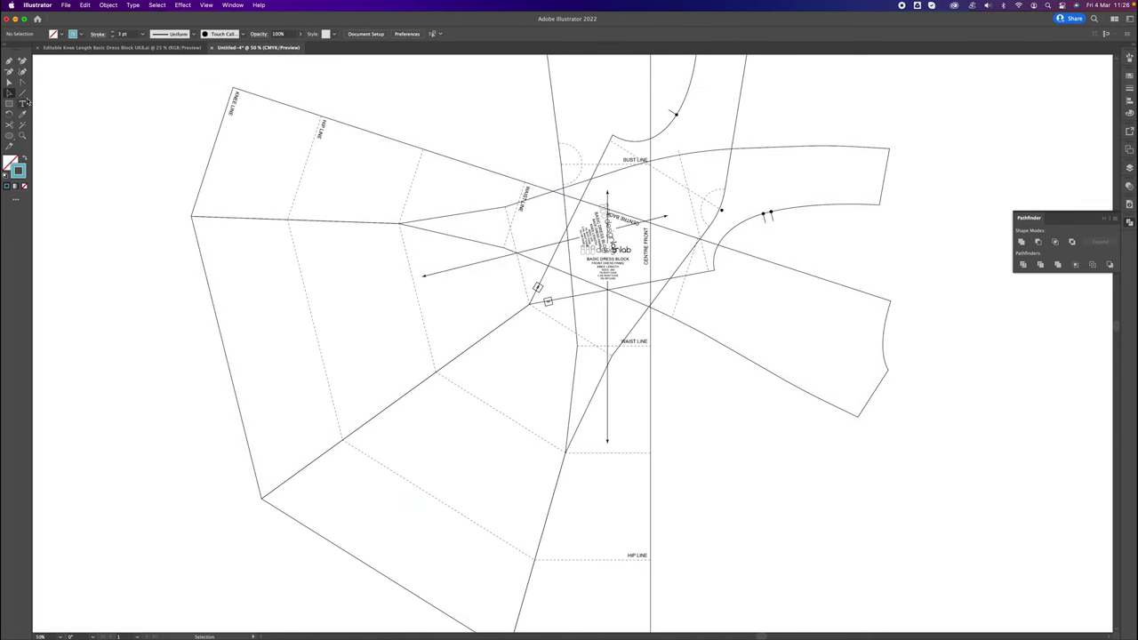
Step: Set the stroke weight to 4 pt and draw a teal line along the joined side seam from hem to waist
left_click(1130, 91)
left_click(1049, 83)
key("super+equal")
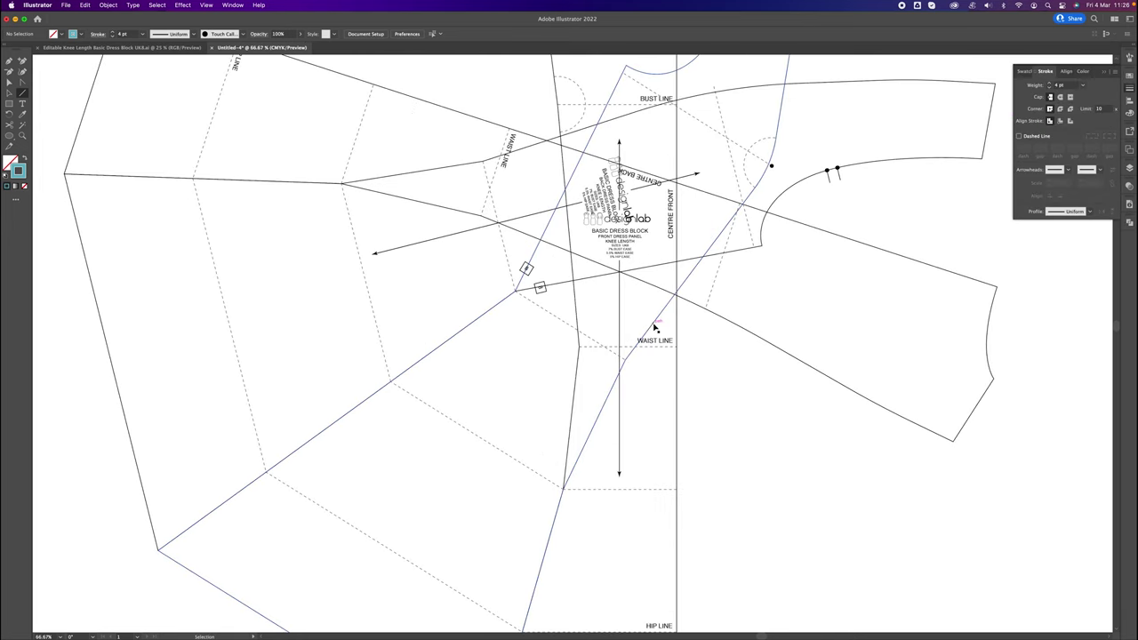
scroll(640, 365, "down", 1)
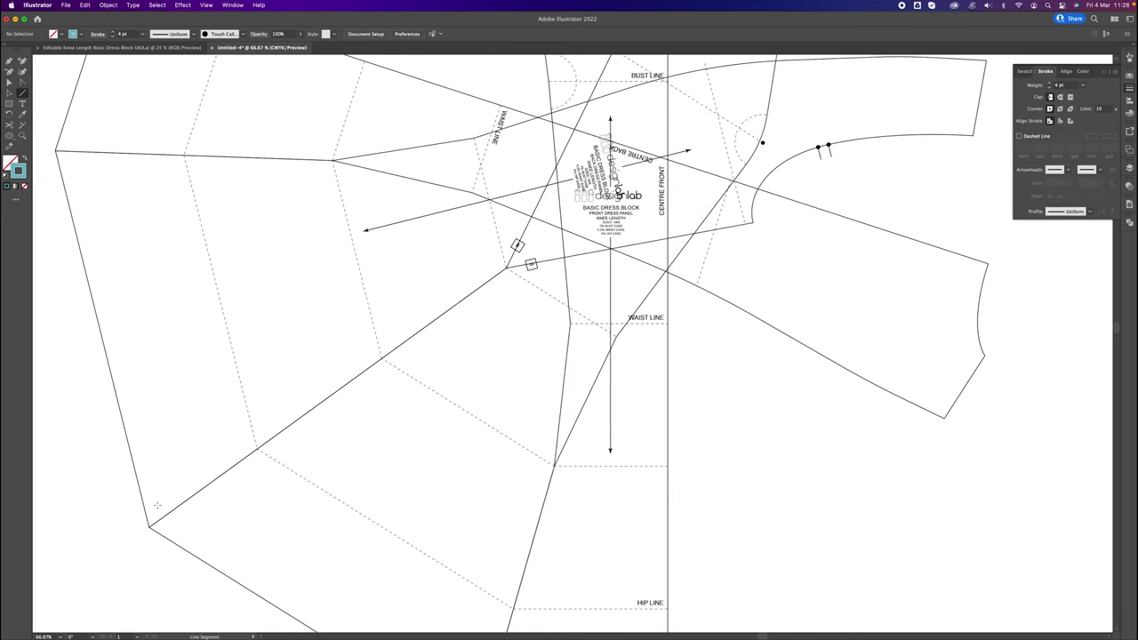
left_click_drag(150, 527, 506, 269)
key("a")
scroll(511, 353, "up", 3)
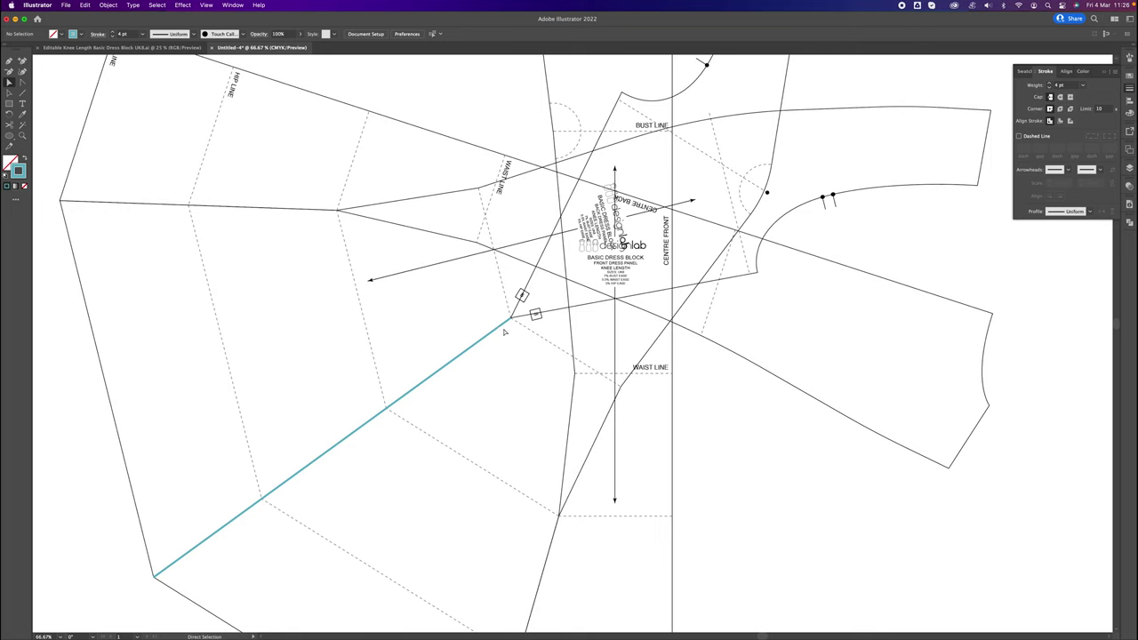
Step: Extend the upper end of the teal side seam line in the same direction until it passes the centre front line
left_click(511, 324)
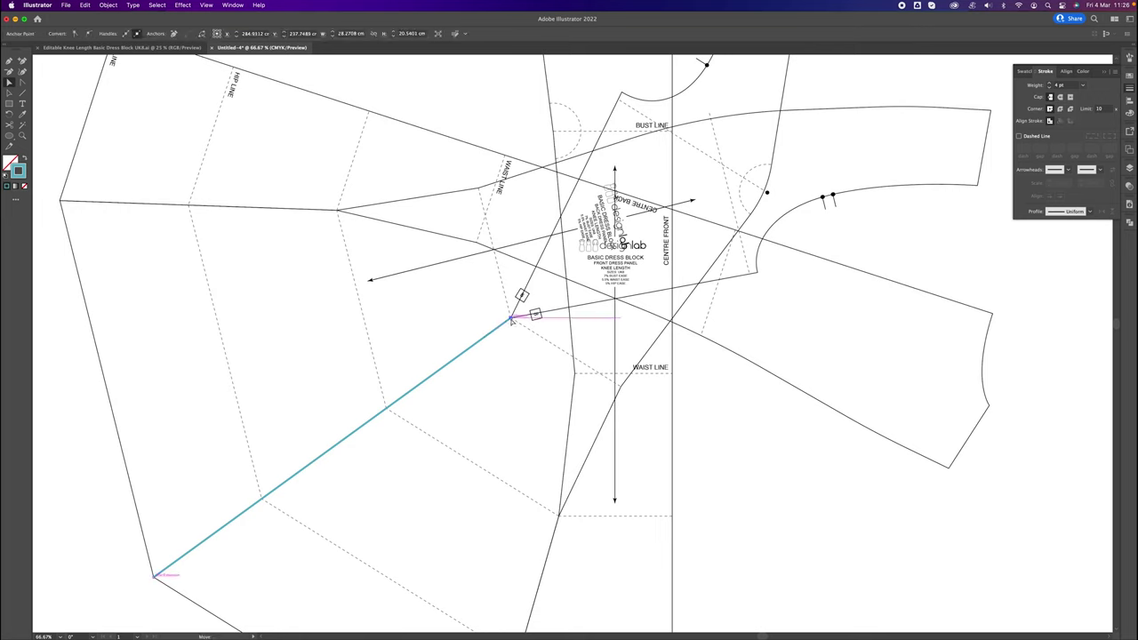
left_click_drag(521, 324, 687, 190)
key("super+equal")
key("super+equal")
left_click_drag(509, 296, 638, 177)
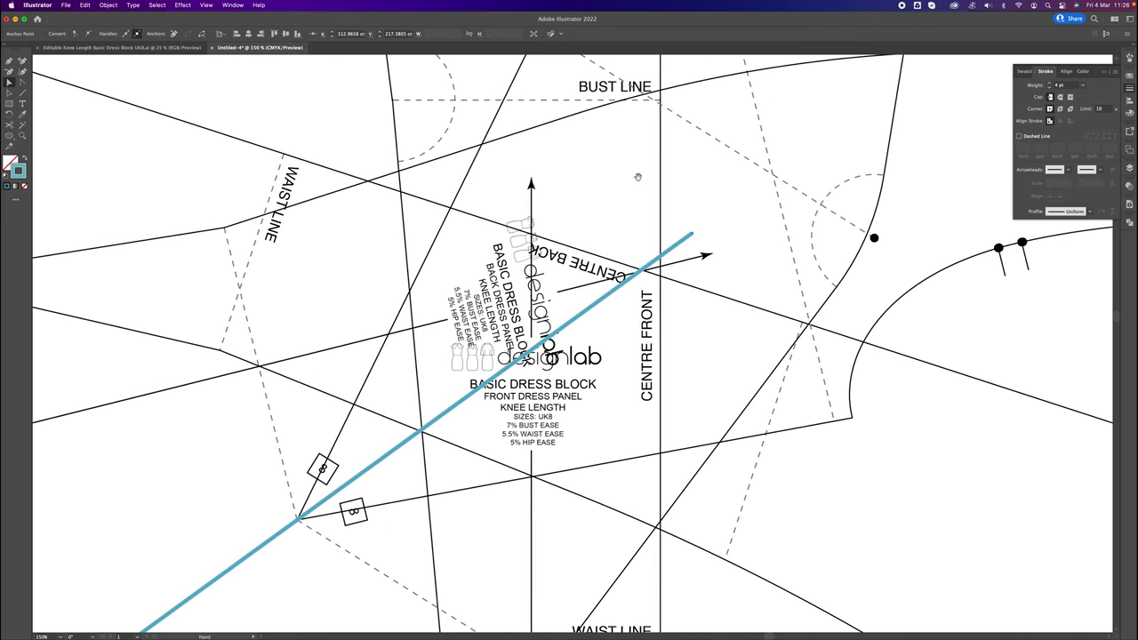
left_click_drag(694, 233, 697, 233)
left_click(712, 237)
Step: Draw a circle about 0.94 cm wide where the extended side seam line crosses the centre front line
left_click(9, 136)
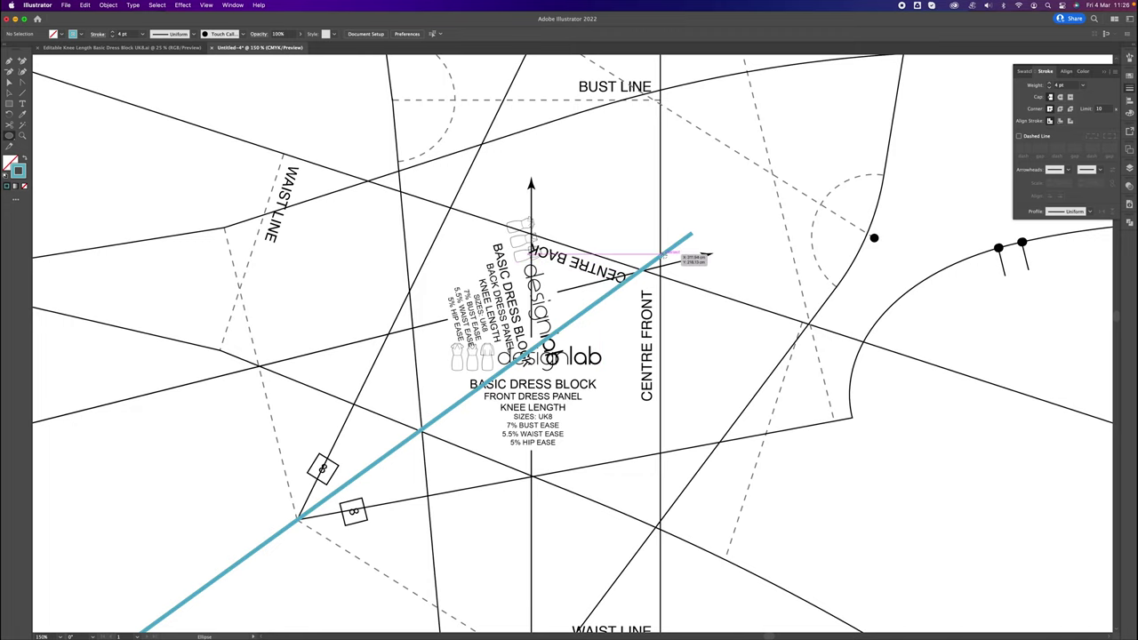
left_click_drag(659, 255, 672, 269)
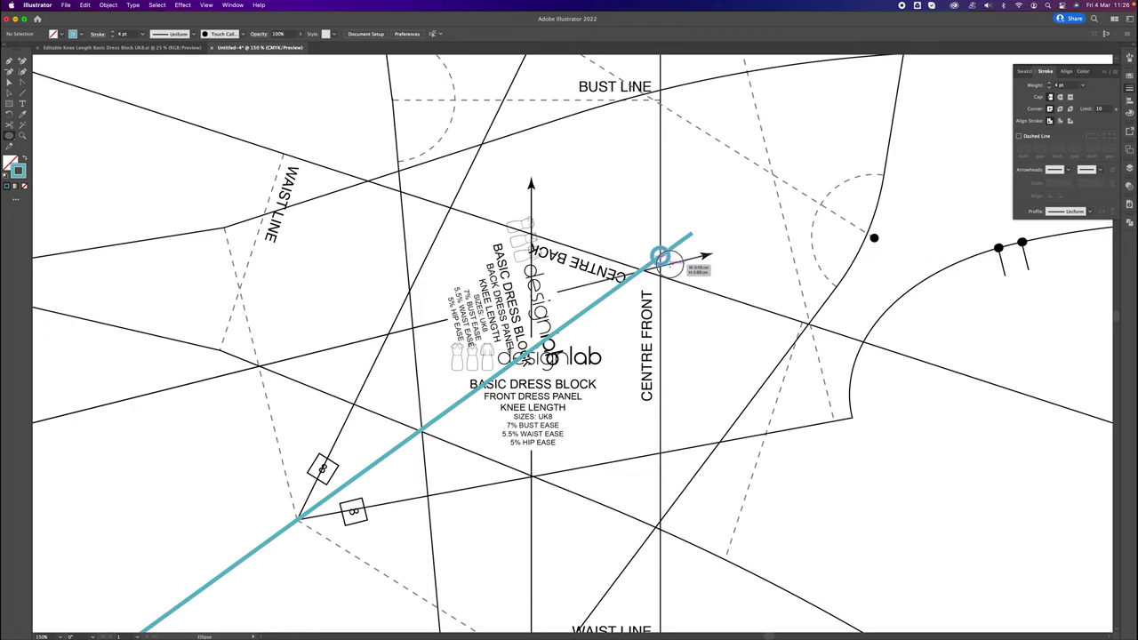
key("super+minus")
key("super+minus")
key("super+minus")
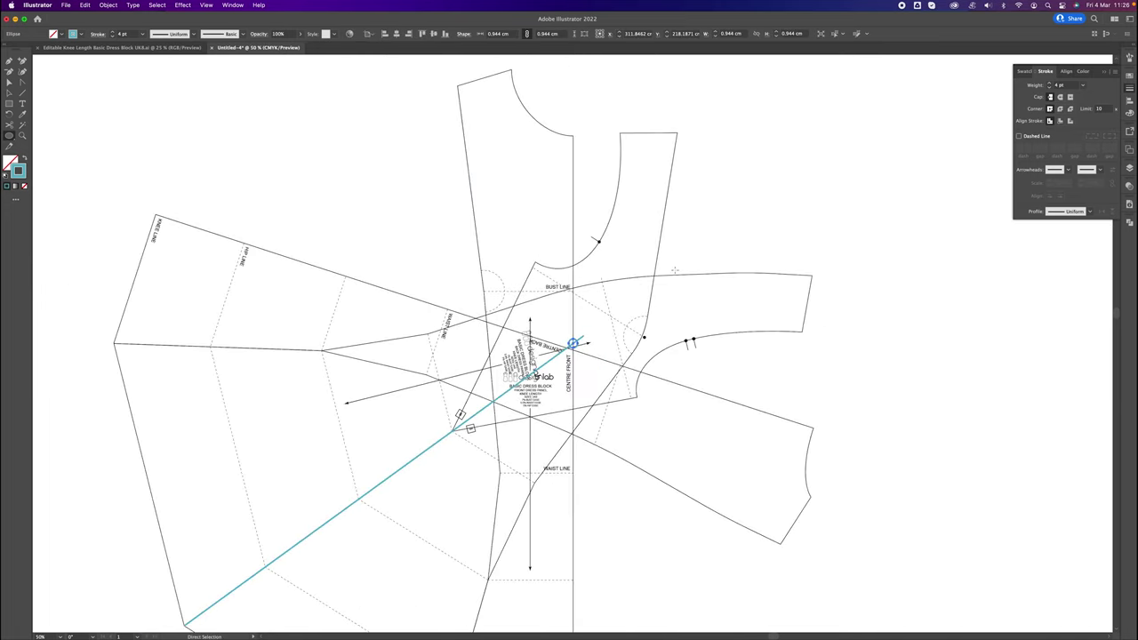
key("v")
left_click_drag(606, 316, 652, 239)
left_click_drag(665, 303, 648, 211)
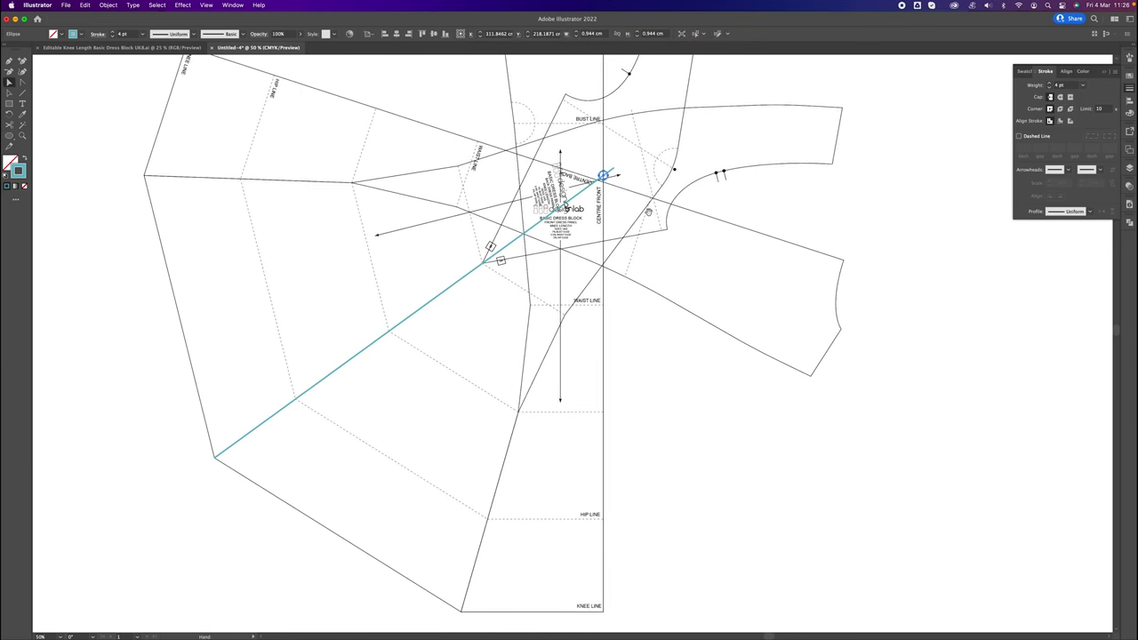
Step: Delete the extended teal side seam line, keeping the small circle at its crossing with the centre front line
left_click(614, 168)
key("Delete")
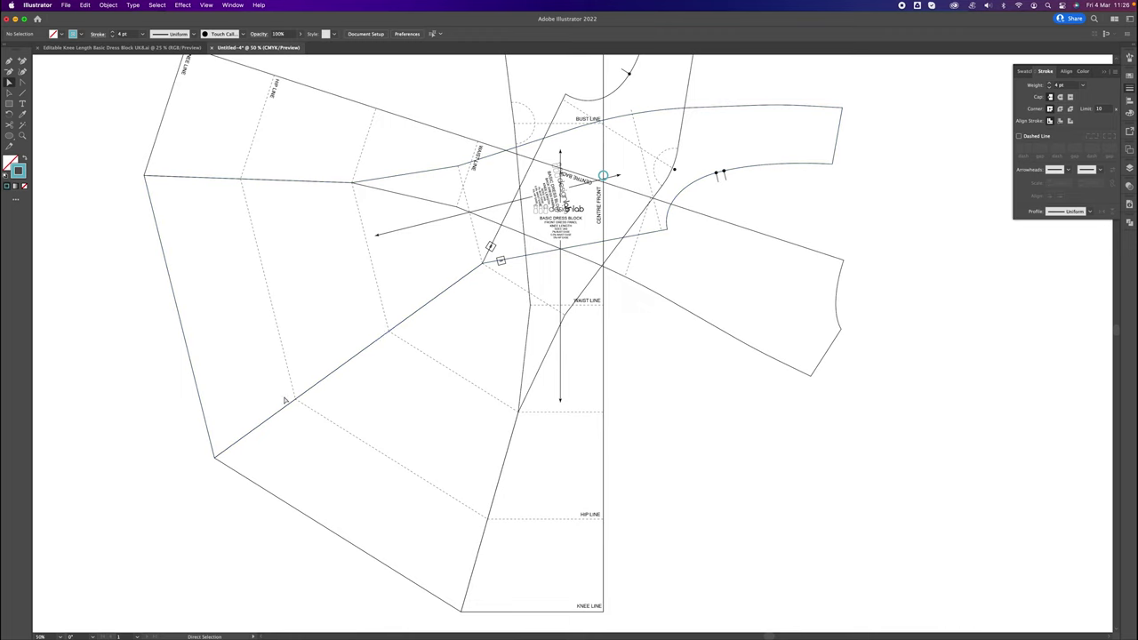
scroll(605, 176, "up", 5)
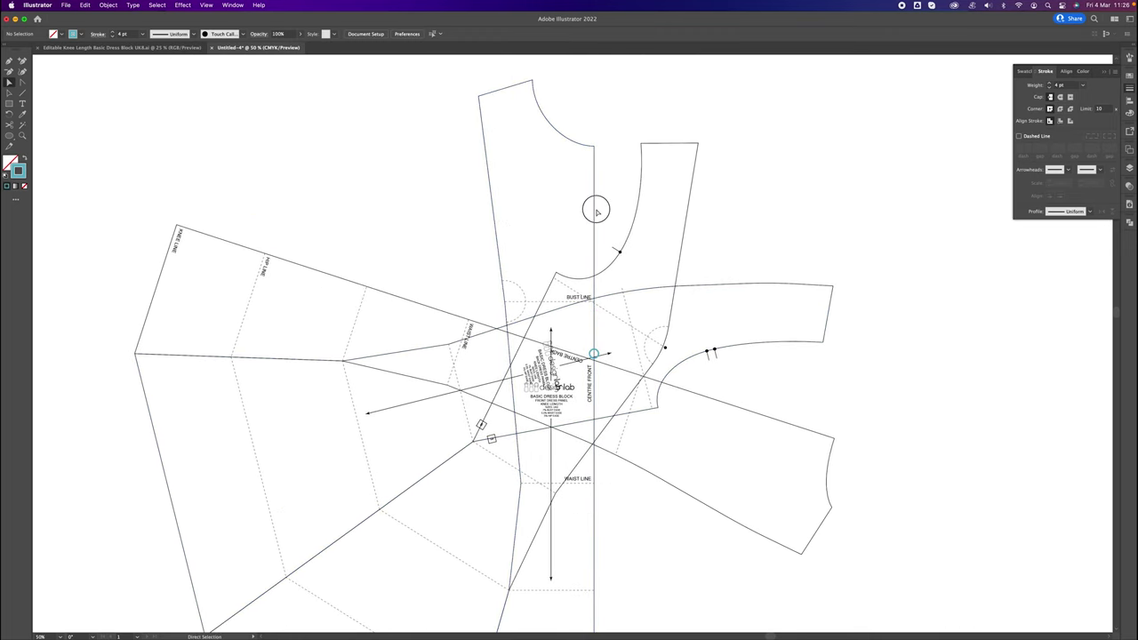
left_click_drag(605, 387, 631, 238)
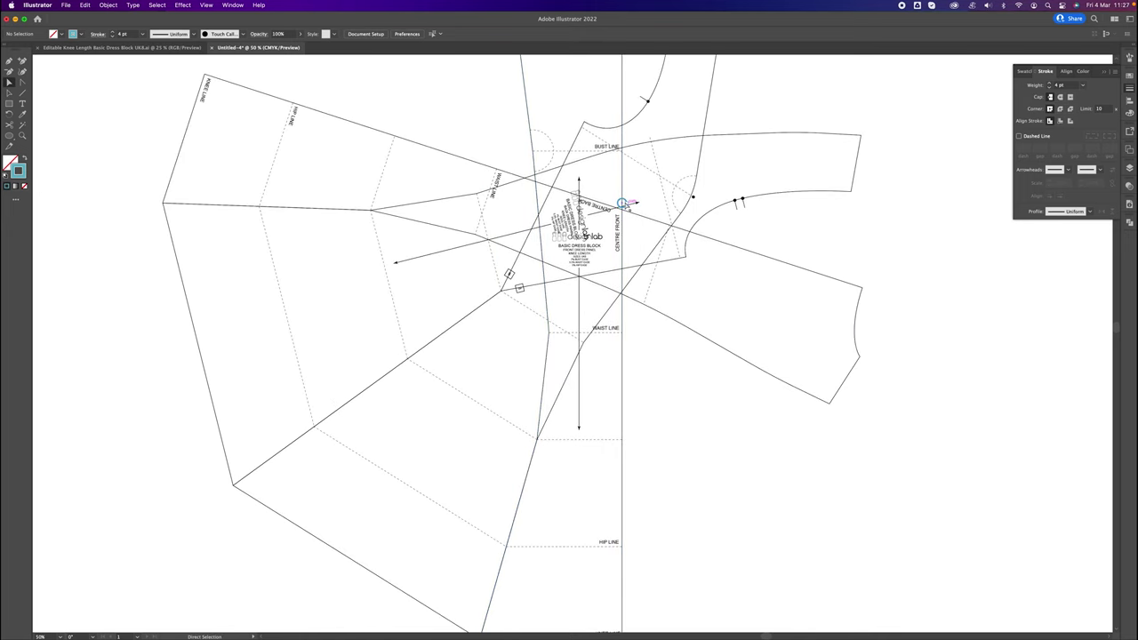
left_click_drag(673, 368, 656, 317)
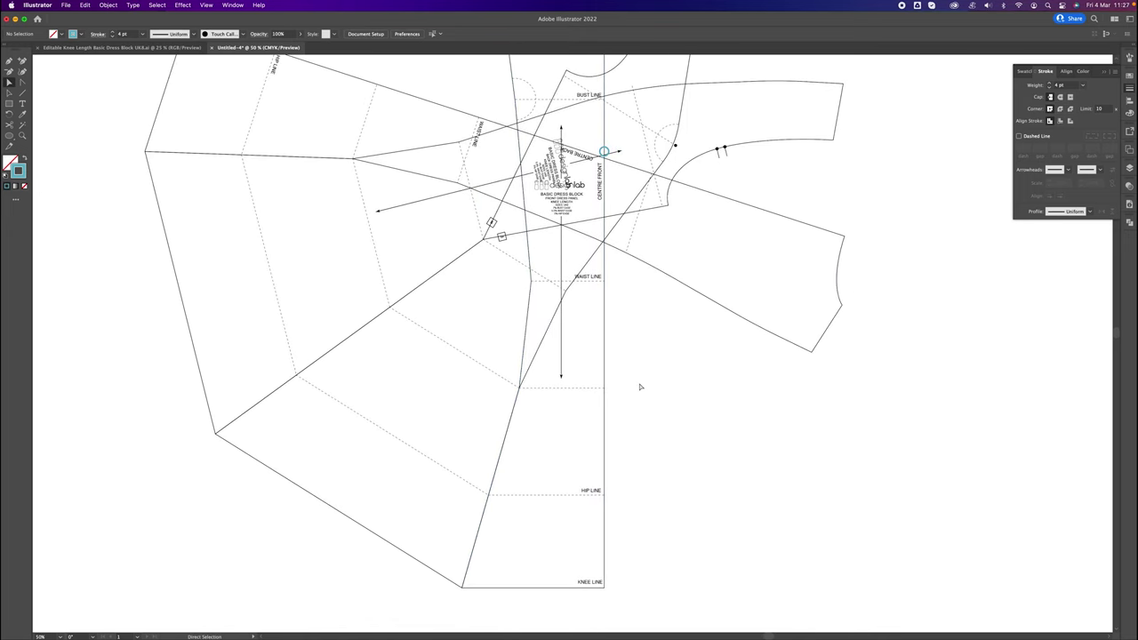
Step: Measure the centre front from the small circle's centre to the knee line with a temporary line, and delete that line
left_click(22, 92)
left_click(605, 151)
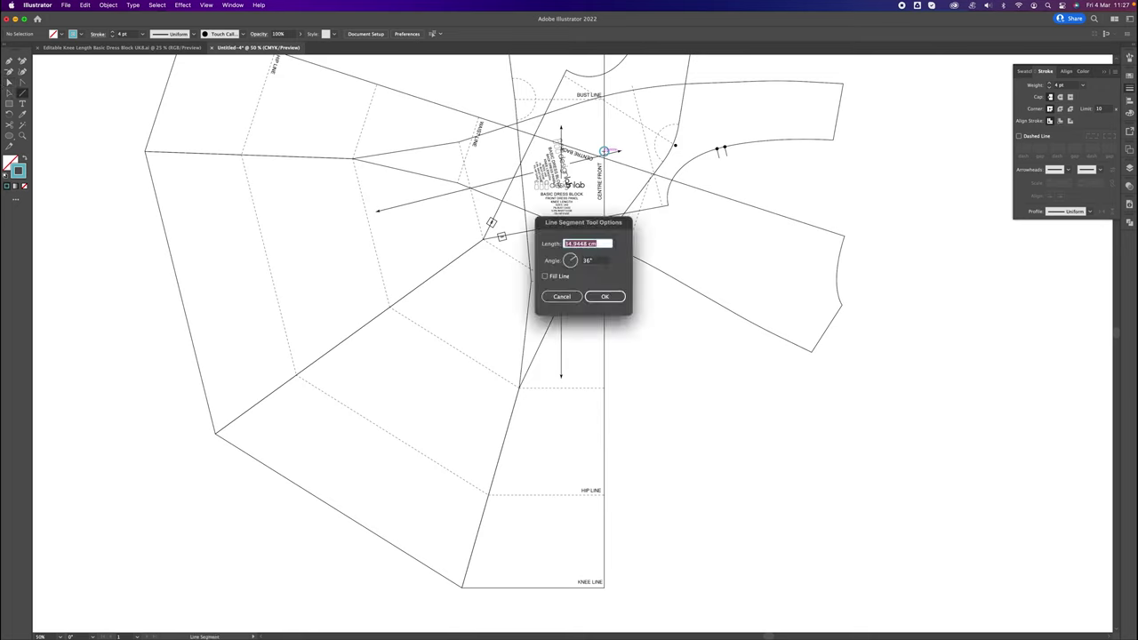
left_click(562, 296)
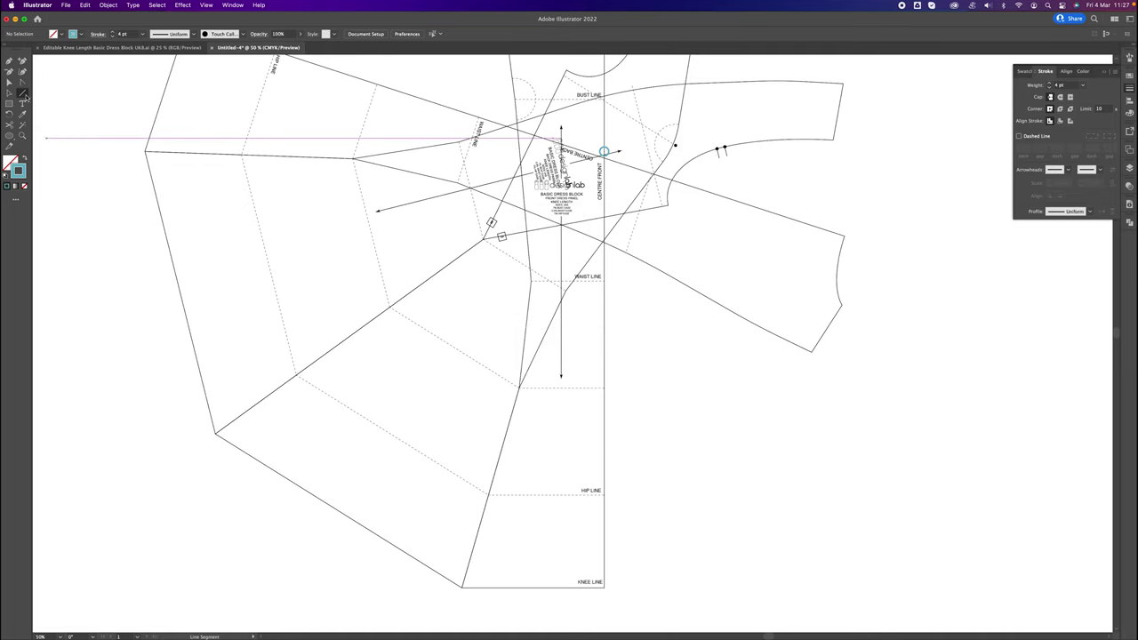
left_click_drag(605, 152, 603, 588)
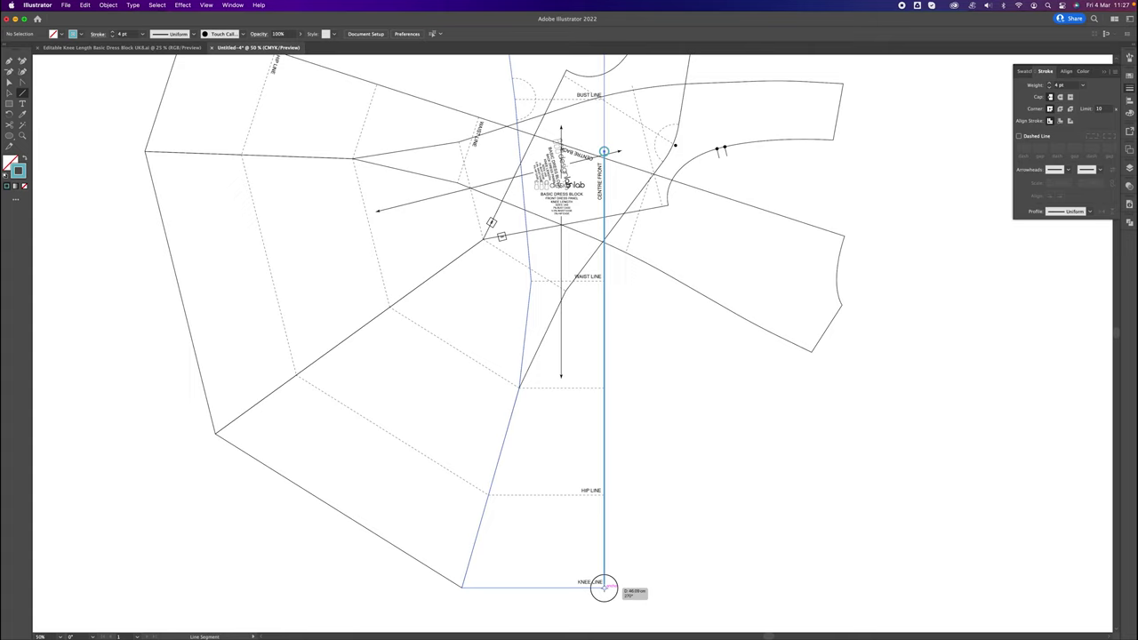
left_click_drag(603, 588, 604, 588)
scroll(620, 498, "down", 5)
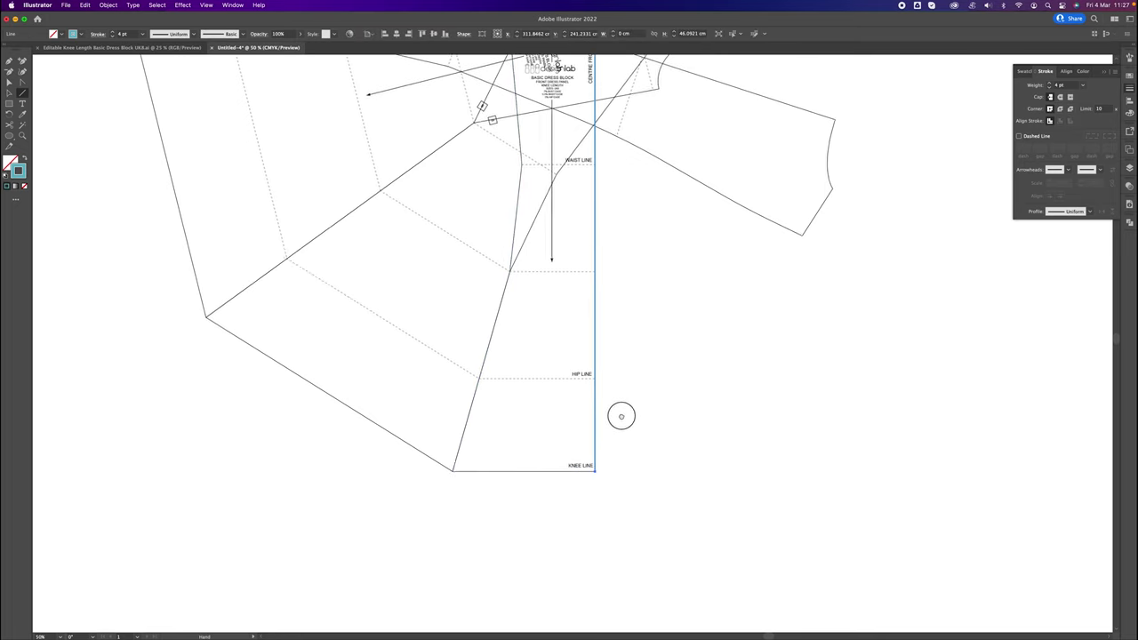
scroll(619, 365, "up", 5)
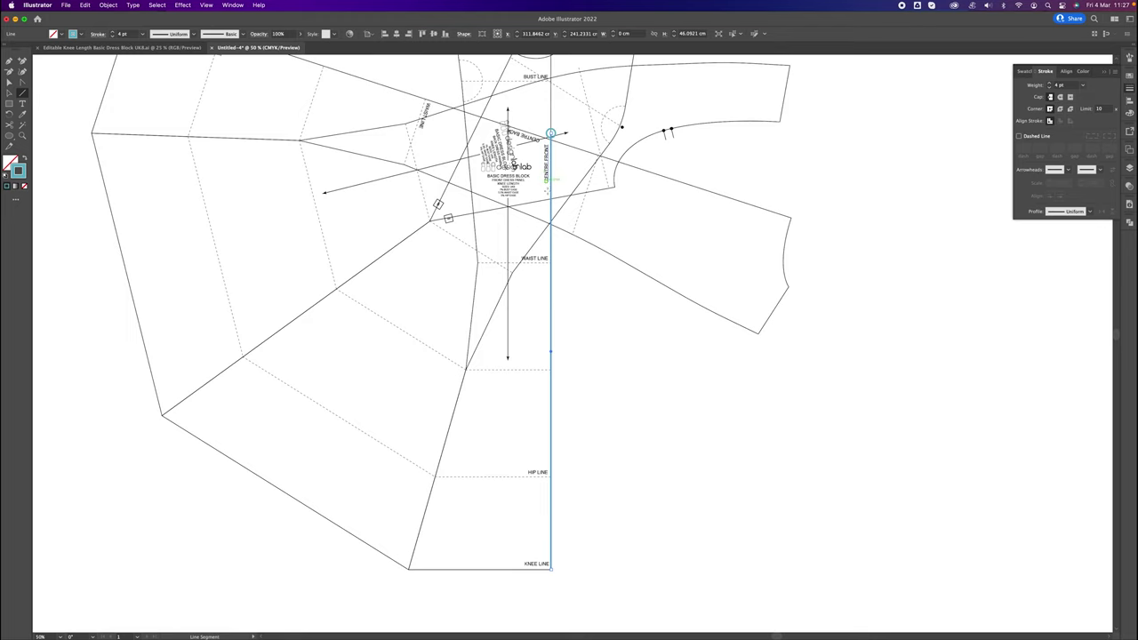
key("Delete")
Step: Try to draw an ellipse 46.09*2 cm wide and 92.18 cm high from the centre point, and undo it
left_click(9, 135)
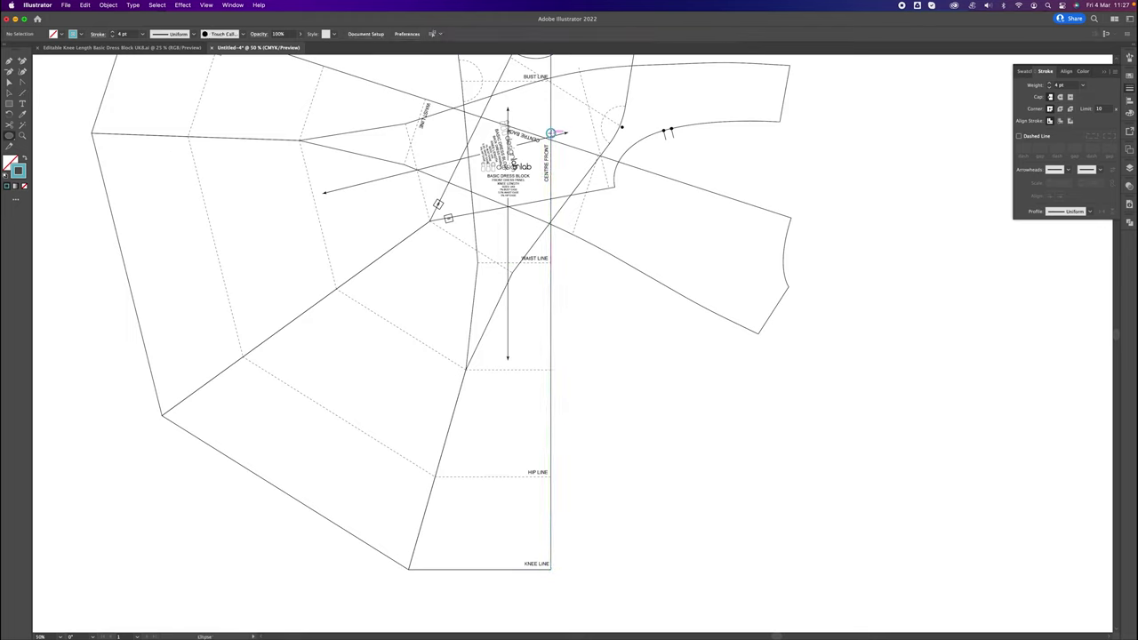
left_click(551, 132)
type("46.09*2")
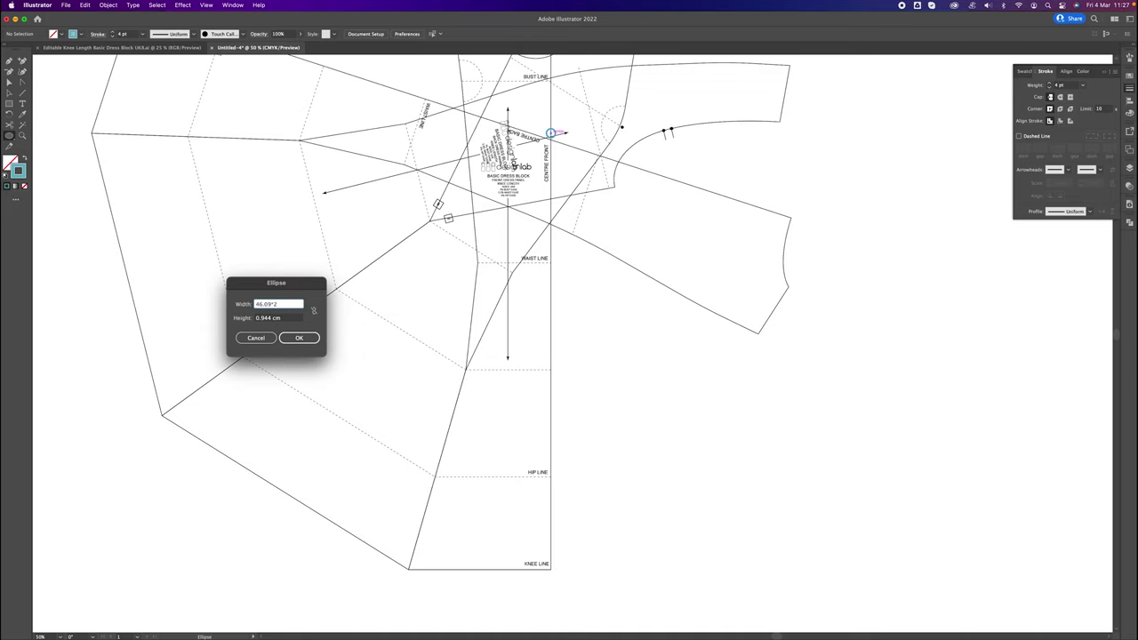
key("Tab")
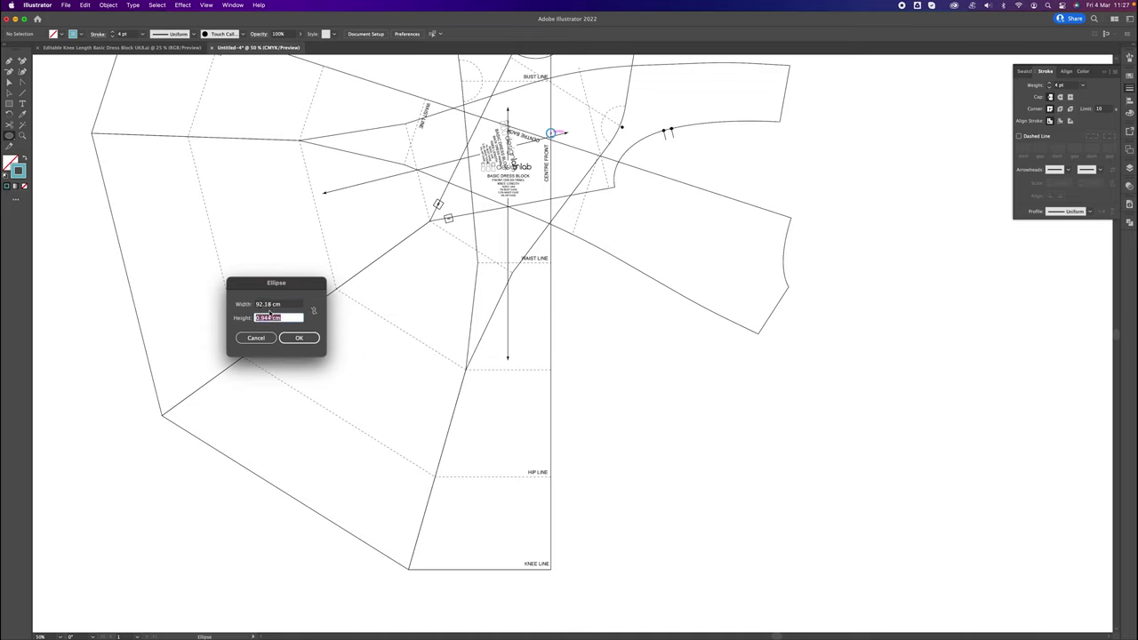
type("92")
left_click(292, 335)
type(".18")
left_click(299, 338)
key("super+z")
key("super+z")
key("super+z")
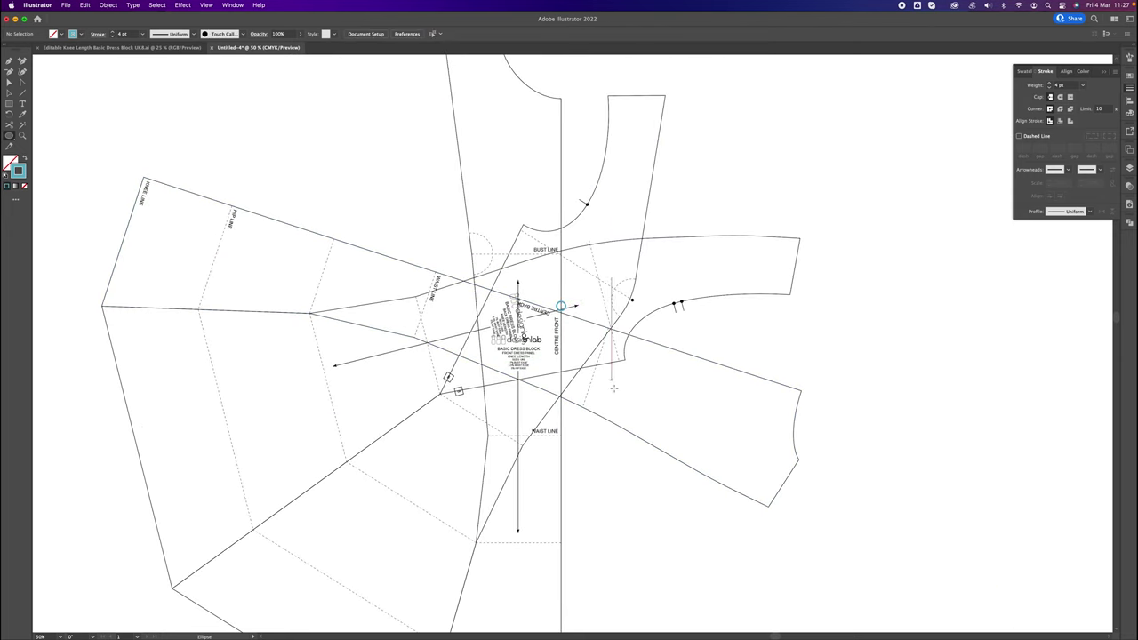
Step: Re-measure the distance from the centre point down to the knee line with a temporary line, and undo the line
scroll(562, 306, "down", 5)
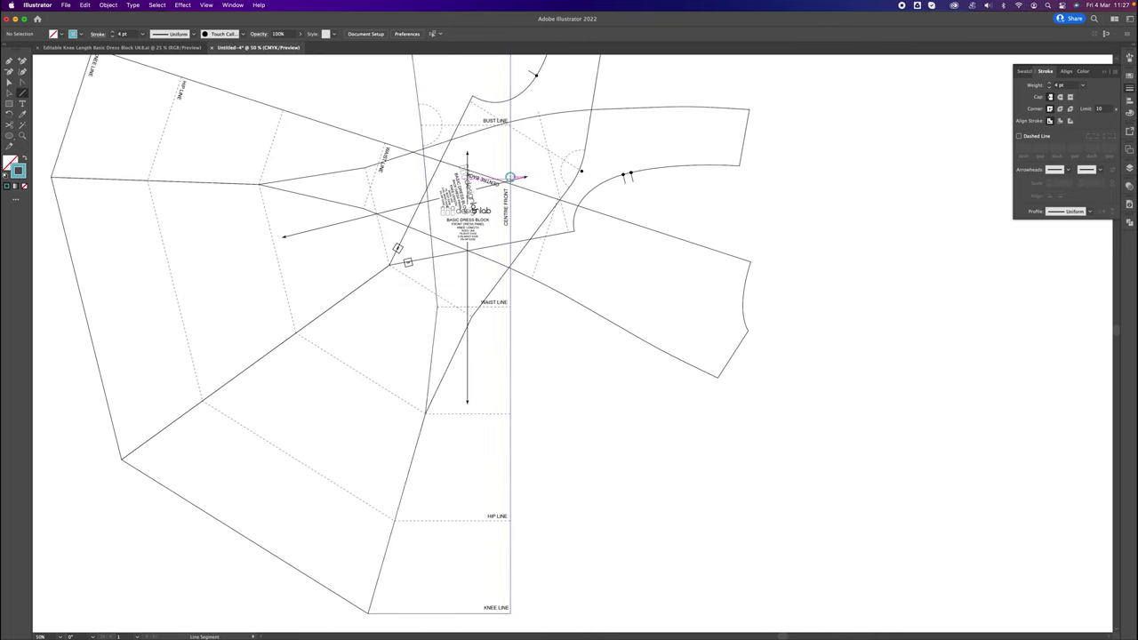
left_click_drag(509, 177, 510, 614)
key("super+z")
Step: Add a text note reading 46.09 beside the lower centre front line and enlarge it to a readable size
key("t")
left_click(571, 501)
key("BackSpace")
left_click(571, 500)
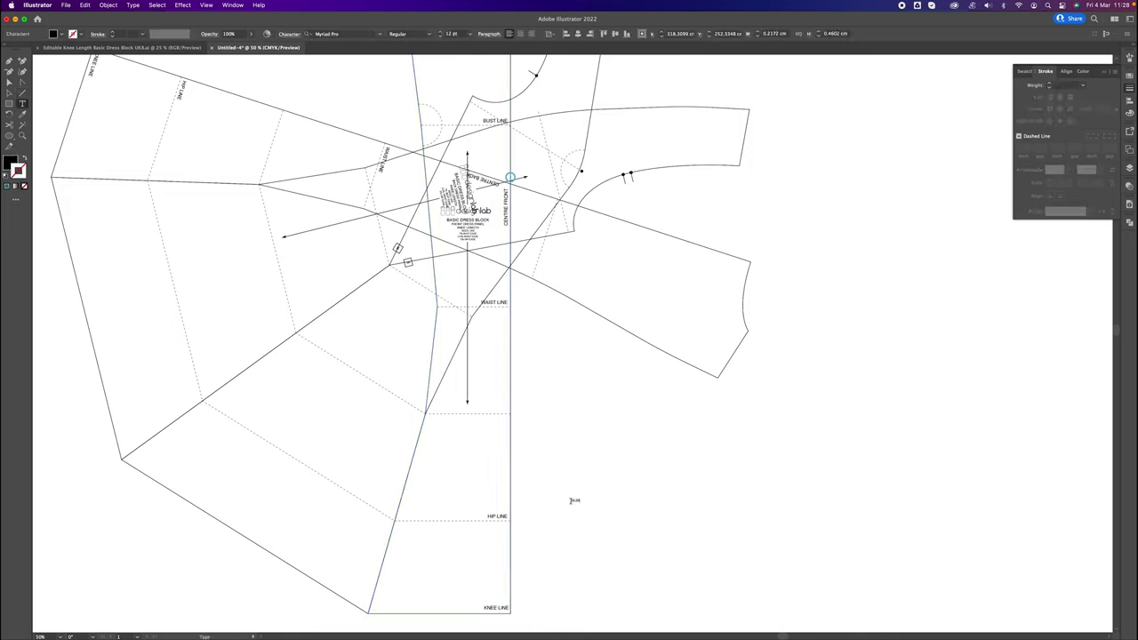
left_click(9, 92)
left_click_drag(580, 497, 606, 461)
left_click(390, 314)
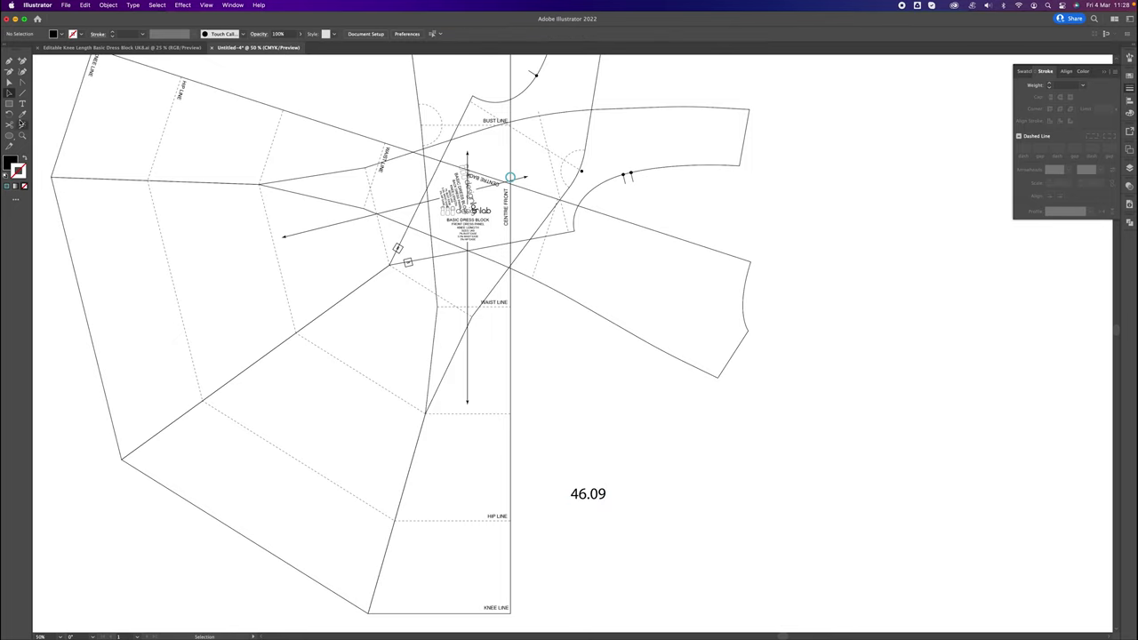
Step: Draw a circle centred on the centre point with a width of 46.09*2 cm and a height of 92.18 cm
left_click(513, 179)
left_click(11, 138)
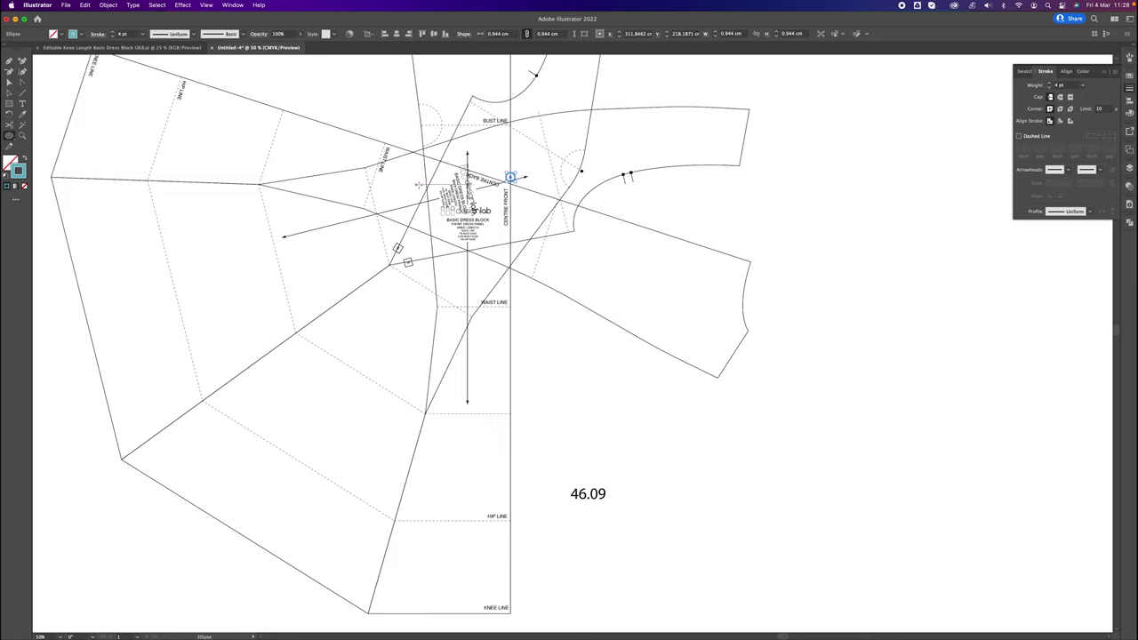
key("super+shift+a")
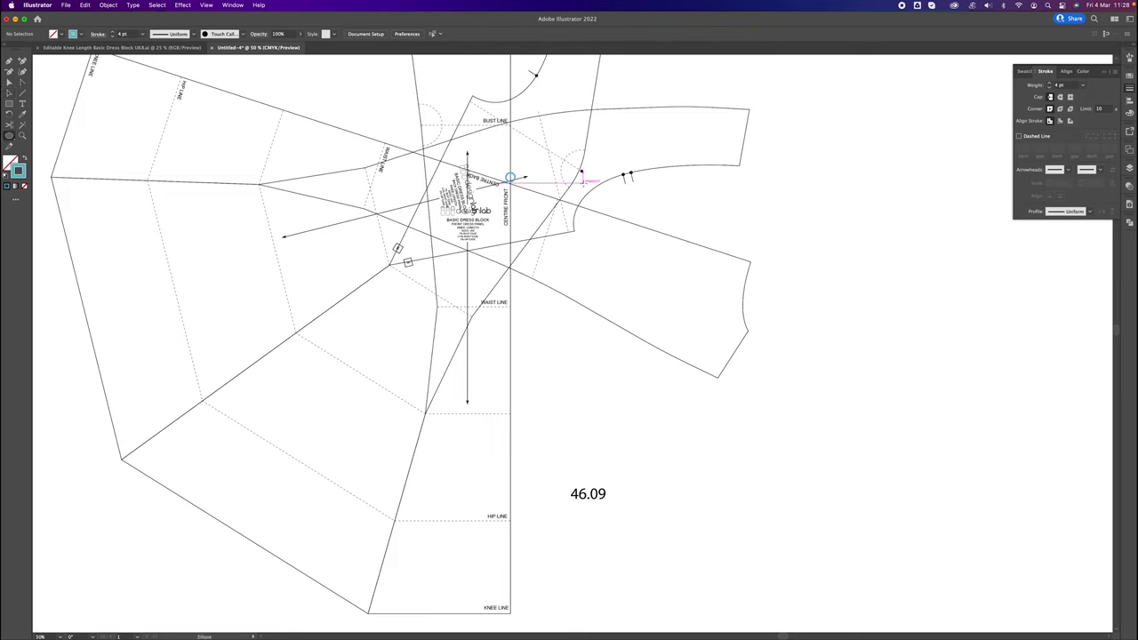
left_click(510, 177)
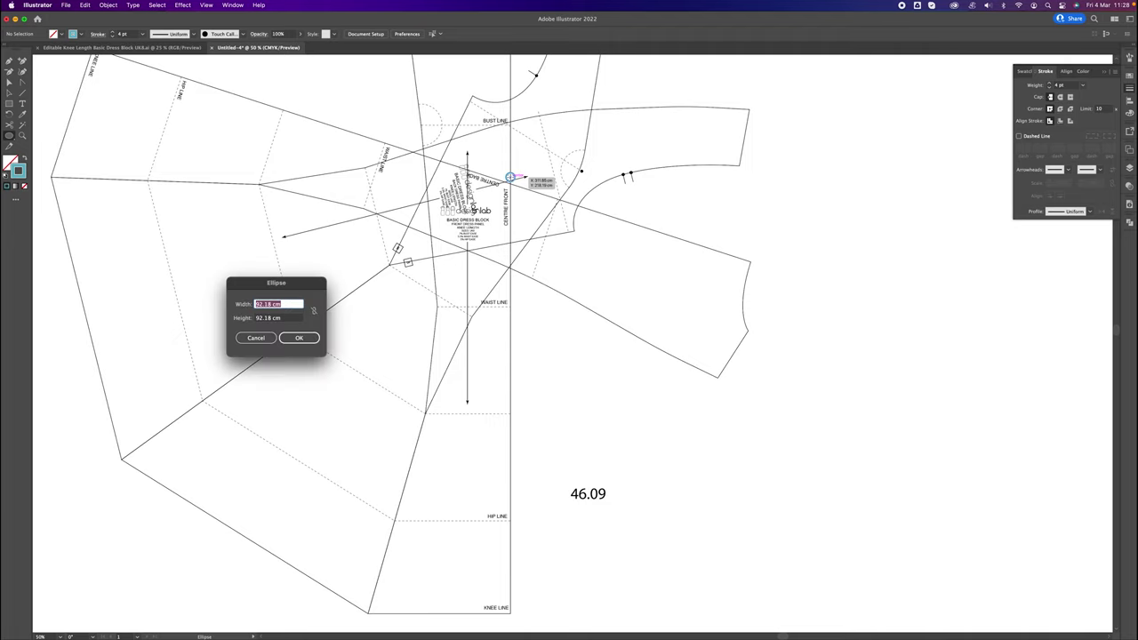
left_click_drag(315, 289, 707, 270)
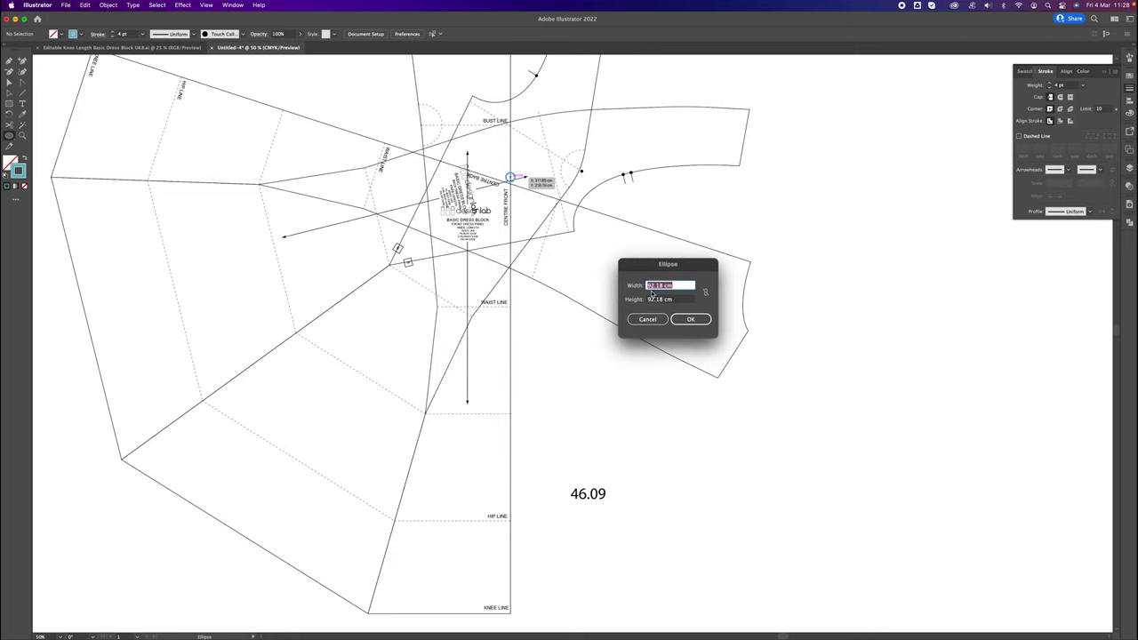
type("46.09*2")
key("Tab")
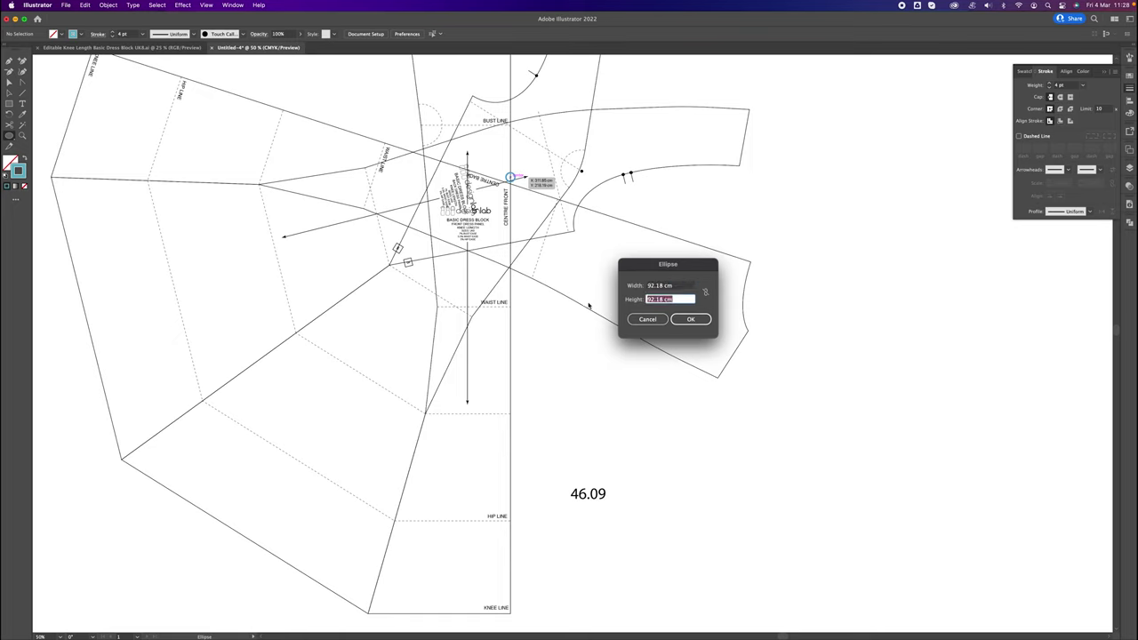
key("Return")
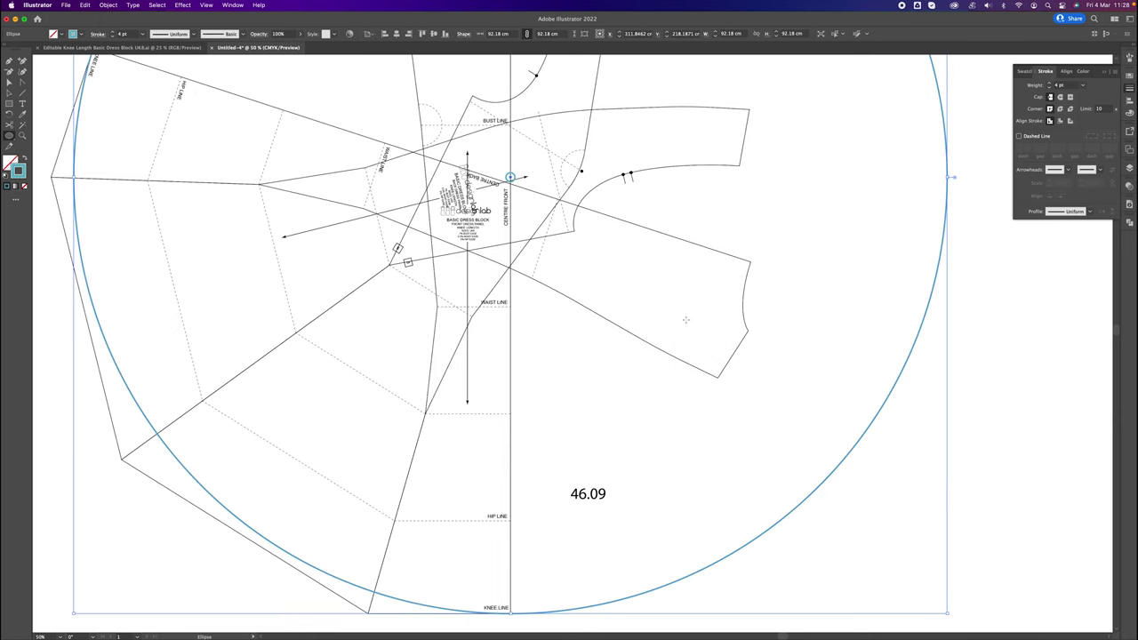
Step: Delete the 46.09 text note beside the centre front line and clear the selection
key("super+minus")
scroll(622, 339, "down", 3)
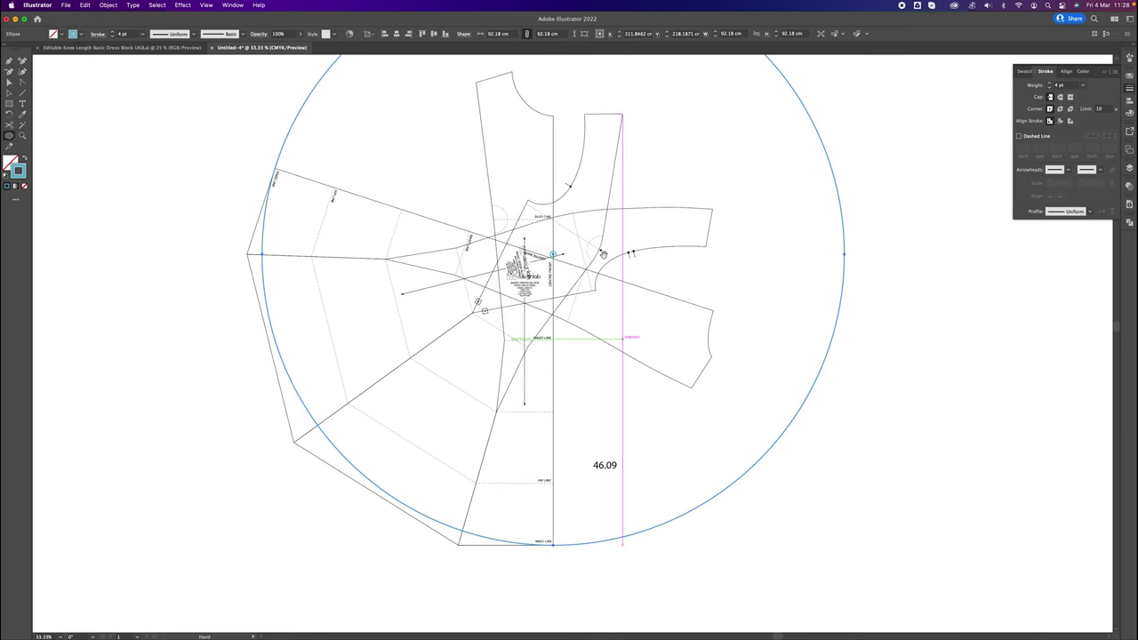
scroll(590, 439, "down", 1)
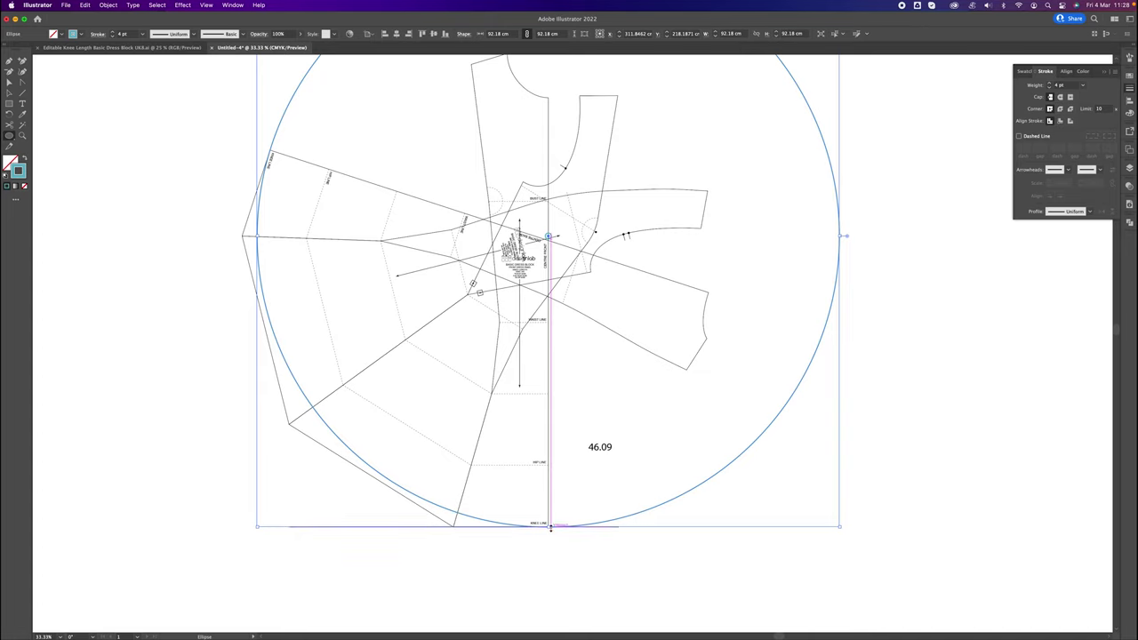
key("a")
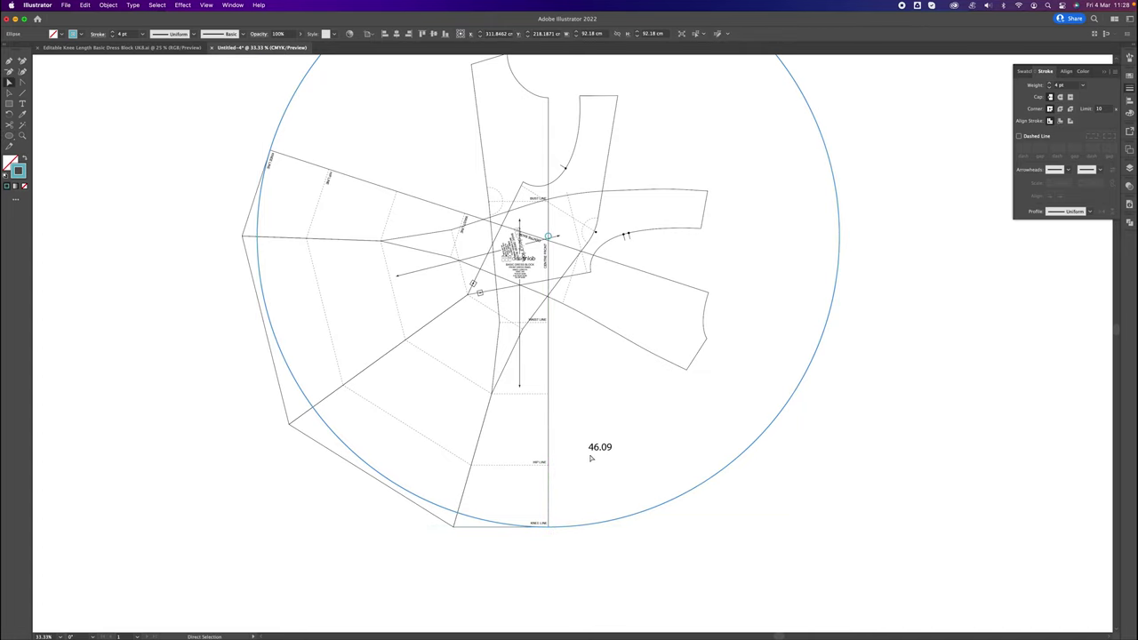
left_click(600, 448)
key("BackSpace")
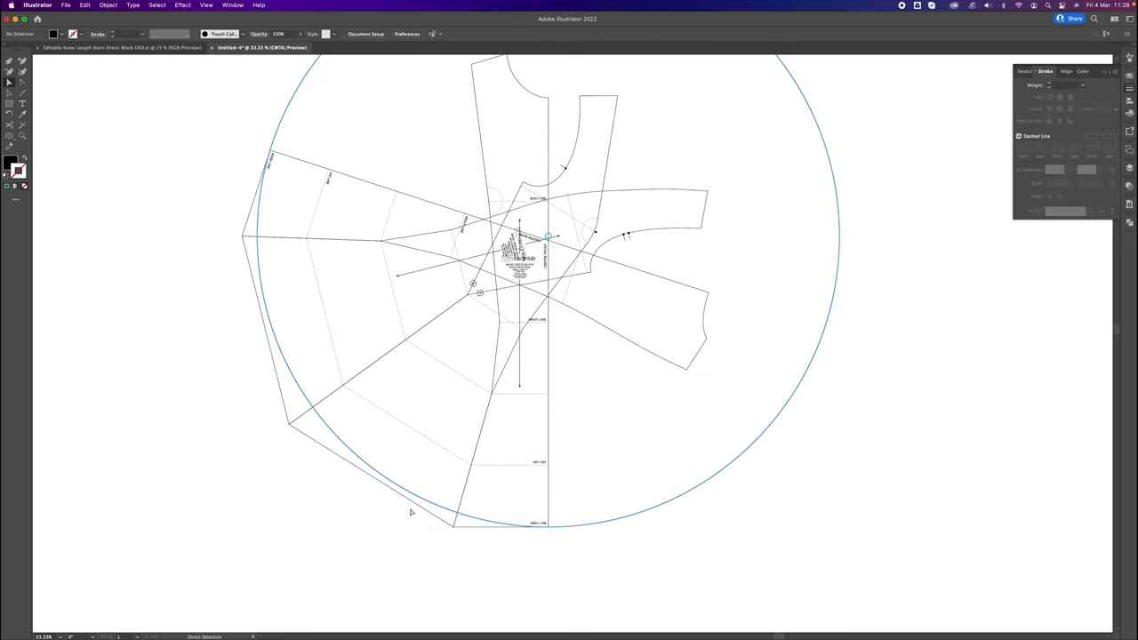
left_click(457, 524)
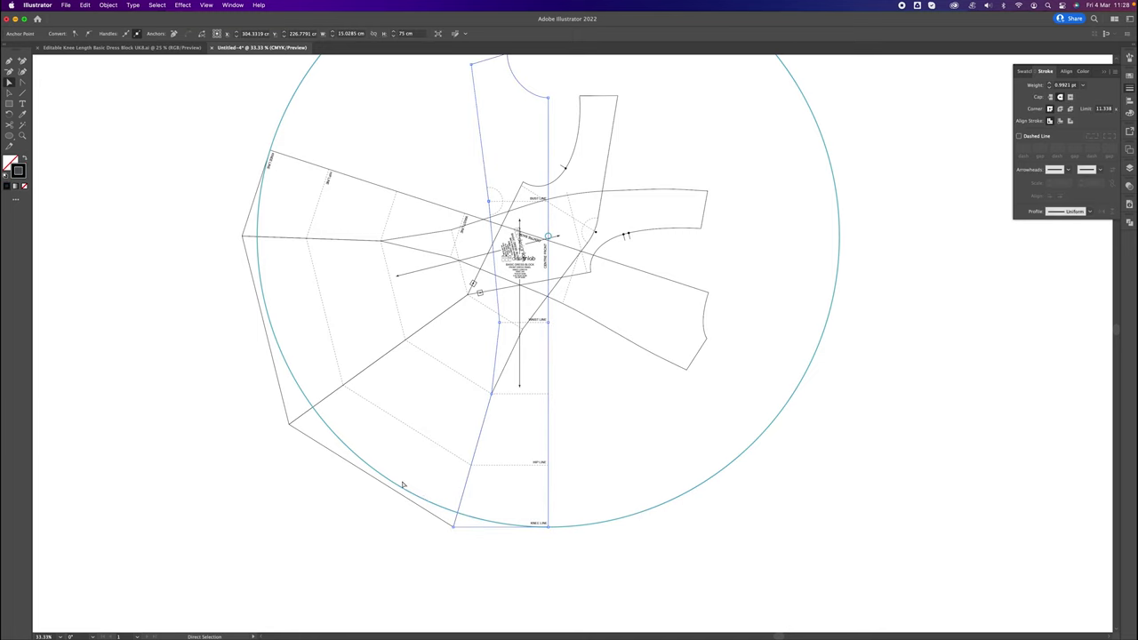
left_click(337, 140)
left_click_drag(403, 142, 394, 155)
key("v")
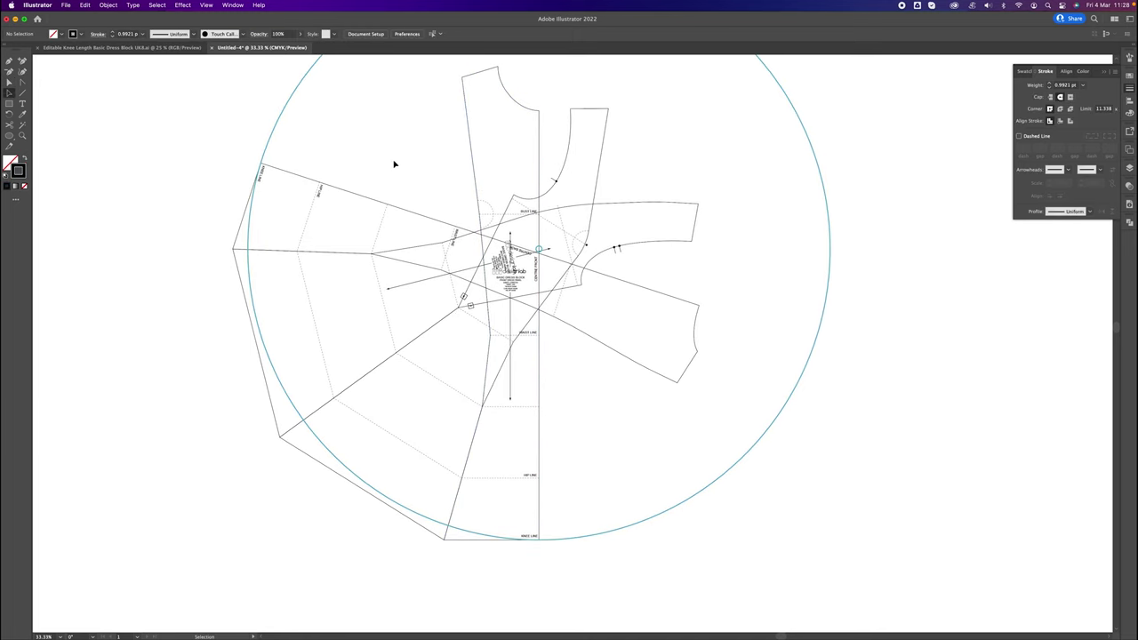
Step: Scale the large circle proportionally about its centre to about 92.184 cm
left_click(744, 466)
key("super+minus")
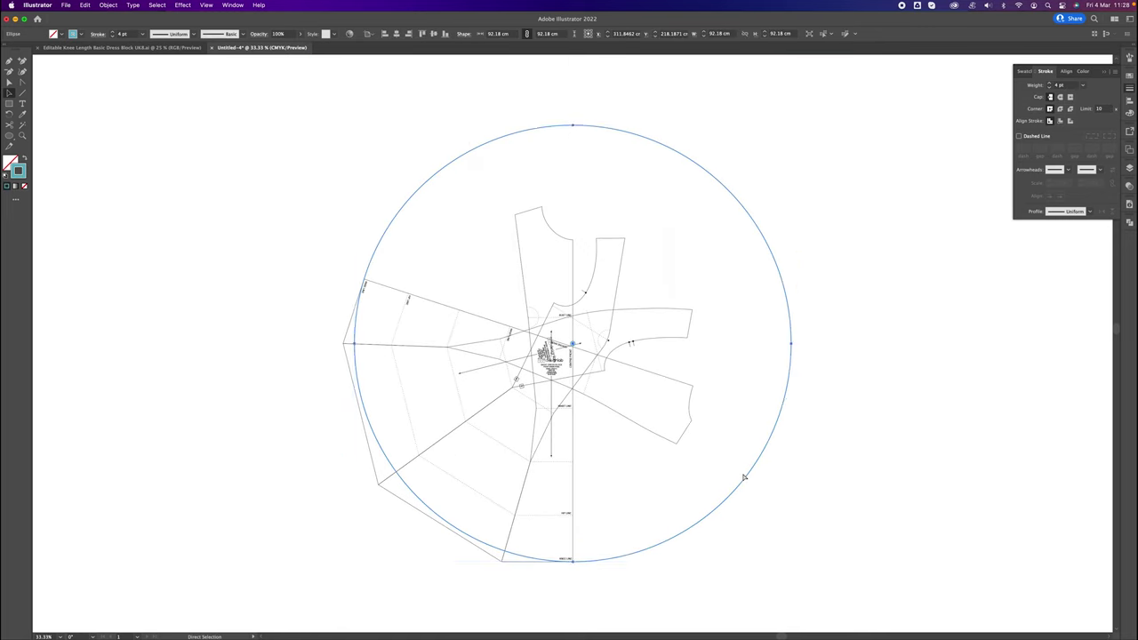
left_click_drag(744, 474, 704, 399)
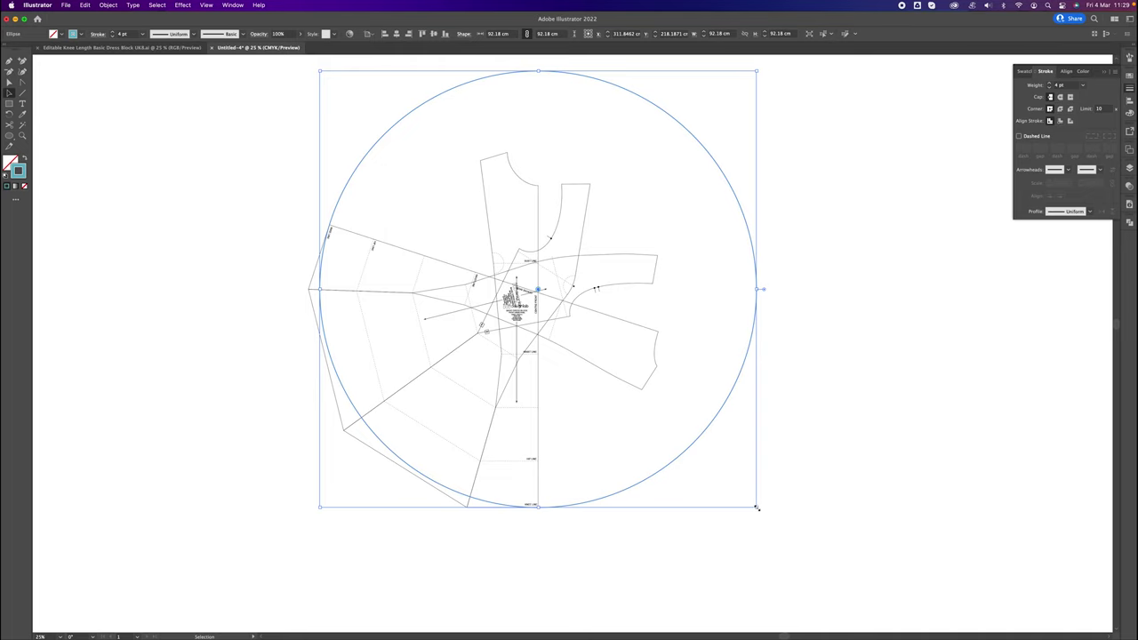
left_click_drag(757, 508, 809, 456)
key("super+=")
left_click_drag(660, 387, 580, 144)
key("super+minus")
key("super+minus")
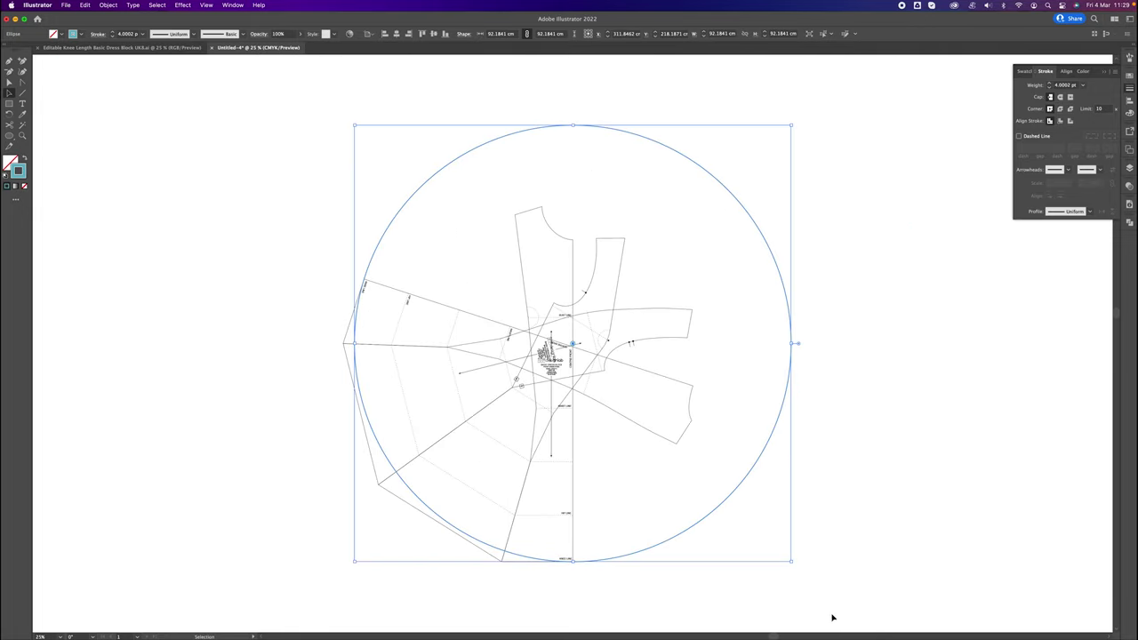
Step: Try enlarging the large circle about its centre until it extends beyond the hem corners, and undo the change
left_click_drag(793, 562, 827, 597)
left_click(635, 482)
key("super+plus")
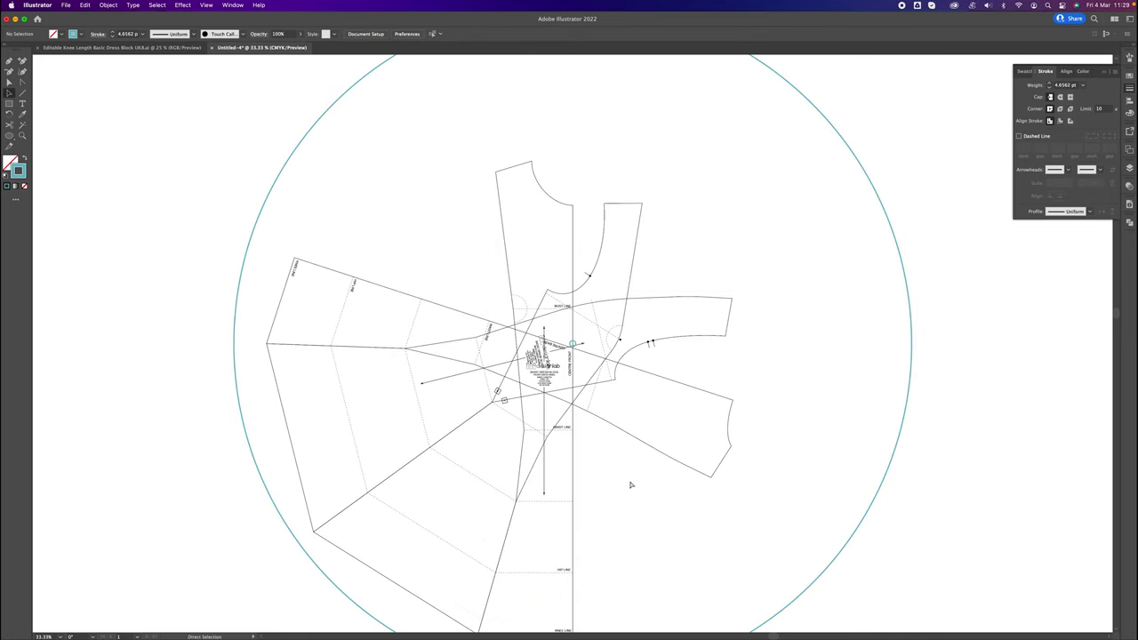
scroll(631, 477, "down", 3)
left_click_drag(678, 418, 678, 491)
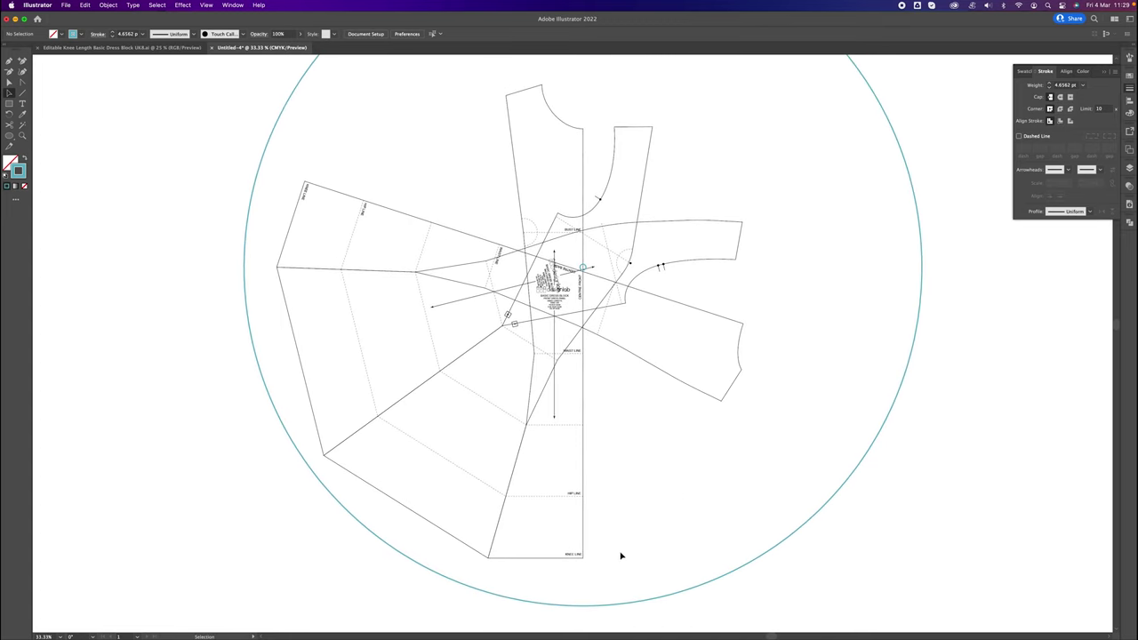
key("super+z")
key("super+z")
Step: Cut the large circle with Scissors at the centre front knee line and where it crosses the two nearest panel seams
key("super+plus")
left_click_drag(618, 512, 636, 364)
left_click_drag(686, 497, 699, 363)
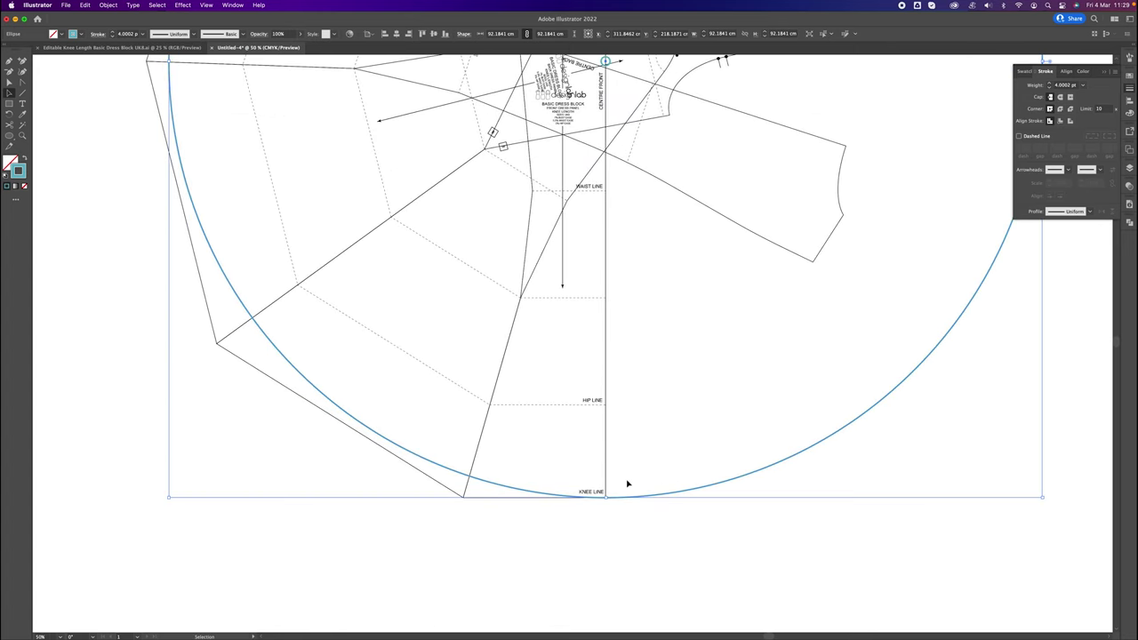
left_click(643, 466)
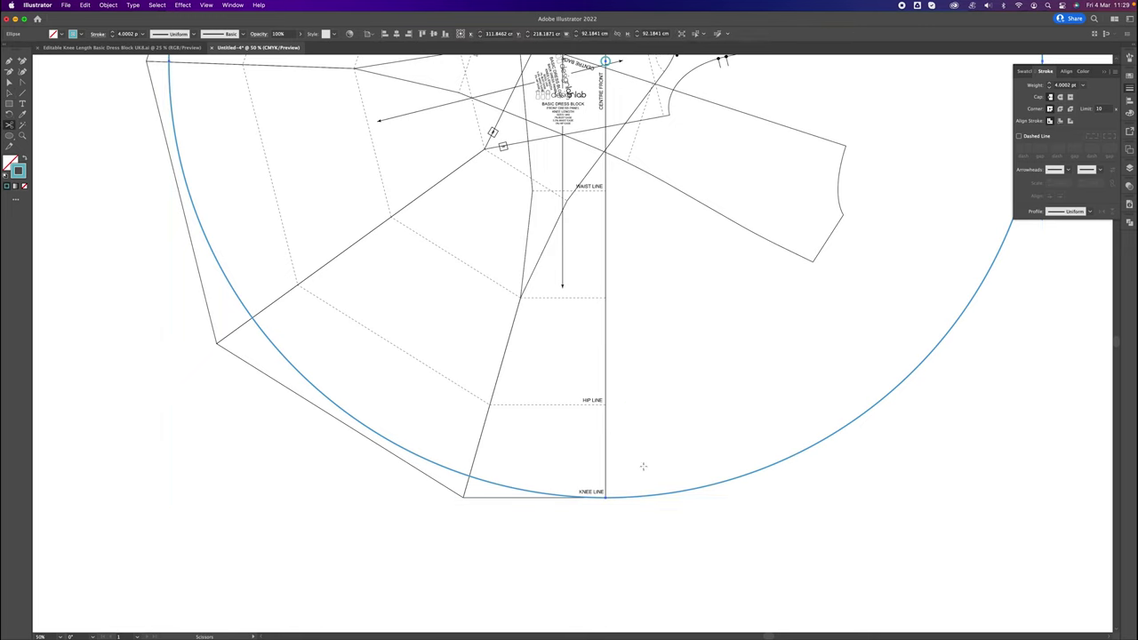
key("a")
left_click(634, 501)
key("c")
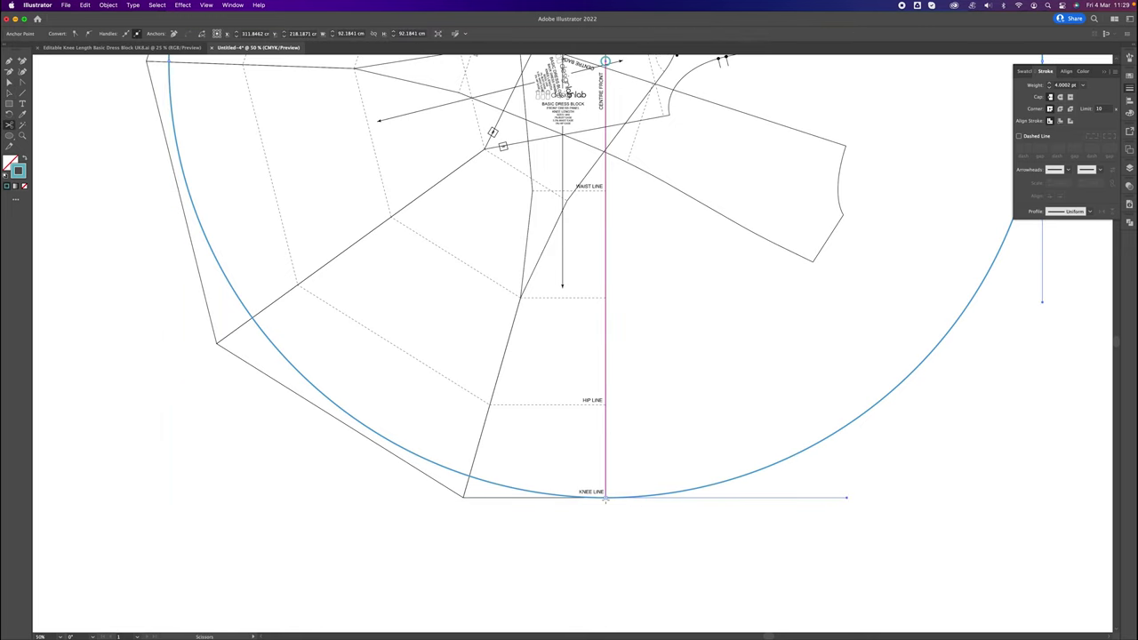
left_click(606, 498)
left_click_drag(370, 397, 485, 430)
key("c")
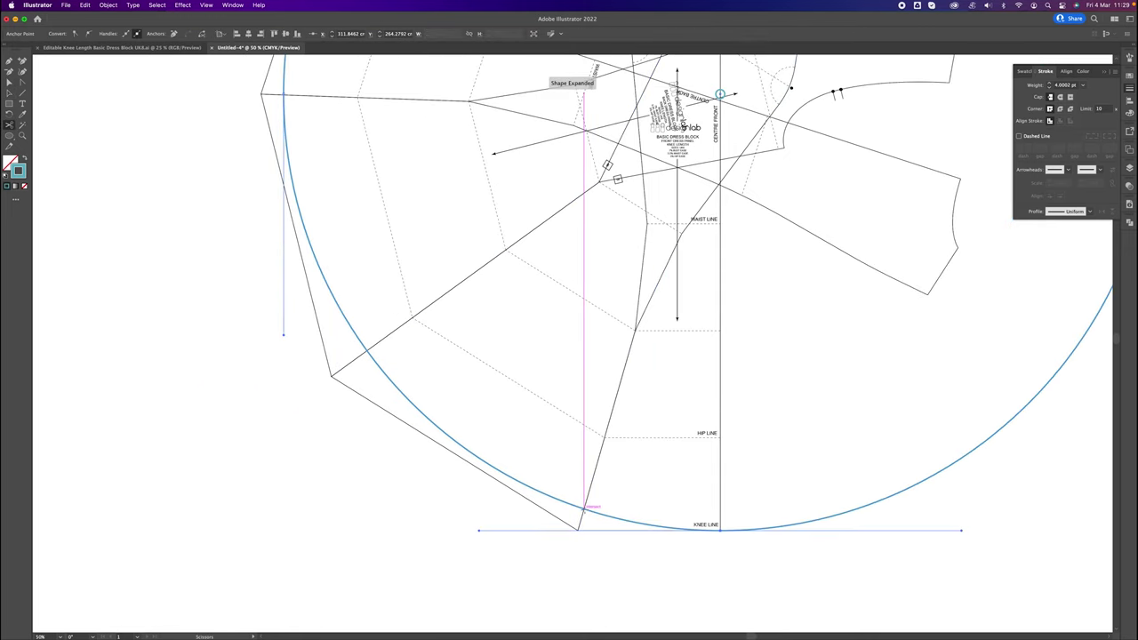
left_click(583, 509)
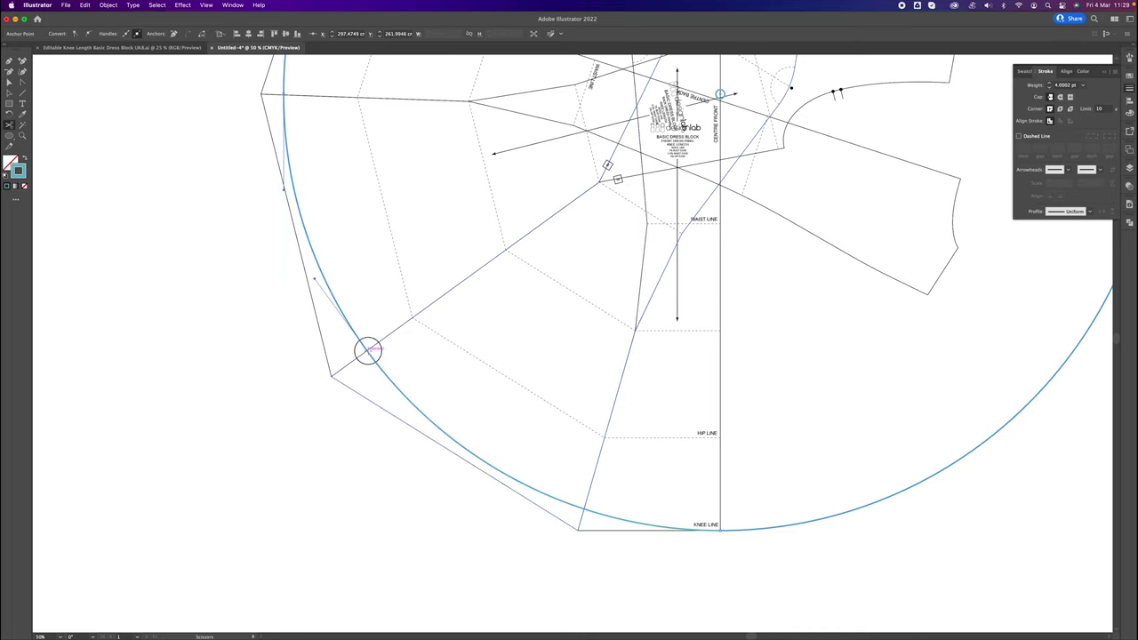
Step: Cut the circle where it crosses the seam between the side back and centre back panels
scroll(381, 300, "up", 5)
scroll(382, 300, "left", 2)
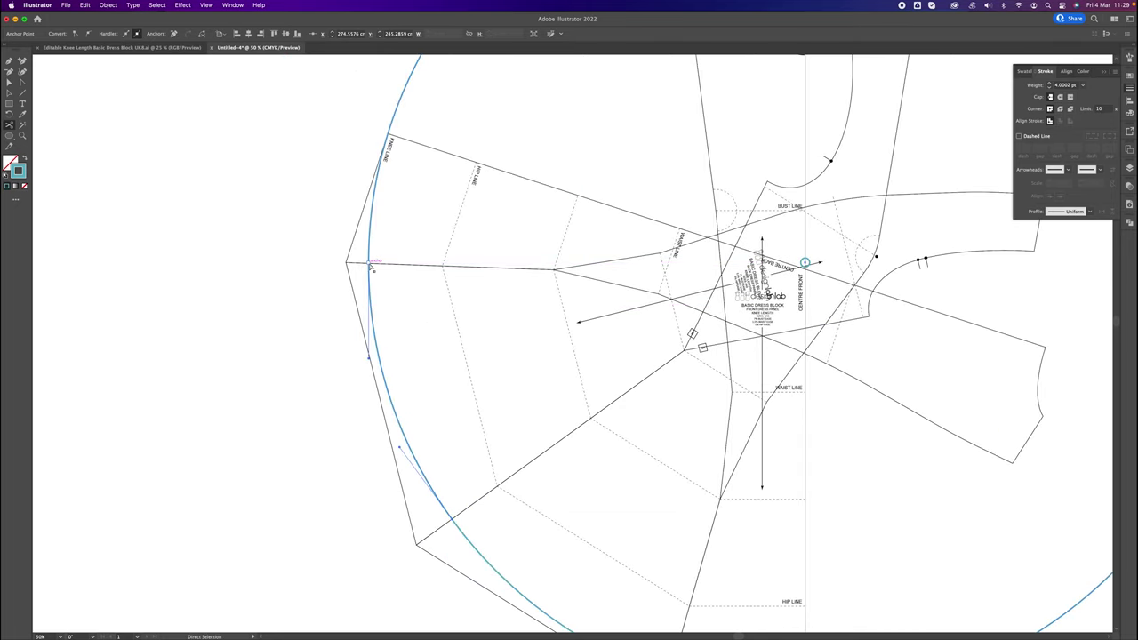
key("super+plus")
key("super+plus")
key("super+plus")
left_click_drag(608, 163, 651, 501)
left_click_drag(485, 178, 616, 528)
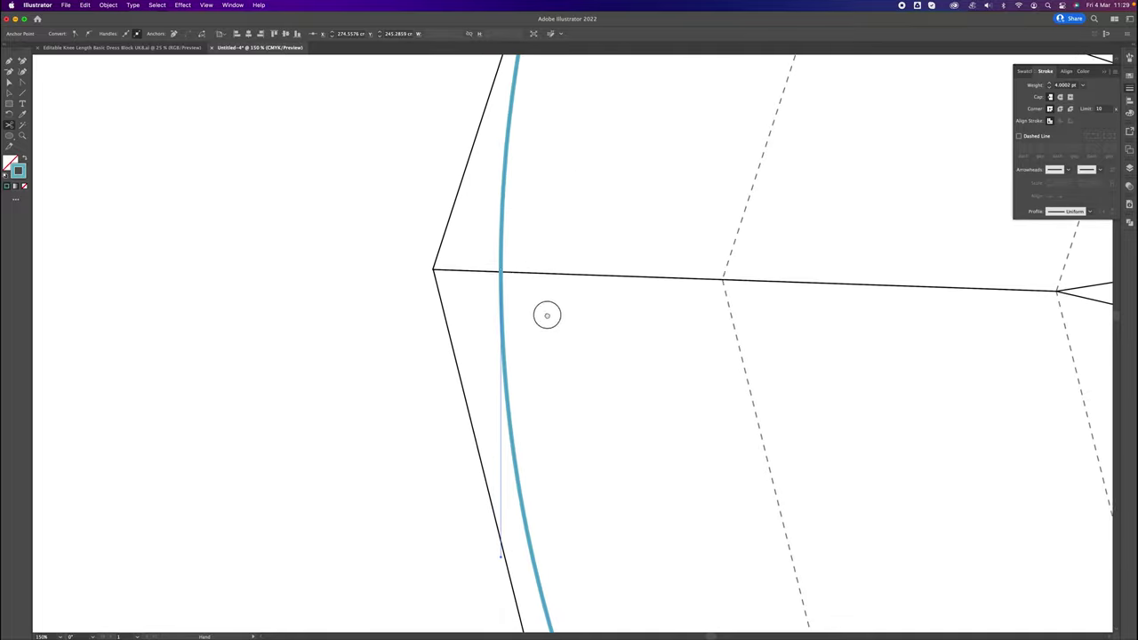
key("a")
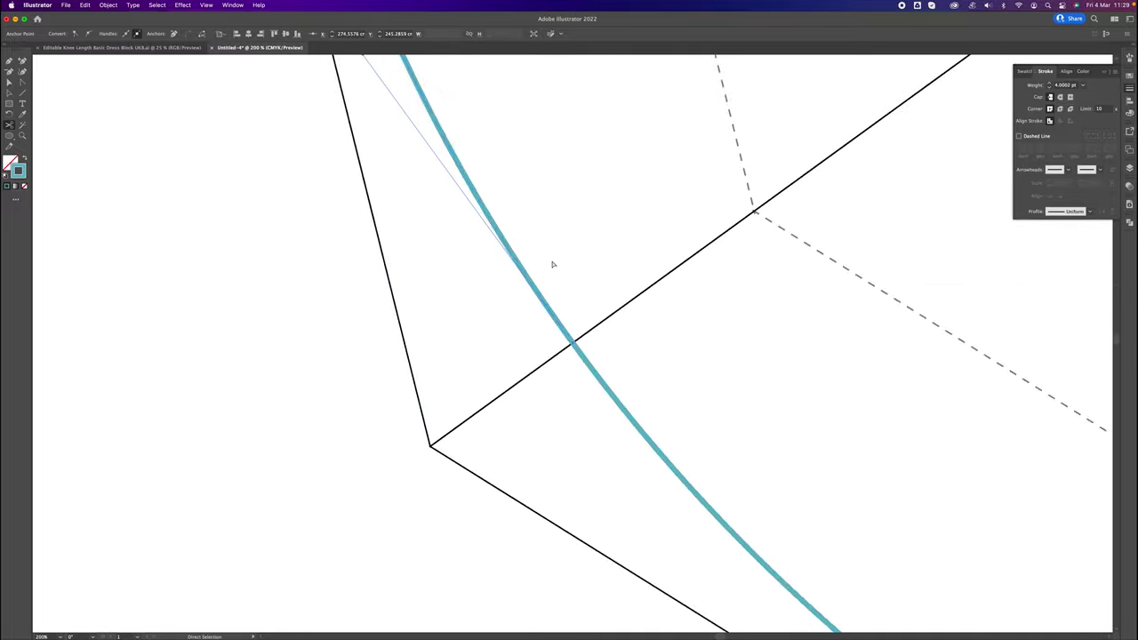
key("super+plus")
left_click_drag(400, 176, 605, 525)
left_click_drag(413, 203, 627, 587)
left_click_drag(443, 99, 511, 242)
scroll(511, 242, "up", 10)
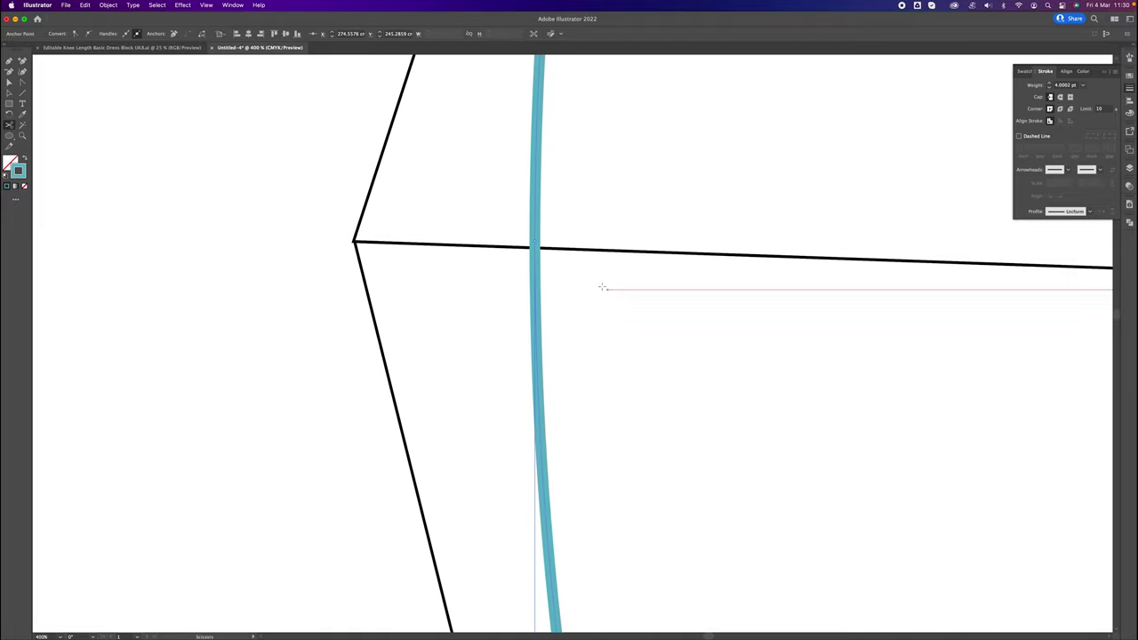
left_click(534, 247)
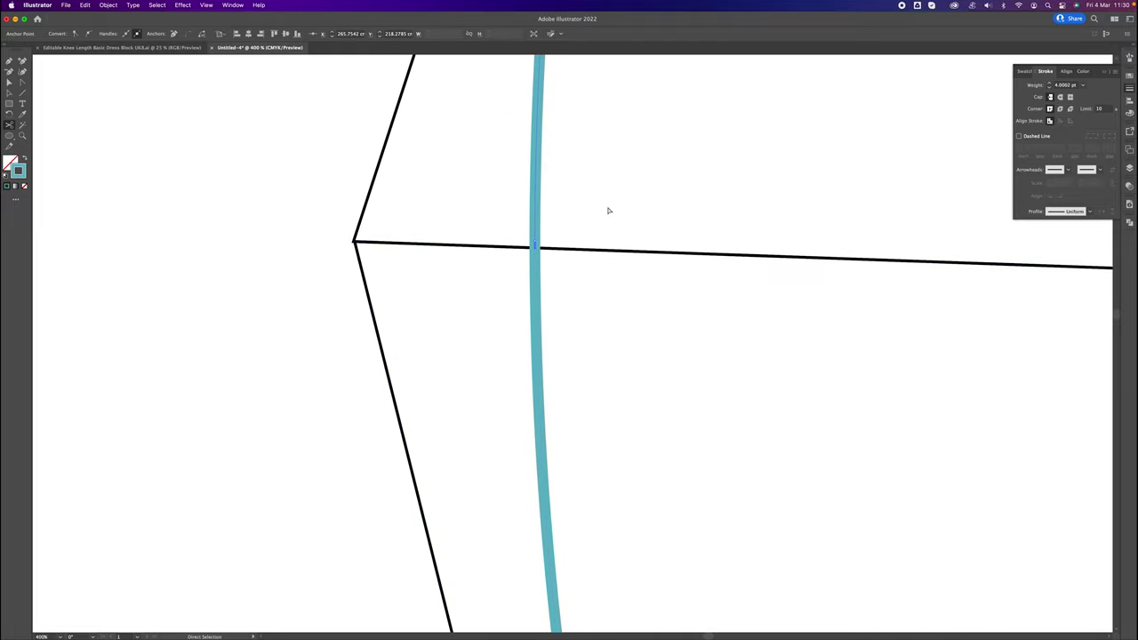
Step: Cut the circle at the centre back end of the knee line
key("super+minus")
key("super+minus")
key("super+minus")
key("super+minus")
key("super+minus")
key("super+minus")
key("c")
left_click(592, 213)
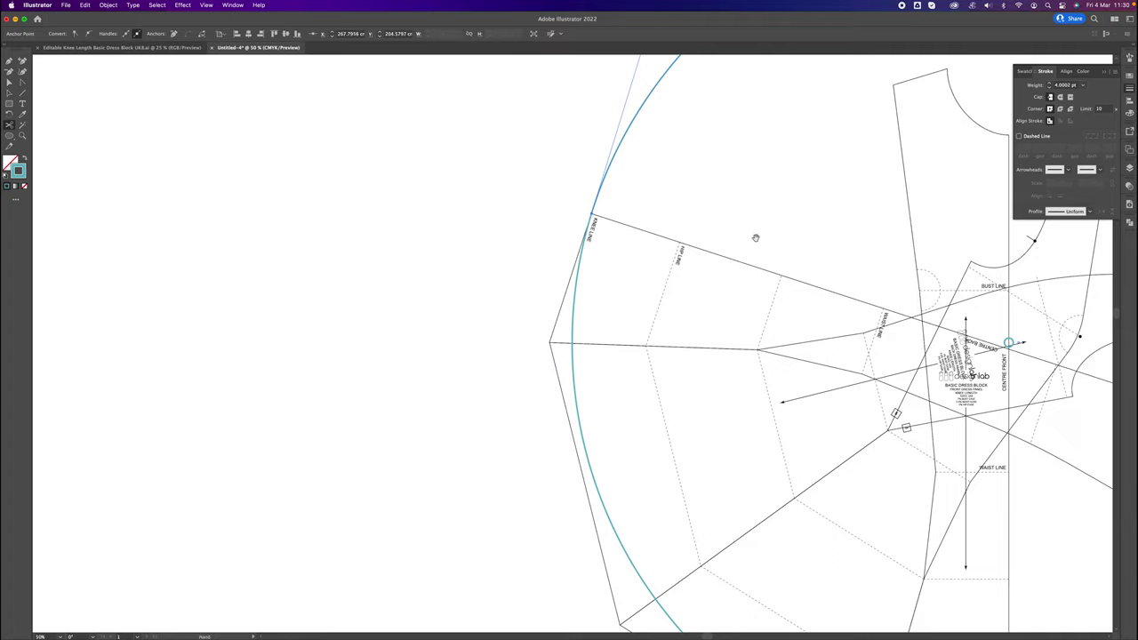
Step: Delete the unused arc of the circle that lies outside the skirt panels
left_click_drag(756, 239, 455, 173)
key("super+minus")
left_click_drag(768, 325, 644, 258)
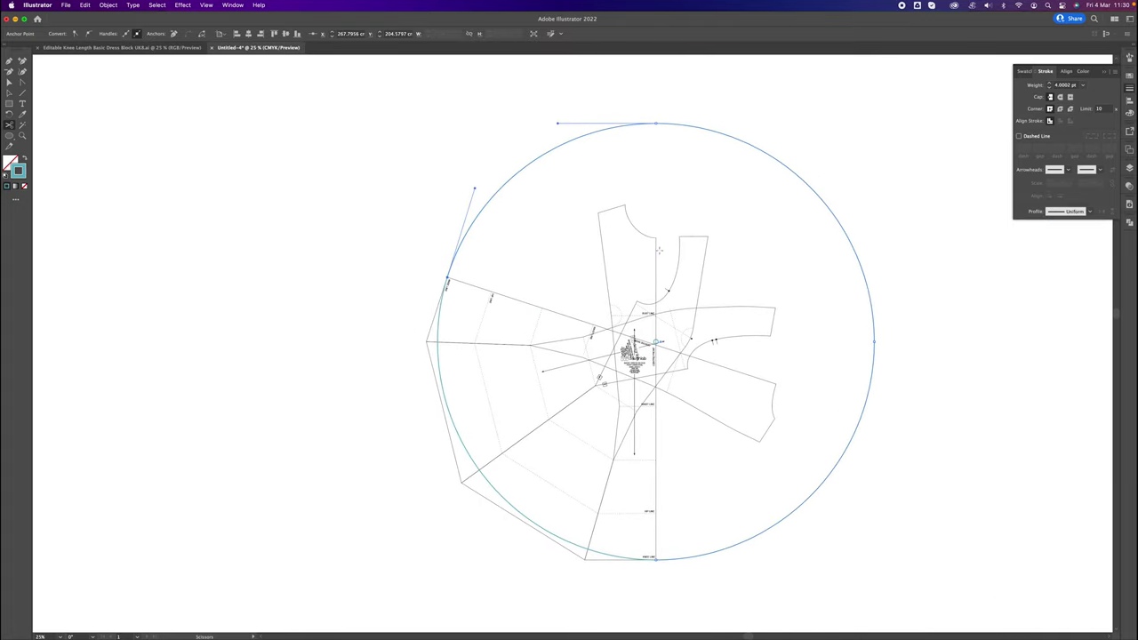
key("Delete")
Step: Cut the centre front panel outline at its hem corner and at the circle crossing, and delete its straight hem
key("v")
key("super+plus")
key("super+plus")
left_click_drag(577, 367, 658, 186)
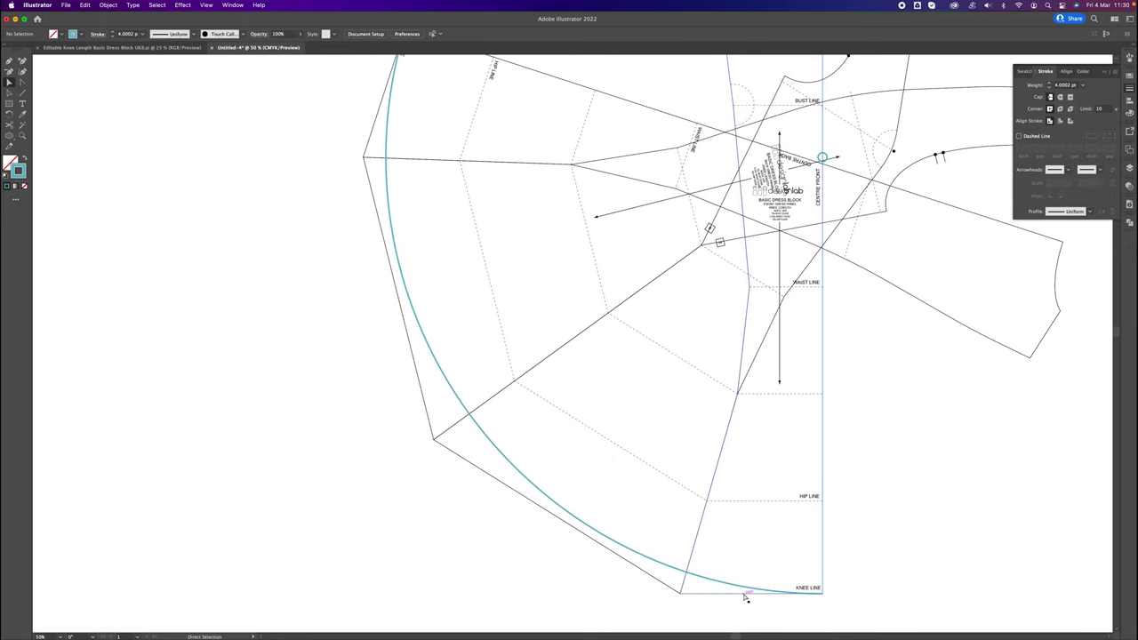
left_click_drag(746, 599, 698, 546)
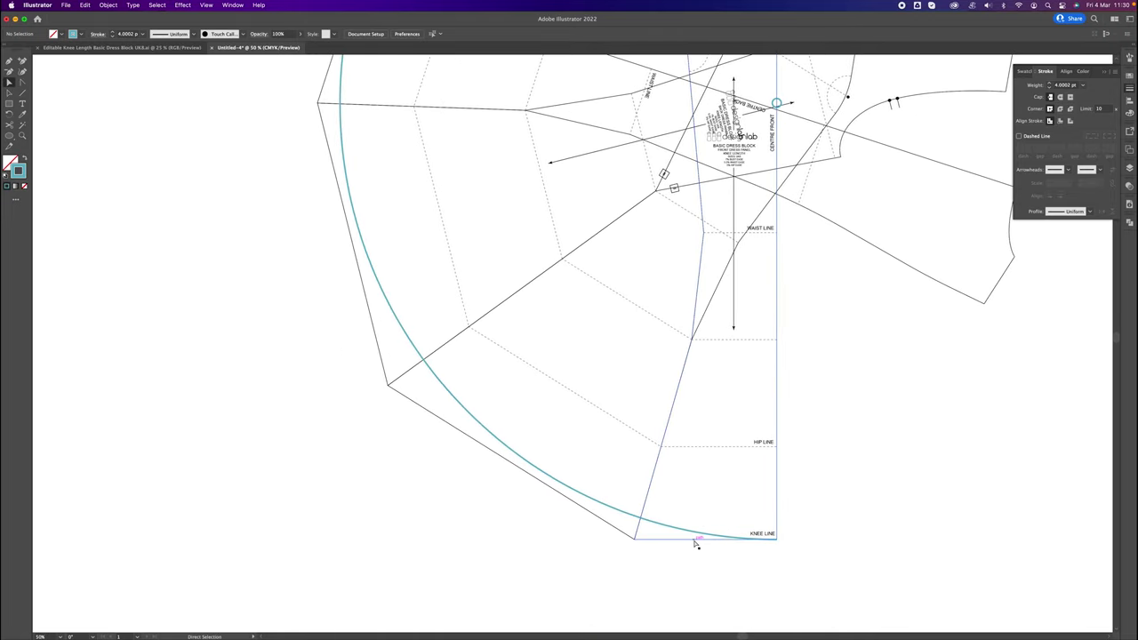
left_click(780, 402)
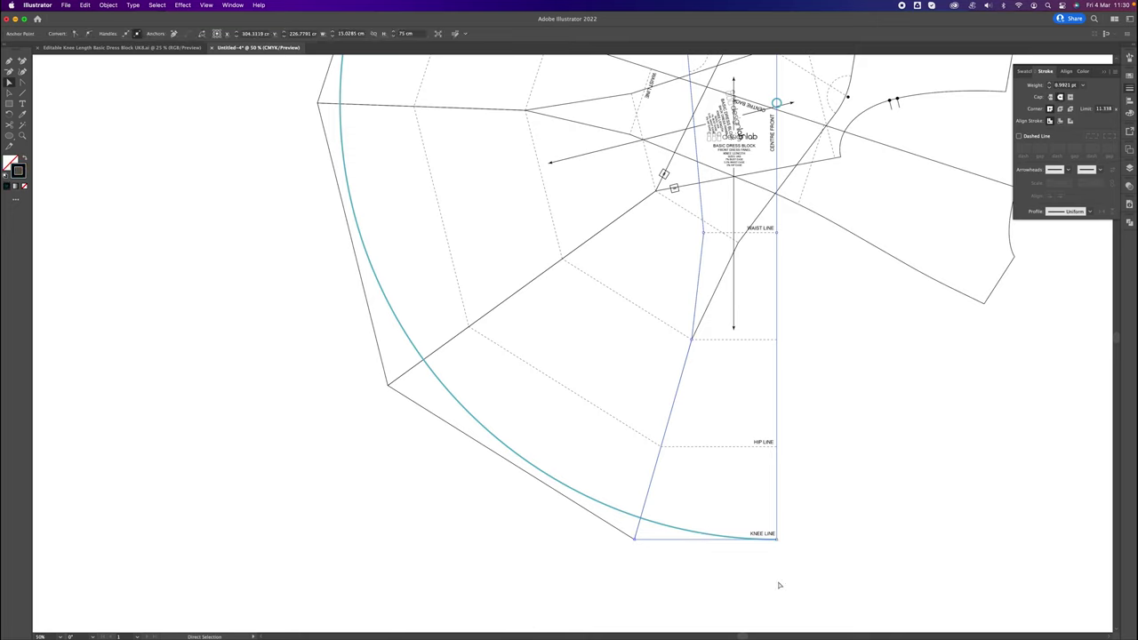
left_click(684, 585)
left_click(659, 540)
key("c")
left_click(778, 539)
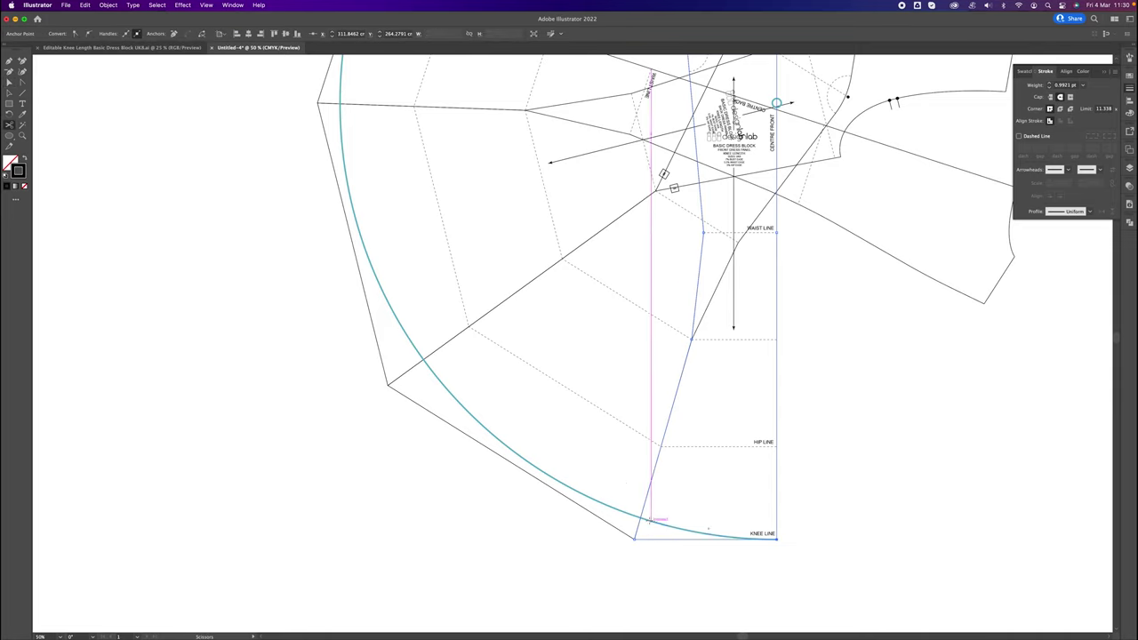
left_click(641, 518)
key("a")
key("Delete")
key("Delete")
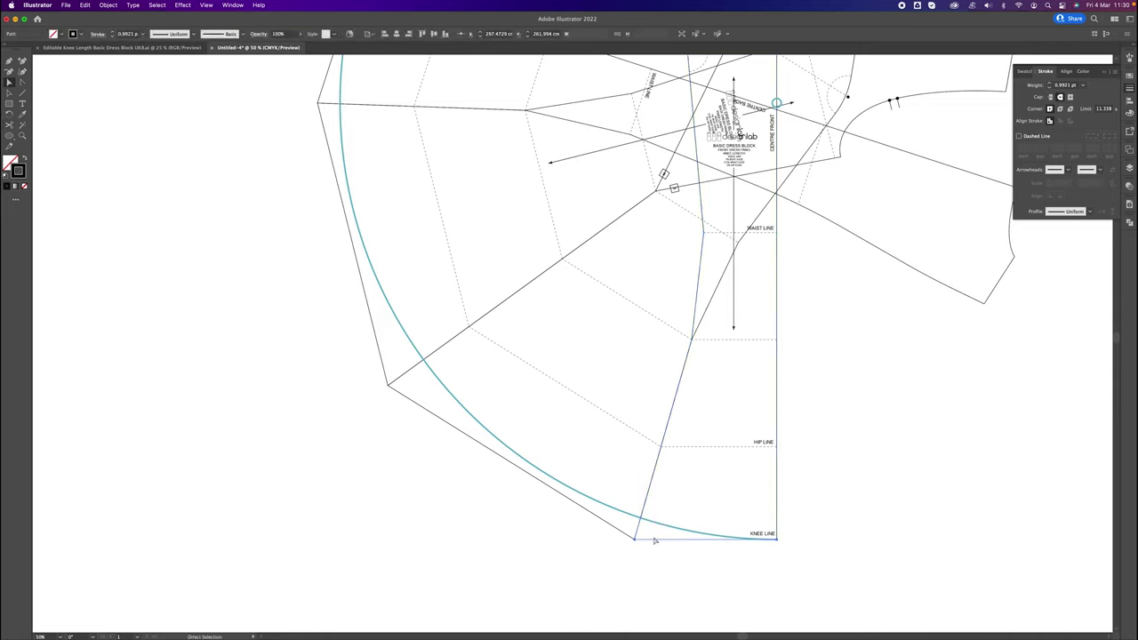
Step: Cut the side front panel outline at both circle crossings and delete the hem section outside the arc
left_click(635, 539)
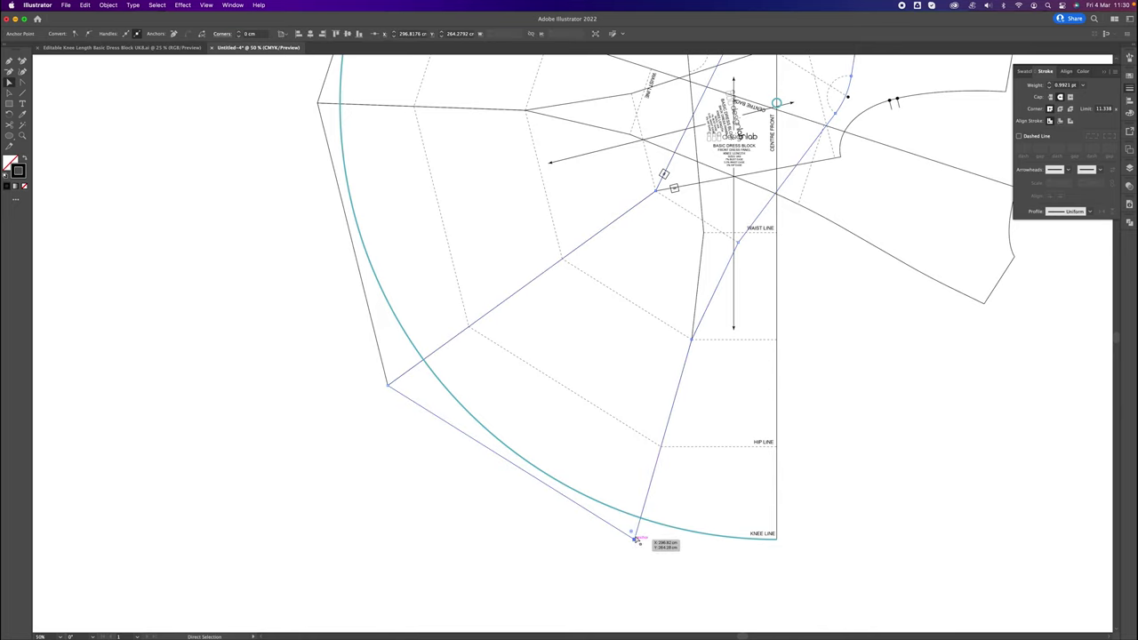
left_click_drag(634, 540, 634, 539)
key("c")
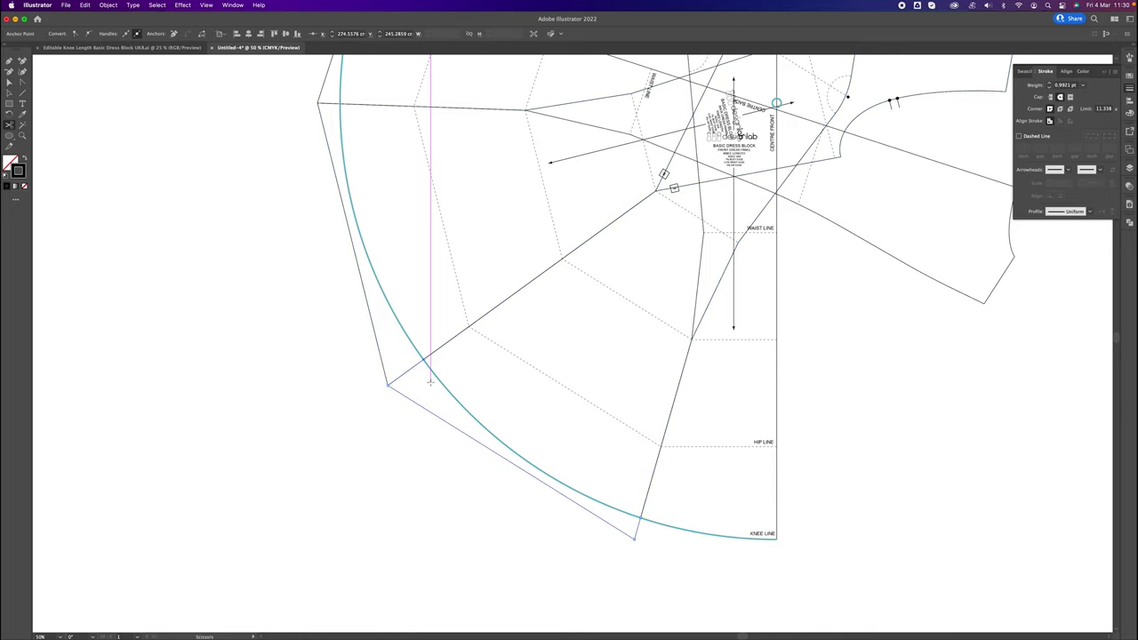
key("Delete")
key("Delete")
key("a")
Step: Cut the side back panel outline where the arc crosses its two seams and remove the hem section outside it
left_click_drag(425, 389, 574, 539)
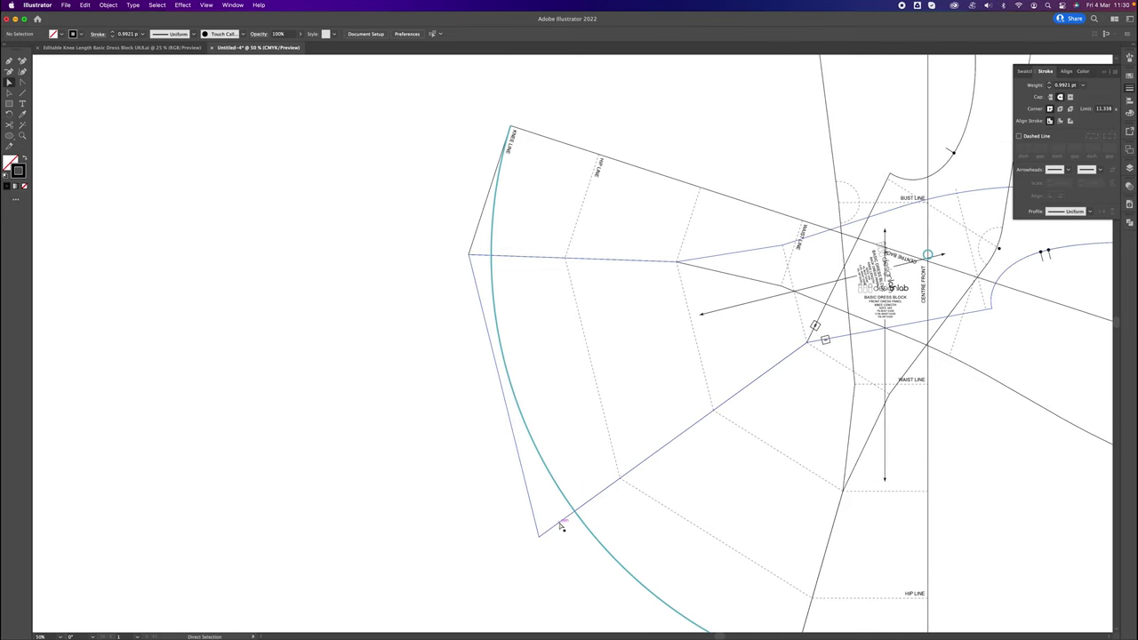
left_click(559, 525)
key("c")
left_click(574, 512)
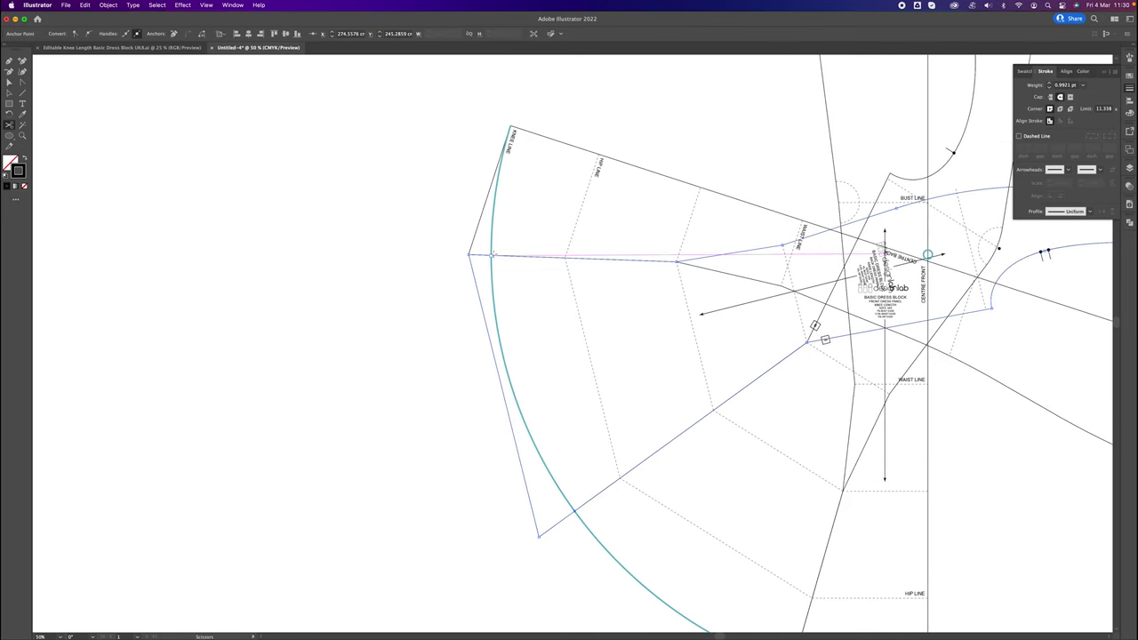
left_click(472, 275)
key("v")
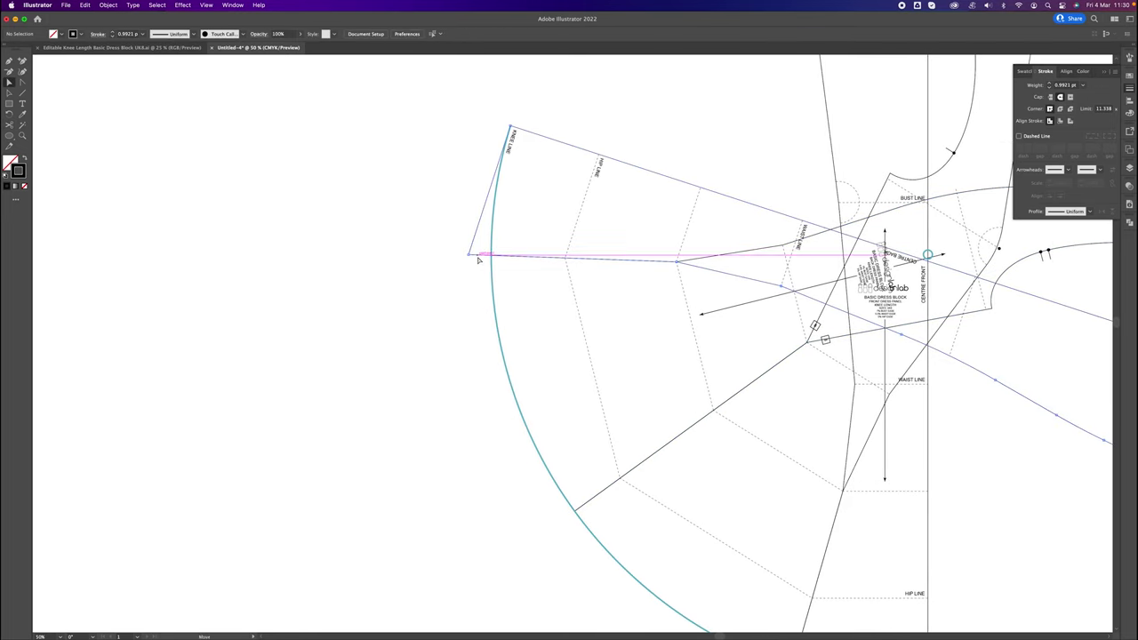
Step: Cut the centre back panel outline at the arc crossing and the centre back corner, and delete its straight hem
left_click(478, 257)
key("c")
left_click(491, 255)
left_click(511, 125)
key("a")
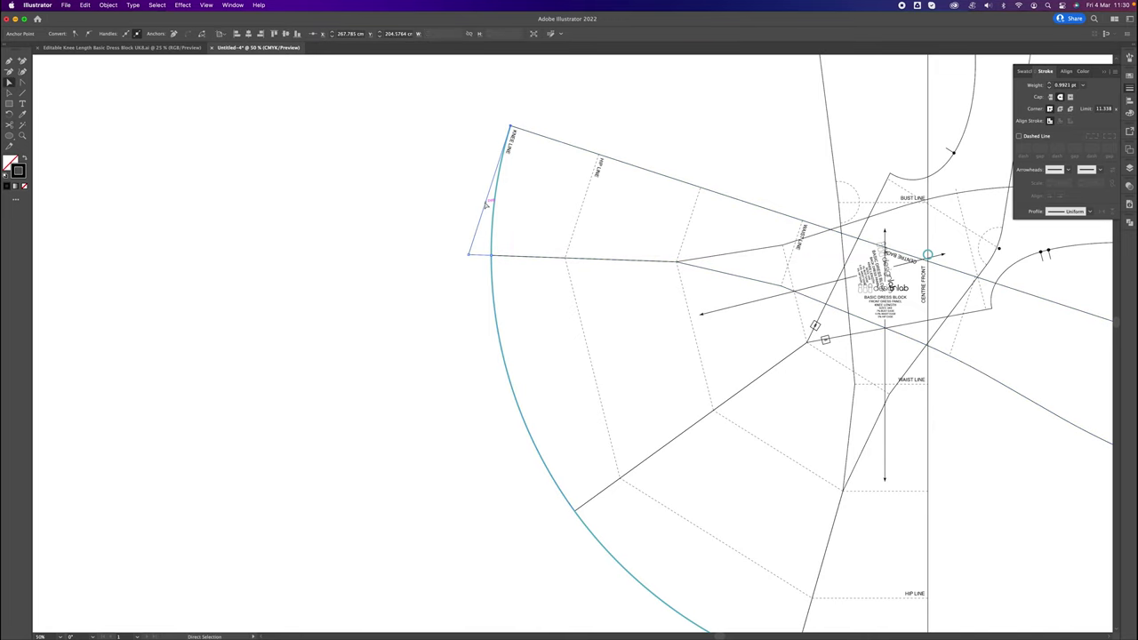
key("Delete")
scroll(579, 312, "down", 5)
scroll(579, 313, "right", 5)
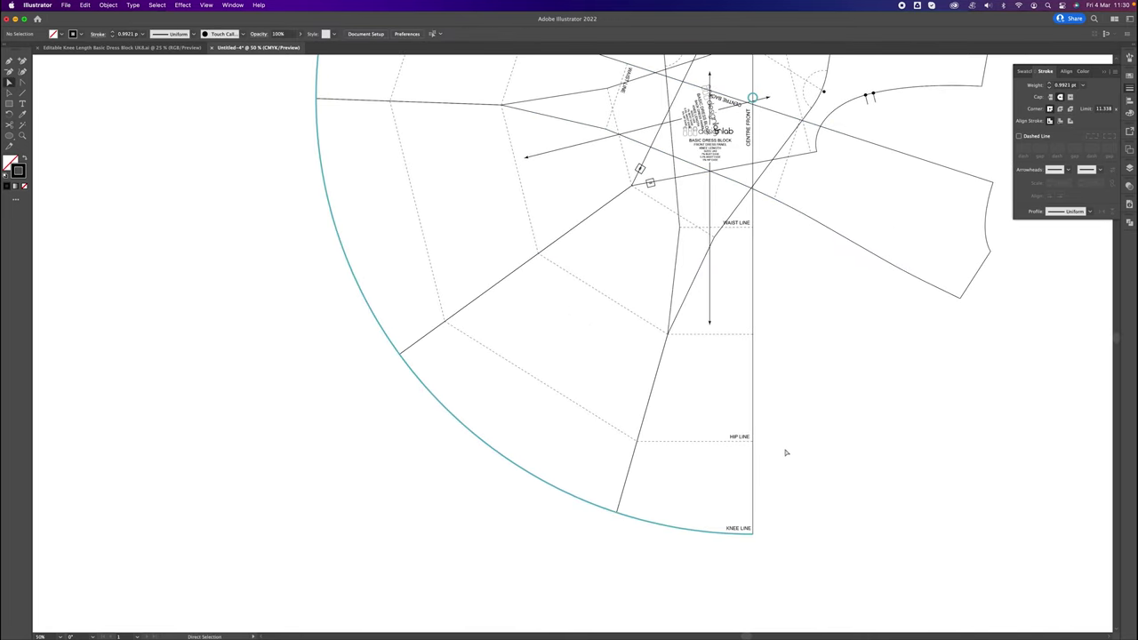
Step: Delete the KNEE LINE label on the centre front panel and join its hem arc to the panel outline
key("shift+x")
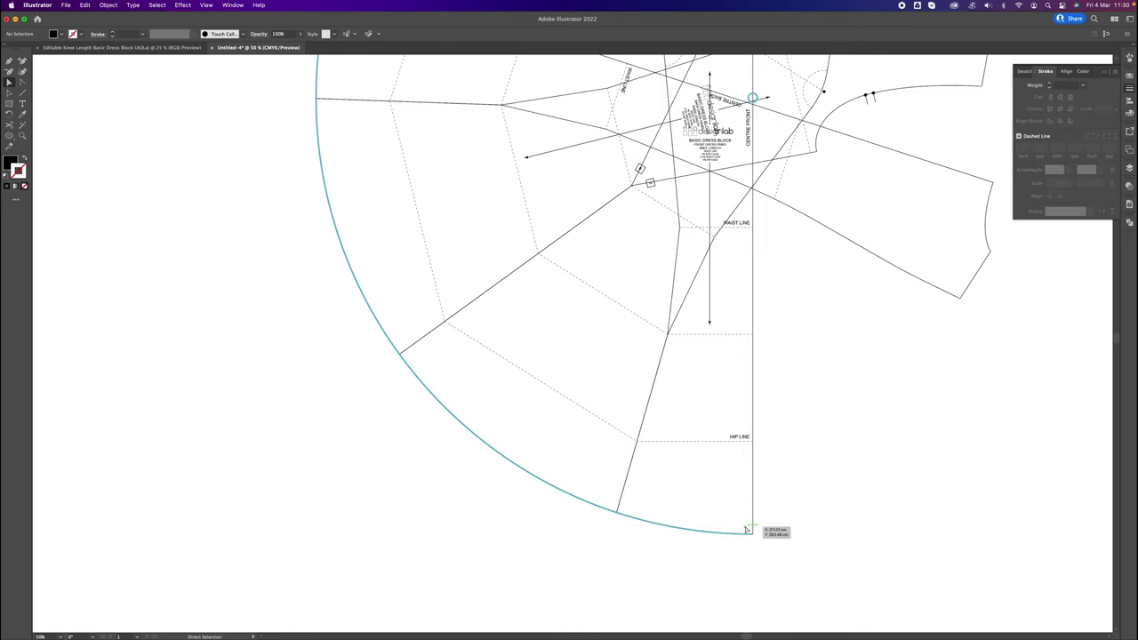
left_click_drag(770, 521, 718, 514)
left_click(759, 478)
left_click_drag(759, 480, 714, 516)
right_click(734, 494)
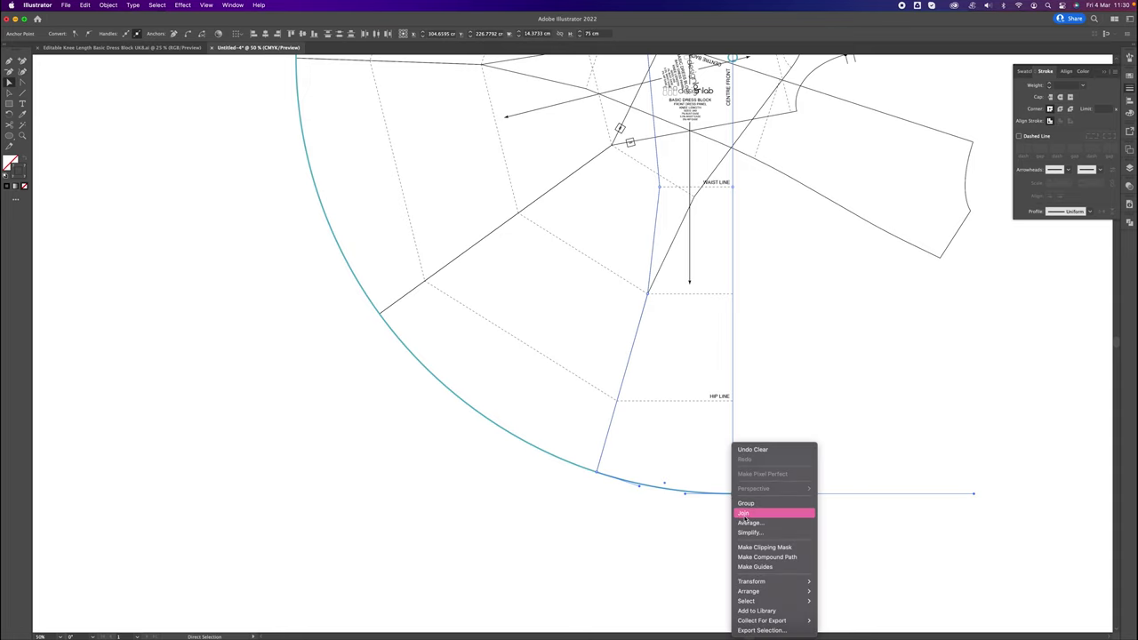
left_click(743, 516)
Step: Copy the black outline style onto the joined centre front panel and set its stroke weight to 2 pt
left_click_drag(771, 285, 770, 402)
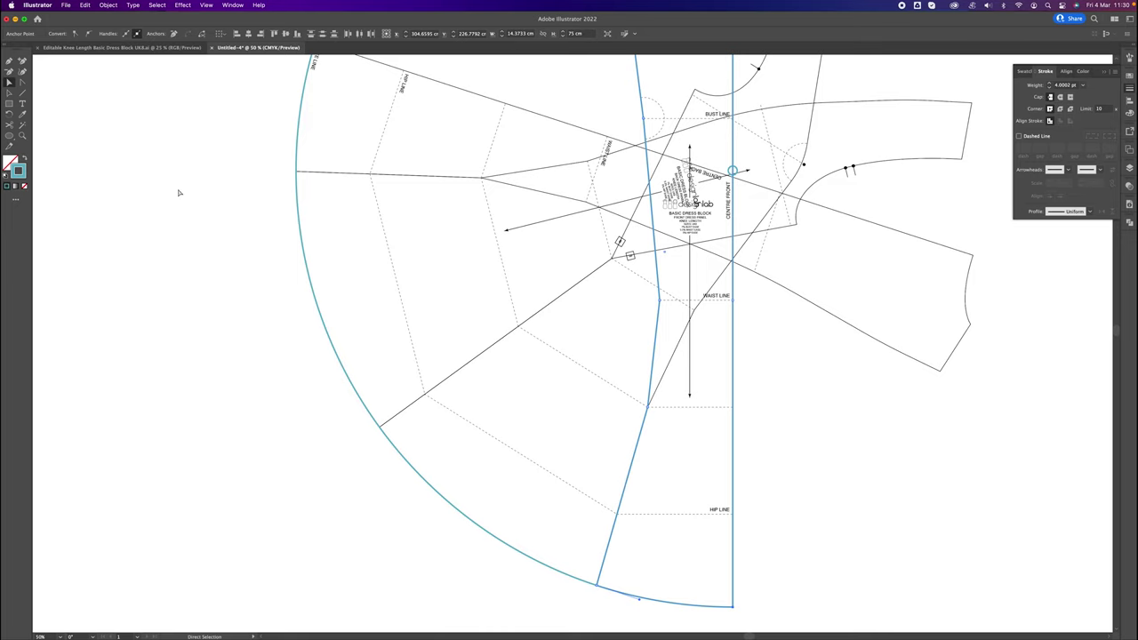
left_click(20, 114)
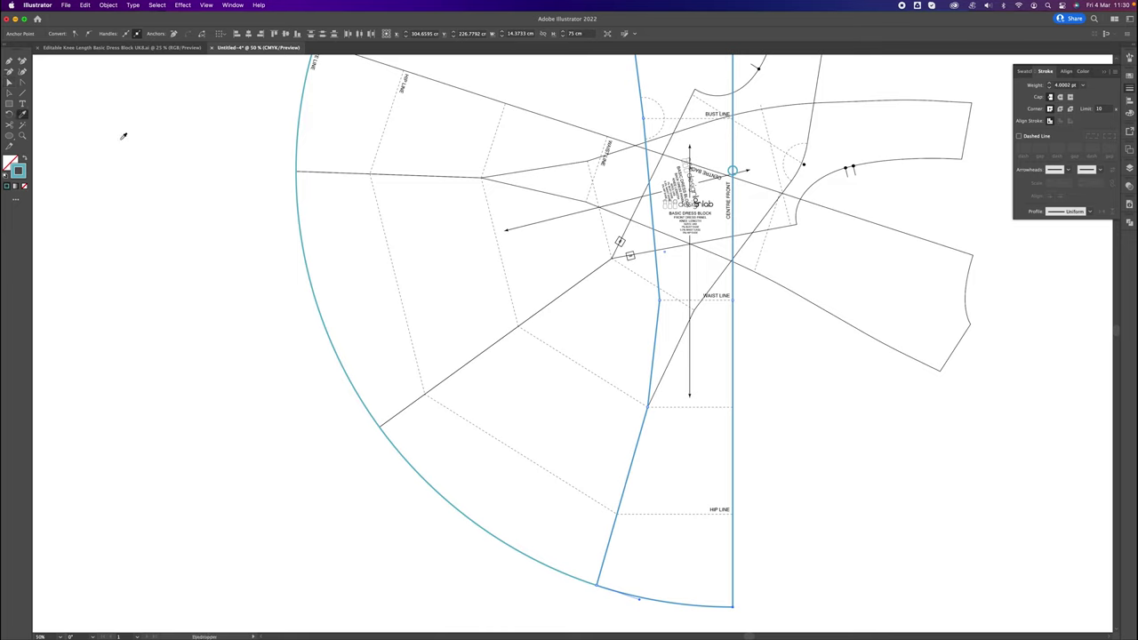
left_click(768, 272)
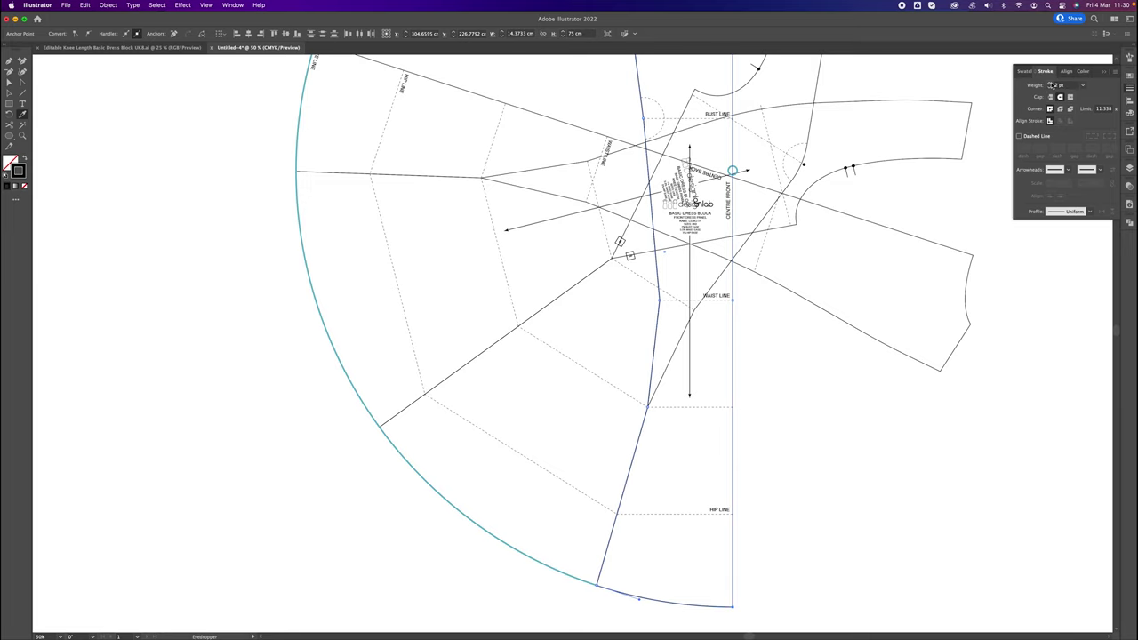
key("a")
scroll(775, 432, "down", 3)
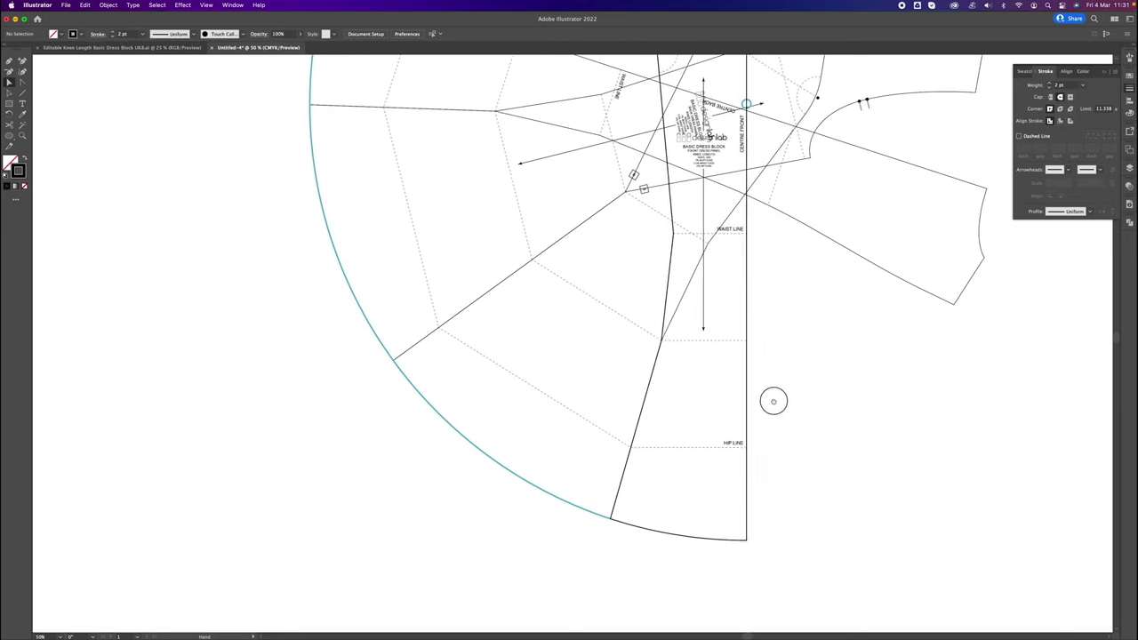
Step: Lock the finished centre front panel outline, with the Pathfinder options open for joining the remaining panels
left_click(748, 387)
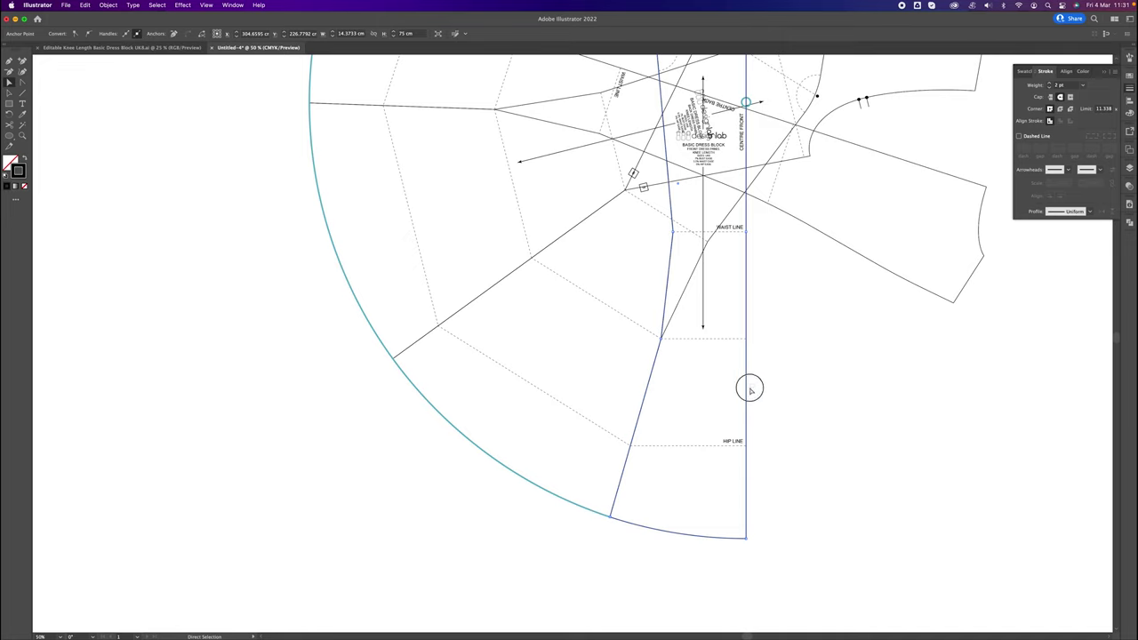
left_click(1129, 222)
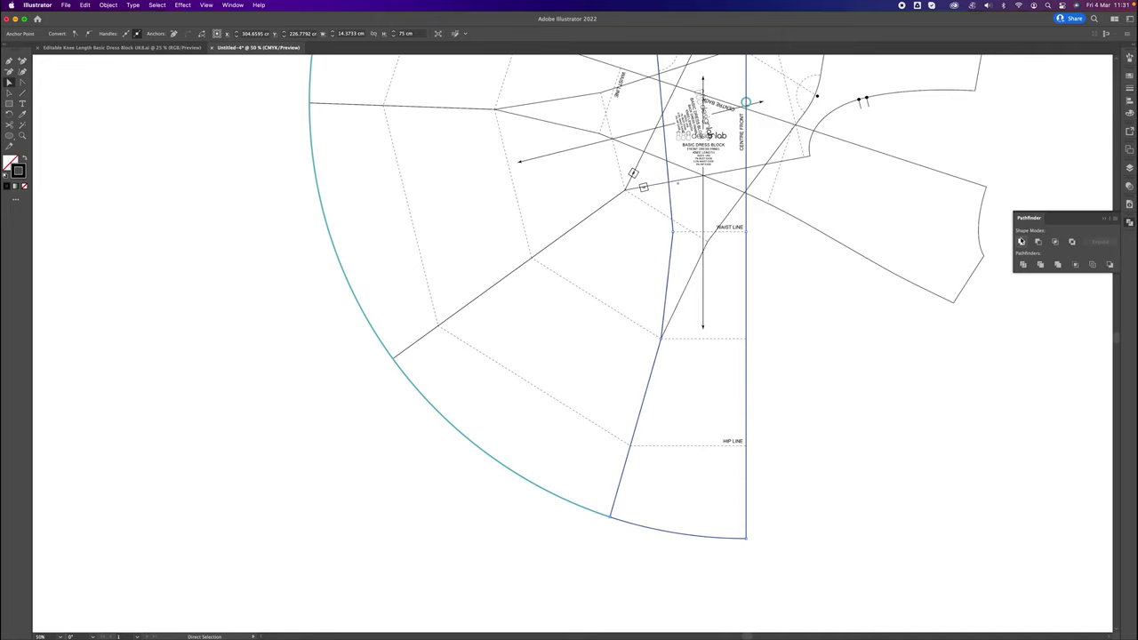
left_click(978, 315)
left_click(746, 383)
left_click_drag(742, 407, 802, 316)
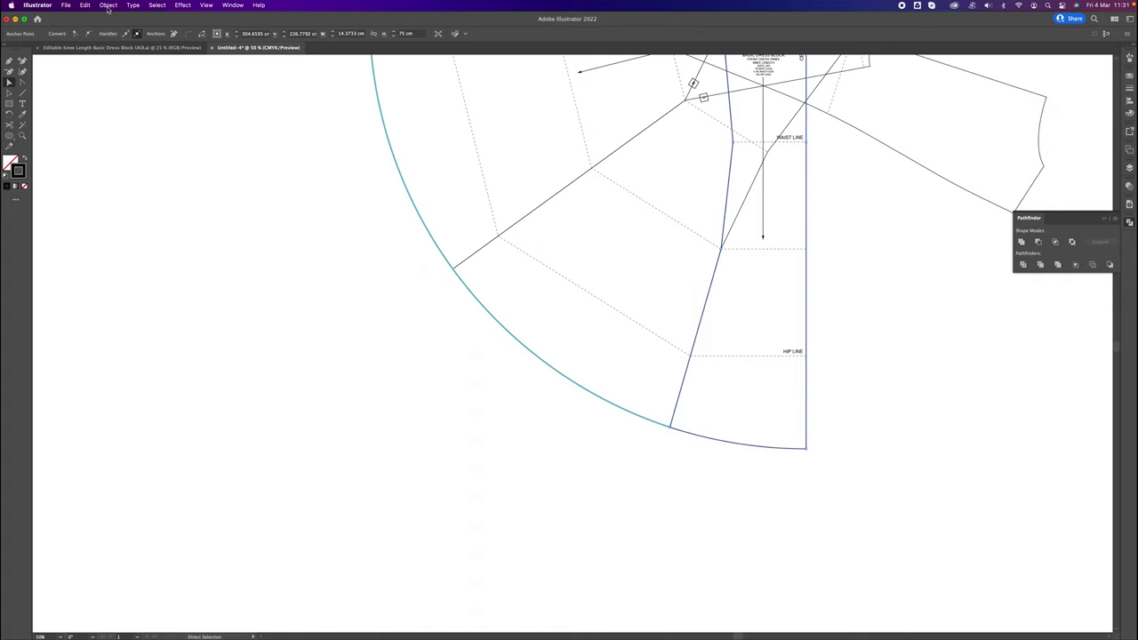
left_click(729, 398)
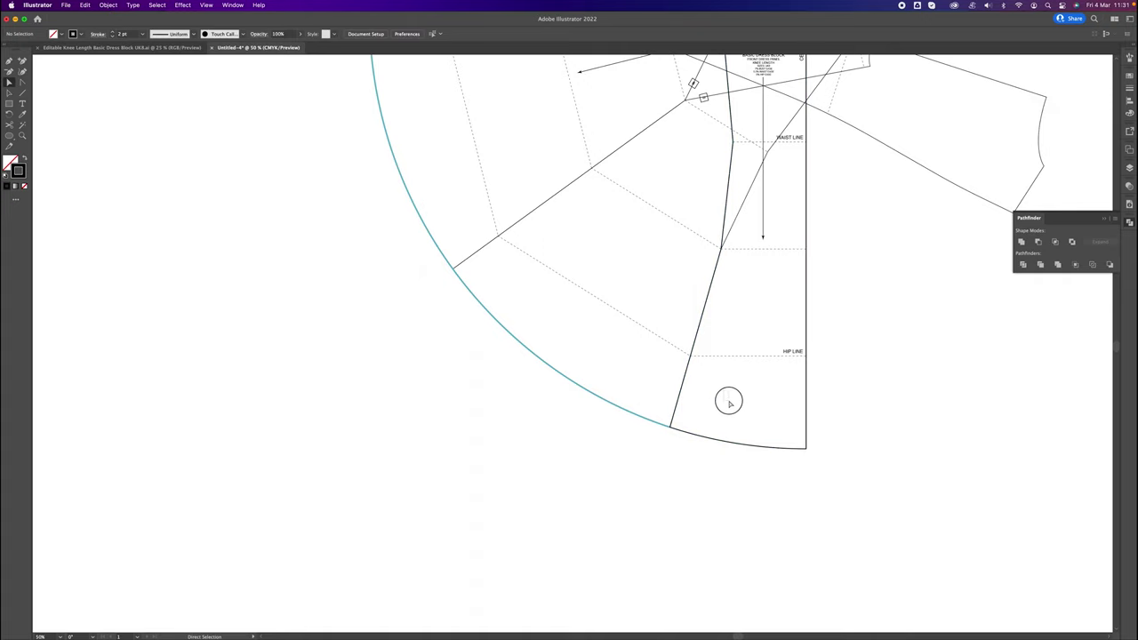
left_click(110, 5)
mouse_move(134, 72)
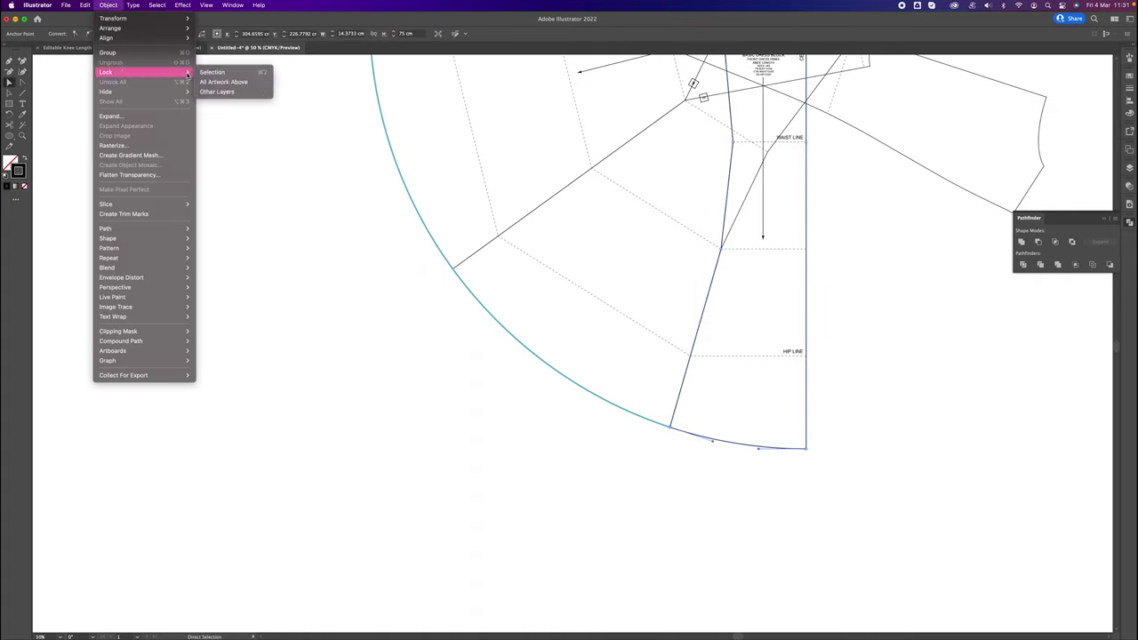
left_click(262, 73)
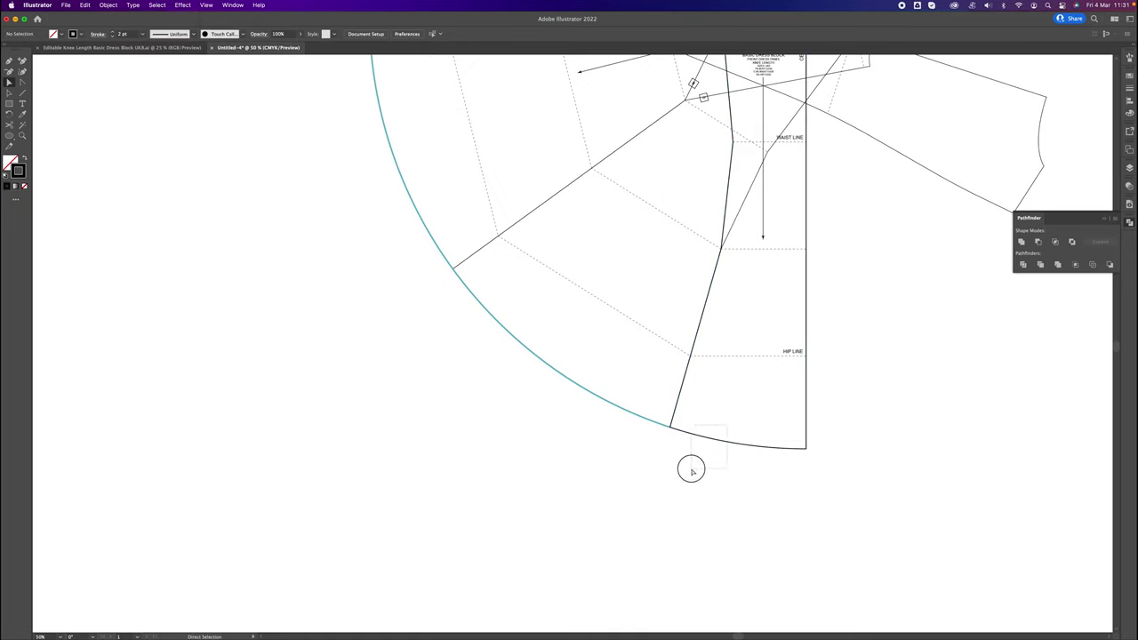
Step: Join the hem arc to the side front panel outline at their shared corner and unite them into one shape
left_click_drag(708, 408, 650, 453)
right_click(678, 421)
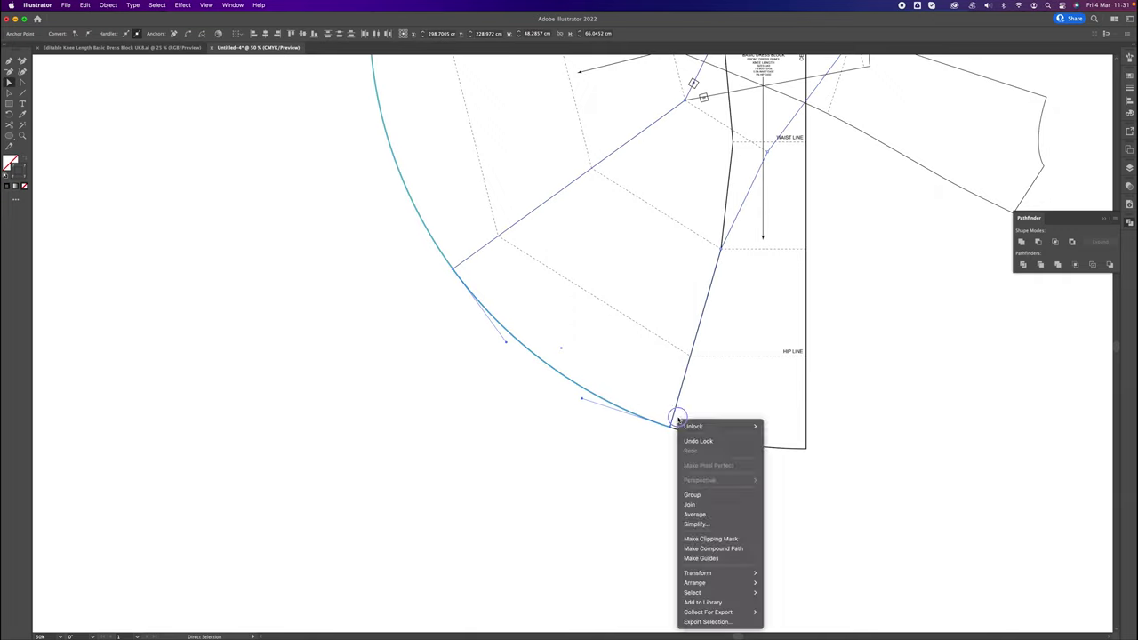
left_click(692, 502)
left_click(1022, 242)
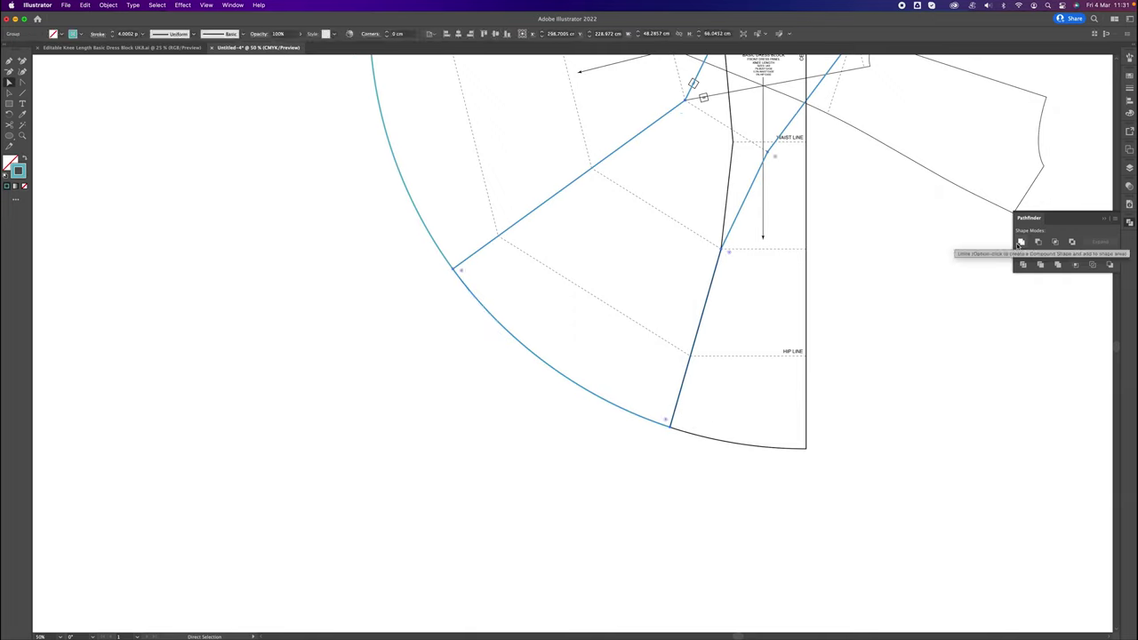
Step: Copy the black 2 pt outline style from the centre front panel onto the side front panel
left_click(23, 114)
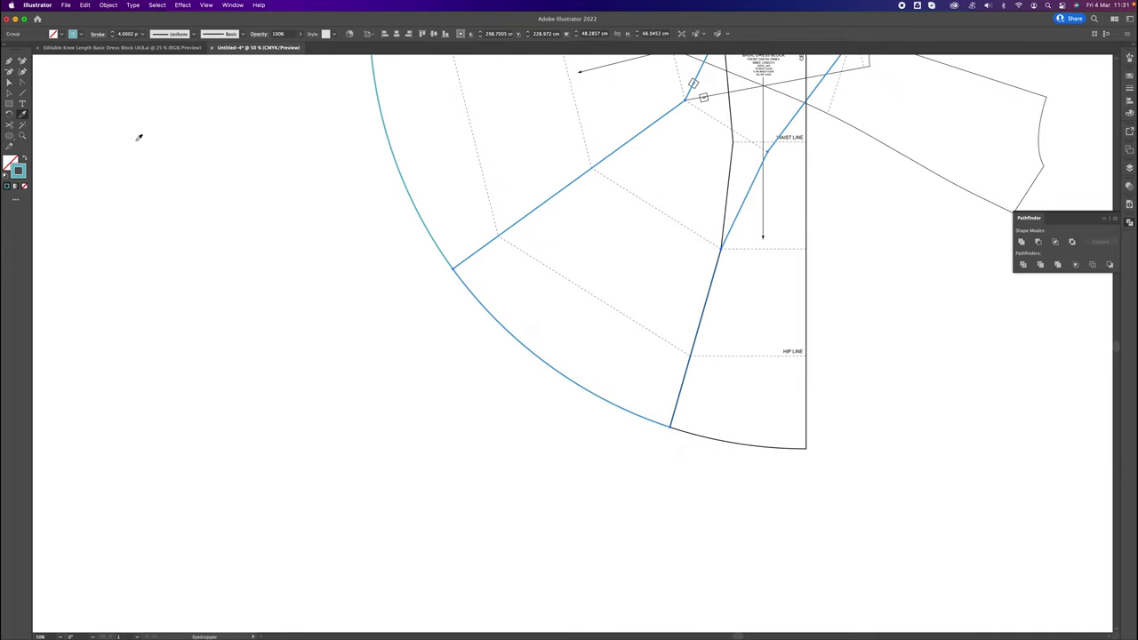
left_click(807, 190)
scroll(623, 338, "up", 5)
scroll(623, 338, "left", 2)
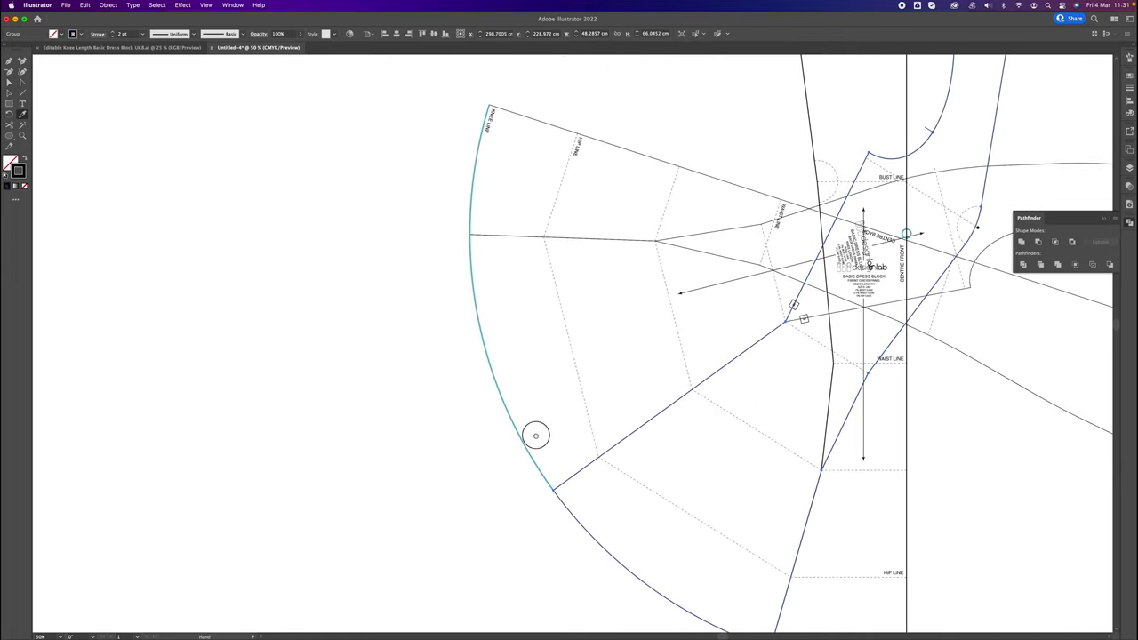
left_click(606, 334, "super")
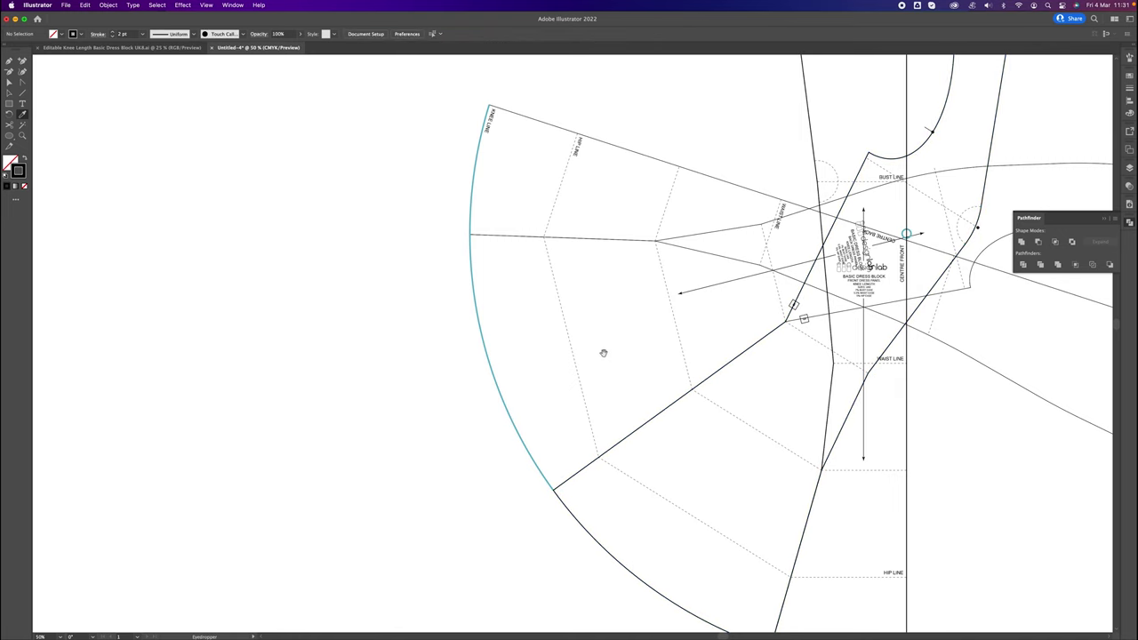
Step: Join the hem arc to the side back panel outline at its lower seam corner and unite them into one shape
left_click_drag(603, 353, 478, 257)
key("a")
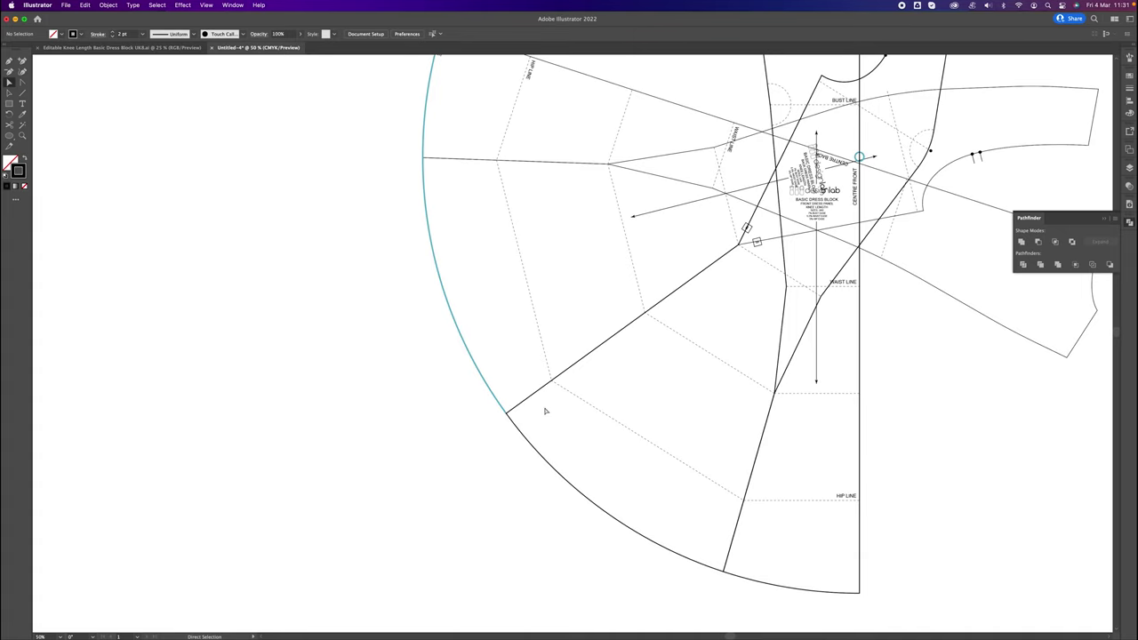
left_click(507, 412)
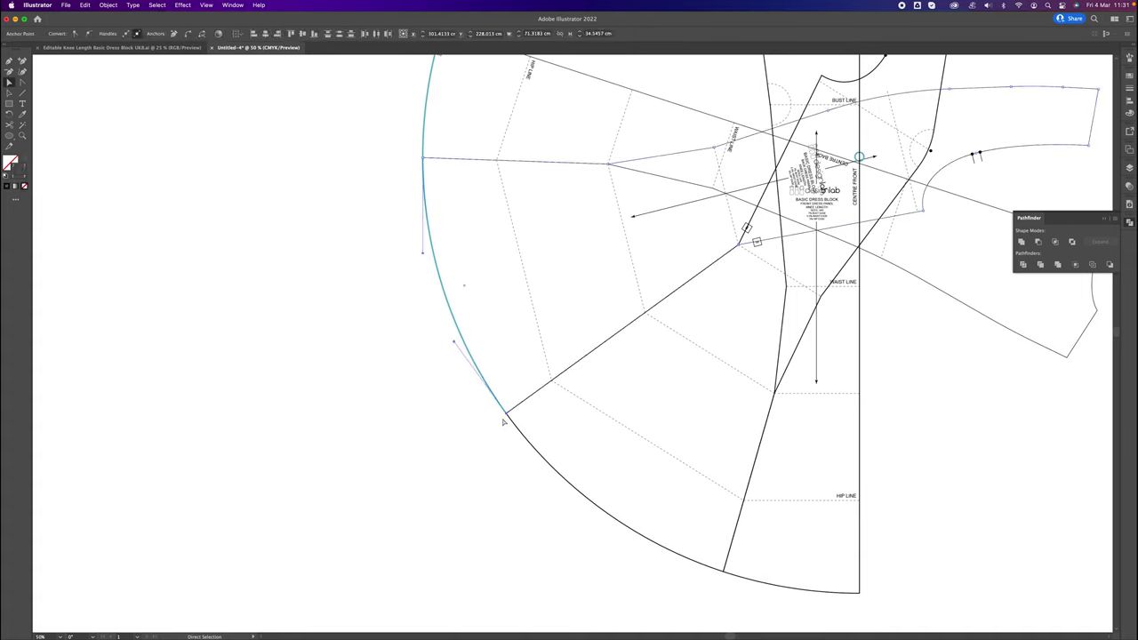
right_click(508, 414)
left_click(520, 503)
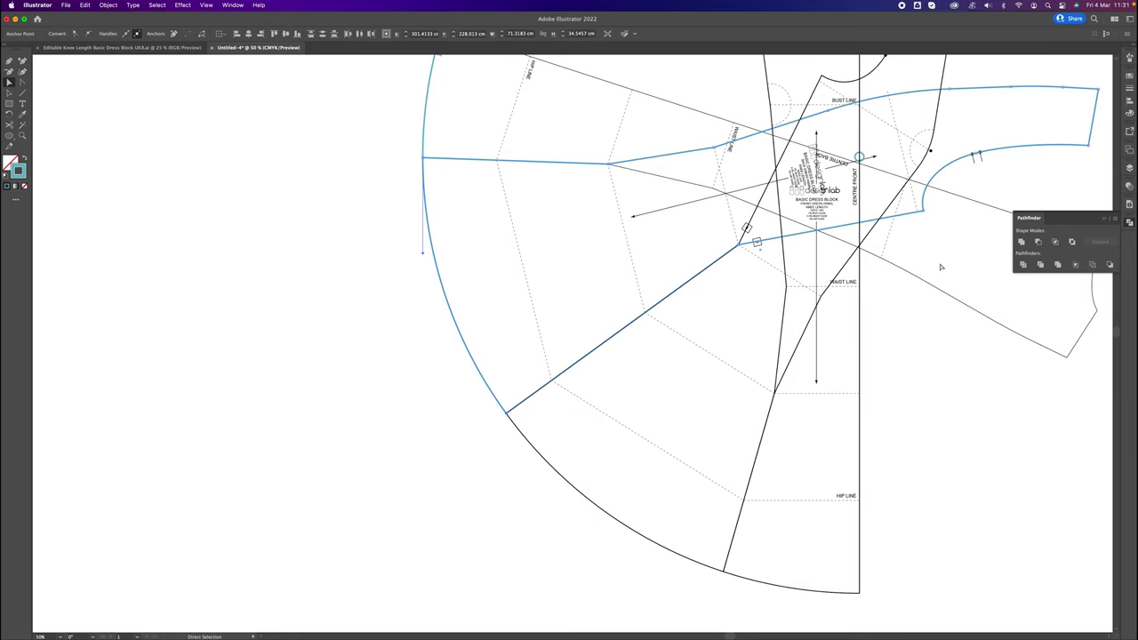
left_click(1020, 242)
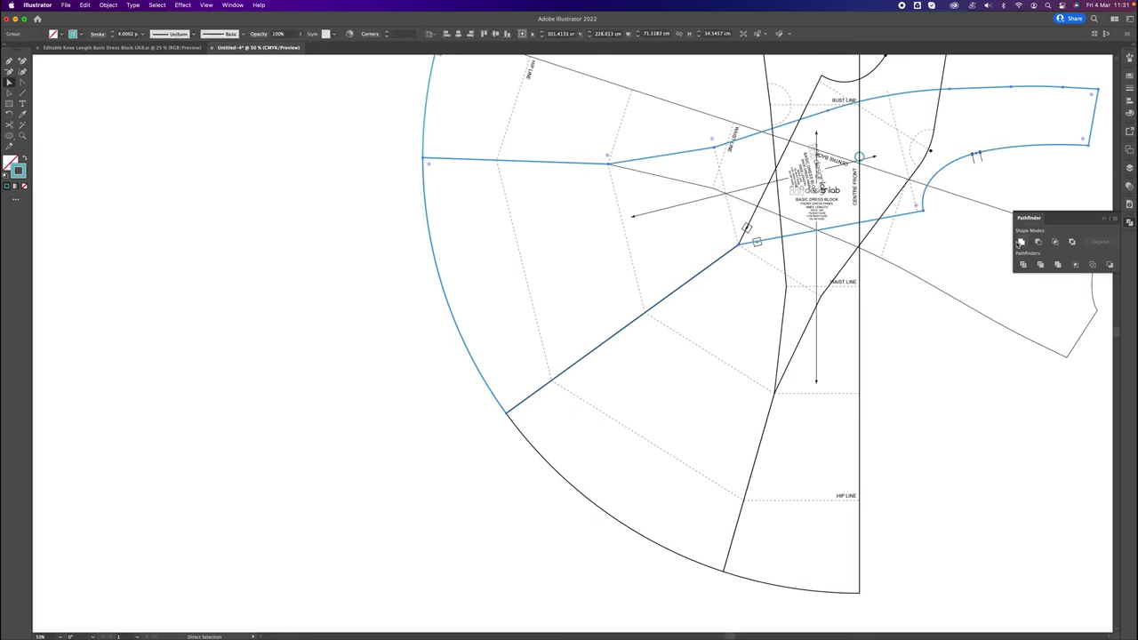
Step: Copy the black 2 pt outline style onto the united side back panel with the Eyedropper
key("i")
left_click(863, 309)
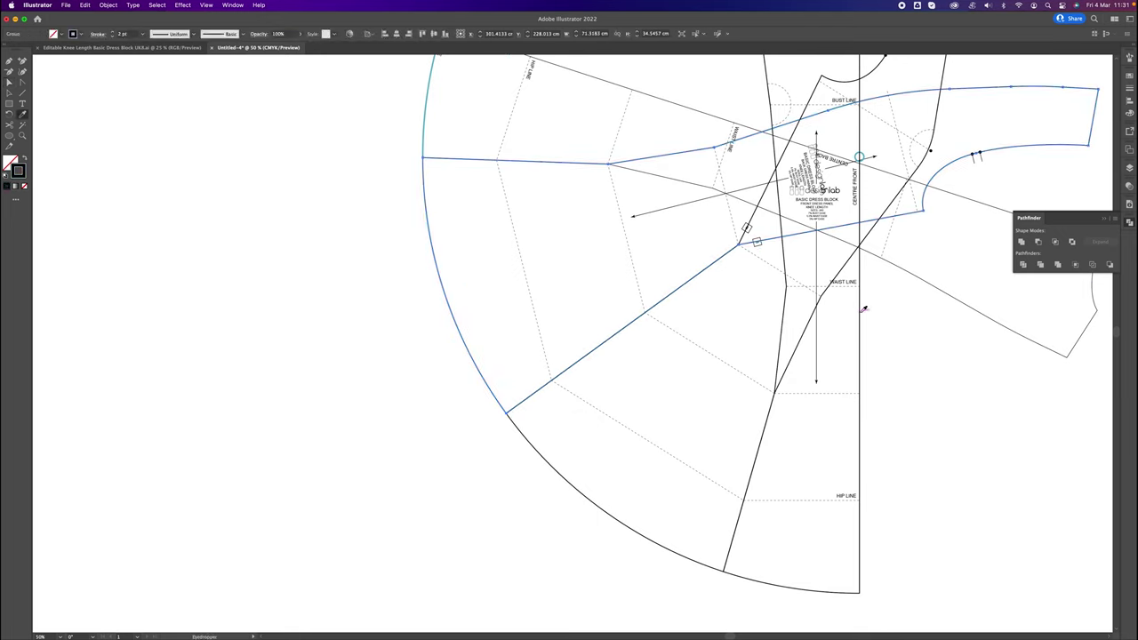
key("super+shift+a")
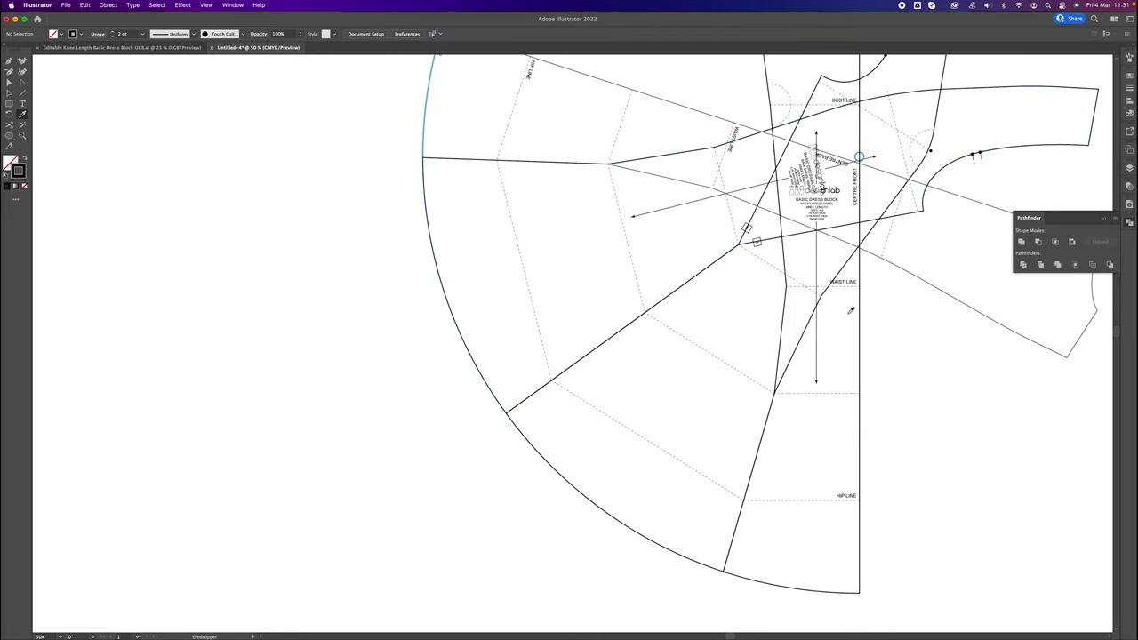
Step: Join the last hem arc to the centre back panel outline and unite them into one shape
left_click_drag(517, 216, 622, 382)
key("v")
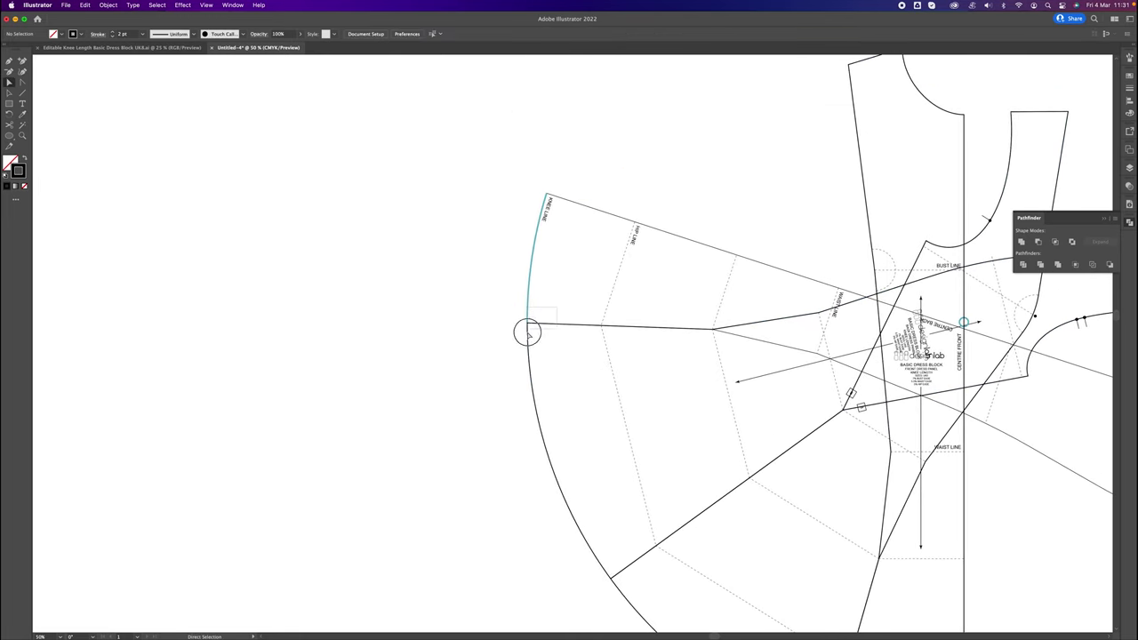
left_click_drag(516, 351, 539, 314)
right_click(544, 309)
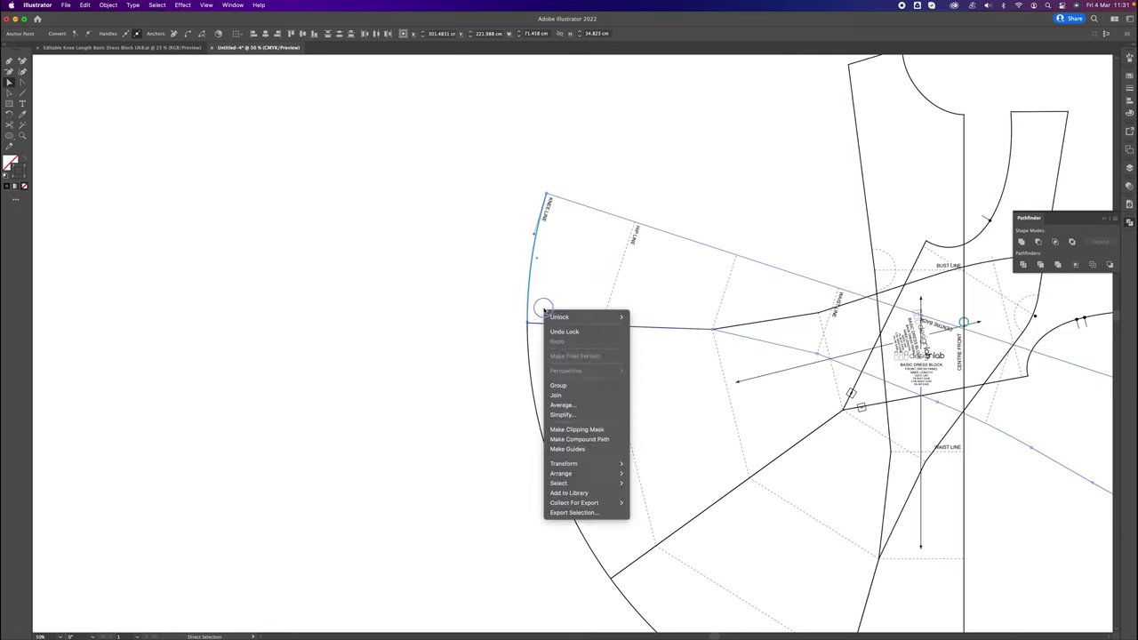
left_click(576, 398)
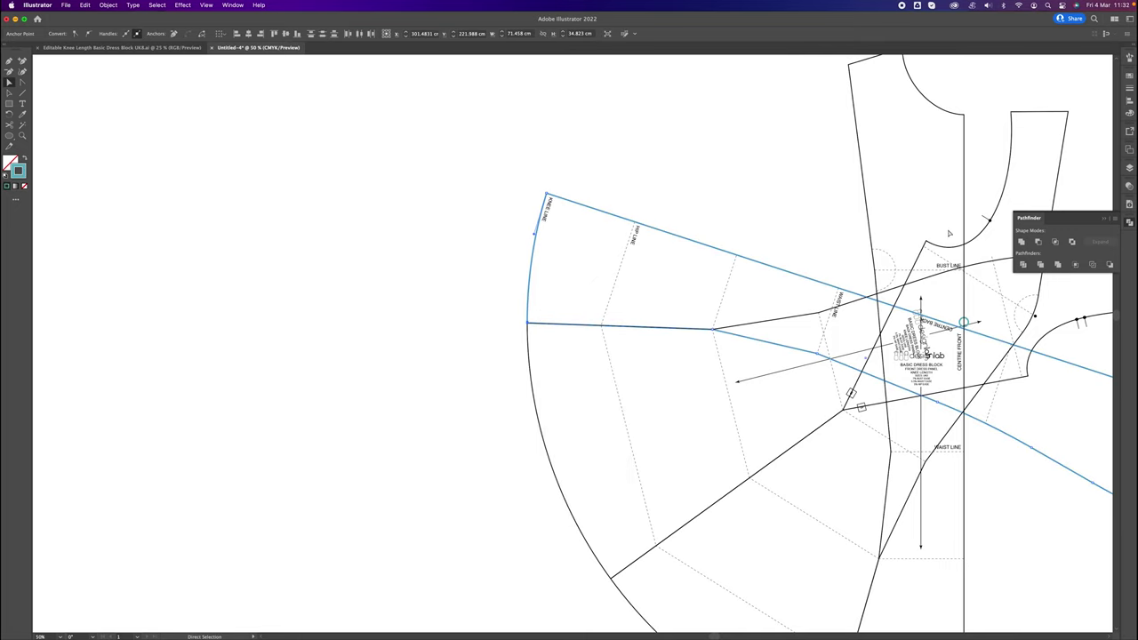
left_click(1021, 241)
Step: Copy the black 2 pt outline style onto the united centre back panel with the Eyedropper
key("i")
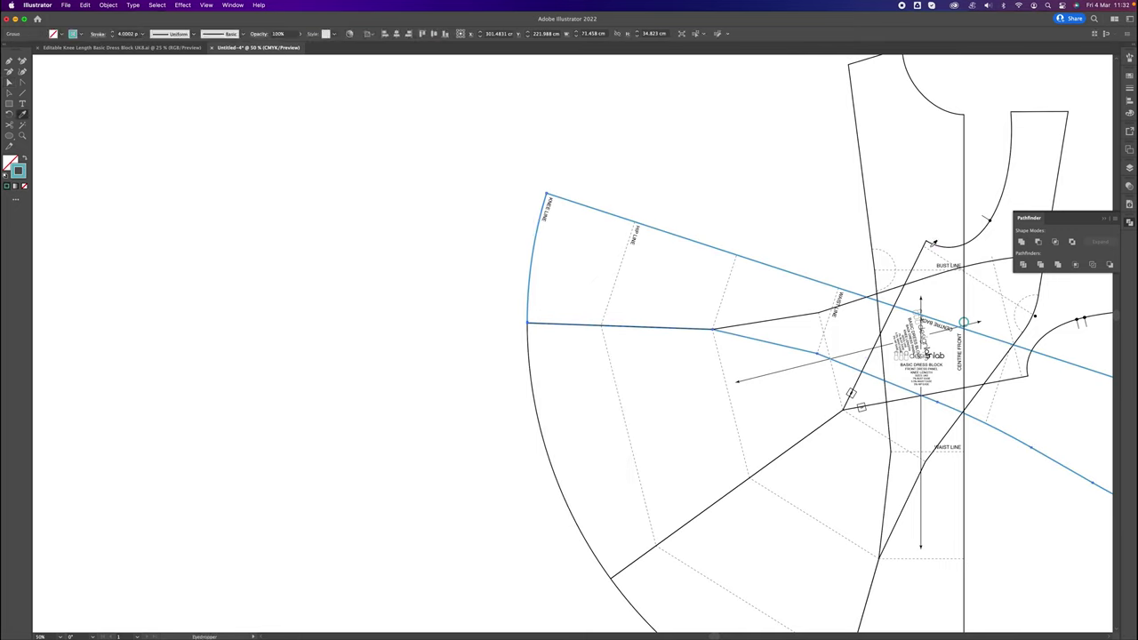
left_click(934, 243)
key("a")
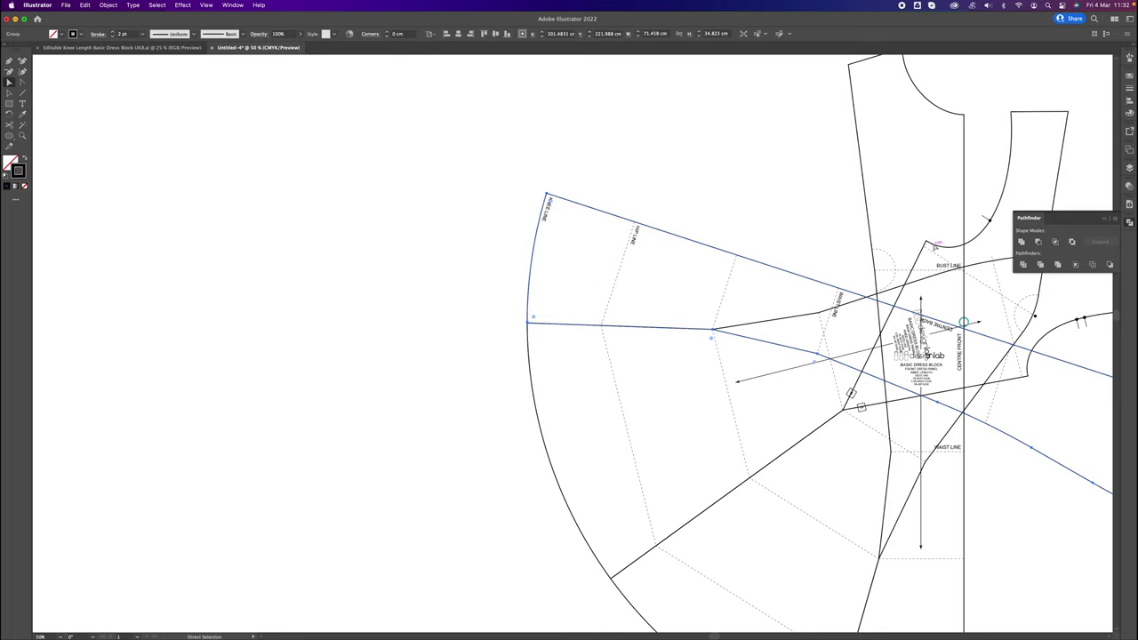
left_click(788, 229)
Step: Unlock all locked artwork in the skirt draft and clear the selection
key("super+minus")
key("super+minus")
scroll(827, 280, "down", 1)
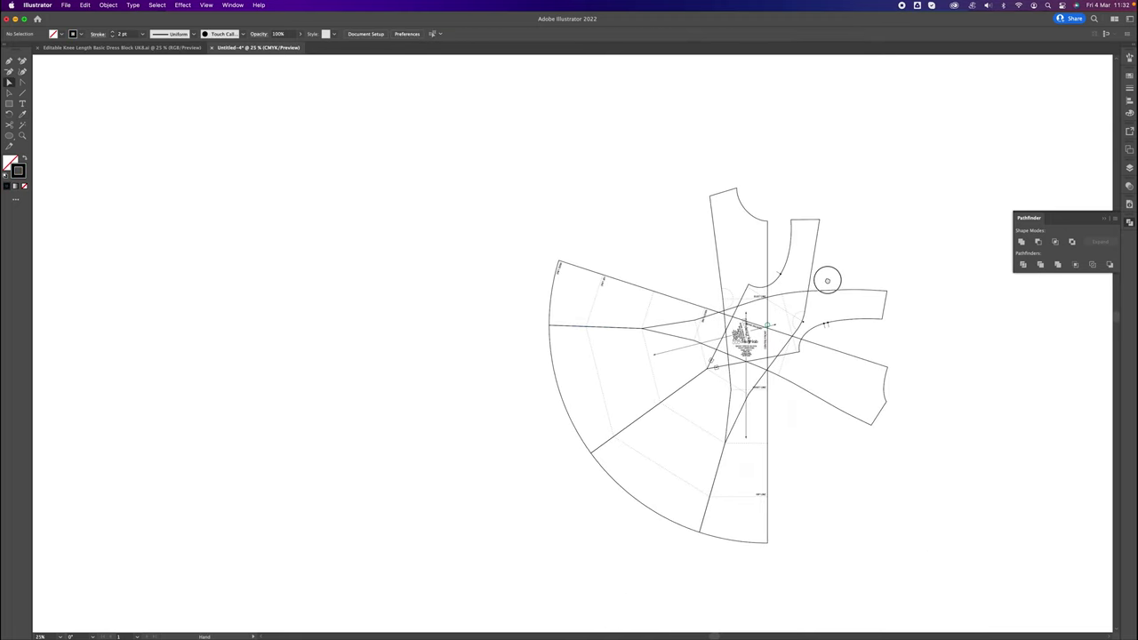
left_click(108, 5)
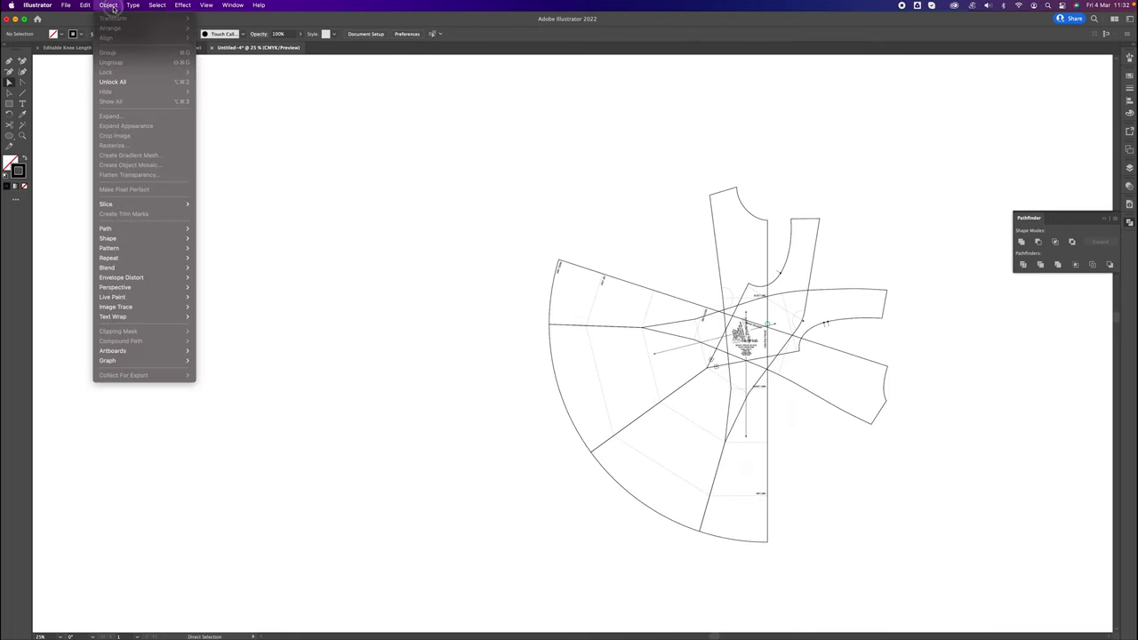
left_click(142, 82)
left_click(797, 418)
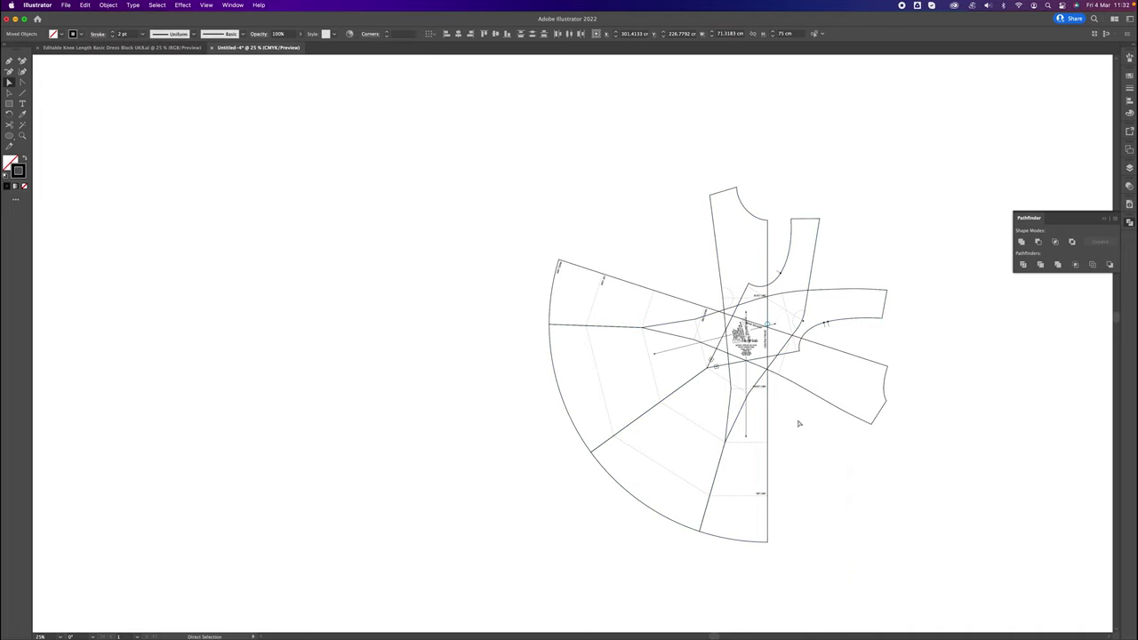
Step: Select the centre back panel outline with its guide lines and labels and group them
key("v")
key("super+=")
left_click_drag(798, 421, 763, 401)
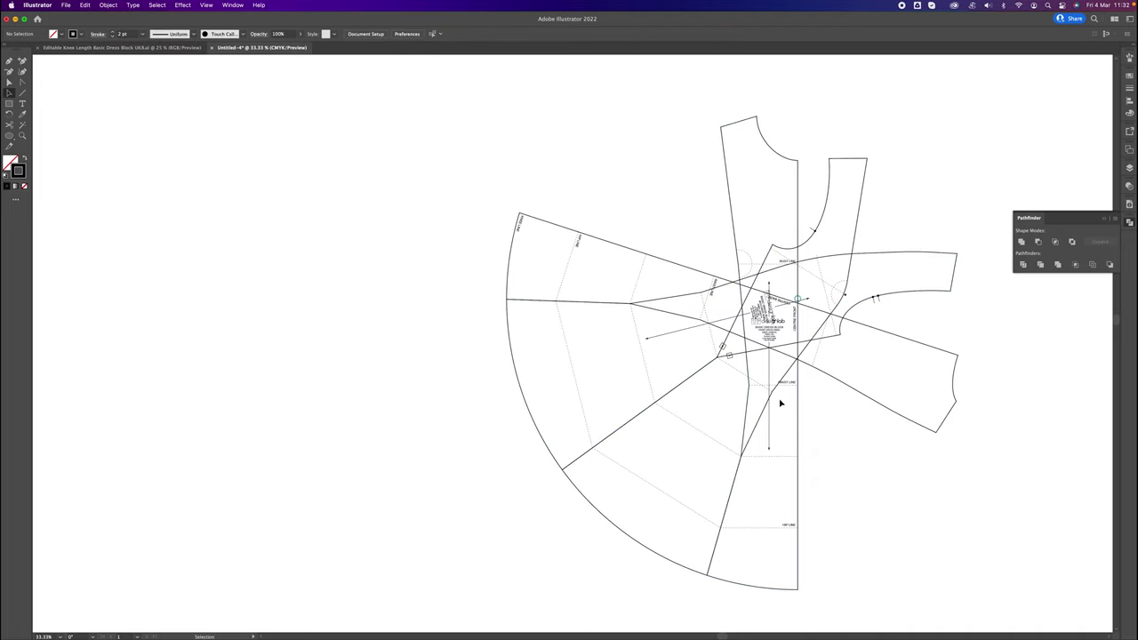
left_click(599, 240)
left_click(649, 249)
left_click(647, 265)
left_click(642, 240)
left_click(646, 257)
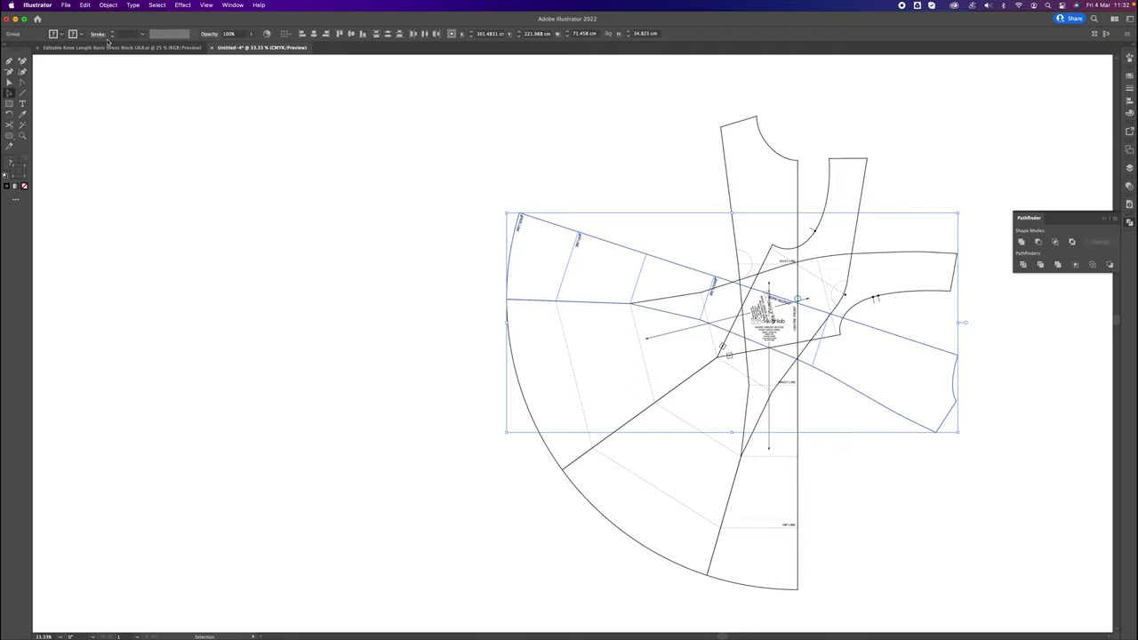
left_click(108, 6)
left_click(122, 51)
Step: Move the grouped centre back panel off the overlapping draft into the empty area to its left
left_click_drag(620, 236, 150, 330)
key("space")
left_click_drag(362, 298, 435, 246)
left_click_drag(381, 331, 339, 232)
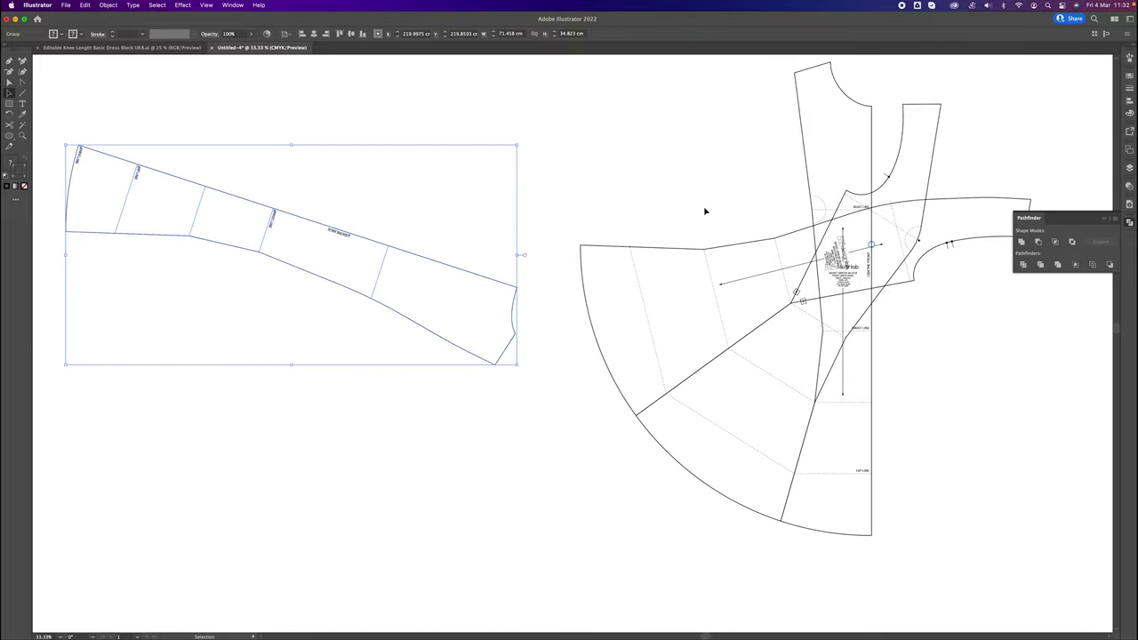
left_click(696, 216)
Step: Move the side back panel and the side front panel over beside the centre back panel, away from the centre front
left_click(750, 324)
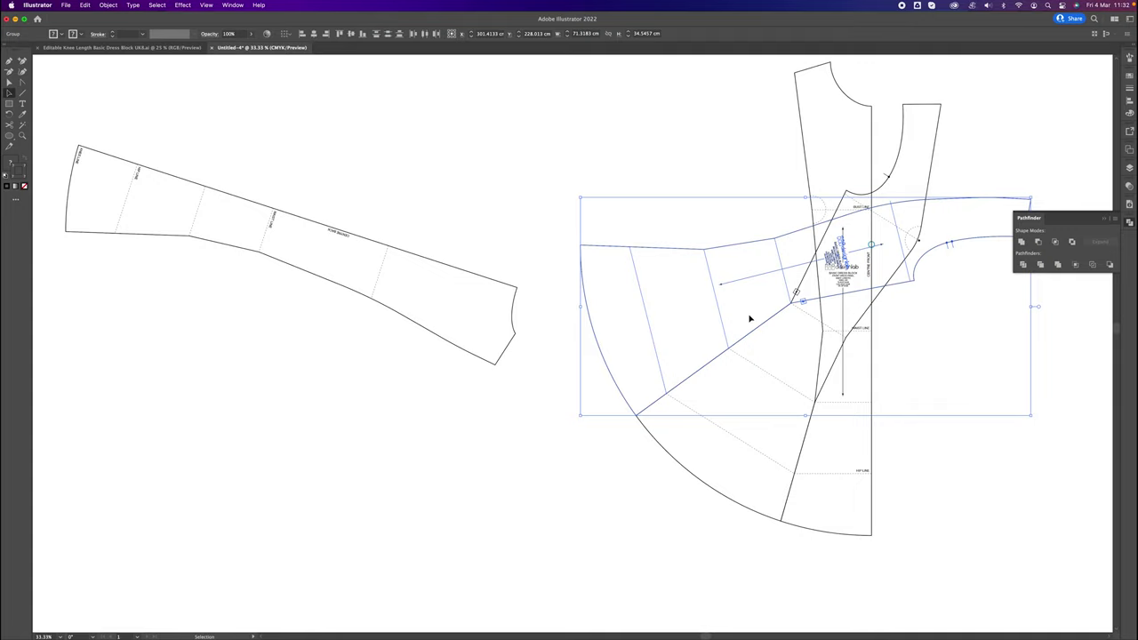
left_click_drag(731, 249, 218, 234)
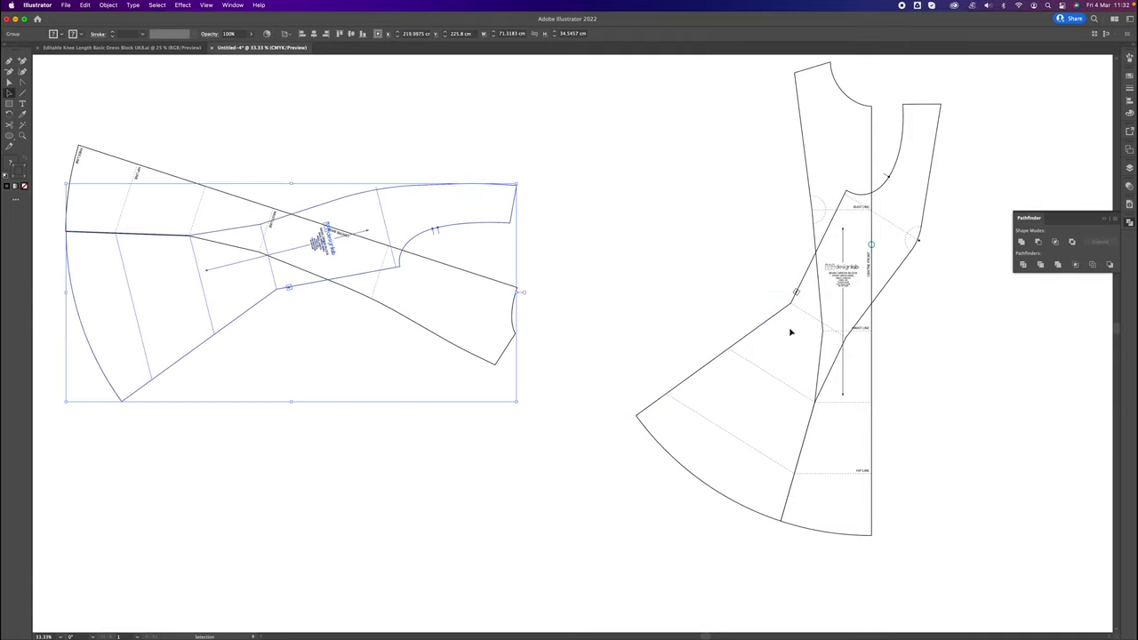
left_click(814, 330)
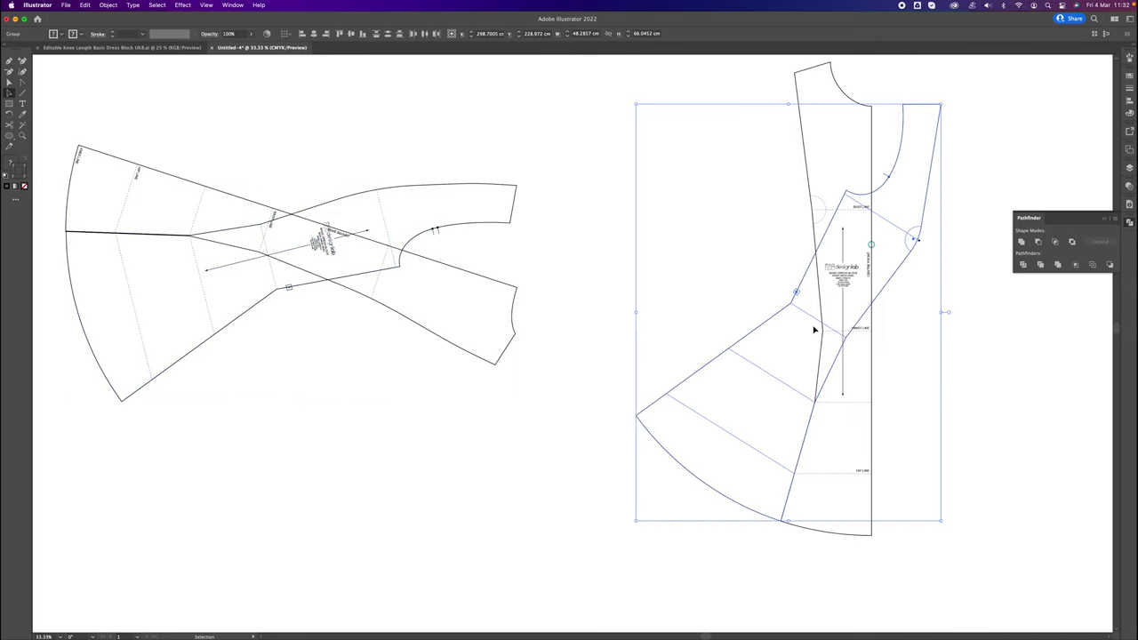
left_click_drag(795, 305, 313, 358)
Step: Select all parts of the centre front panel and move them closer to the other panels, leaving it separate
left_click_drag(738, 182, 930, 405)
left_click_drag(843, 269, 631, 328)
left_click(732, 290)
Step: Delete the small teal circle on the centre front line and move the centre front panel farther from the other panels
key("a")
left_click(660, 304)
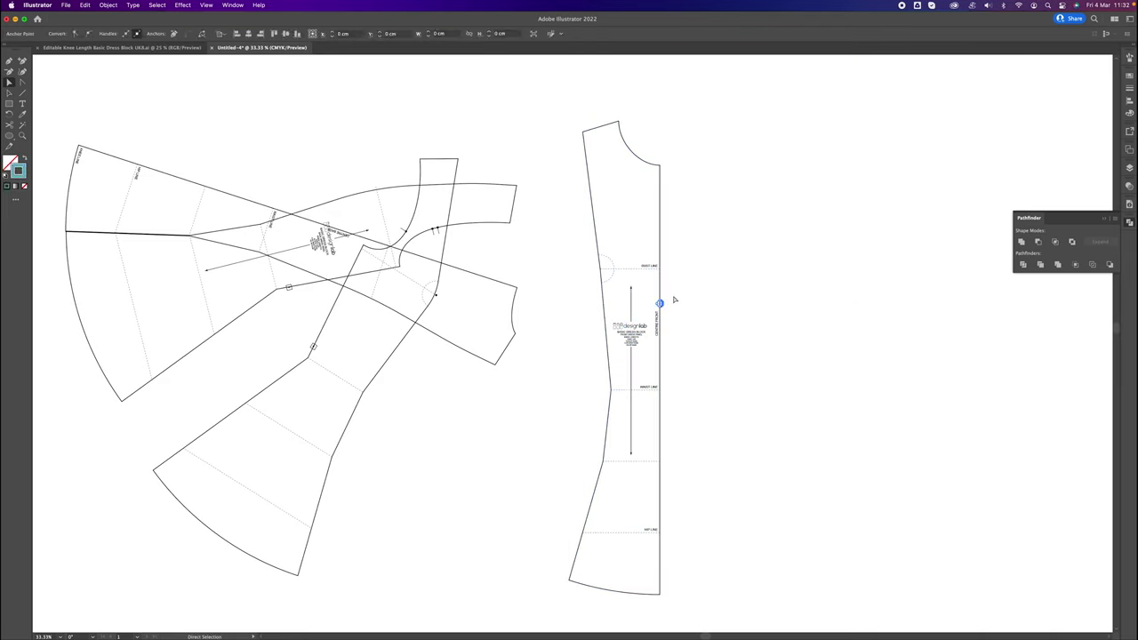
left_click(674, 300)
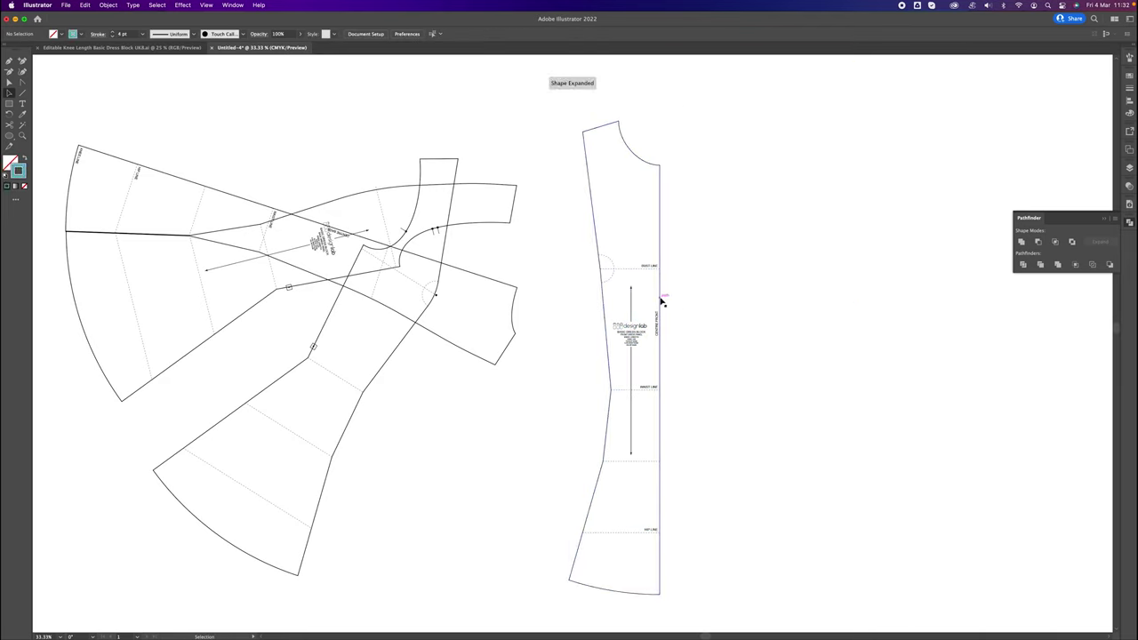
left_click_drag(665, 301, 810, 265)
Step: Draw a horizontal teal 4 pt line along the centre front panel's waist line, extending across the other panels
key("backslash")
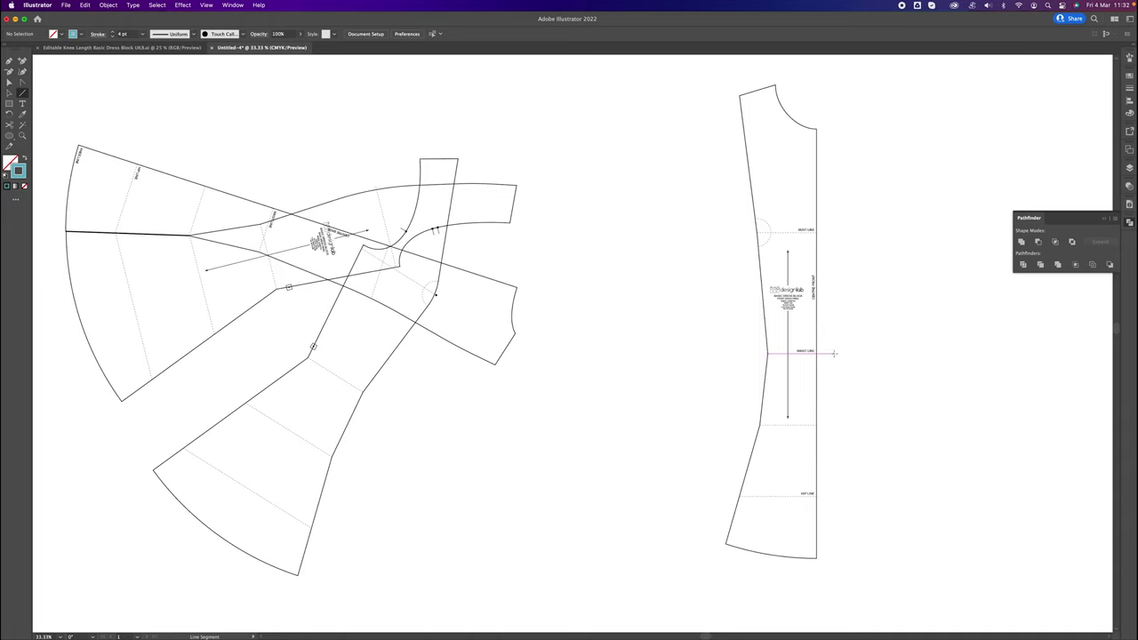
mouse_move(840, 354)
left_mouse_down()
mouse_move(516, 381)
mouse_move(125, 372)
mouse_move(126, 388)
left_mouse_up()
key("v")
left_click(606, 305)
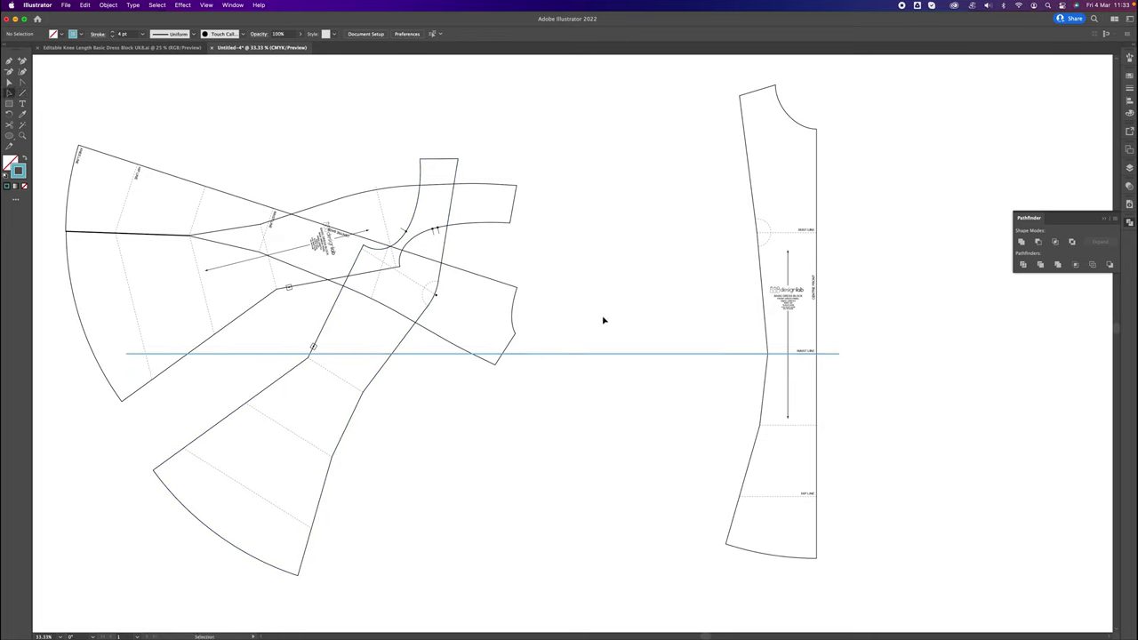
Step: Move the side front panel's waist point onto the teal line, rotate its waist level and place the panel beside the centre front panel
left_click_drag(364, 395, 739, 355)
key("super+=")
key("super+=")
left_click_drag(687, 394, 690, 397)
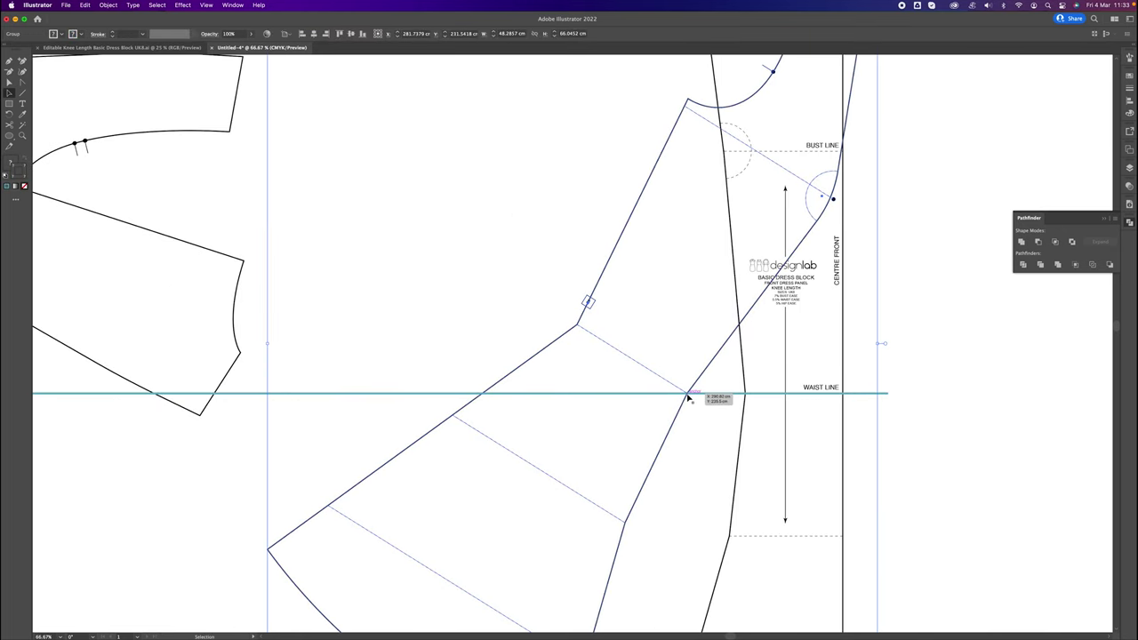
key("r")
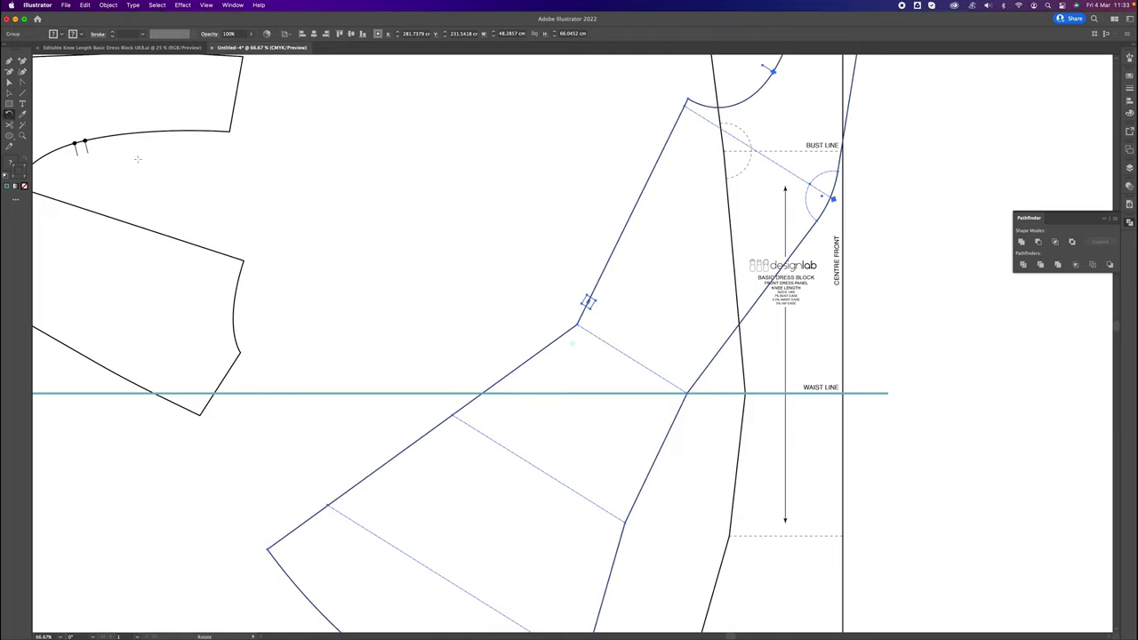
left_click_drag(613, 350, 603, 394)
key("v")
left_click(453, 362)
left_click_drag(399, 360, 723, 356)
Step: Move the side back panel's waist point onto the teal line and rotate the panel upright so its waist lies along that line
left_click_drag(368, 196, 815, 177)
scroll(542, 250, "right", 3)
scroll(541, 250, "down", 1)
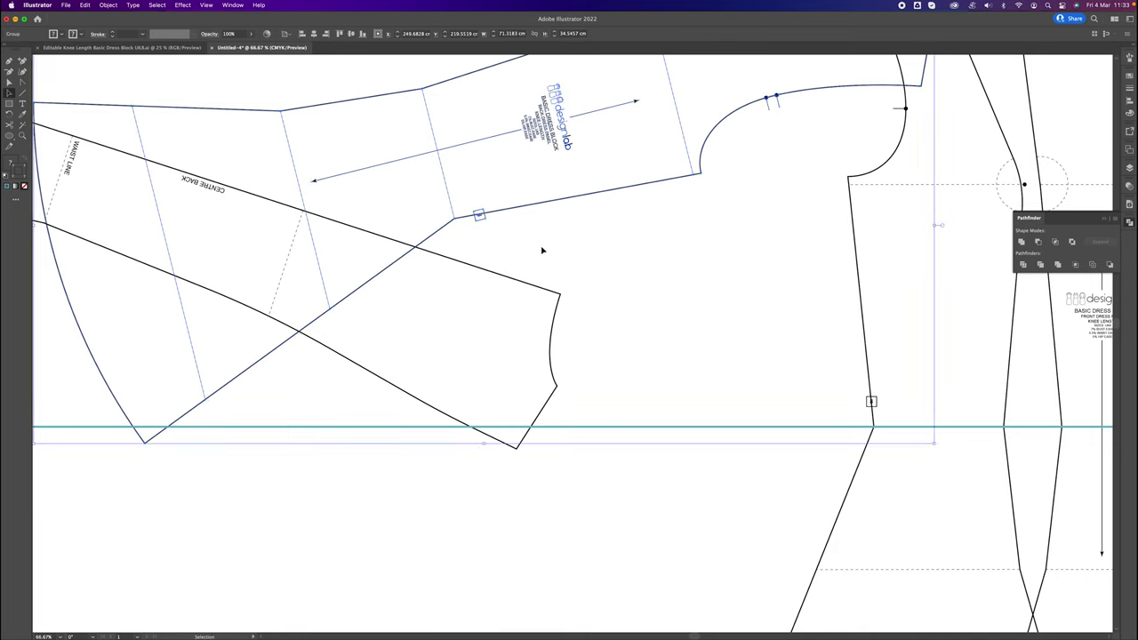
left_click(541, 250)
left_click_drag(455, 218, 832, 427)
key("r")
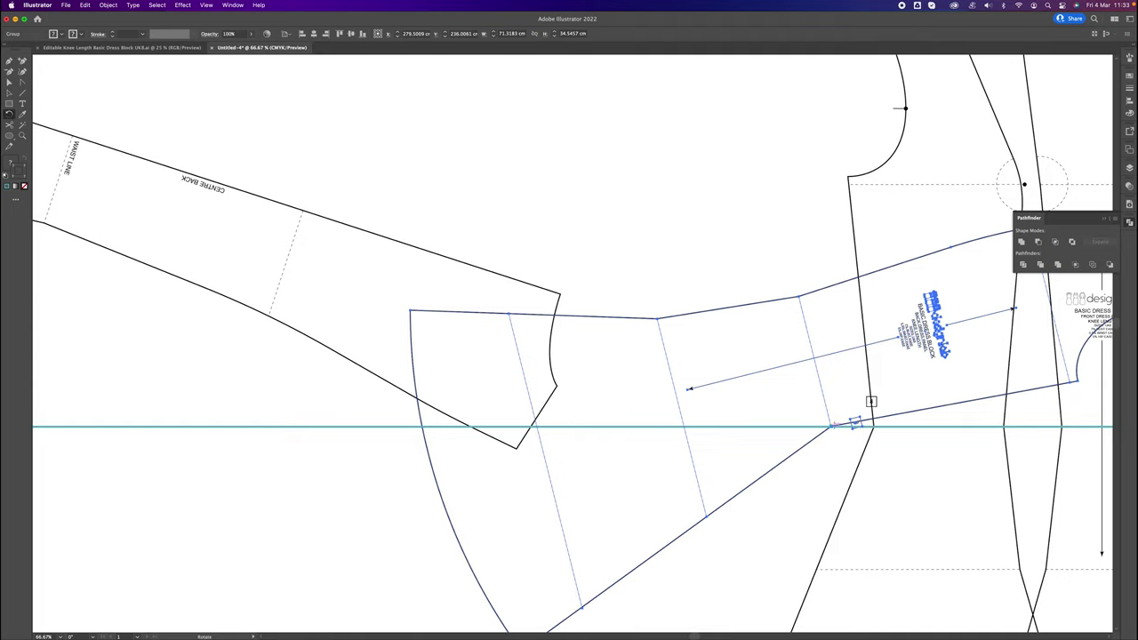
left_click_drag(799, 296, 718, 428)
key("v")
Step: Move the centre back panel's waist point onto the teal line and rotate the panel upright so its waist lies along that line
left_click_drag(631, 318, 725, 261)
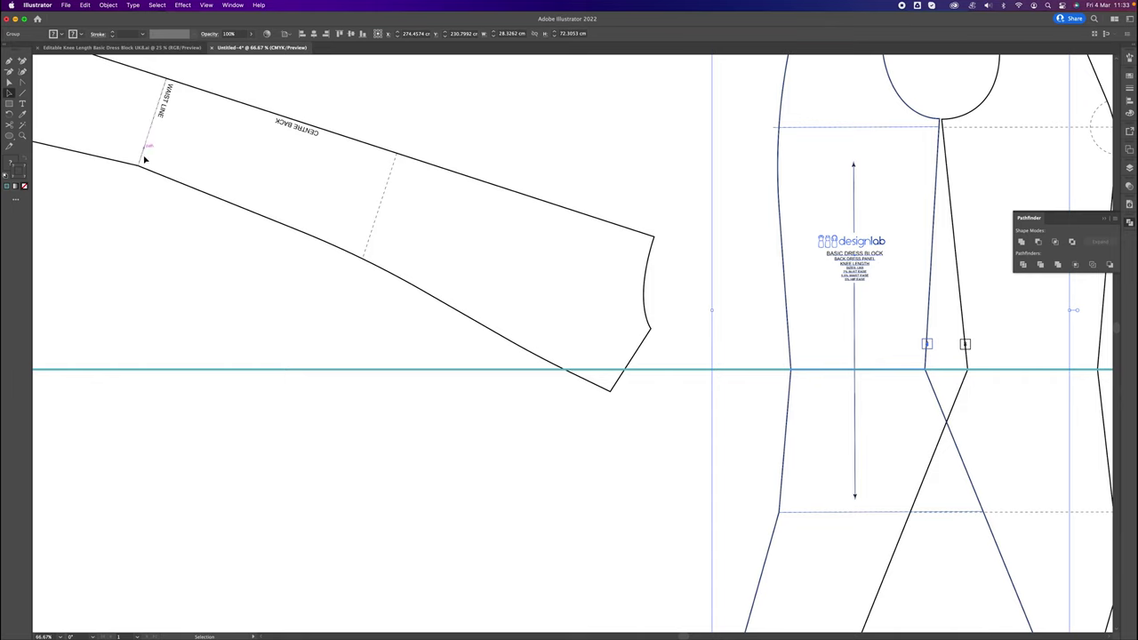
left_click(137, 167)
left_click_drag(138, 168, 708, 372)
key("r")
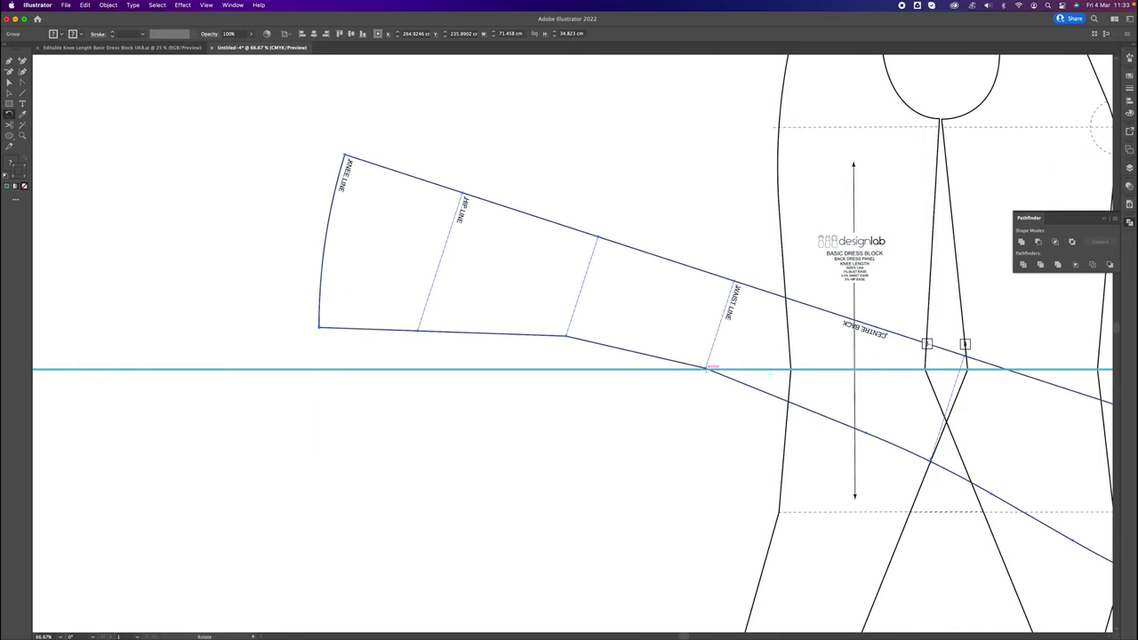
left_click_drag(738, 292, 618, 372)
key("super+minus")
key("super+minus")
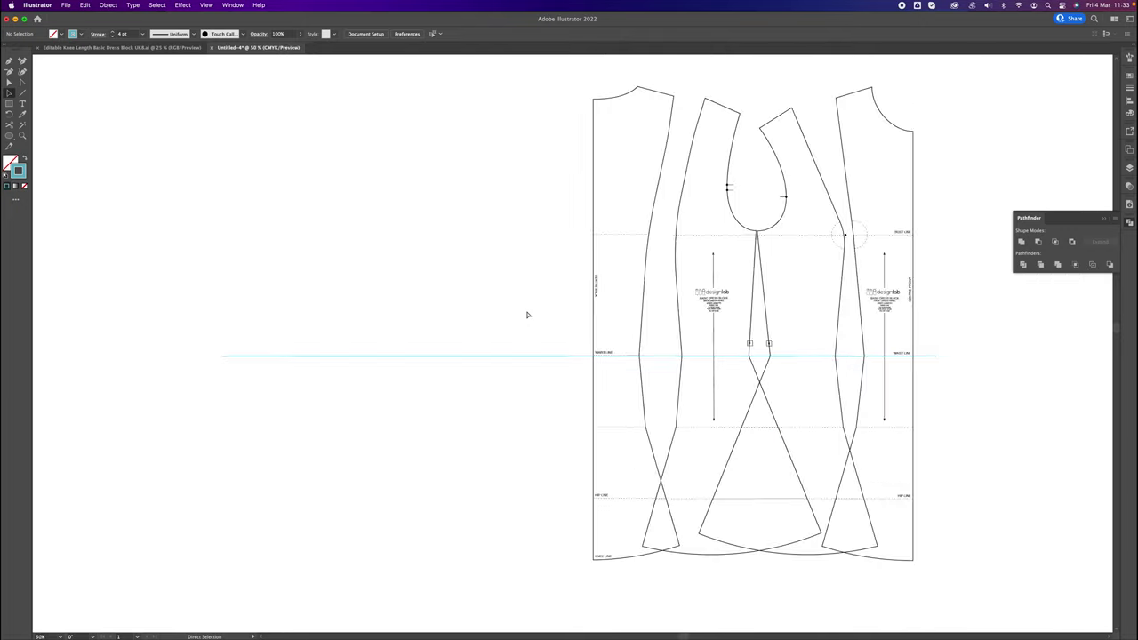
left_click_drag(528, 314, 537, 315)
left_click_drag(650, 305, 480, 314)
key("super+z")
key("super+shift+a")
Step: Spread the dress panels apart horizontally along the teal waist line so their flared skirt sections no longer overlap
left_click_drag(601, 318, 380, 321)
left_click_drag(683, 318, 517, 320)
left_click_drag(769, 308, 718, 306)
left_click_drag(870, 305, 889, 303)
left_click(693, 366)
left_click_drag(730, 366, 744, 366)
left_click(662, 306)
key("super+plus")
scroll(653, 302, "left", 3)
scroll(654, 303, "down", 2)
key("a")
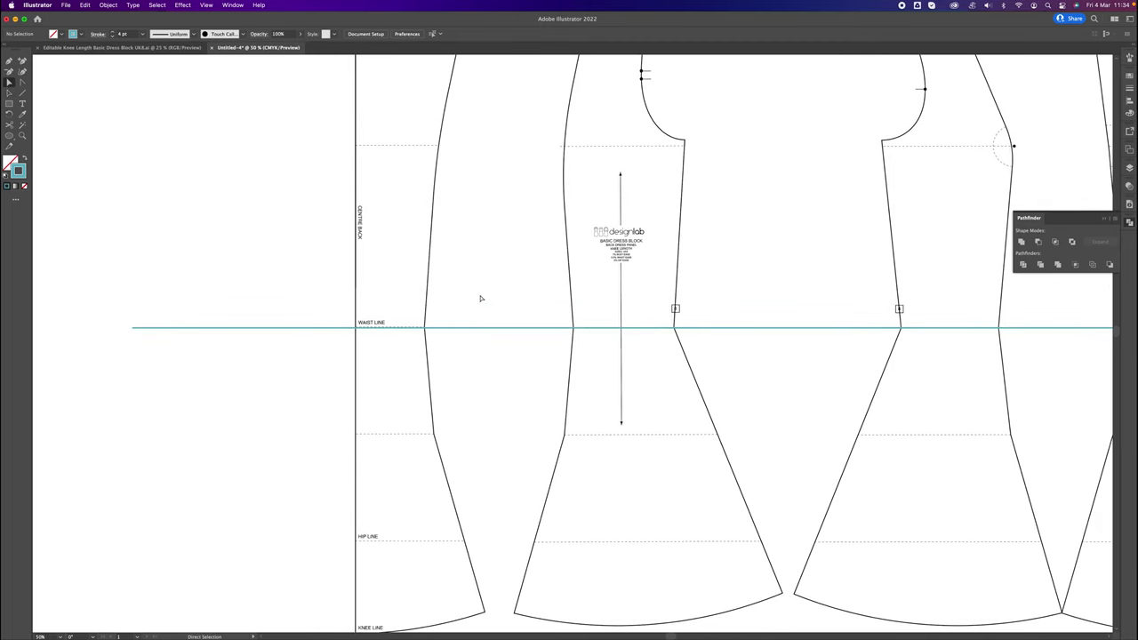
left_click_drag(481, 298, 508, 365)
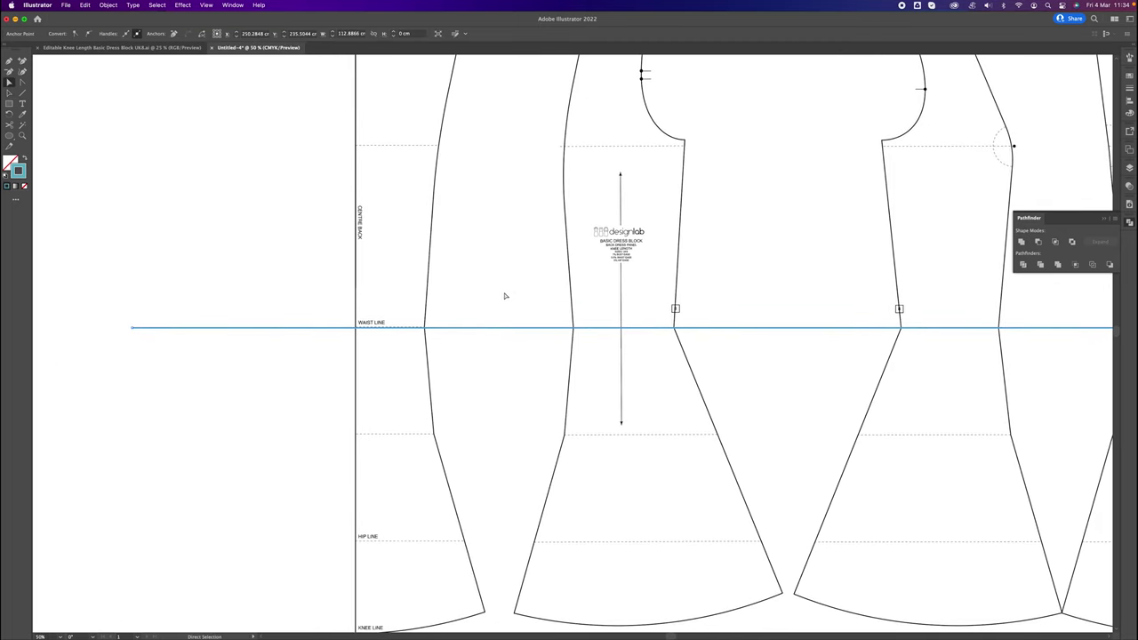
left_click(459, 336)
key("v")
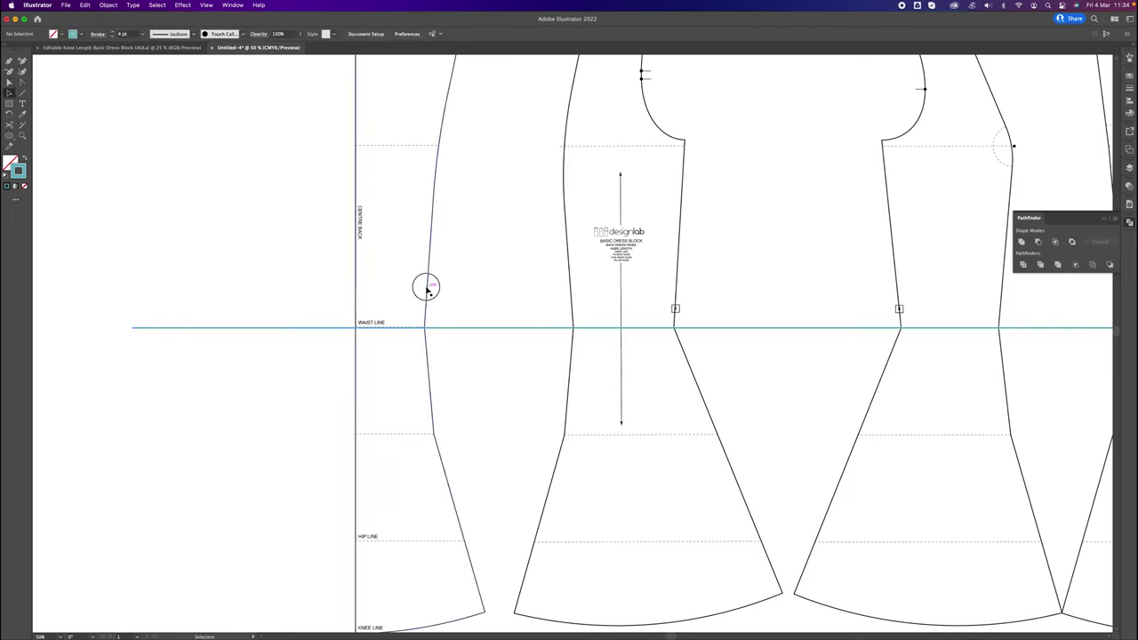
left_click(428, 291)
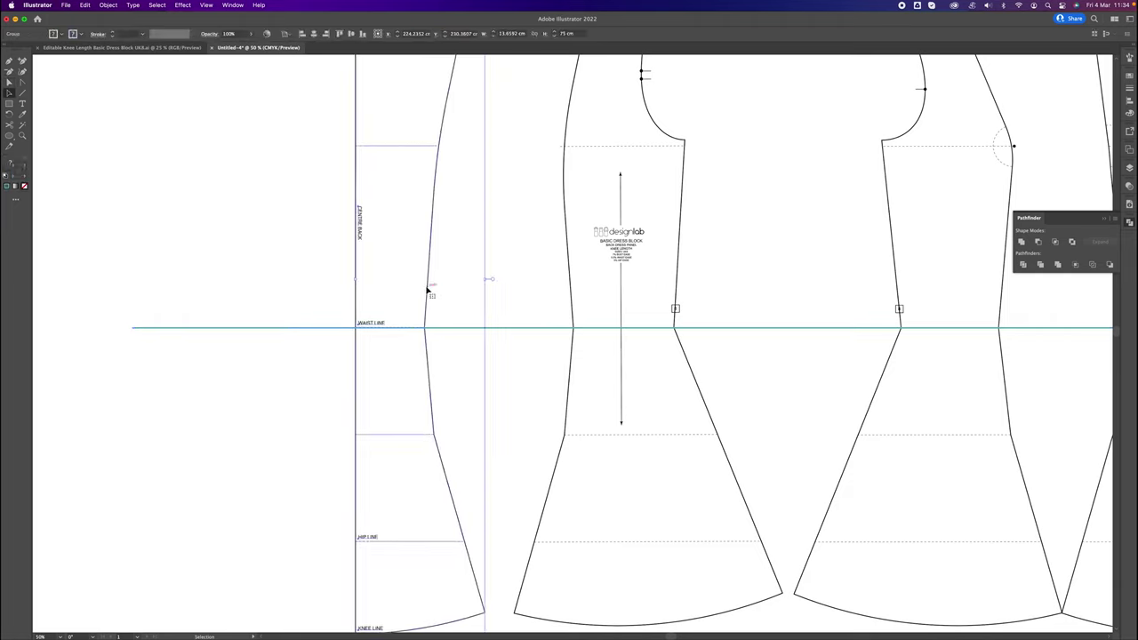
left_click(454, 295)
Step: Create a copy of the teal waist line 3.5 cm above the original
left_click(451, 329)
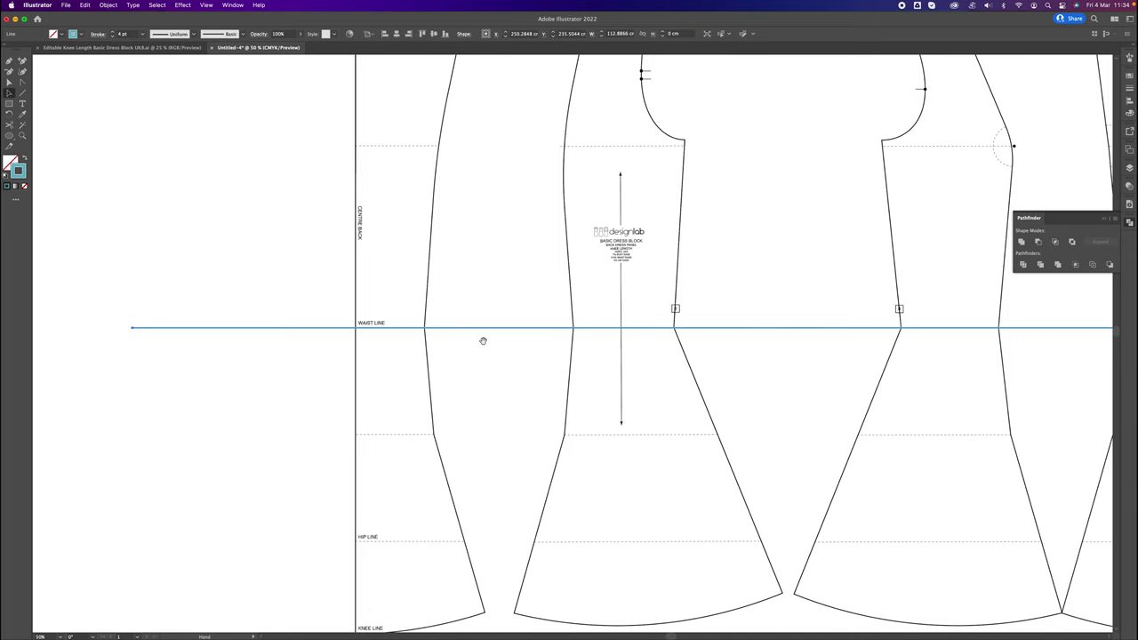
left_click_drag(483, 338, 367, 338)
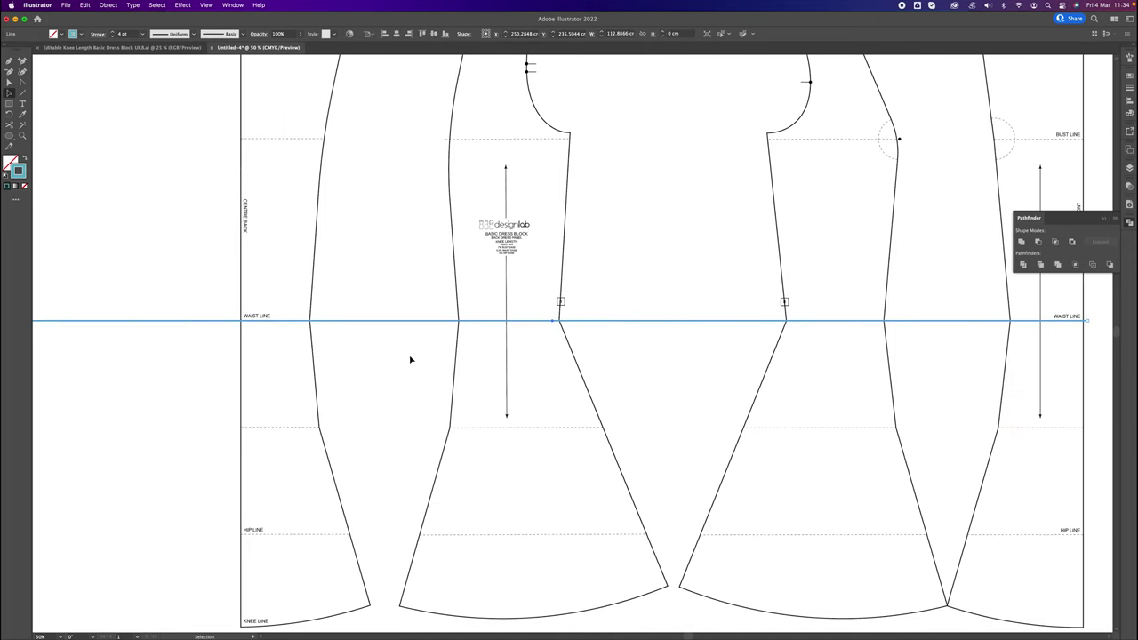
key("Return")
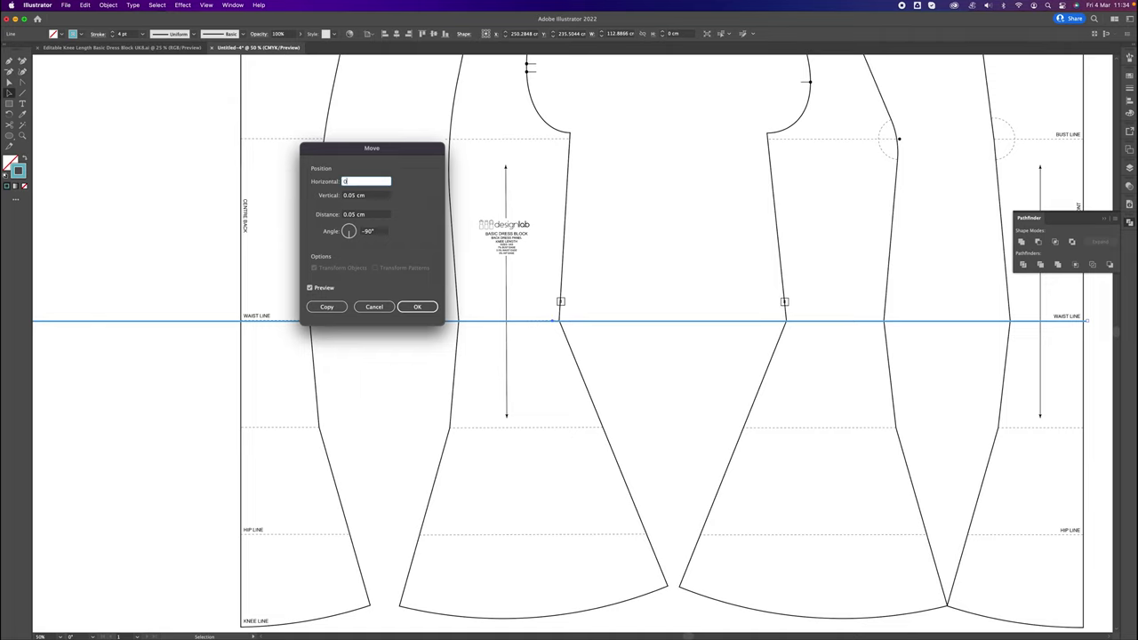
key("Tab")
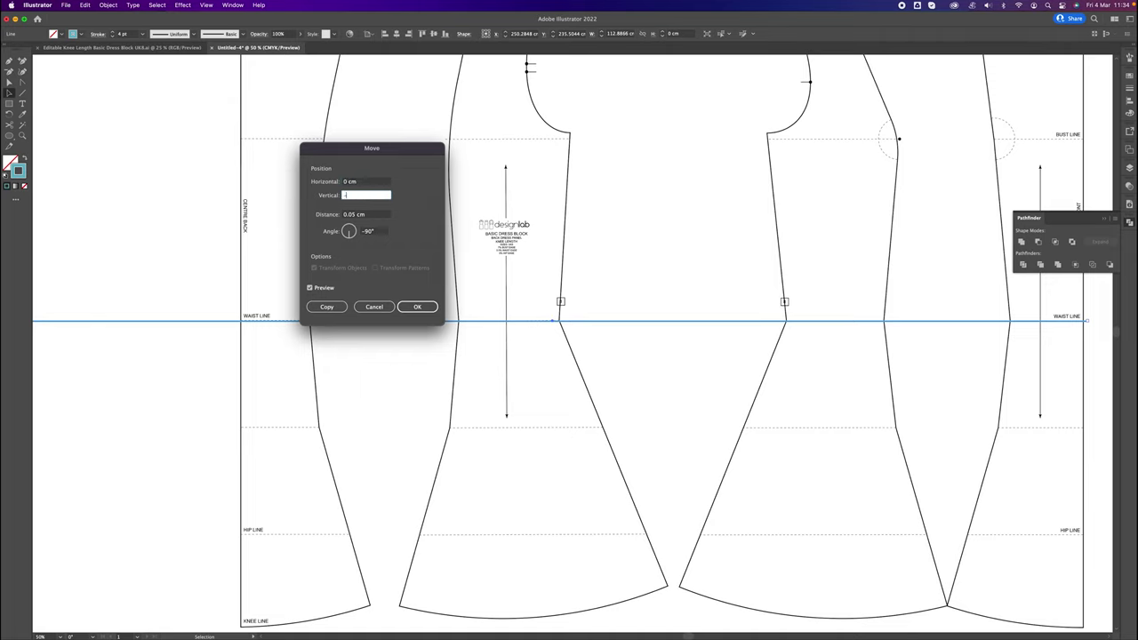
type("-3.5")
left_click(341, 308)
Step: Create another copy of the original teal waist line 3.5 cm below it
left_click(351, 321)
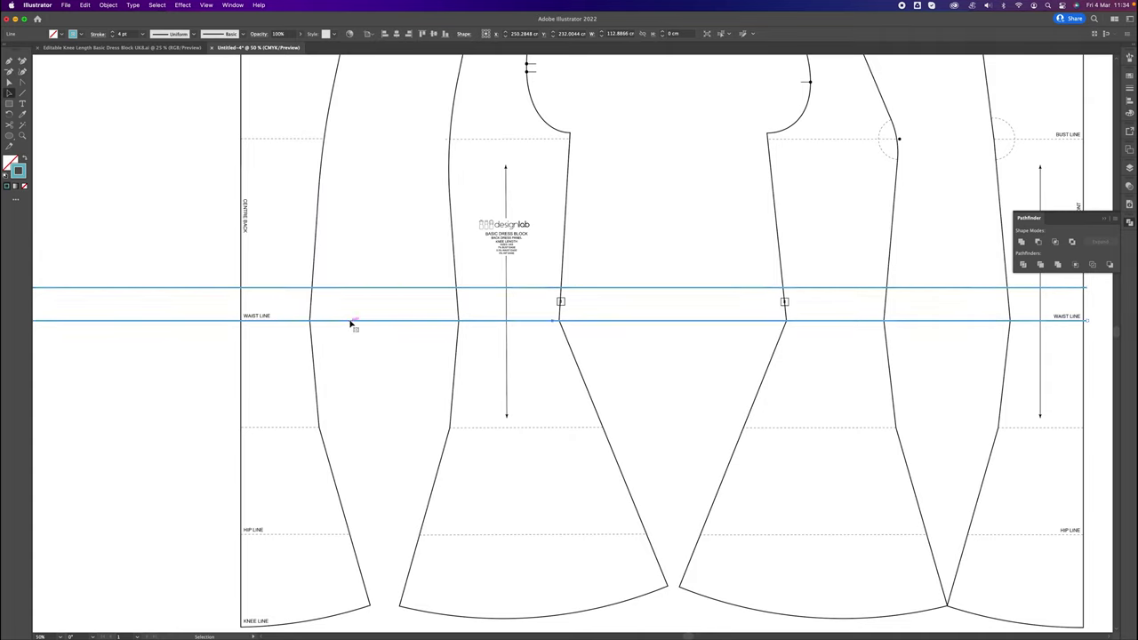
key("Return")
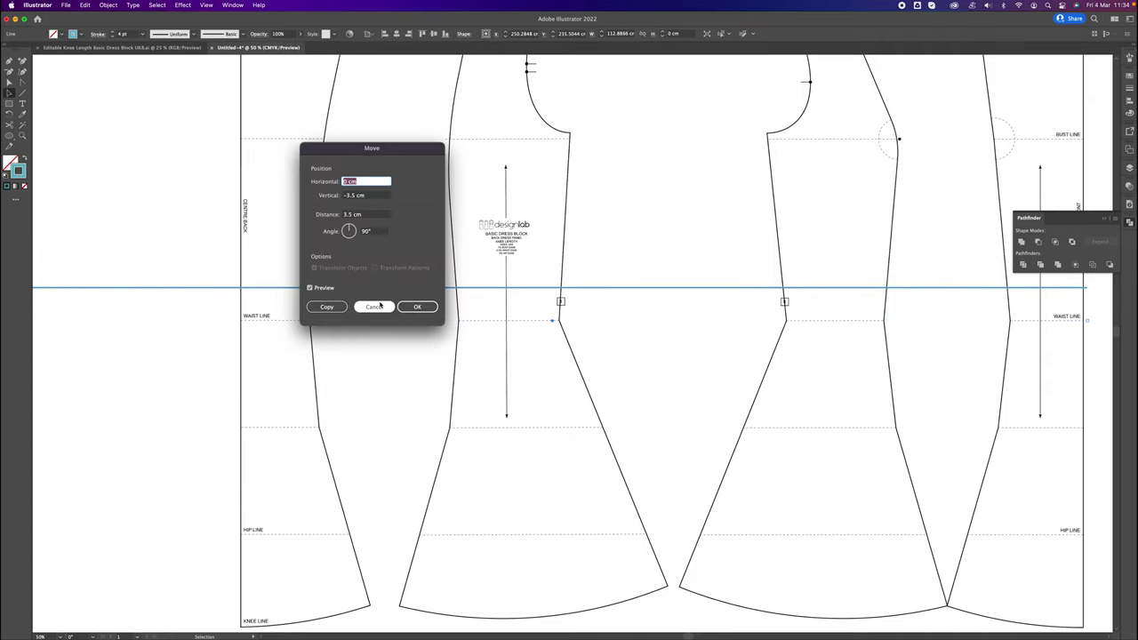
key("Tab")
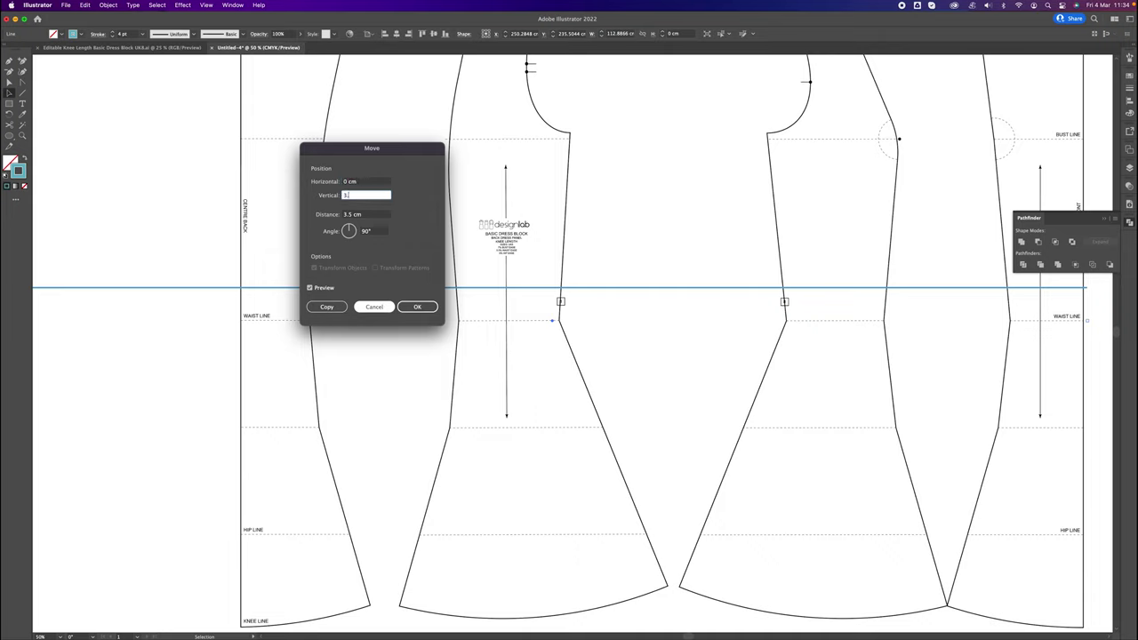
type("3.5")
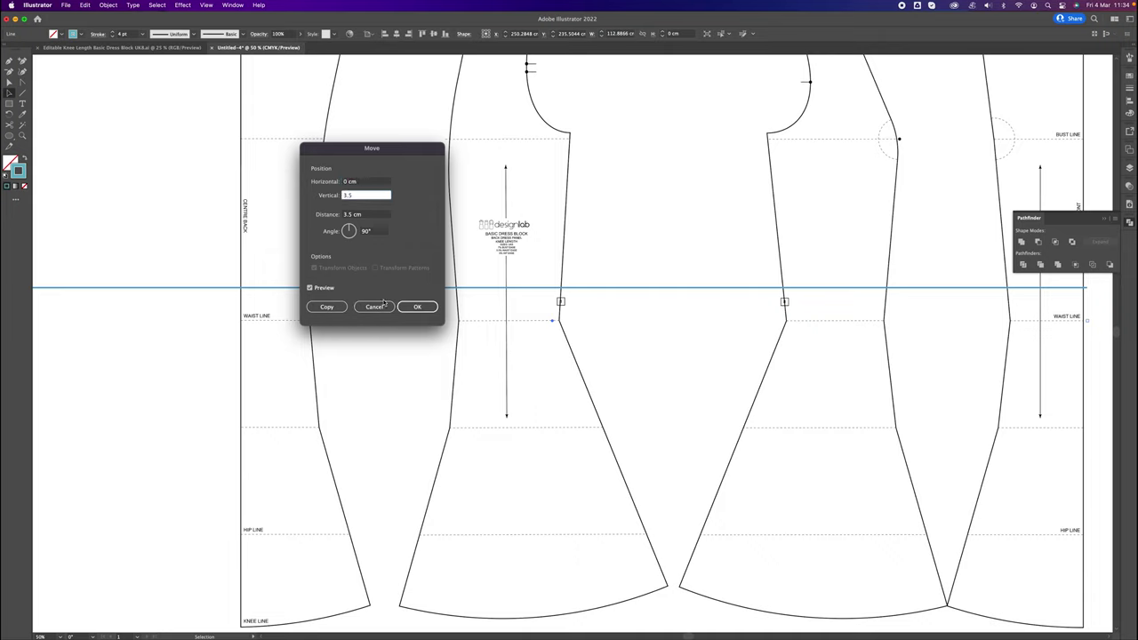
left_click(326, 307)
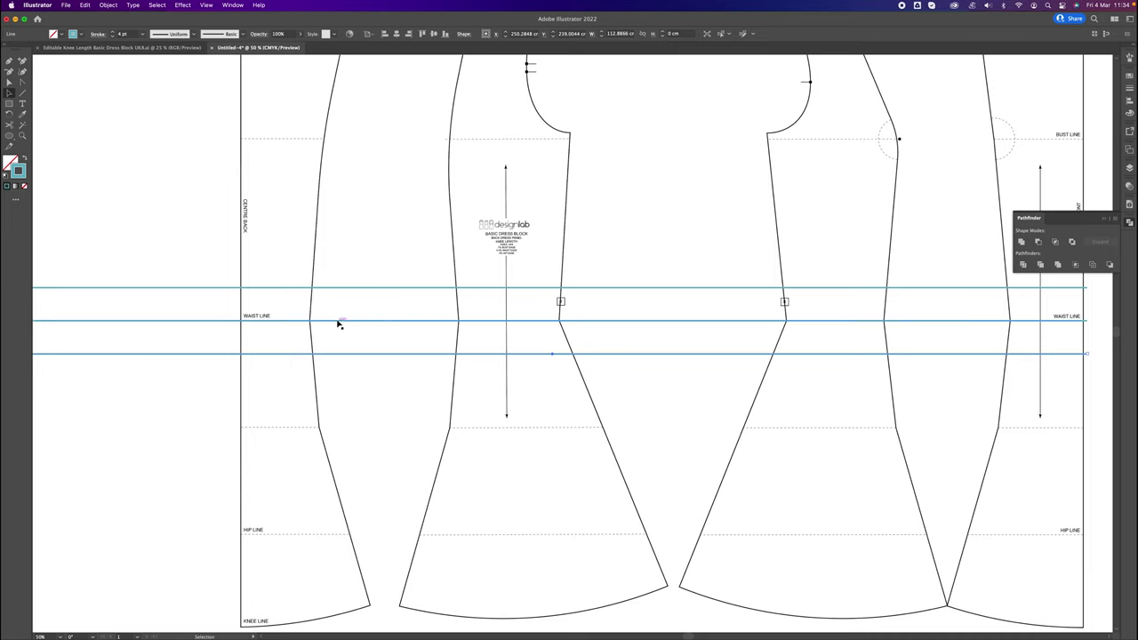
Step: Set the stroke weight of all three teal lines to 2 pt and group them
left_click_drag(408, 270, 379, 389)
left_click_drag(410, 269, 377, 398)
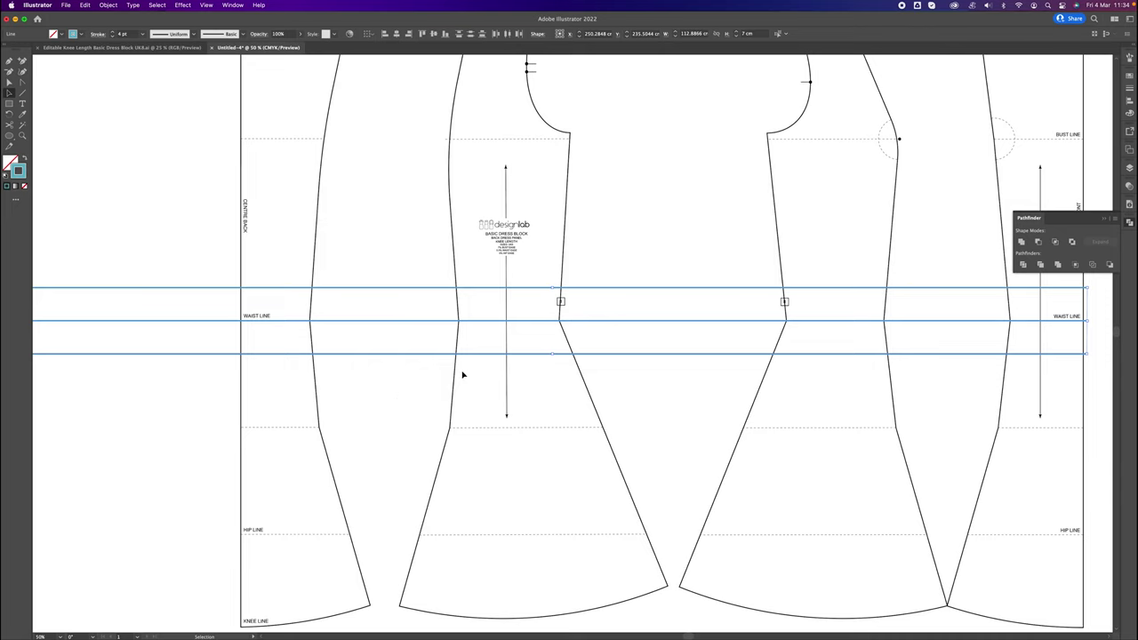
left_click(1130, 90)
left_click(1050, 88)
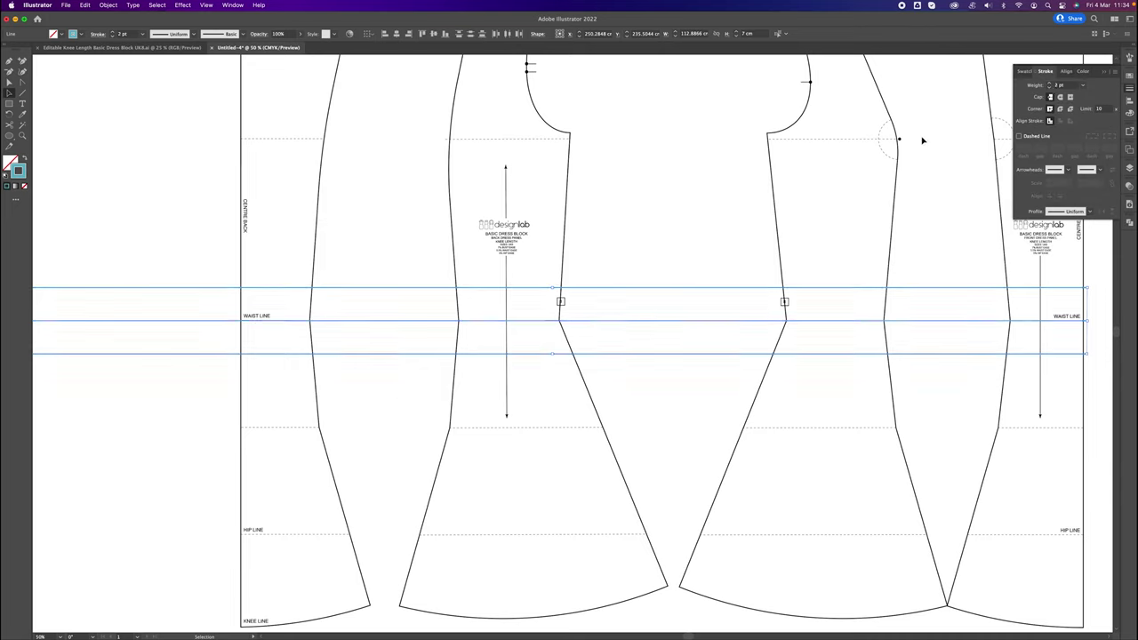
left_click(108, 5)
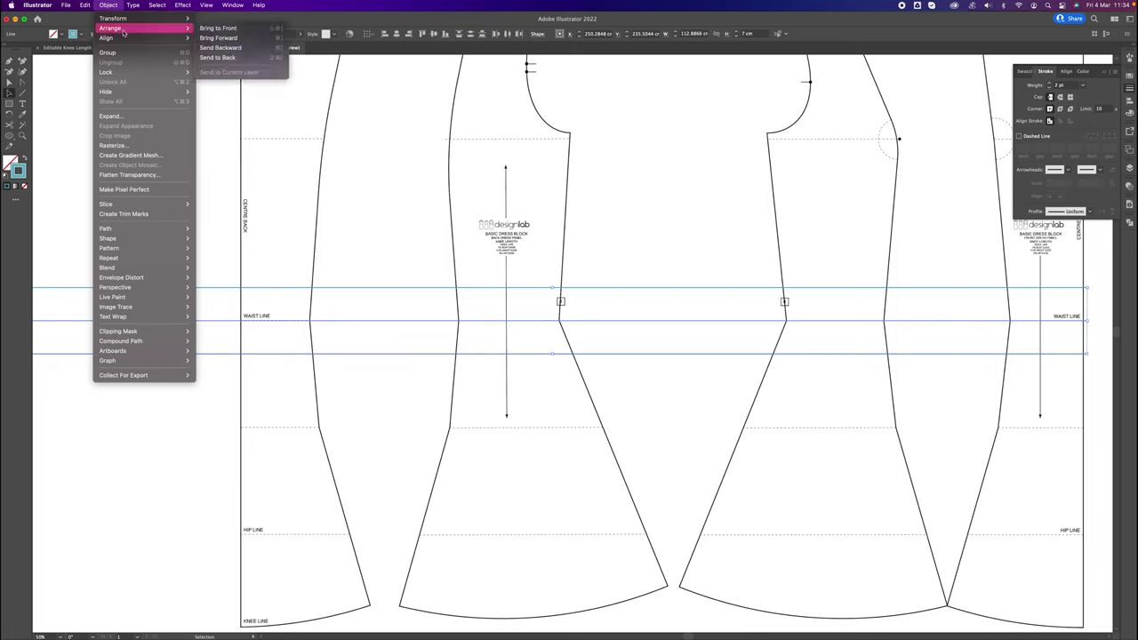
left_click(123, 54)
left_click(432, 382)
Step: Duplicate the group of three teal lines downward, centring the copy on the dashed line between the waist and hip lines
scroll(364, 222, "down", 3)
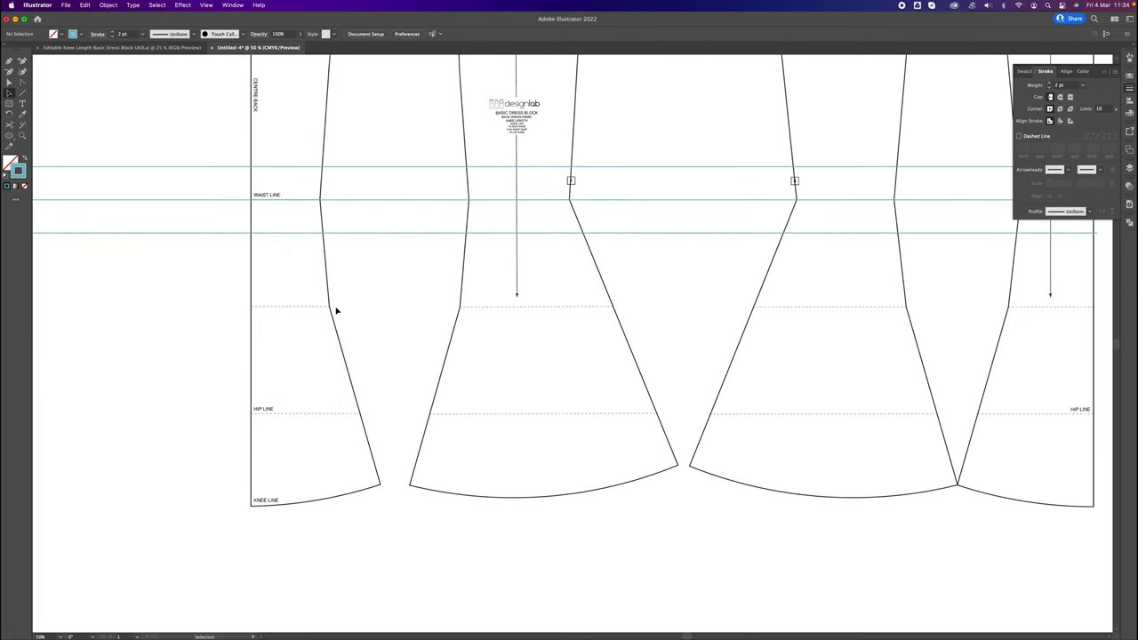
left_click_drag(854, 323, 817, 346)
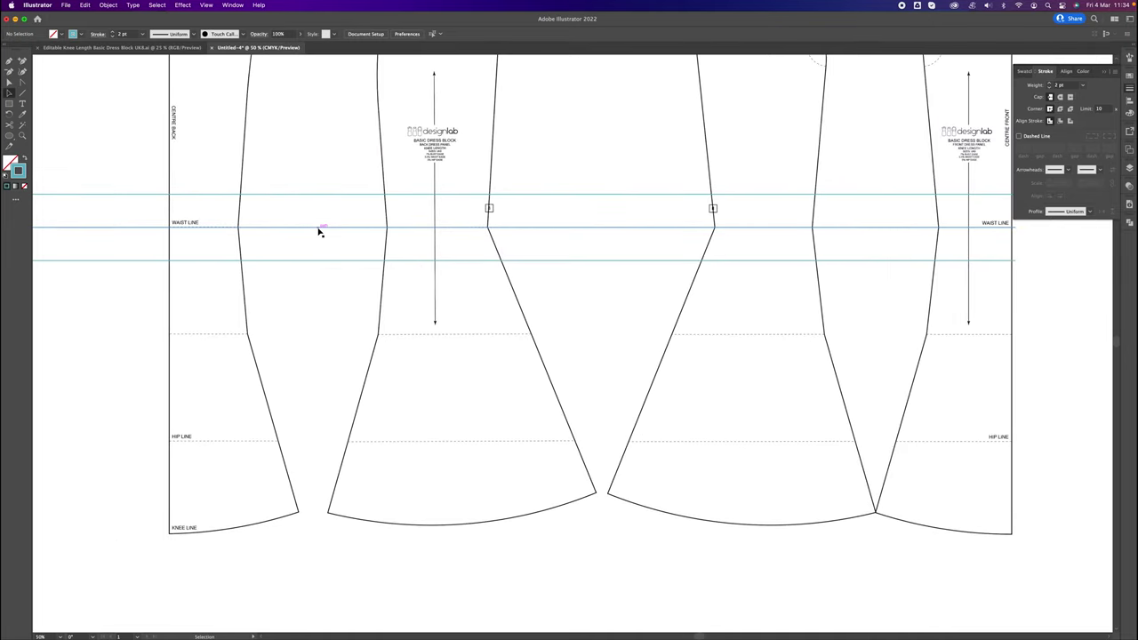
left_click_drag(281, 229, 387, 336)
left_click(327, 157)
Step: Delete the middle line from both groups of teal lines, keeping the outer guide lines
key("a")
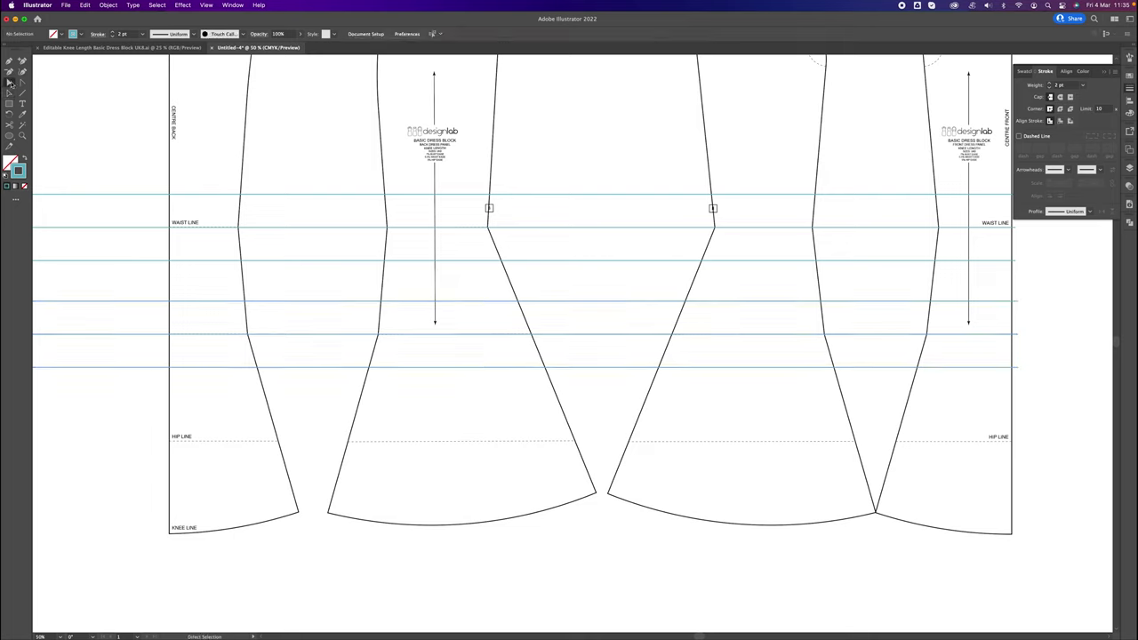
left_click(302, 236)
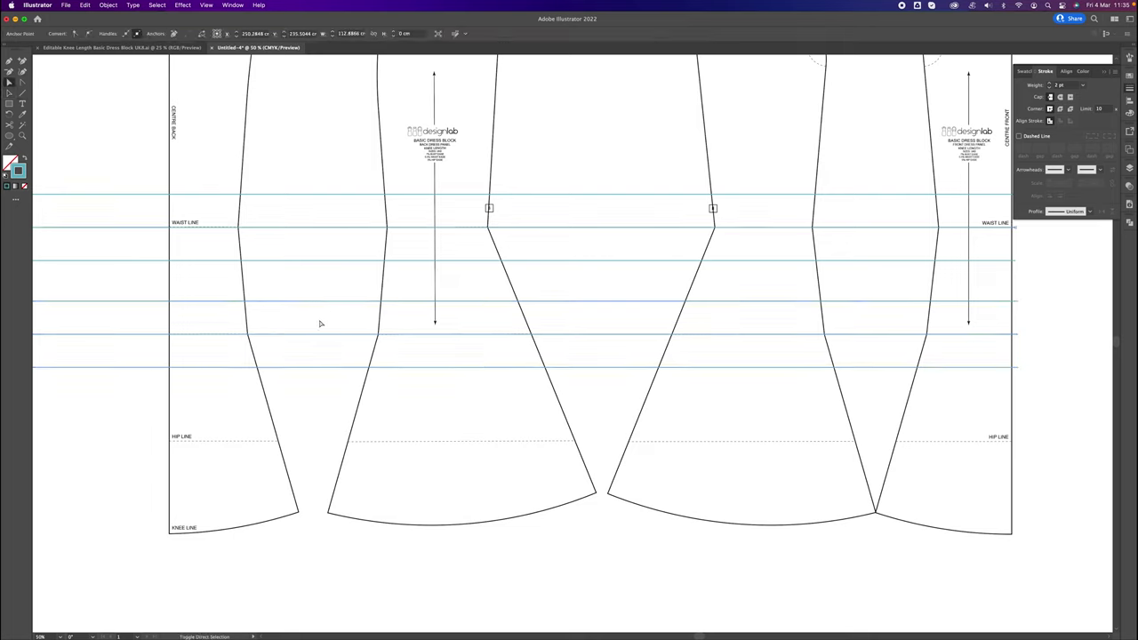
key("Delete")
Step: Select the four remaining teal guide lines and lock them
scroll(308, 347, "left", 4)
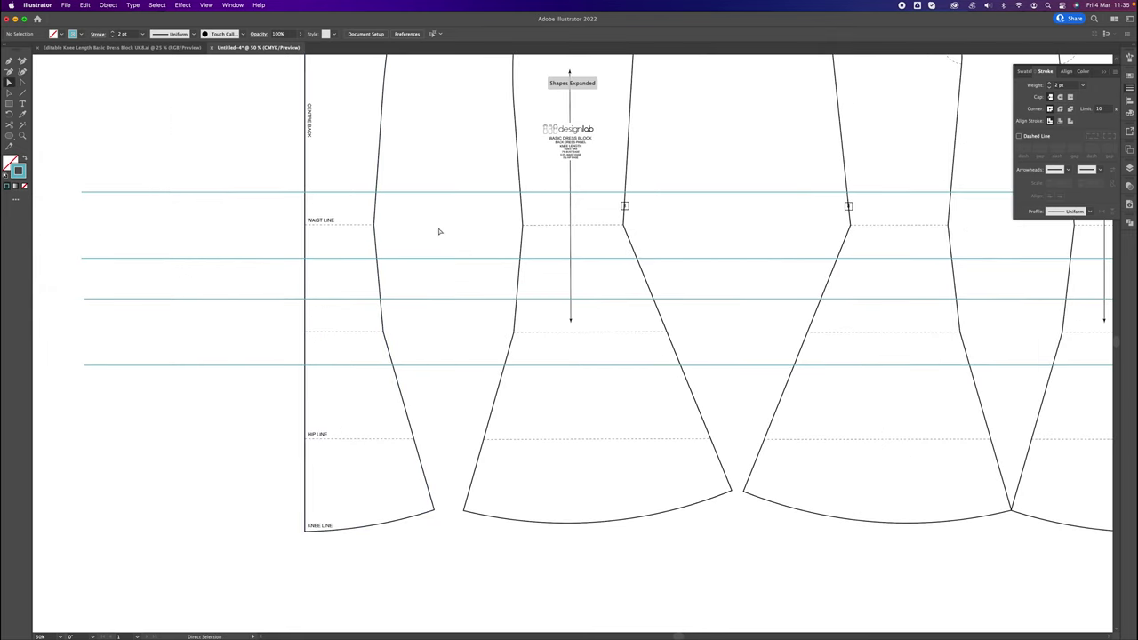
left_click_drag(445, 291, 394, 312)
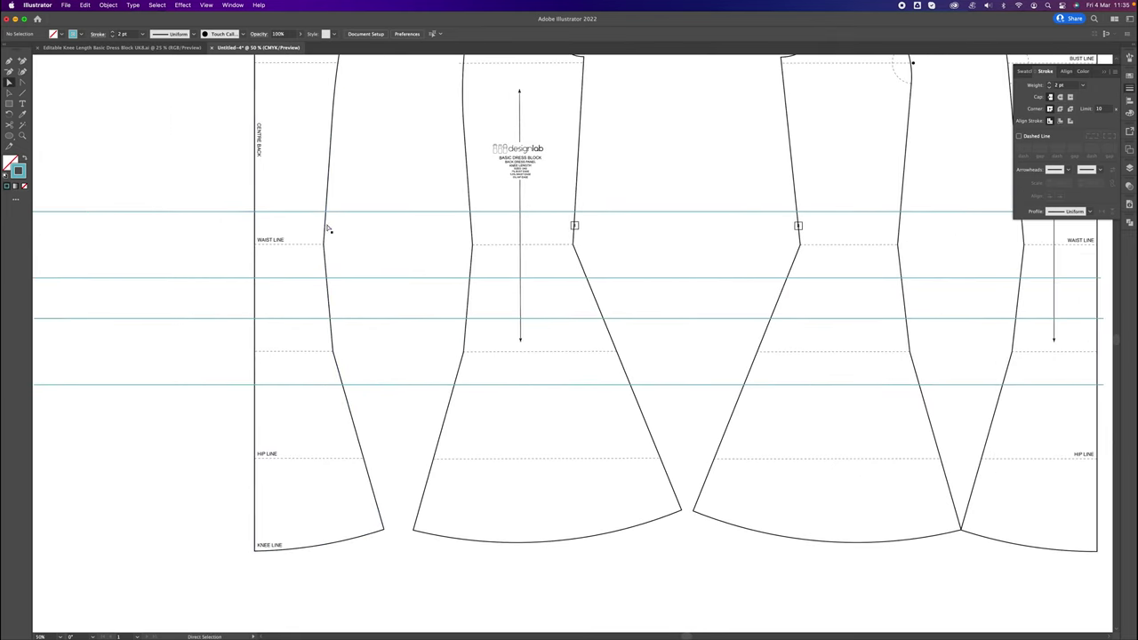
left_click_drag(409, 264, 388, 424)
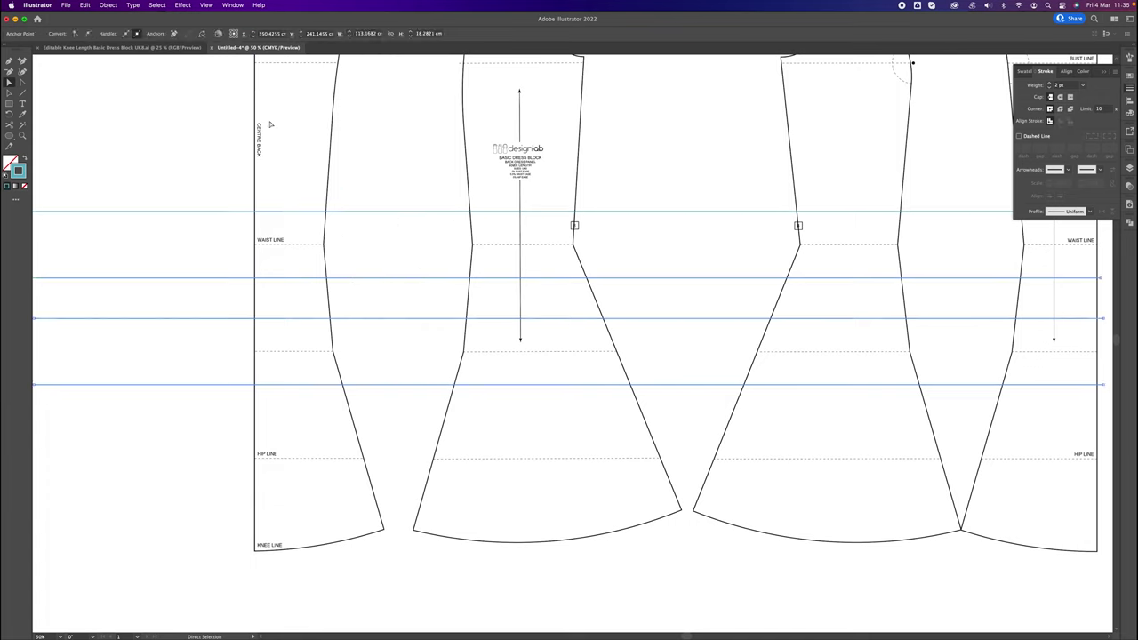
left_click(107, 5)
mouse_move(111, 75)
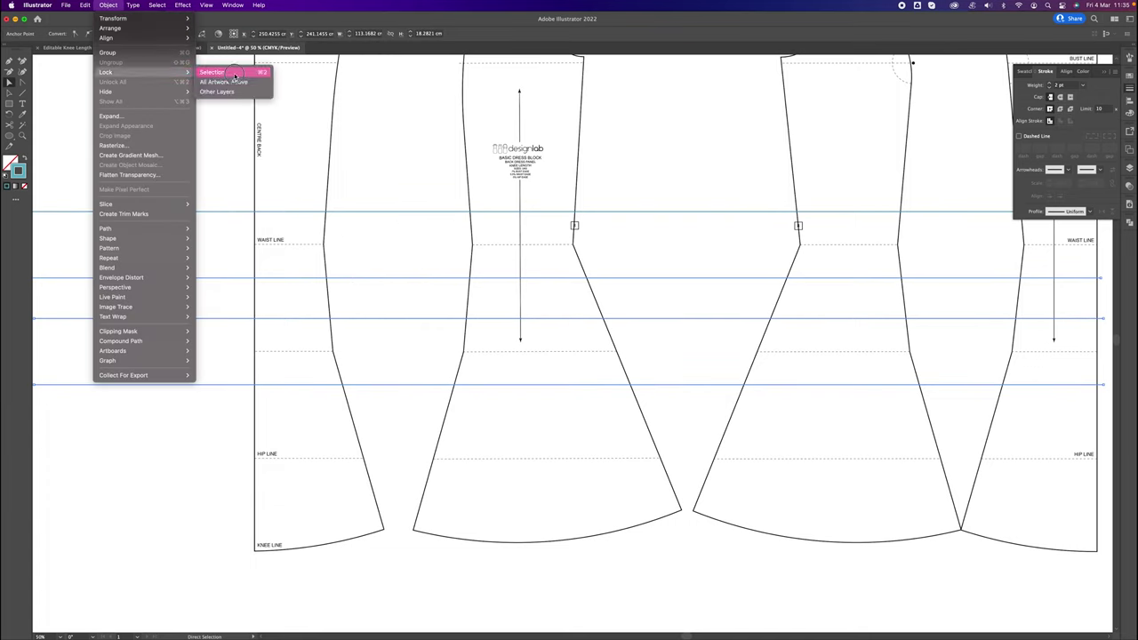
left_click(215, 72)
Step: Add anchor points where the teal guide lines cross the shaped seams of the centre back and side back panels
left_click(22, 61)
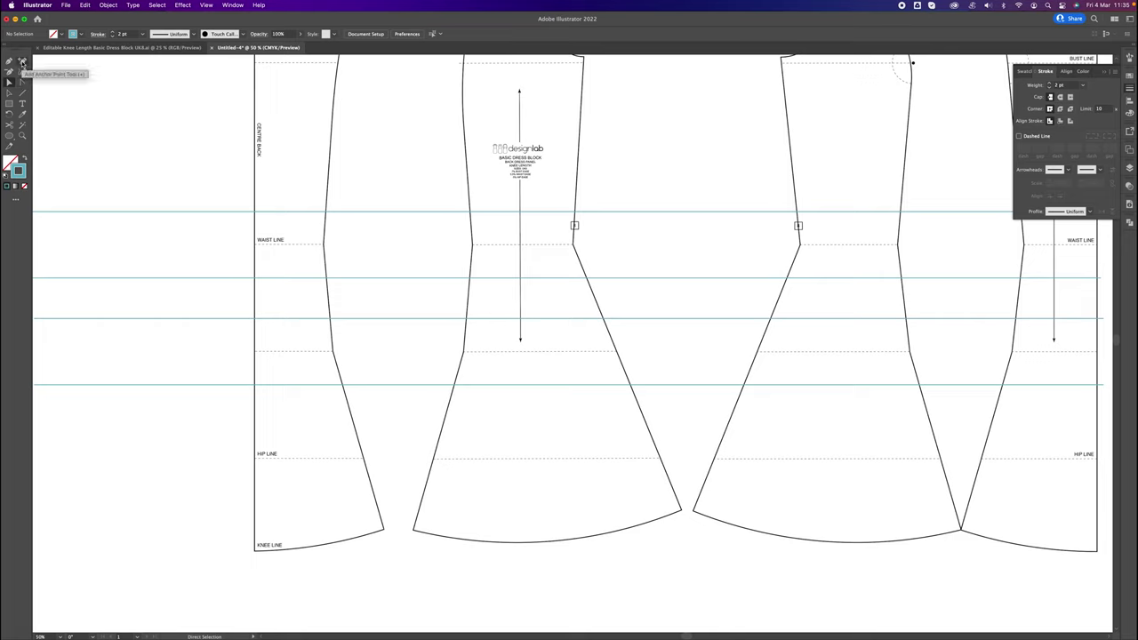
left_click(328, 216)
left_click(330, 319)
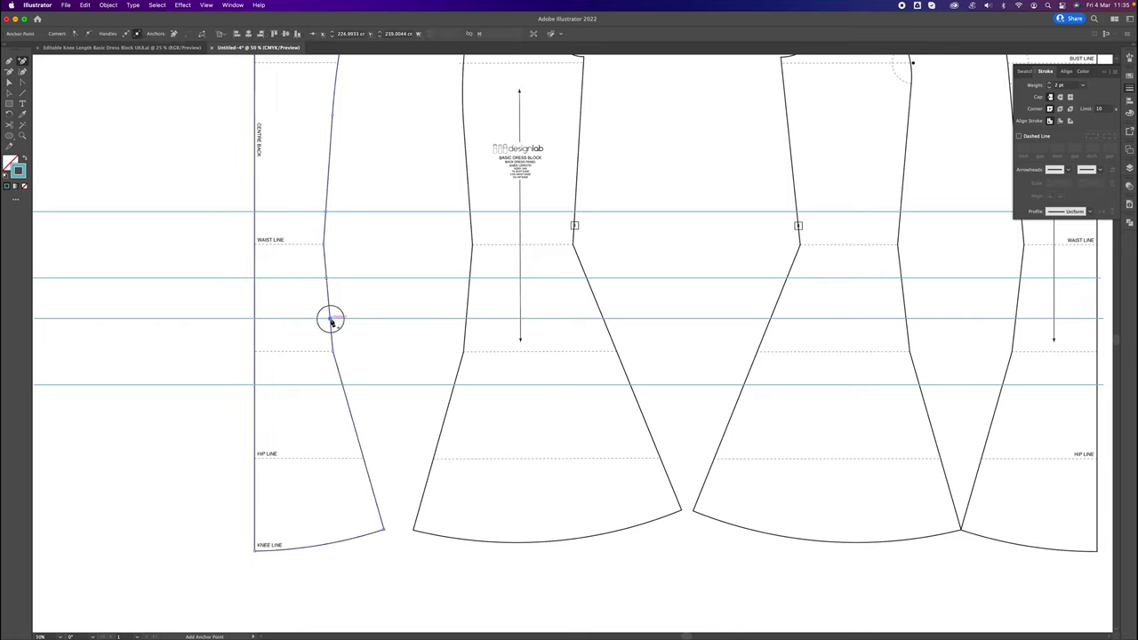
left_click(465, 318)
left_click(470, 279)
left_click(470, 212)
left_click(575, 214)
left_click(588, 279)
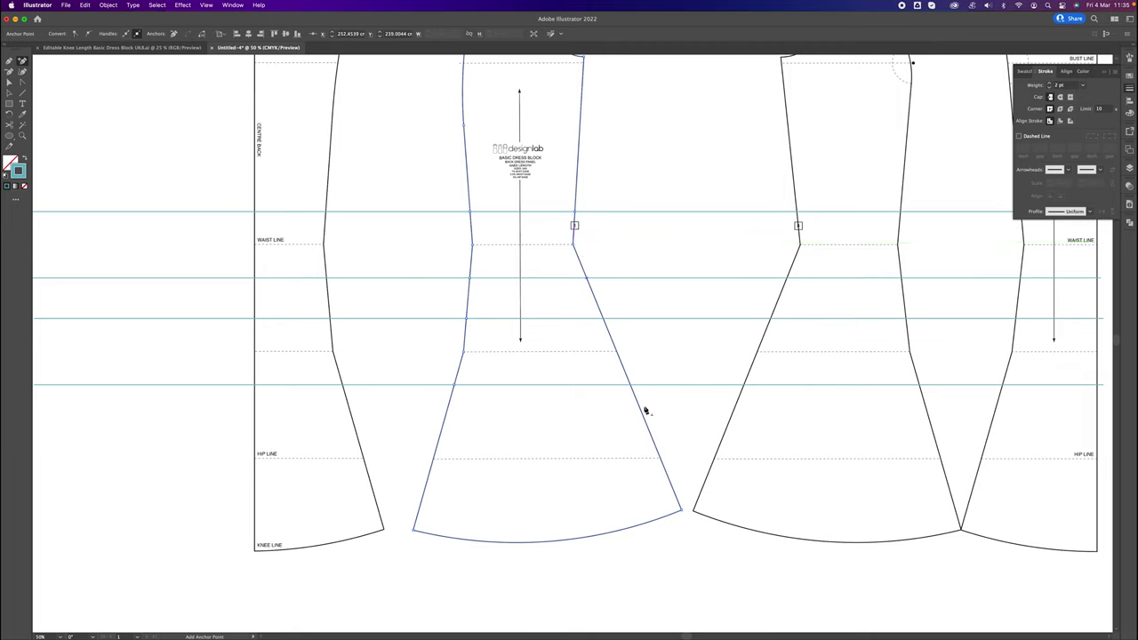
Step: Add anchor points where the teal guide lines cross the shaped seams of the side front and centre front panels
left_click(799, 214)
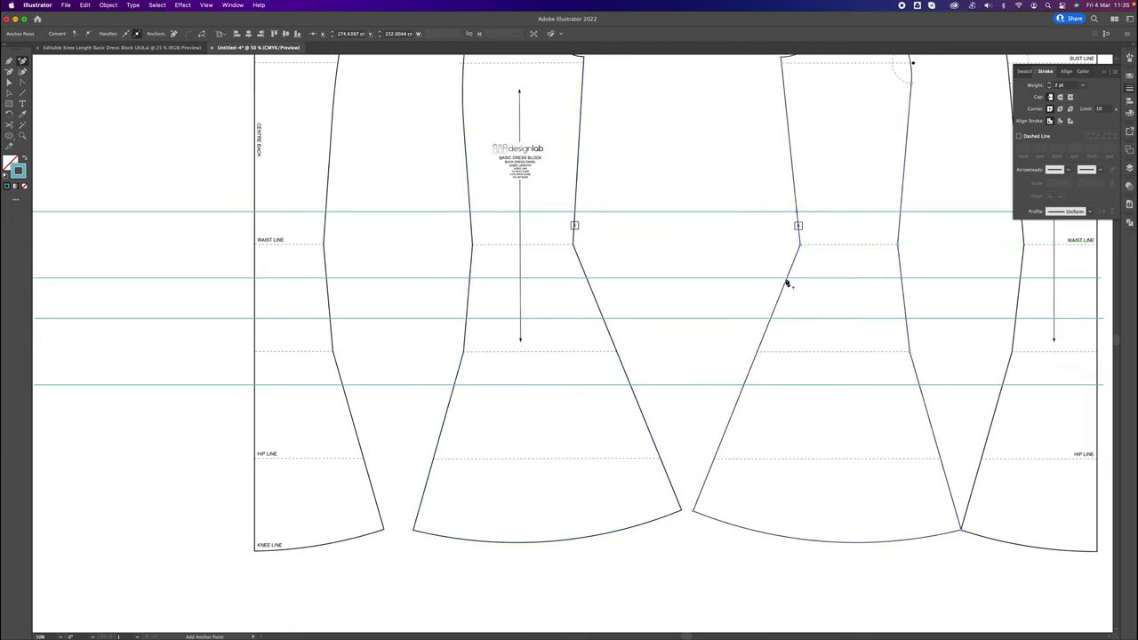
left_click_drag(907, 243, 636, 247)
left_click(629, 215)
left_click(630, 283)
left_click(634, 322)
left_click(729, 388)
left_click(748, 281)
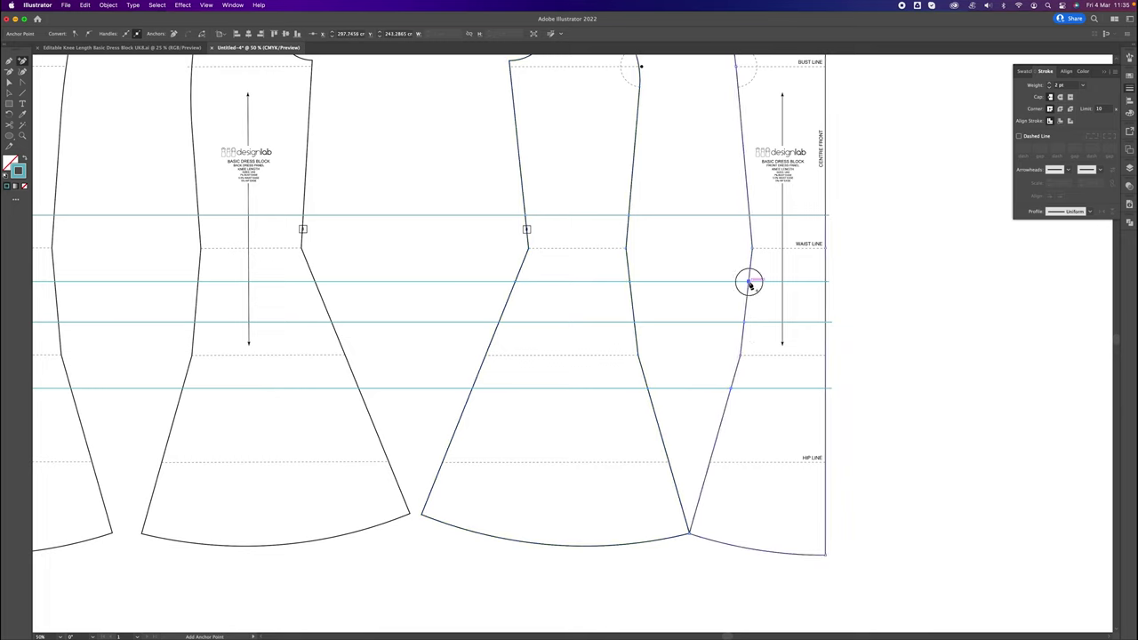
Step: Round the centre front panel's seam corners at the waist line, about 35 cm radius, and at the dashed line between waist and hip
key("a")
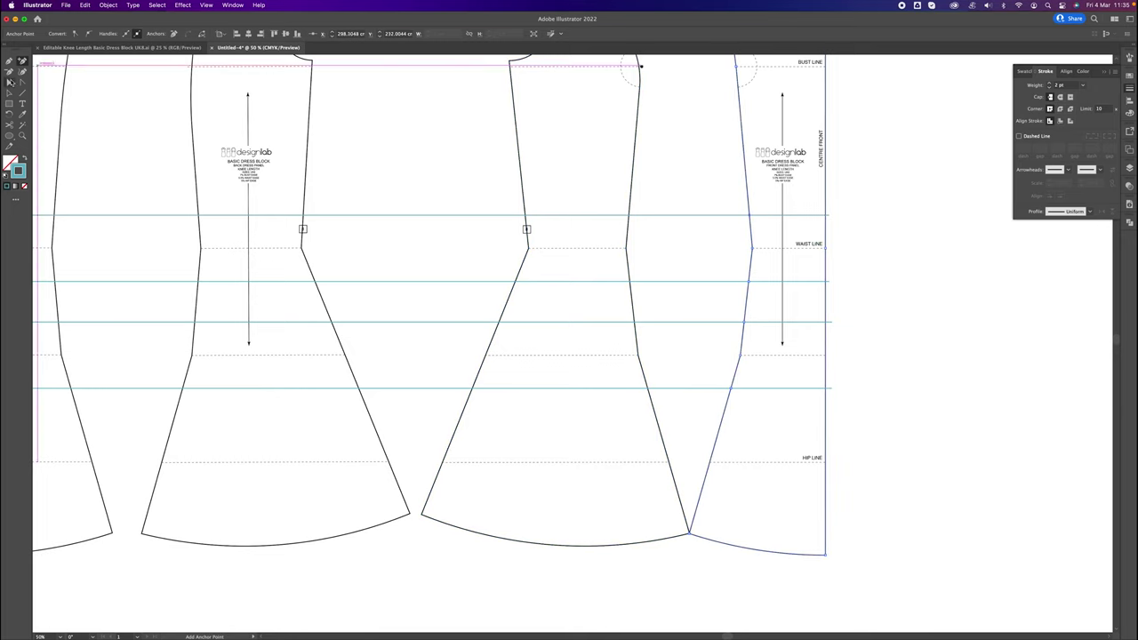
left_click(752, 250)
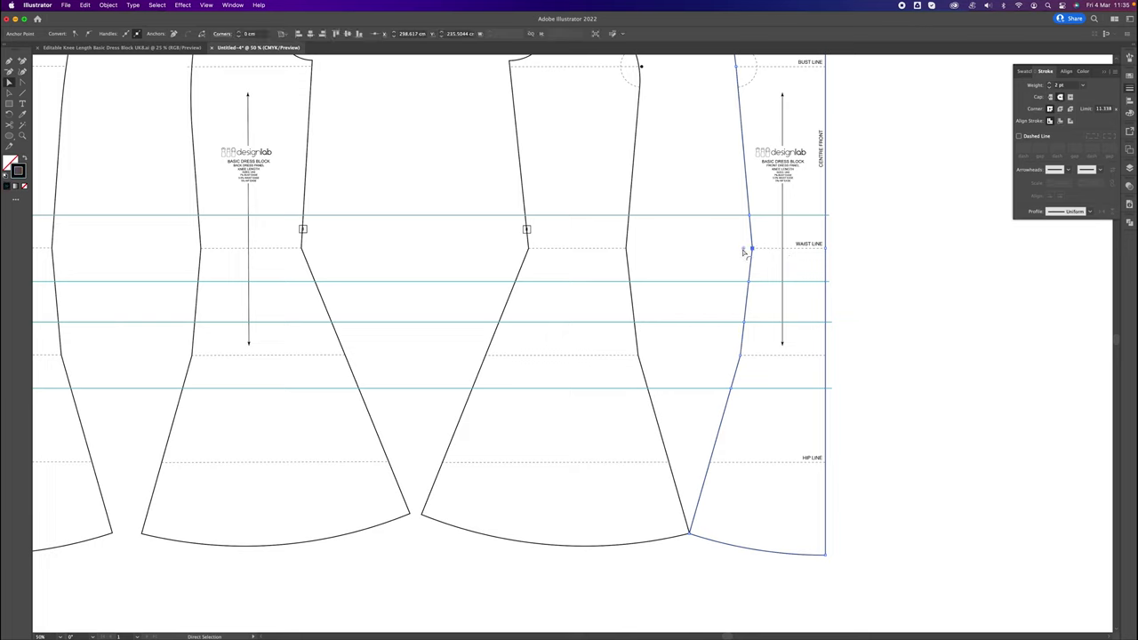
left_click(749, 216)
left_click_drag(744, 251, 241, 267)
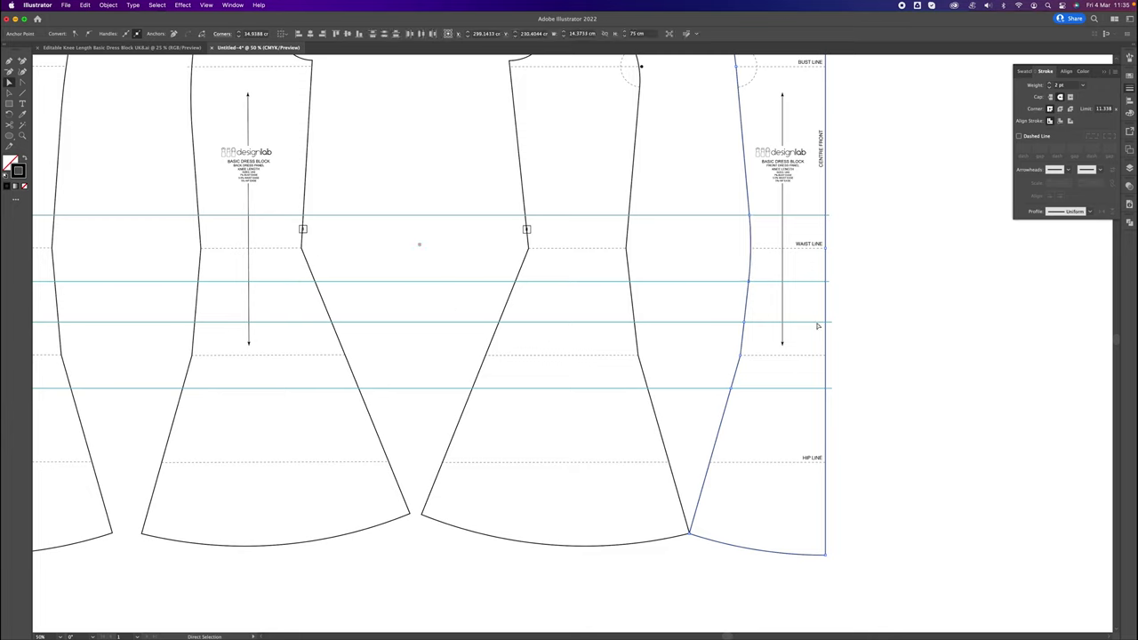
left_click_drag(743, 362, 206, 293)
Step: Round the waist corner of the side front panel's seam facing the centre front to a radius of about 35 cm
left_click(628, 234)
left_click(627, 249)
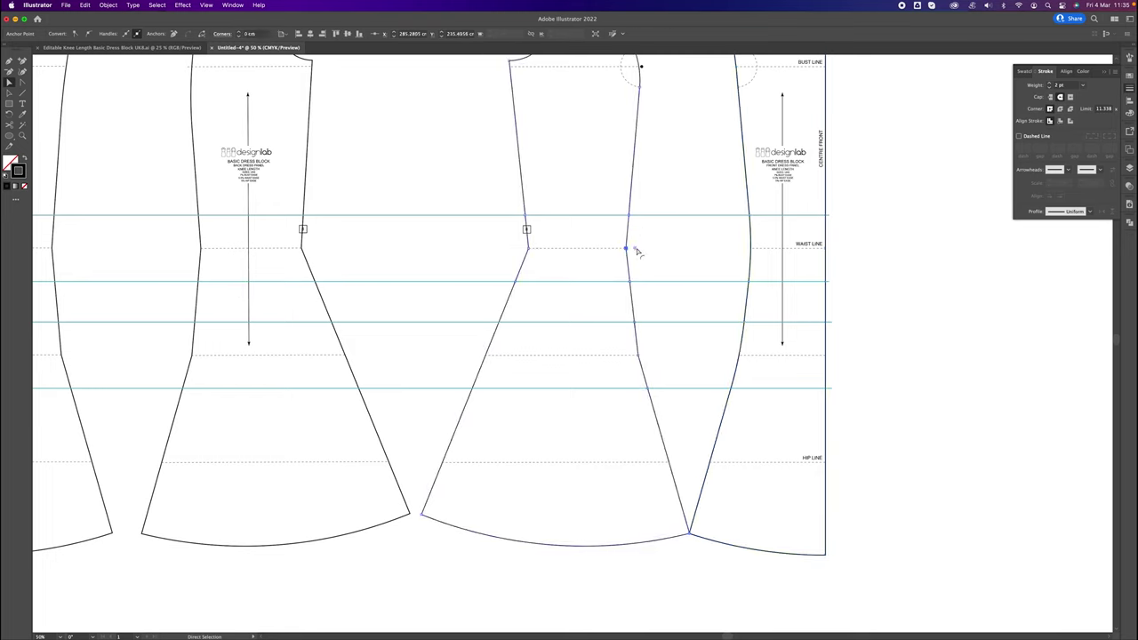
left_click_drag(635, 250, 996, 262)
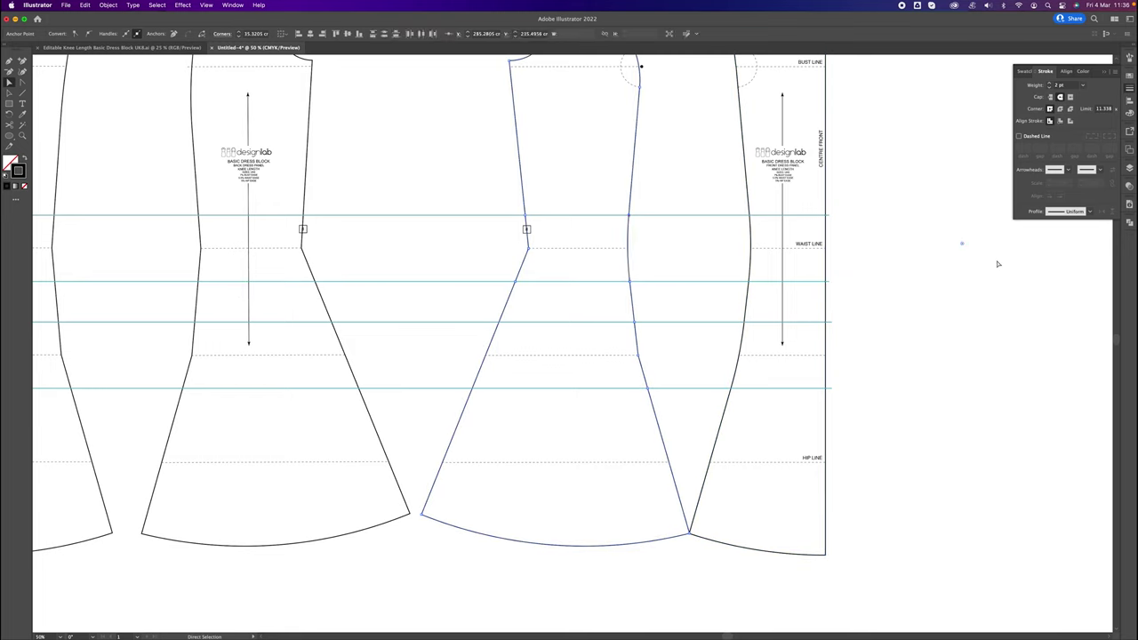
left_click(639, 356)
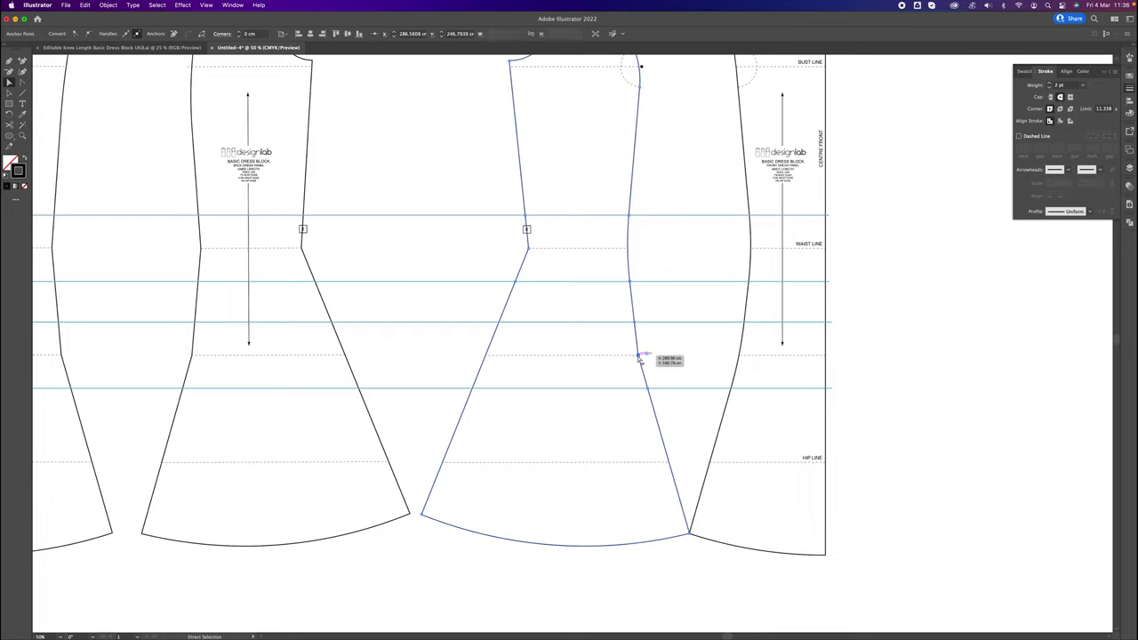
key("minus")
left_click(639, 355)
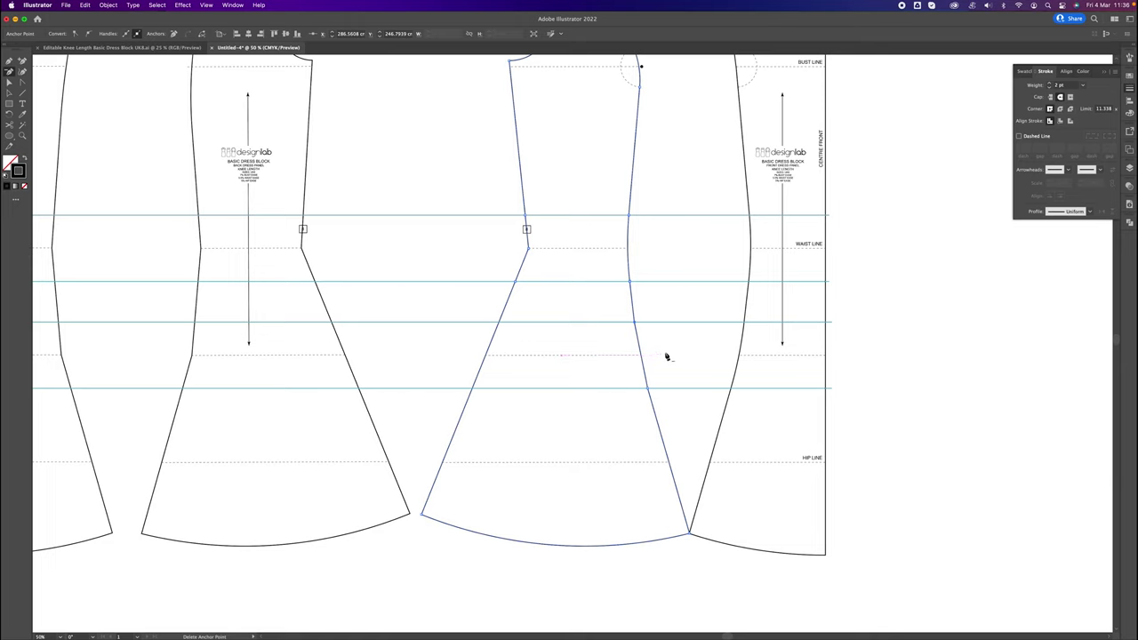
left_click(640, 358)
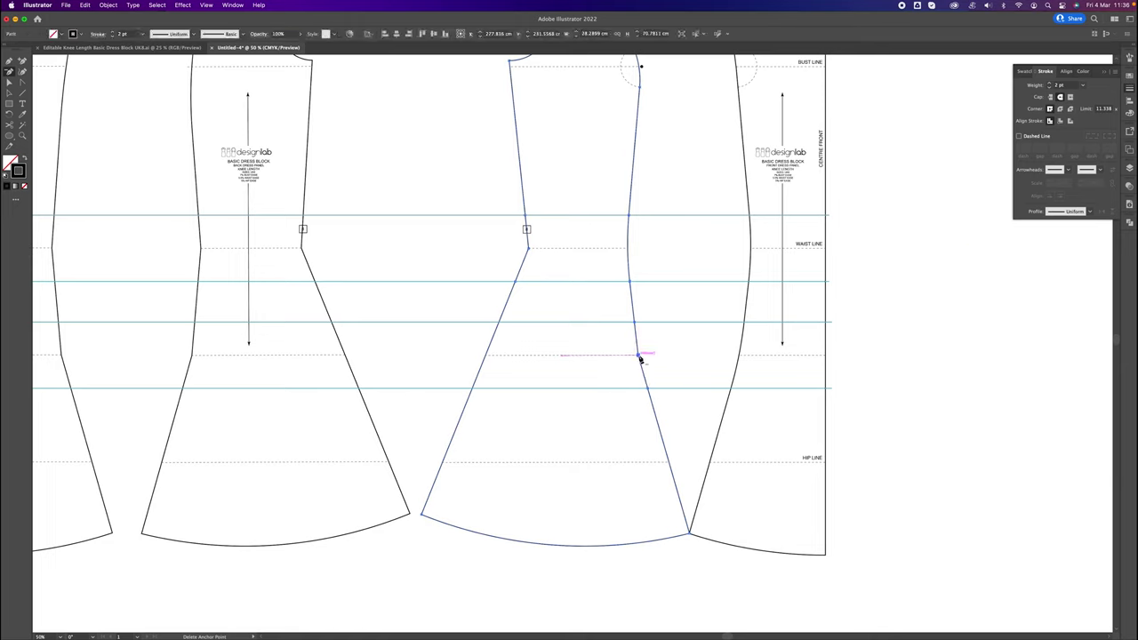
Step: Round the same side front seam's corner at the dashed line between waist and hip to about 42 cm radius
key("a")
left_click(638, 356)
left_click_drag(646, 358, 1127, 307)
Step: Round the waist corner on the side seam of the side front panel until the curve meets the neighbouring guide points
left_click(530, 249)
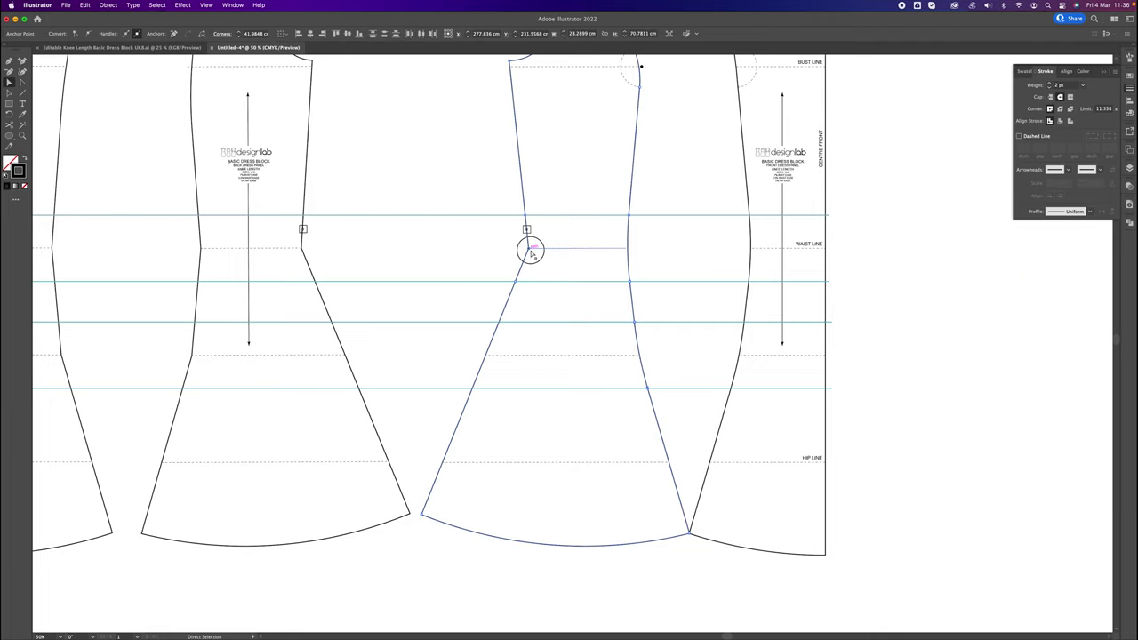
left_click_drag(444, 309, 767, 461)
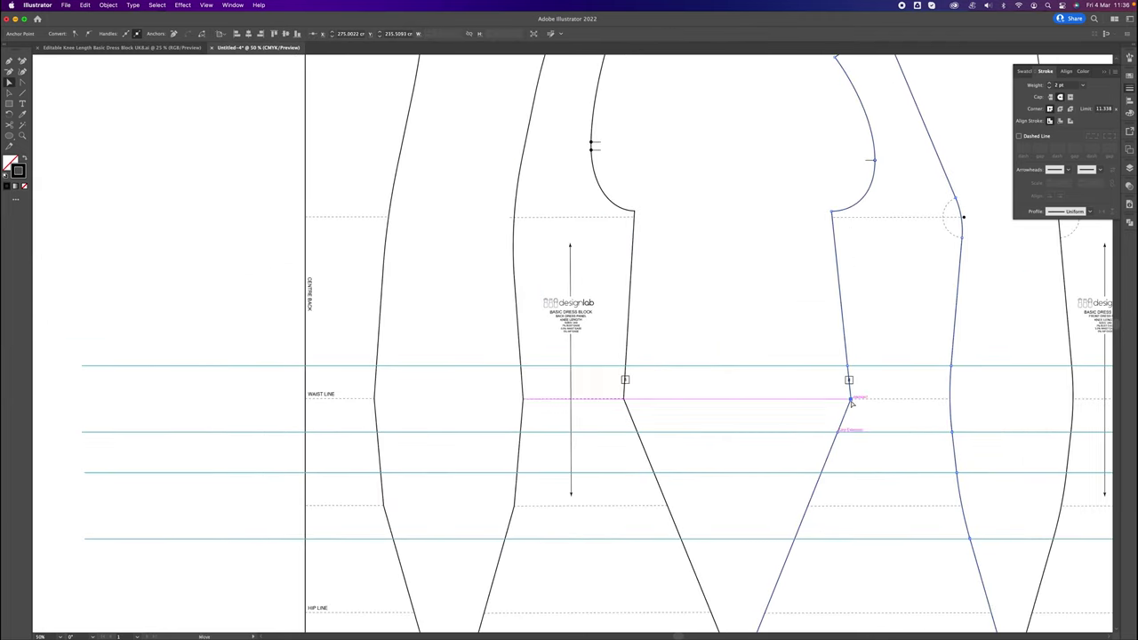
left_click_drag(851, 402, 773, 377)
key("super+z")
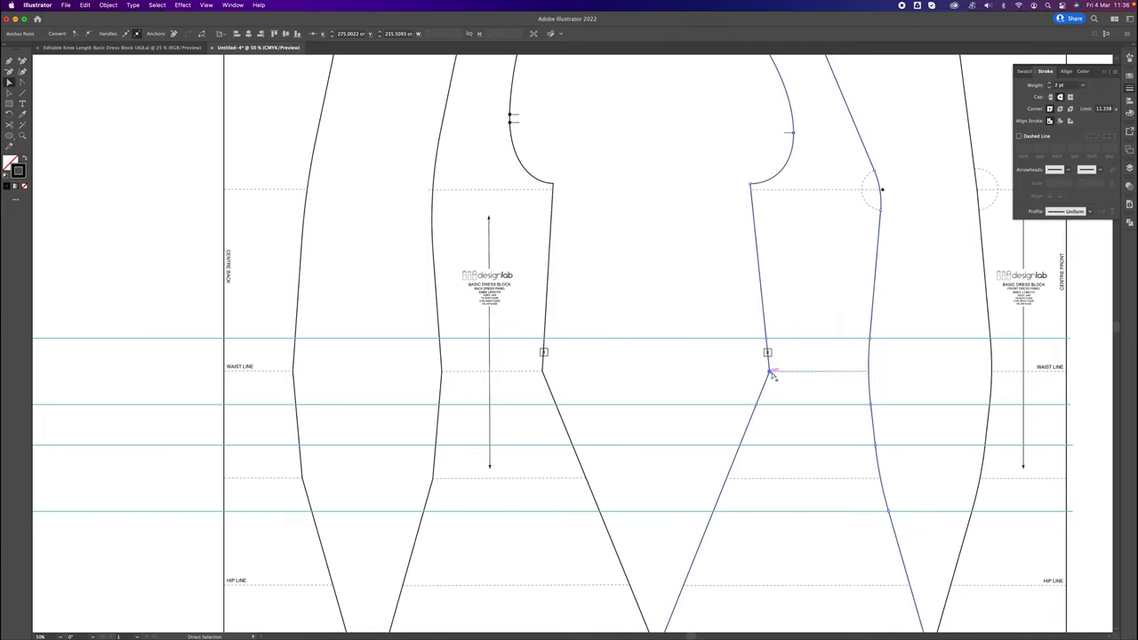
left_click(9, 73)
left_click(40, 86)
left_click(11, 82)
left_click(770, 372)
left_click_drag(759, 372, 368, 360)
Step: Round the waist corner on the side seam of the side back panel to match the front side seam
left_click(539, 378)
left_click(546, 379)
left_click(542, 371)
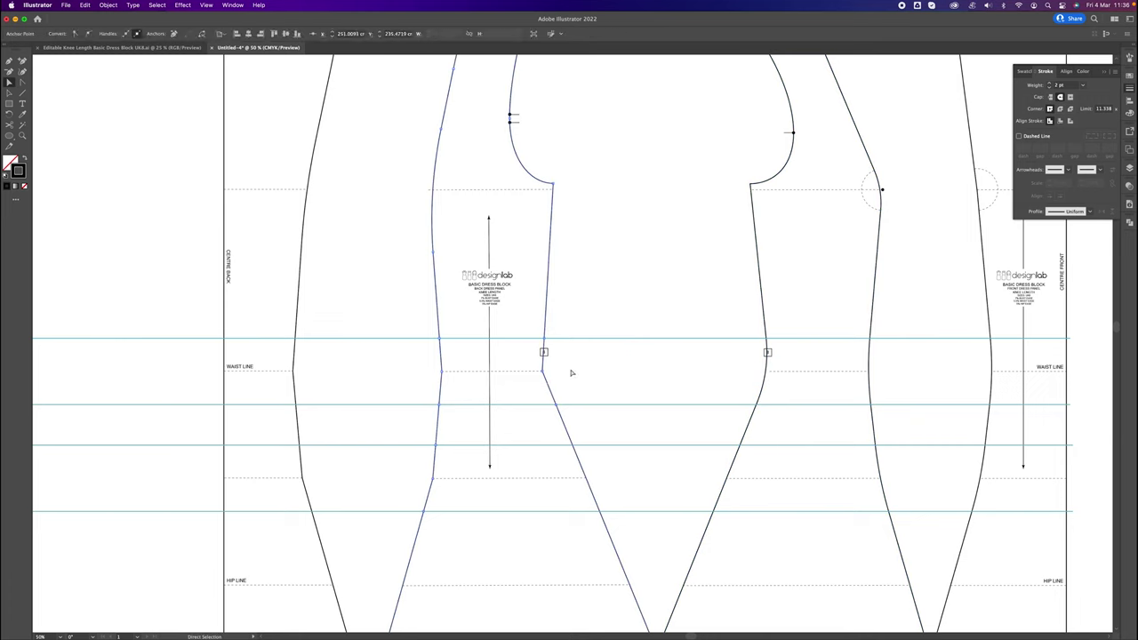
left_click(546, 373)
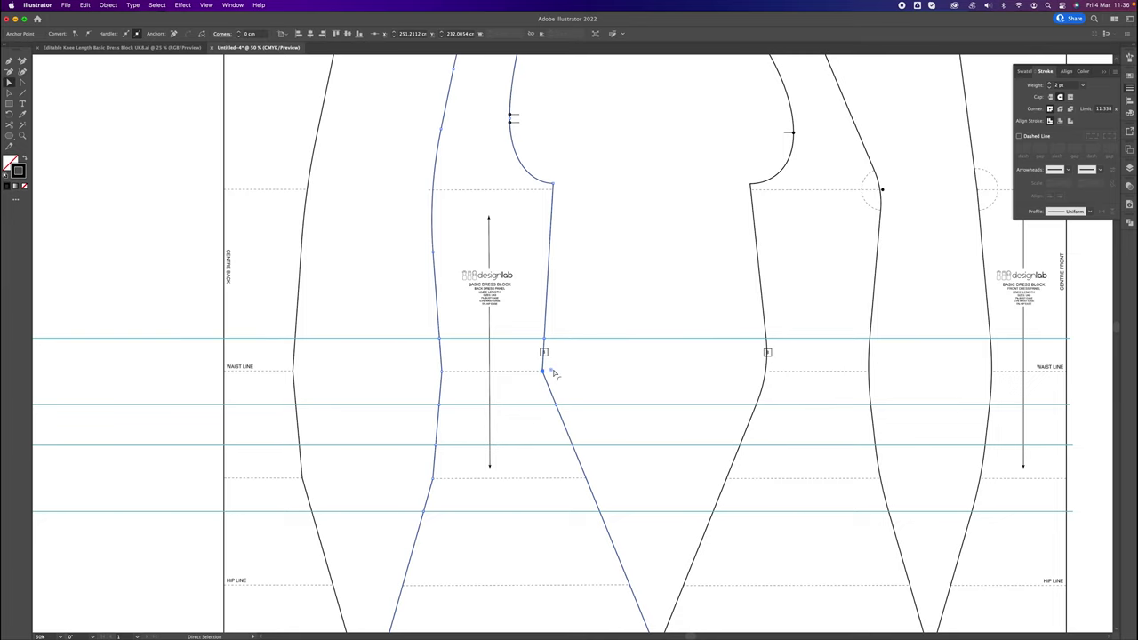
left_click_drag(552, 370, 1030, 294)
Step: Round the side back panel's inner seam corners at the waist, about 44.6 cm radius, and at the dashed line between waist and hip
left_click(435, 375)
left_click(438, 375)
left_click_drag(201, 376, 711, 363)
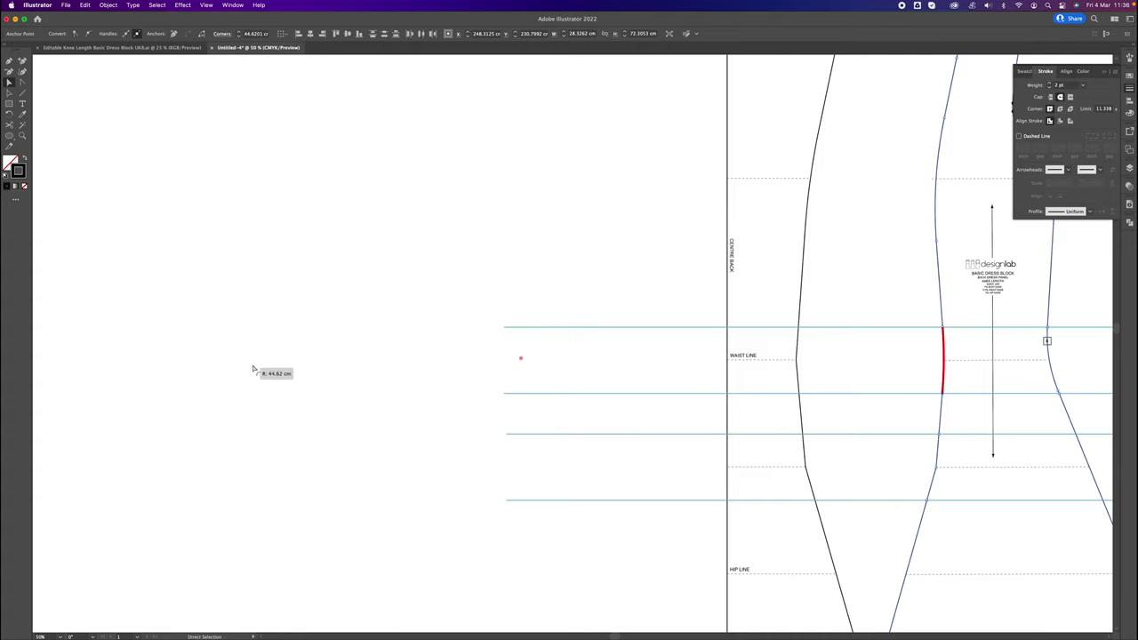
left_click(799, 353)
left_click(941, 457)
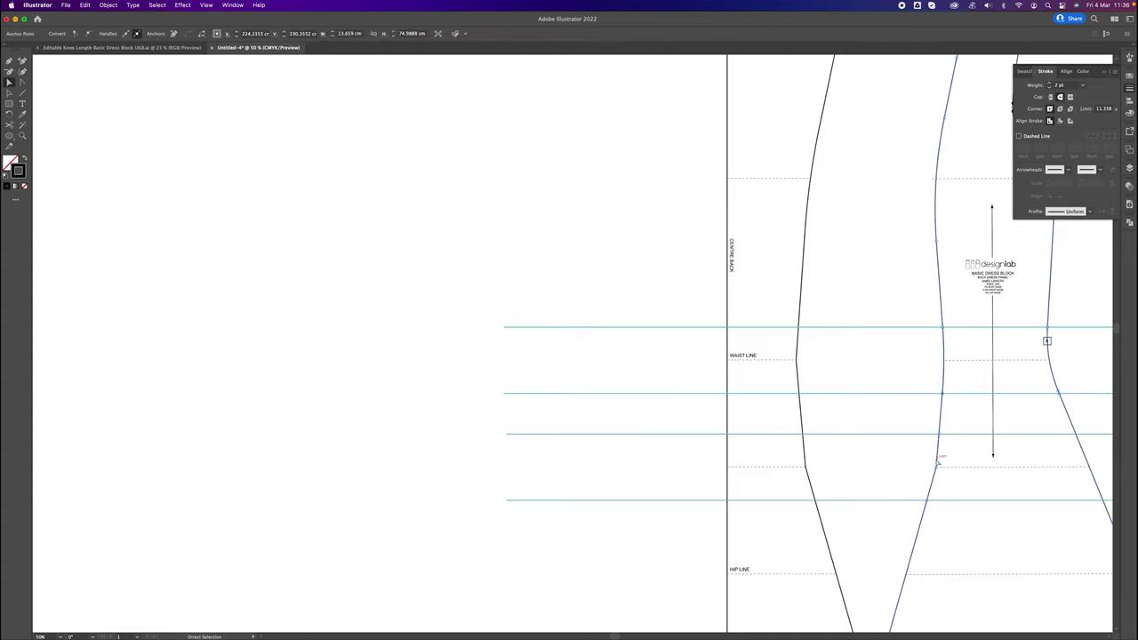
Step: Round the centre back panel's seam corners at the waist, about 44 cm radius, and at the dashed line between waist and hip
left_click(798, 371)
left_click(800, 360)
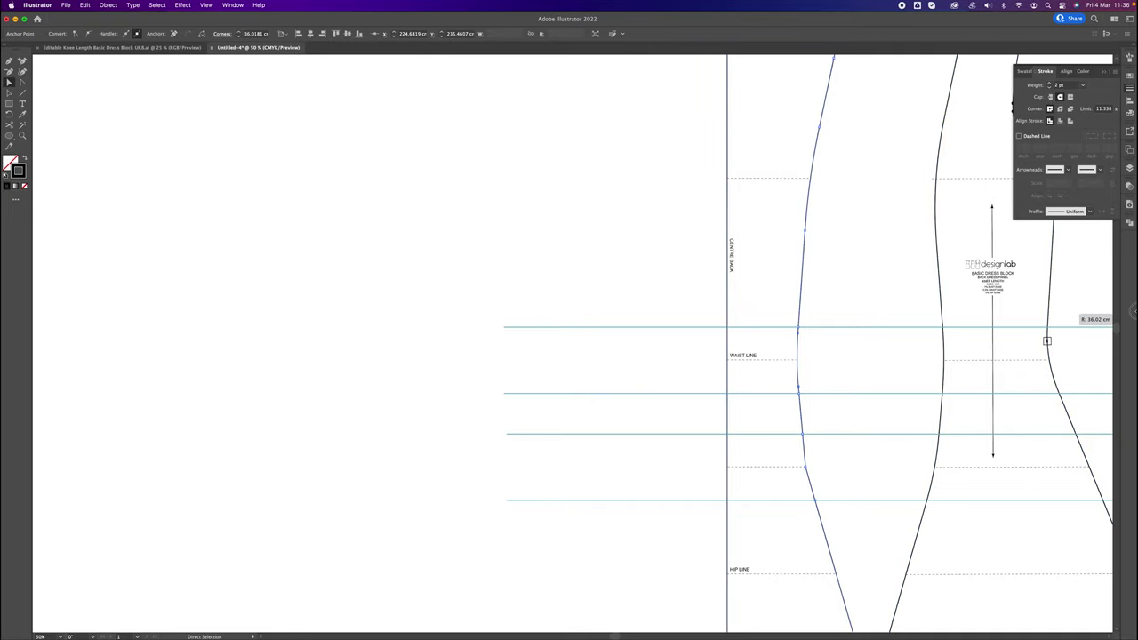
left_click_drag(1055, 338, 1105, 334)
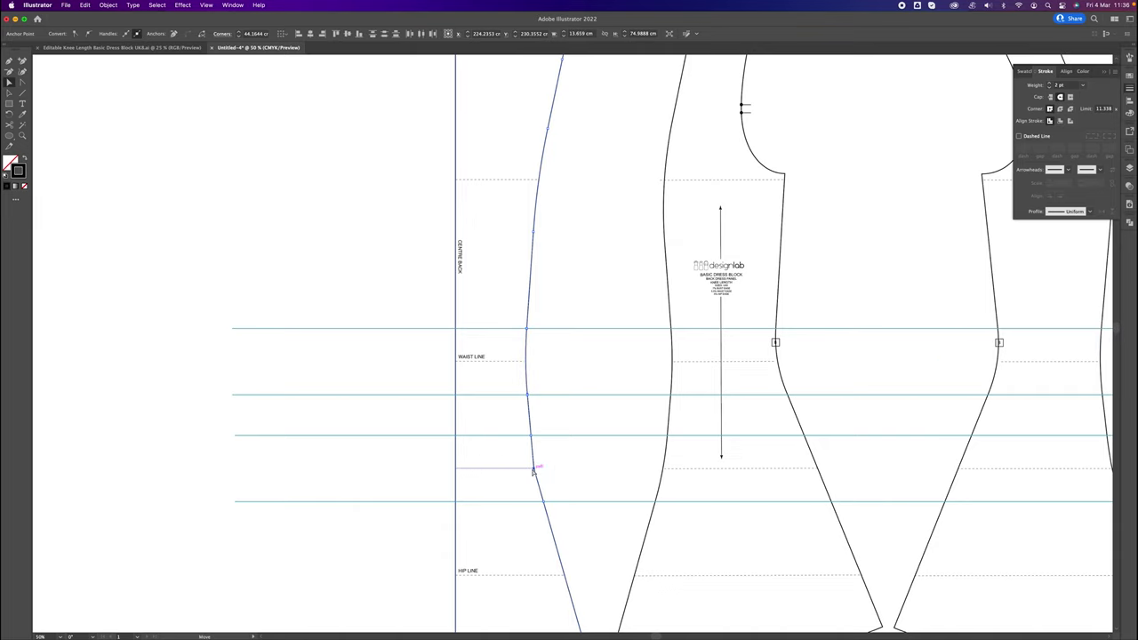
left_click(891, 262)
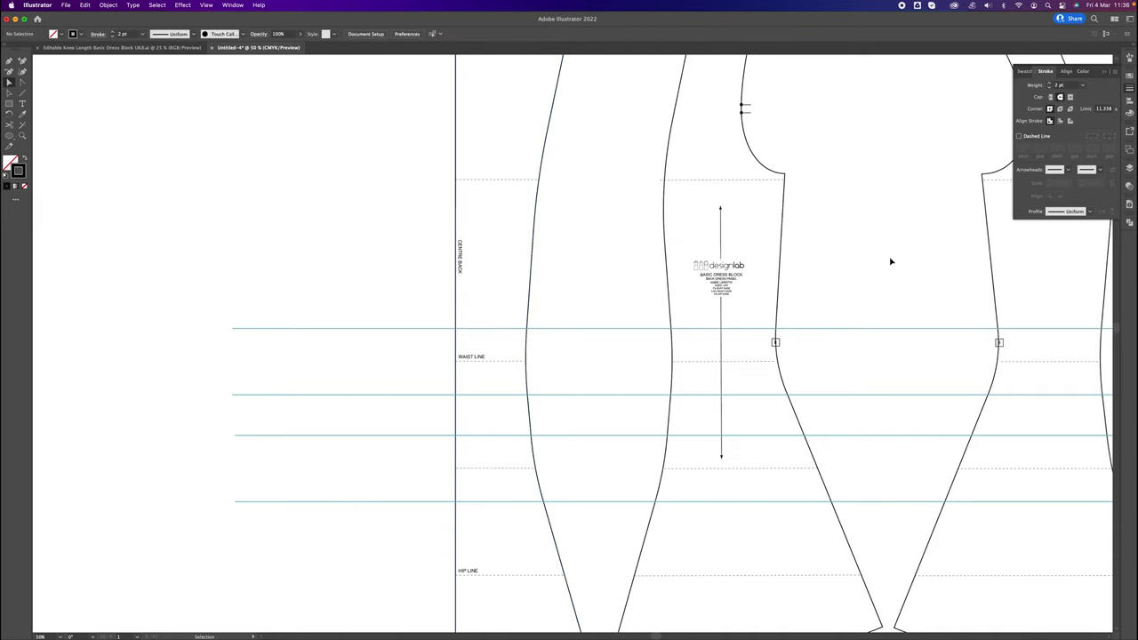
Step: Select the four teal guide lines across the panels and delete them
key("super+minus")
key("super+minus")
left_click_drag(737, 322, 724, 448)
key("Delete")
key("Delete")
left_click_drag(754, 400, 631, 398)
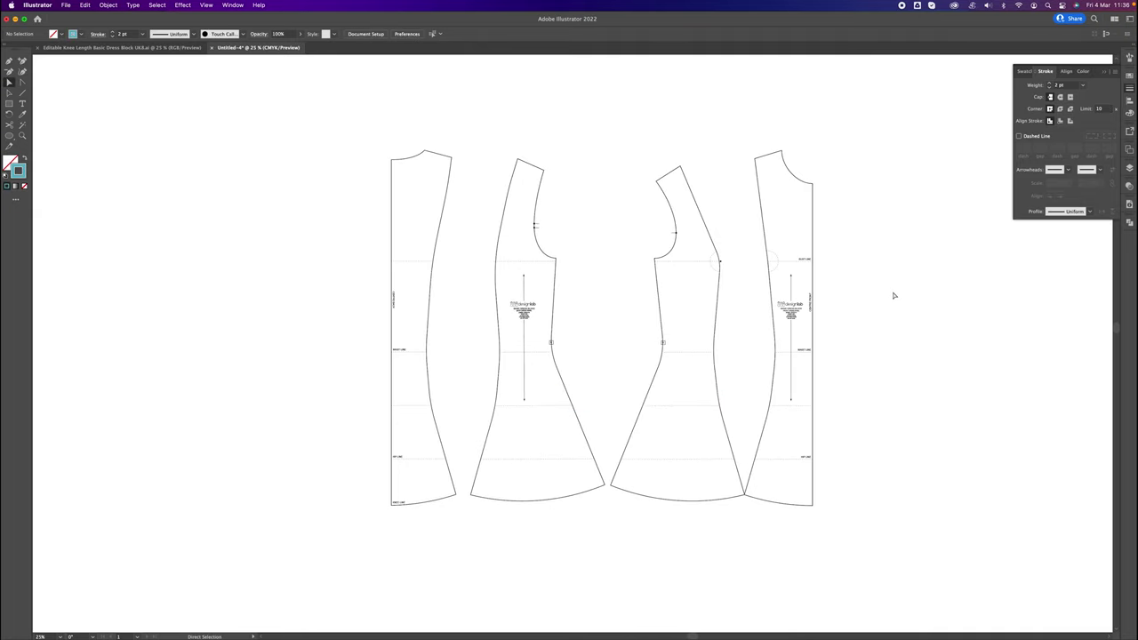
Step: Collapse the stroke settings and switch to the Selection tool with nothing selected
left_click(1105, 72)
left_click_drag(885, 354, 909, 326)
left_click(623, 359)
key("v")
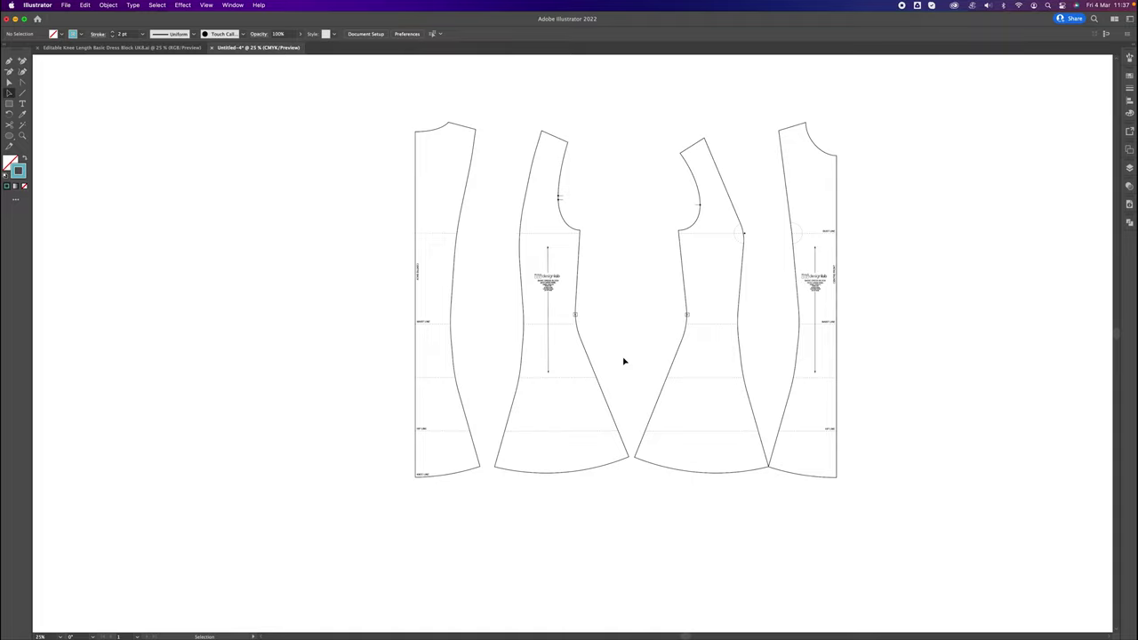